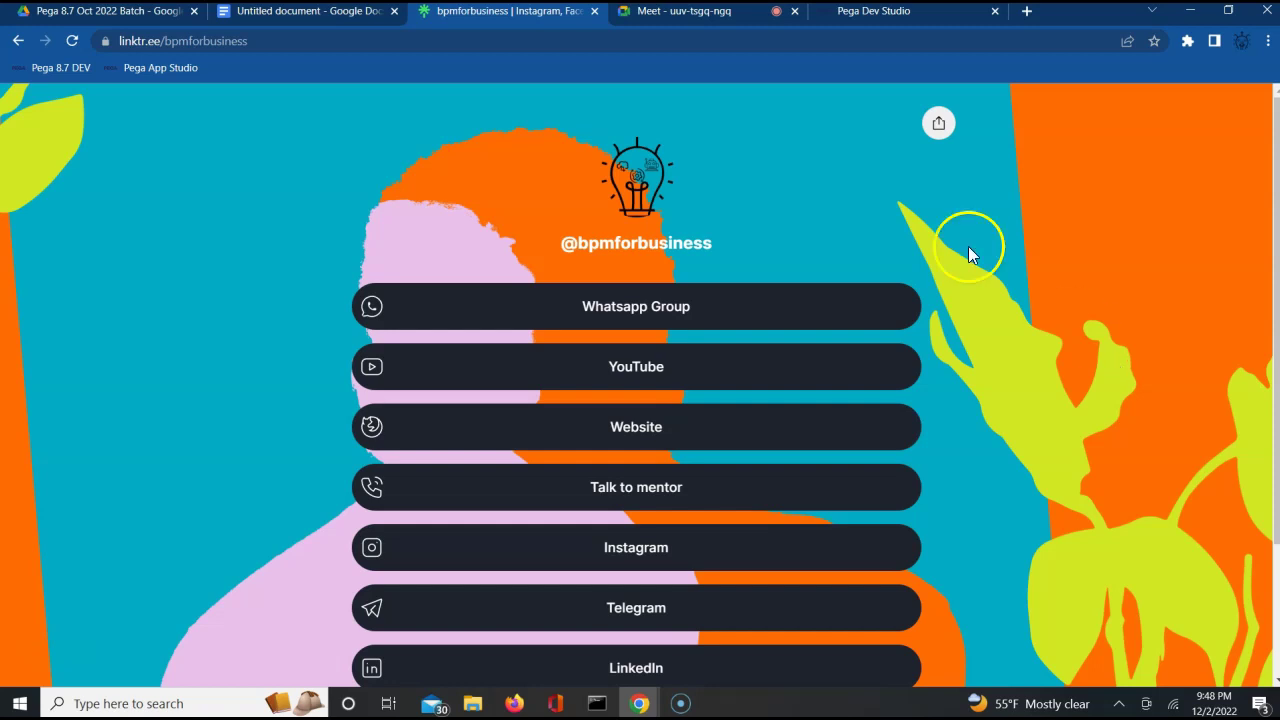
# Switch to the untitled Google Docs document and write the heading line "Harness in Pega"
pyautogui.click(328, 12)
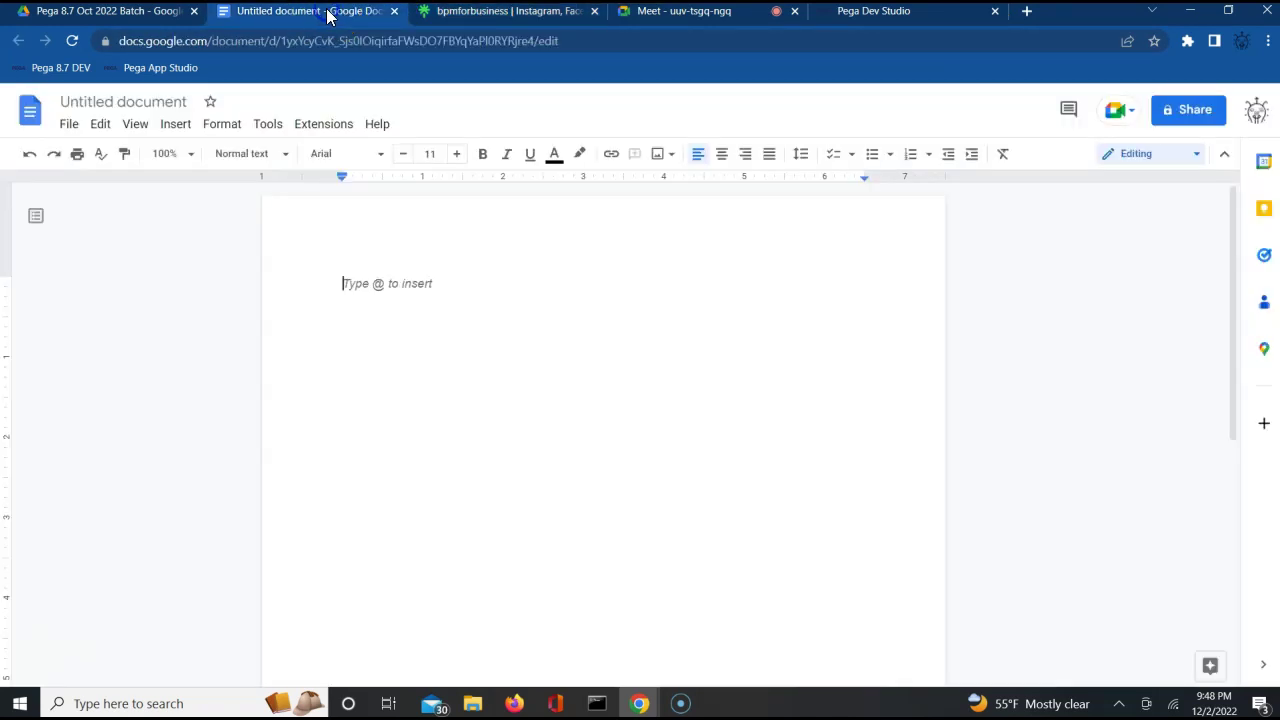
pyautogui.write('Har')
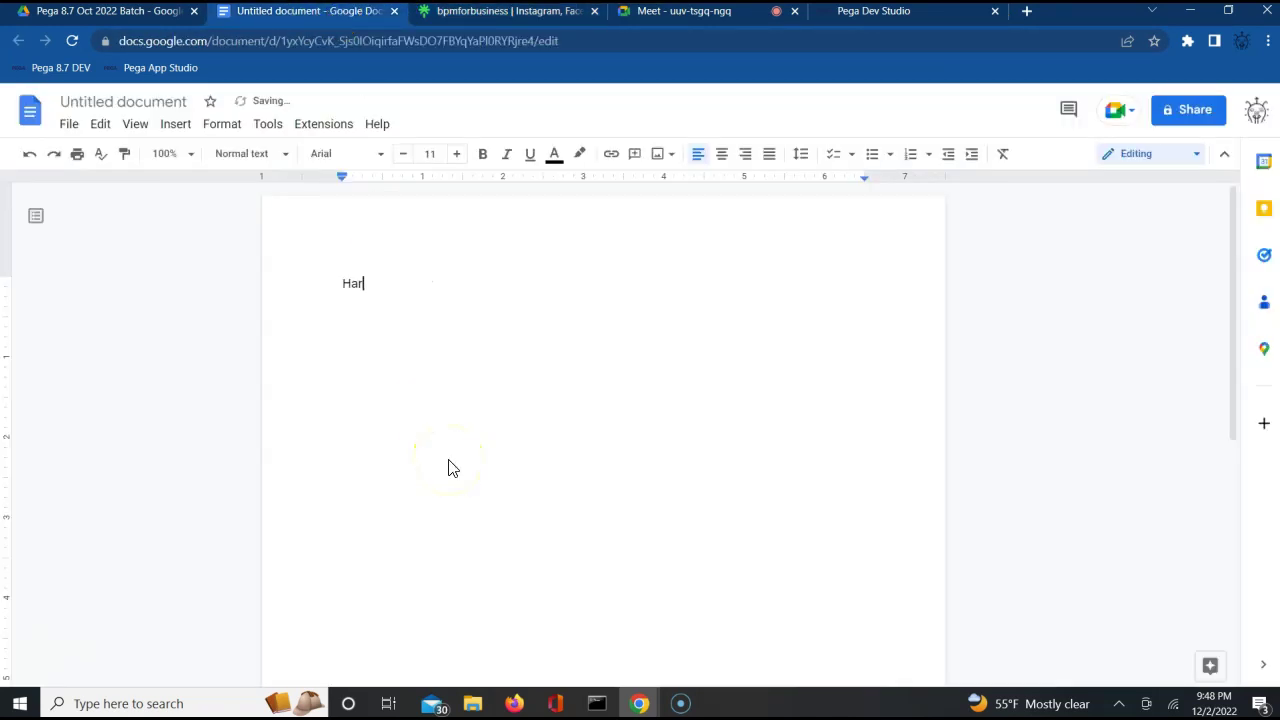
pyautogui.write('ness in Pega')
pyautogui.press('Return')
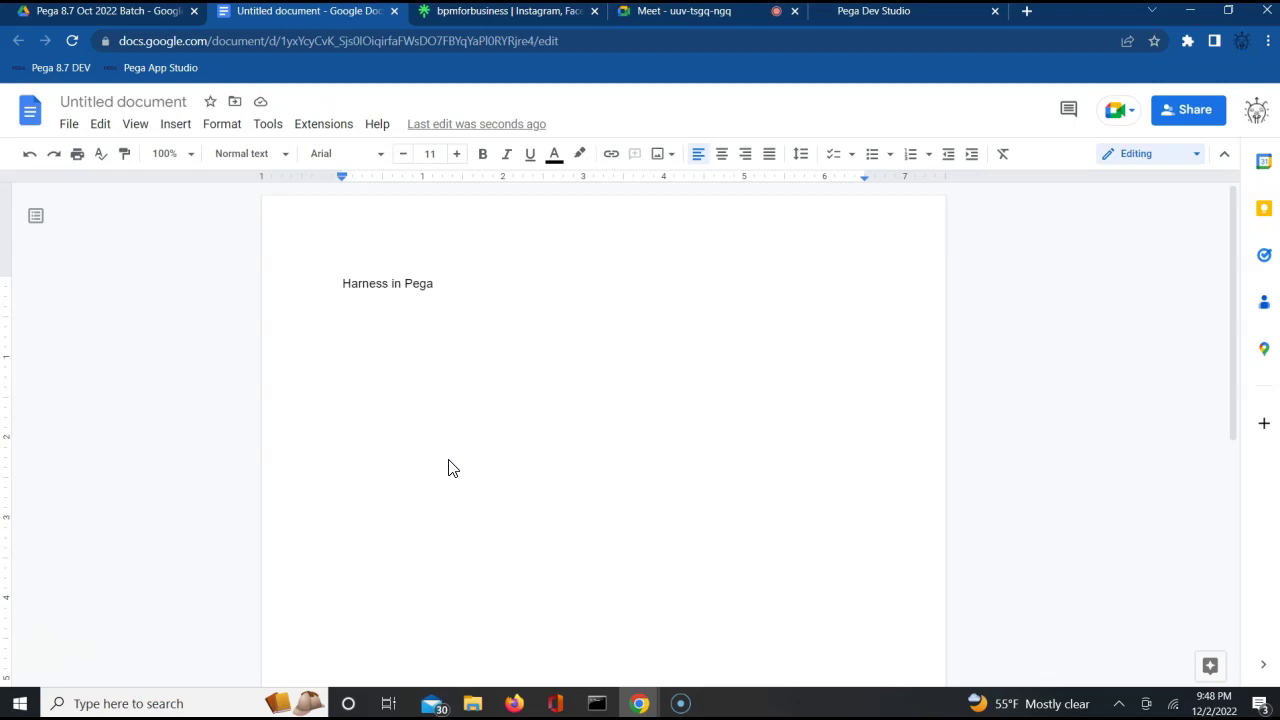
# Add the line "FlowAction – its a container for Section" below the heading
pyautogui.write('FlowAction')
pyautogui.write(' -')
pyautogui.write(' its a cont')
pyautogui.write('ainer for ')
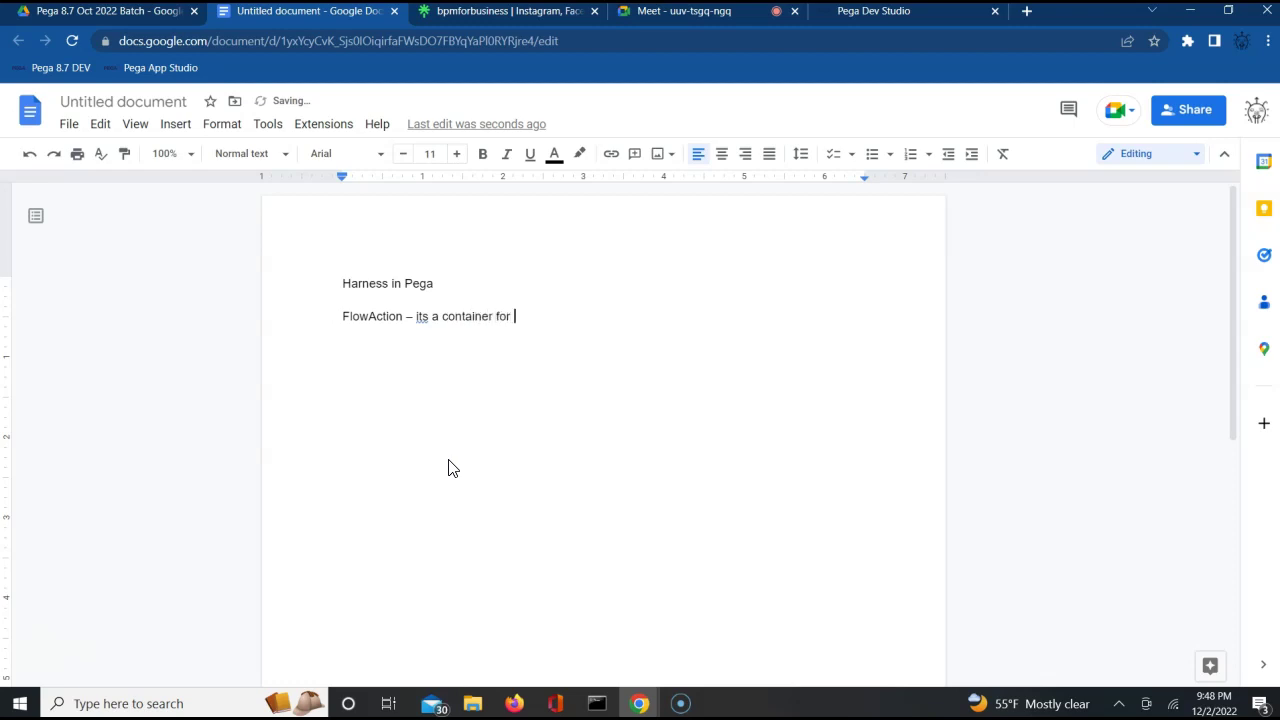
pyautogui.write('Section')
pyautogui.press('Return')
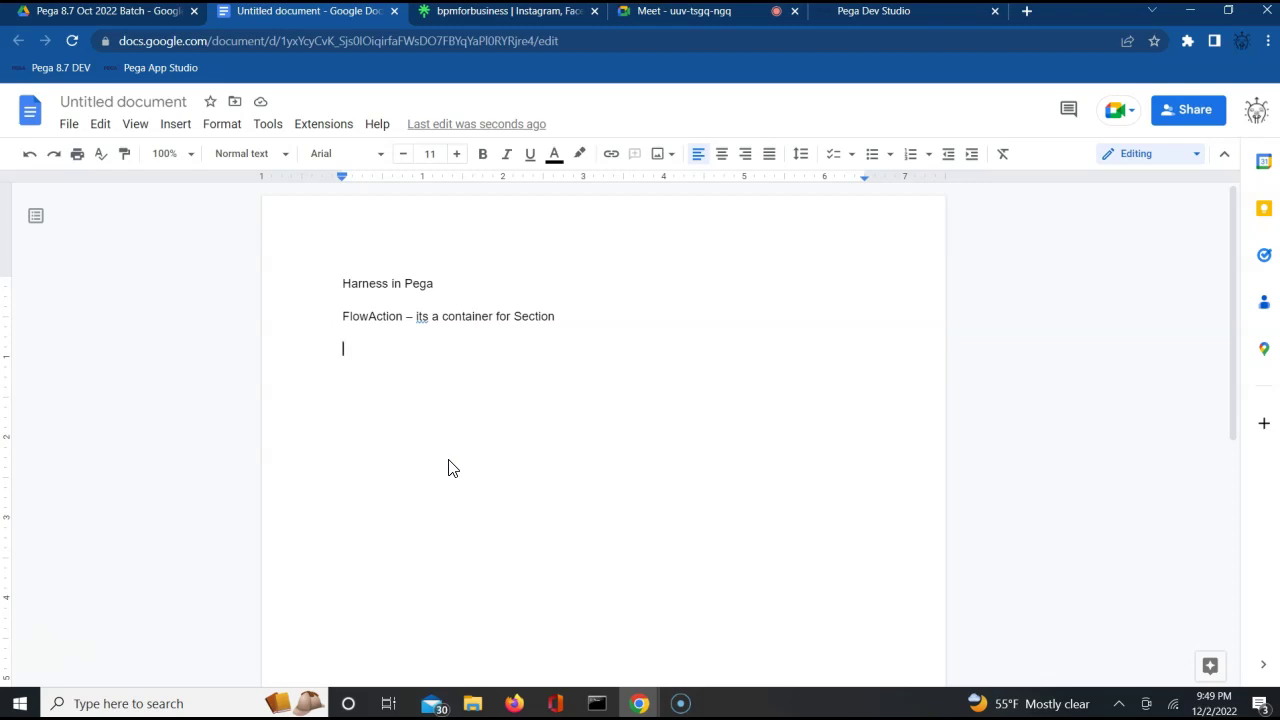
# Add the line "Harness is a container which can hold multiple sections." and start a new paragraph after it
pyautogui.write('W')
pyautogui.press('BackSpace')
pyautogui.write('Harnes')
pyautogui.press('BackSpace')
pyautogui.press('BackSpace')
pyautogui.press('BackSpace')
pyautogui.write('ness is')
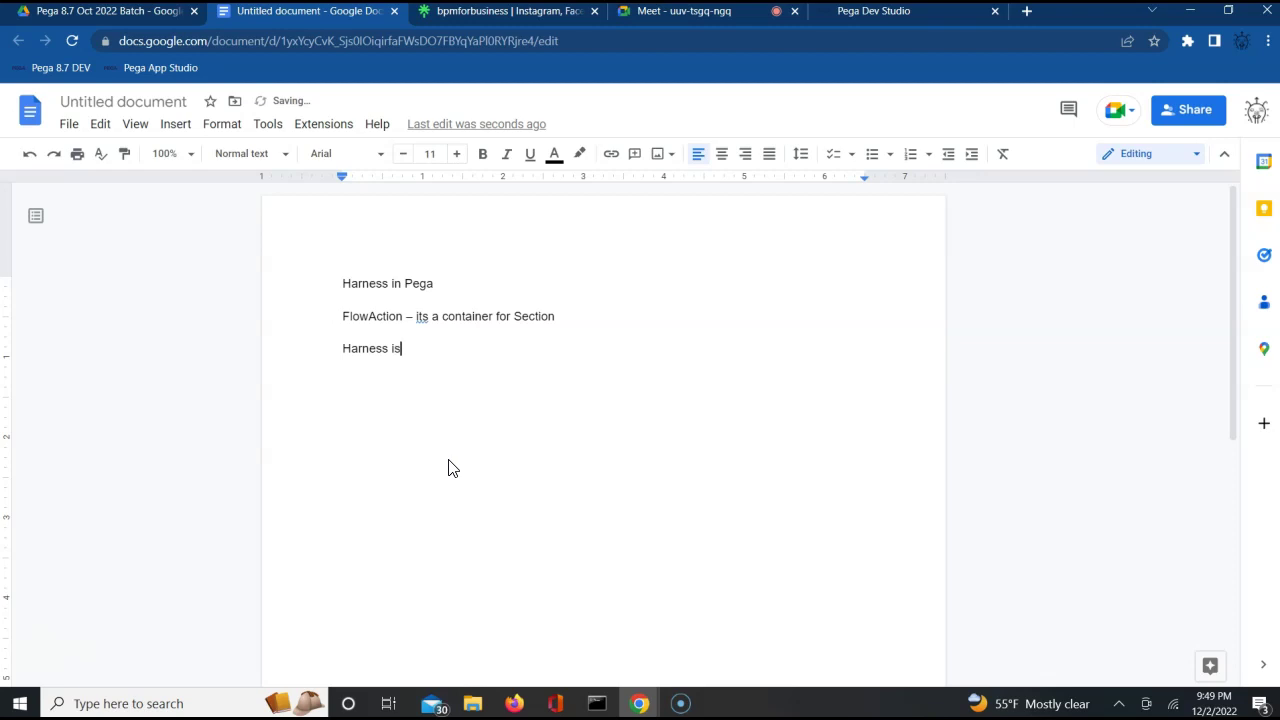
pyautogui.write(' a container which can h')
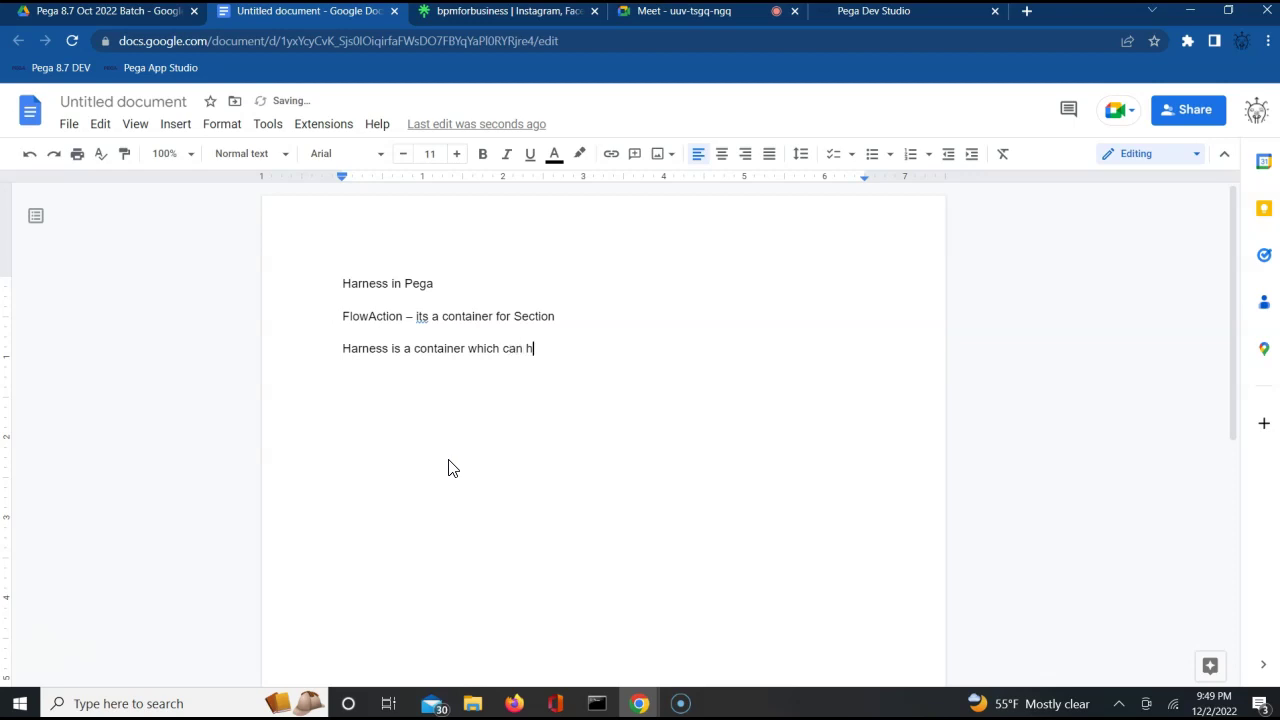
pyautogui.write('old multiple sections.')
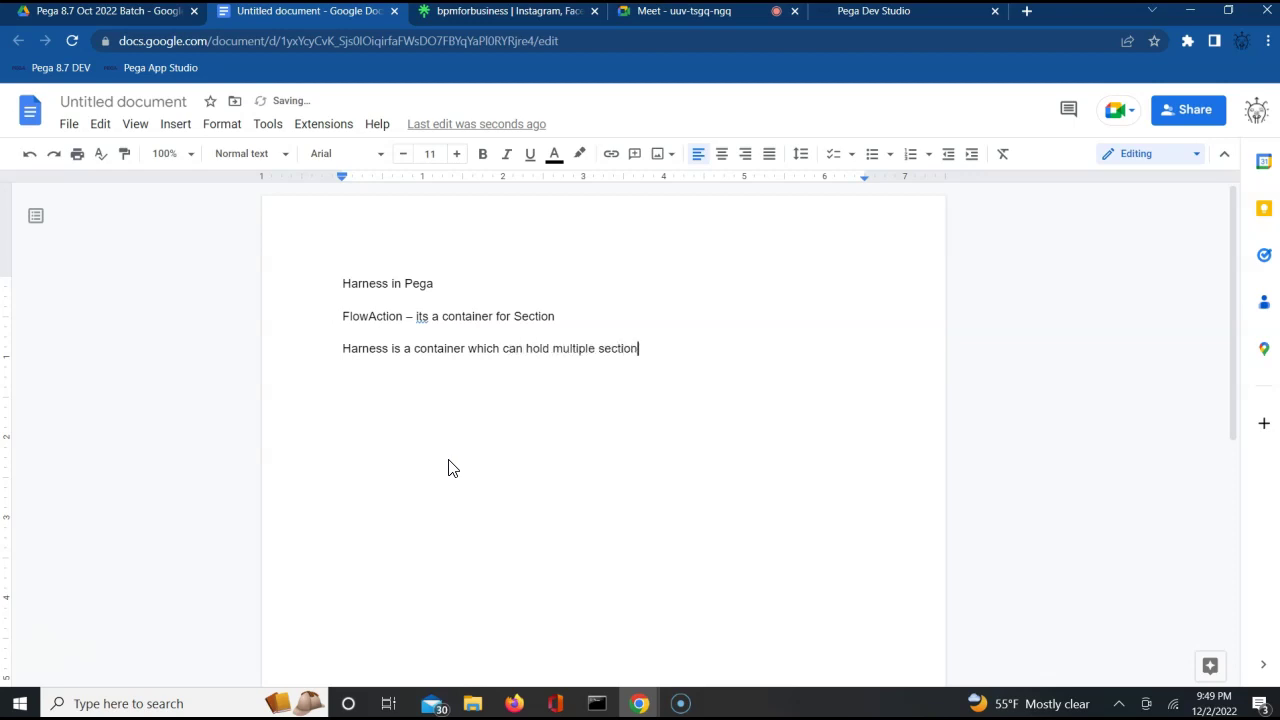
pyautogui.press('Return')
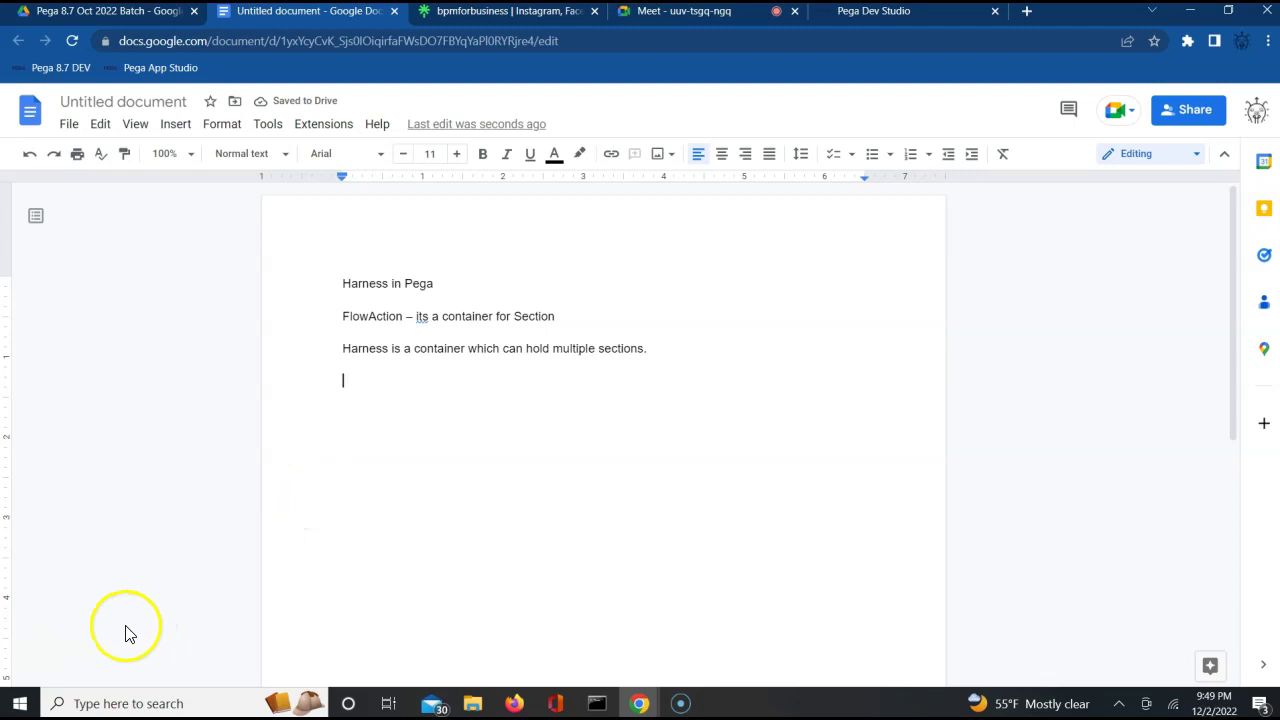
# Search the computer for "mspaint" and open Paint
pyautogui.click(19, 706)
pyautogui.write('ms')
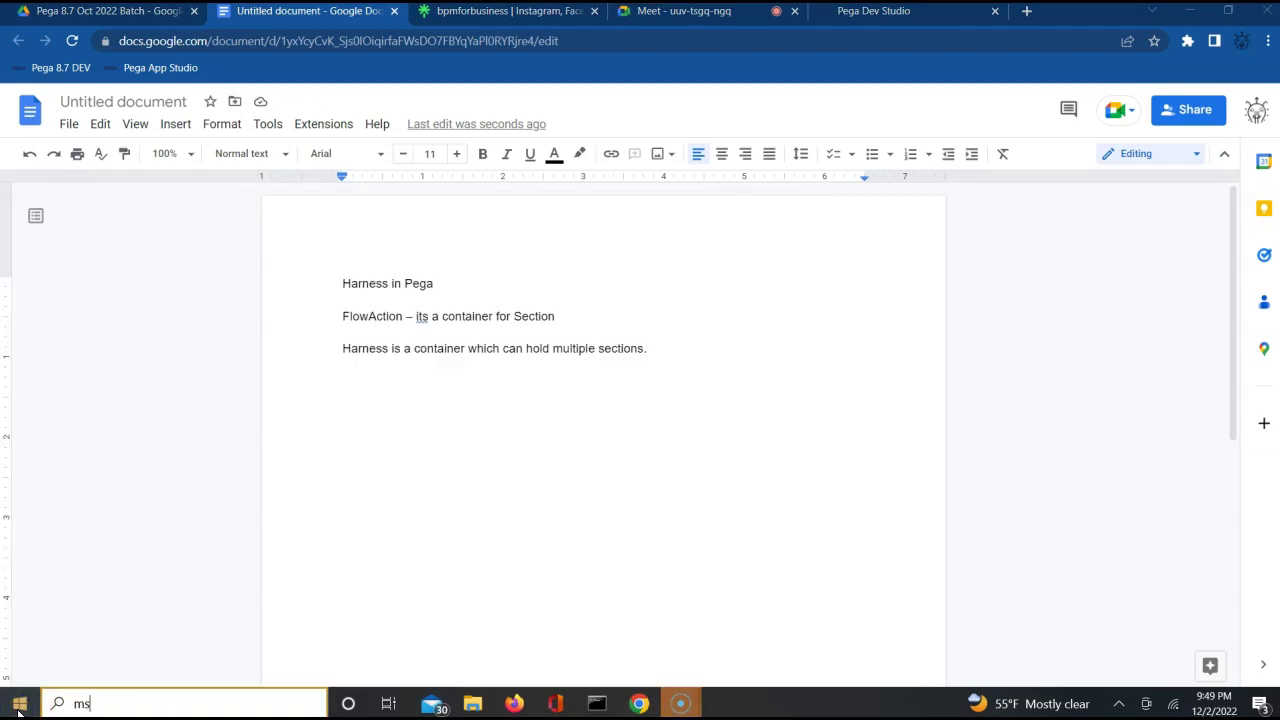
pyautogui.write('paint')
pyautogui.press('Return')
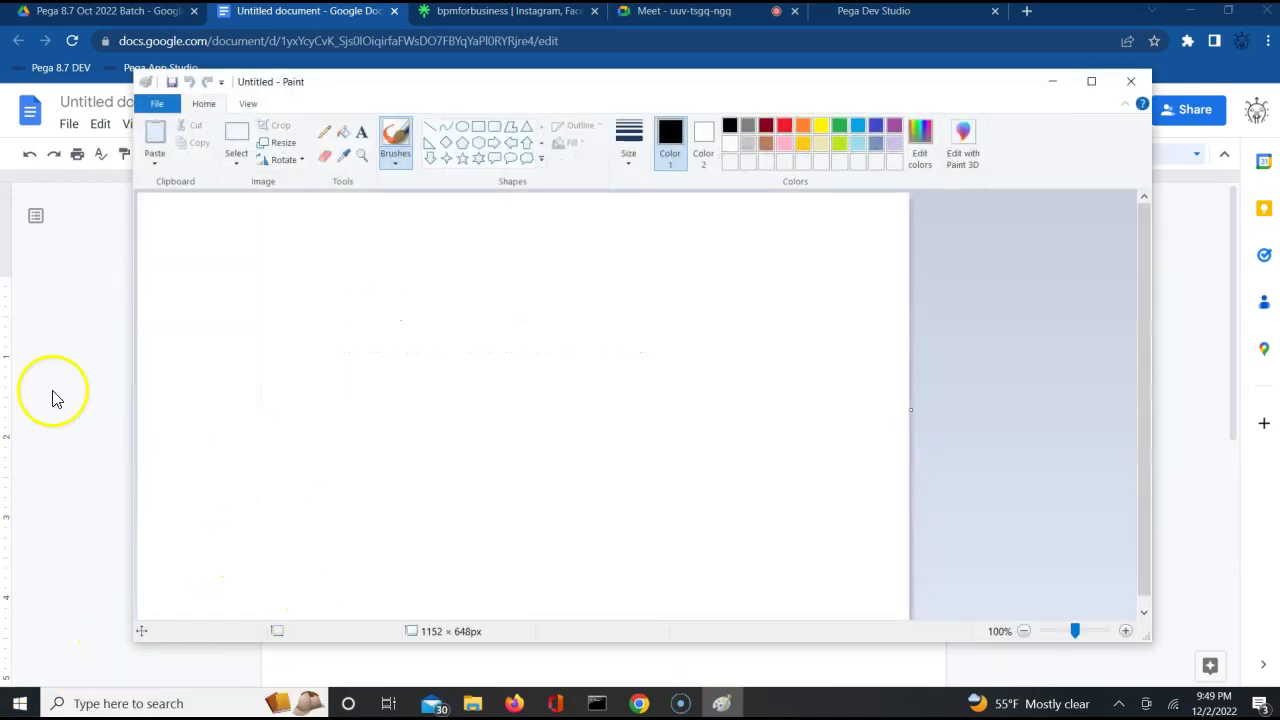
# Draw a large black outer rectangle about 803 × 407 px across the middle of the canvas
pyautogui.click(478, 126)
pyautogui.moveTo(259, 294); pyautogui.dragTo(385, 495)
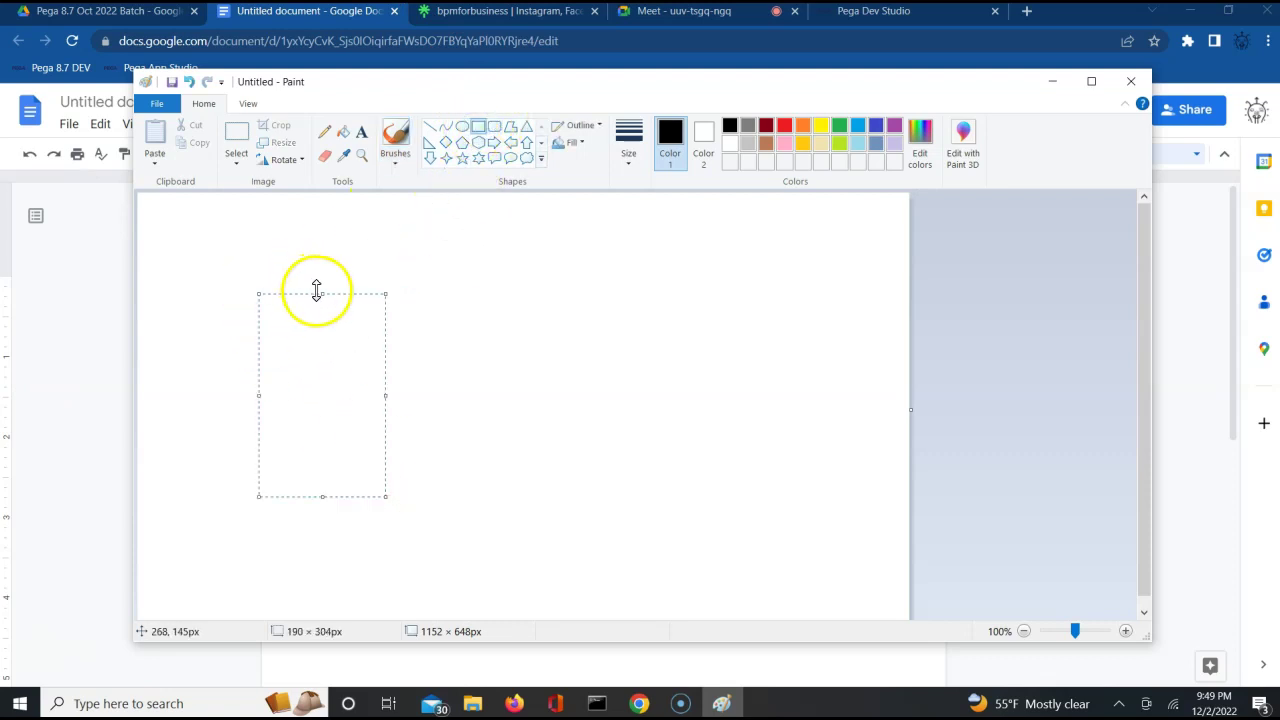
pyautogui.click(336, 256)
pyautogui.moveTo(257, 294); pyautogui.dragTo(796, 561)
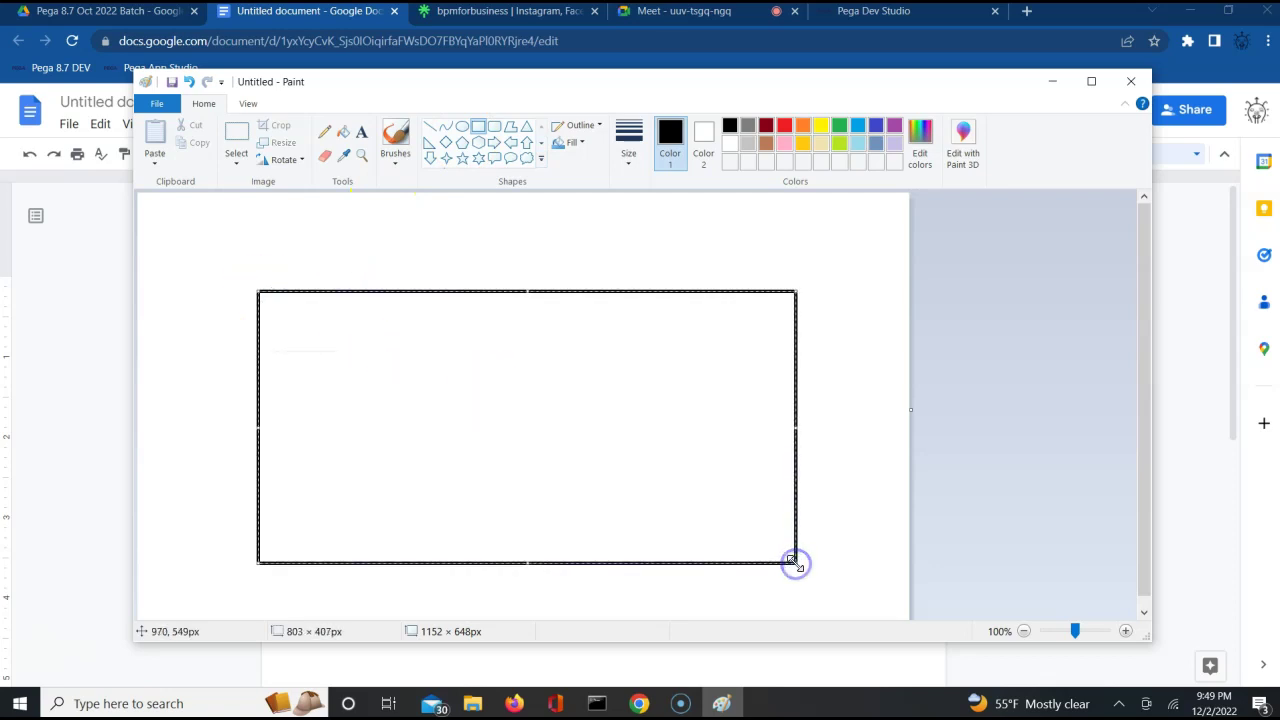
# Draw a small rectangle in the outer rectangle's upper-left corner and a square about 87 × 89 px to its right
pyautogui.click(481, 133)
pyautogui.moveTo(288, 334); pyautogui.dragTo(326, 361)
pyautogui.moveTo(414, 346); pyautogui.dragTo(473, 406)
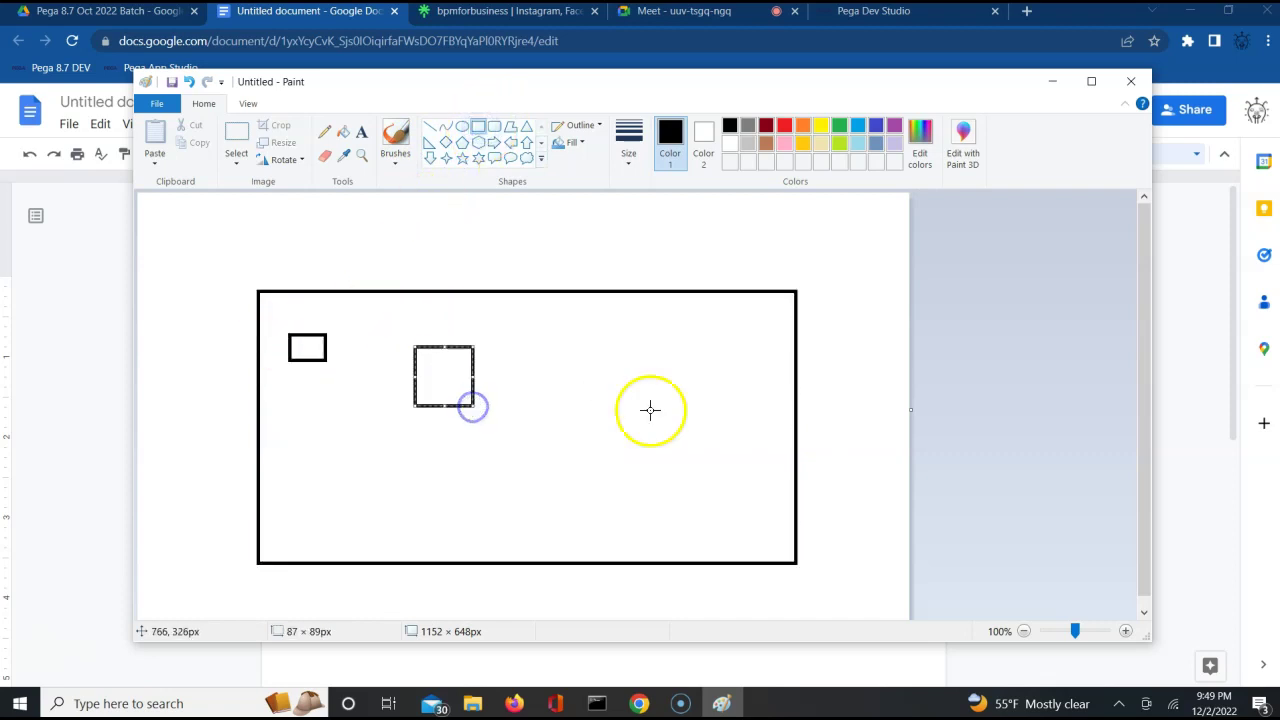
# Draw a square about 253 × 251 px in the outer rectangle's lower-right area and nudge it slightly right and down
pyautogui.moveTo(588, 376); pyautogui.dragTo(758, 543)
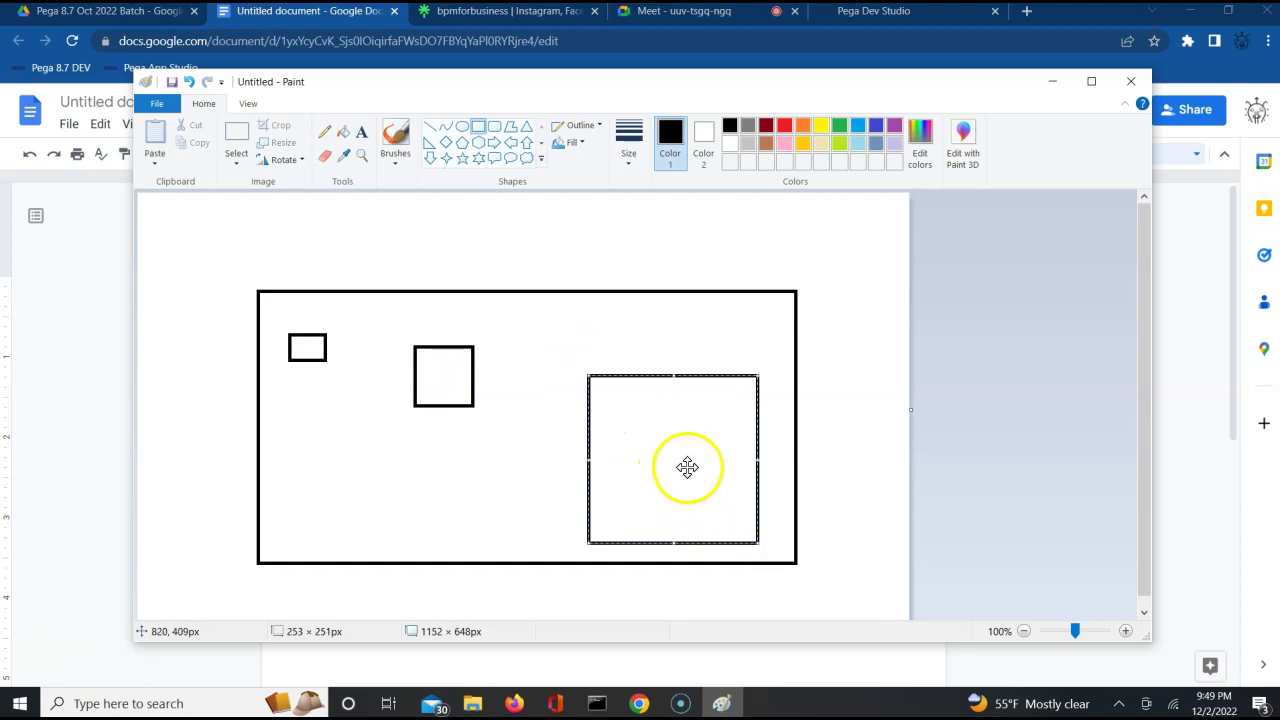
pyautogui.moveTo(603, 398); pyautogui.dragTo(610, 399)
pyautogui.click(618, 398)
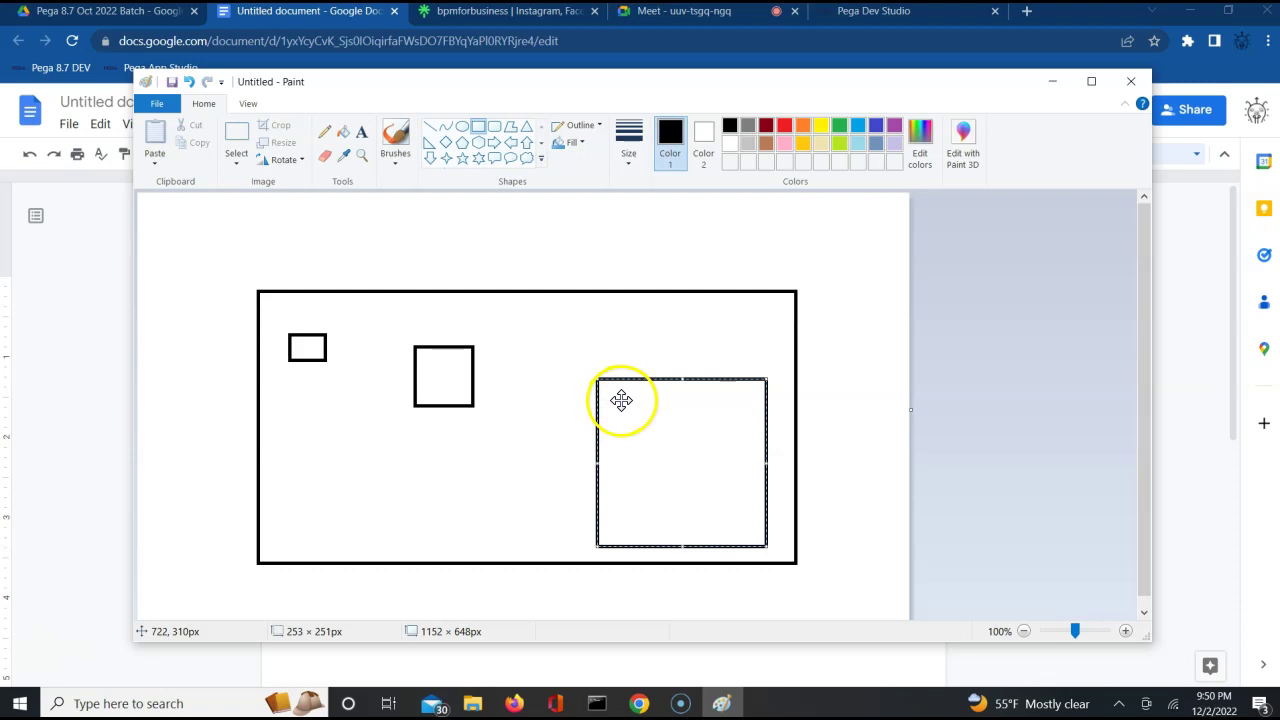
pyautogui.click(469, 466)
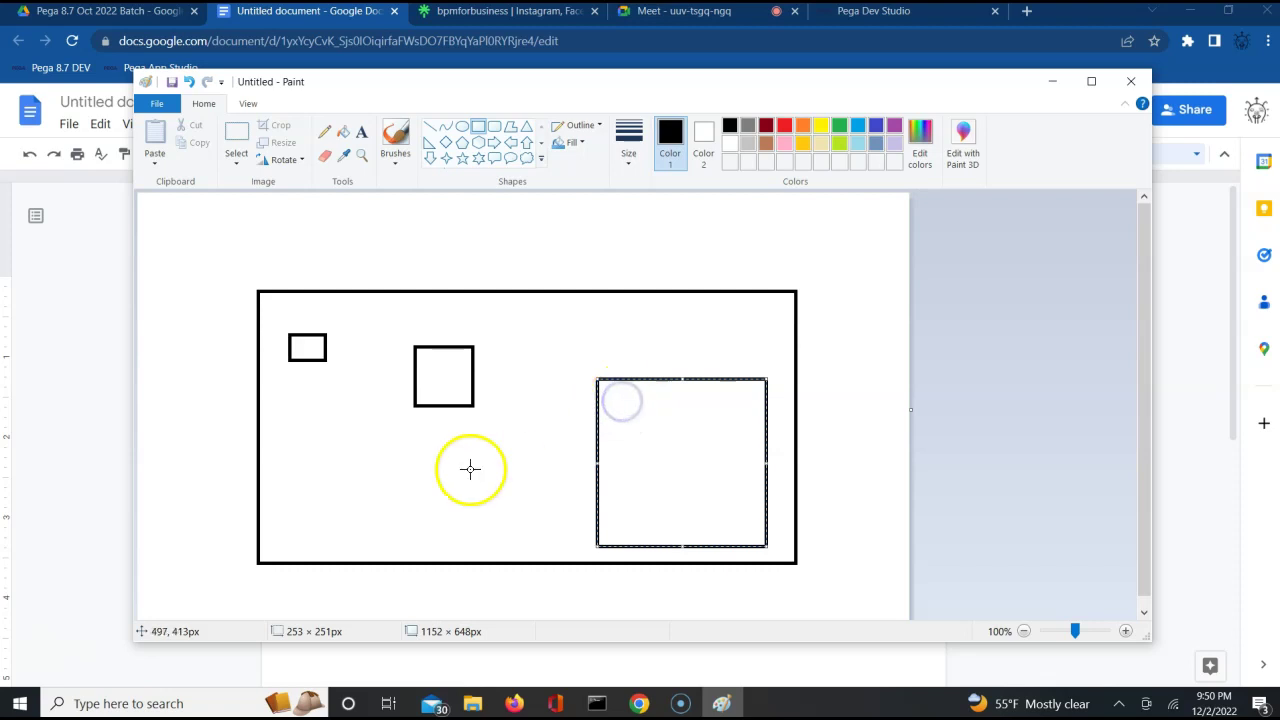
# Draw a rectangle about 192 × 135 px inside the largest inner square and nudge it toward that square's upper part
pyautogui.moveTo(618, 405)
pyautogui.mouseDown()
pyautogui.moveTo(649, 440)
pyautogui.moveTo(746, 495)
pyautogui.mouseUp()
pyautogui.moveTo(649, 427)
pyautogui.mouseDown()
pyautogui.moveTo(629, 403)
pyautogui.moveTo(632, 416)
pyautogui.mouseUp()
pyautogui.click(633, 423)
pyautogui.click(629, 418)
pyautogui.click(645, 440)
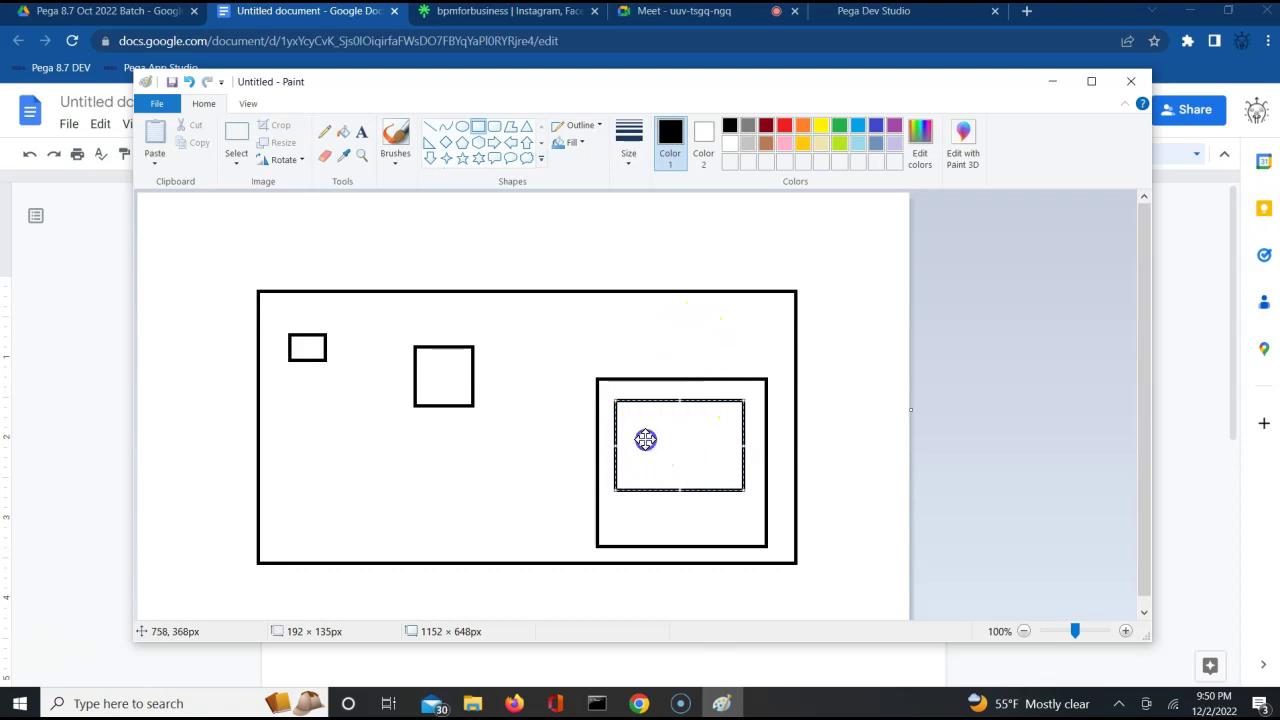
pyautogui.click(549, 440)
# Draw a row of three tiny rectangles inside the nested rectangle, the rightmost about 55 × 32 px
pyautogui.moveTo(631, 415); pyautogui.dragTo(641, 424)
pyautogui.click(654, 428)
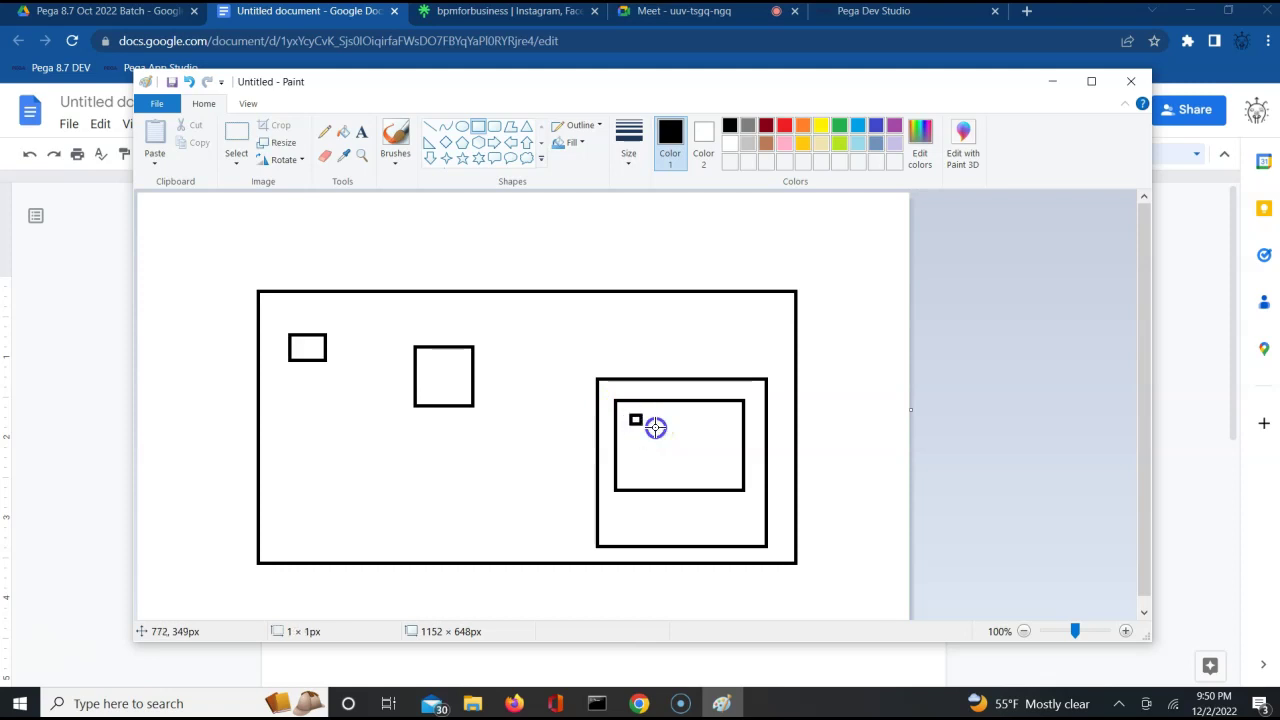
pyautogui.moveTo(652, 415); pyautogui.dragTo(722, 435)
# Switch to the Google Meet call, admit the waiting participant, and return to the Paint drawing
pyautogui.click(634, 14)
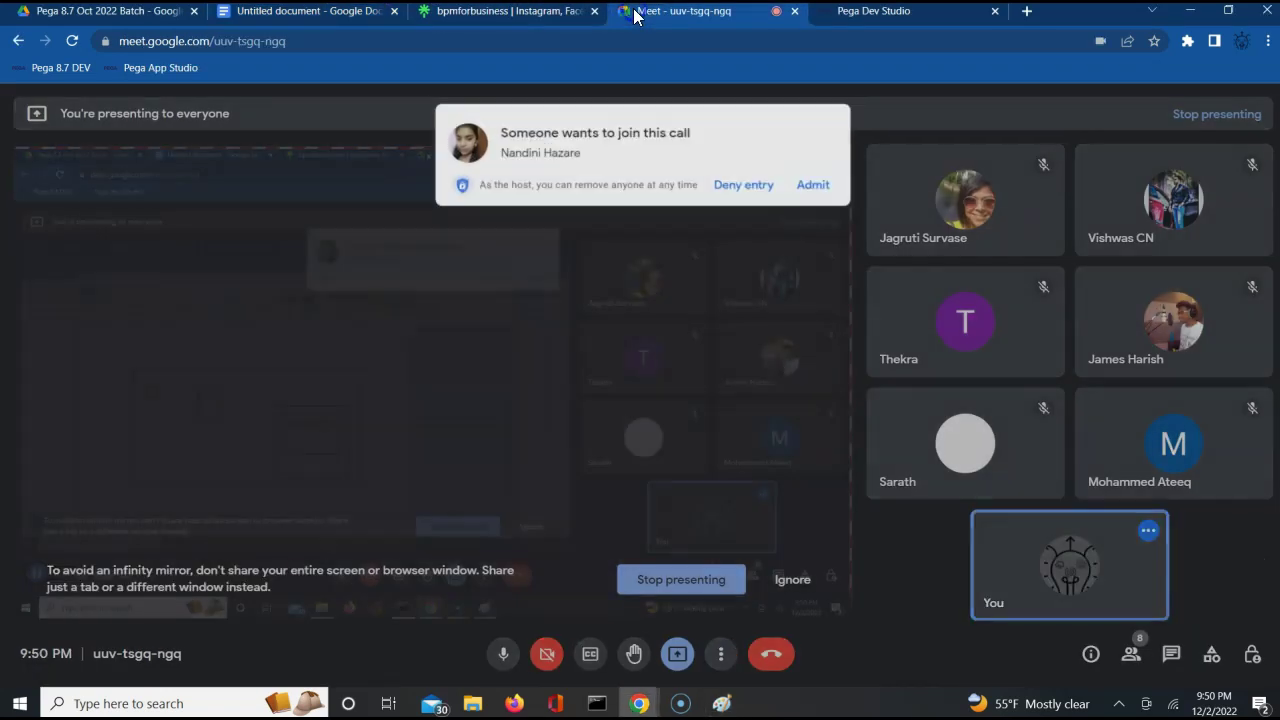
pyautogui.click(811, 182)
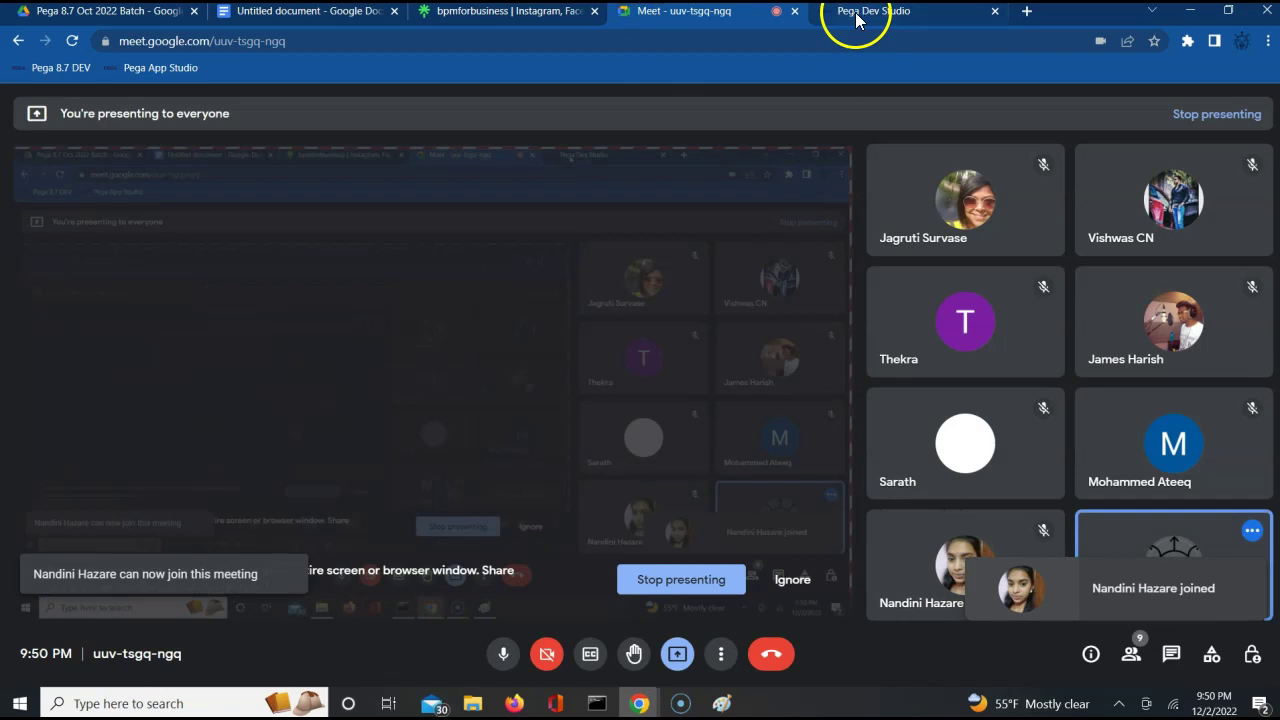
pyautogui.click(721, 703)
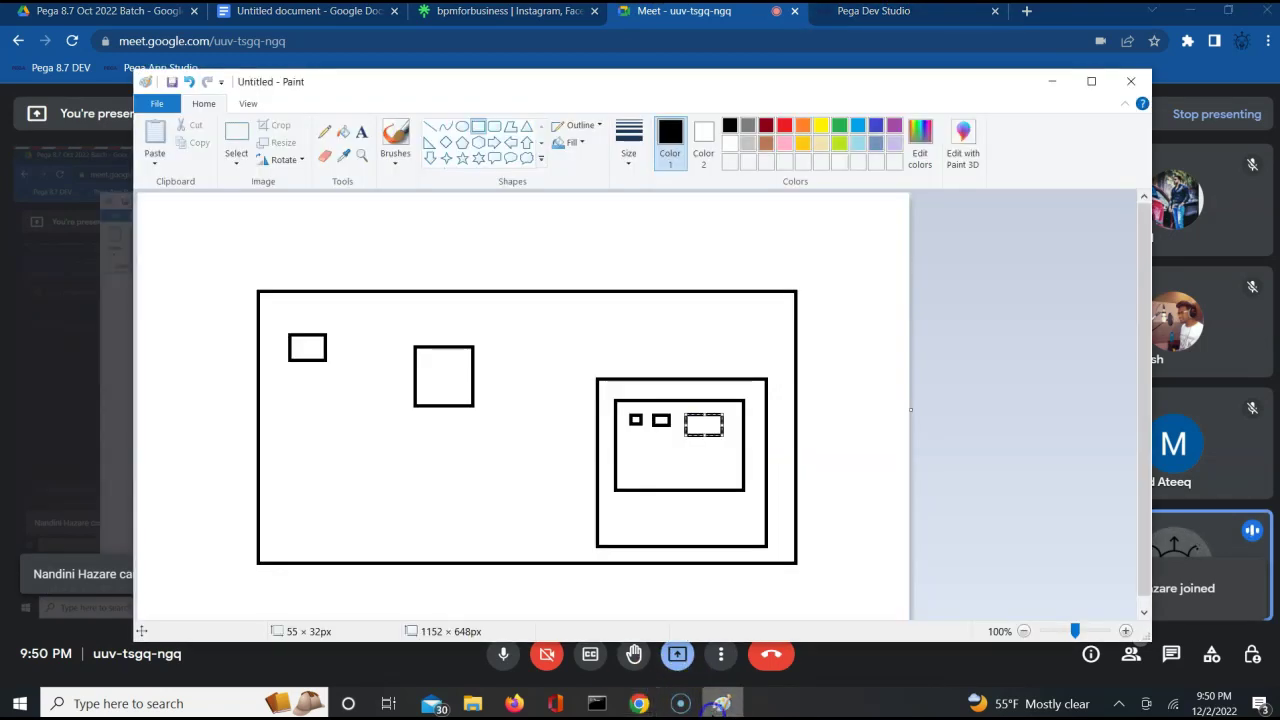
# Add the text label "Harness" at the upper-left inside edge of the outer rectangle
pyautogui.click(361, 131)
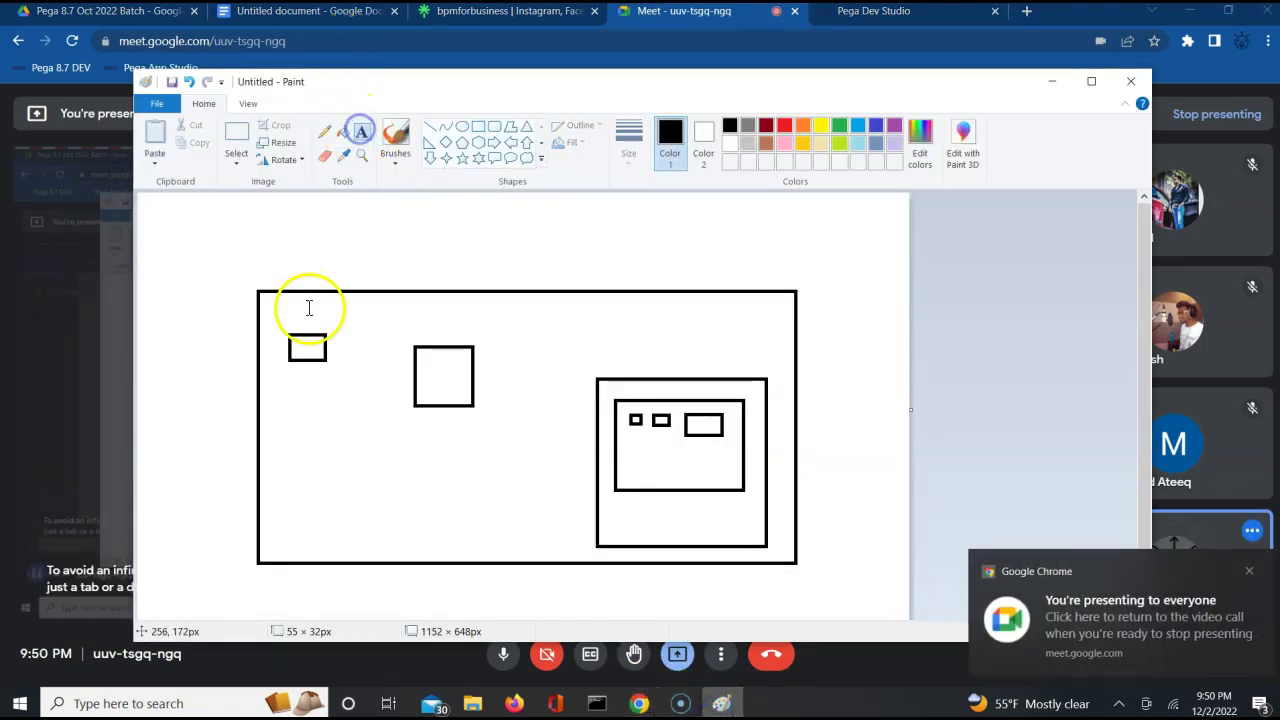
pyautogui.click(306, 295)
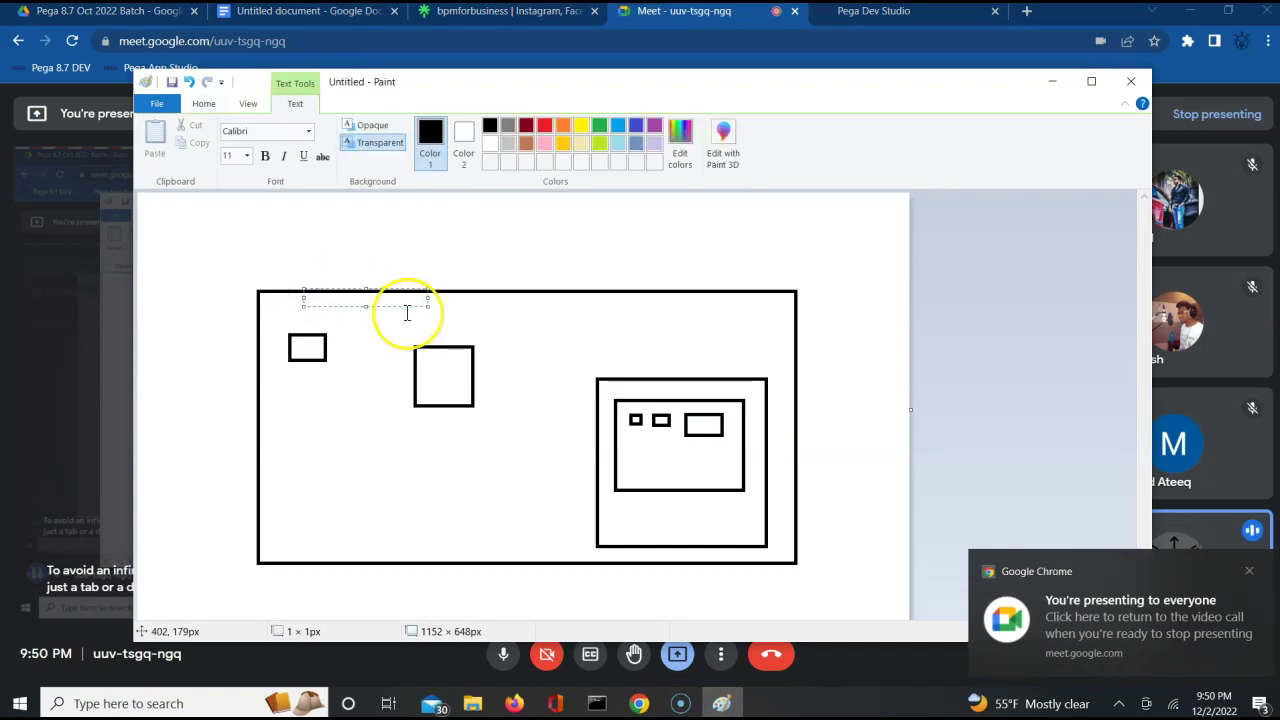
pyautogui.write('Ha')
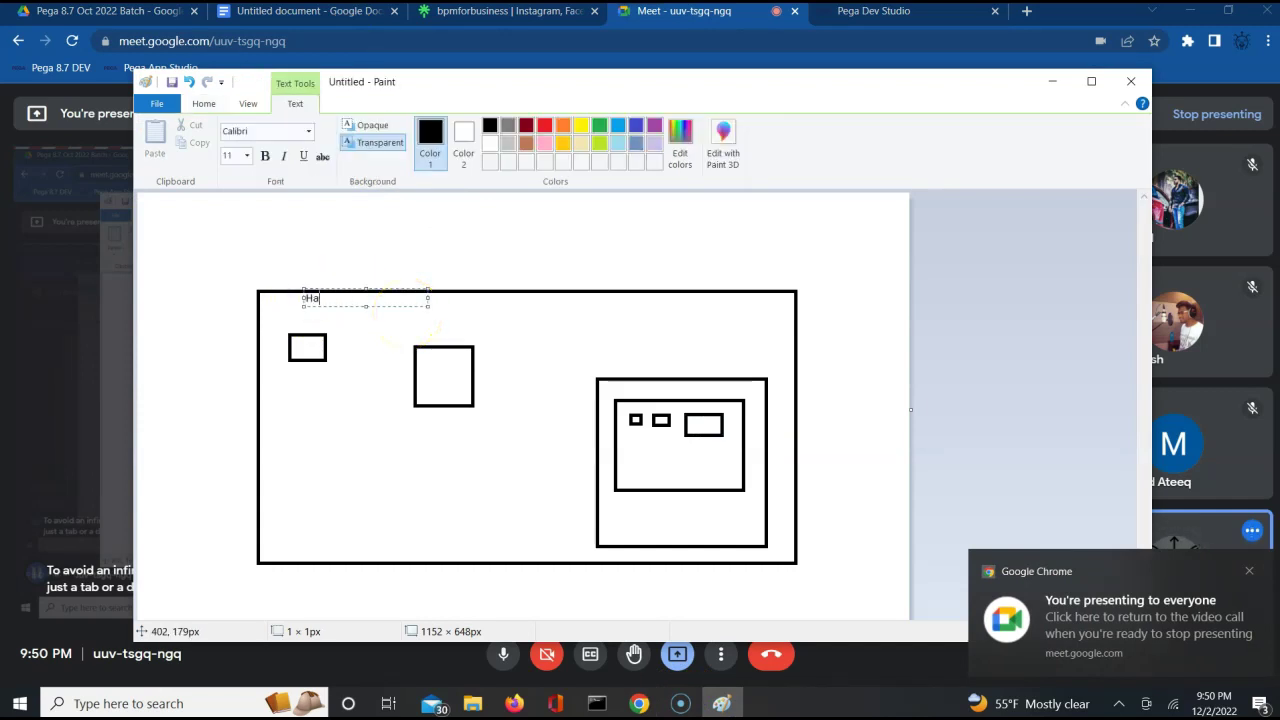
pyautogui.write('rness')
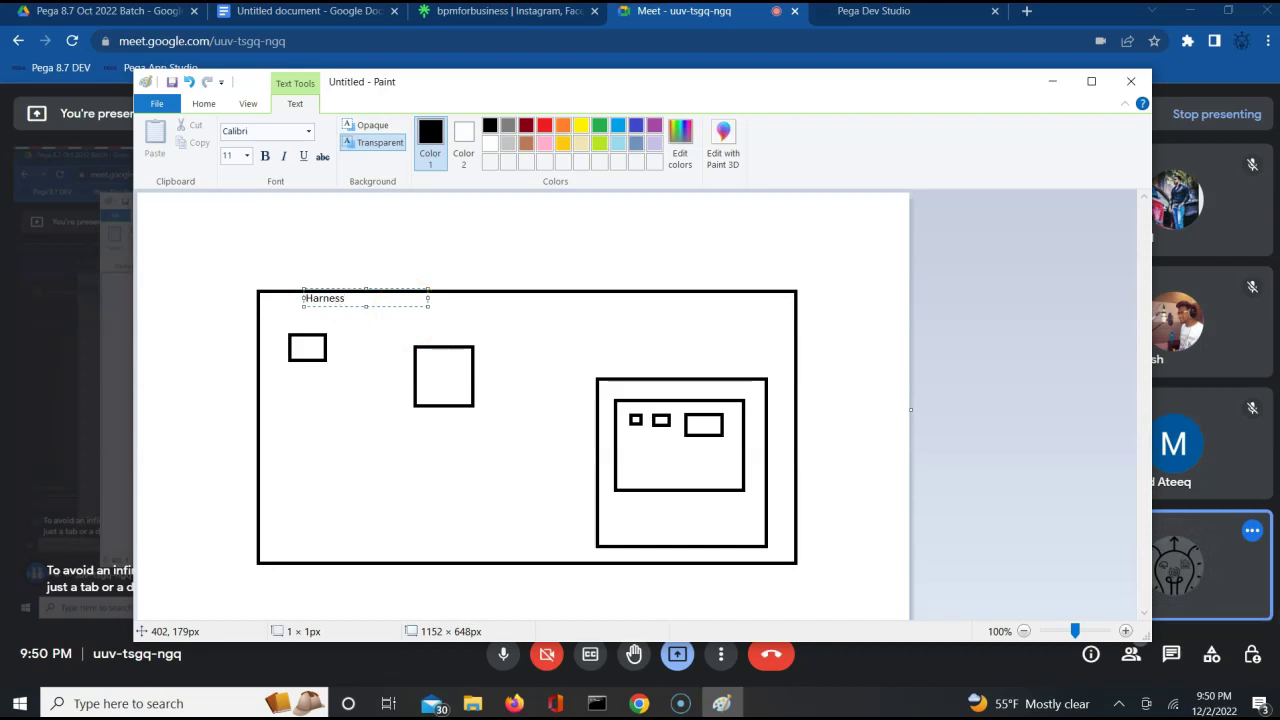
# Label the small rectangle "s1", the middle square "s2", and the largest inner square "s3" near its lower edge
pyautogui.click(303, 349)
pyautogui.click(303, 349)
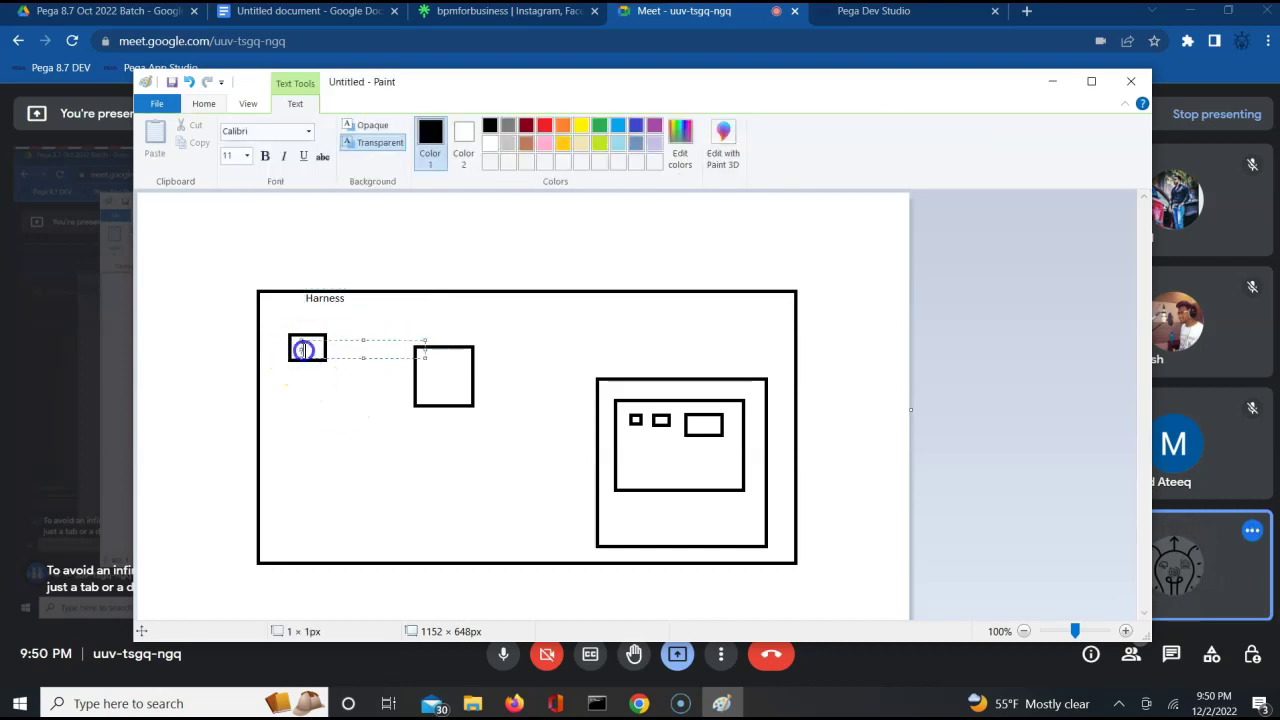
pyautogui.write('s1')
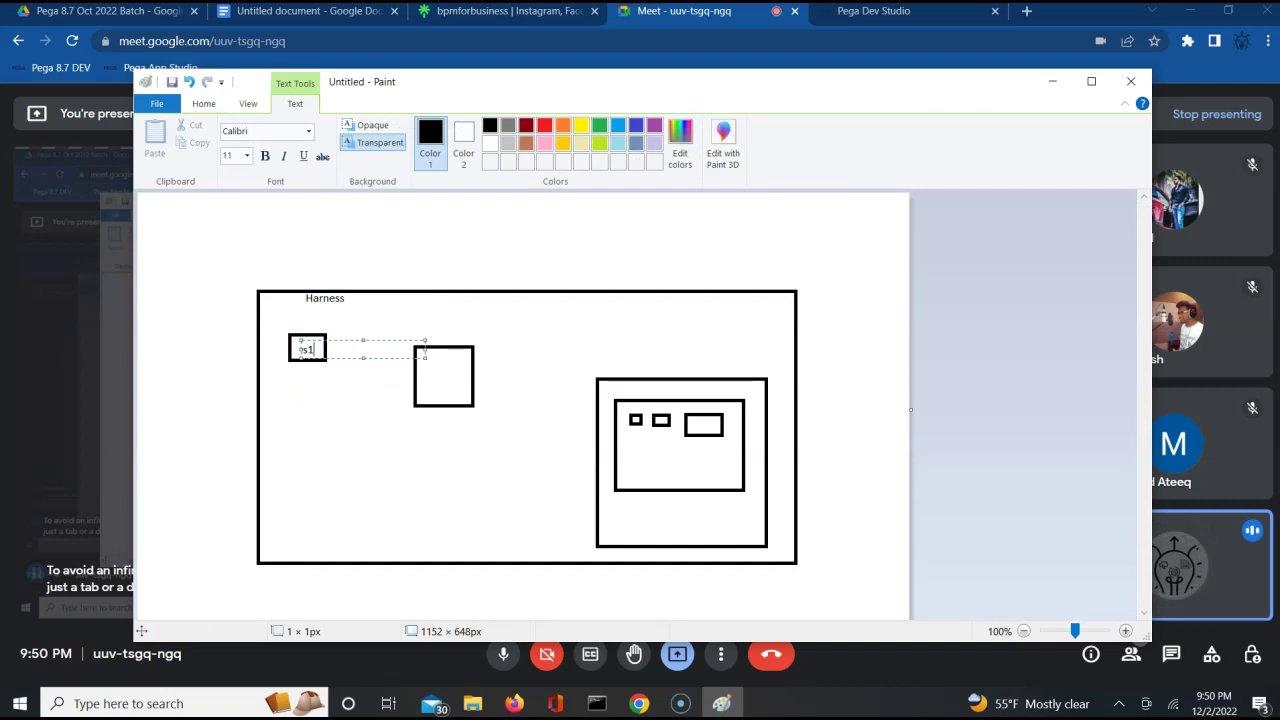
pyautogui.click(460, 384)
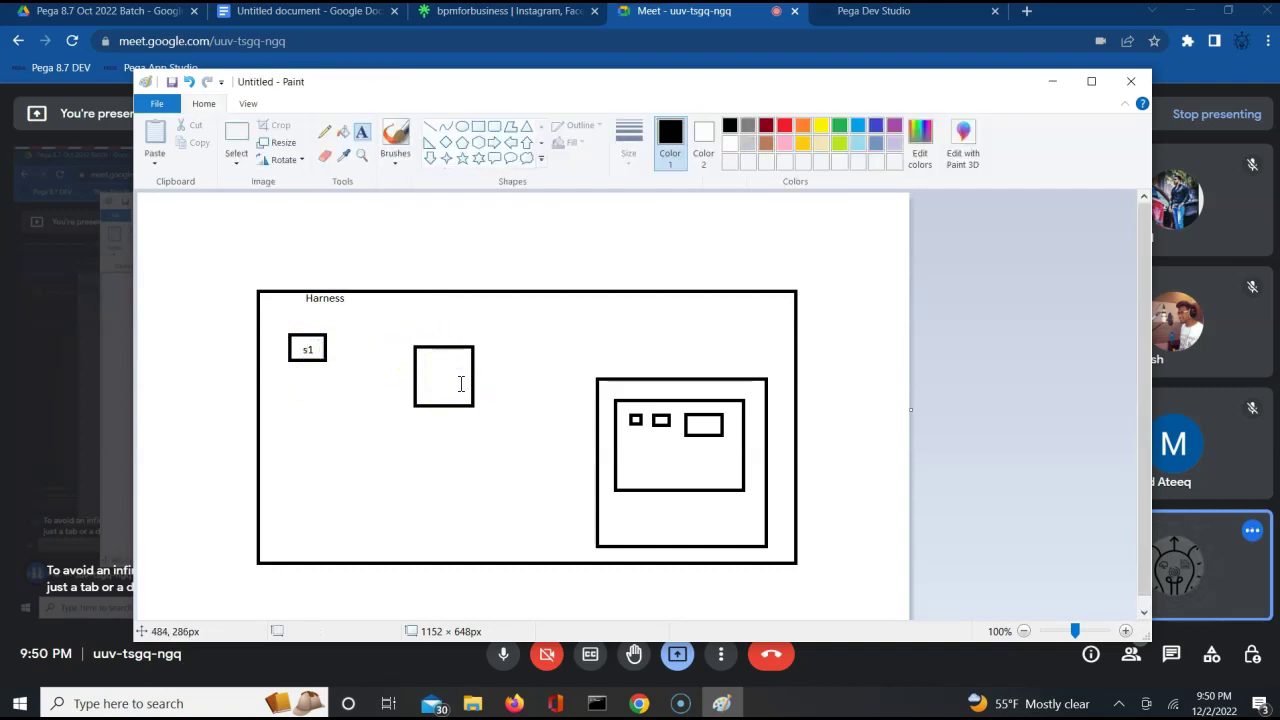
pyautogui.click(460, 384)
pyautogui.write('s2')
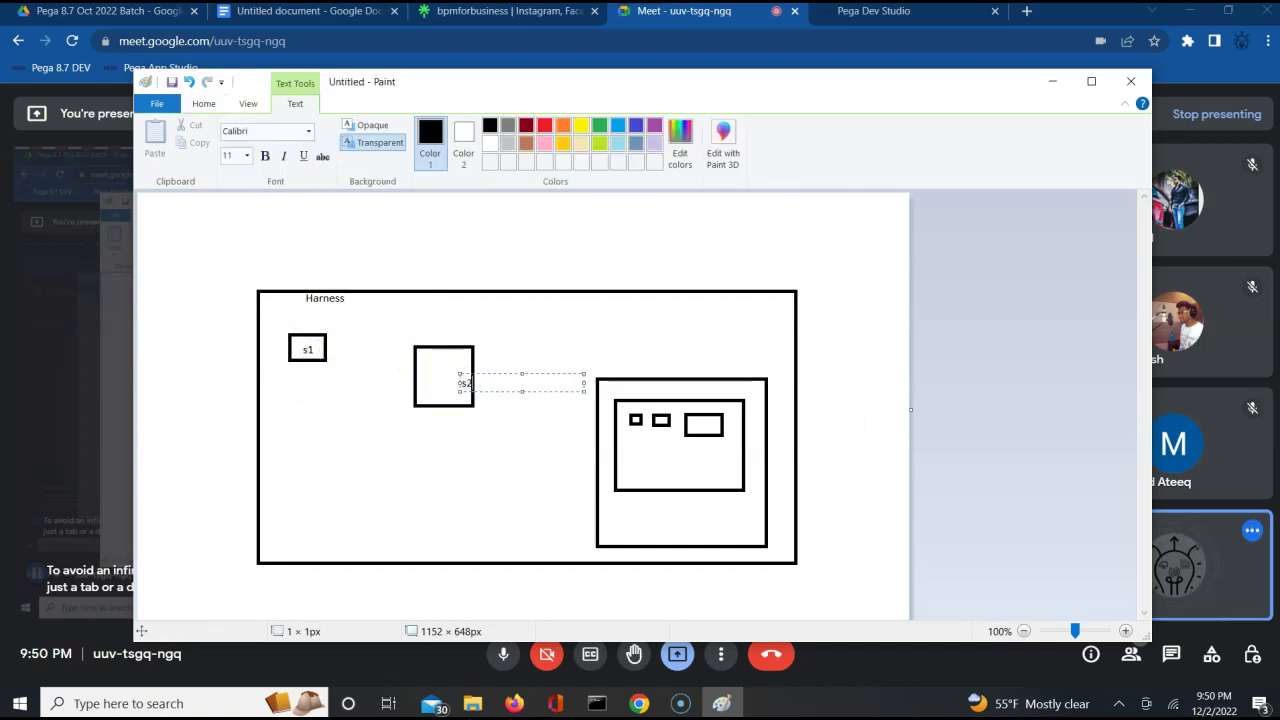
pyautogui.click(645, 538)
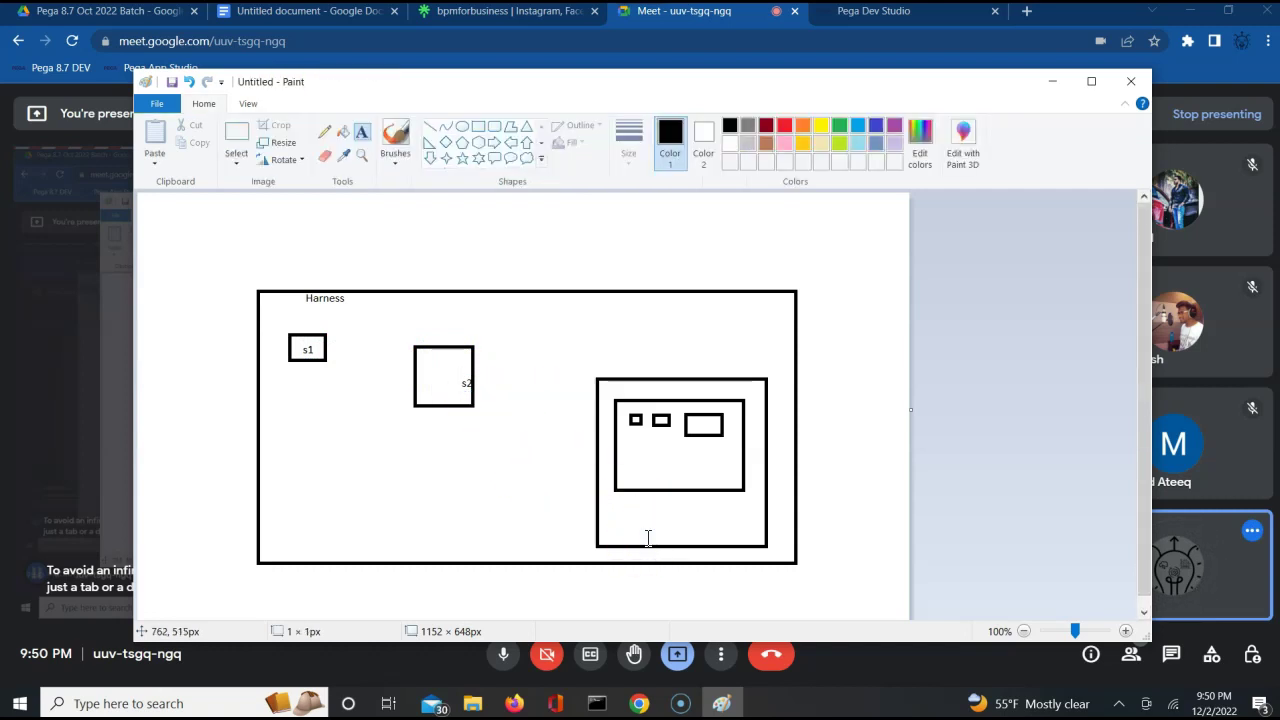
pyautogui.click(646, 537)
pyautogui.write('s3')
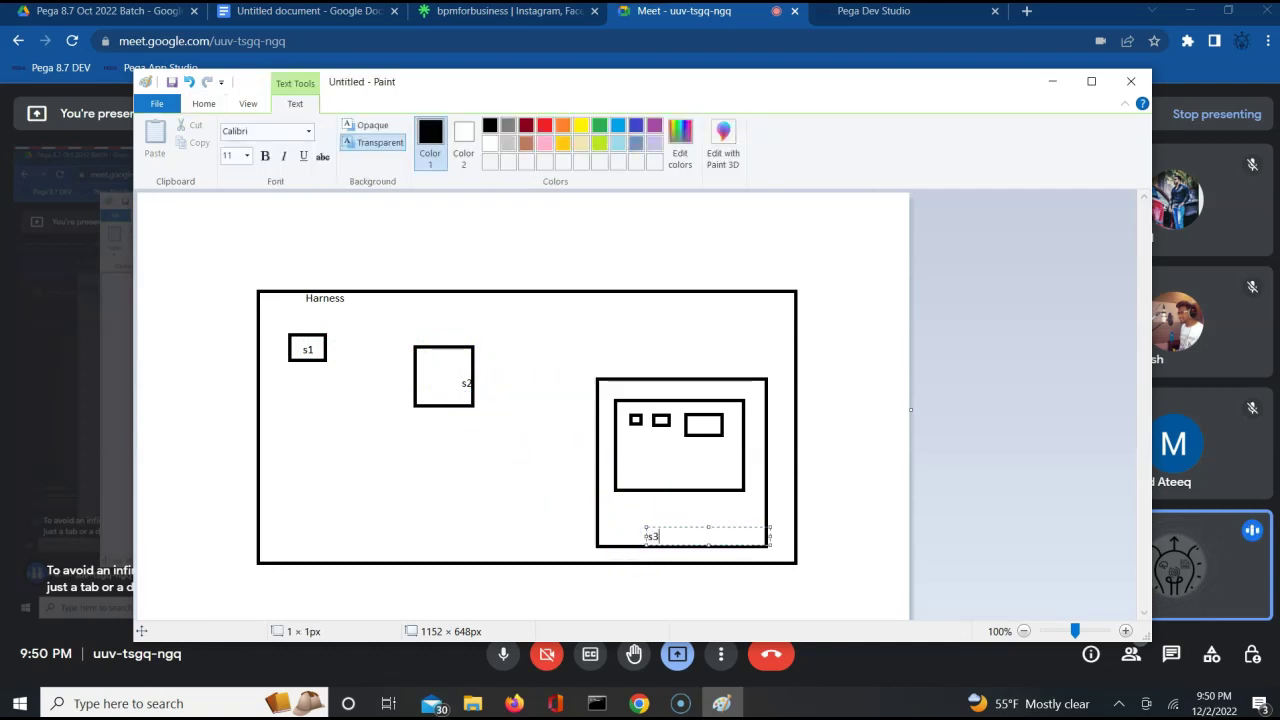
pyautogui.click(663, 452)
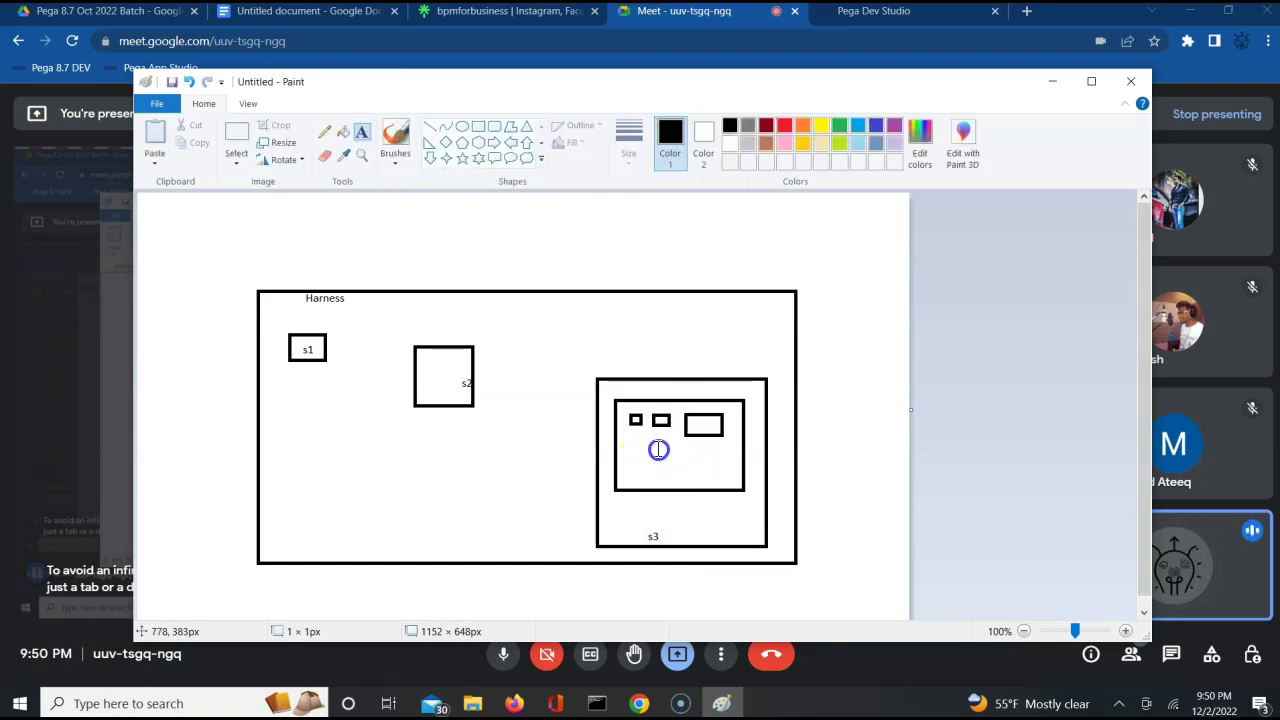
pyautogui.click(658, 440)
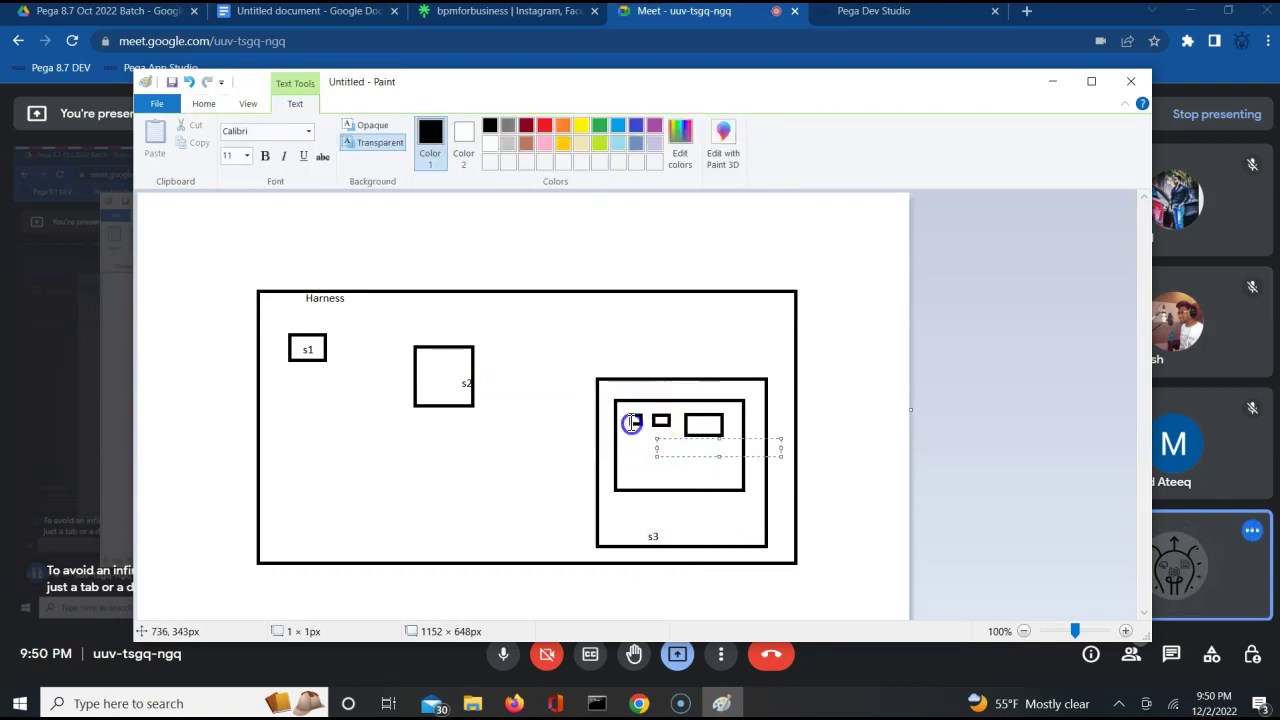
pyautogui.click(630, 421)
pyautogui.click(659, 414)
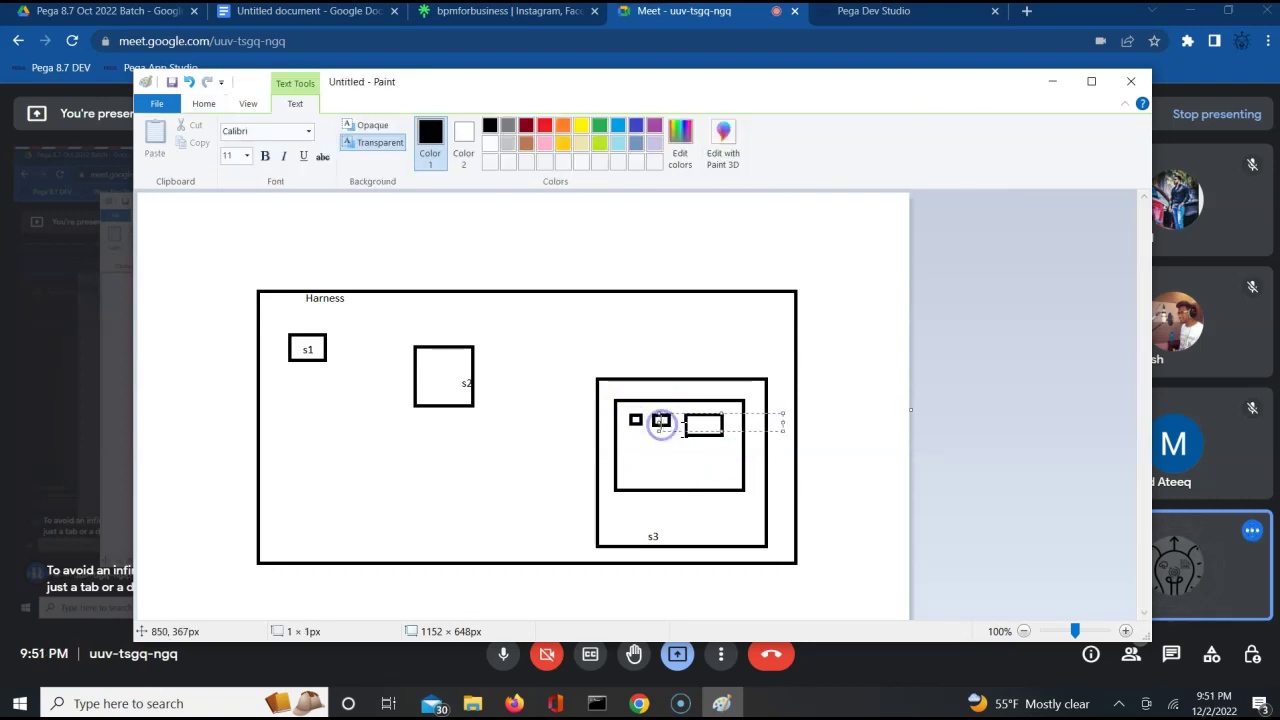
pyautogui.click(705, 463)
pyautogui.click(708, 411)
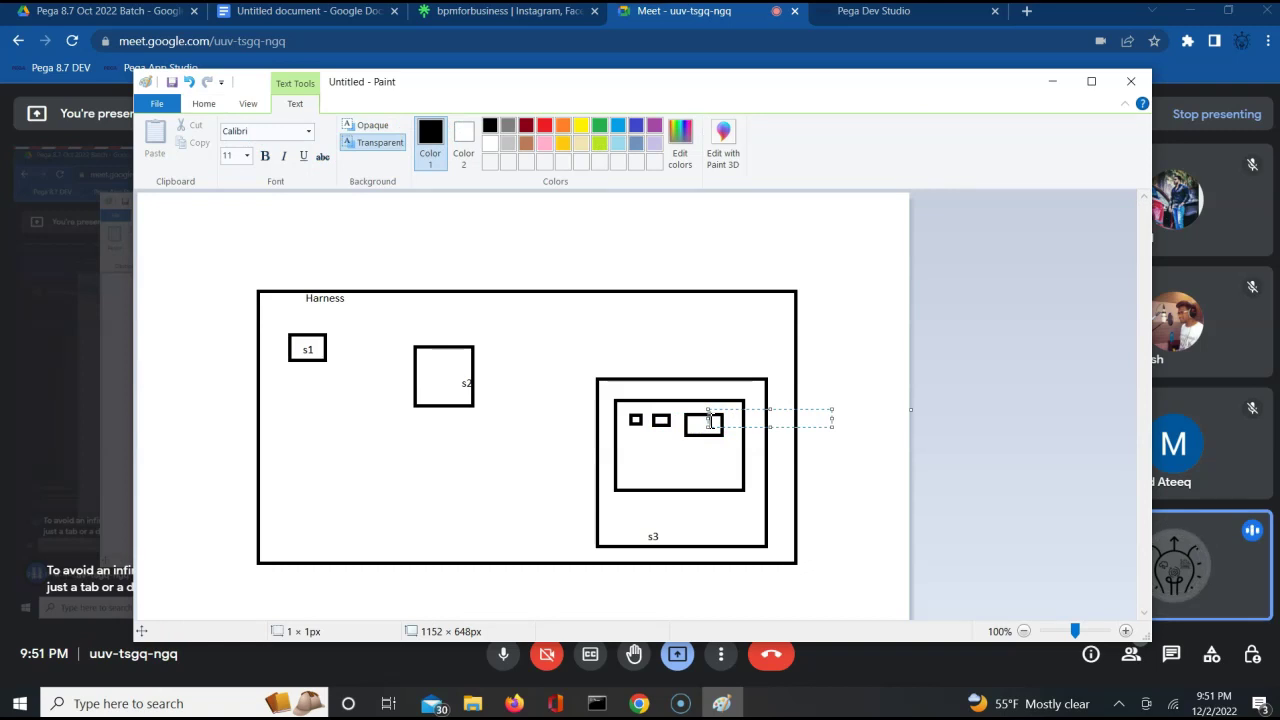
# Add the text label "layout" inside the nested rectangle, below the row of three tiny rectangles
pyautogui.click(637, 471)
pyautogui.click(637, 471)
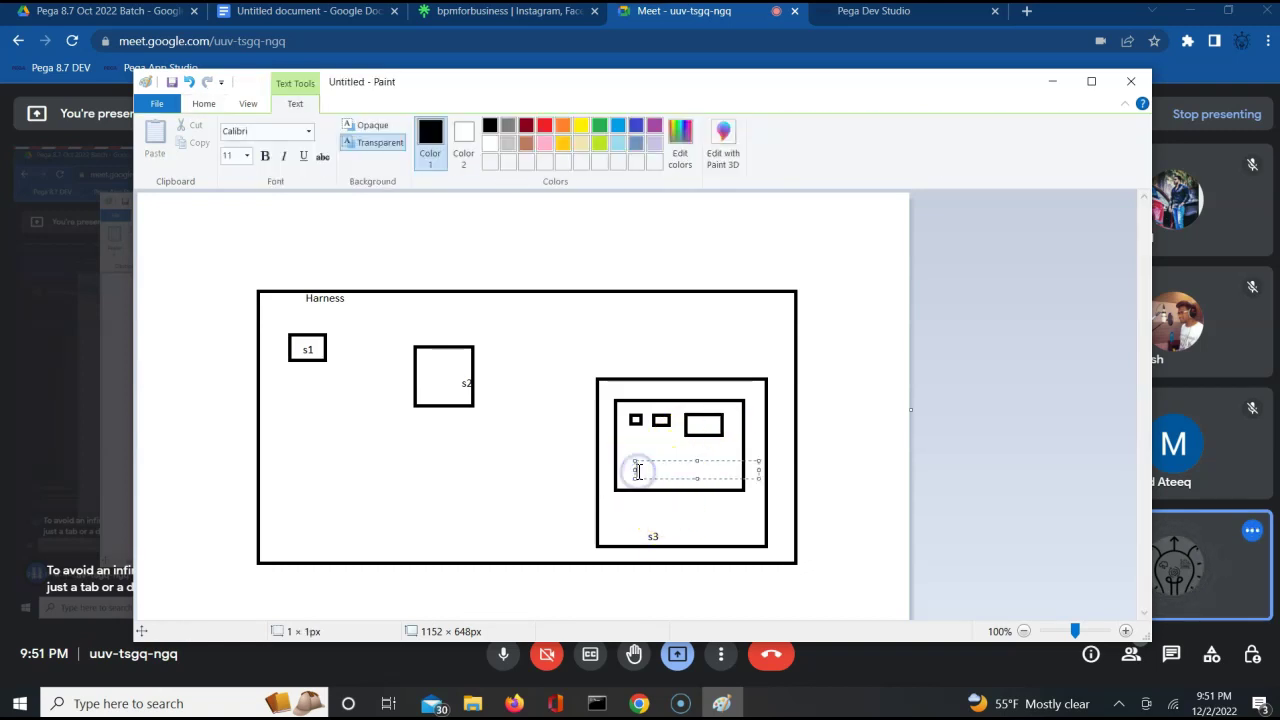
pyautogui.write('layout')
pyautogui.click(733, 266)
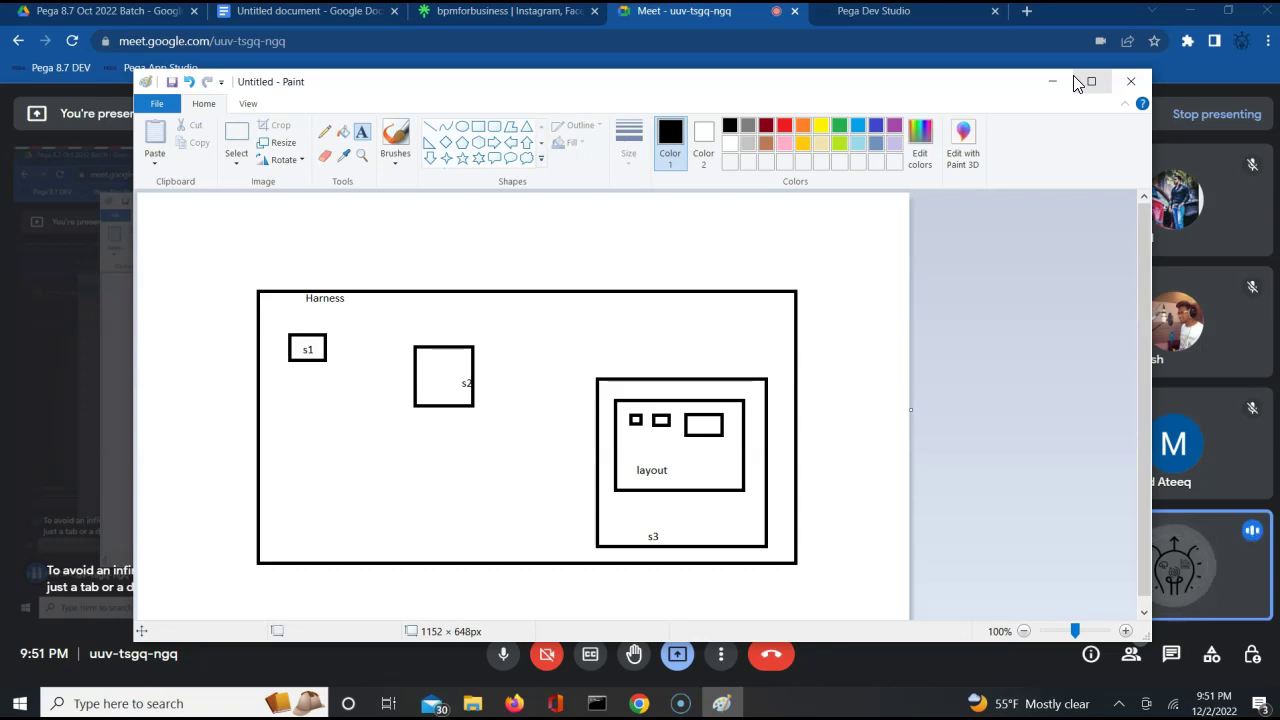
# Switch to Pega Dev Studio in Chrome and list the Harness instances from the User Interface records
pyautogui.click(1148, 78)
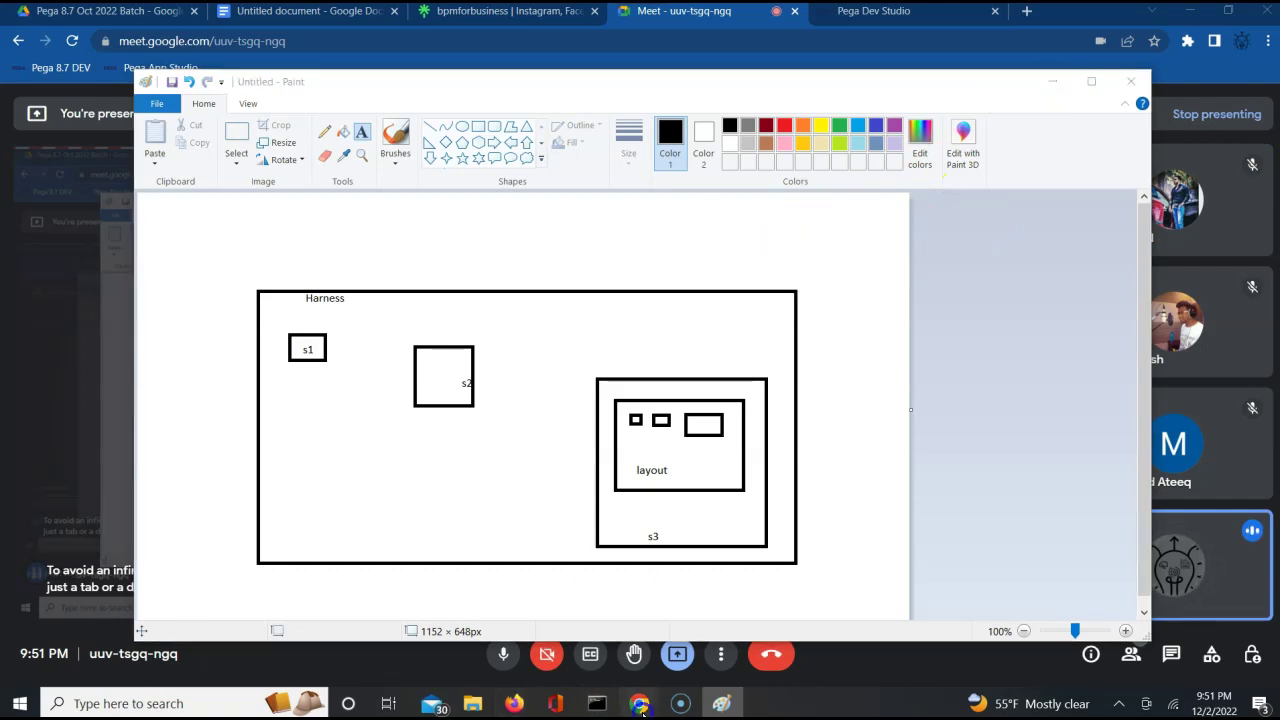
pyautogui.moveTo(639, 703)
pyautogui.moveTo(590, 633)
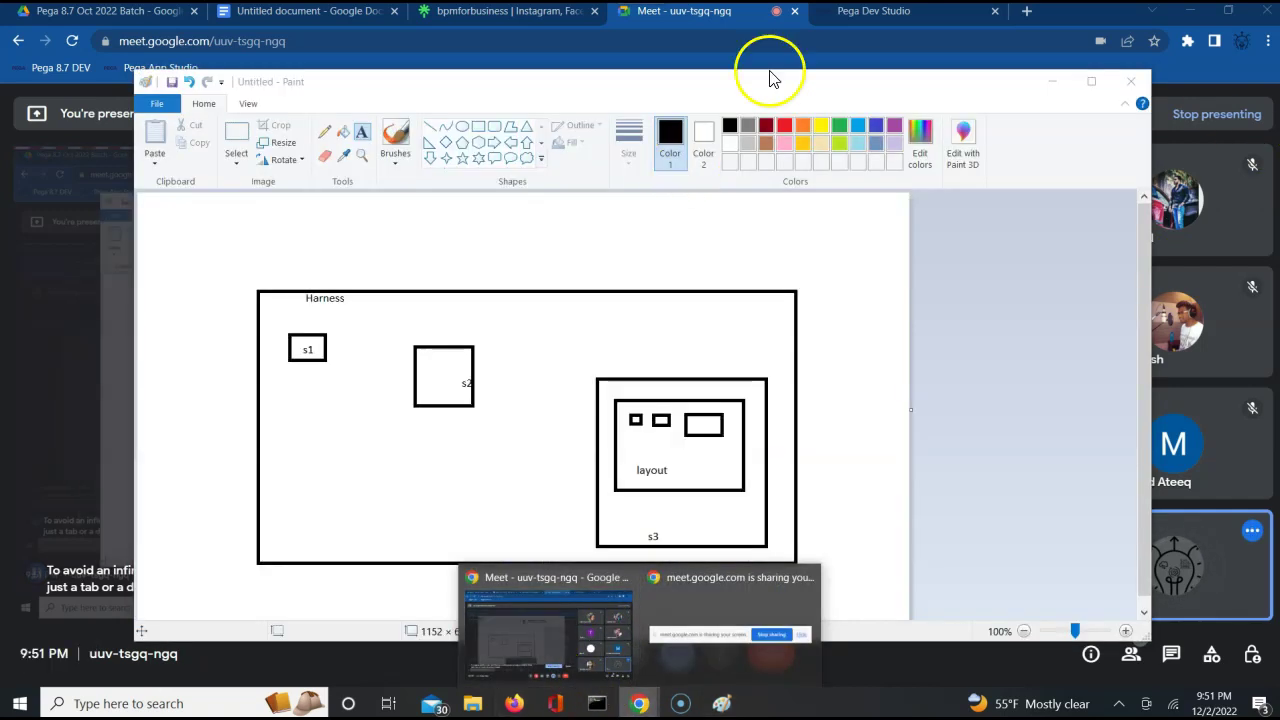
pyautogui.click(846, 14)
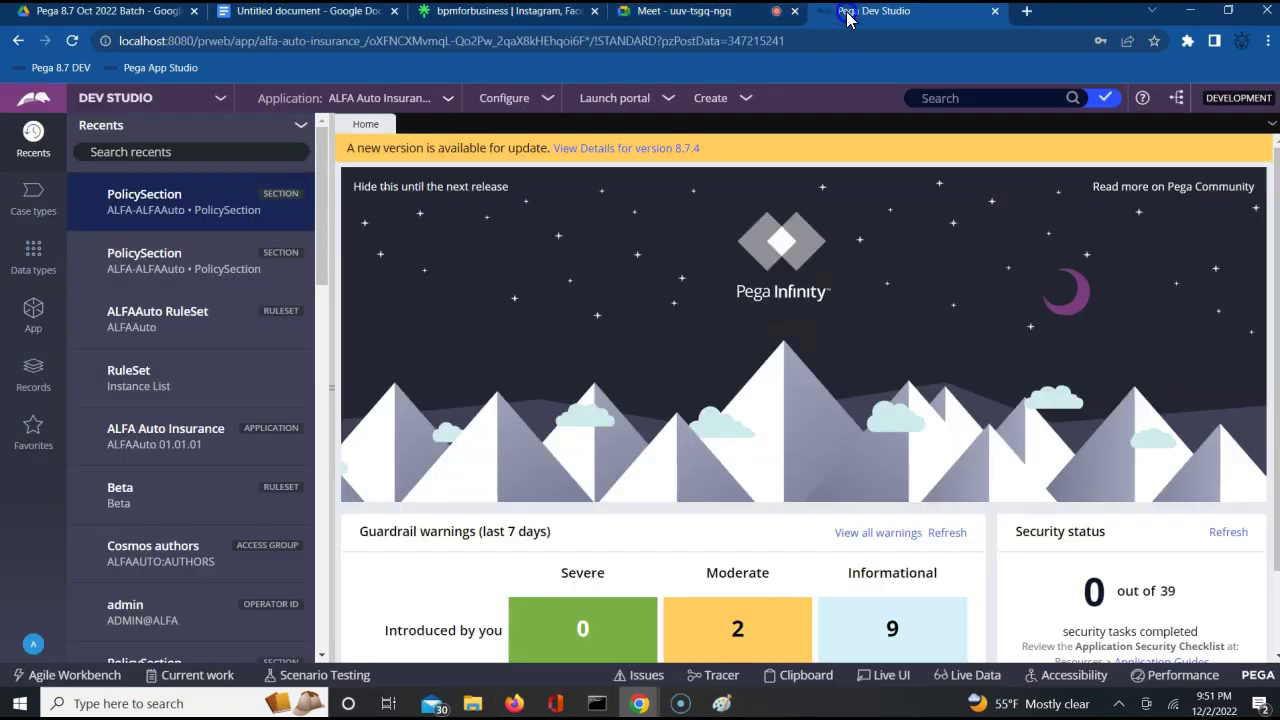
pyautogui.click(30, 375)
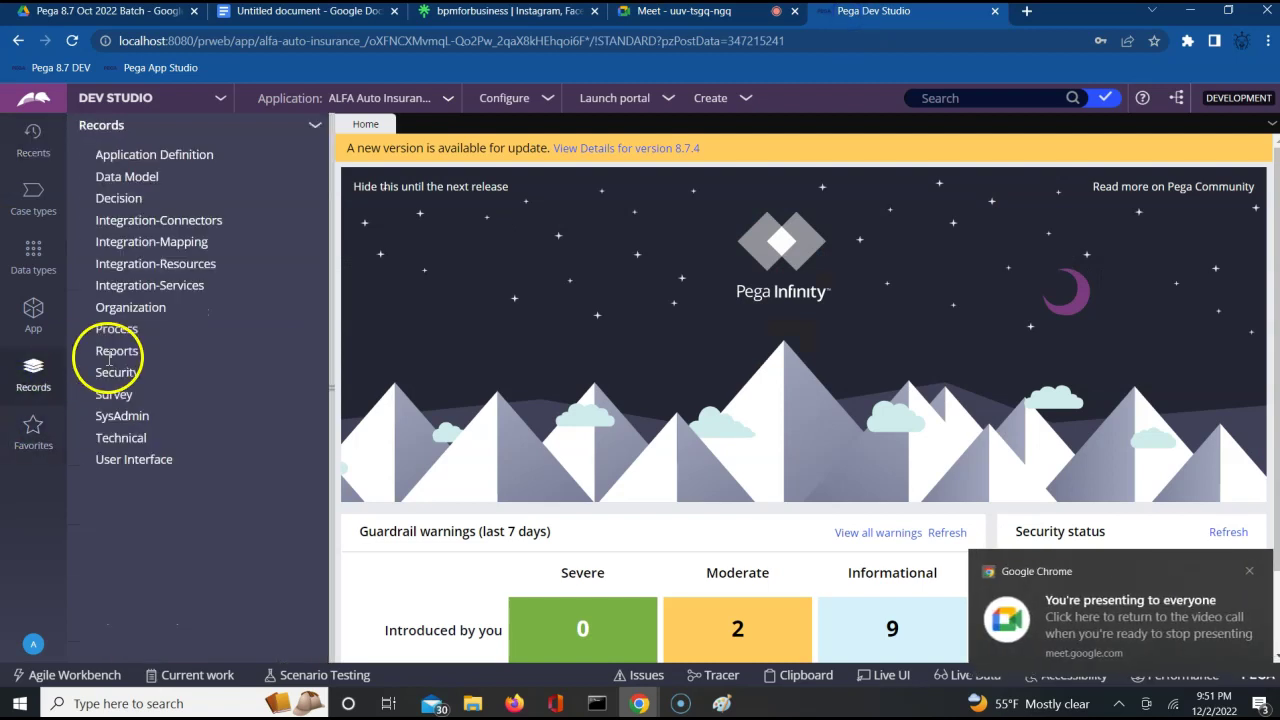
pyautogui.click(87, 463)
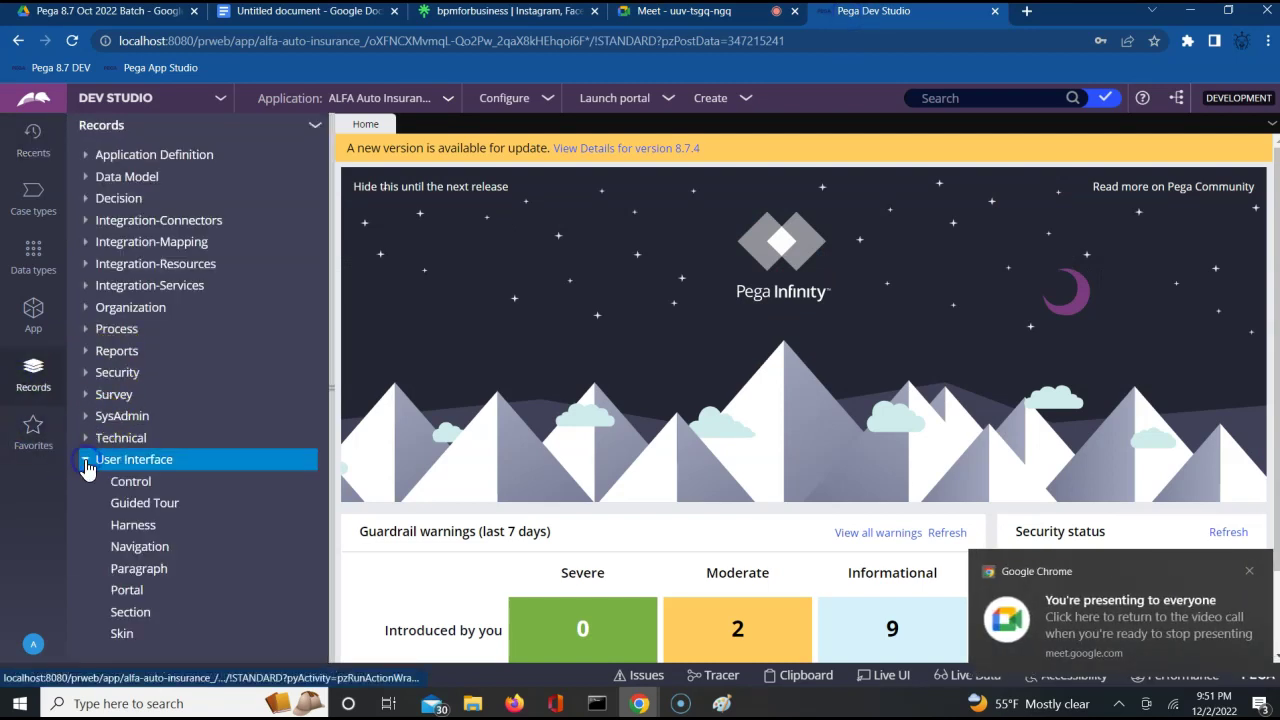
pyautogui.click(134, 528)
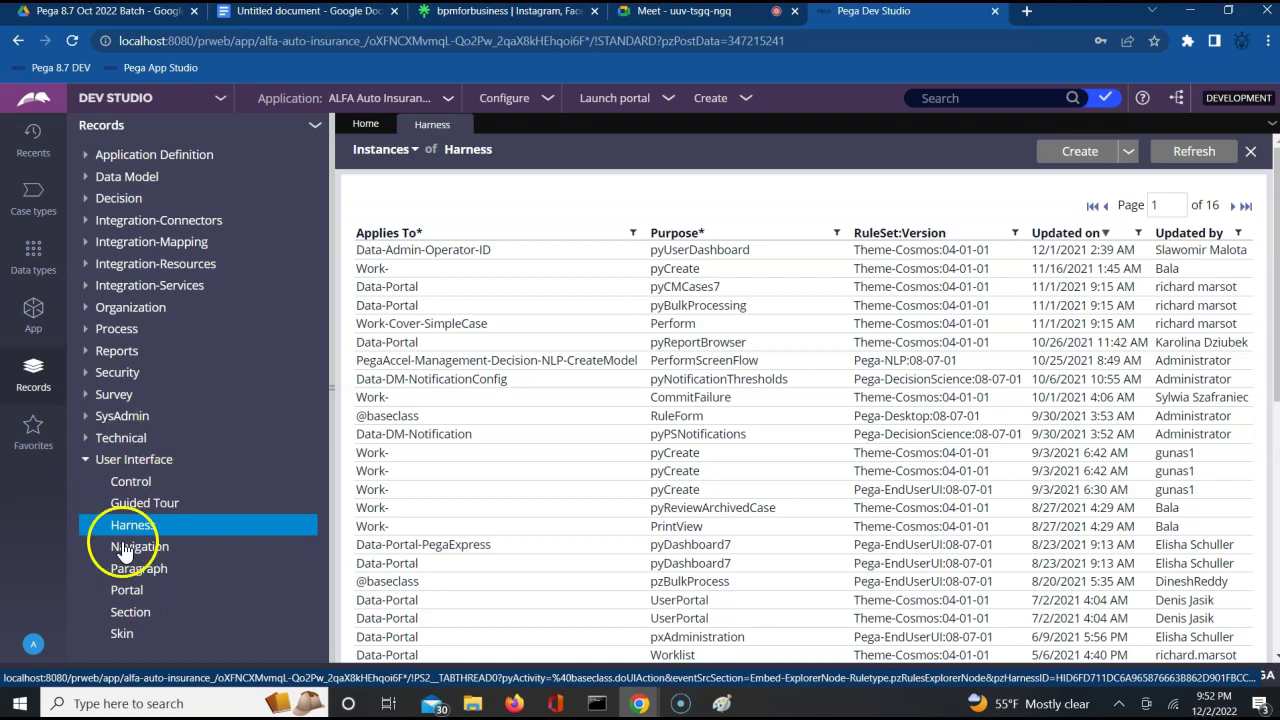
# Close the stray Paragraph instance list and open the pyCreate harness of class Work- in ruleset Theme-Cosmos:04-01-01
pyautogui.click(310, 570)
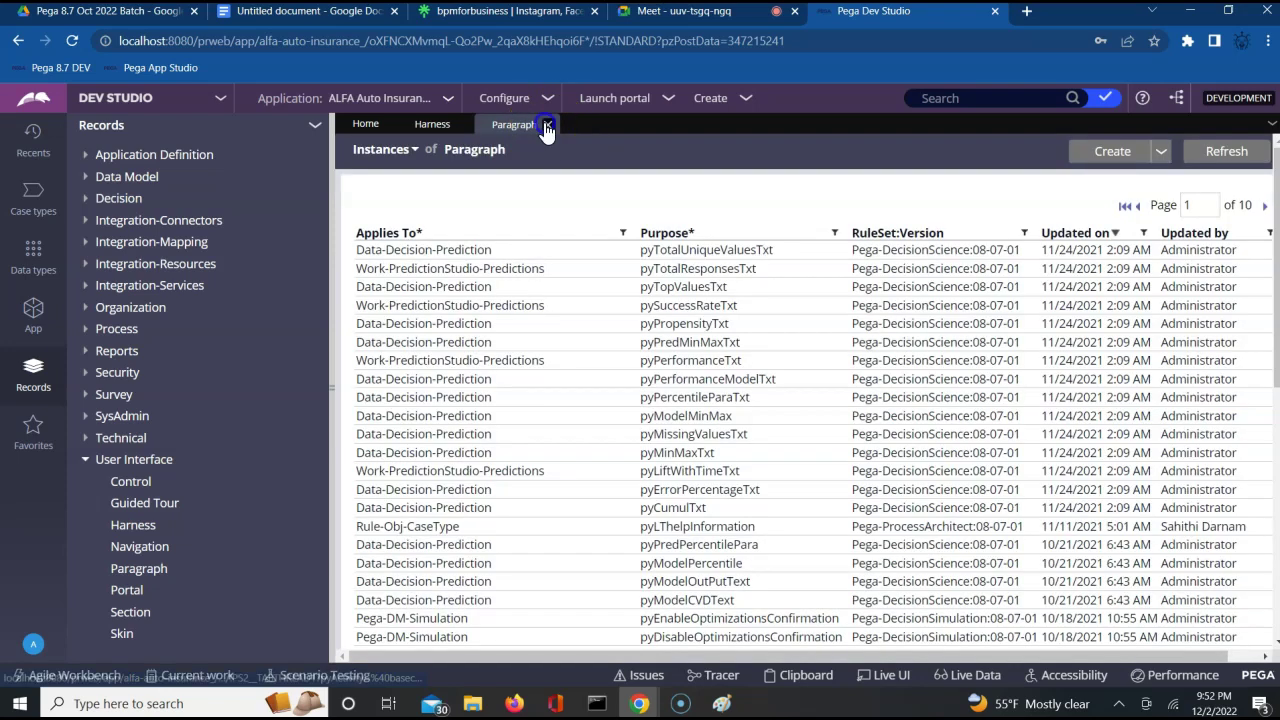
pyautogui.click(547, 125)
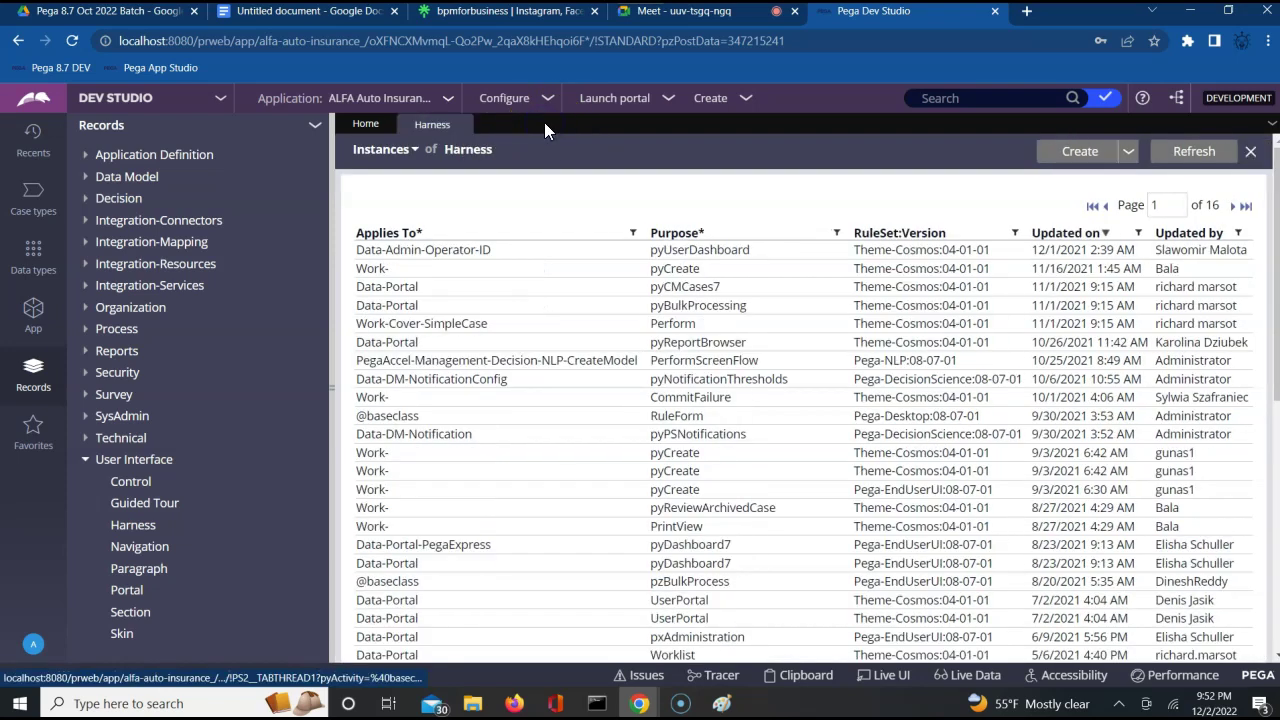
pyautogui.click(675, 270)
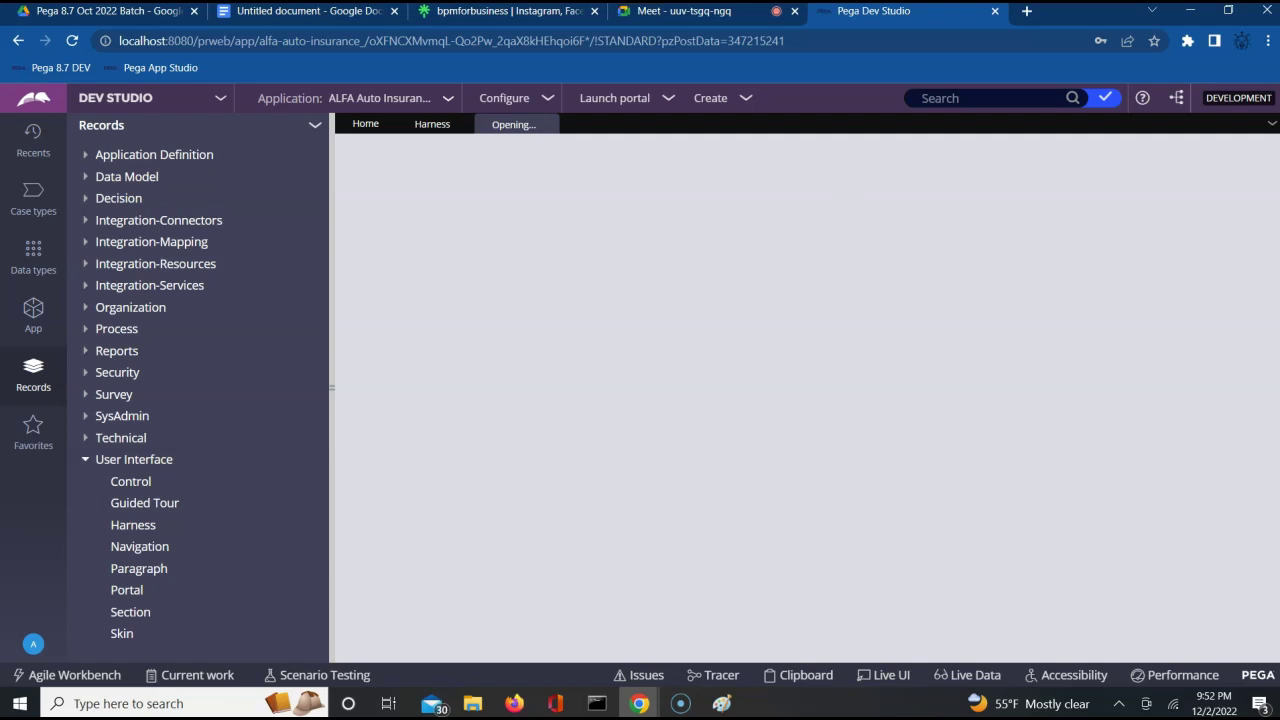
# Switch to the Google document and add the line "4 types" below the existing notes, leaving a blank gap
pyautogui.click(330, 14)
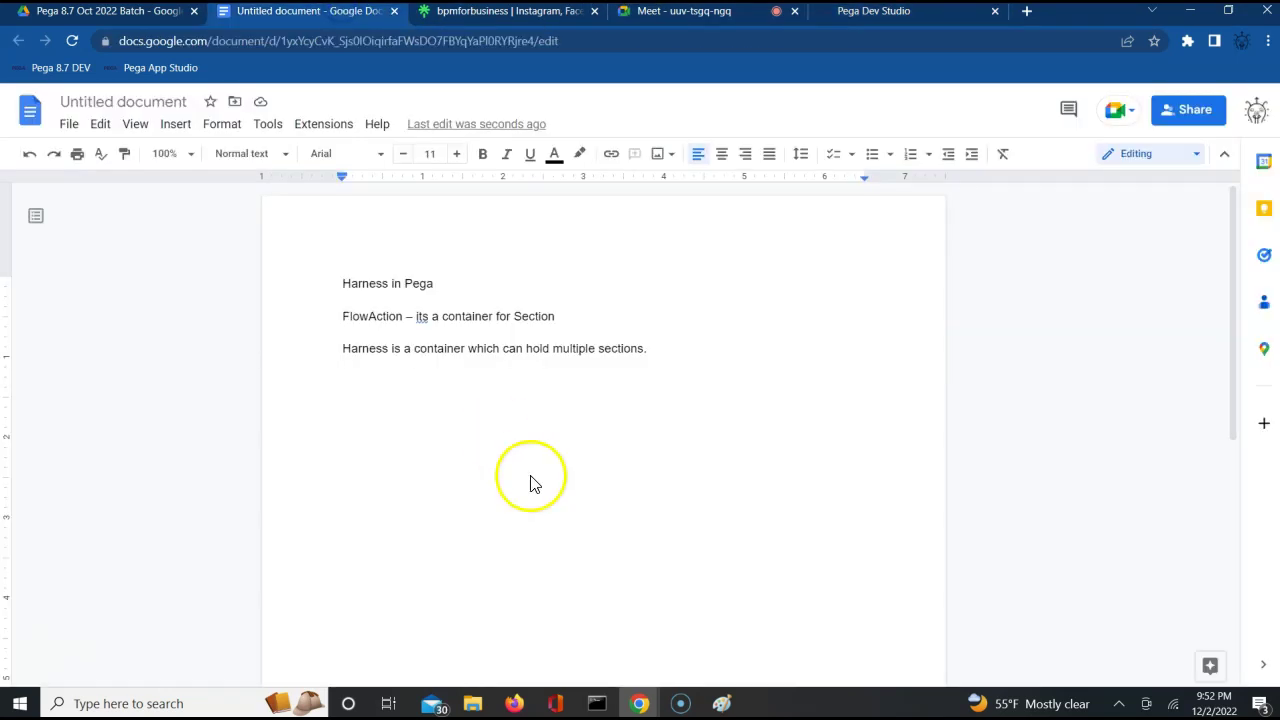
pyautogui.click(683, 369)
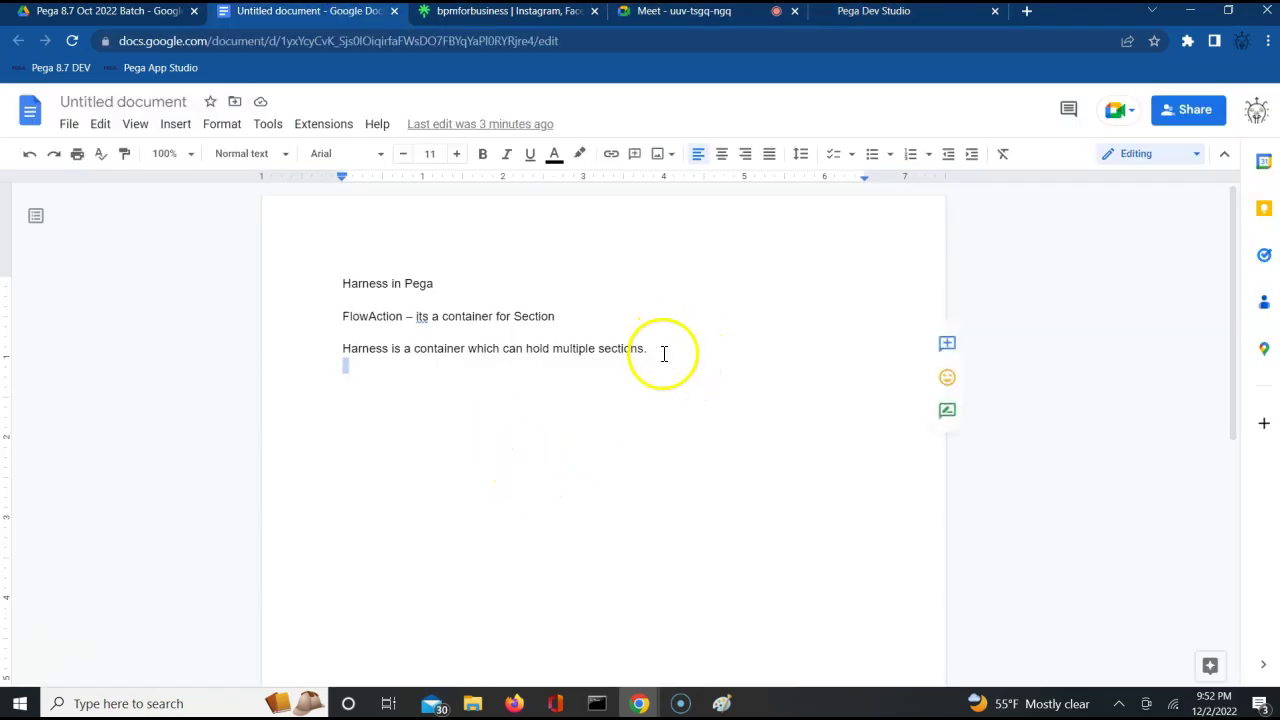
pyautogui.click(663, 352)
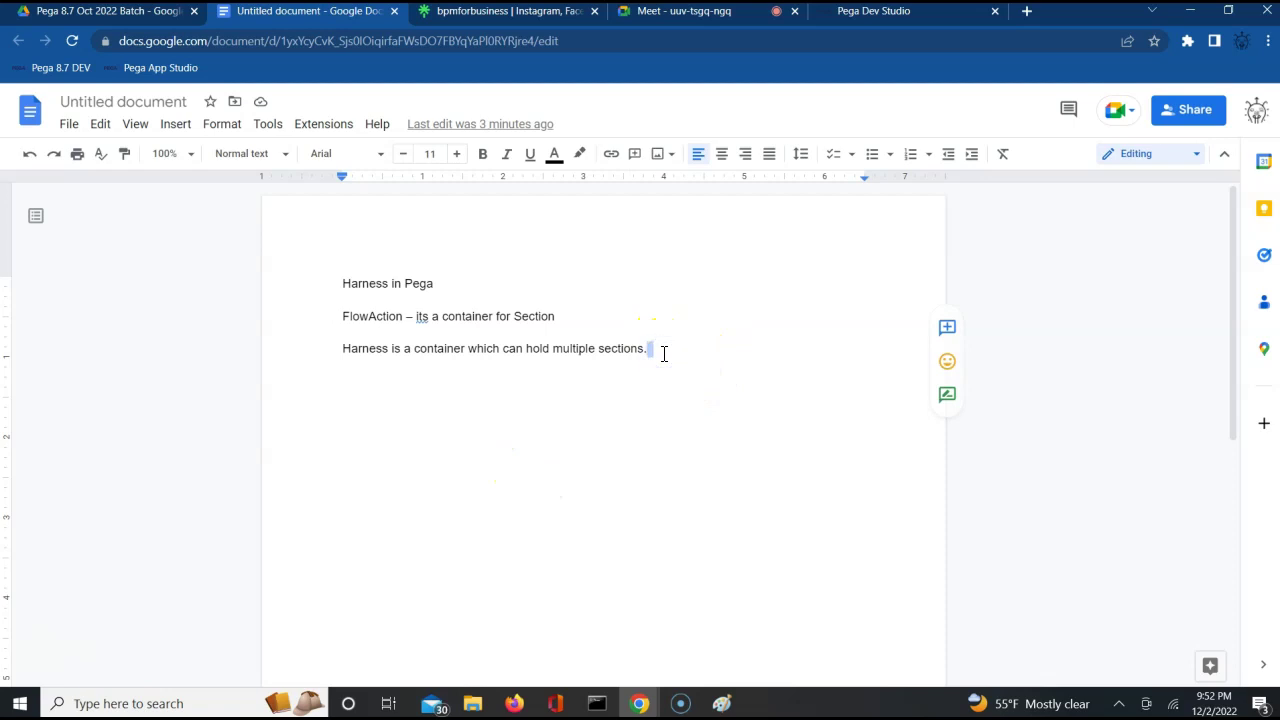
pyautogui.press('Return')
pyautogui.press('Return')
pyautogui.press('Return')
pyautogui.press('Return')
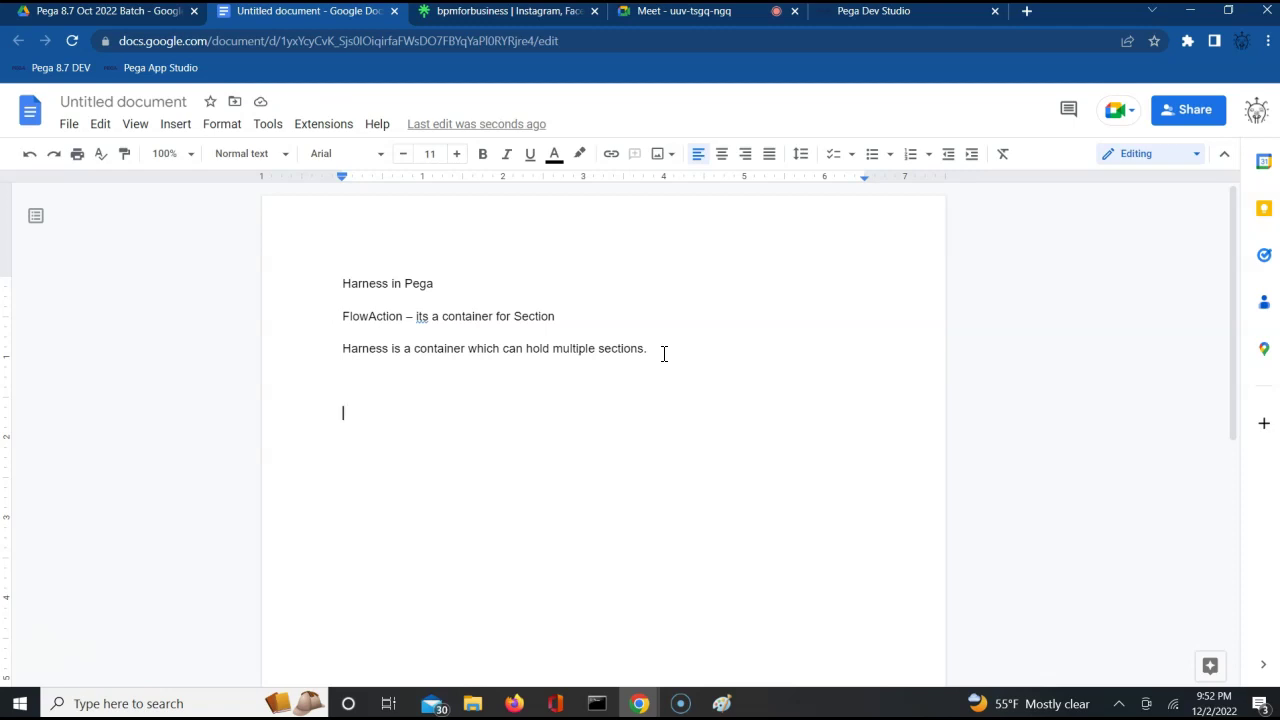
pyautogui.write('4 types')
# Add a numbered list under "4 types" with New Harness, Perform Harness, Confirm harness and Review Harness
pyautogui.press('Return')
pyautogui.write('N')
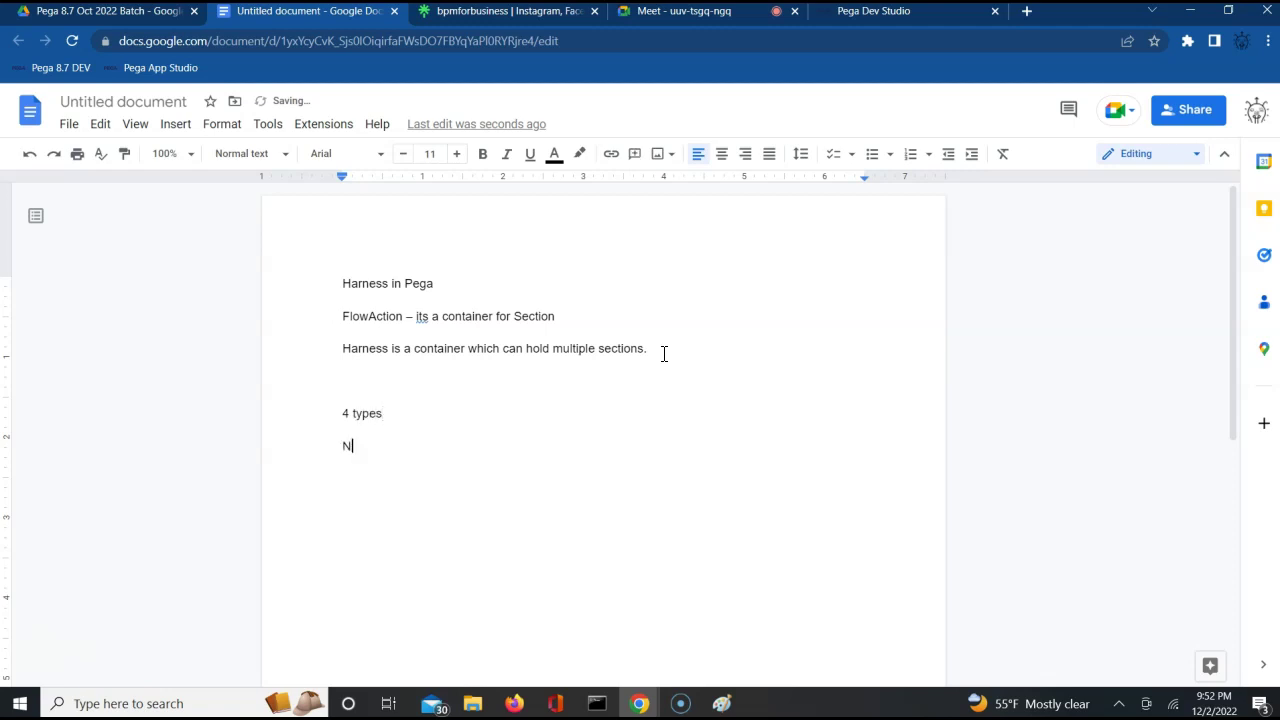
pyautogui.press('BackSpace')
pyautogui.write('1')
pyautogui.write('. New ')
pyautogui.write('Harness')
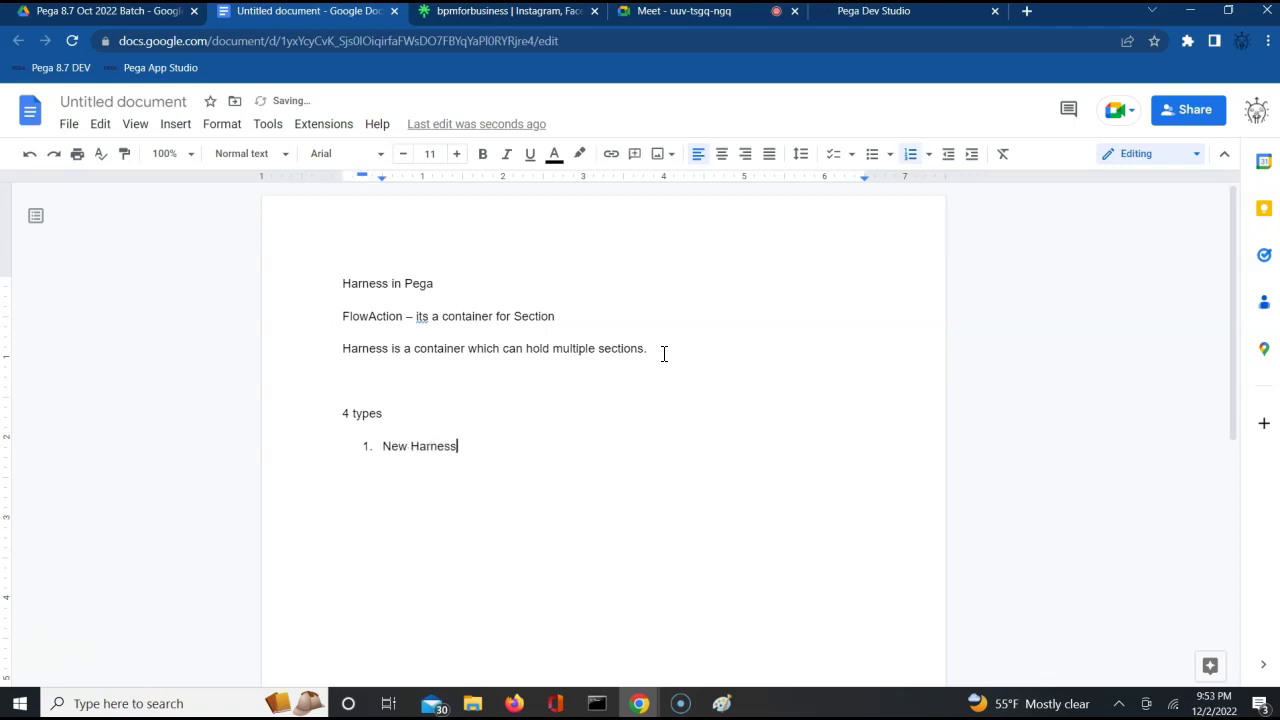
pyautogui.press('Return')
pyautogui.write('Perform Harness')
pyautogui.press('Return')
pyautogui.write('C')
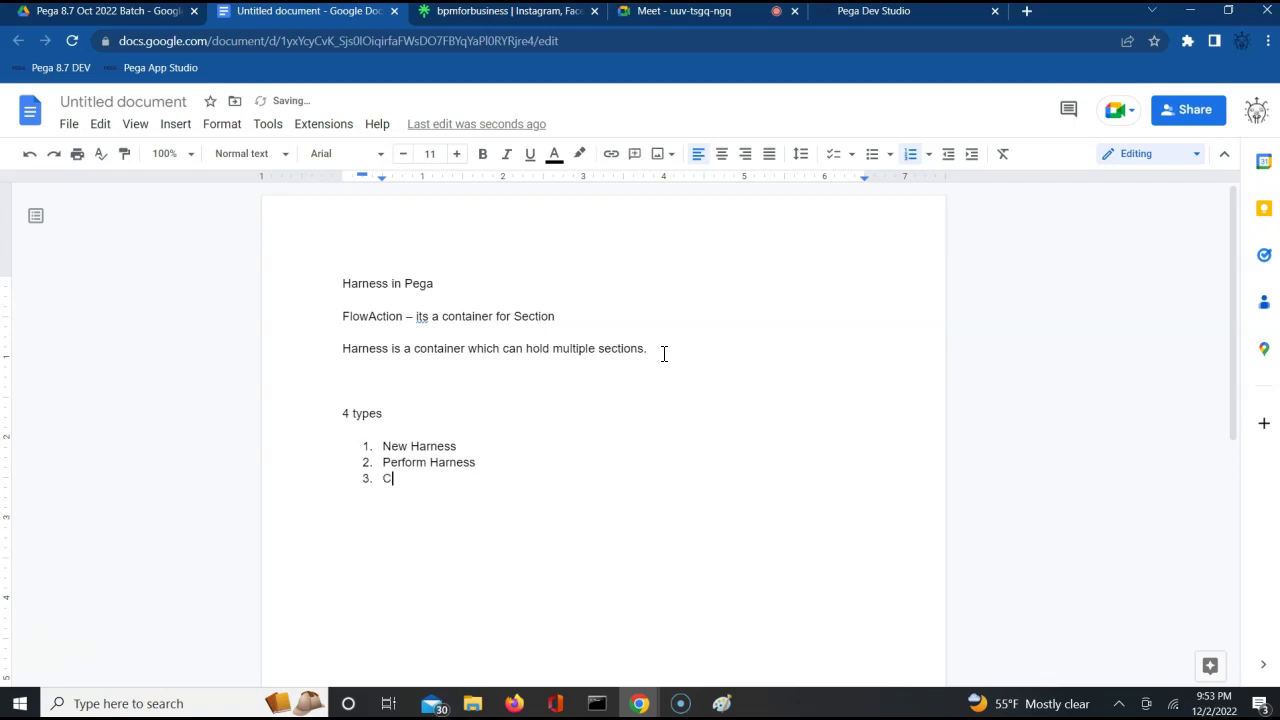
pyautogui.write('onfirm harness')
pyautogui.press('Return')
pyautogui.write('Review')
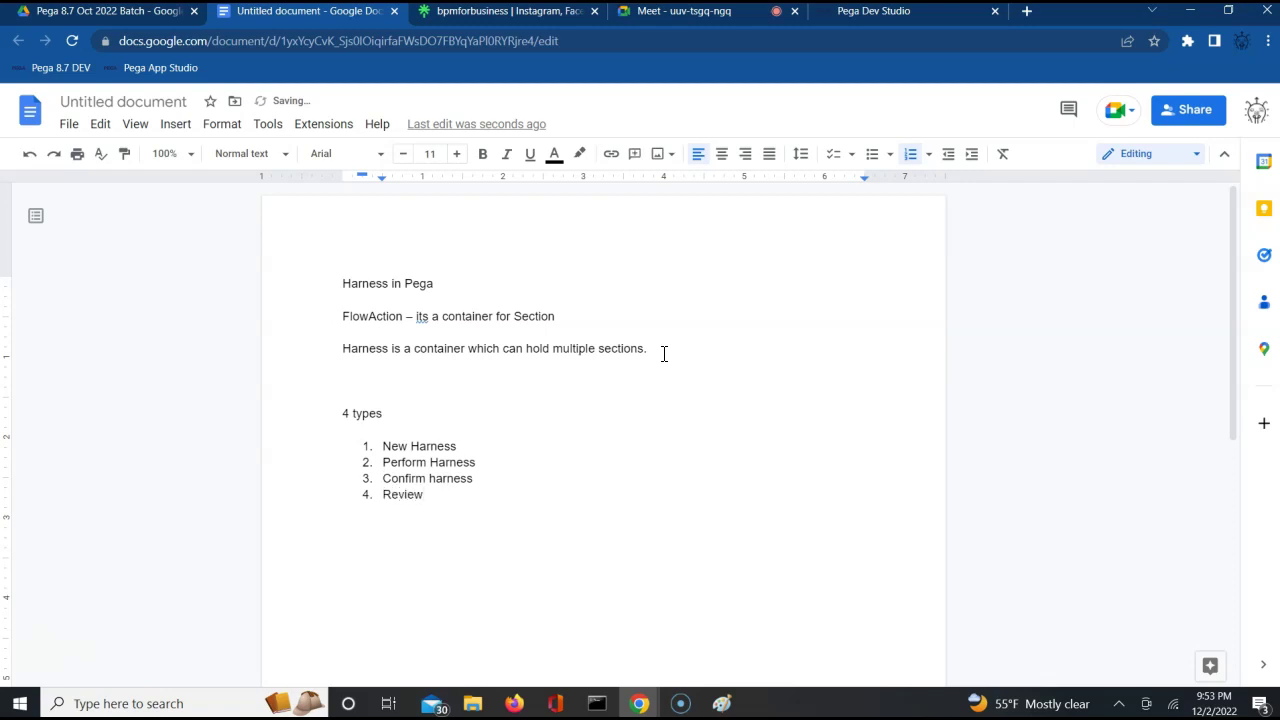
pyautogui.write(' Harness')
# Return to Pega Dev Studio, open the pyCreate harness's XML and search it for "pxobj"
pyautogui.click(906, 14)
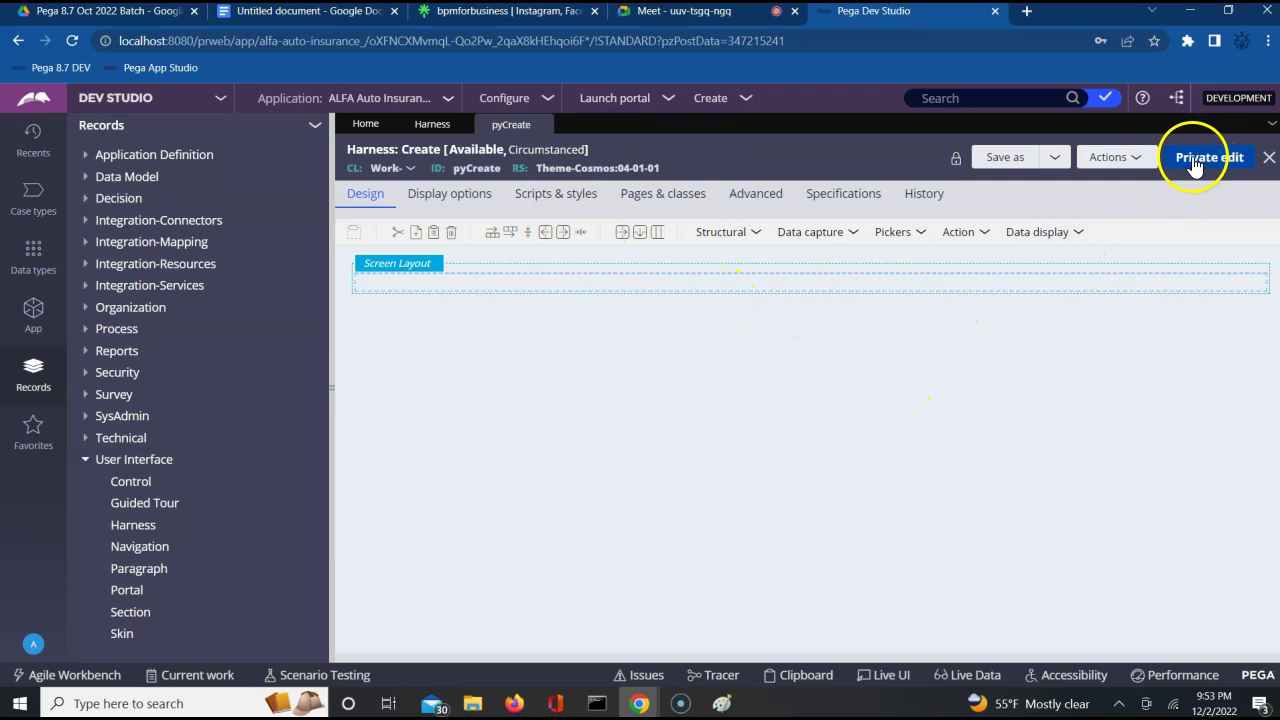
pyautogui.click(1115, 165)
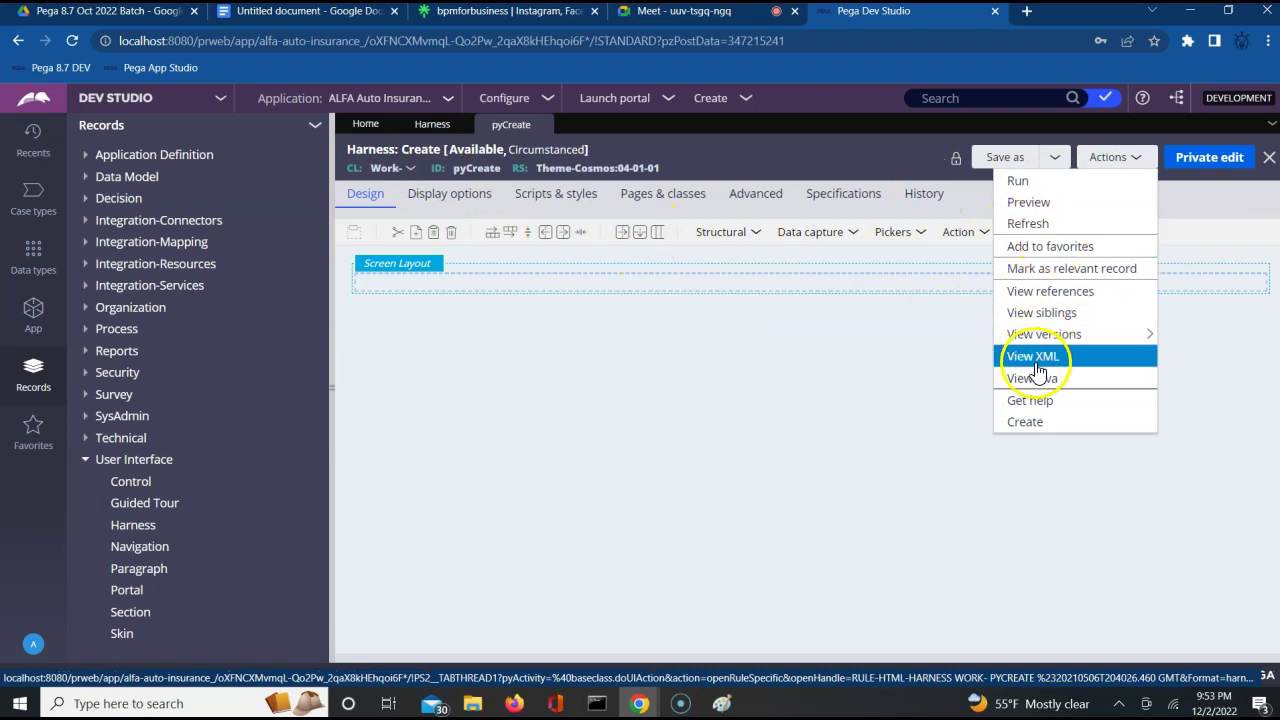
pyautogui.click(1032, 358)
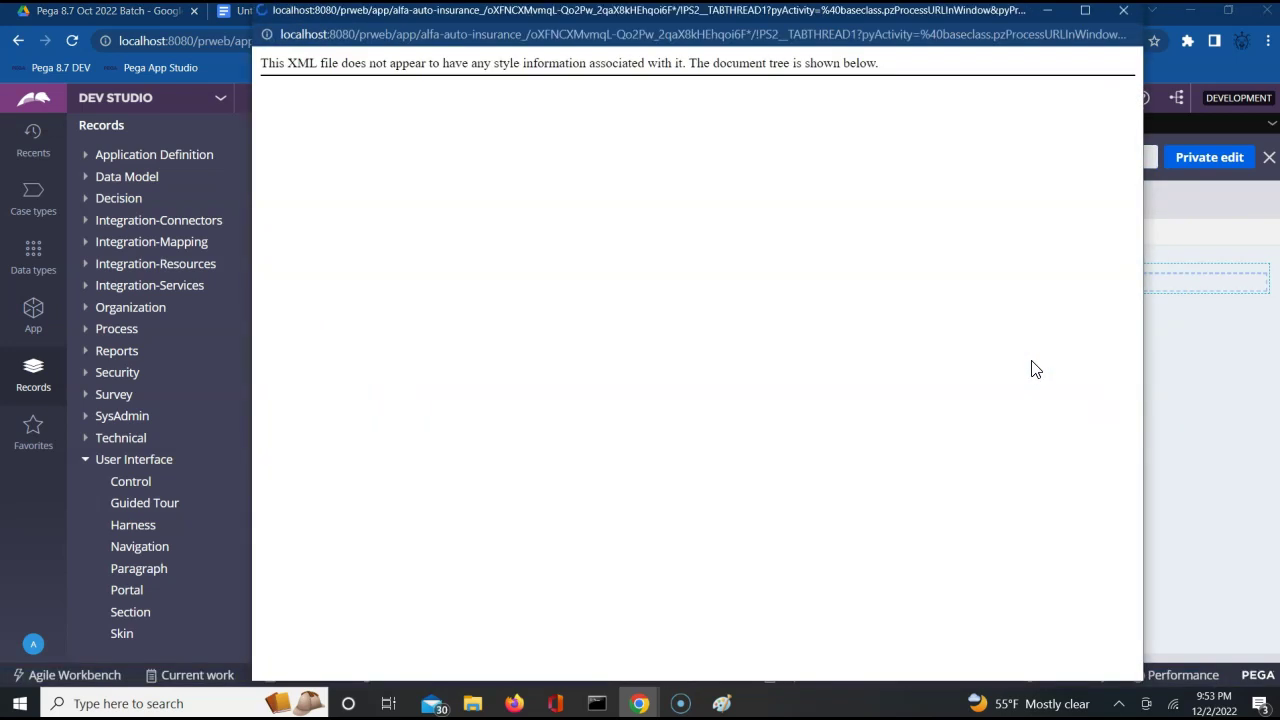
pyautogui.hotkey('ctrl', 'f')
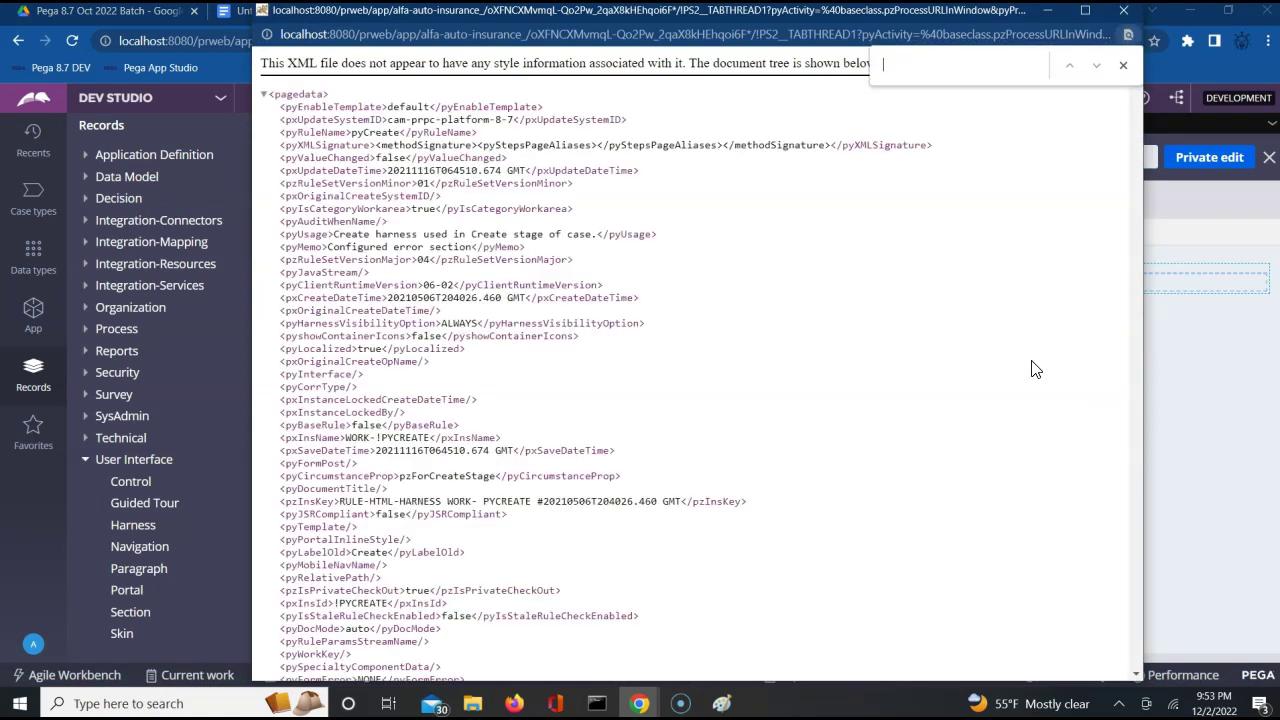
pyautogui.write('pxobj')
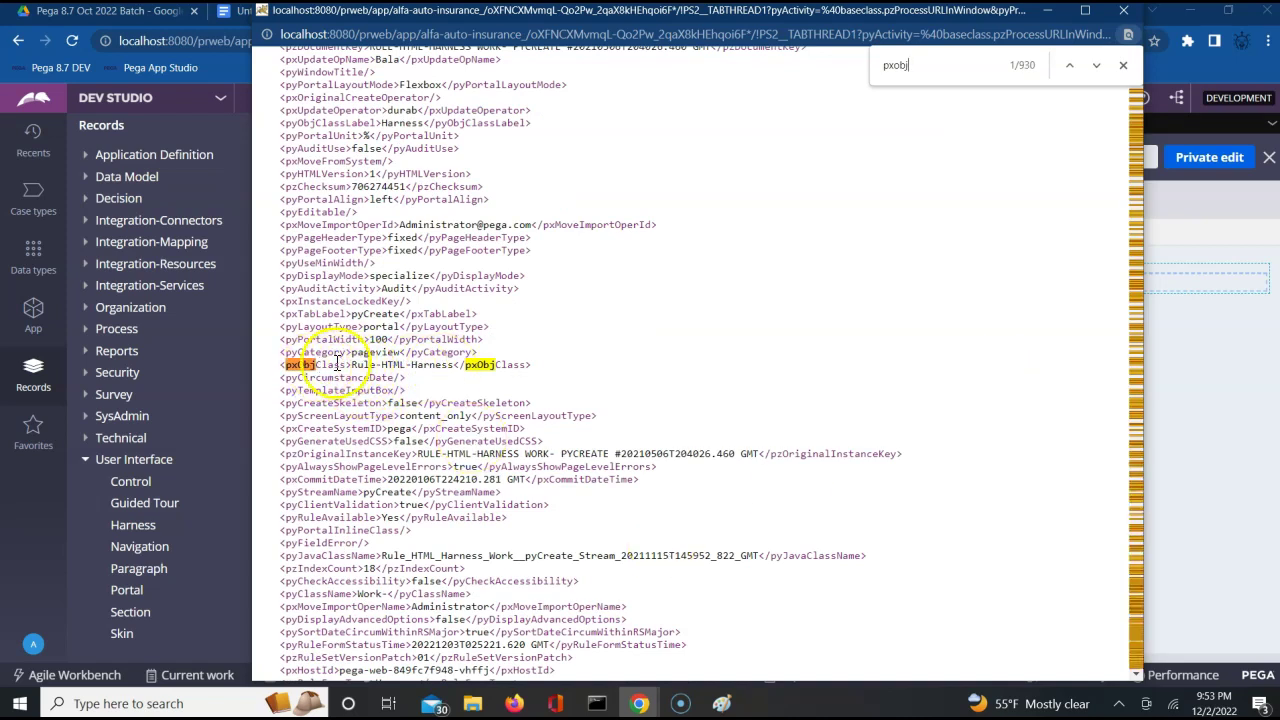
# Copy the pxObjClass line with Rule-HTML-Harness from the XML and paste it into the Google document below the container sentence
pyautogui.tripleClick(399, 367)
pyautogui.hotkey('ctrl', 'c')
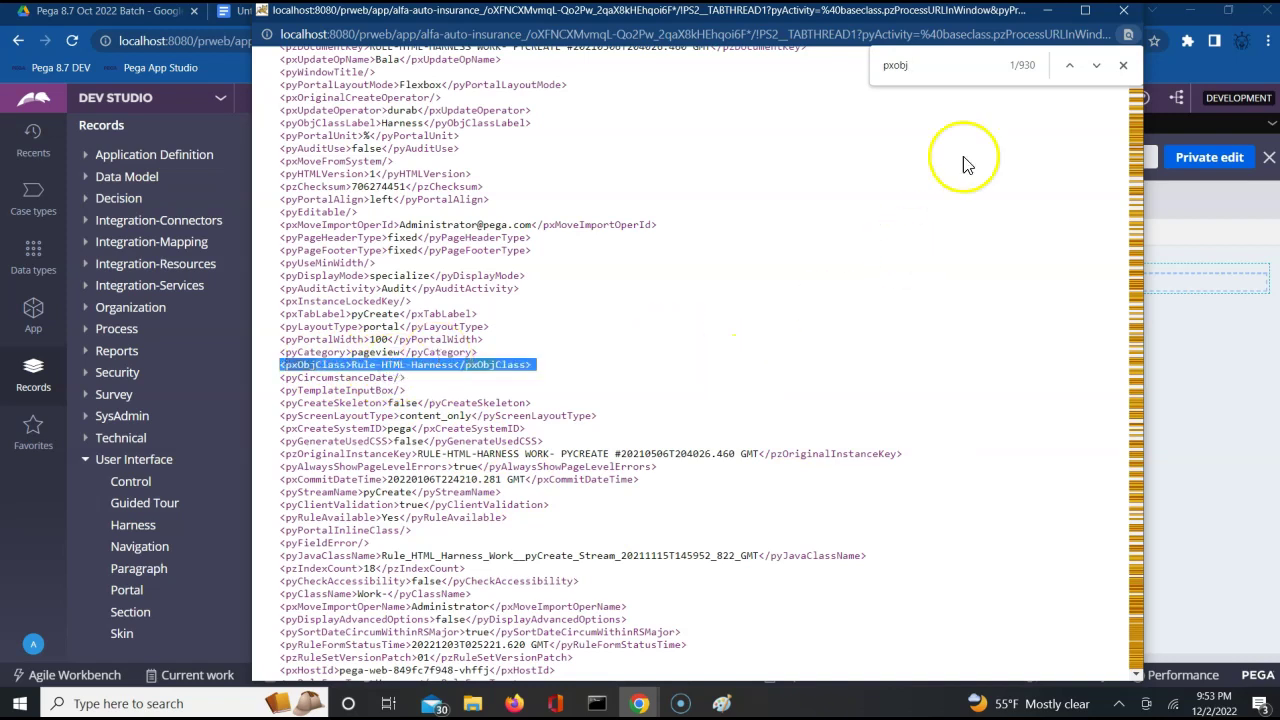
pyautogui.click(1125, 14)
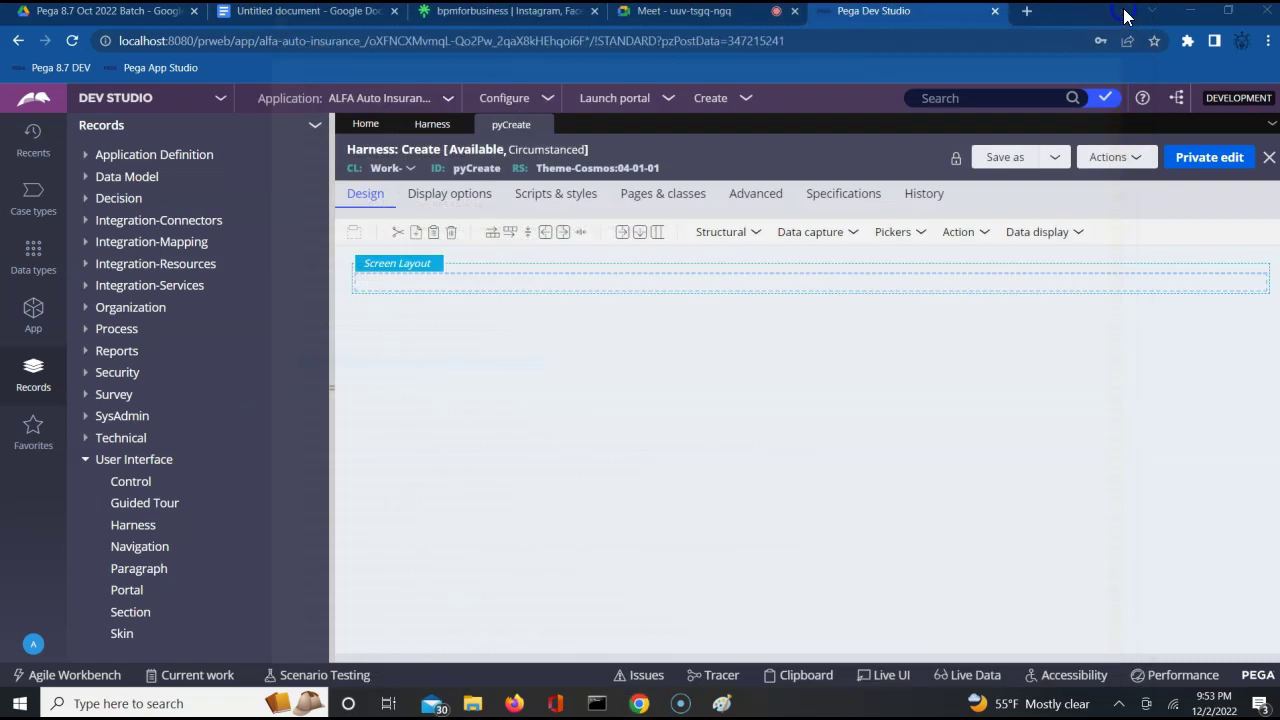
pyautogui.click(276, 14)
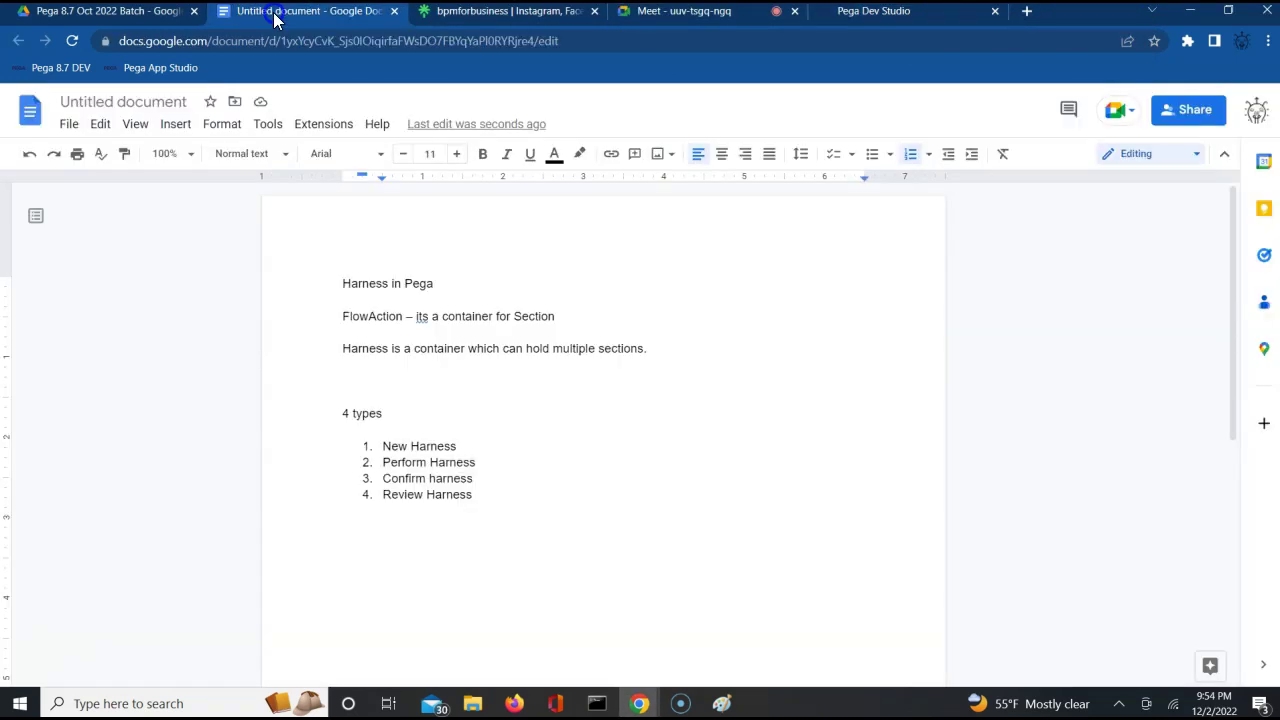
pyautogui.doubleClick(351, 379)
pyautogui.hotkey('ctrl', 'v')
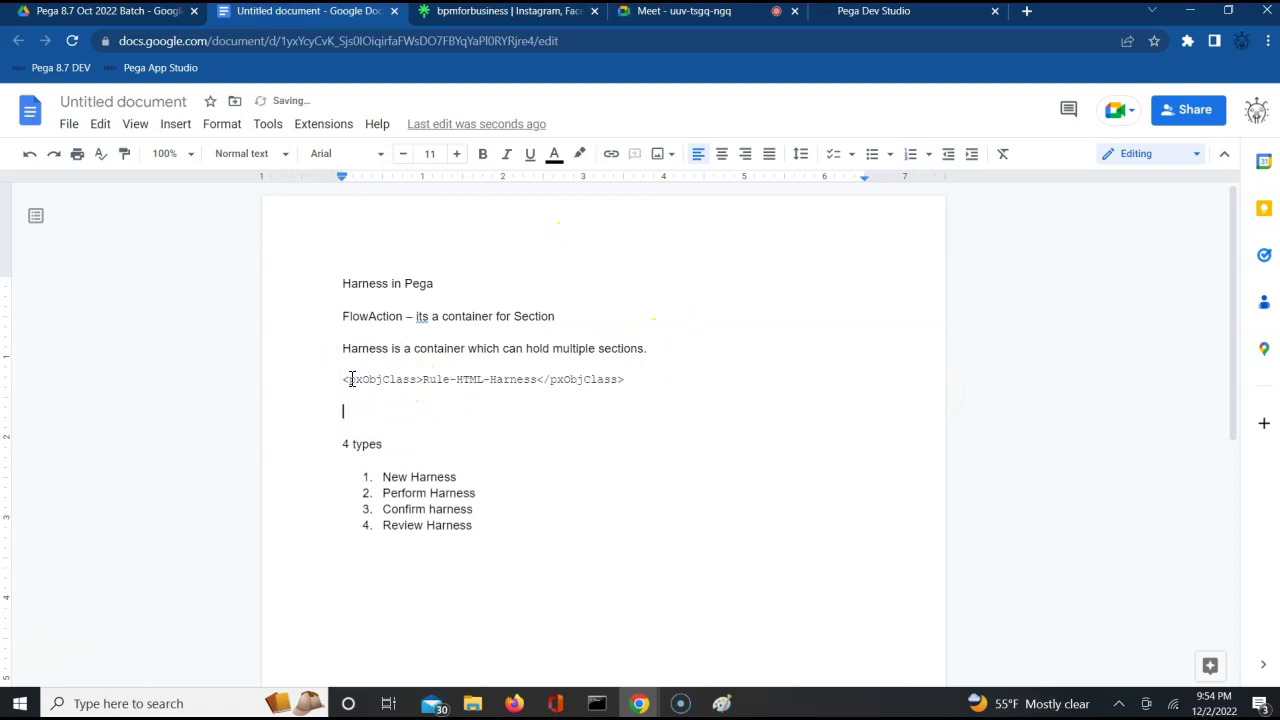
# Append "(Editable)" to both the New Harness and Perform Harness items in the list of four types
pyautogui.click(501, 548)
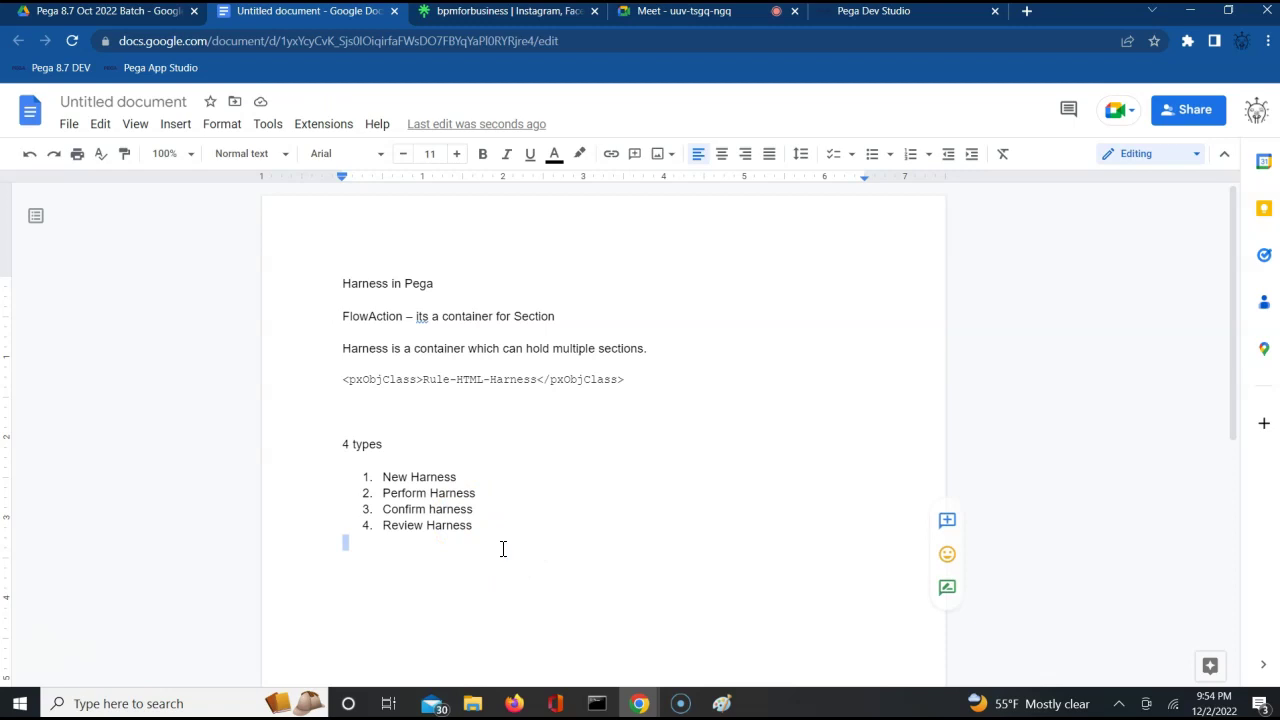
pyautogui.click(473, 477)
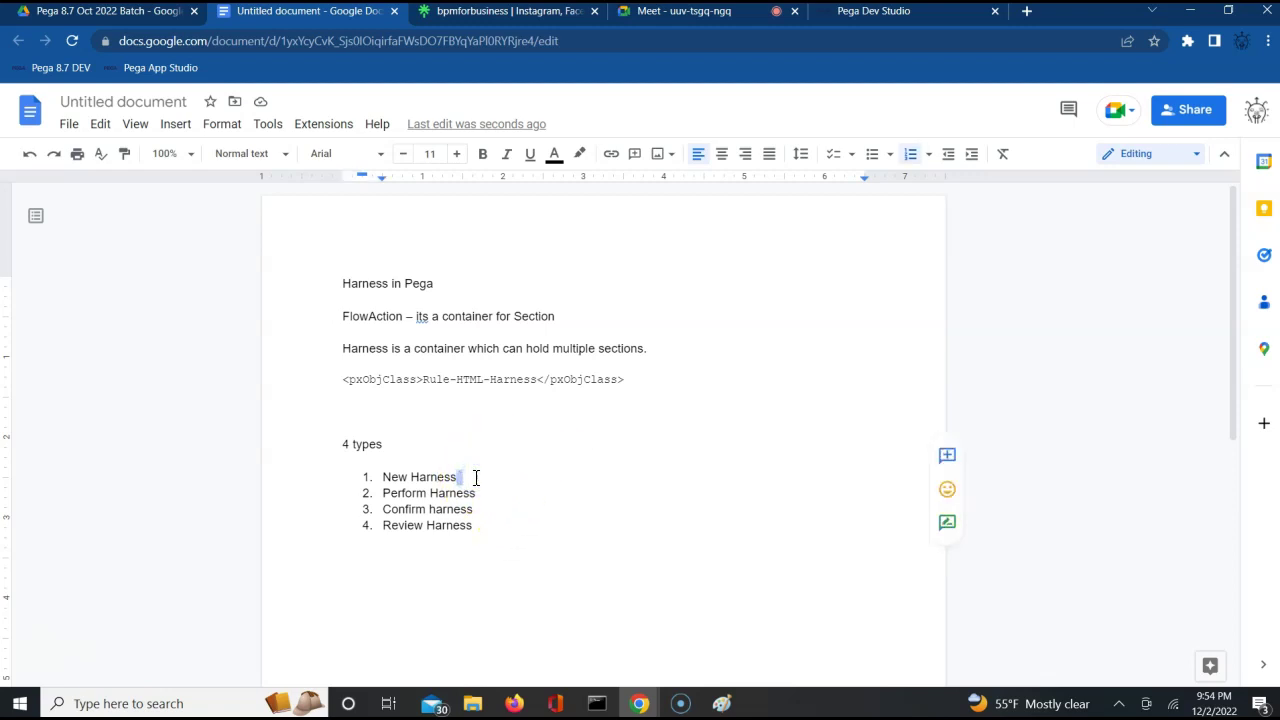
pyautogui.press('Right')
pyautogui.click(476, 477)
pyautogui.write('(Ed')
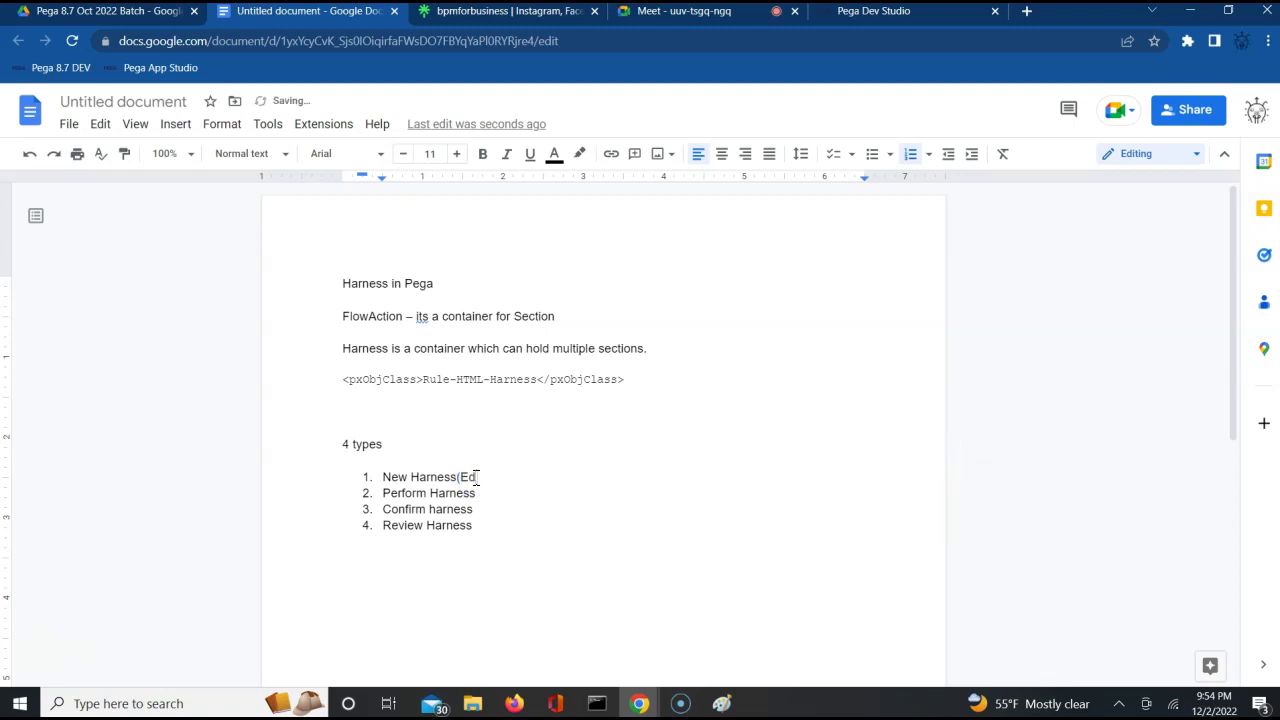
pyautogui.write('itable)')
pyautogui.press('Down')
pyautogui.write('(')
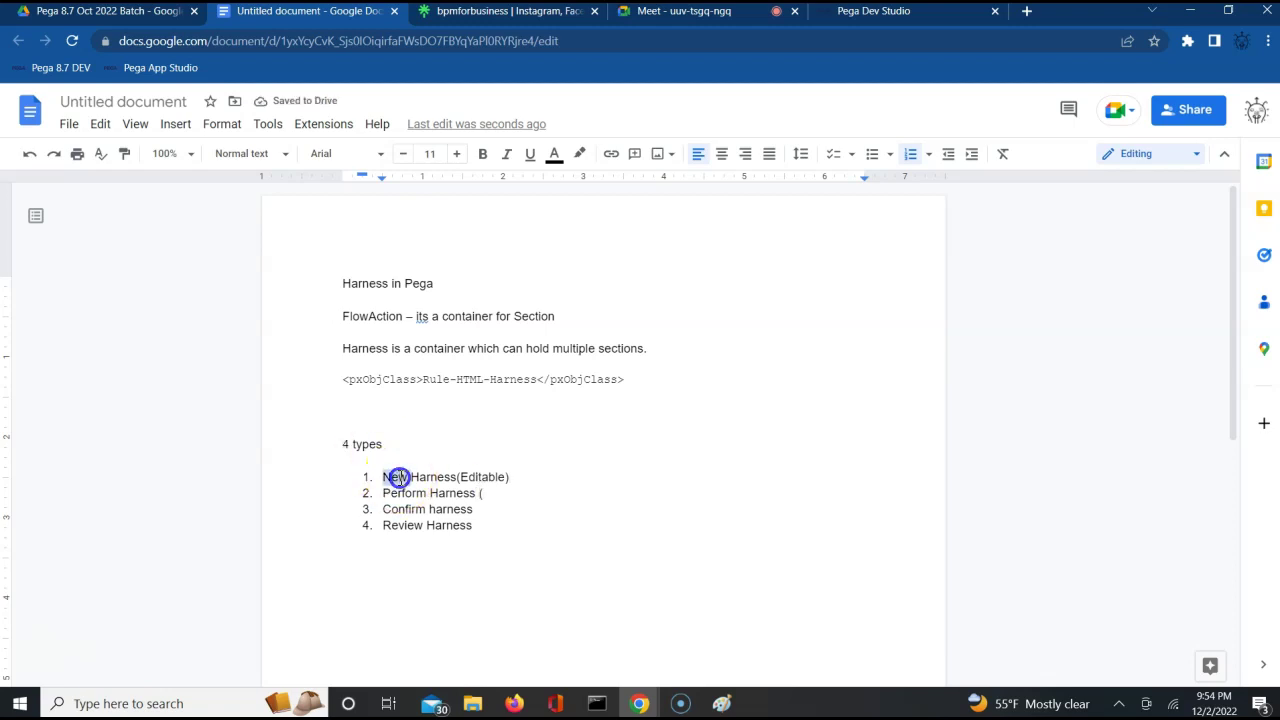
pyautogui.tripleClick(400, 477)
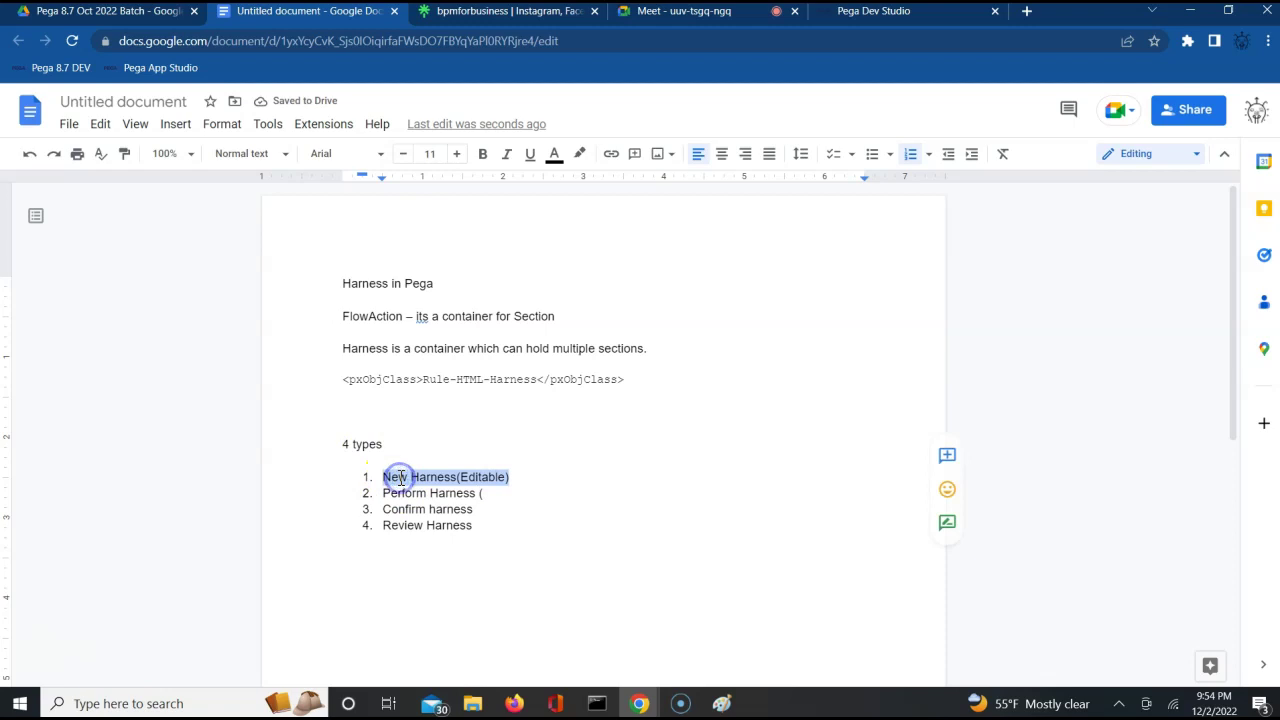
pyautogui.doubleClick(498, 499)
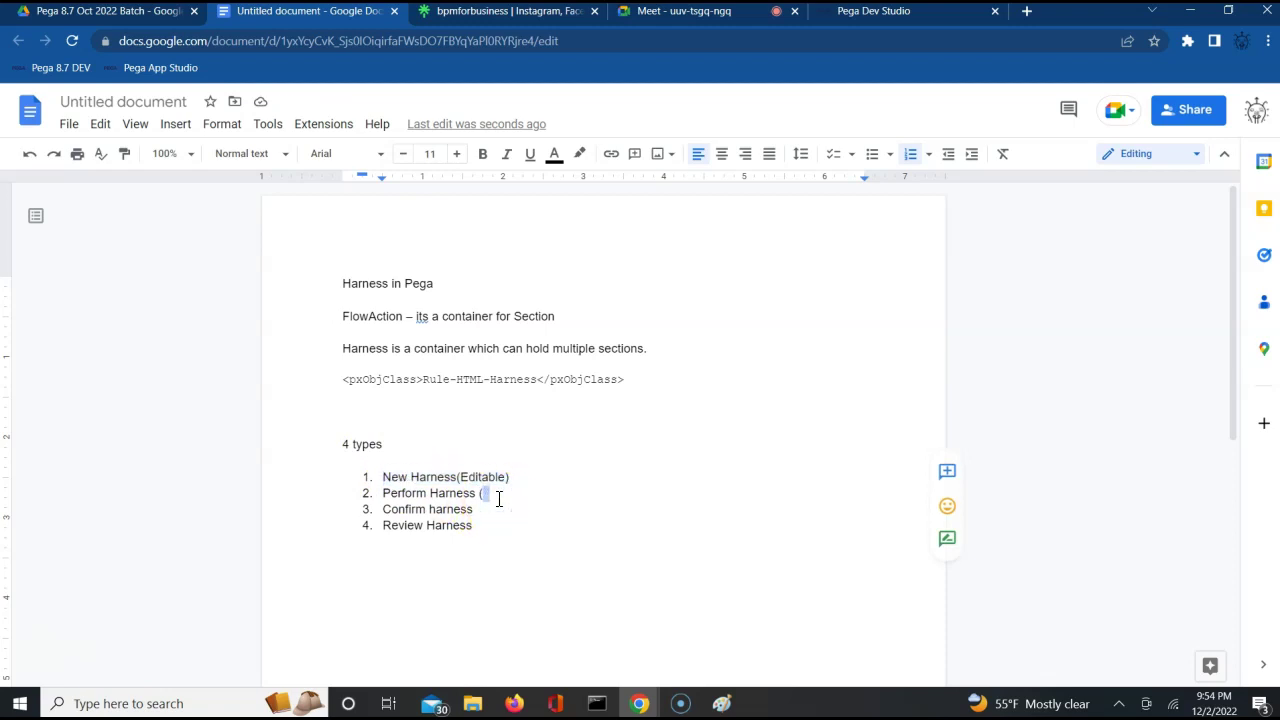
pyautogui.click(498, 499)
pyautogui.write('Editable)')
# Append "(Read only)" to the Confirm harness item in the list of four types
pyautogui.click(480, 509)
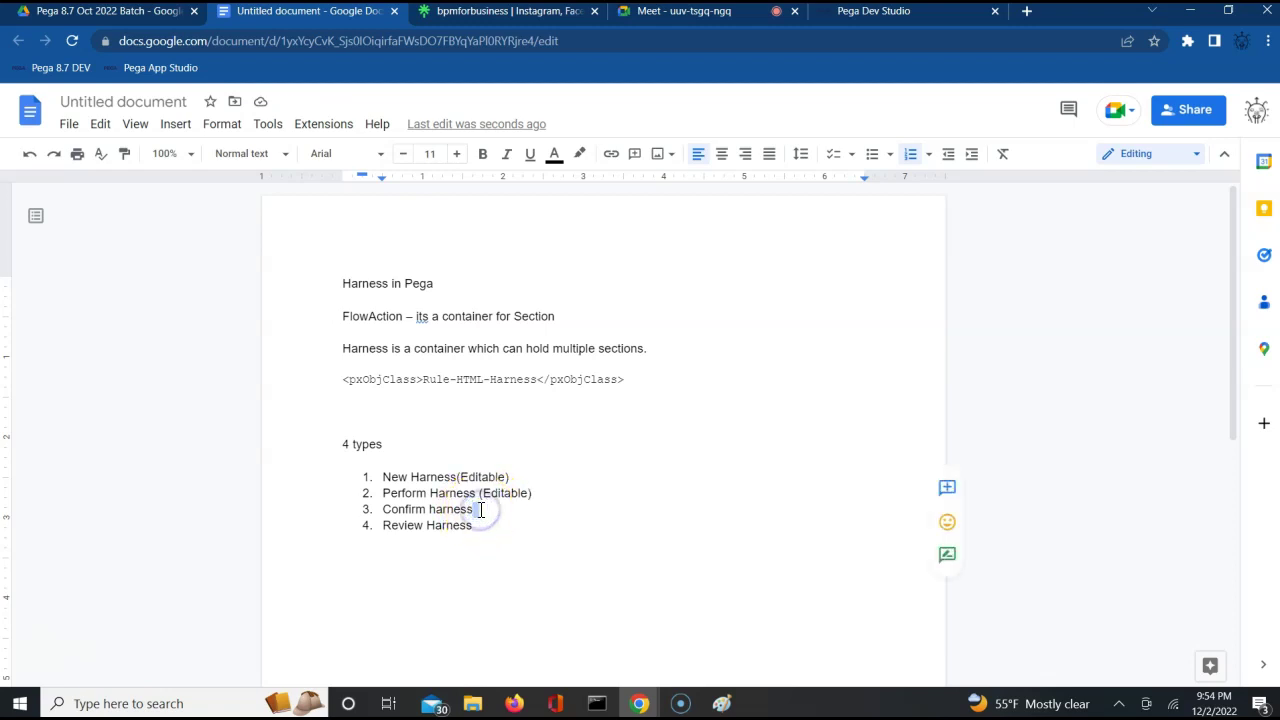
pyautogui.write('(REa')
pyautogui.press('BackSpace')
pyautogui.press('BackSpace')
pyautogui.write('ea')
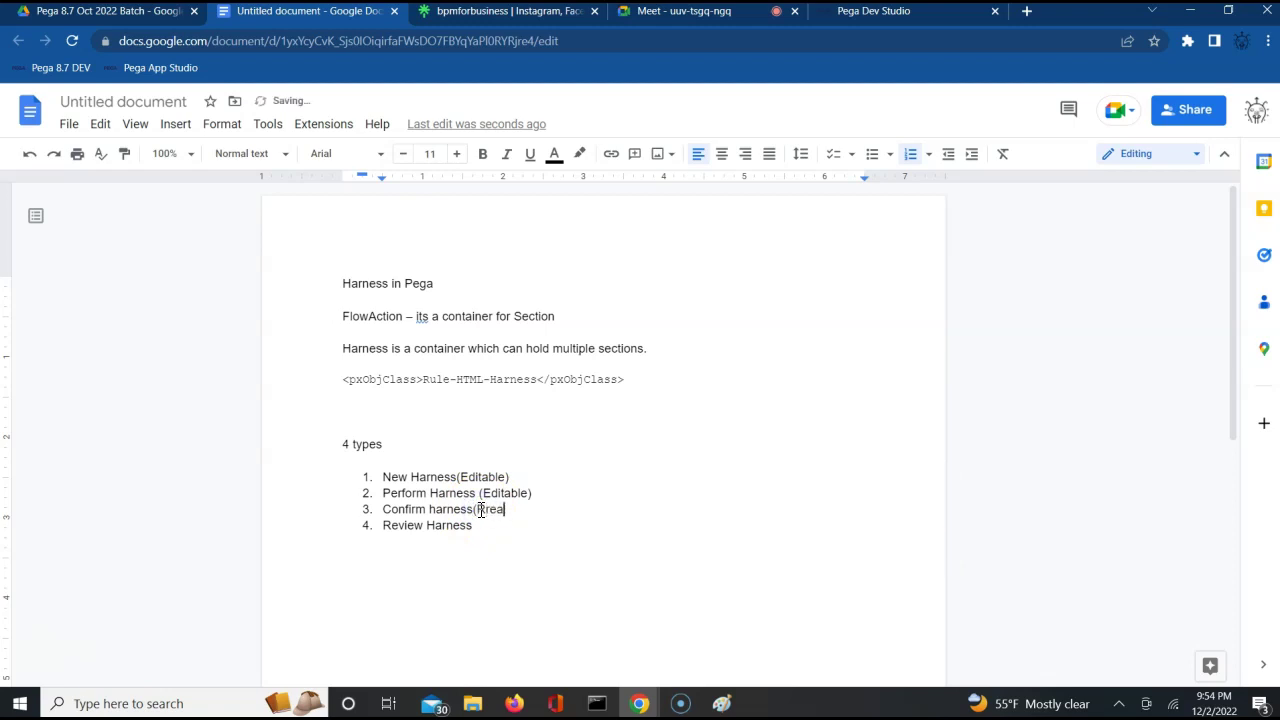
pyautogui.press('BackSpace')
pyautogui.press('BackSpace')
pyautogui.write('ead only')
pyautogui.write(')')
# Append "(This cannot be modified its for systems internal purpose)" to the Review Harness item
pyautogui.write(' (')
pyautogui.write('This canno')
pyautogui.write('t be modified ')
pyautogui.write('it')
pyautogui.write('s for sy')
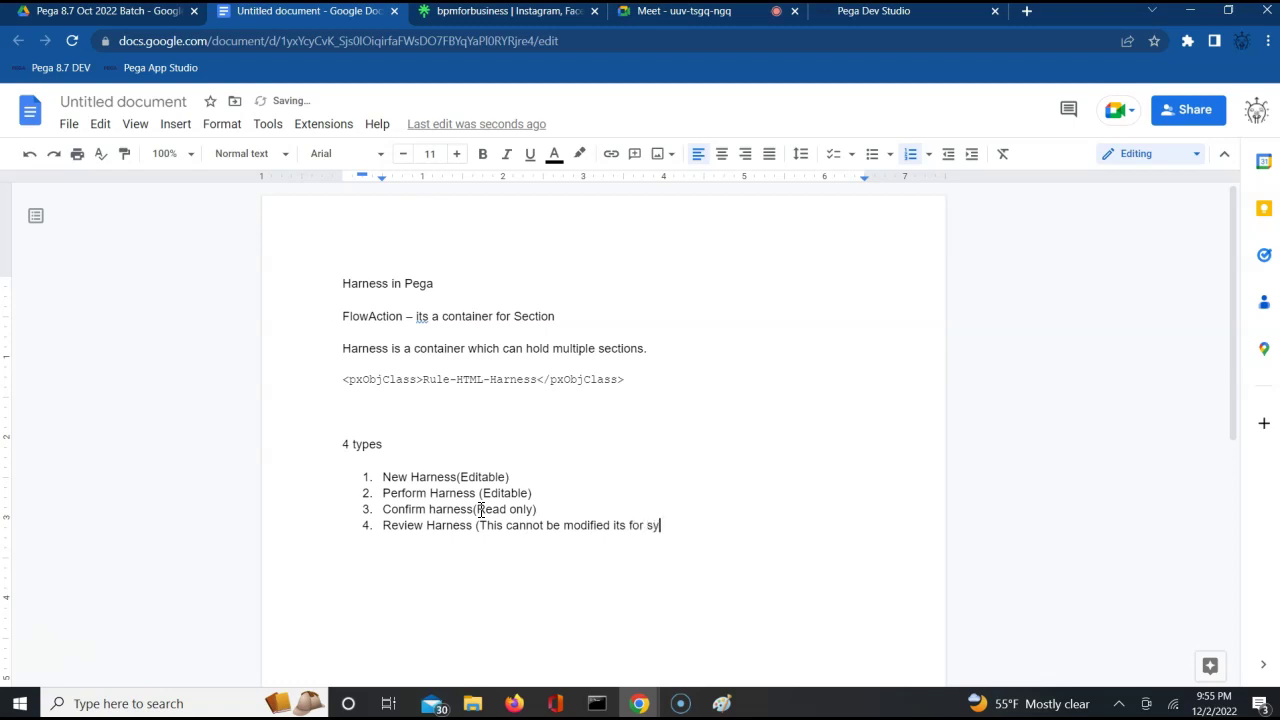
pyautogui.write('stems internal purpose_')
pyautogui.press('BackSpace')
pyautogui.write(')')
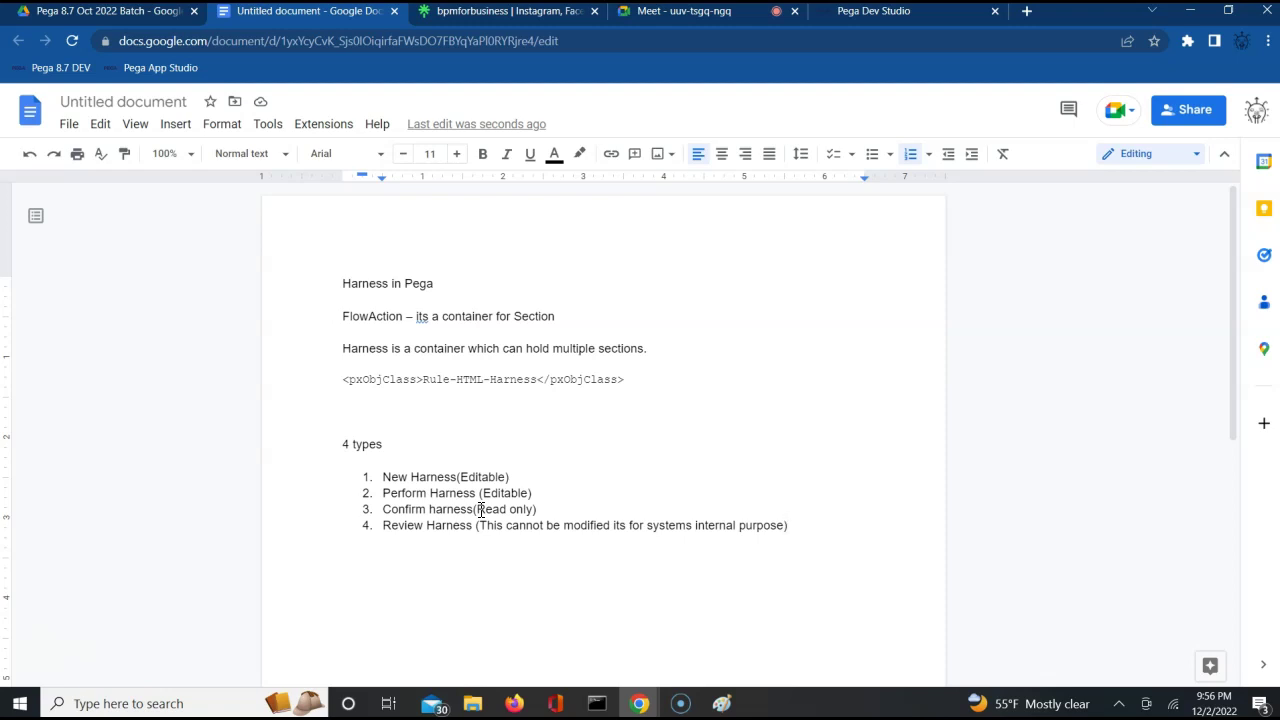
# Start a plain line below the four-type list reading "In the transaction/work object/case life cycle"
pyautogui.press('Return')
pyautogui.press('Return')
pyautogui.write('In the')
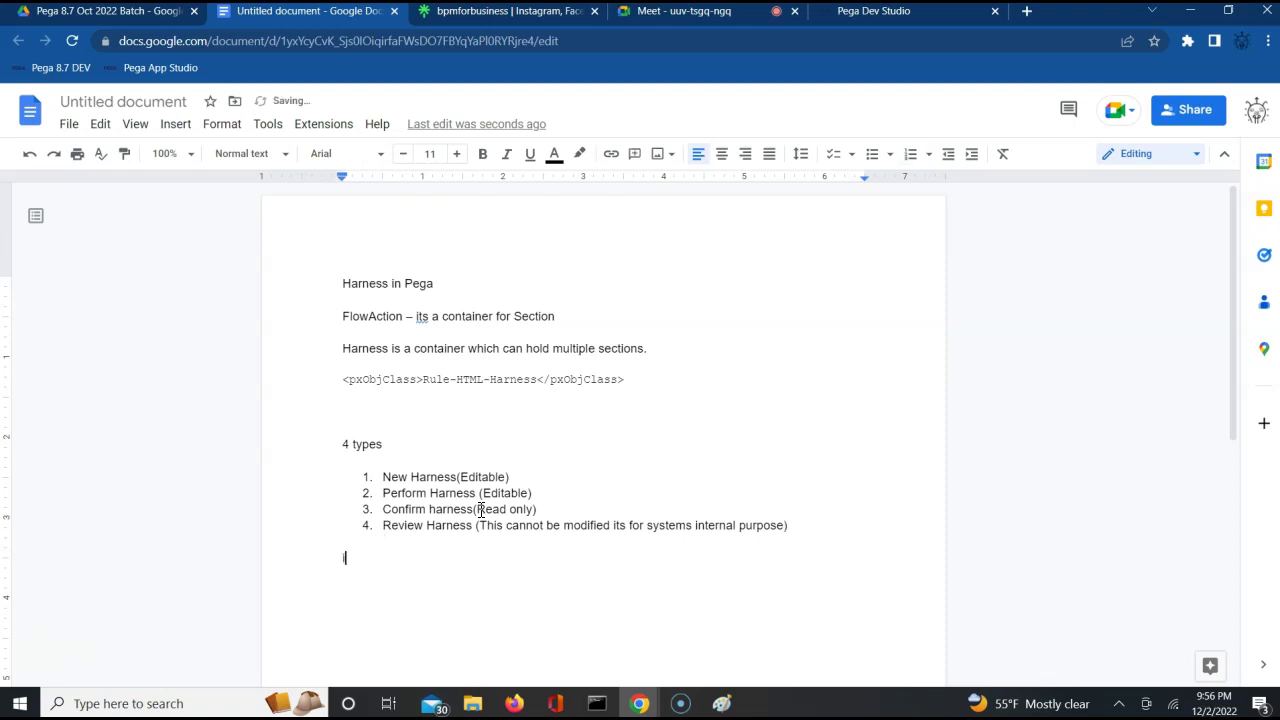
pyautogui.press('BackSpace')
pyautogui.press('BackSpace')
pyautogui.write('he ta')
pyautogui.press('BackSpace')
pyautogui.write('ransaction/work ojb')
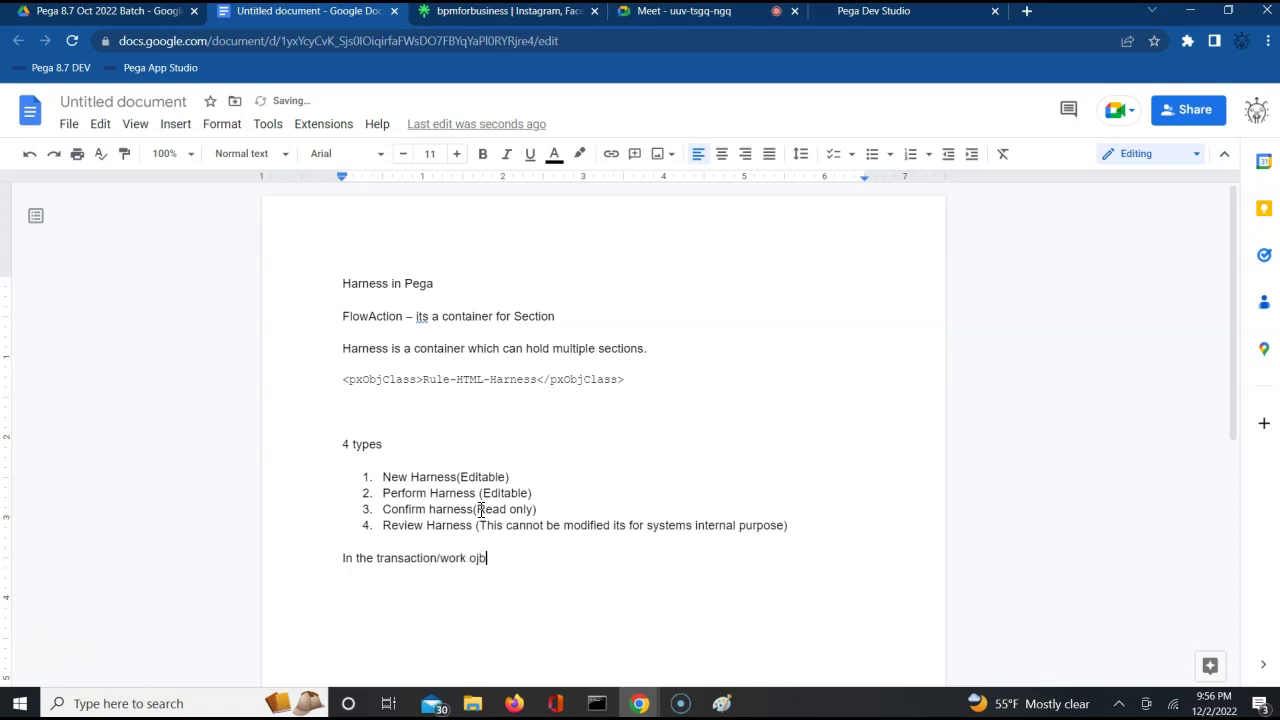
pyautogui.press('BackSpace')
pyautogui.press('BackSpace')
pyautogui.write('bject/cae')
pyautogui.press('BackSpace')
pyautogui.write('se life cycle')
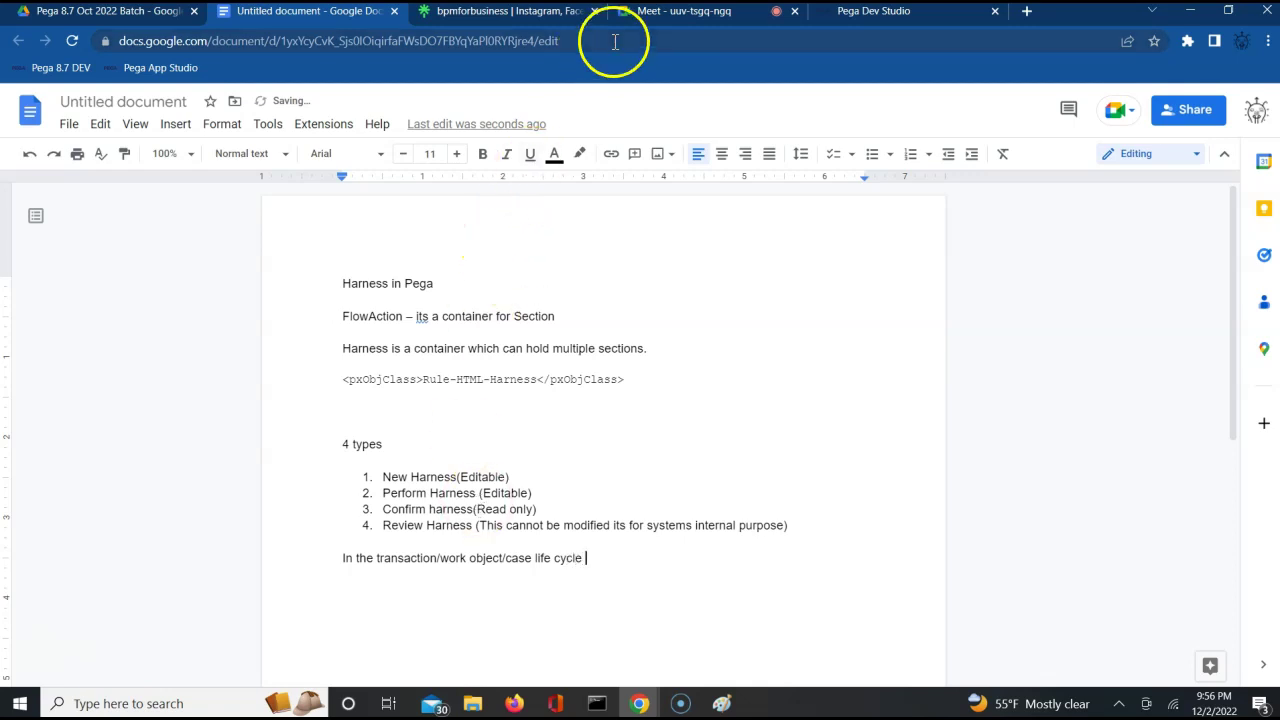
# Detach the Google document from the shared browser window into its own maximized window
pyautogui.click(668, 12)
pyautogui.click(812, 187)
pyautogui.moveTo(329, 14); pyautogui.dragTo(678, 530)
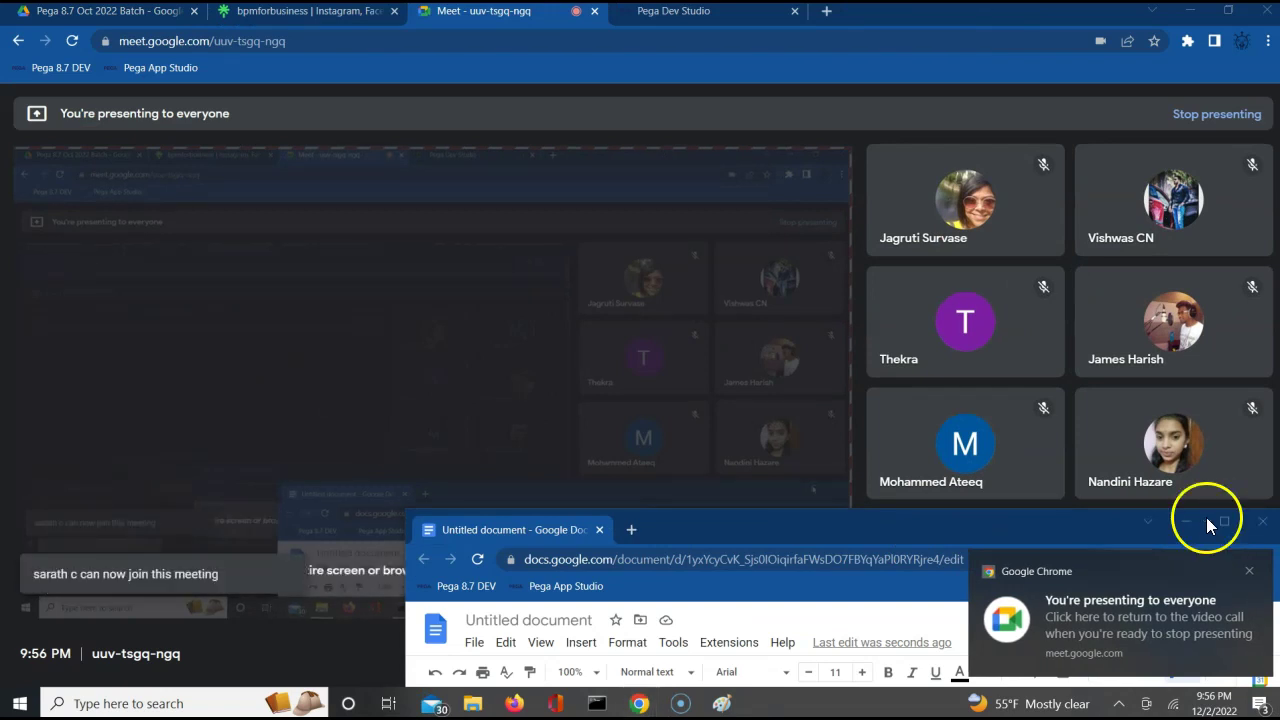
pyautogui.click(856, 539)
pyautogui.click(856, 537)
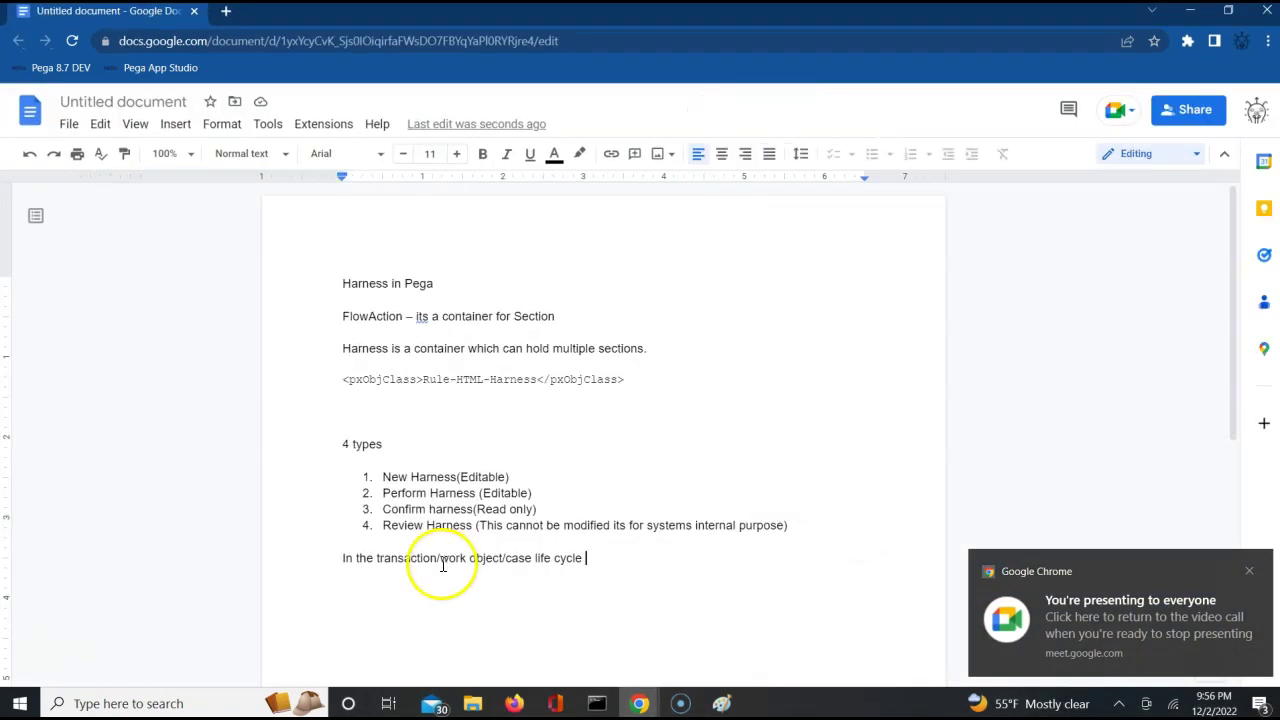
# Complete the life cycle sentence with "3 harness are loaded" and start a new line below it
pyautogui.write('3 har')
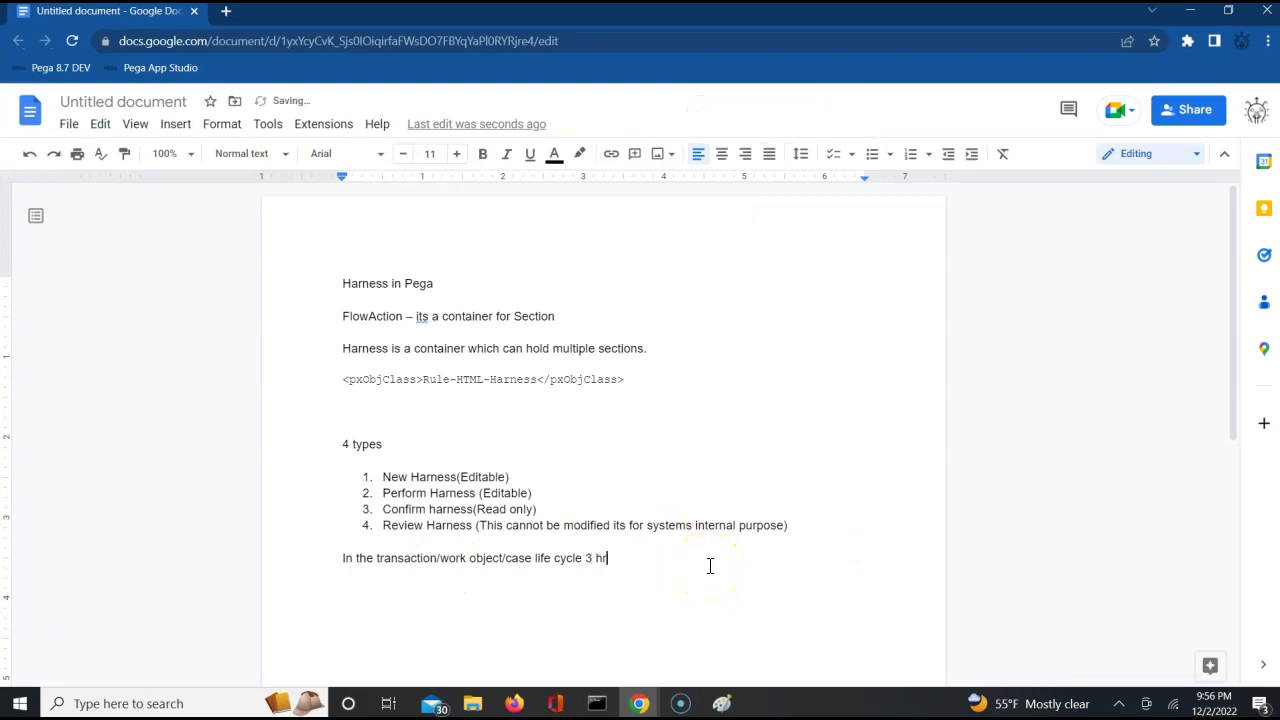
pyautogui.write('ness are')
pyautogui.write('loaded')
pyautogui.press('Return')
# Begin a numbered list under the life cycle sentence with the item "Before WO displayed - New Harness"
pyautogui.write('1. ')
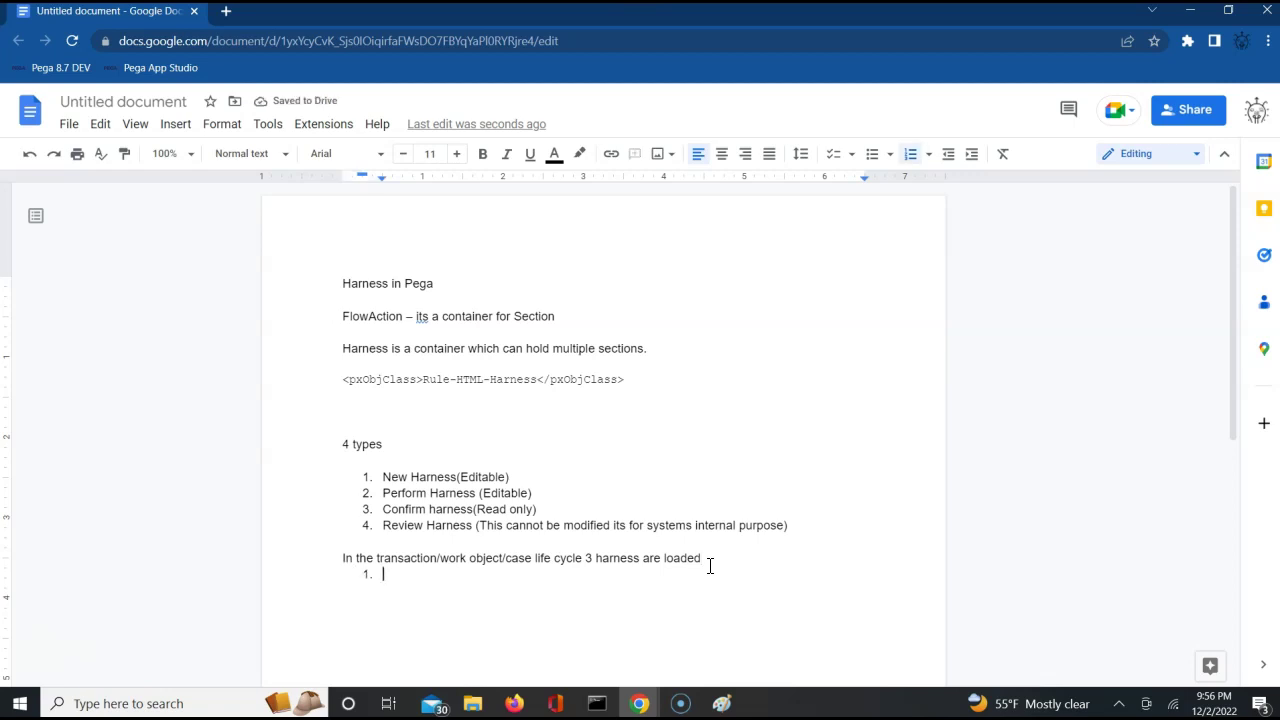
pyautogui.write('Before')
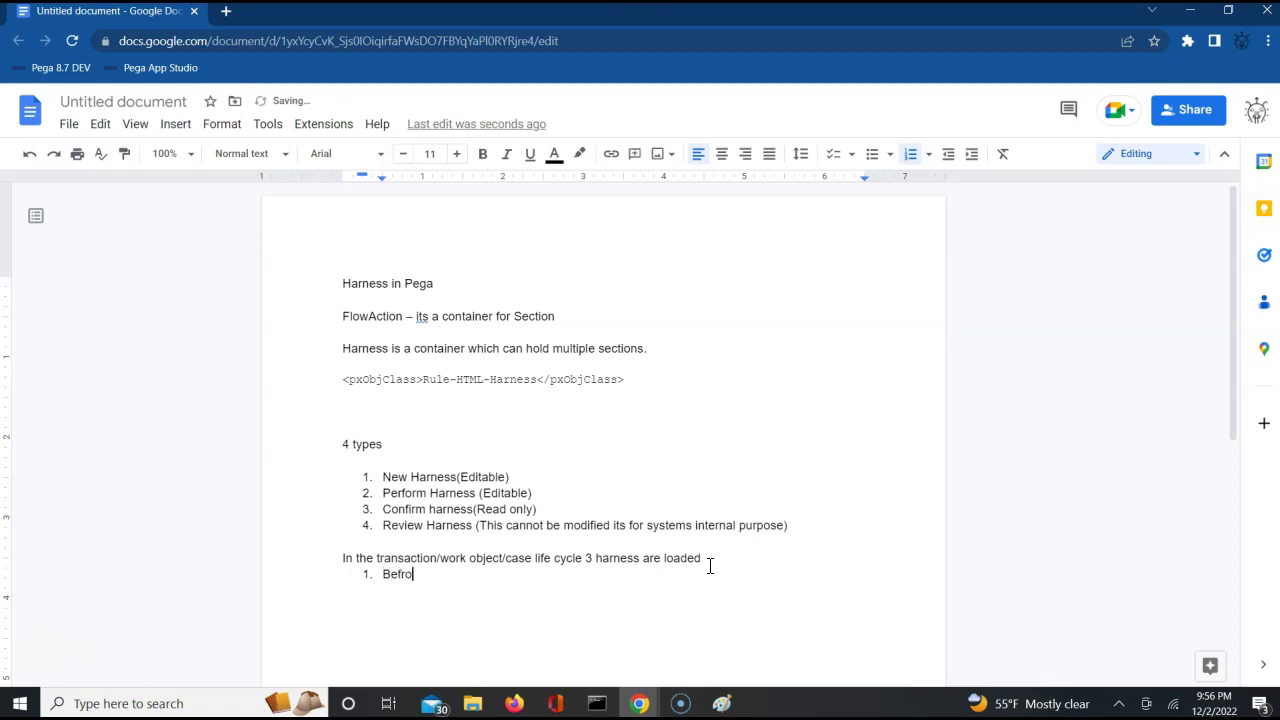
pyautogui.press('BackSpace')
pyautogui.press('BackSpace')
pyautogui.press('BackSpace')
pyautogui.write('ore WO displayed')
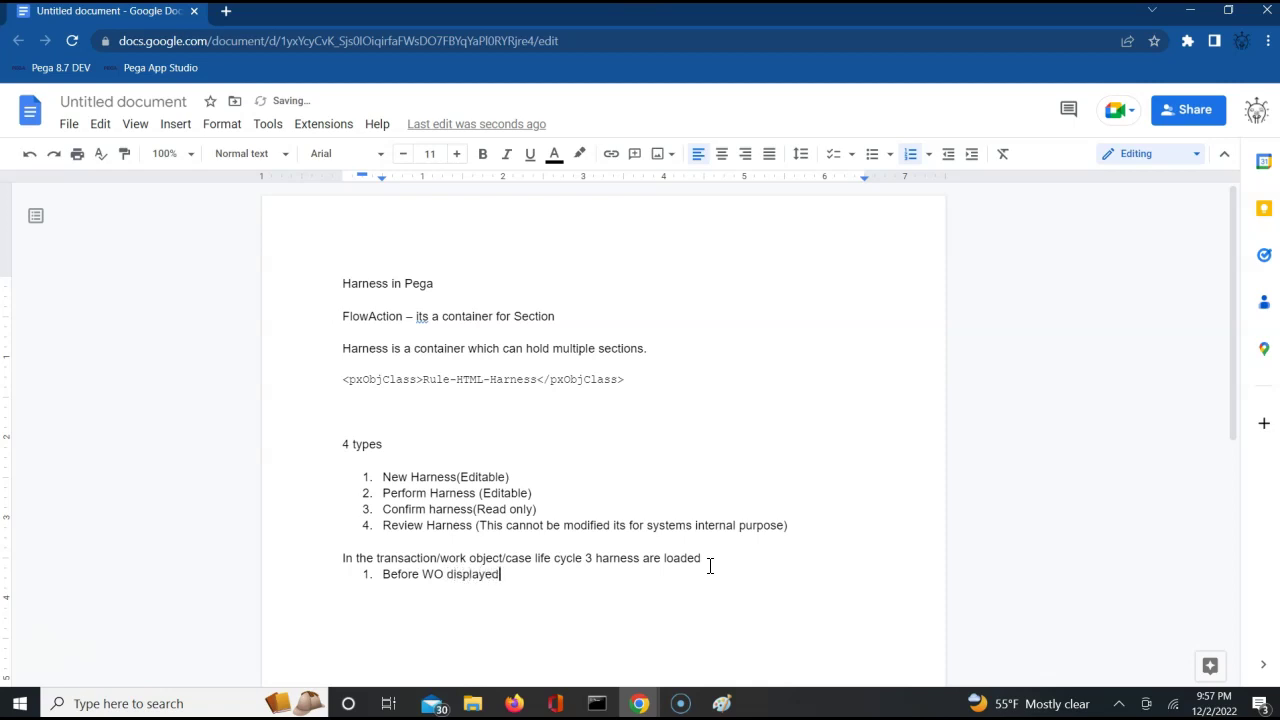
pyautogui.write(' - New Harness')
pyautogui.press('Return')
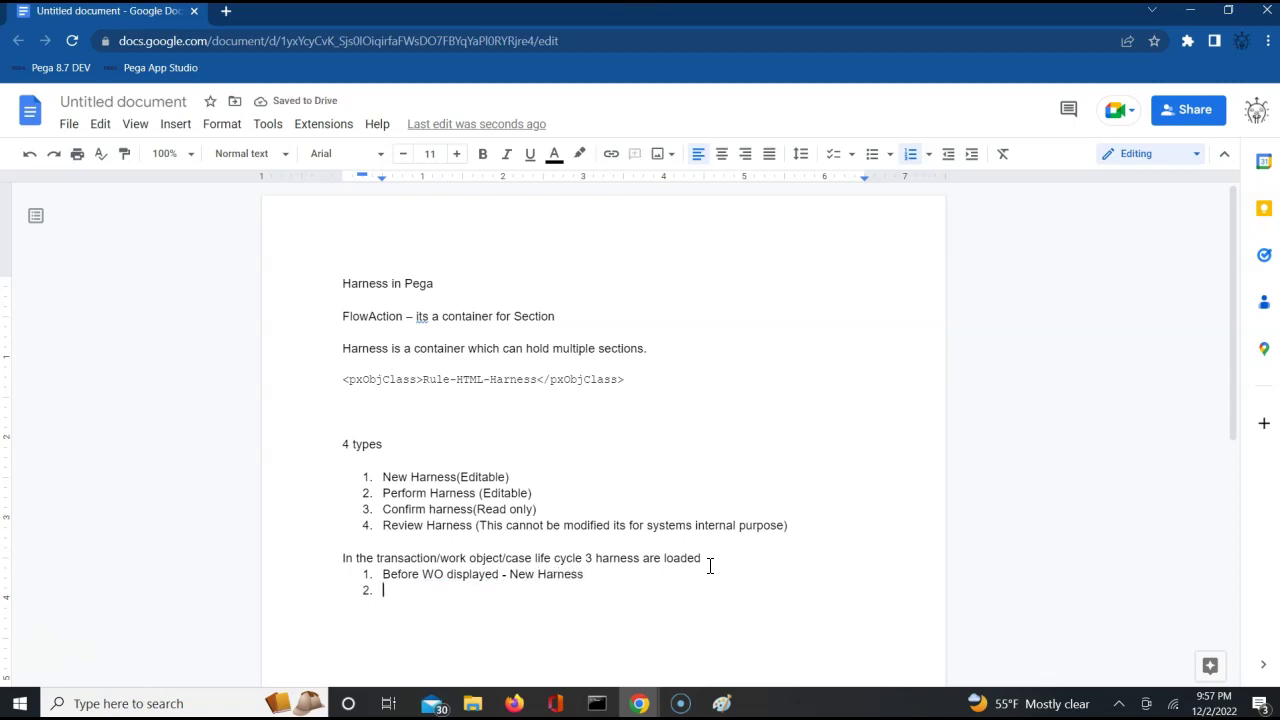
# Add "During Wo display - Perform" as the second item of the life cycle list
pyautogui.write('u')
pyautogui.press('BackSpace')
pyautogui.write('Dur')
pyautogui.press('BackSpace')
pyautogui.press('BackSpace')
pyautogui.write('uring')
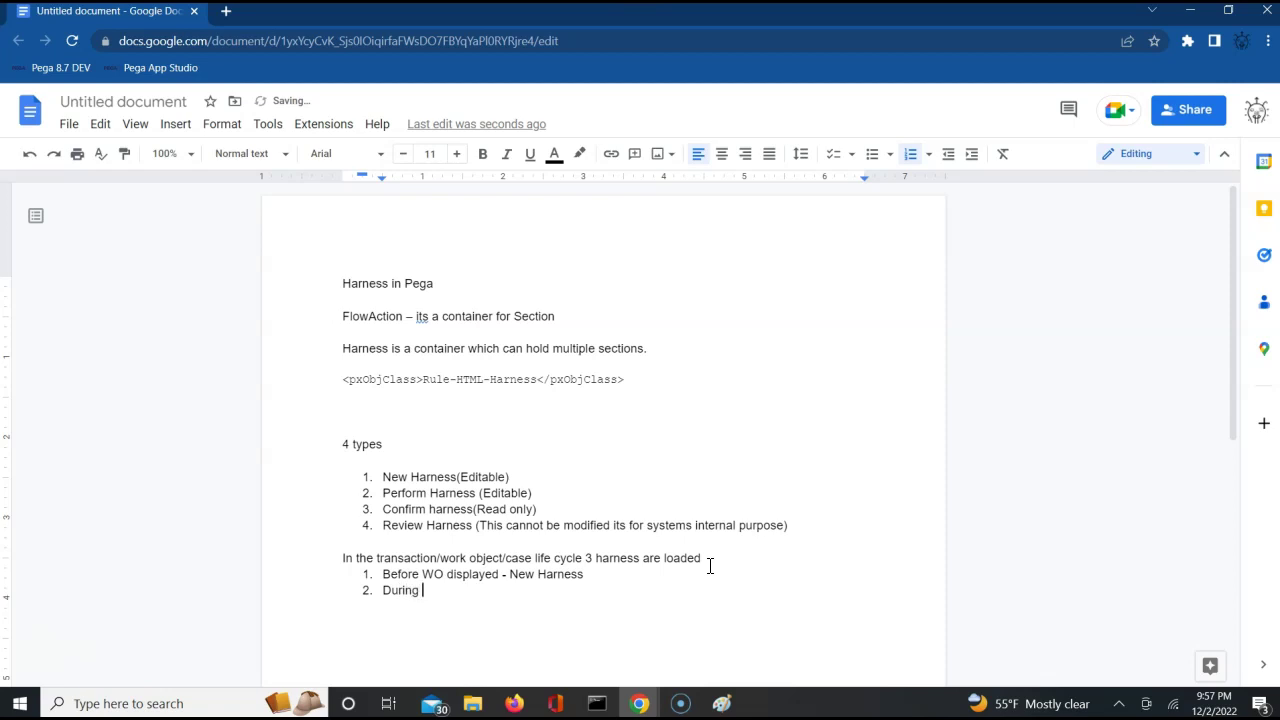
pyautogui.write(' Wo dispal')
pyautogui.press('BackSpace')
pyautogui.press('BackSpace')
pyautogui.write('lya')
pyautogui.press('BackSpace')
pyautogui.press('BackSpace')
pyautogui.write('ay ')
pyautogui.write('- Perfrom')
pyautogui.press('BackSpace')
pyautogui.press('BackSpace')
pyautogui.press('BackSpace')
pyautogui.write('orm')
pyautogui.press('Return')
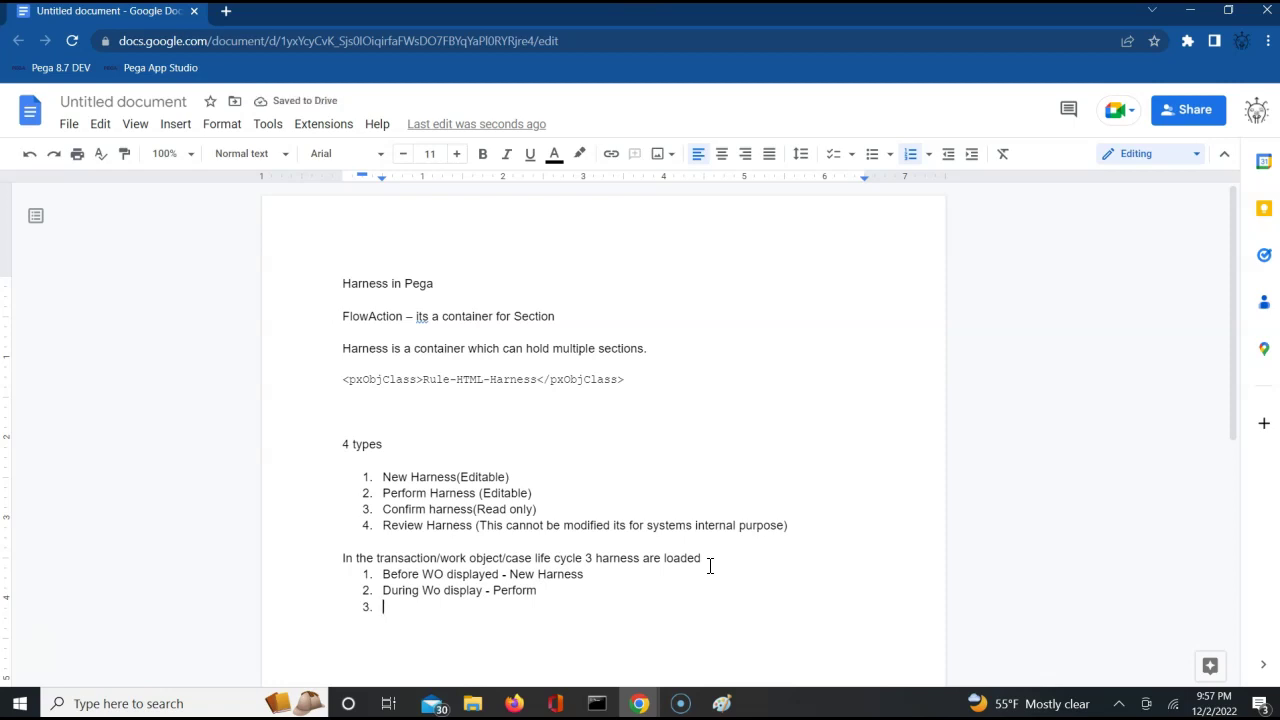
# Add "After the work object is created - Confirm harness." as the third item of the life cycle list
pyautogui.write('after t')
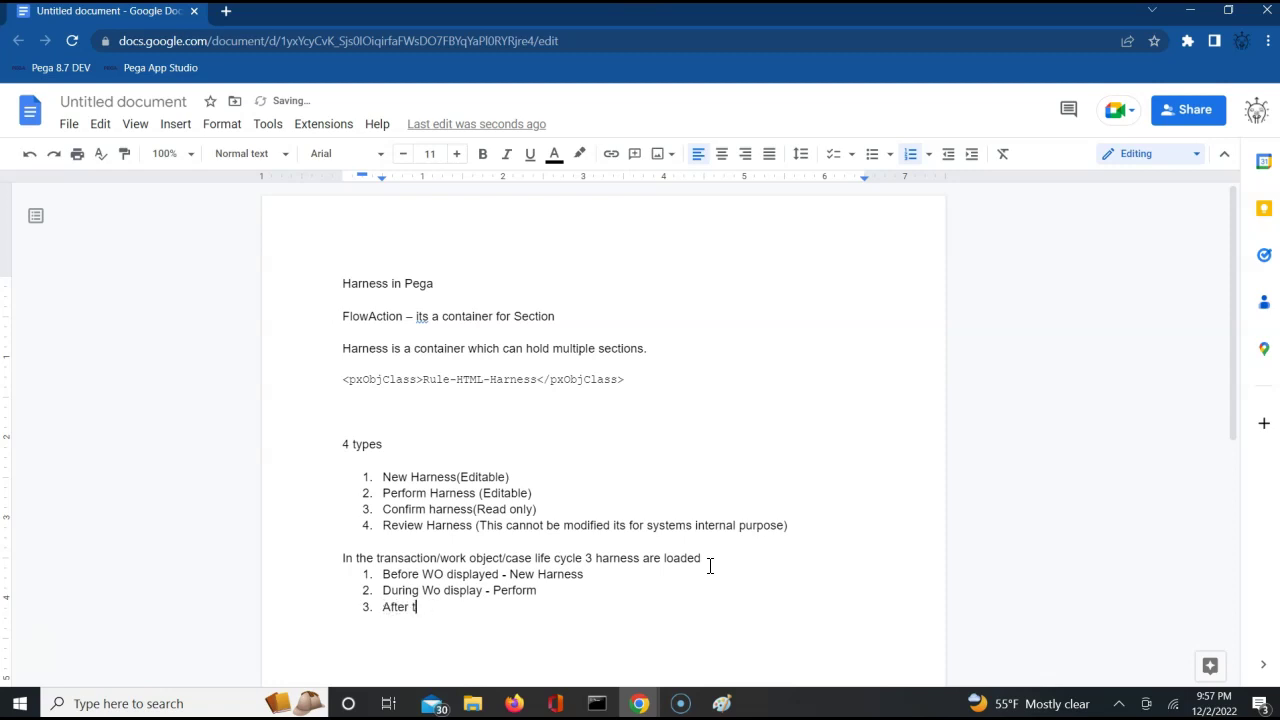
pyautogui.write('ehhe work object is created -')
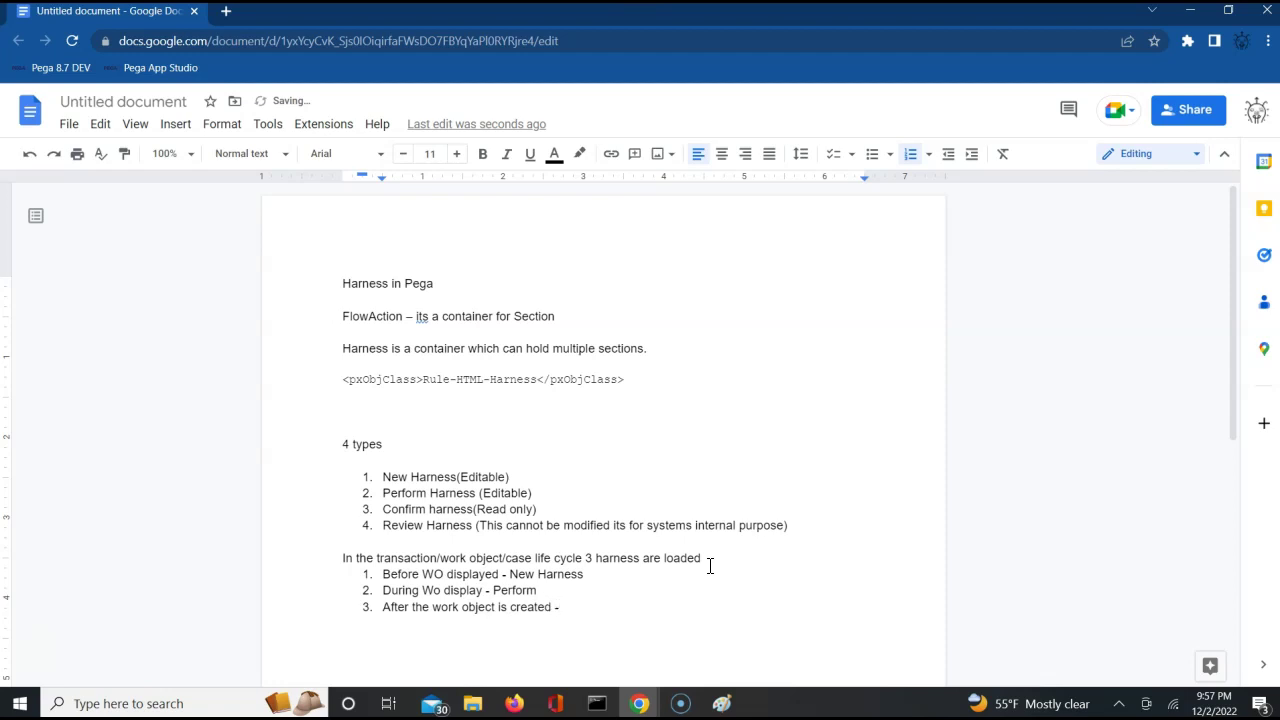
pyautogui.write('Confirm harness.')
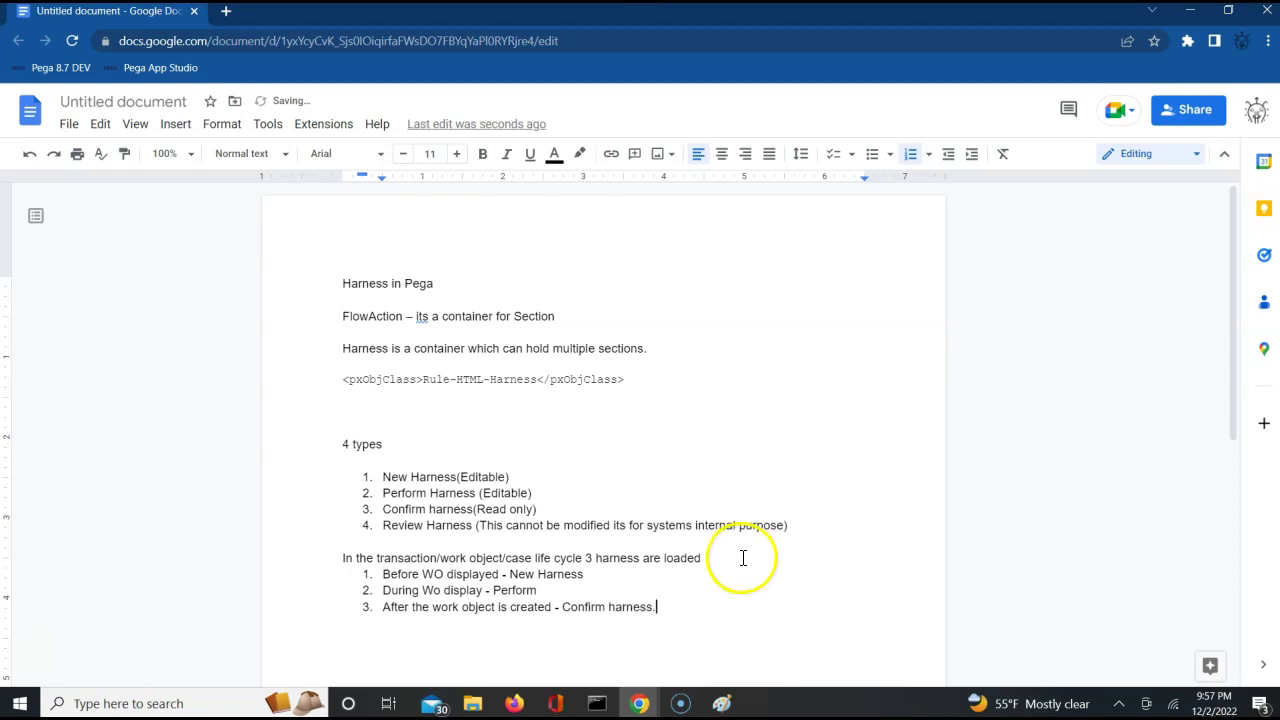
# Switch to Pega Dev Studio and list the process flows of the ALFA-ALFAAuto-Work class
pyautogui.moveTo(635, 705)
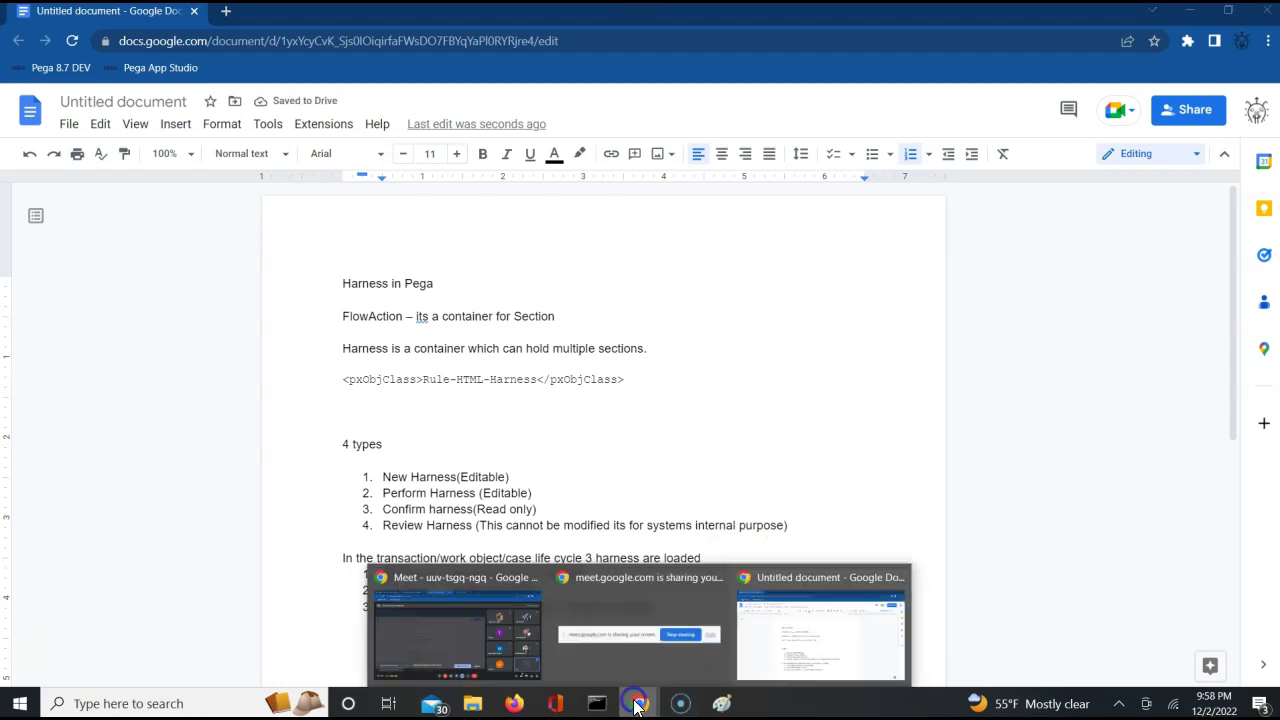
pyautogui.click(460, 650)
pyautogui.click(720, 18)
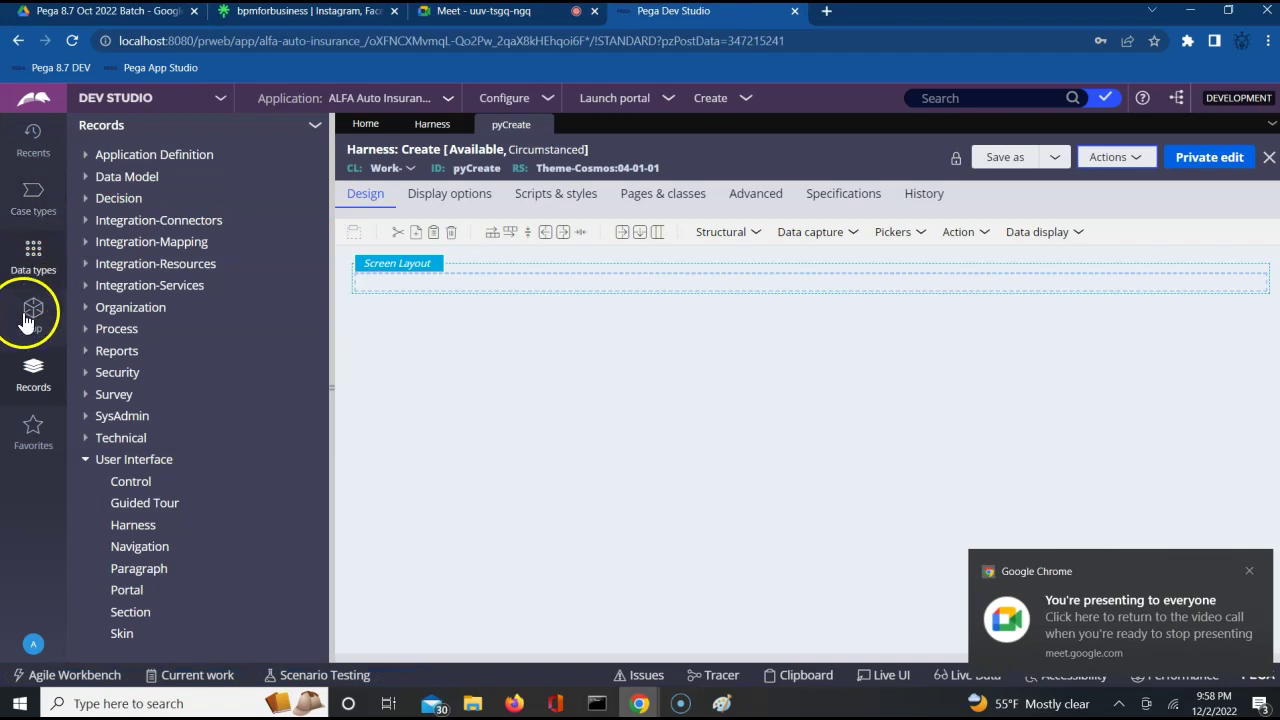
pyautogui.click(31, 312)
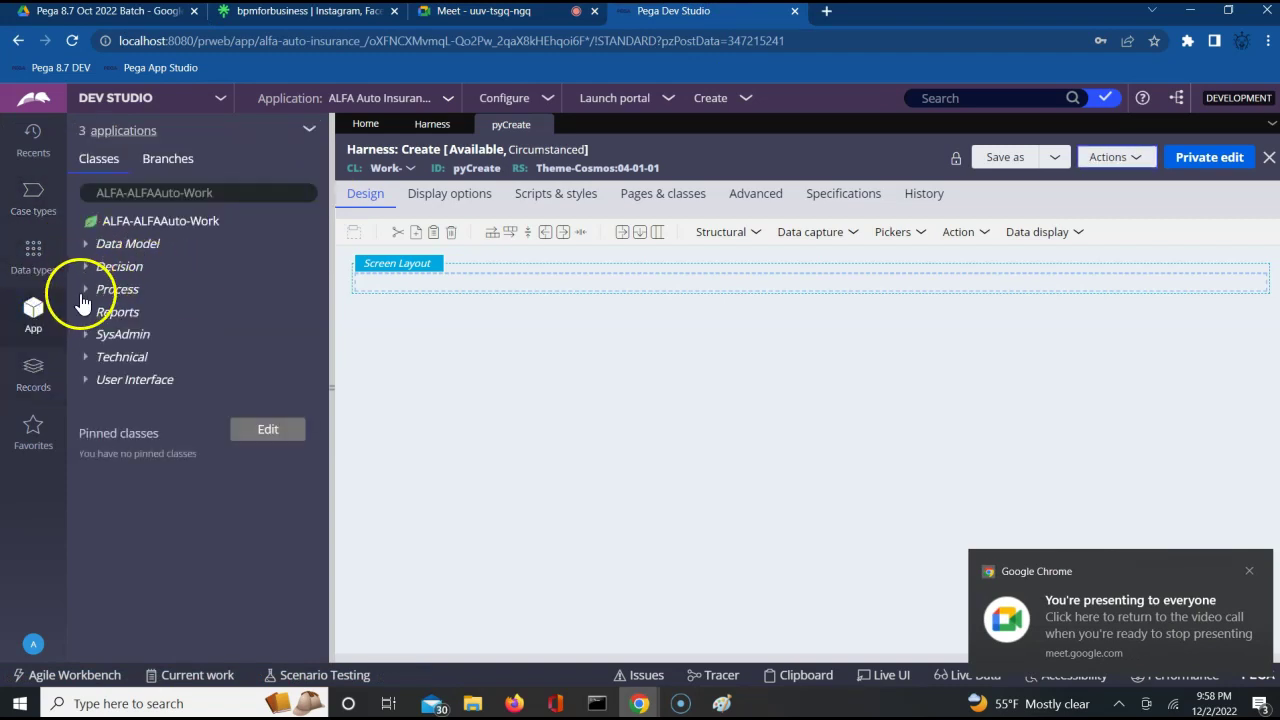
pyautogui.click(86, 292)
pyautogui.click(86, 291)
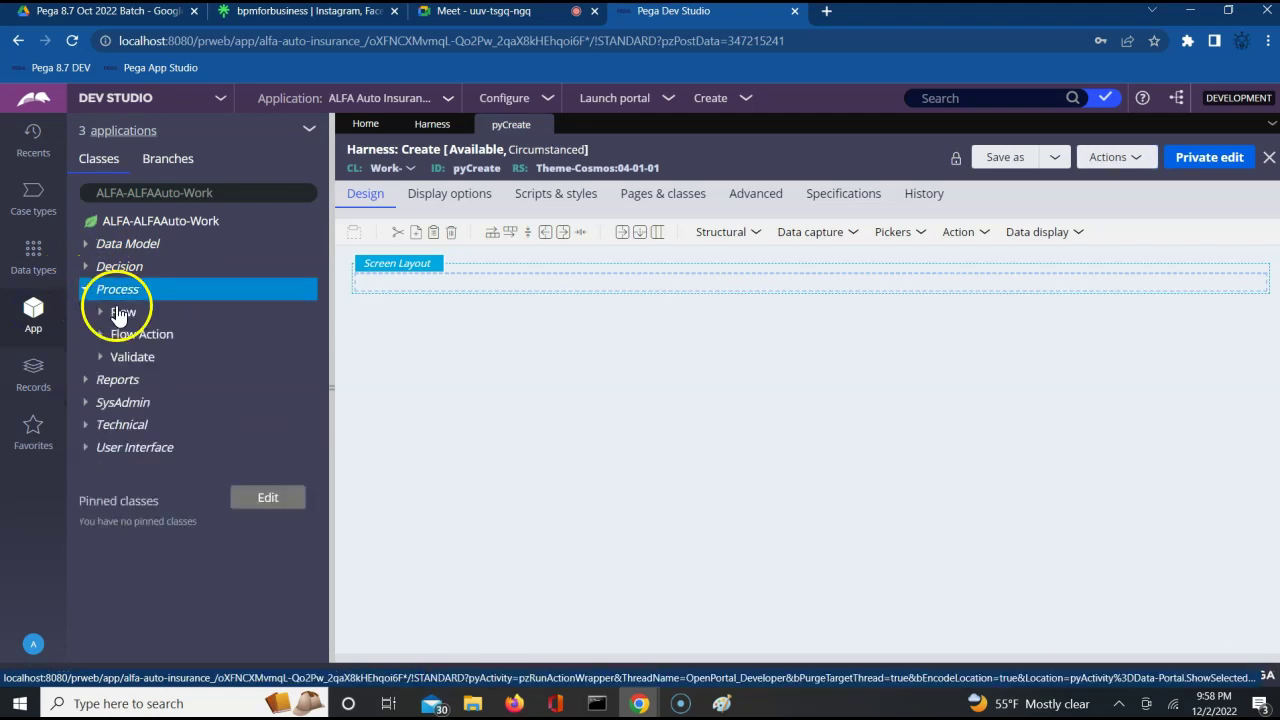
pyautogui.click(100, 318)
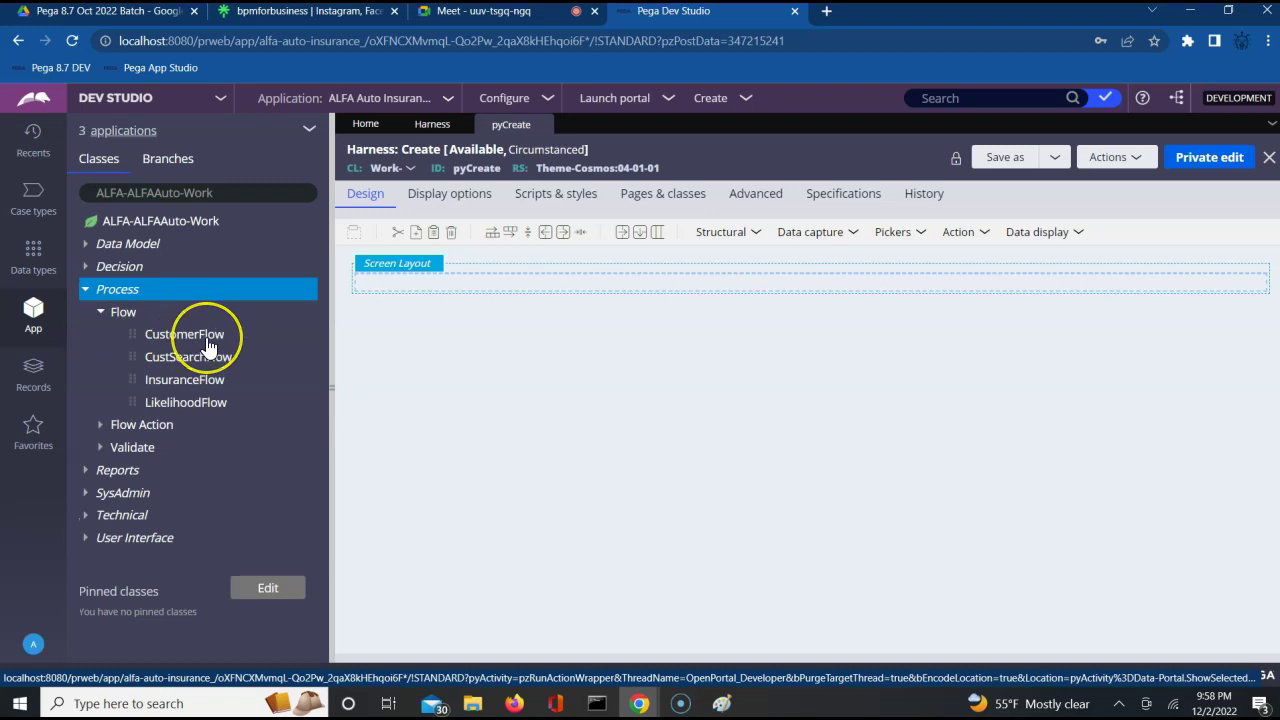
# Open the CustomerFlow rule and run the flow
pyautogui.click(192, 341)
pyautogui.click(224, 334)
pyautogui.click(745, 420)
pyautogui.click(763, 304)
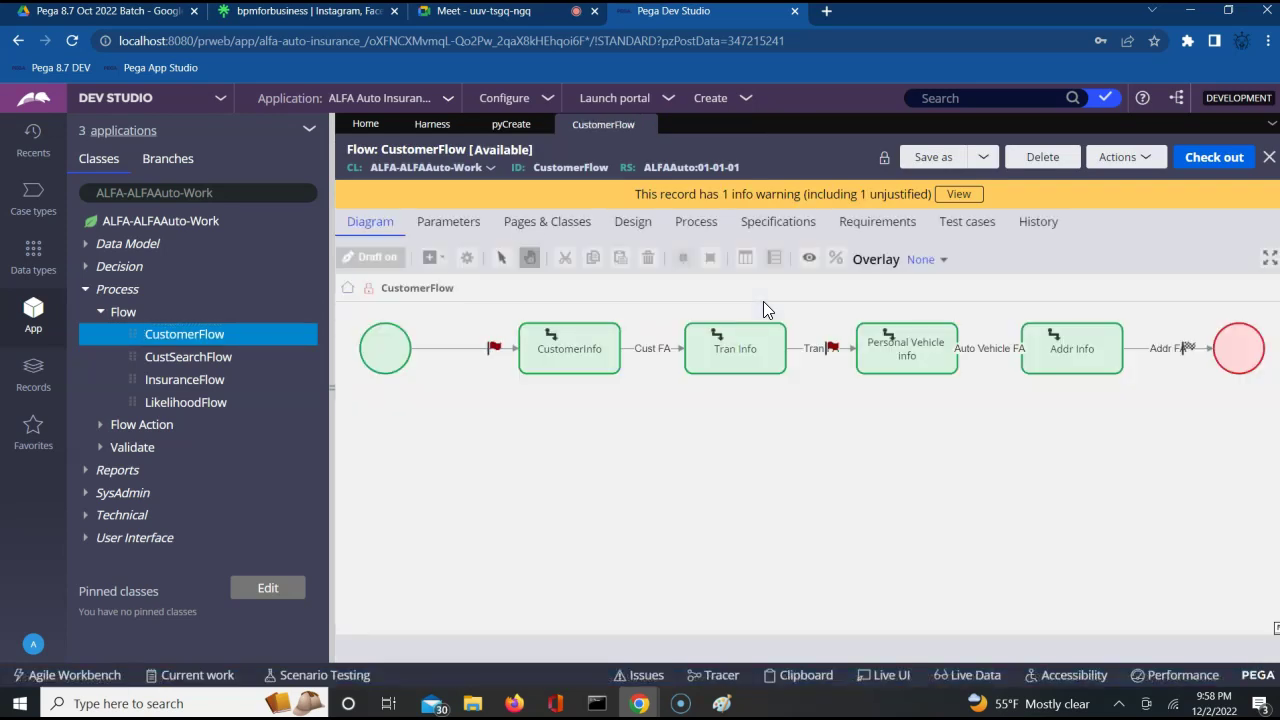
pyautogui.click(1140, 157)
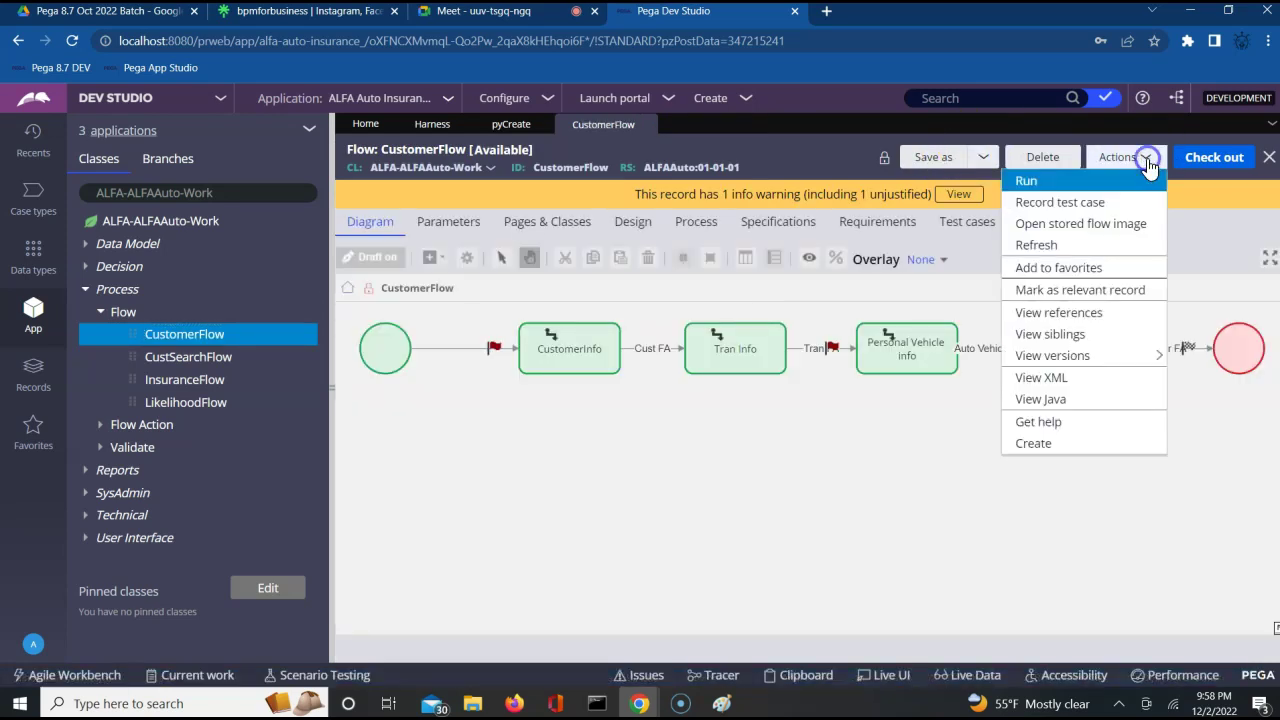
pyautogui.click(1051, 185)
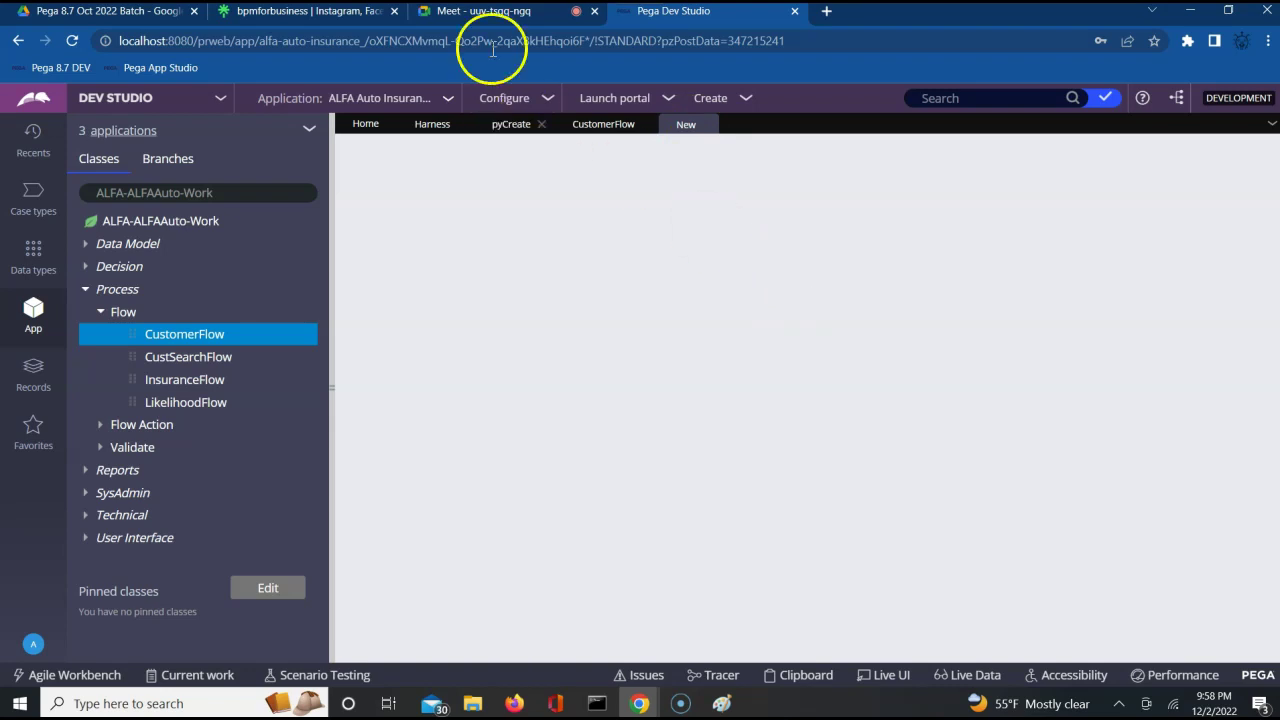
# Return to the Google document and highlight the word "cycle" in the sentence about the three loaded harnesses
pyautogui.hotkey('alt', 'Tab')
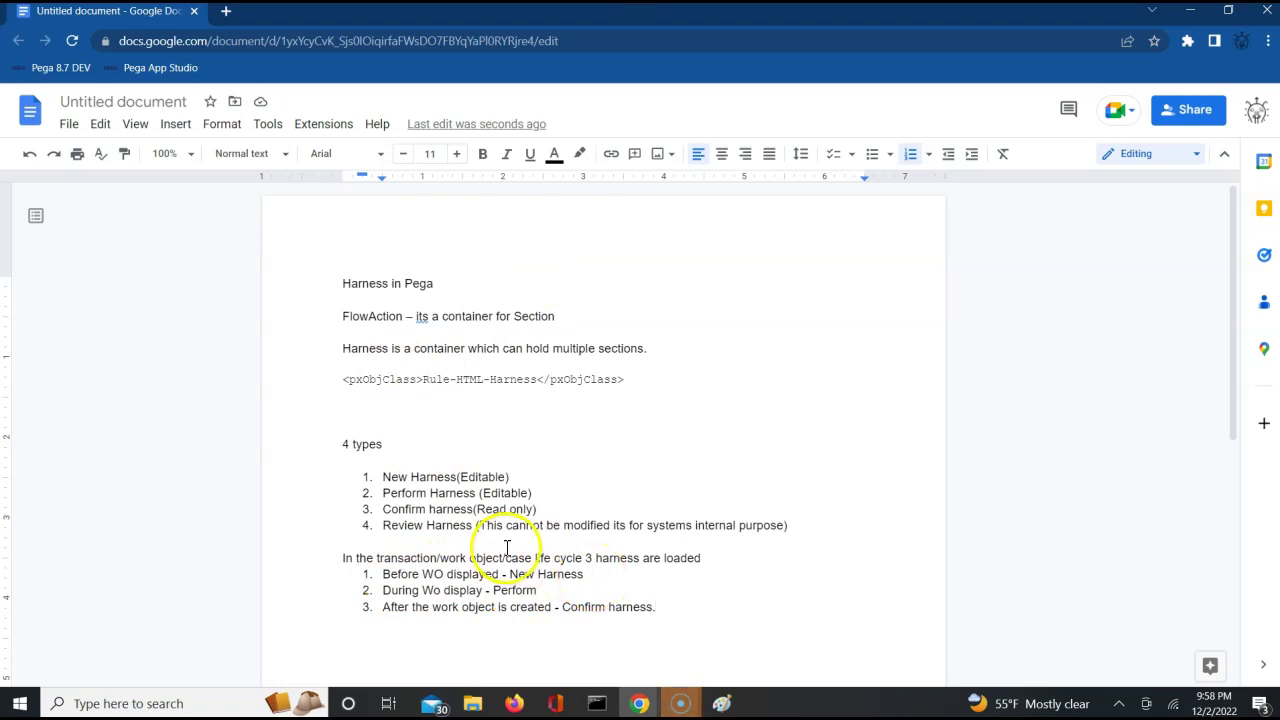
pyautogui.doubleClick(583, 558)
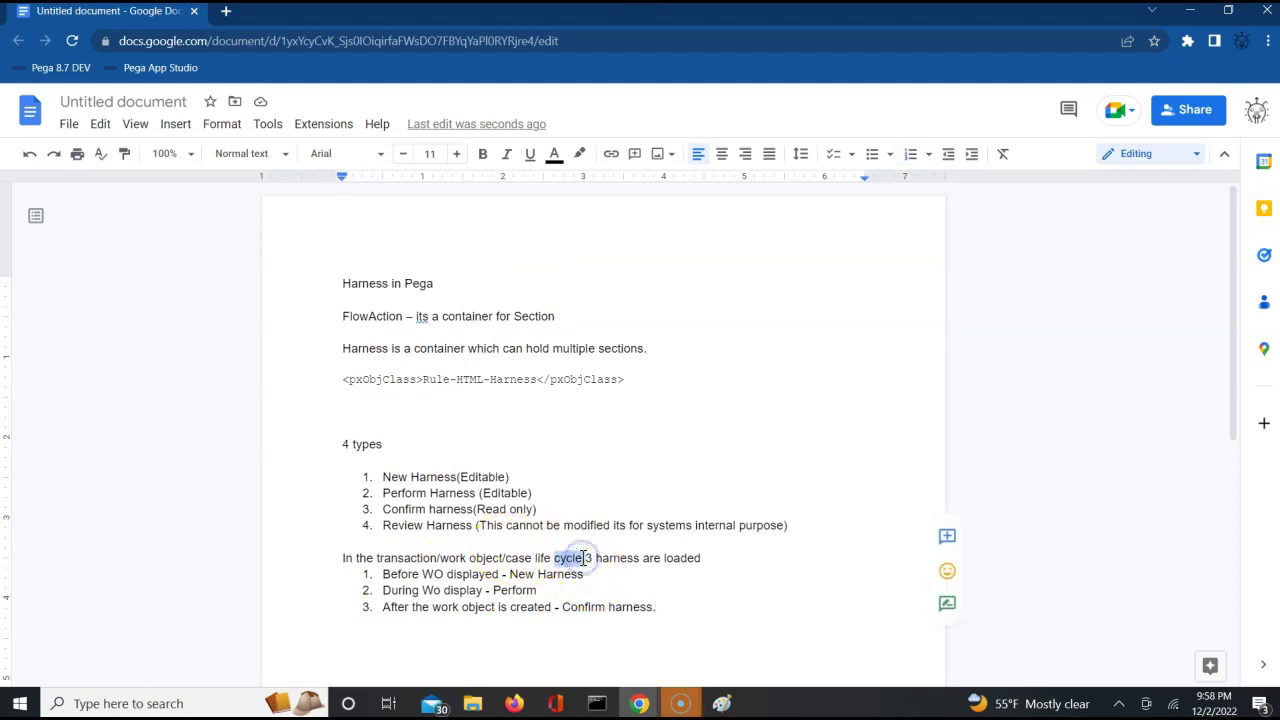
# Highlight the "During Wo display - Perform" item, then switch to Pega Dev Studio and inspect the customer details form with Live UI
pyautogui.tripleClick(490, 590)
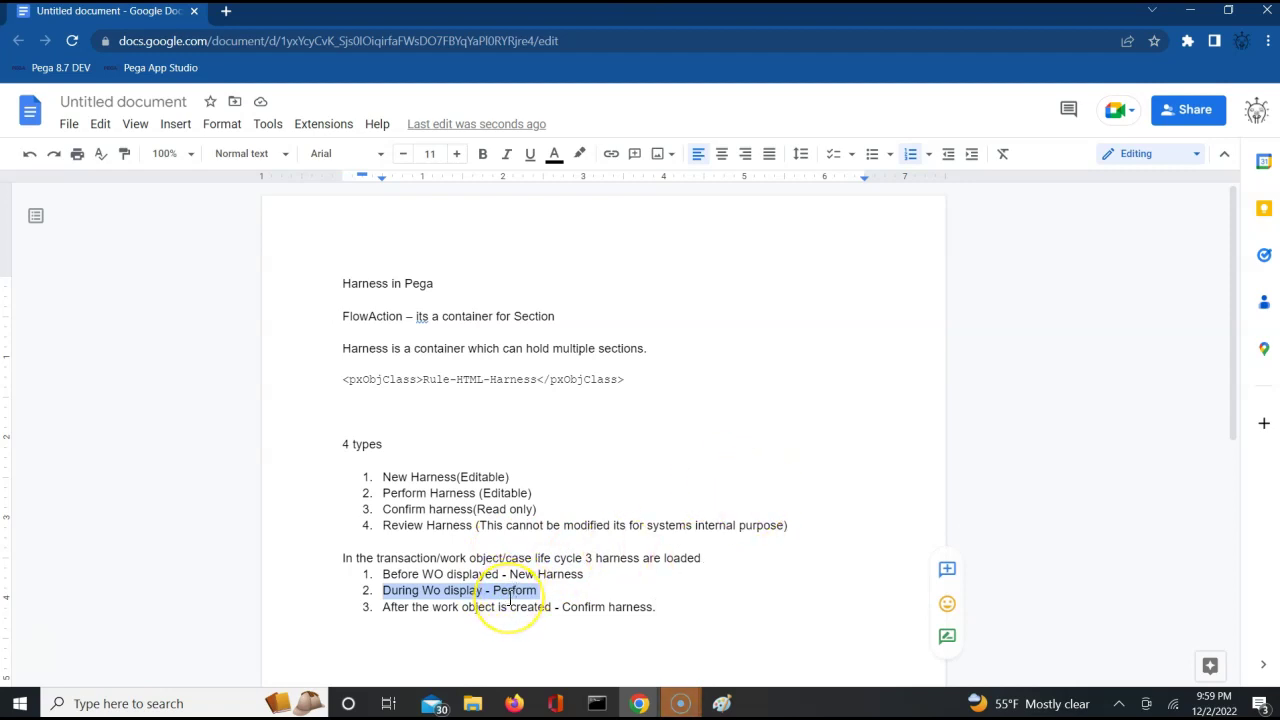
pyautogui.hotkey('alt', 'Tab')
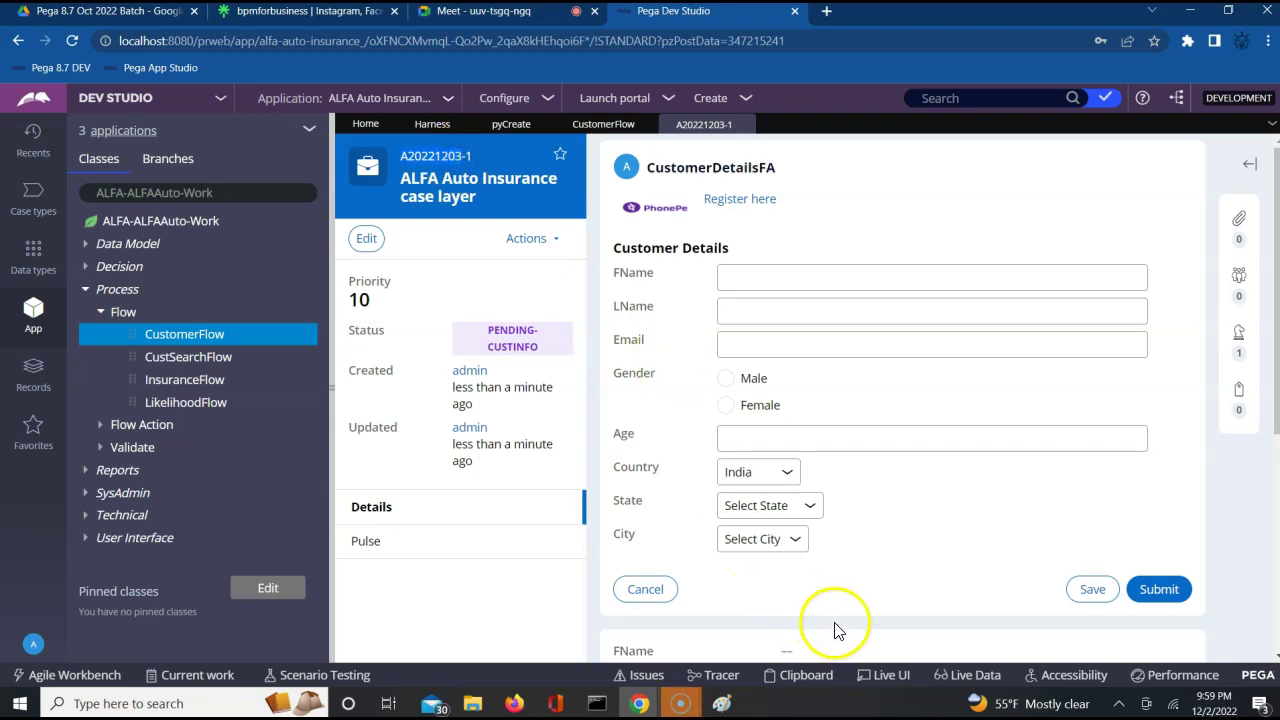
pyautogui.click(878, 682)
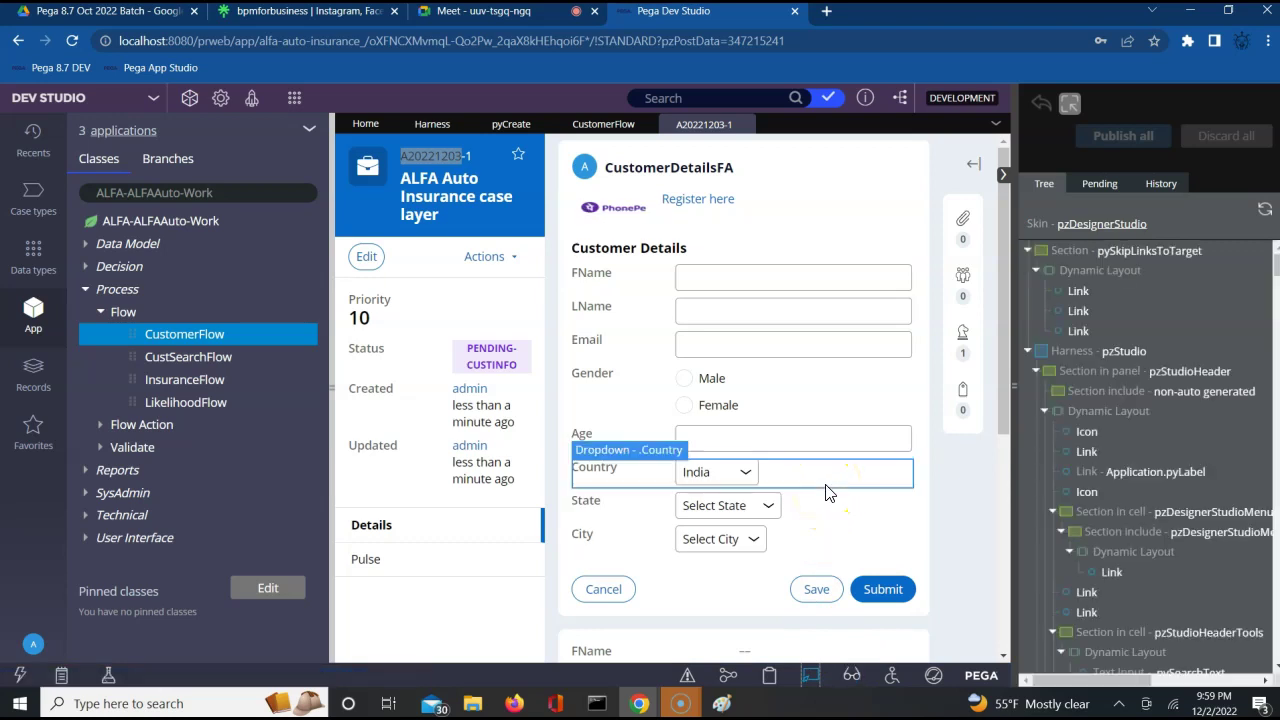
pyautogui.click(810, 680)
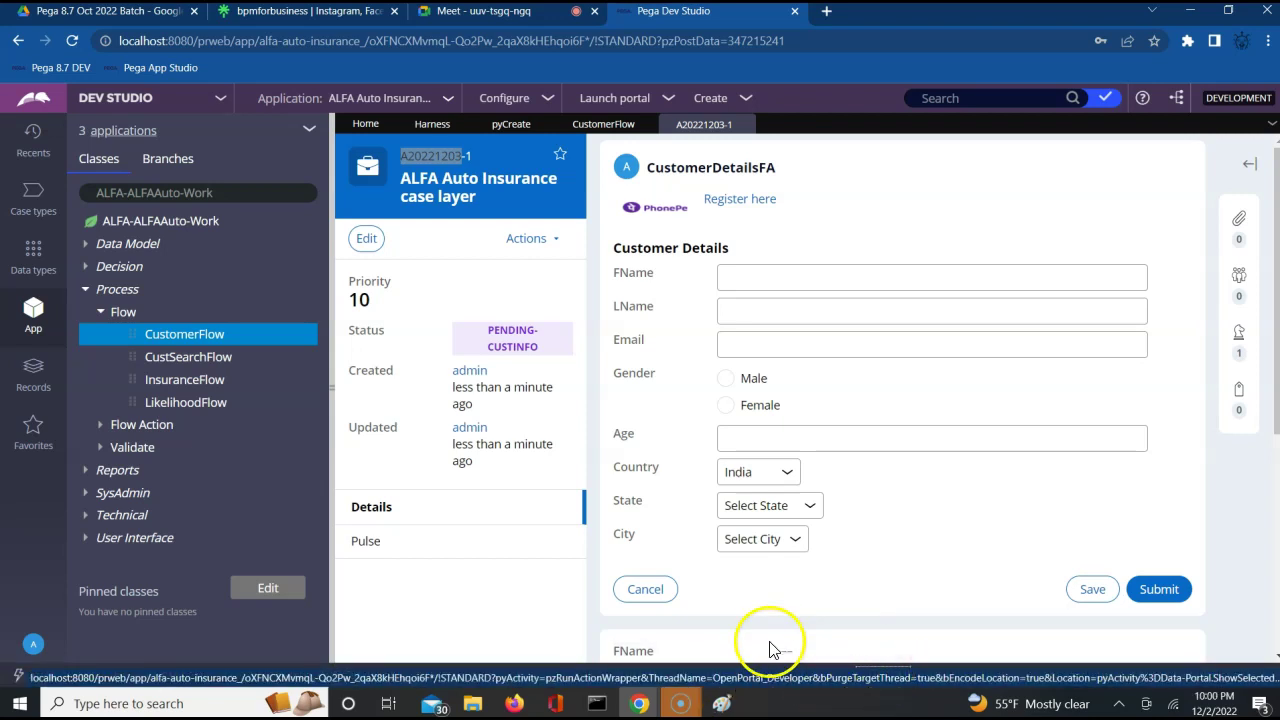
# Inspect the customer details form's fields with Live UI and select the Email field
pyautogui.click(890, 676)
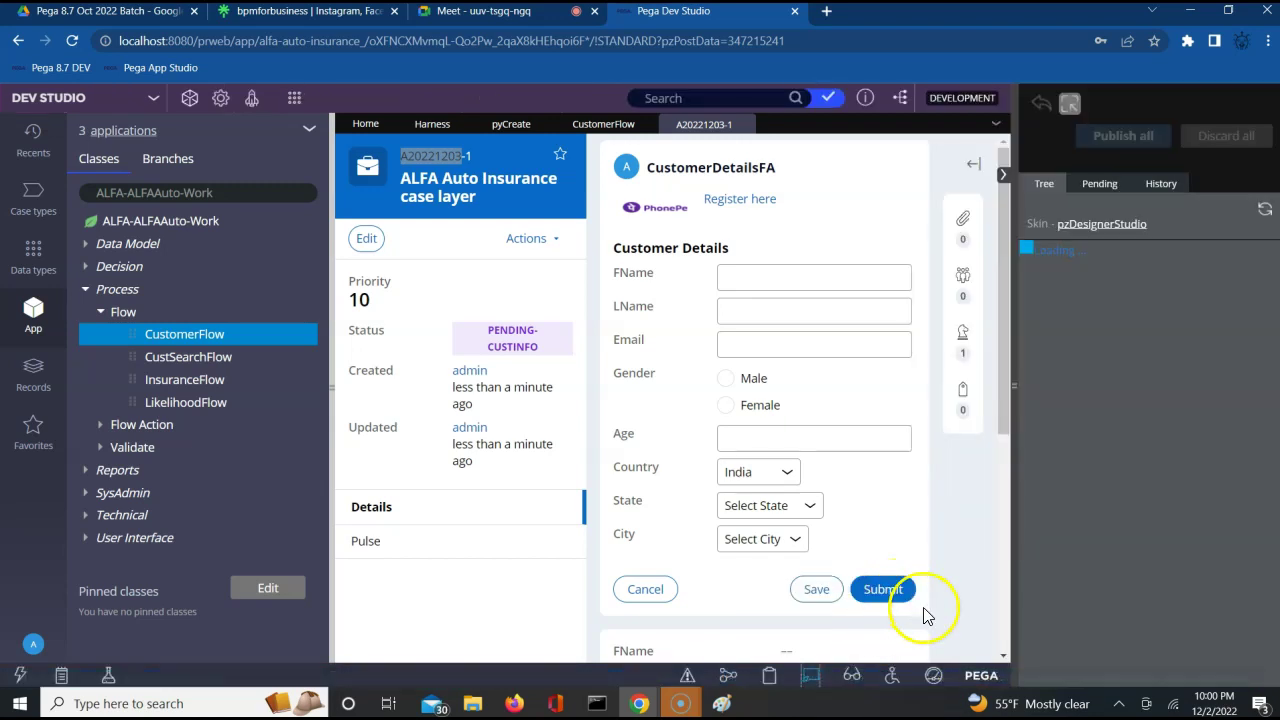
pyautogui.click(812, 678)
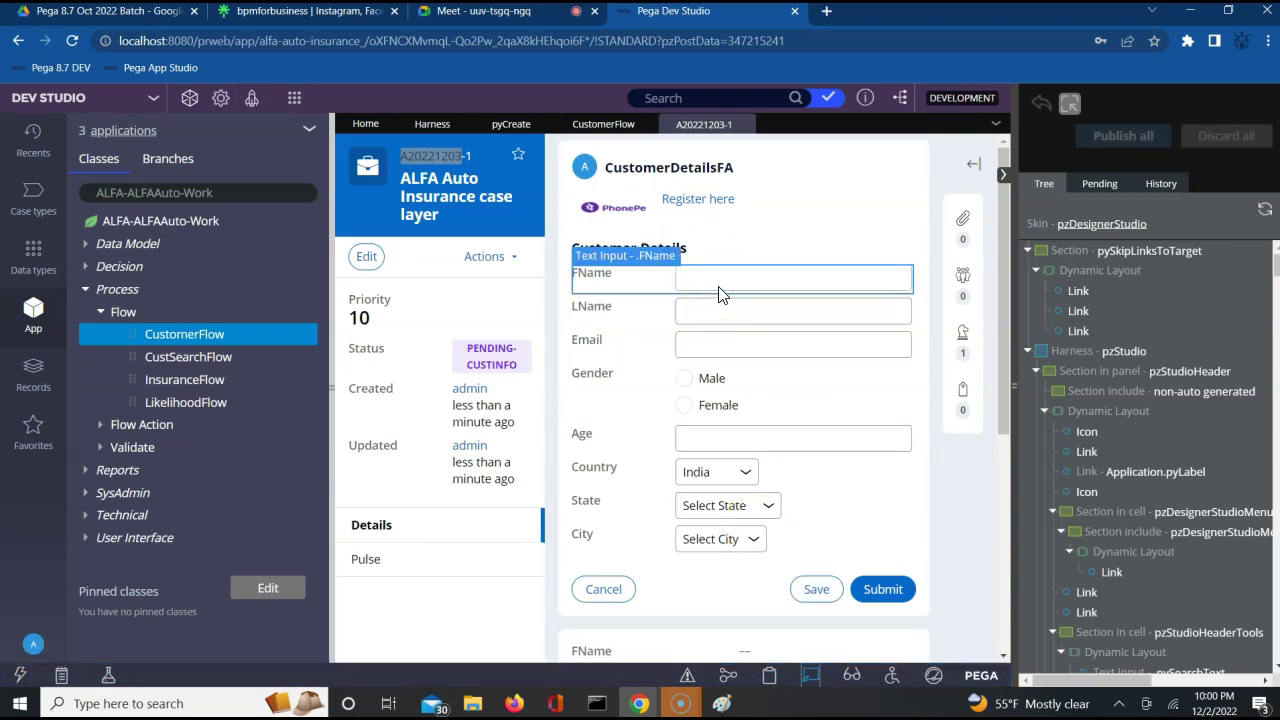
pyautogui.click(651, 311)
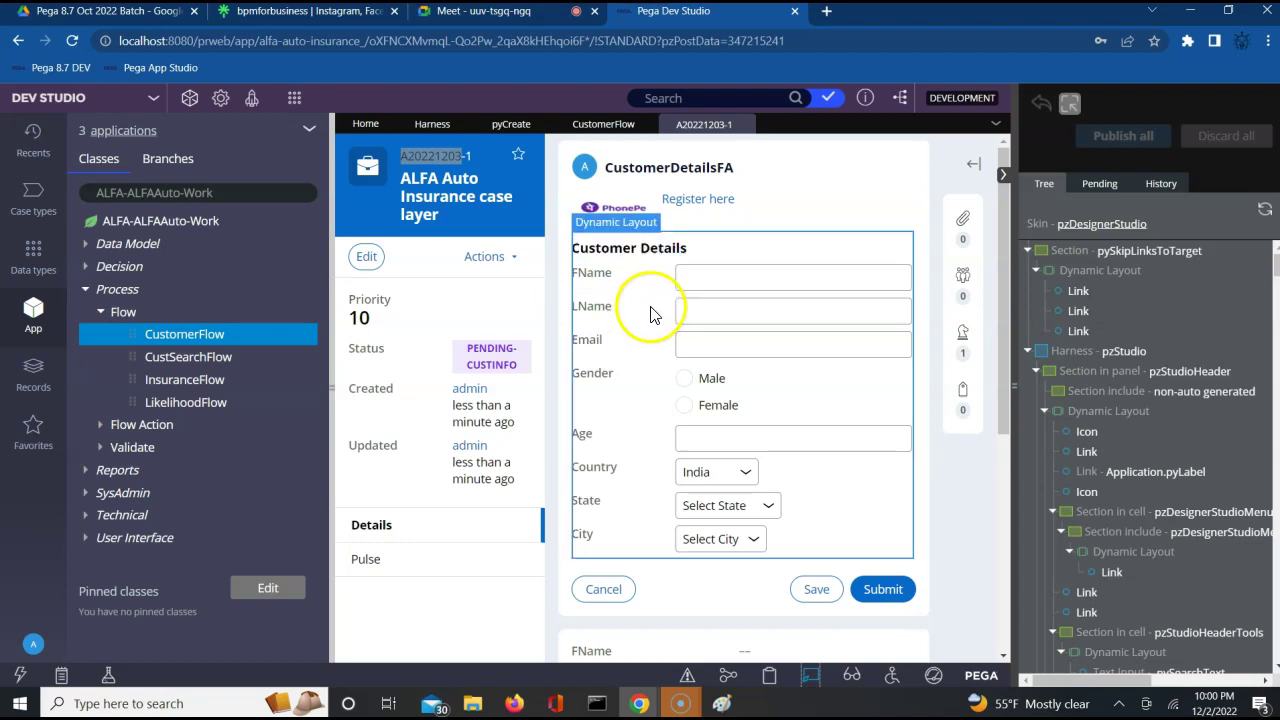
pyautogui.click(686, 322)
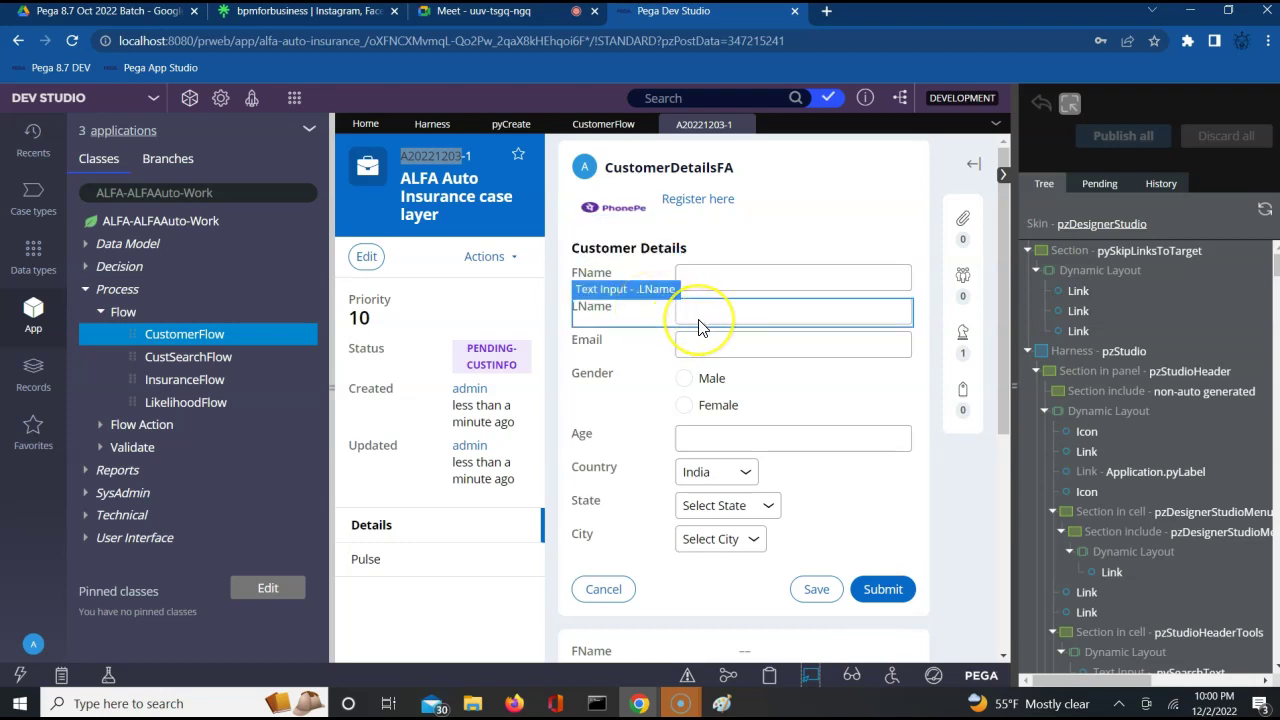
pyautogui.click(729, 520)
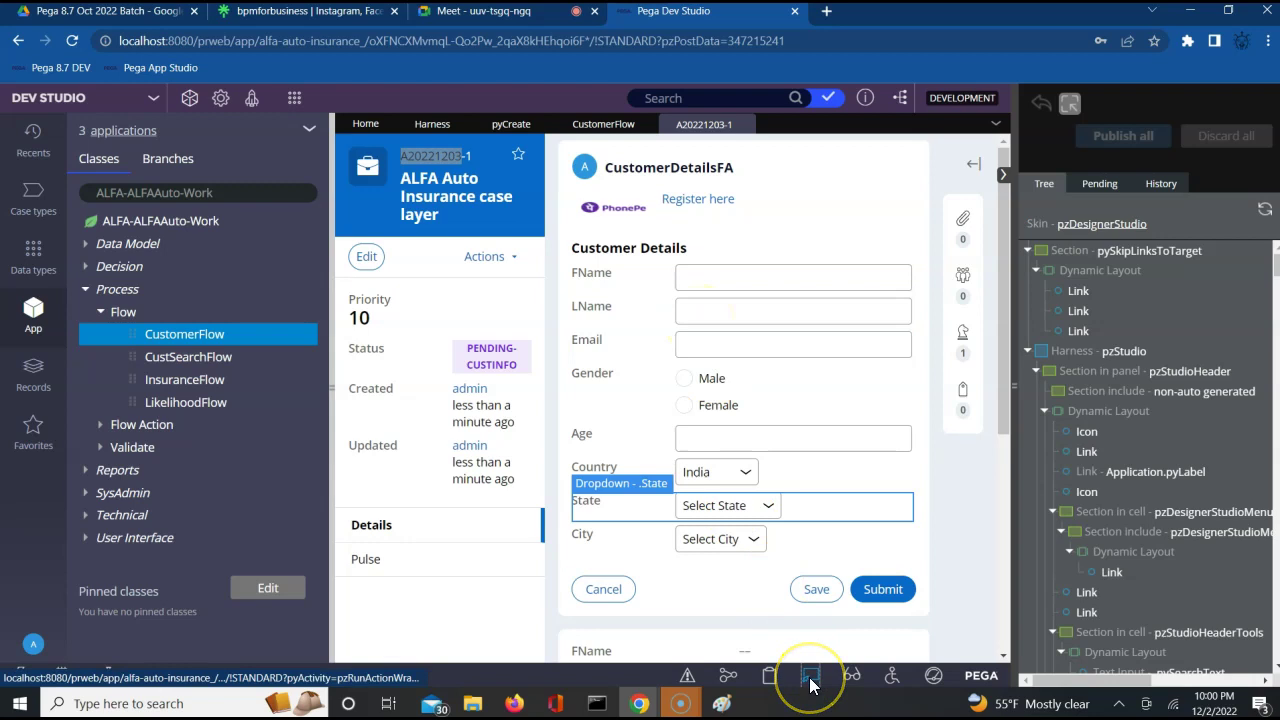
pyautogui.click(730, 358)
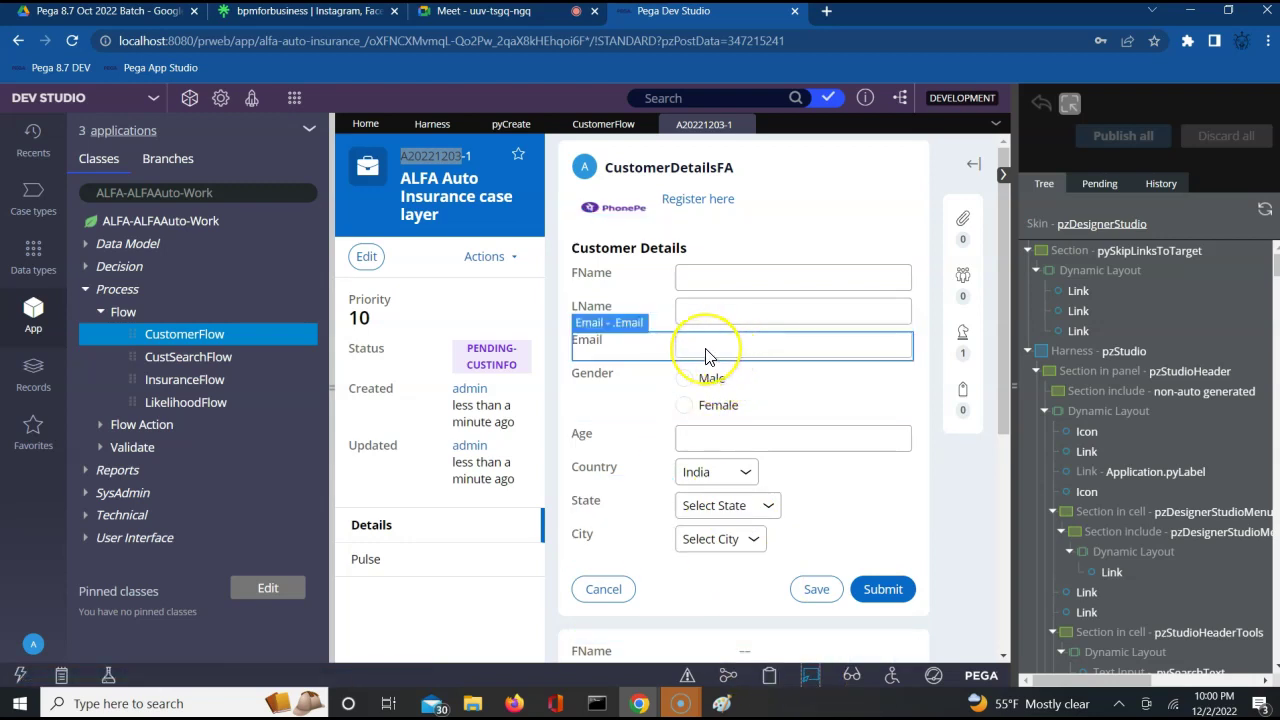
pyautogui.click(705, 350)
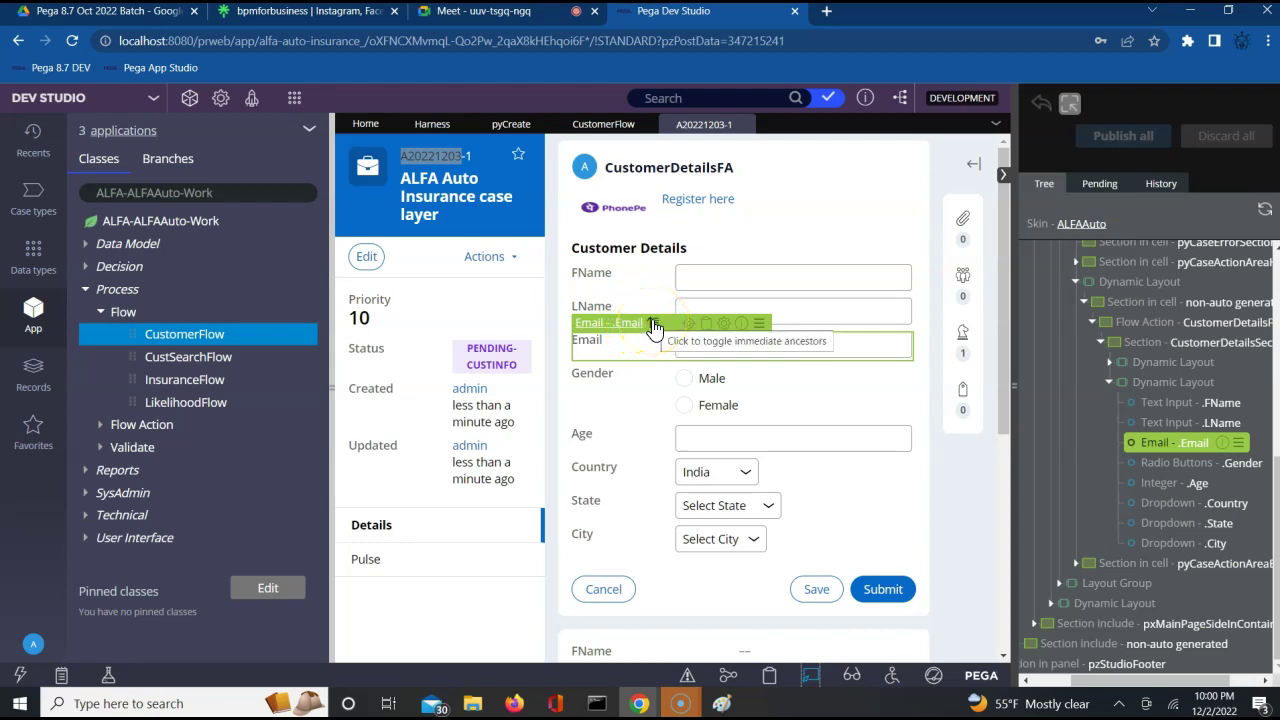
# Open the CustomerDetailsSection rule from the Email field's ancestors and highlight the section's ID
pyautogui.click(652, 325)
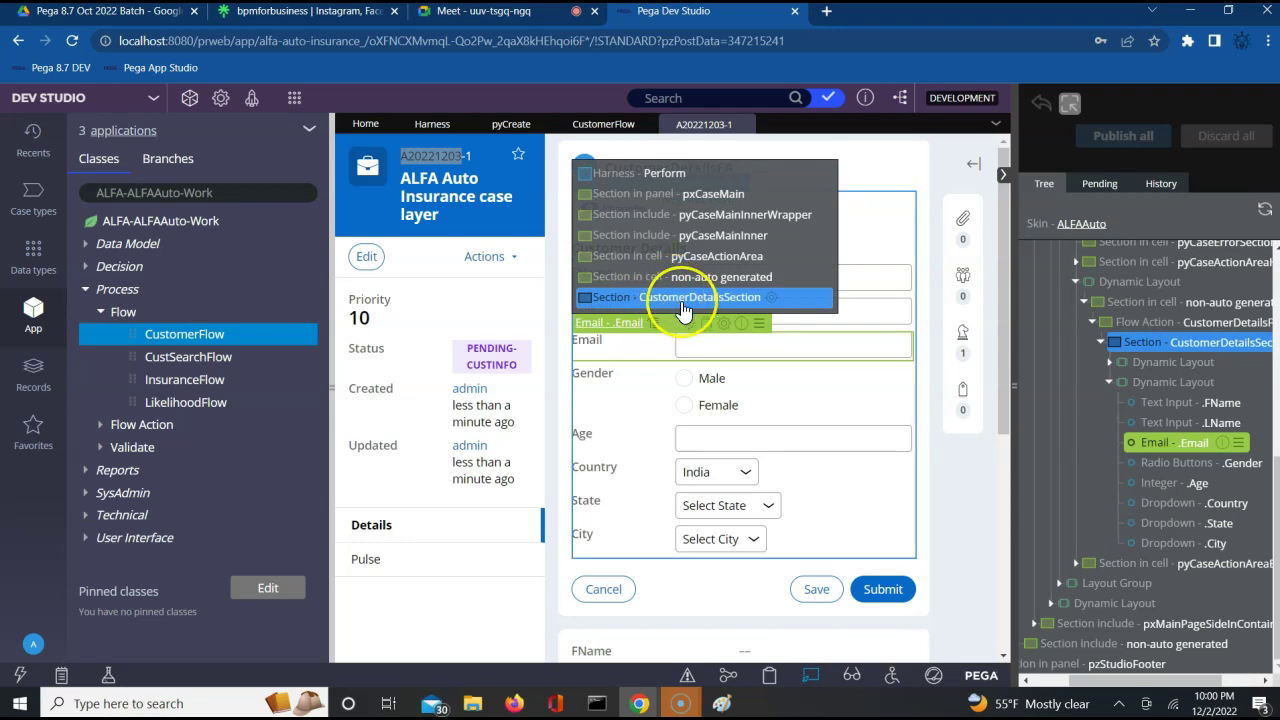
pyautogui.click(773, 299)
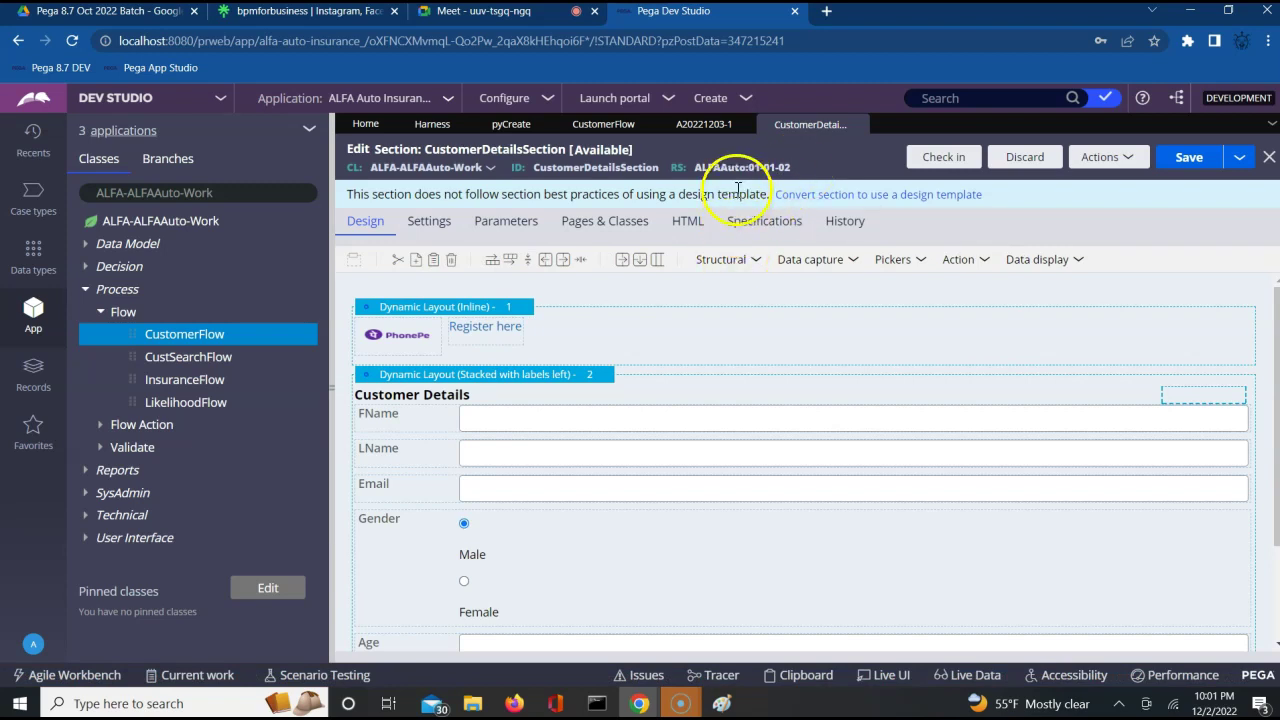
pyautogui.click(705, 130)
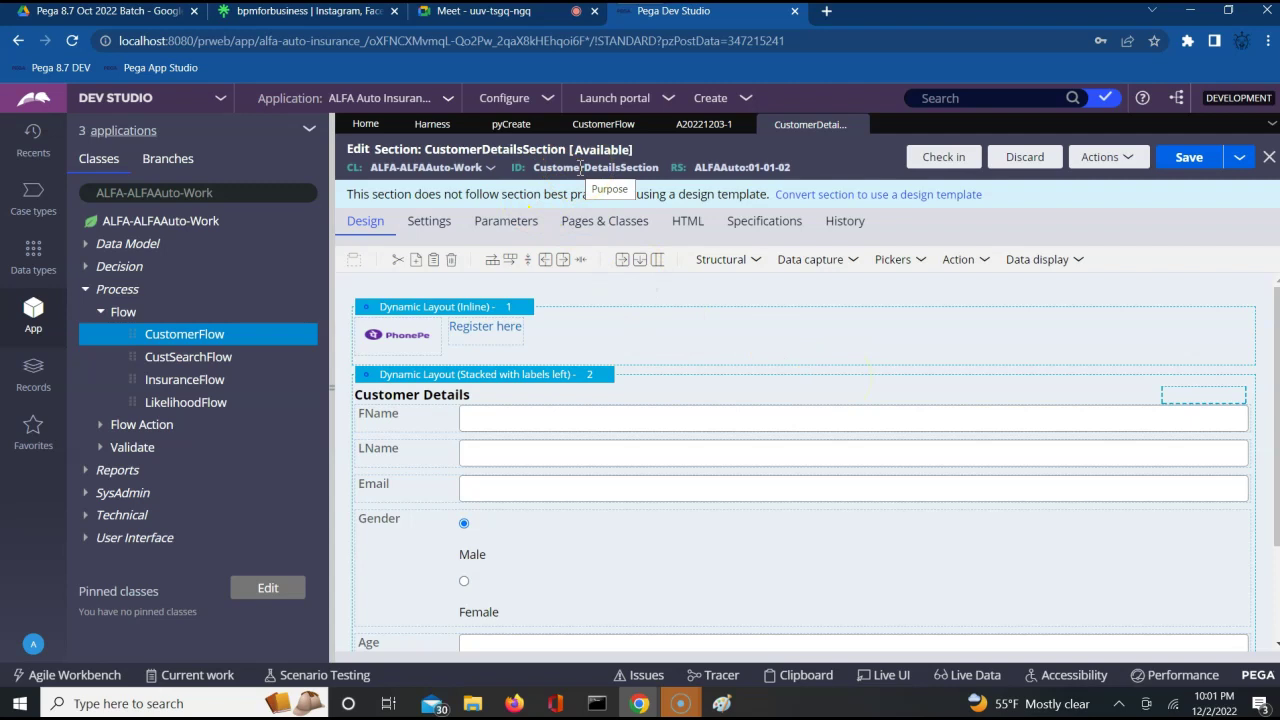
pyautogui.doubleClick(580, 168)
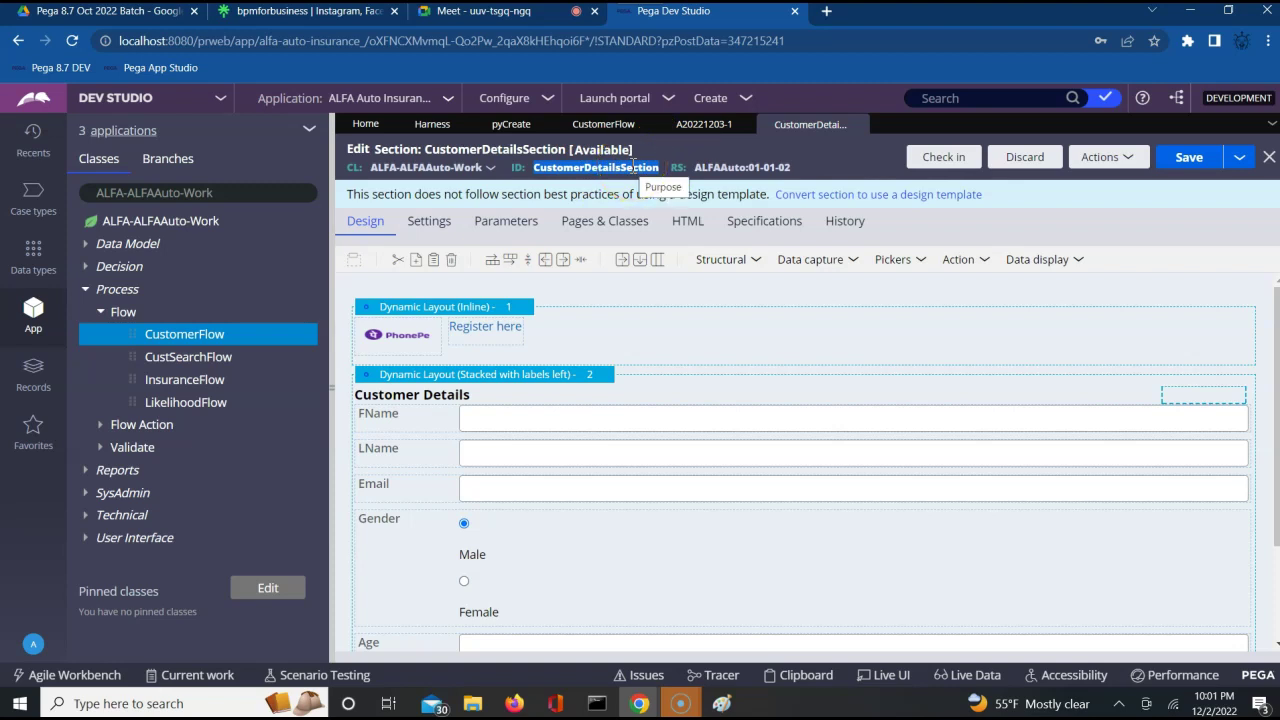
# Return to the running case and select the Age field with Live UI
pyautogui.click(692, 128)
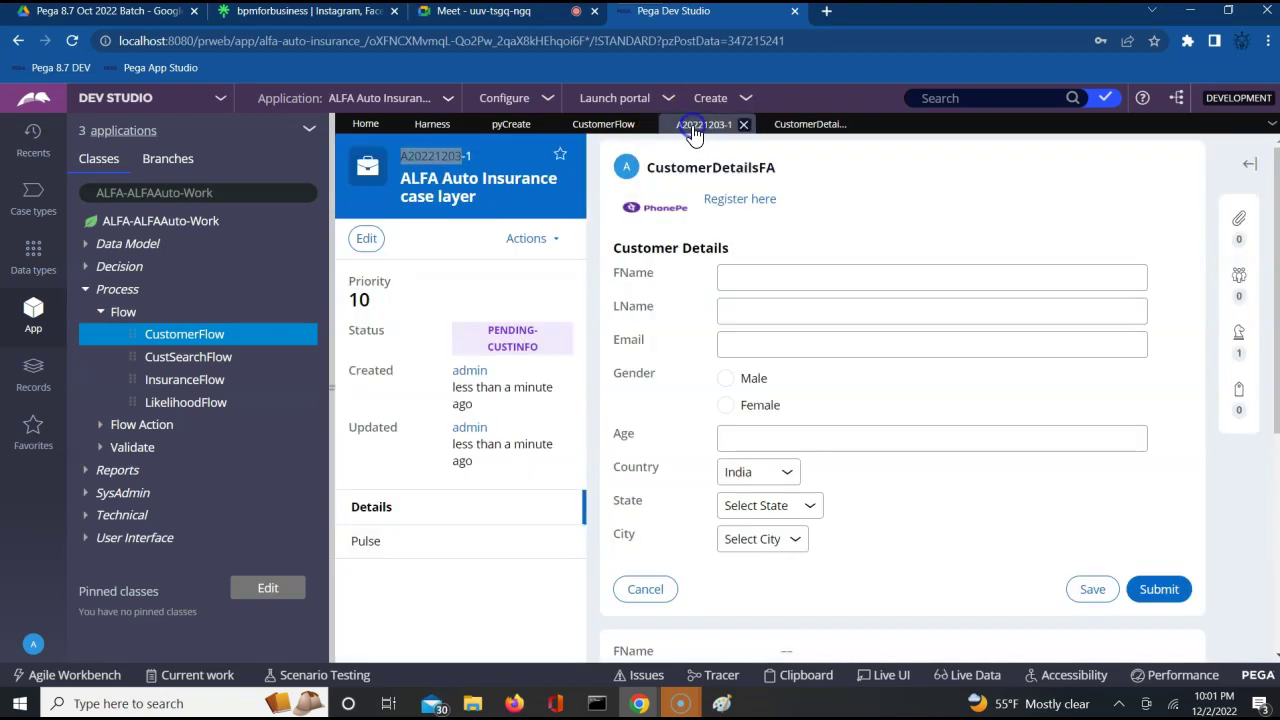
pyautogui.click(880, 680)
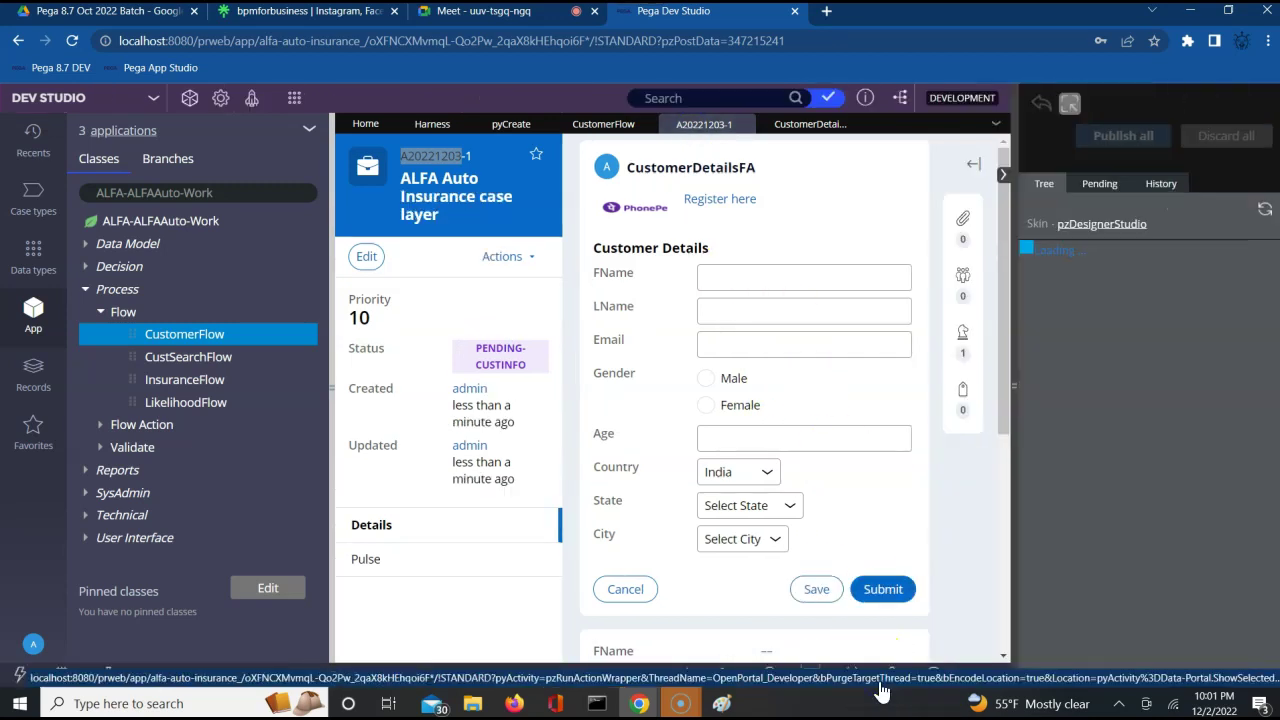
pyautogui.click(631, 424)
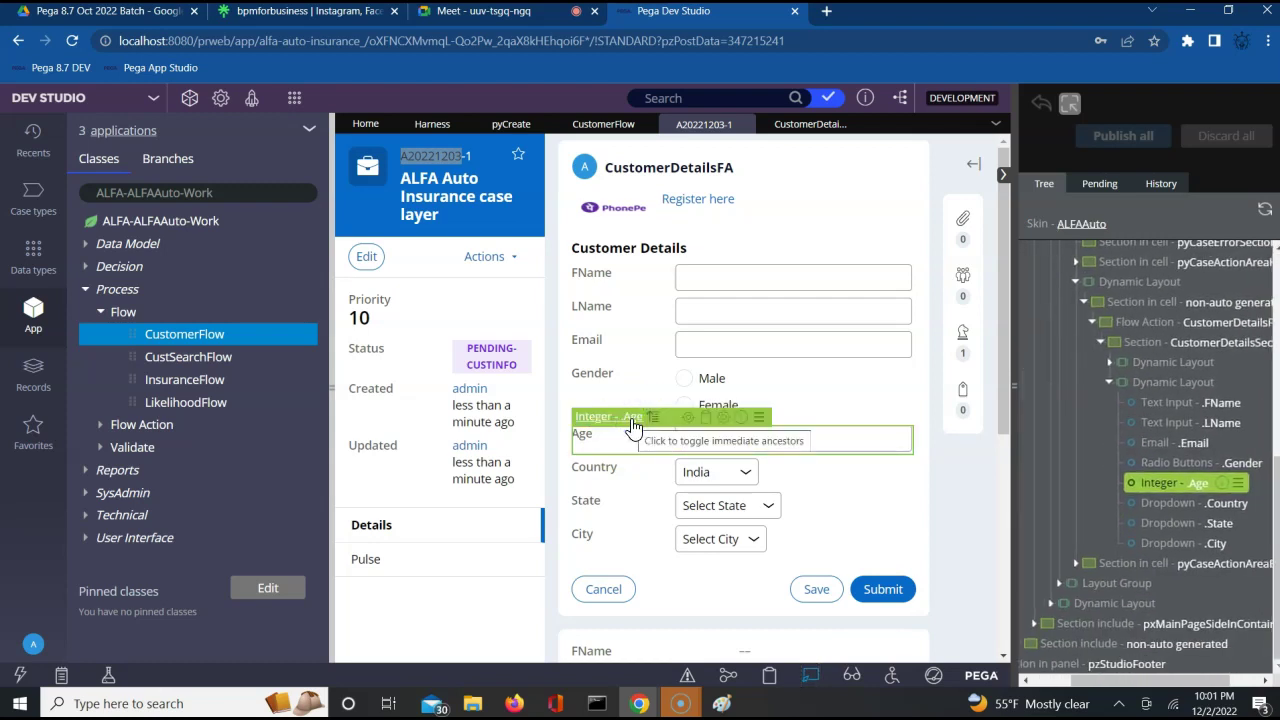
# Examine the Age field's place in the Live UI tree, collapsing and expanding the dynamic layout that holds the CustomerDetailsFA flow action
pyautogui.click(1180, 486)
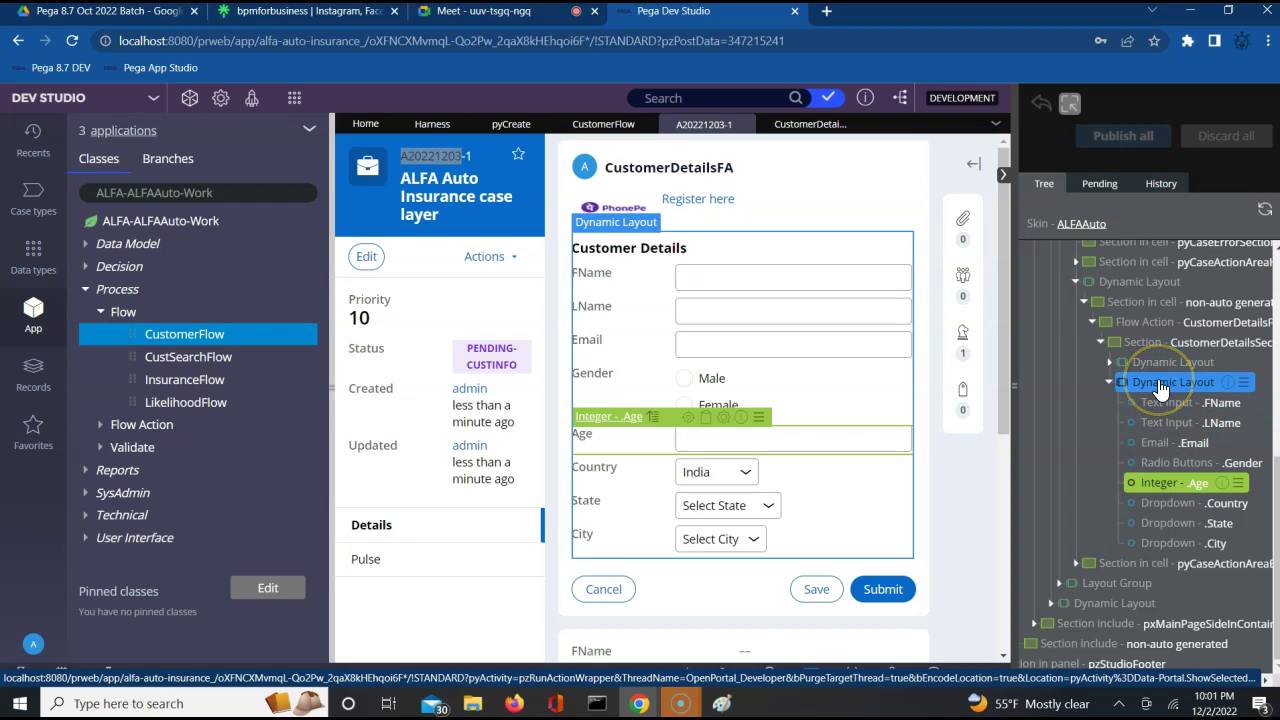
pyautogui.moveTo(1160, 390); pyautogui.dragTo(1075, 287)
pyautogui.click(1075, 283)
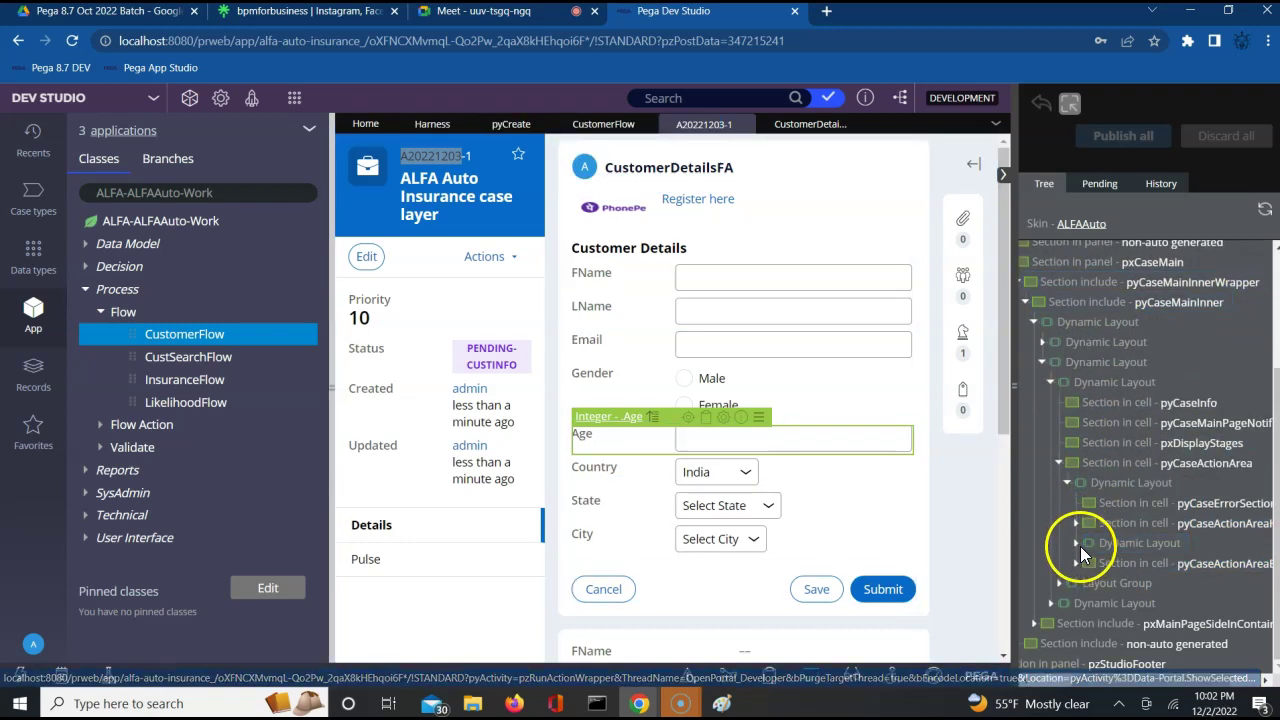
pyautogui.click(1076, 544)
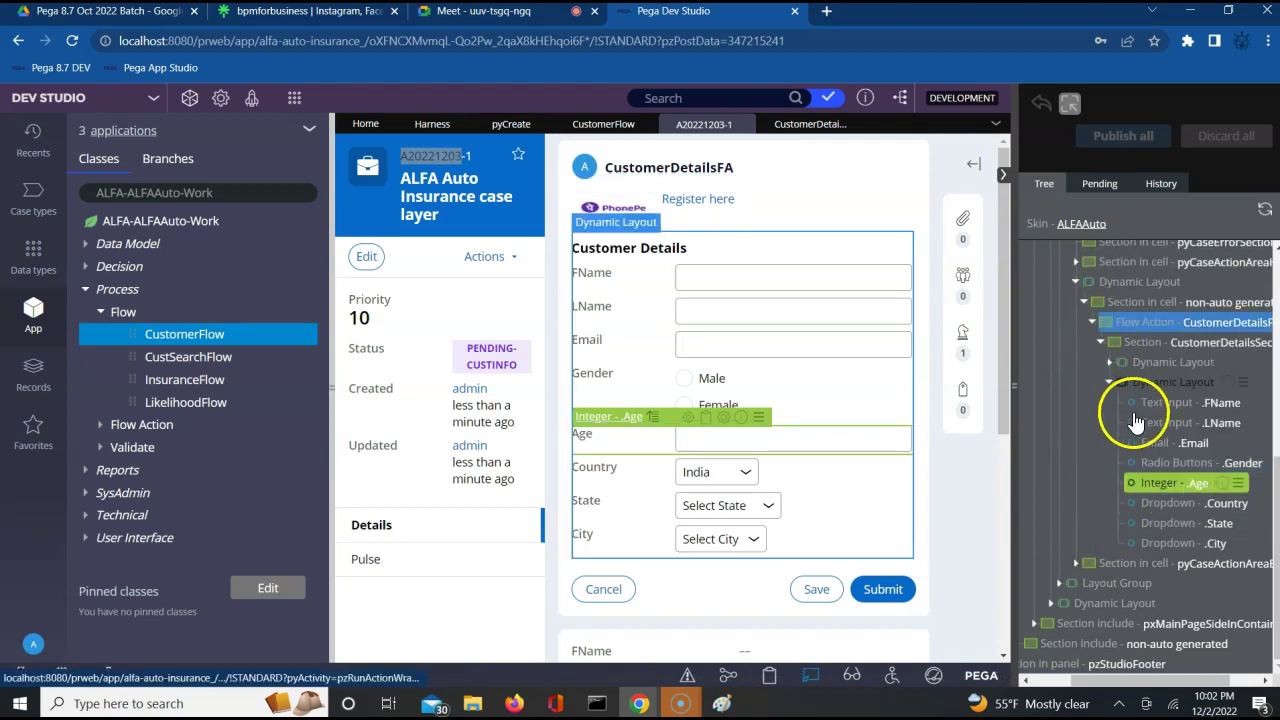
pyautogui.click(1077, 284)
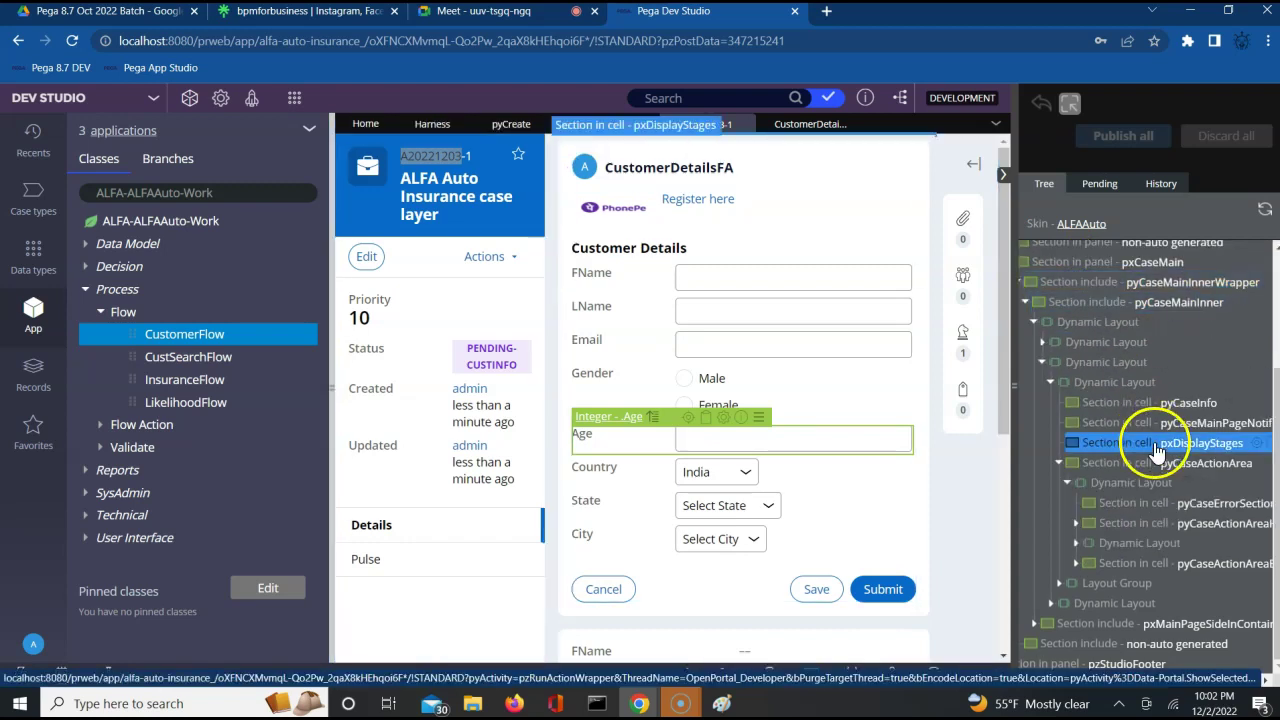
# Review the Age field's ancestors up from CustomerDetailsSection and open the Perform harness rule
pyautogui.click(650, 416)
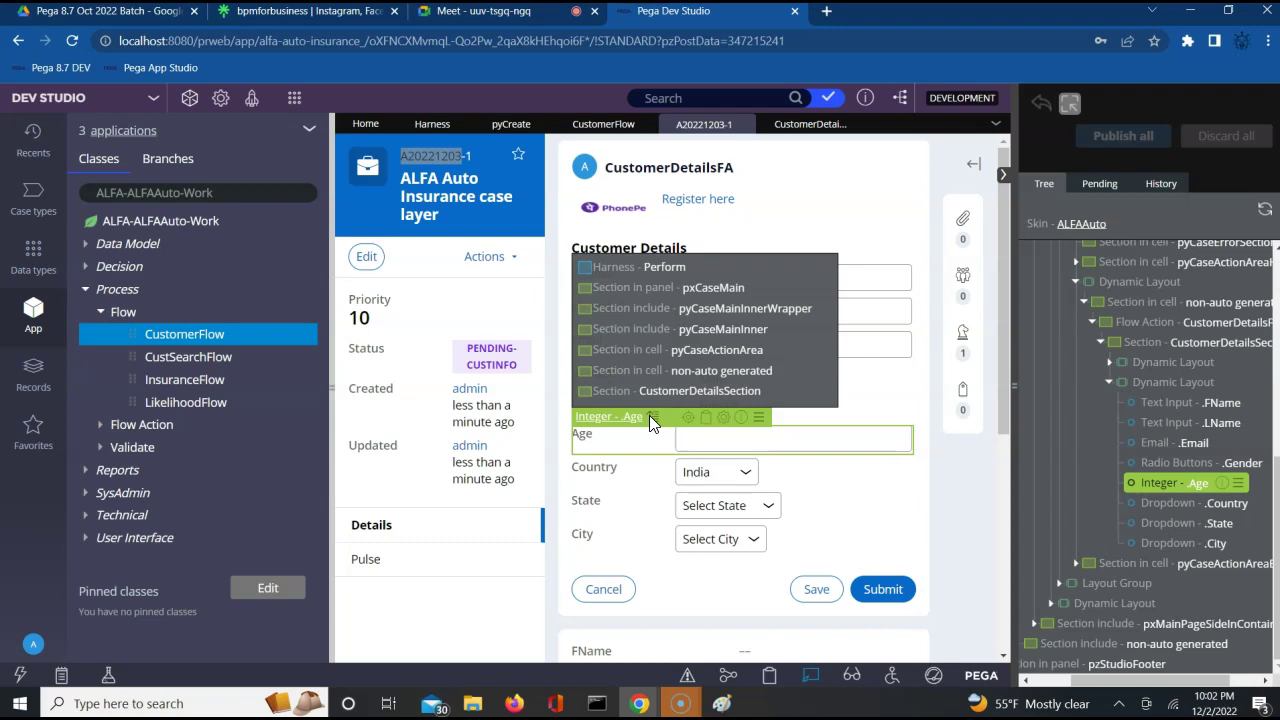
pyautogui.click(658, 379)
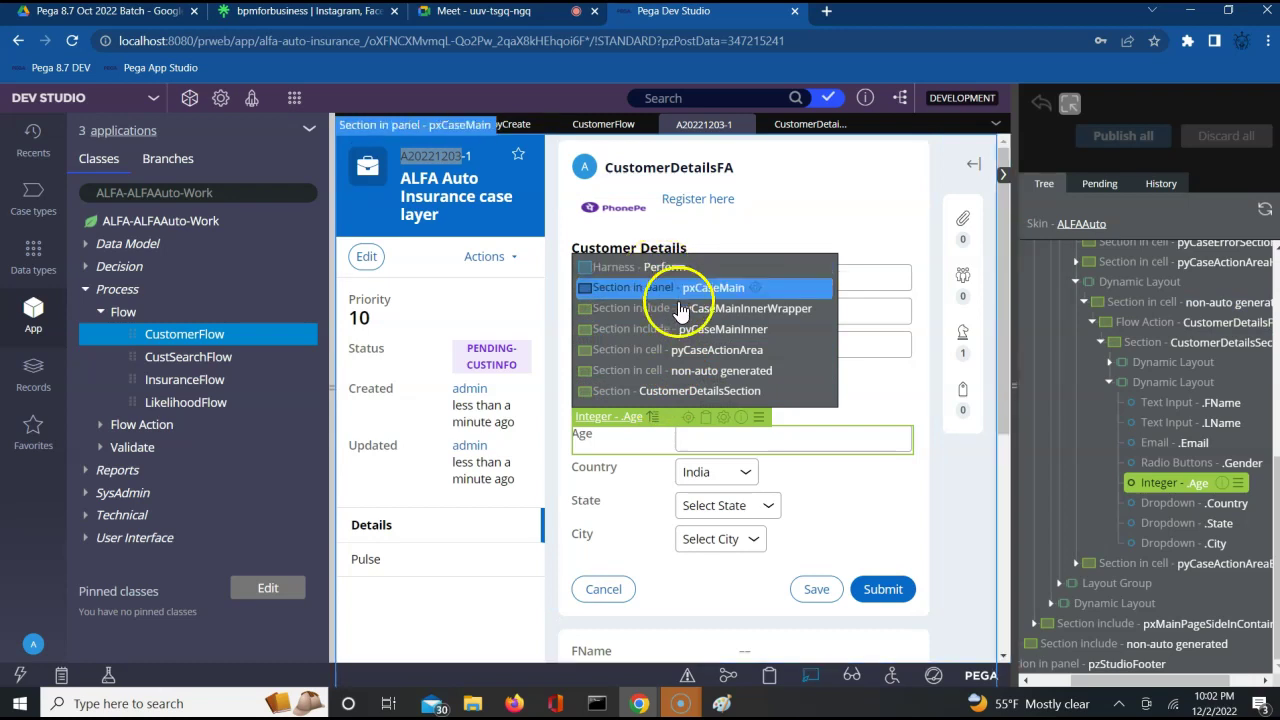
pyautogui.click(676, 397)
pyautogui.click(651, 419)
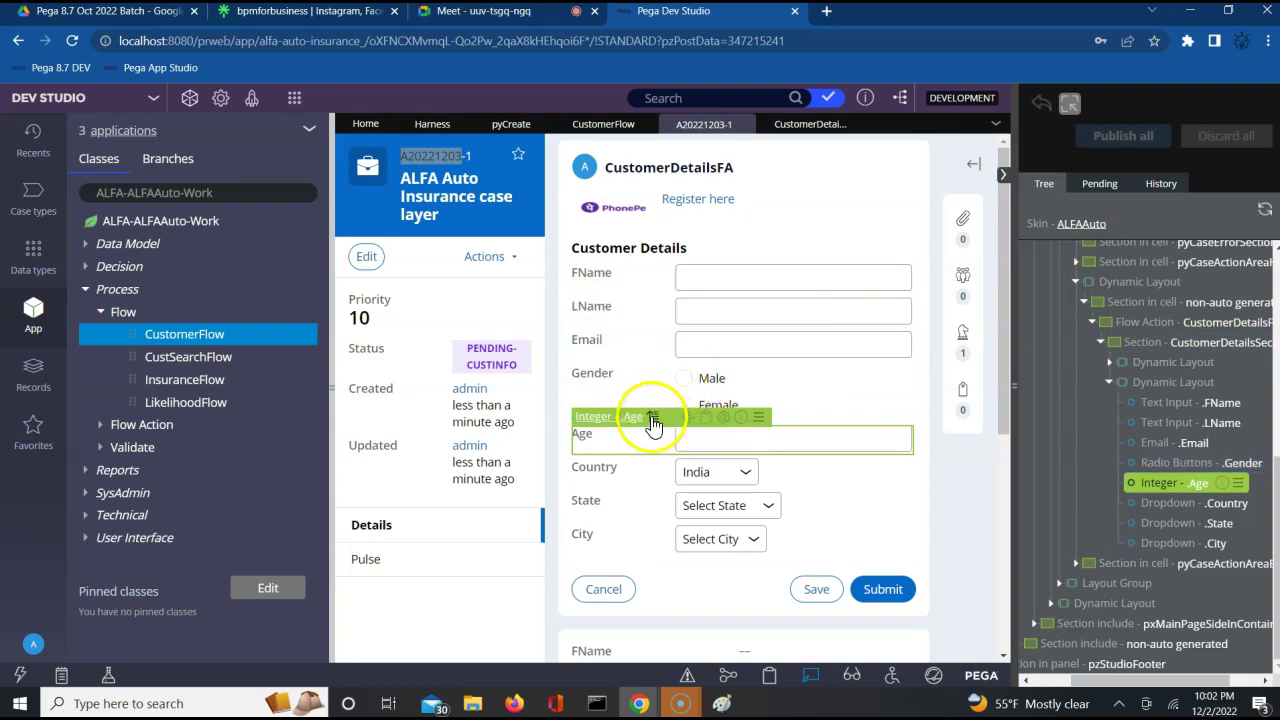
pyautogui.moveTo(648, 414)
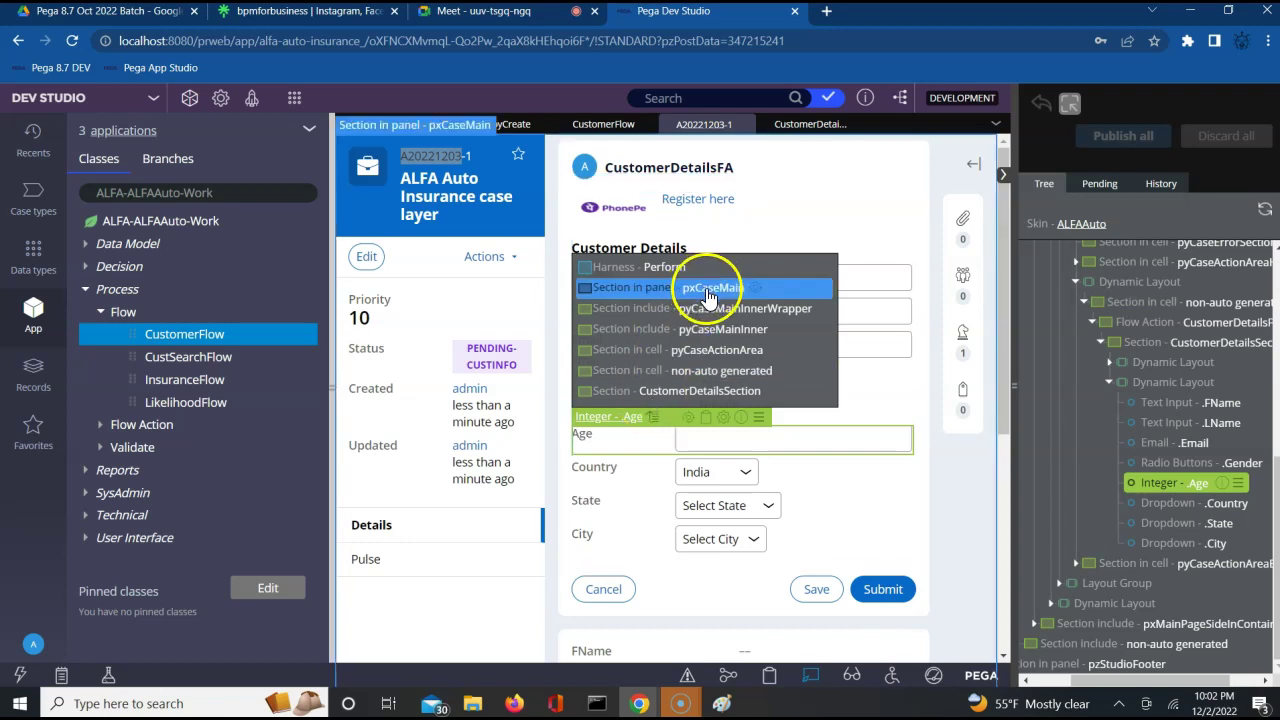
pyautogui.click(750, 349)
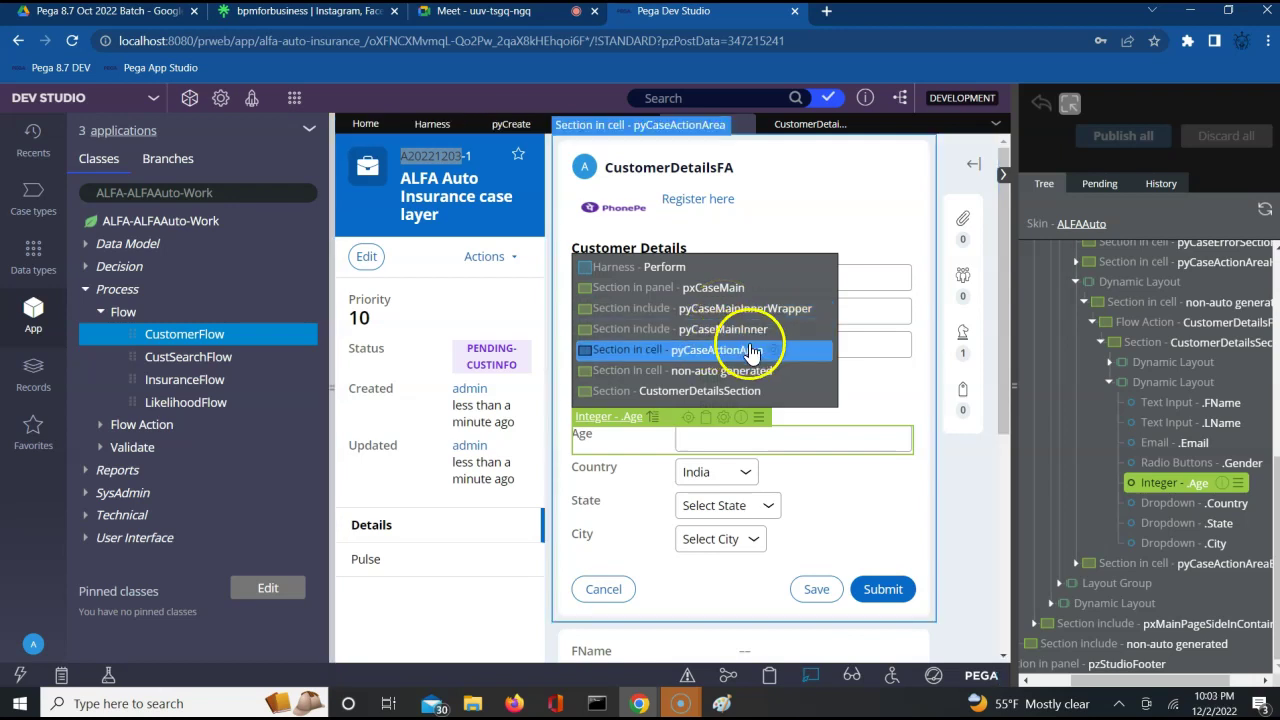
pyautogui.click(725, 371)
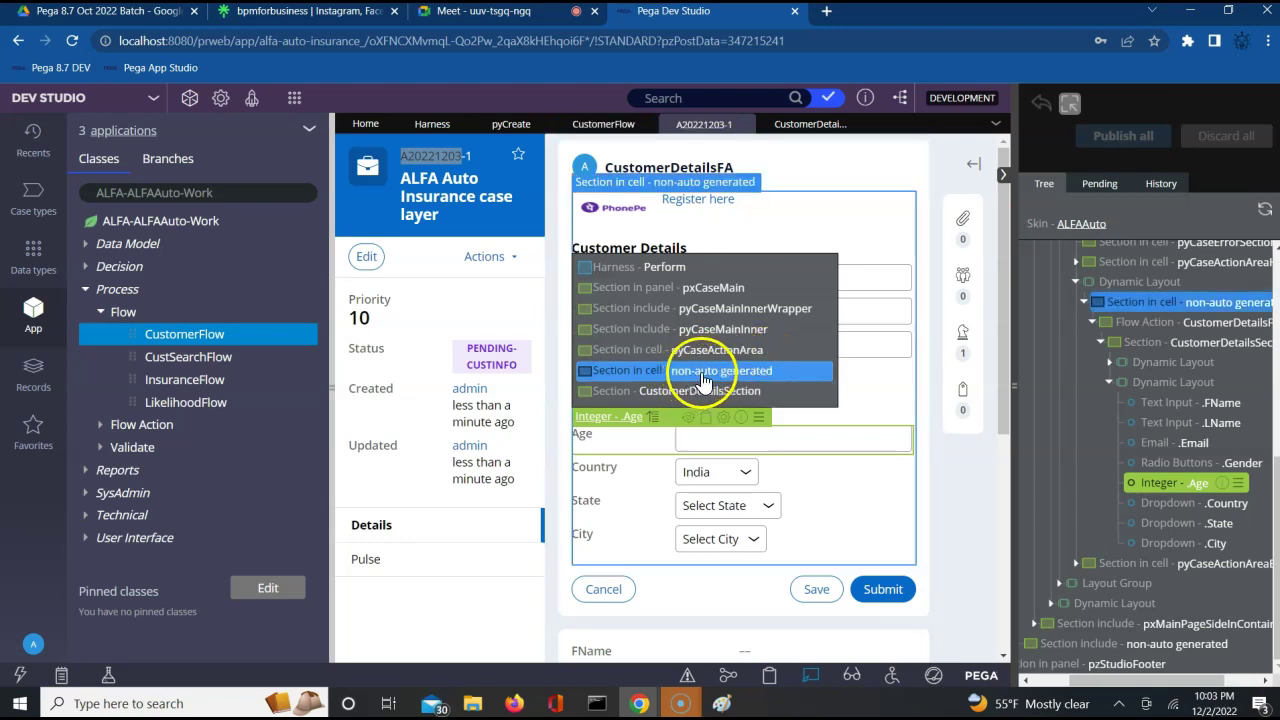
pyautogui.click(745, 391)
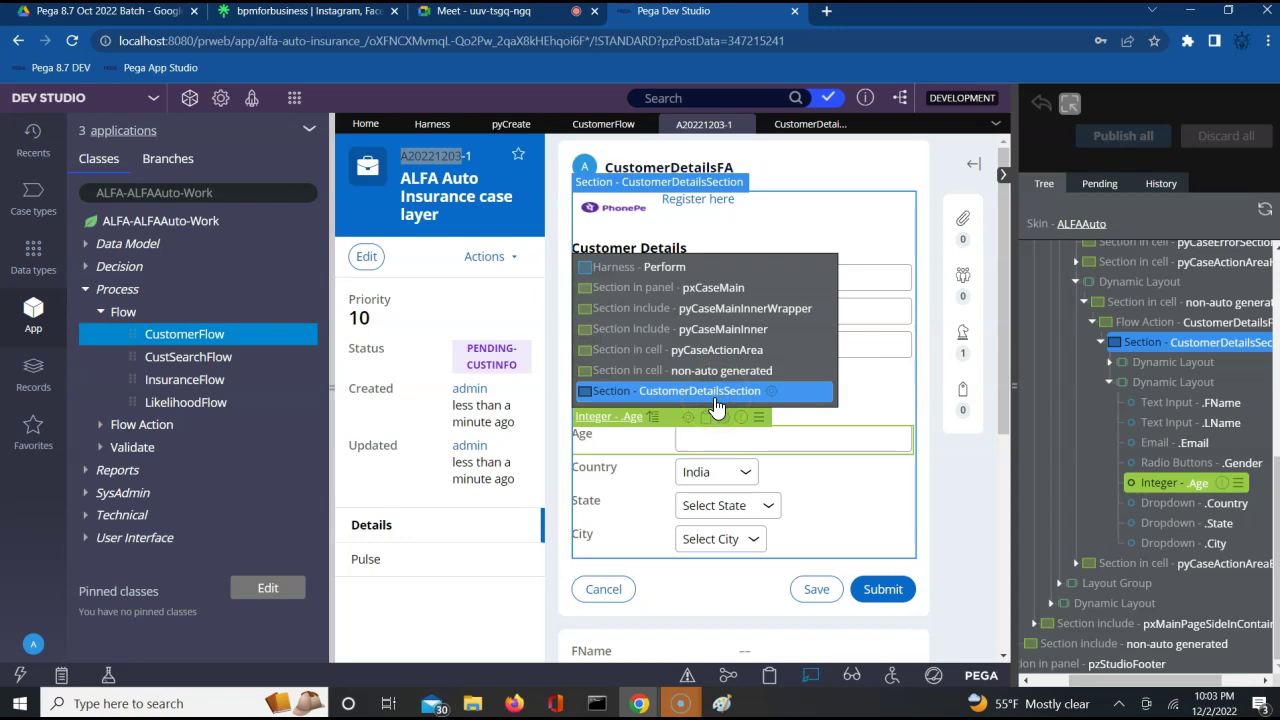
pyautogui.click(699, 272)
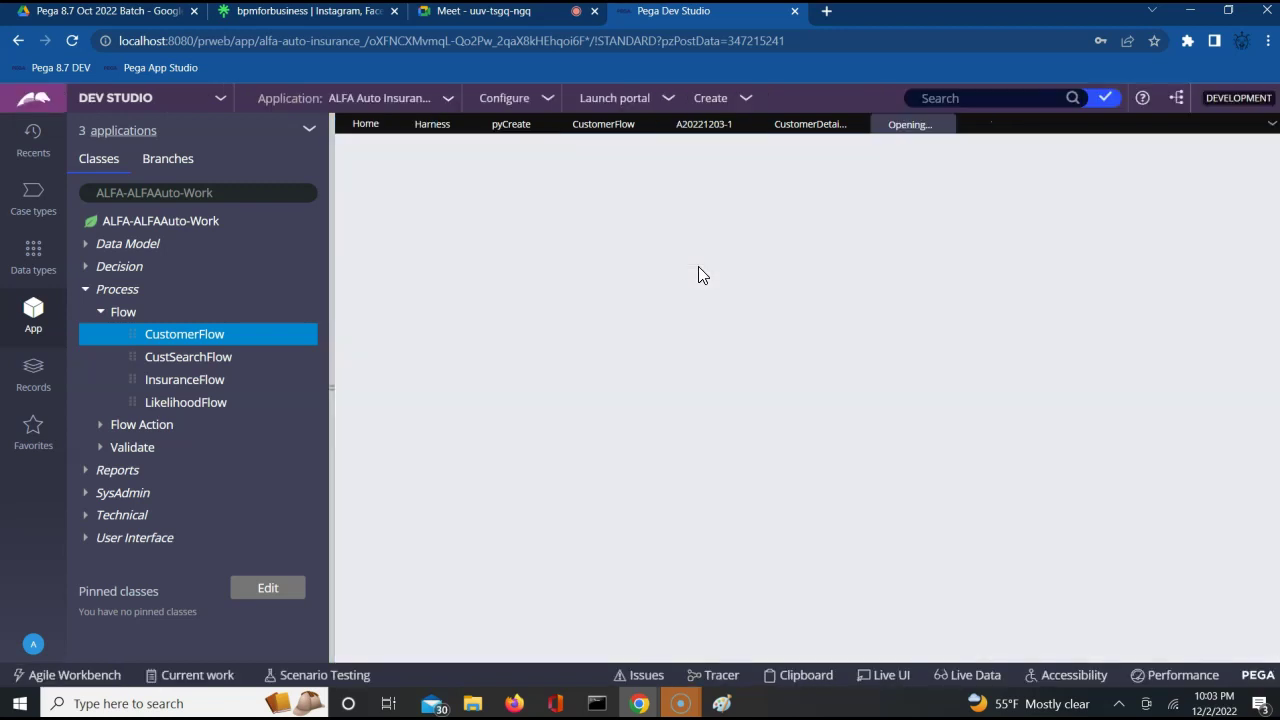
# Compare the Perform harness with the Google document notes, highlight the "Before WO displayed - New Harness" item, and return to Dev Studio
pyautogui.hotkey('alt', 'Tab')
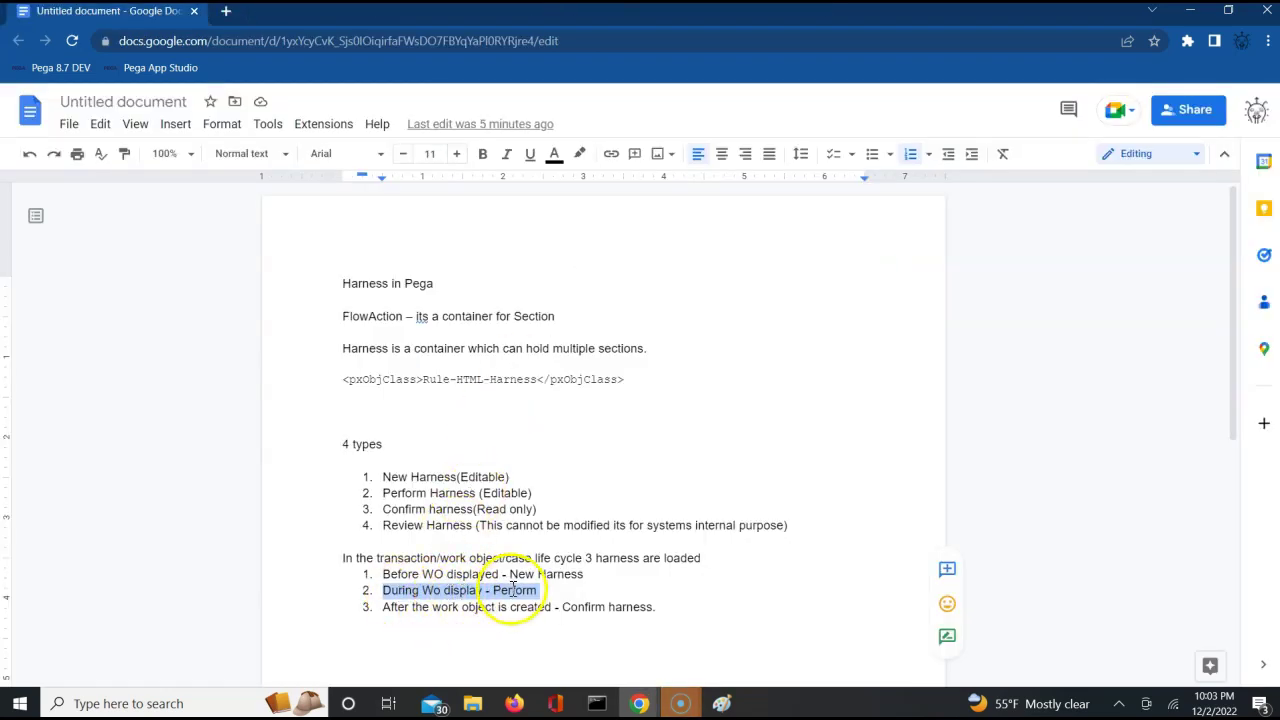
pyautogui.hotkey('alt', 'Tab')
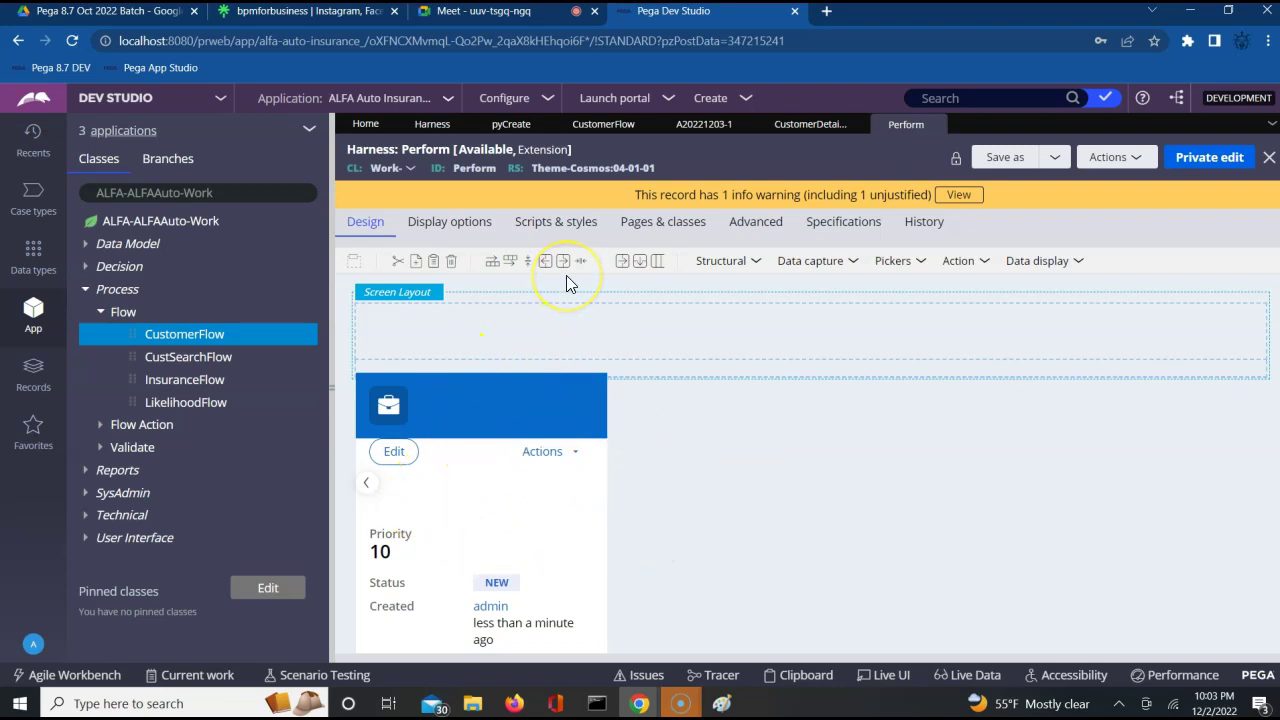
pyautogui.hotkey('alt', 'Tab')
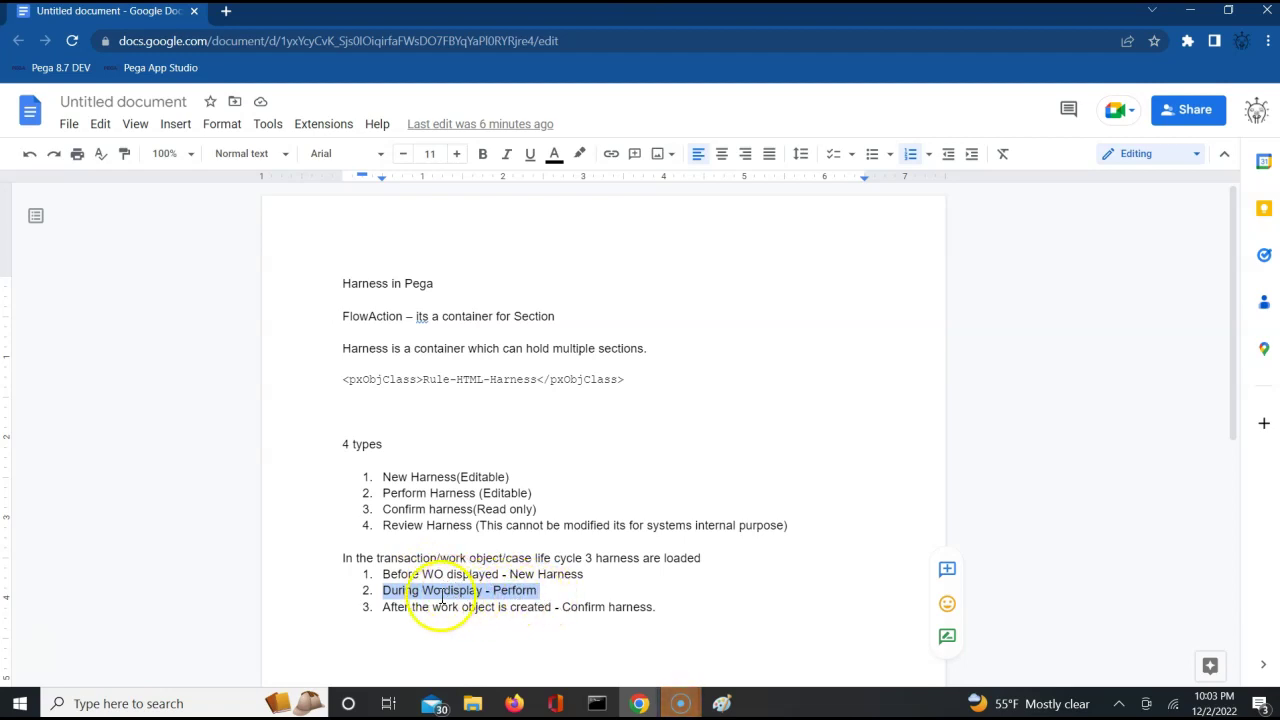
pyautogui.tripleClick(545, 578)
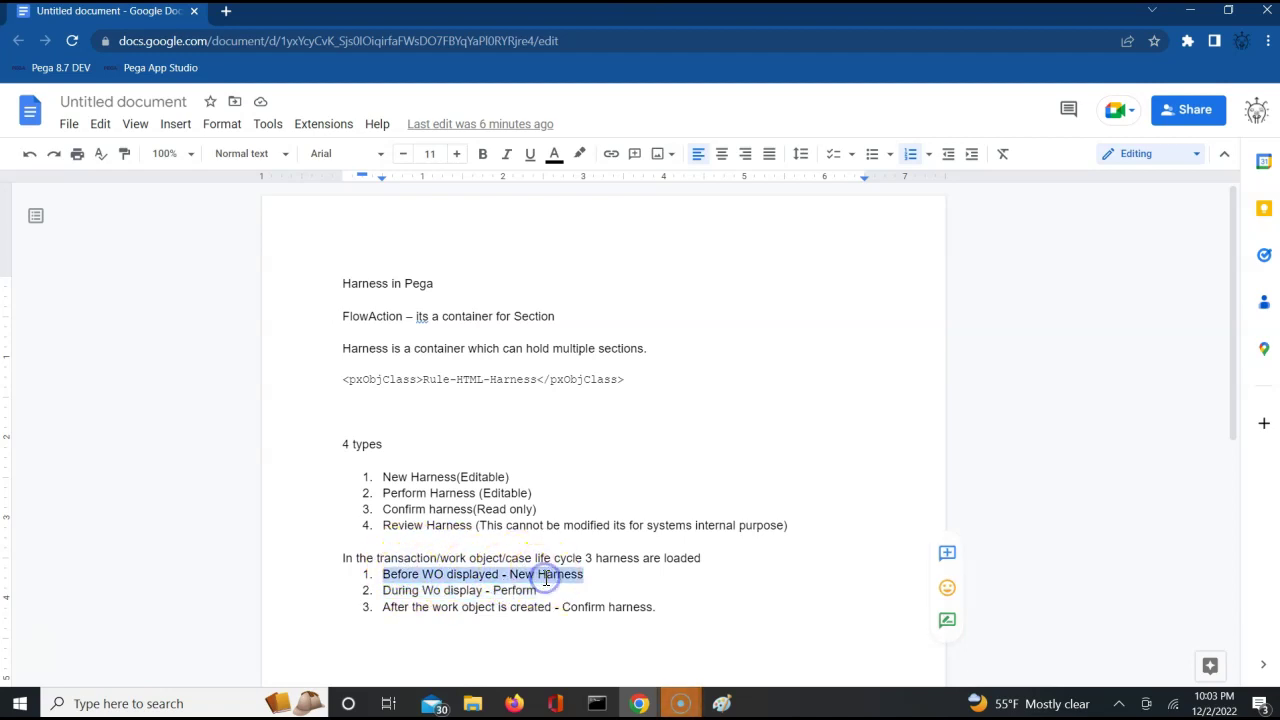
pyautogui.hotkey('alt', 'Tab')
pyautogui.hotkey('alt', 'Tab')
pyautogui.hotkey('alt', 'Tab')
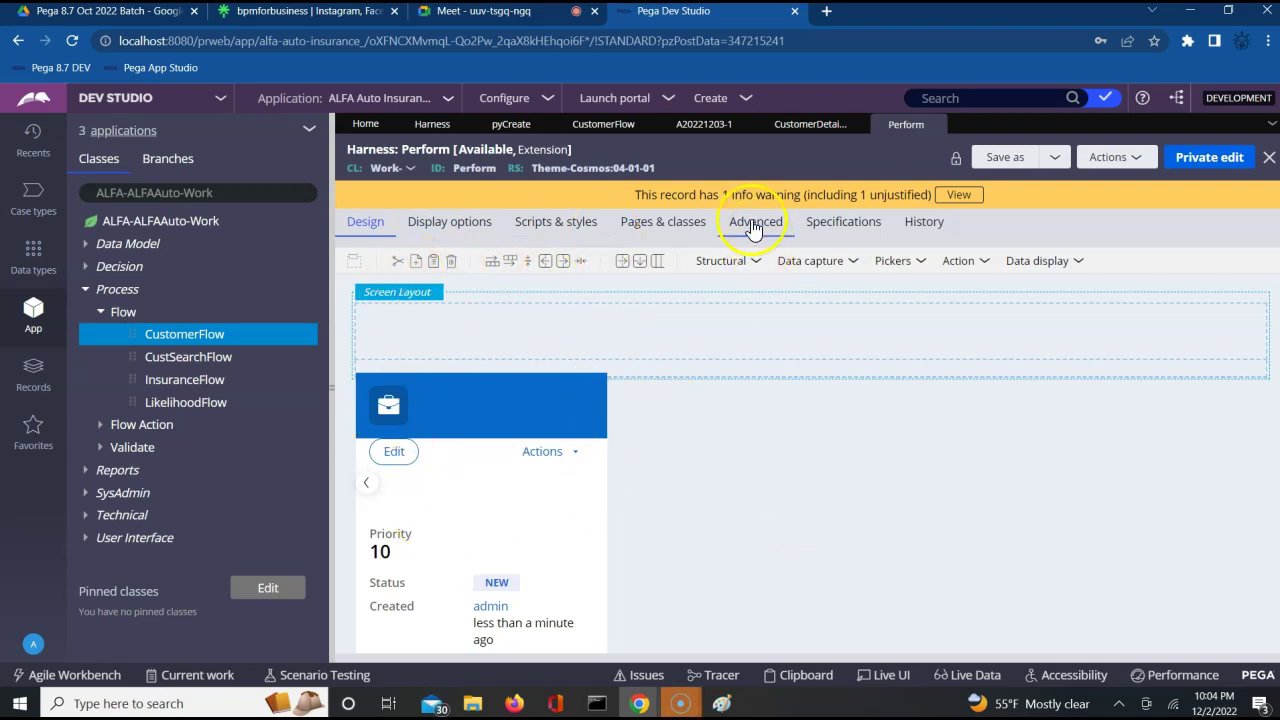
# Return to the running case and trace the City dropdown's ancestors up to the Perform harness with Live UI
pyautogui.click(711, 128)
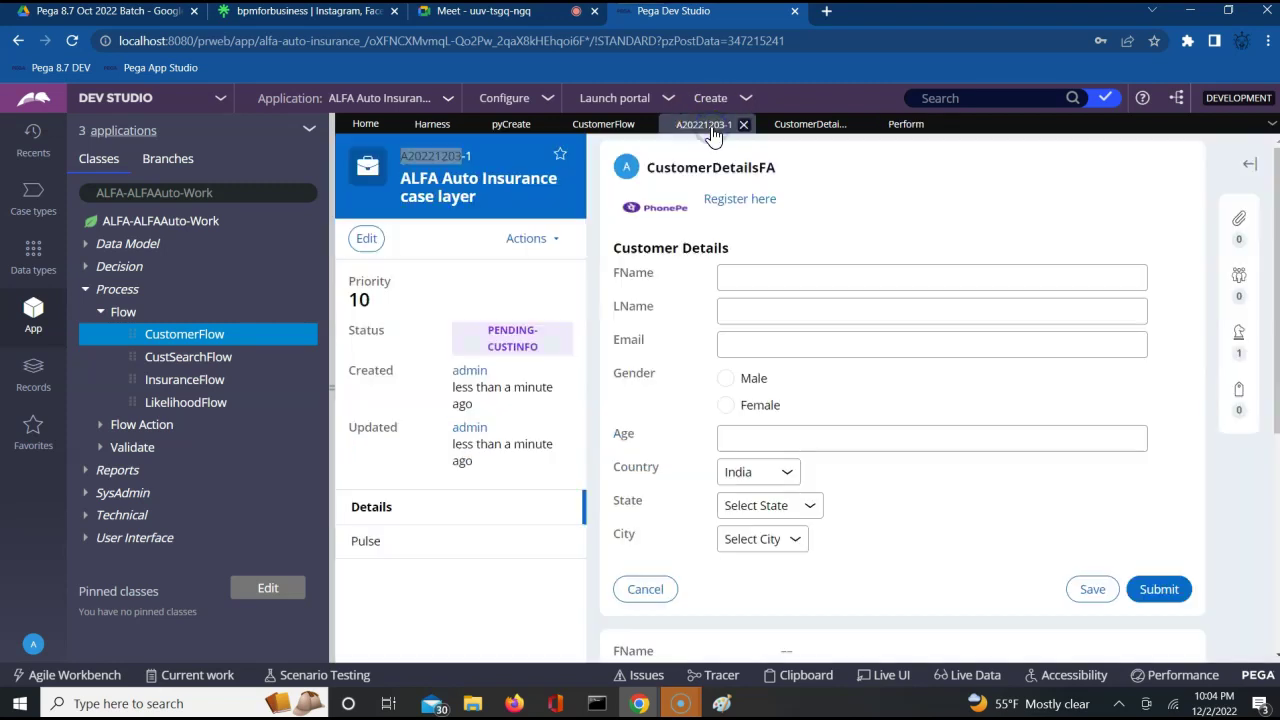
pyautogui.click(884, 676)
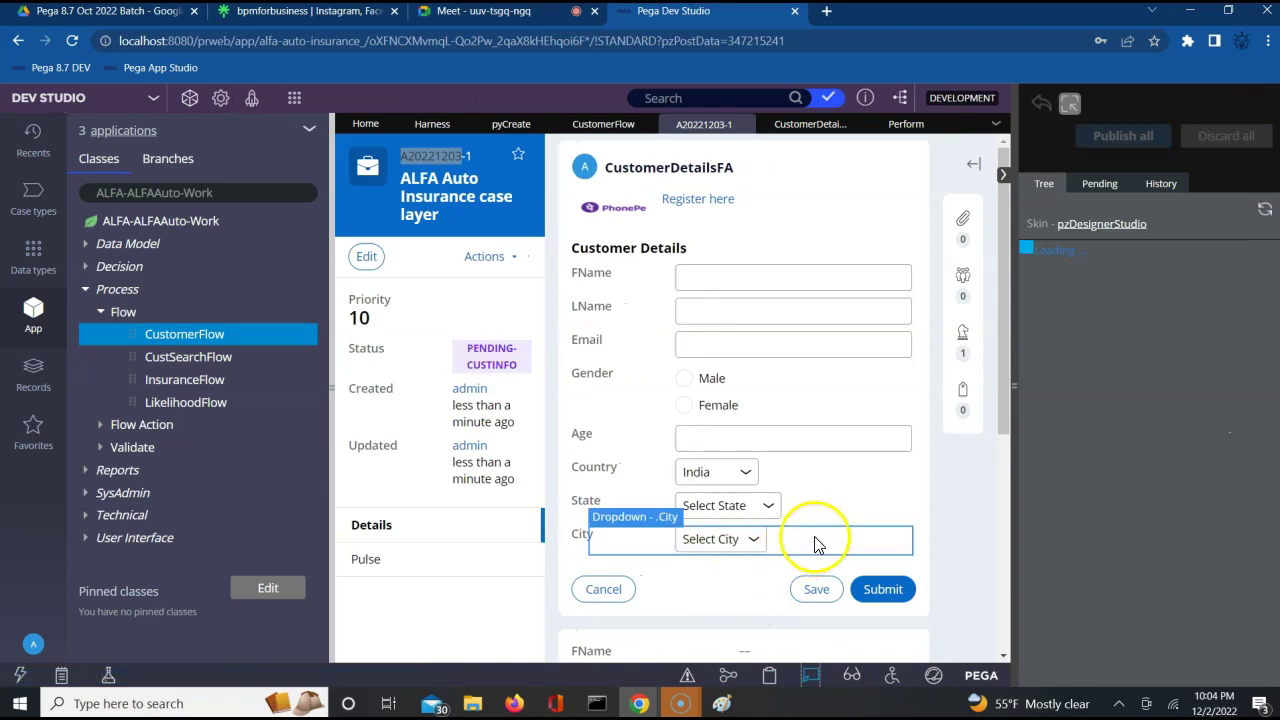
pyautogui.click(814, 541)
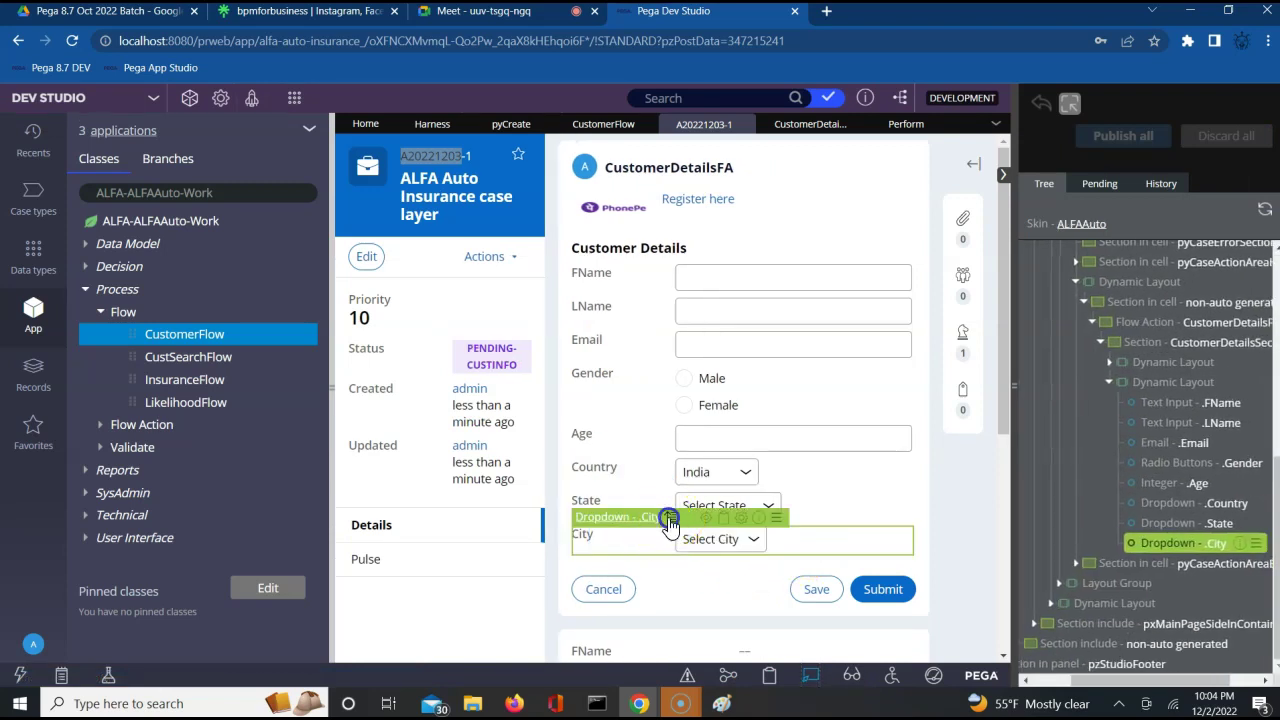
pyautogui.click(669, 517)
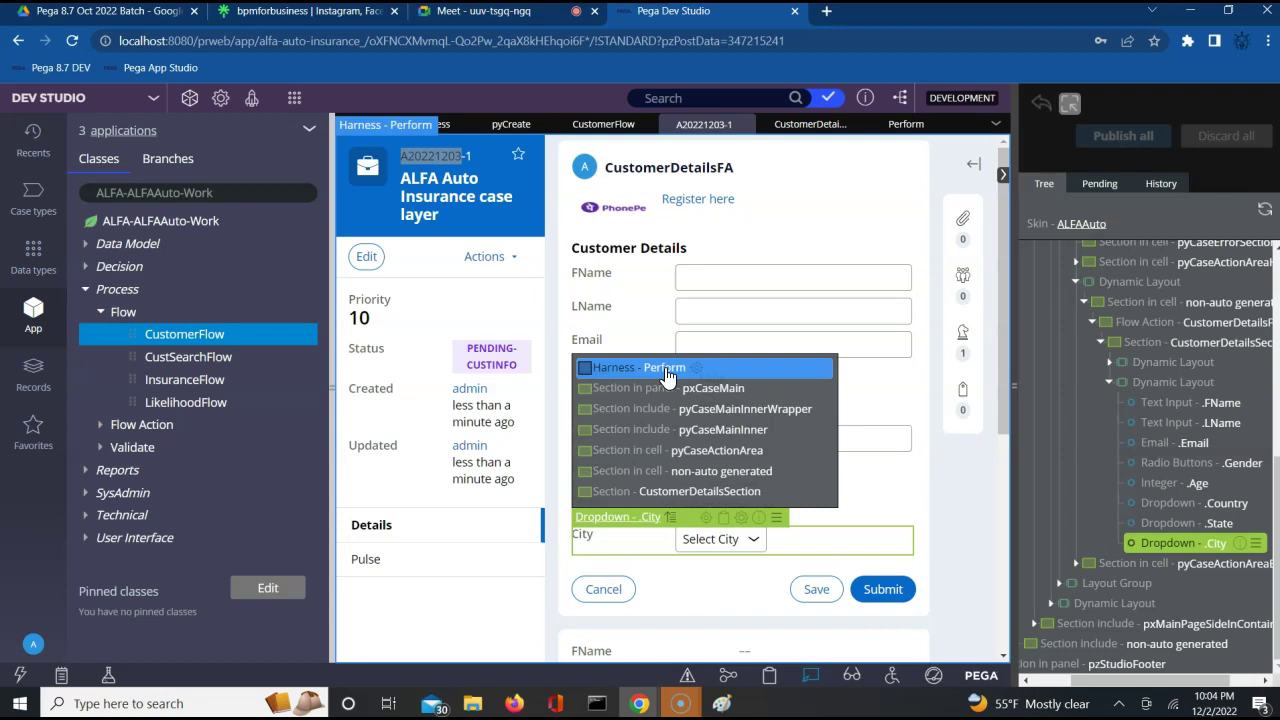
# Select the Submit button with Live UI, review its ancestors, and view its general cell properties
pyautogui.click(895, 591)
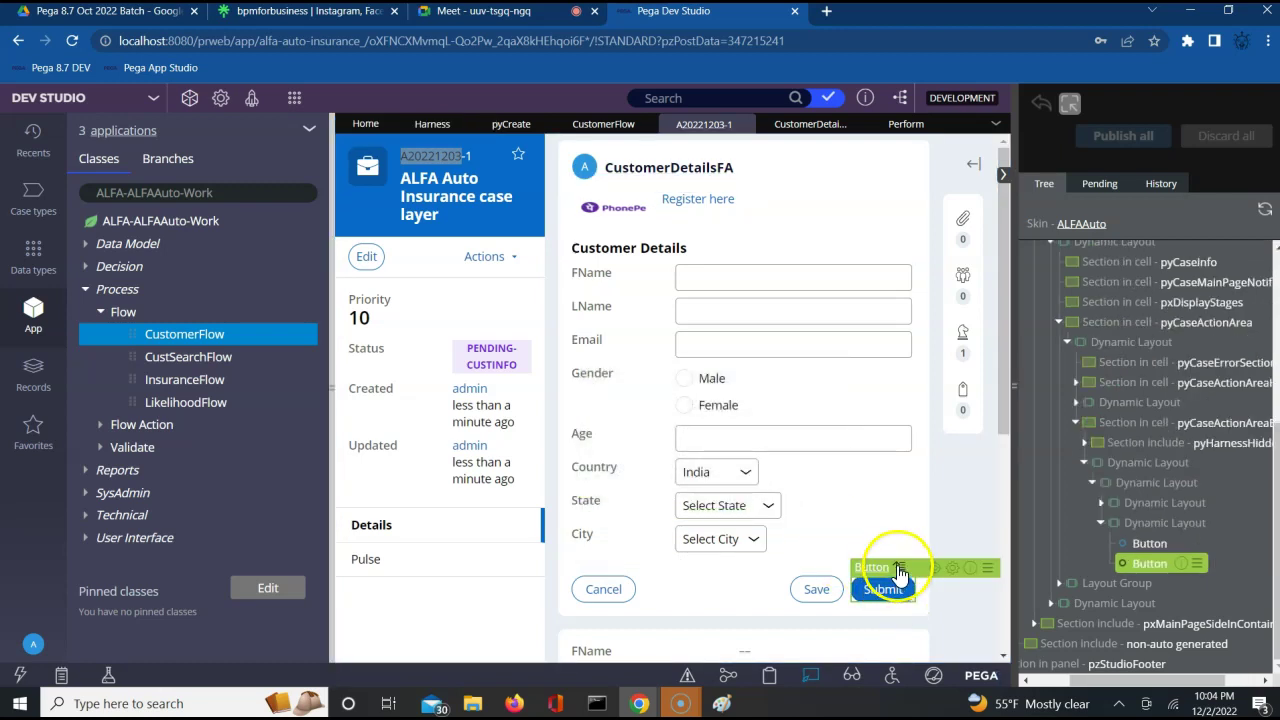
pyautogui.moveTo(897, 569)
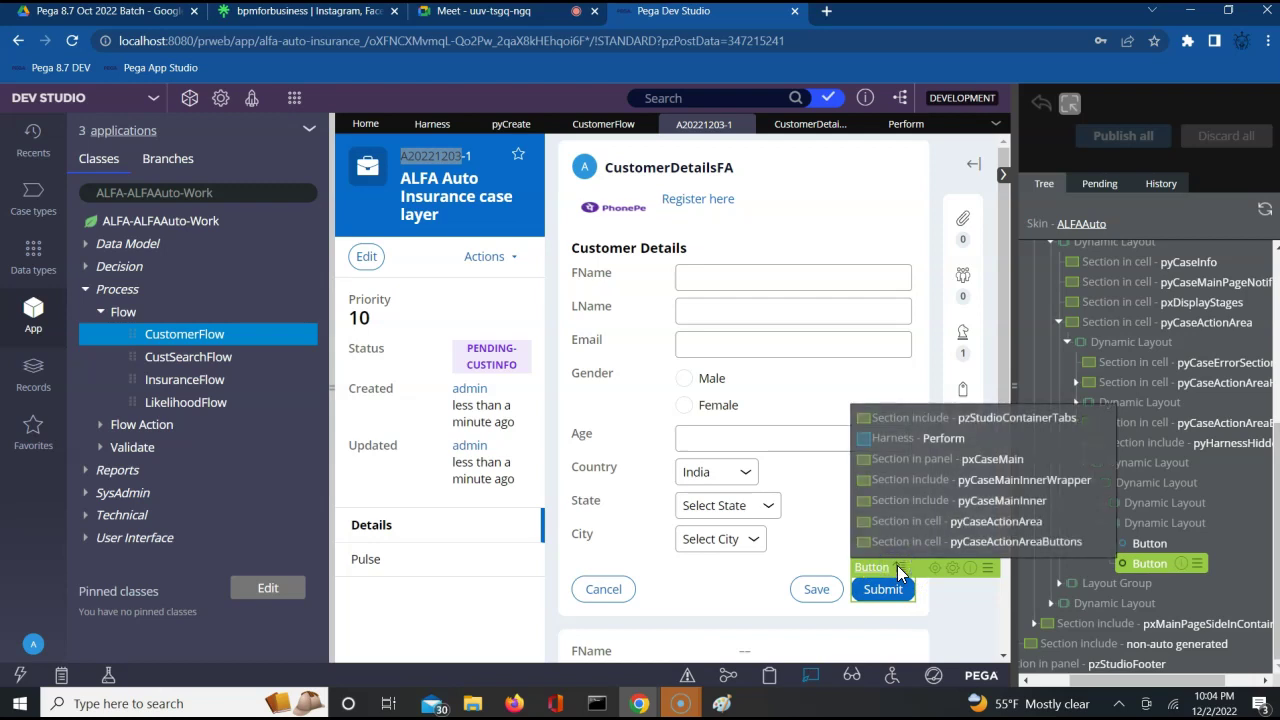
pyautogui.click(953, 568)
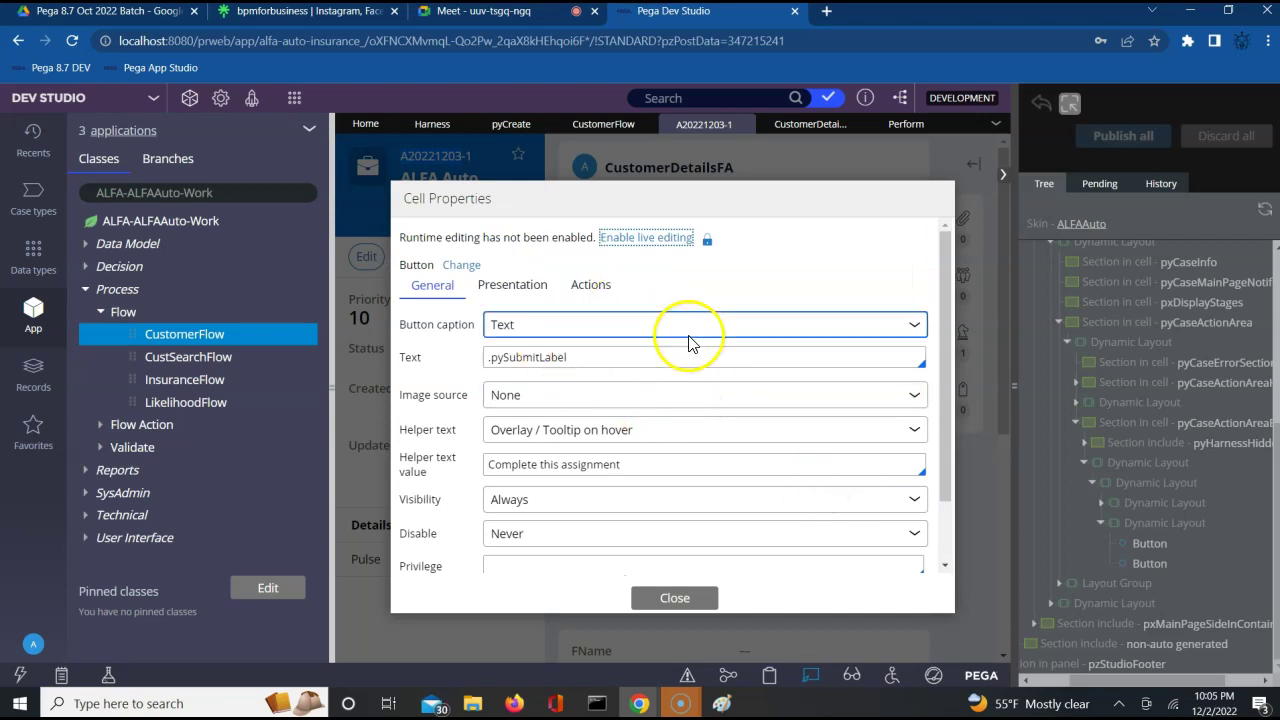
pyautogui.click(944, 566)
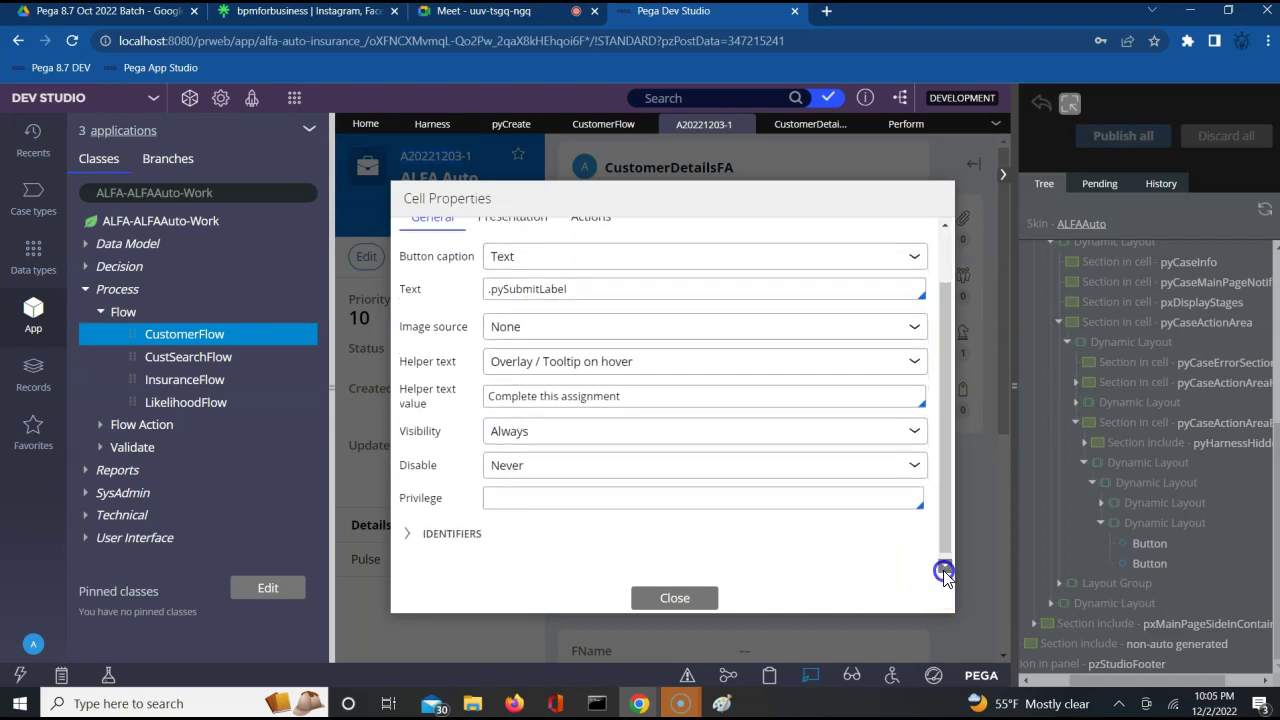
pyautogui.click(690, 600)
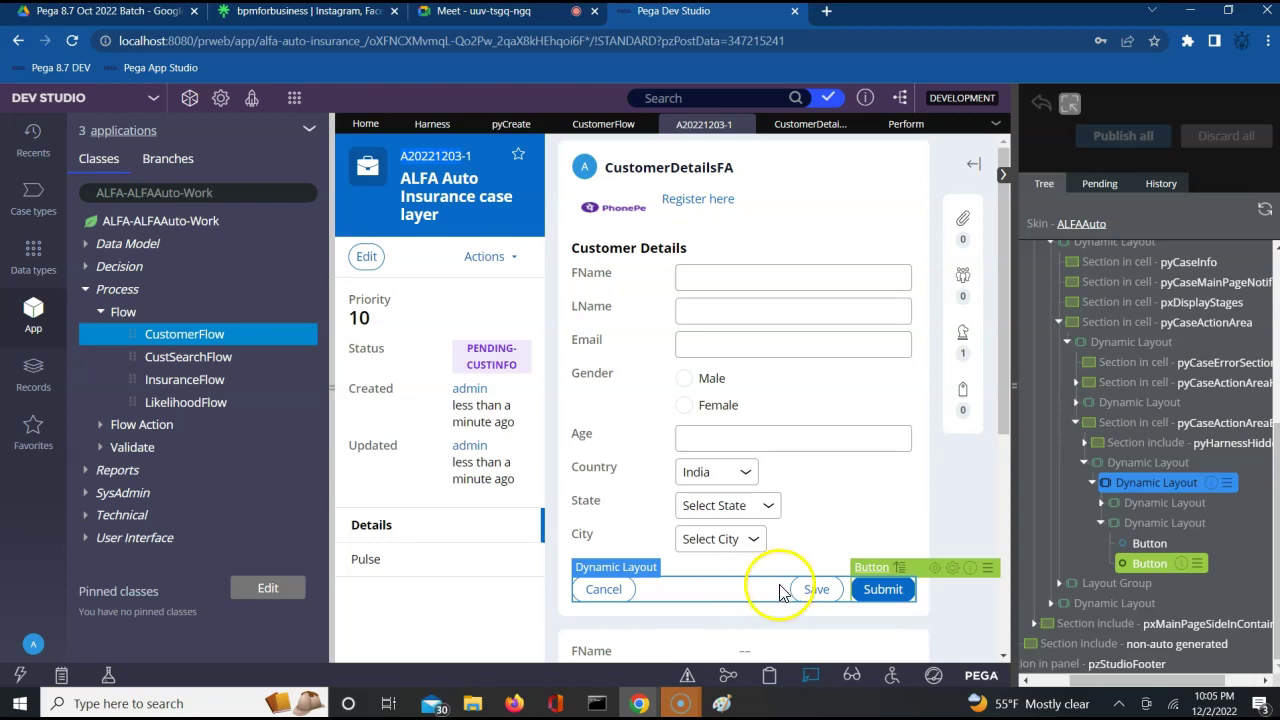
# Recheck the Submit button's ancestor list beside the Save button and turn off Live UI
pyautogui.click(814, 582)
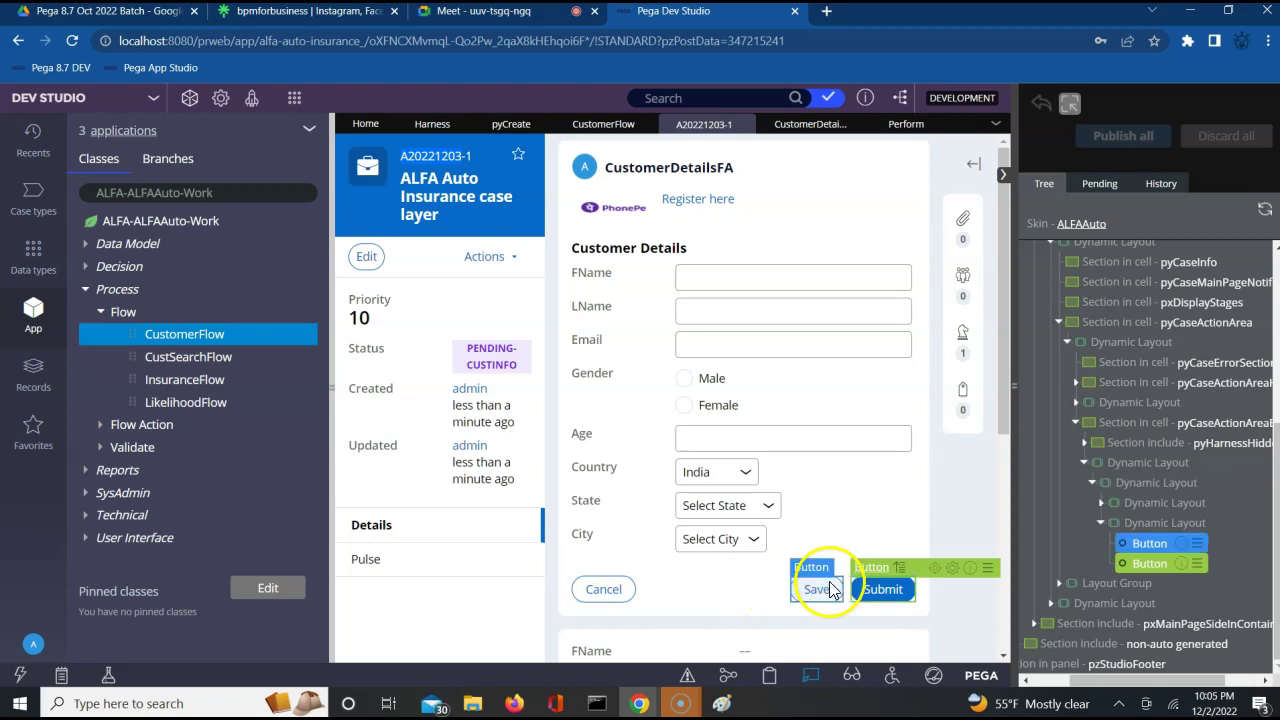
pyautogui.click(897, 568)
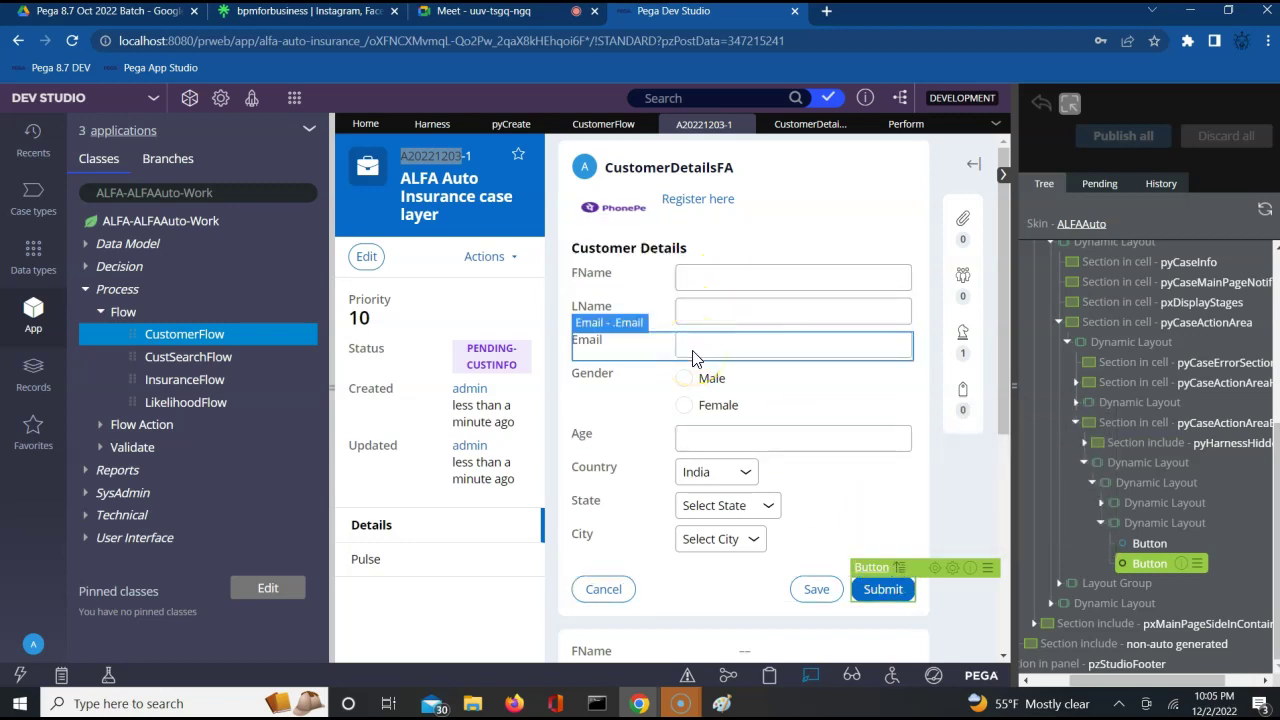
pyautogui.click(900, 569)
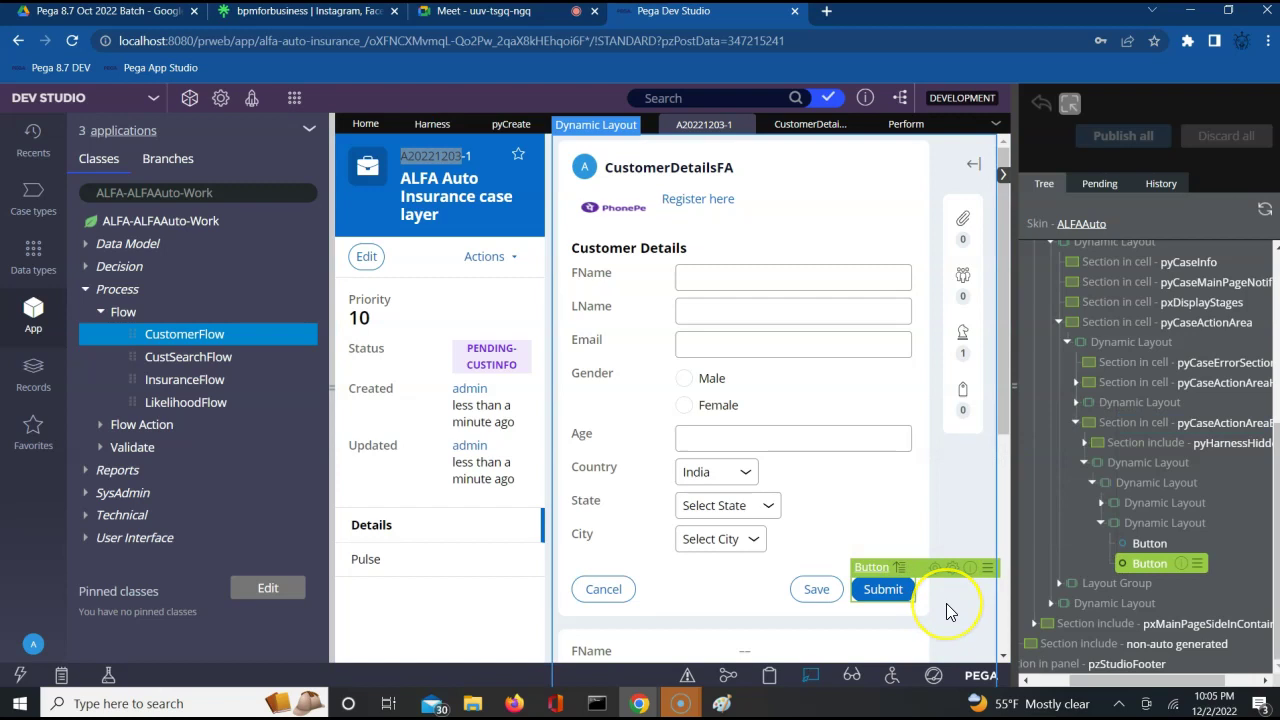
pyautogui.click(852, 676)
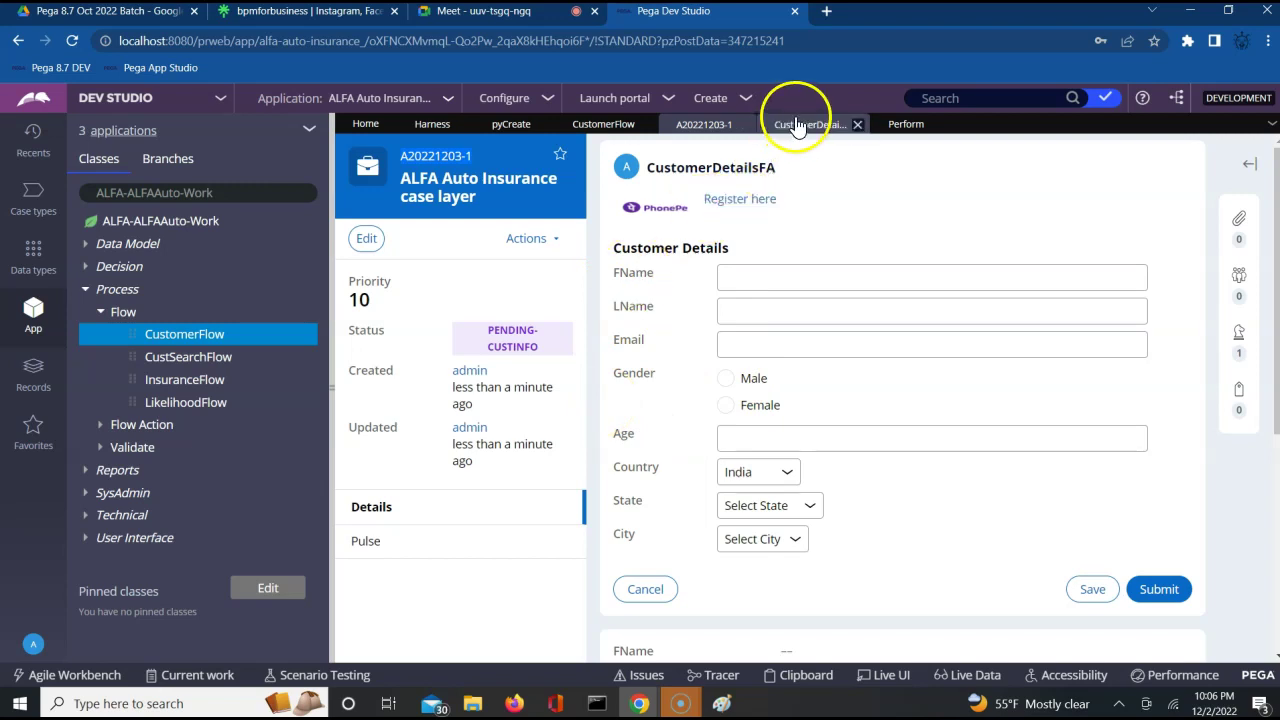
# Review the start settings and case creation settings in CustomerFlow's process configuration
pyautogui.click(618, 128)
pyautogui.click(695, 224)
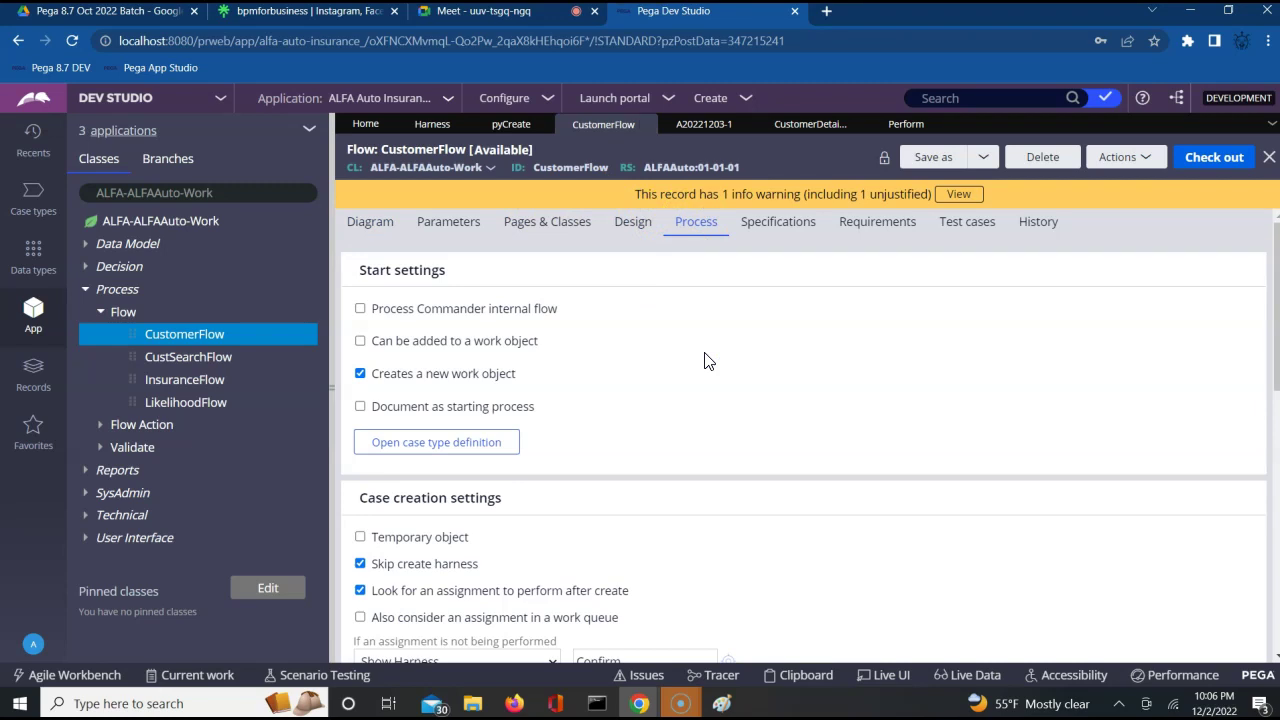
pyautogui.scroll(-3, 705, 360)
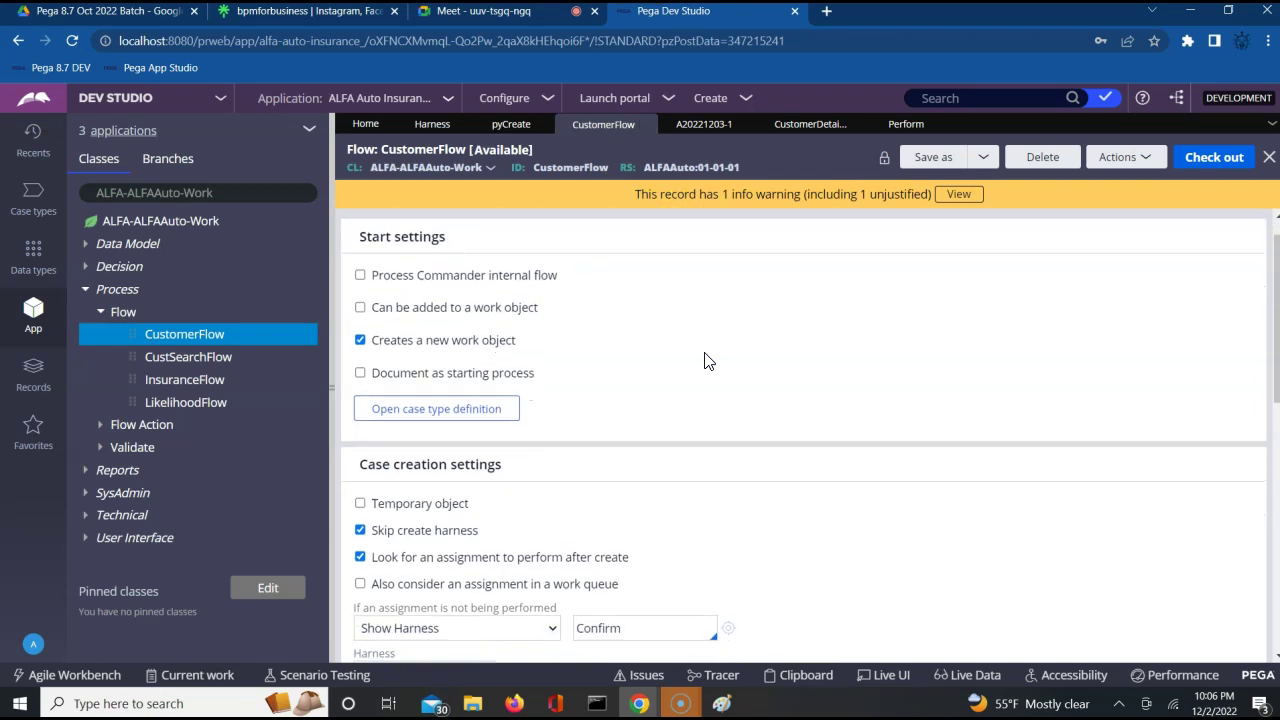
pyautogui.scroll(-1, 705, 360)
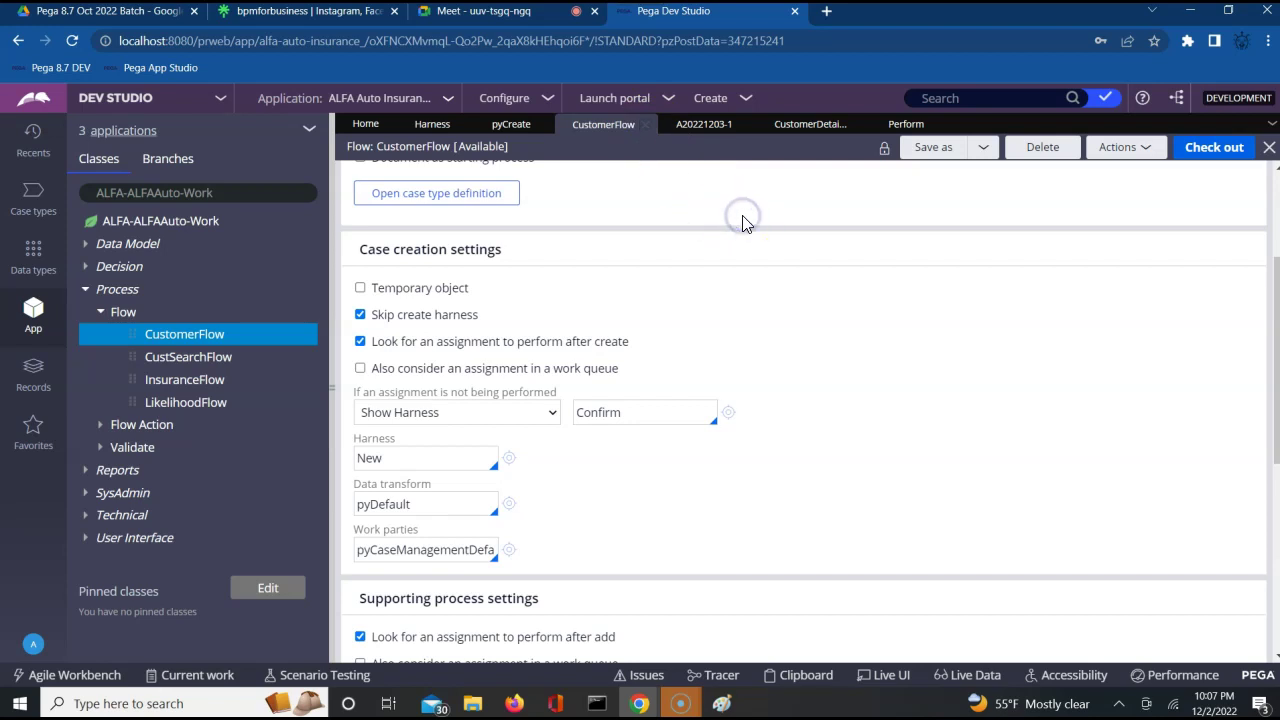
pyautogui.scroll(2, 740, 218)
pyautogui.scroll(3, 742, 223)
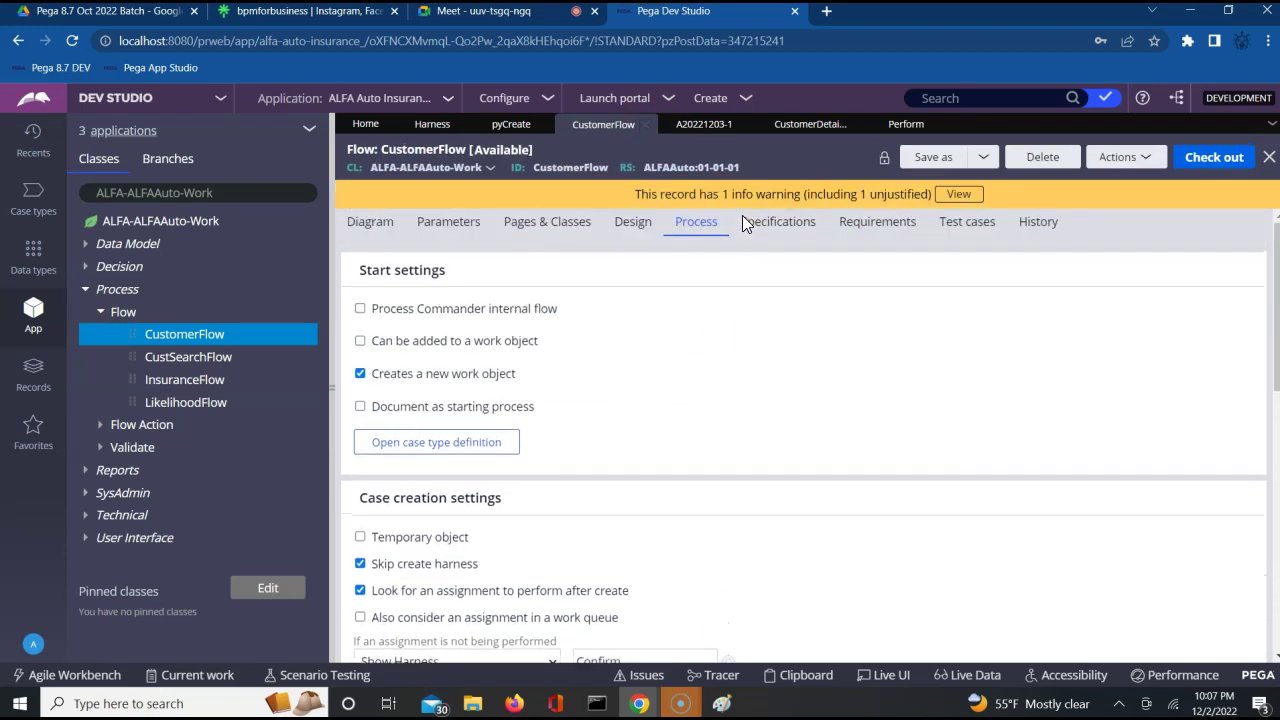
# Show CustomerFlow's diagram, return to the running case, and highlight its case ID
pyautogui.click(360, 224)
pyautogui.click(690, 124)
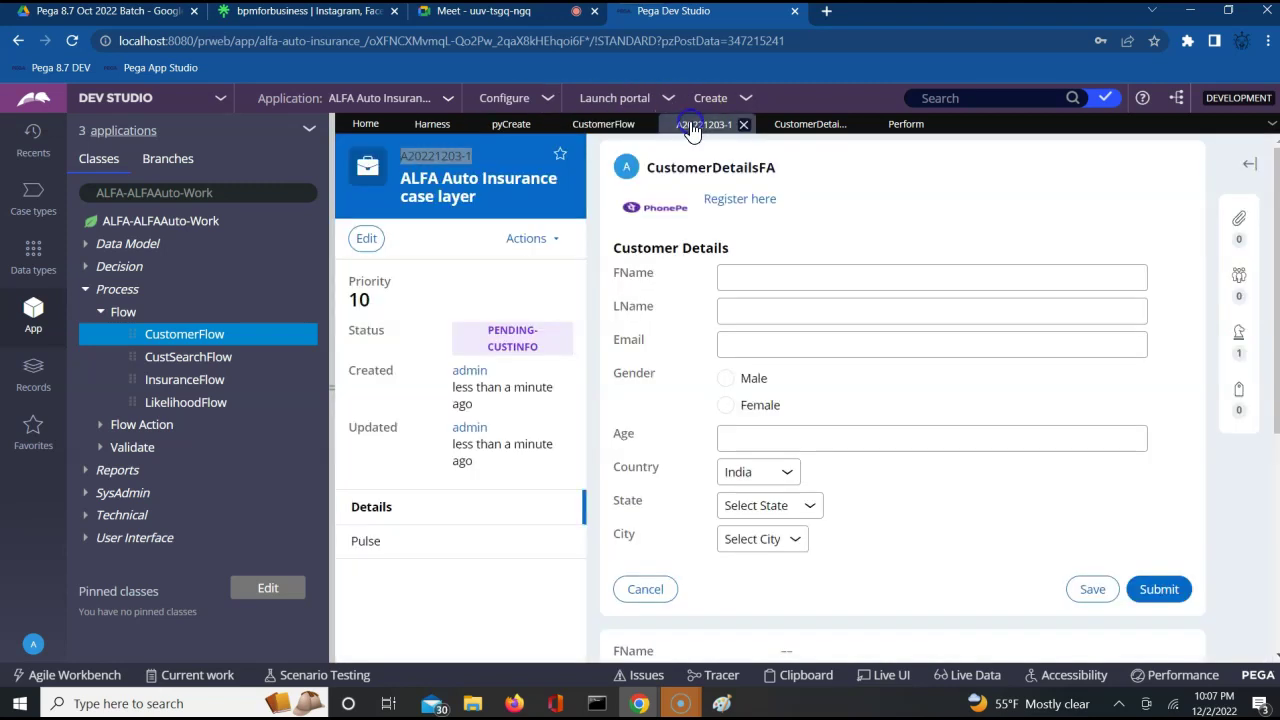
pyautogui.moveTo(400, 156); pyautogui.dragTo(472, 157)
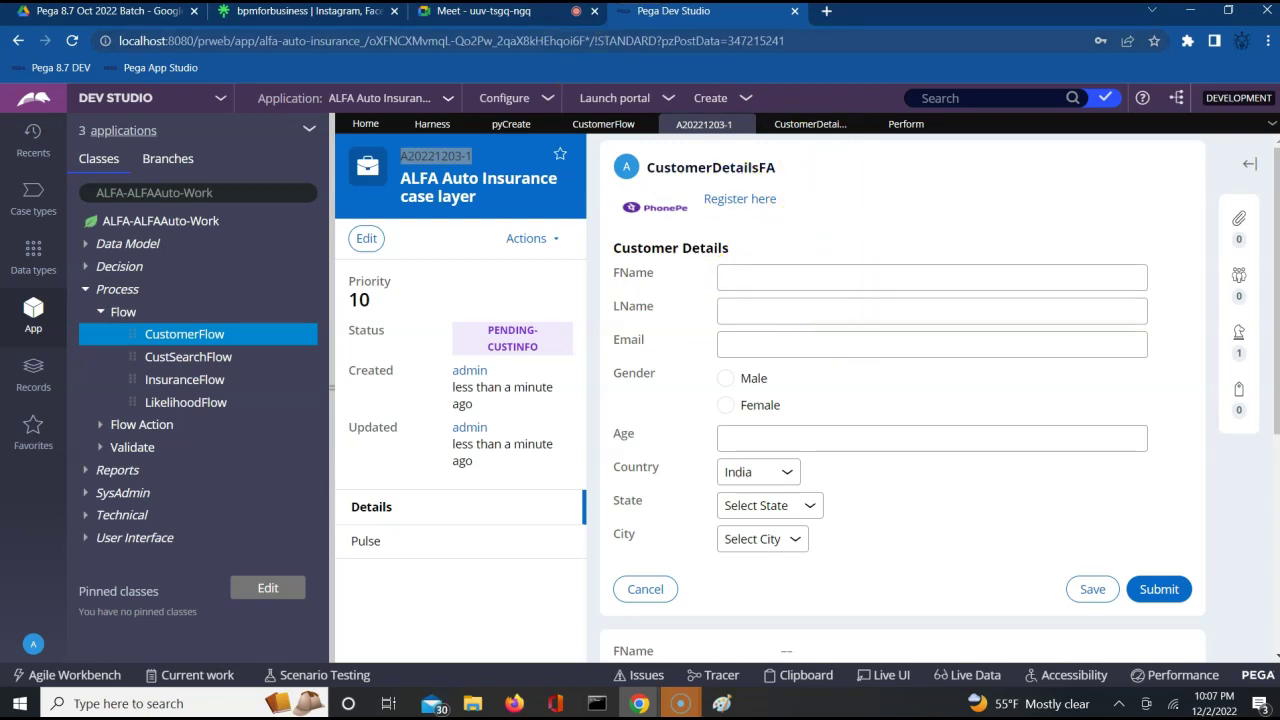
# Switch to Google Meet, admit the participant waiting to join the call, and return to Dev Studio
pyautogui.click(522, 18)
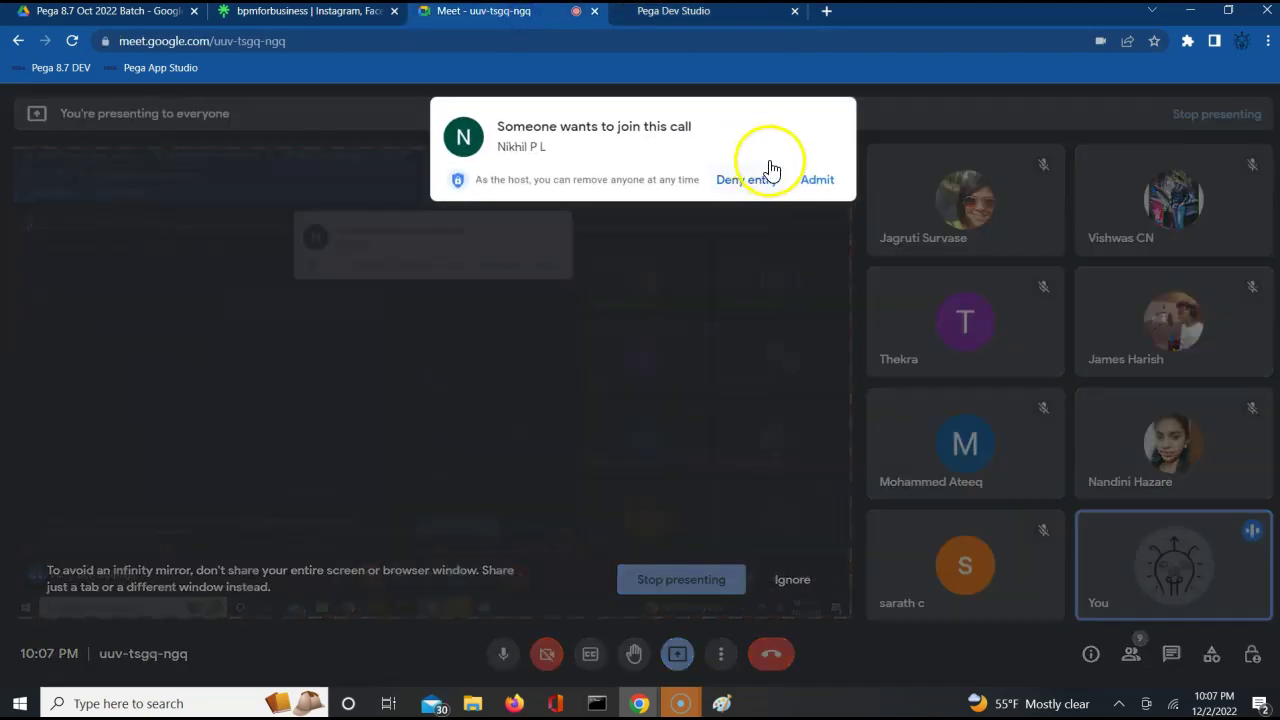
pyautogui.click(817, 180)
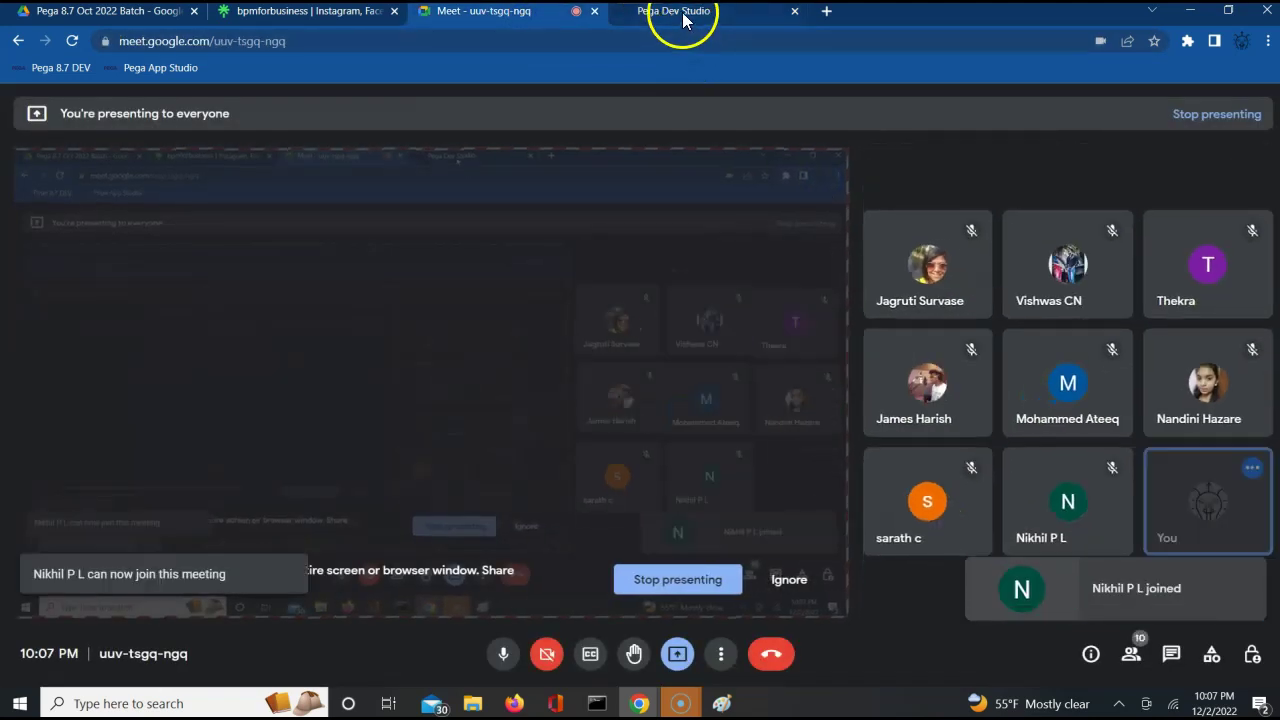
pyautogui.click(686, 14)
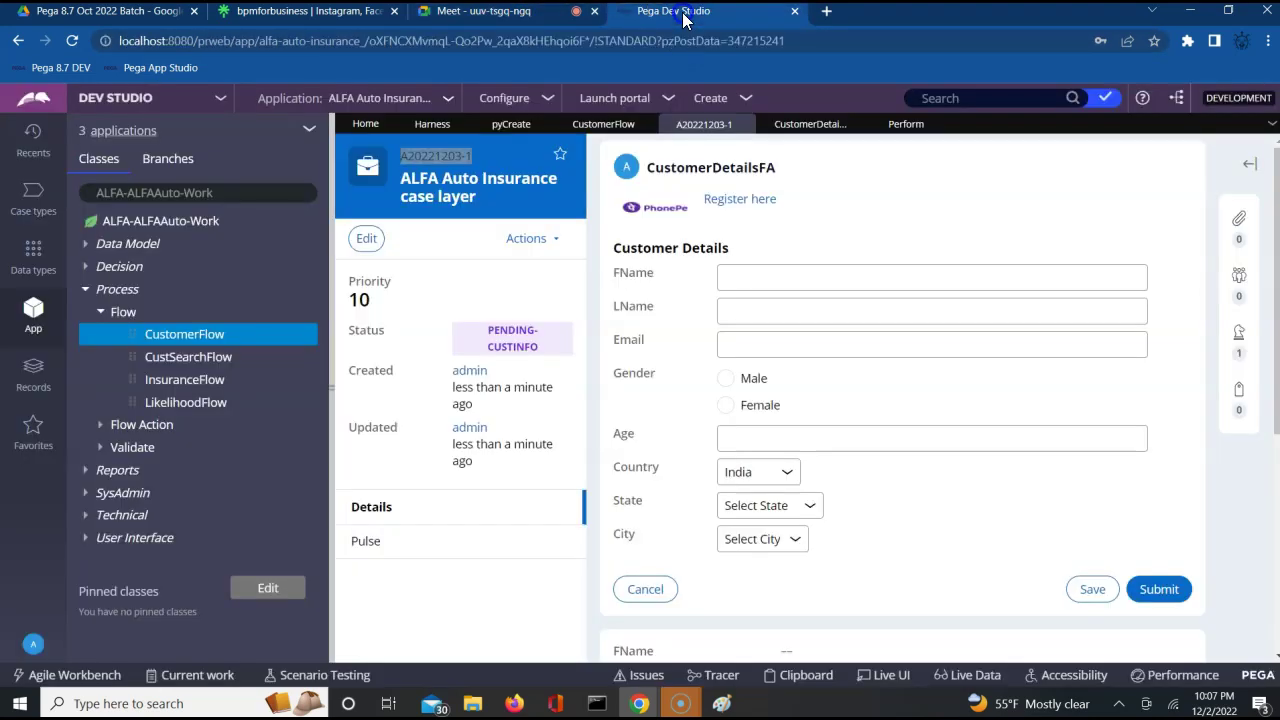
# Return to the CustomerFlow rule, highlight the word "Flow" in its title, and show its process settings
pyautogui.click(418, 162)
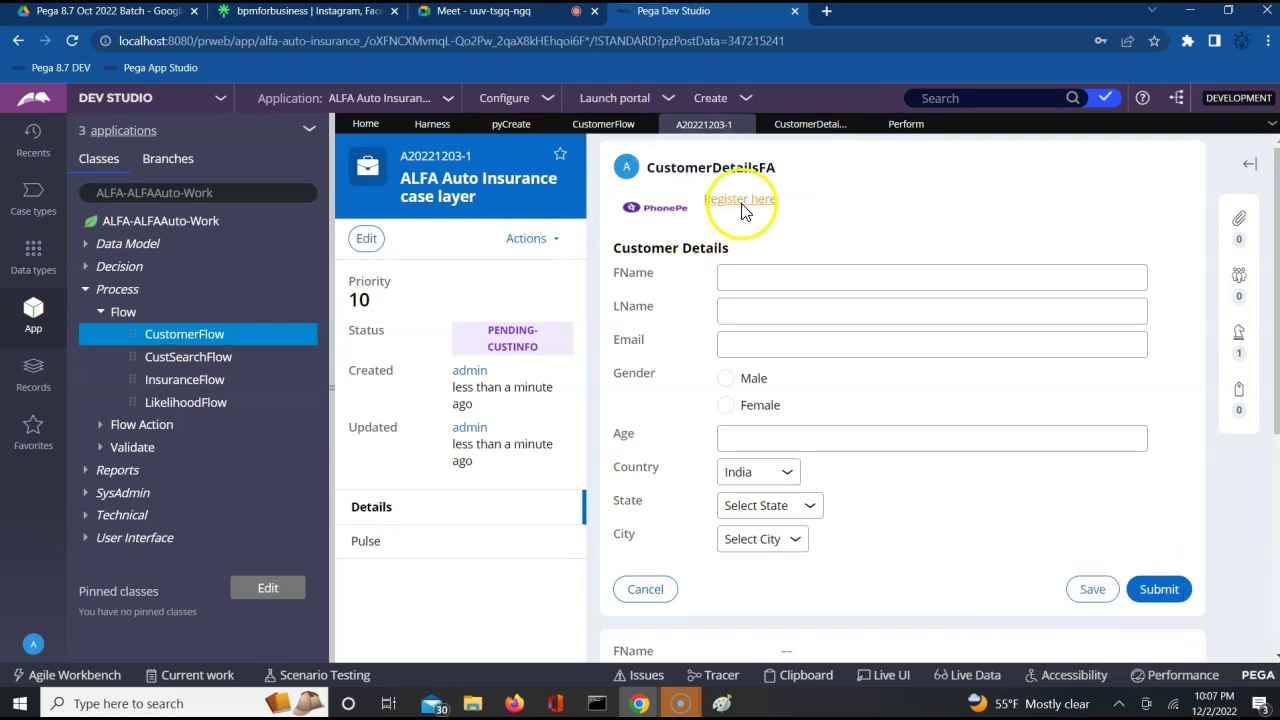
pyautogui.click(592, 126)
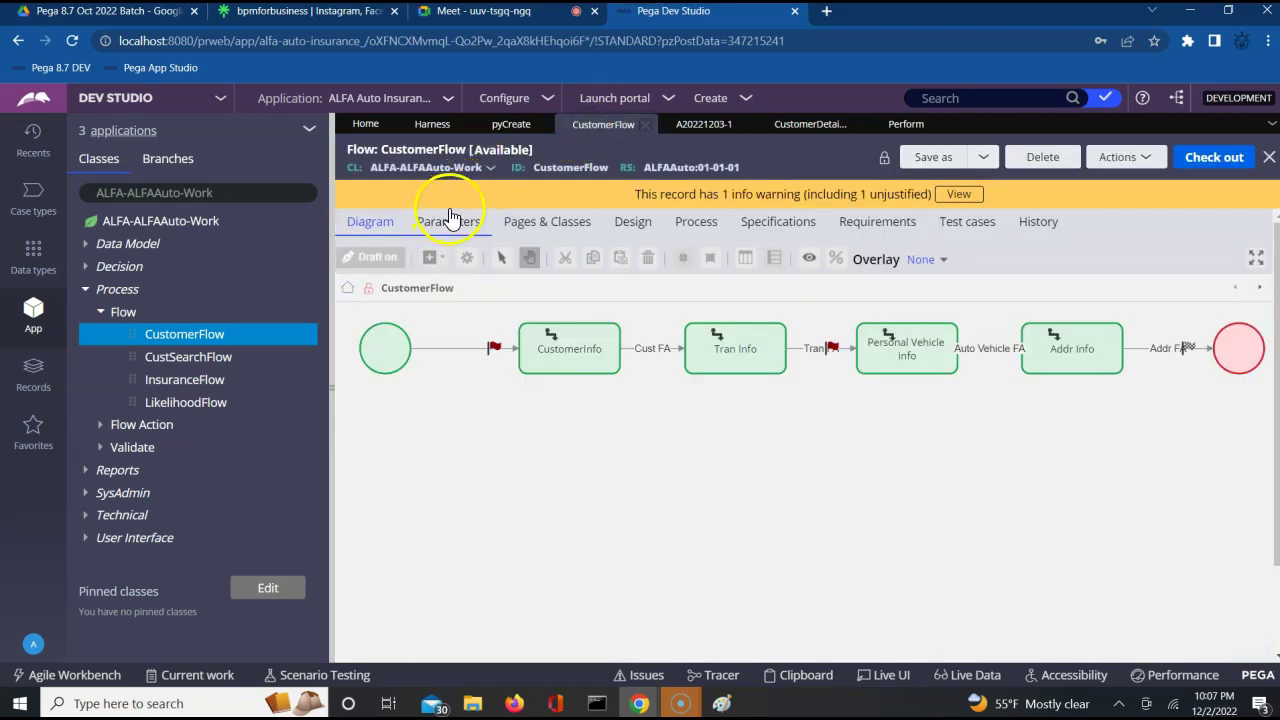
pyautogui.doubleClick(362, 149)
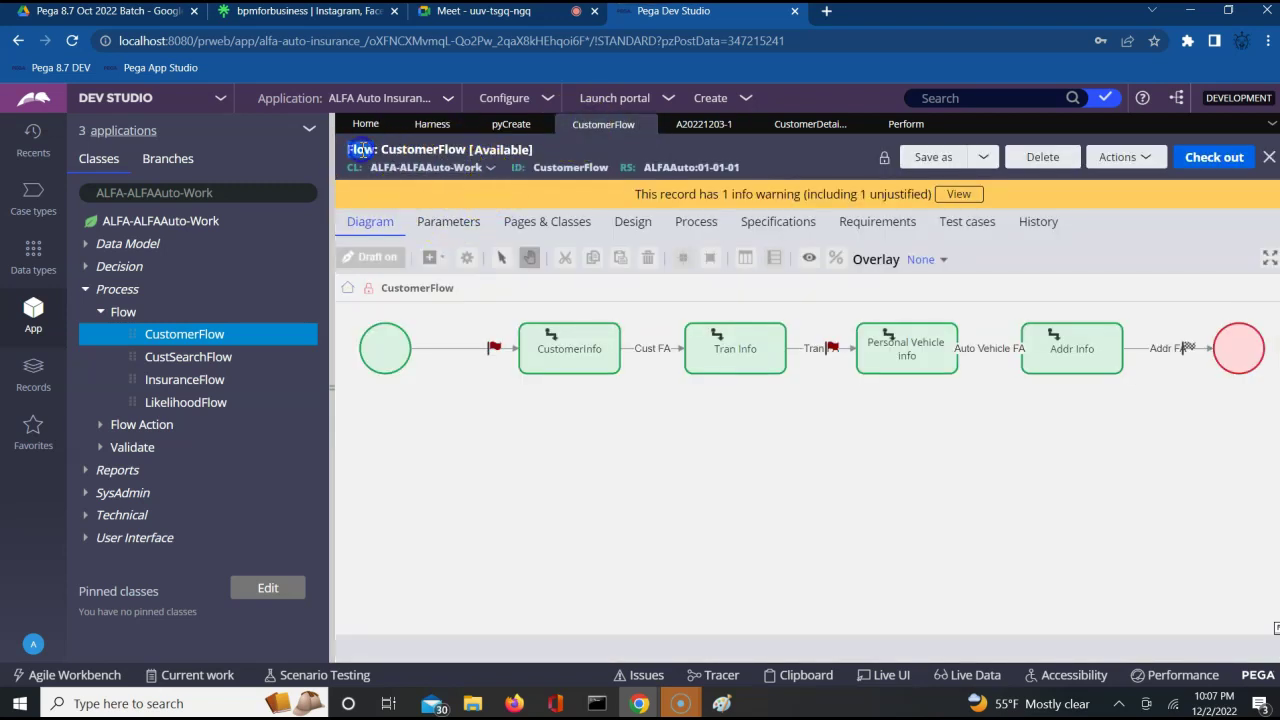
pyautogui.click(695, 225)
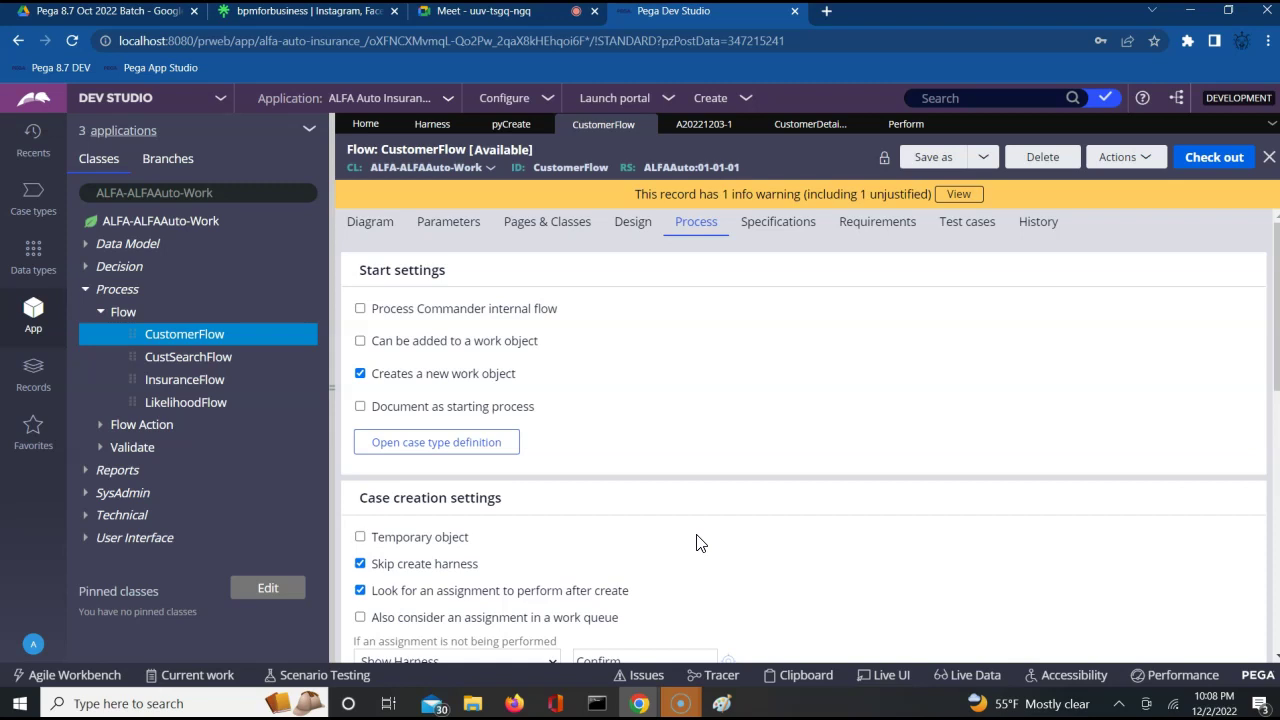
# Search the rules for NewFromFlow and open the NewFromFlow activity that applies to Work-
pyautogui.click(954, 97)
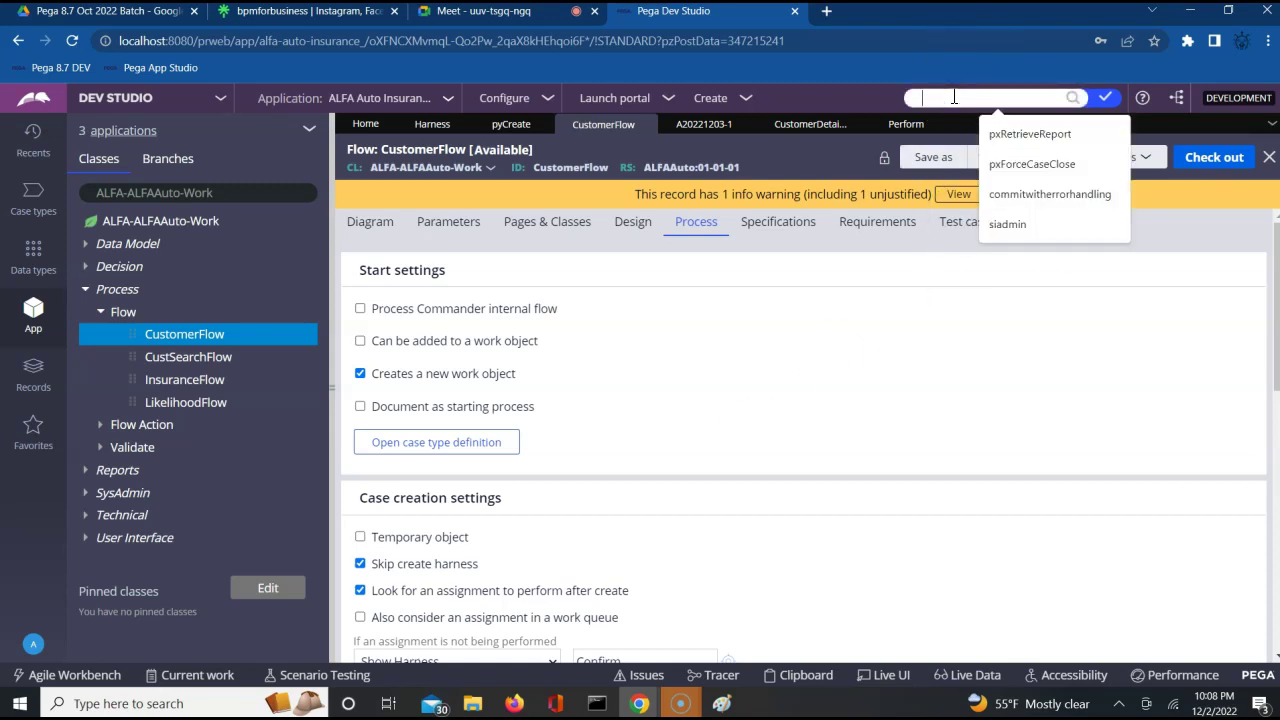
pyautogui.write('Ne')
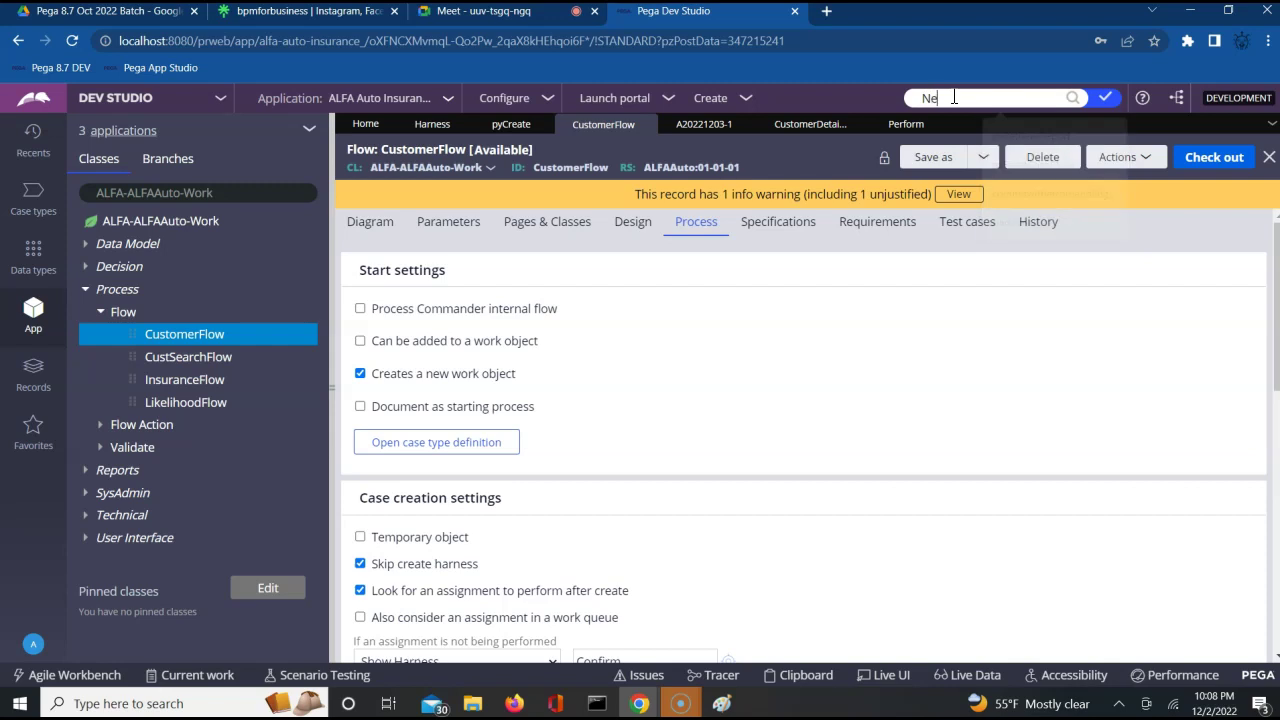
pyautogui.write('wF')
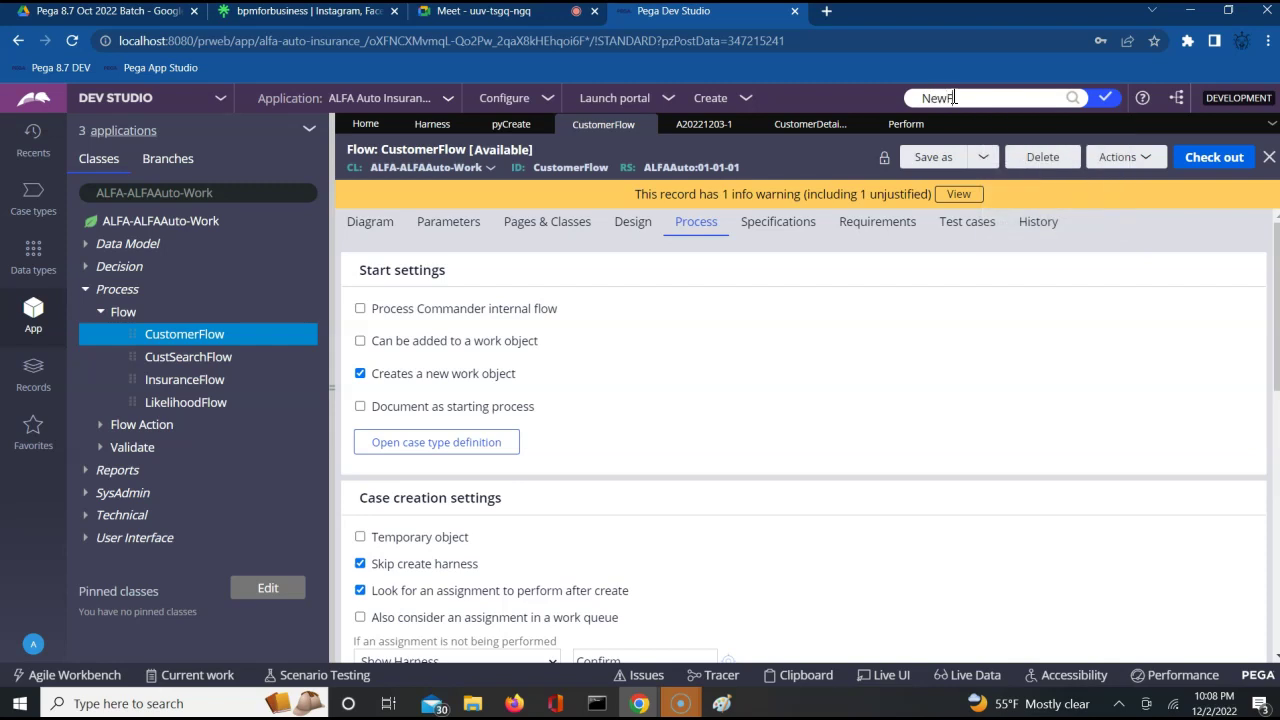
pyautogui.write('romFlow')
pyautogui.press('Return')
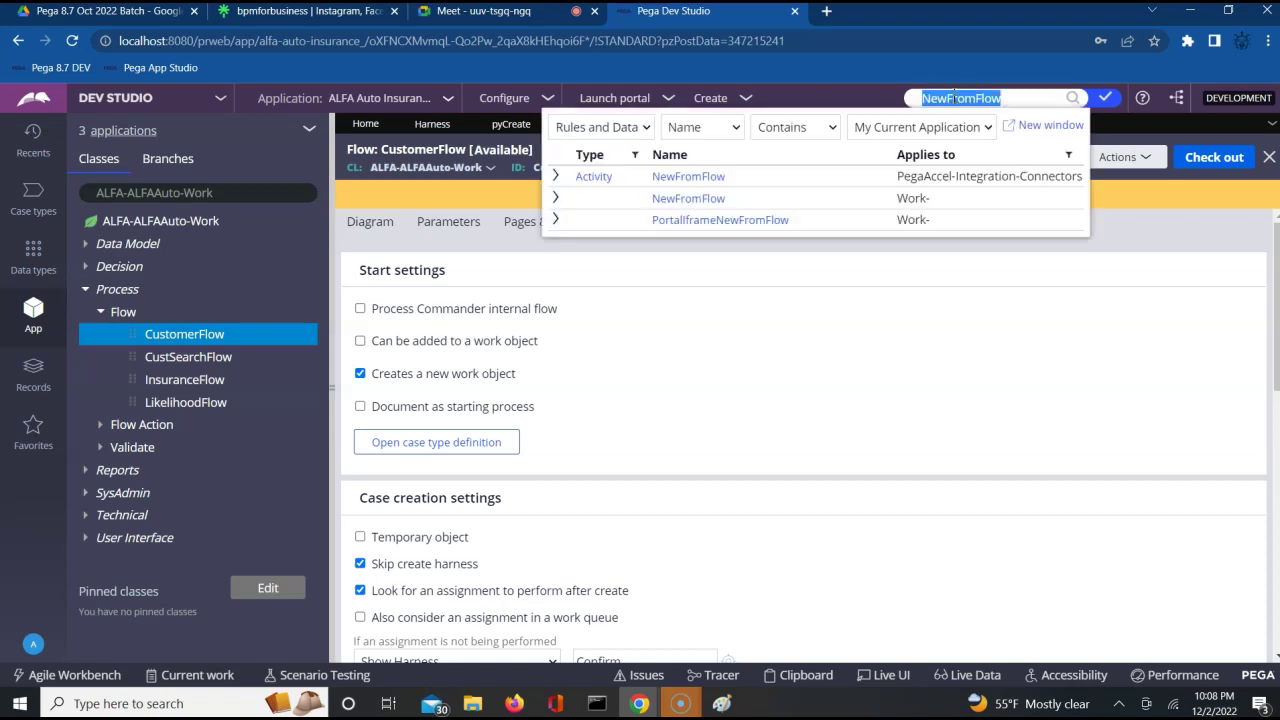
pyautogui.click(681, 204)
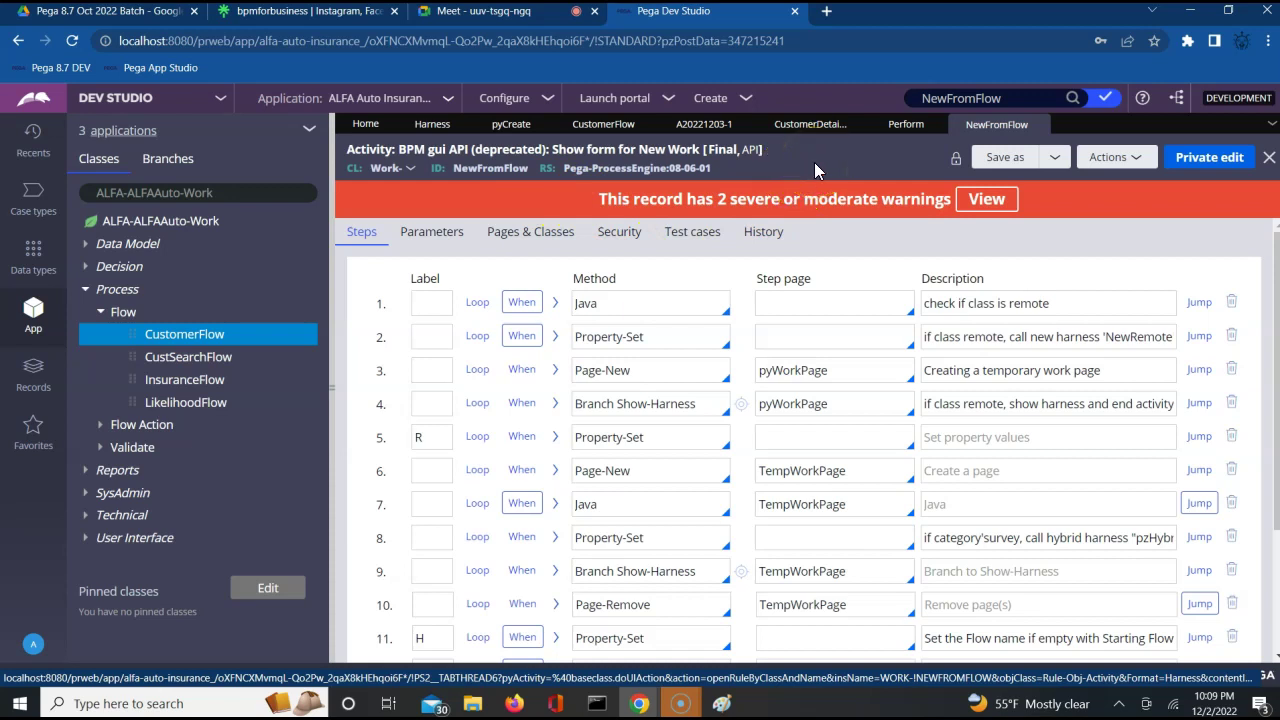
# Search the rules for AddWork and open the AddWork activity that applies to Work-
pyautogui.doubleClick(965, 97)
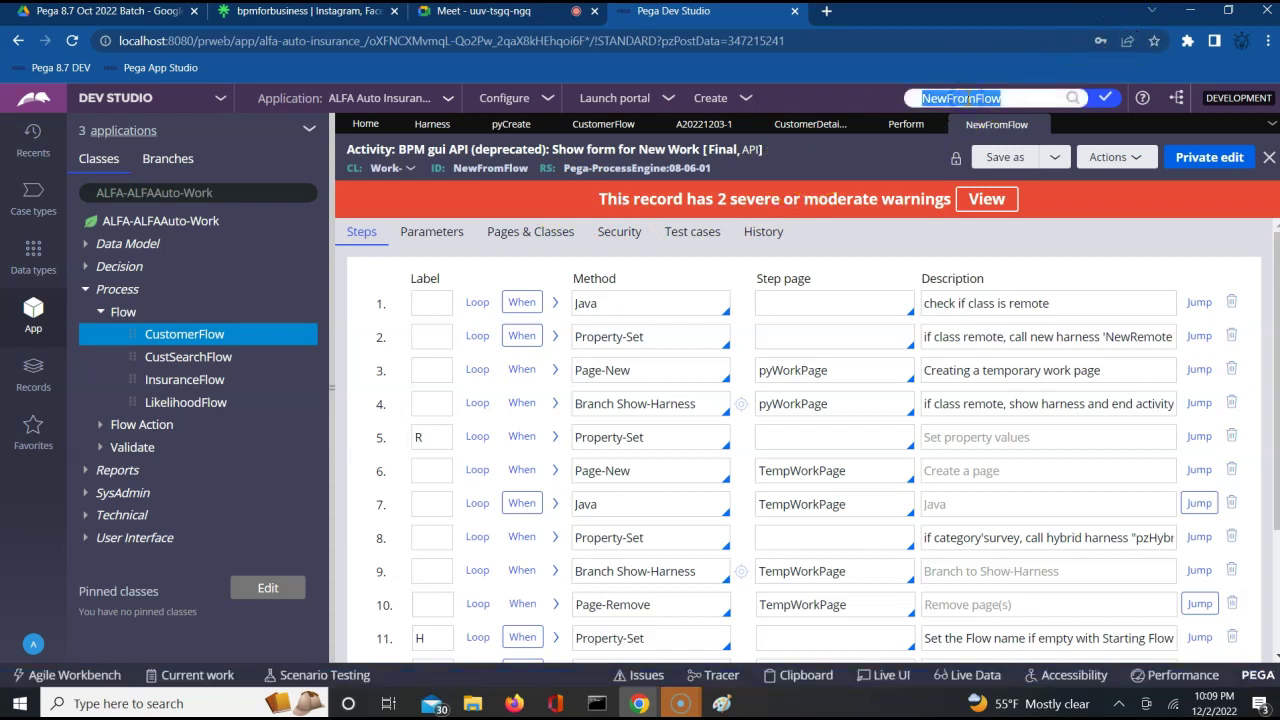
pyautogui.write('AddWork')
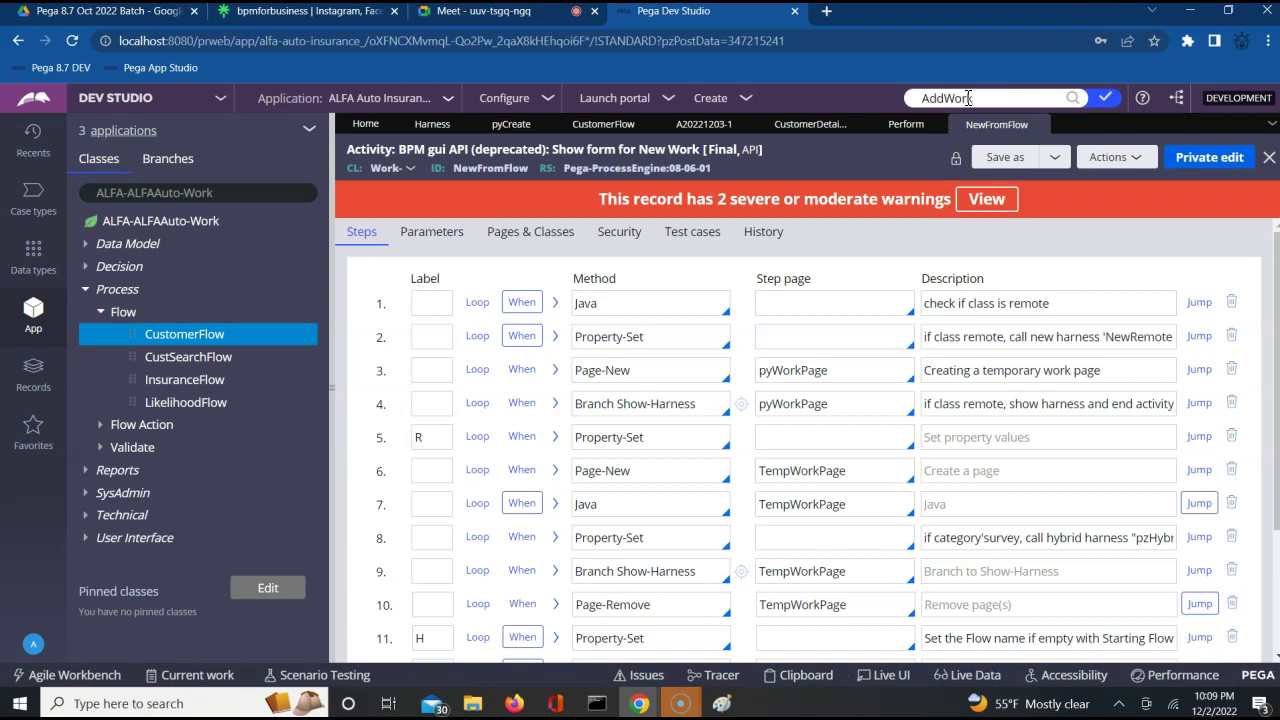
pyautogui.press('Return')
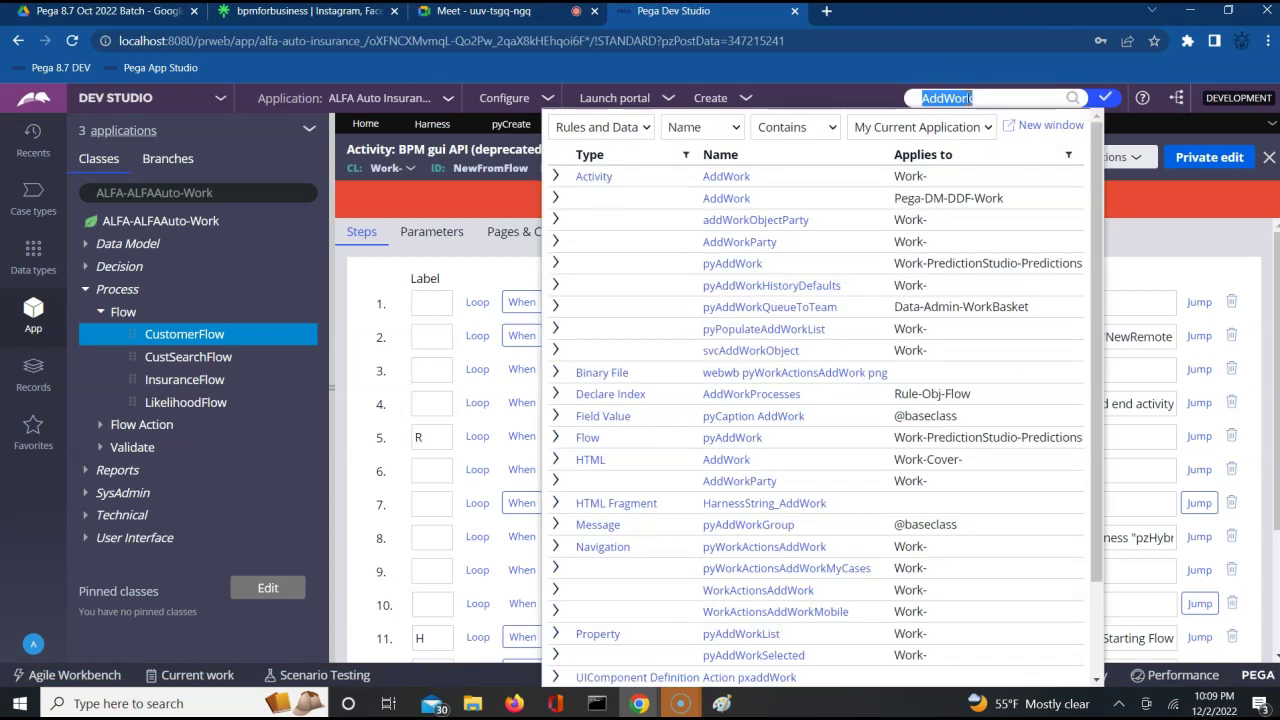
pyautogui.click(727, 178)
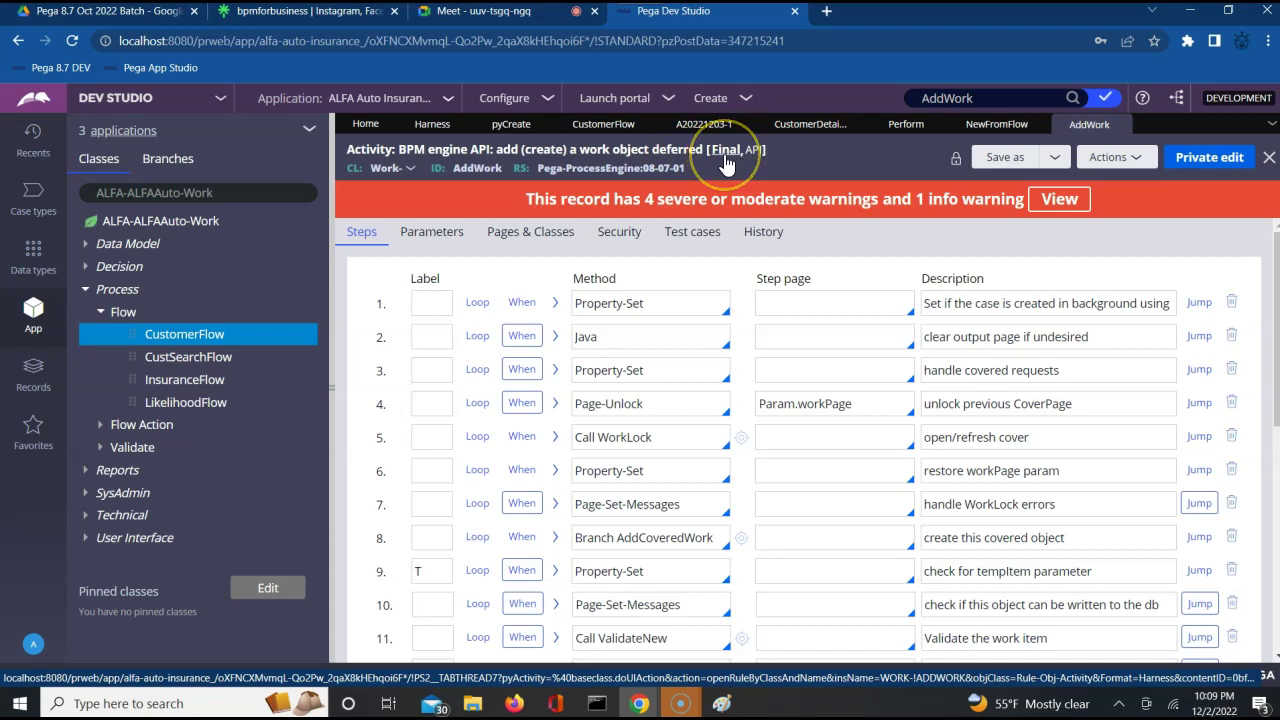
# Show the rule availability options of the AddWork activity and close them without changing the setting
pyautogui.click(726, 163)
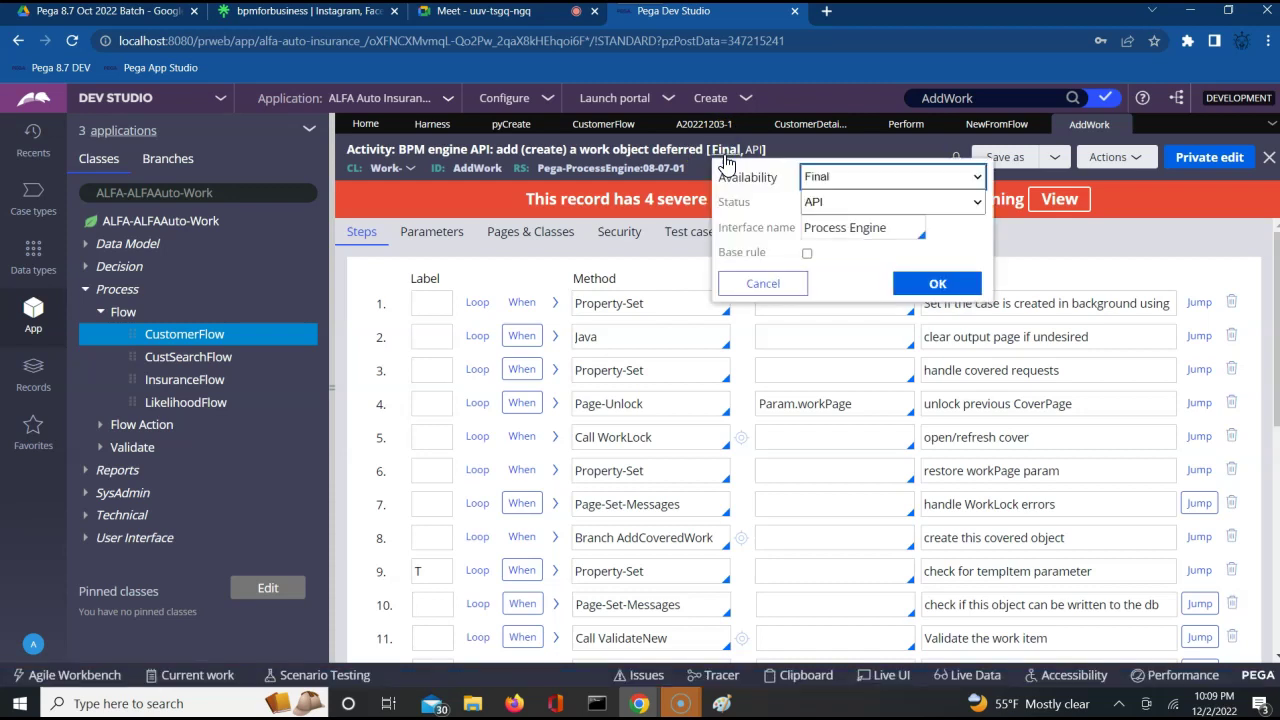
pyautogui.click(818, 177)
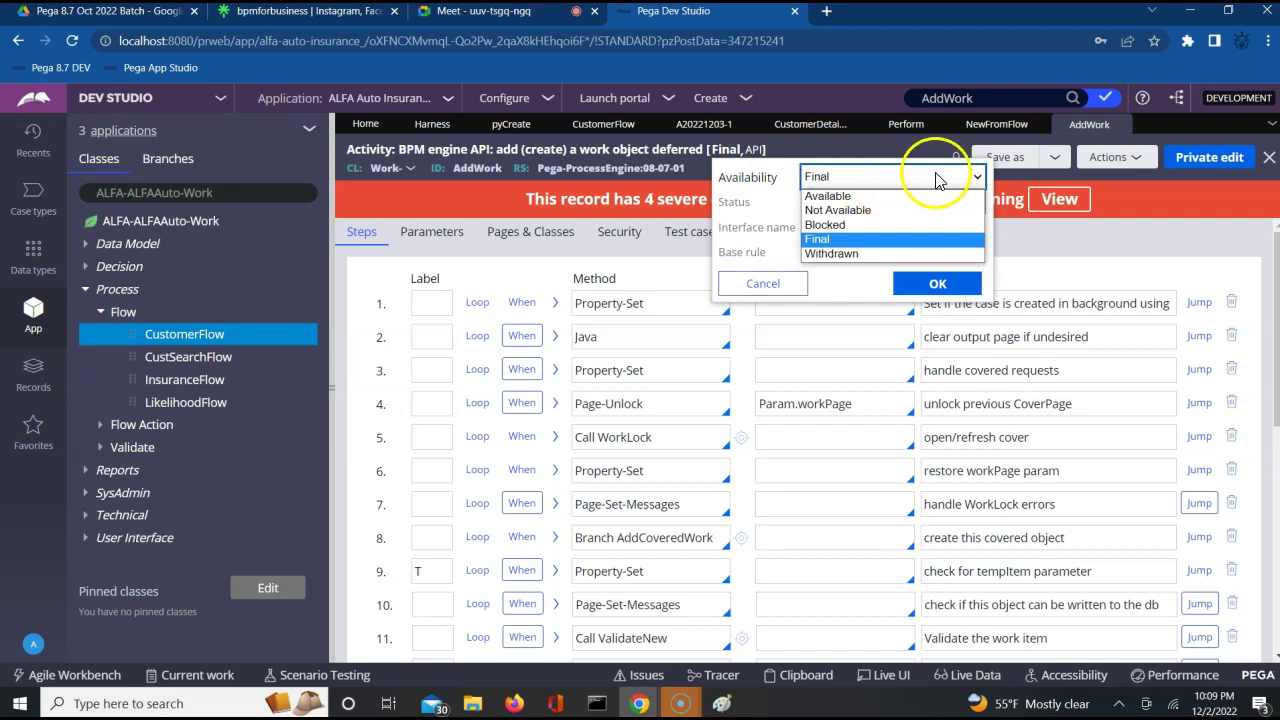
pyautogui.click(1043, 236)
pyautogui.click(1048, 228)
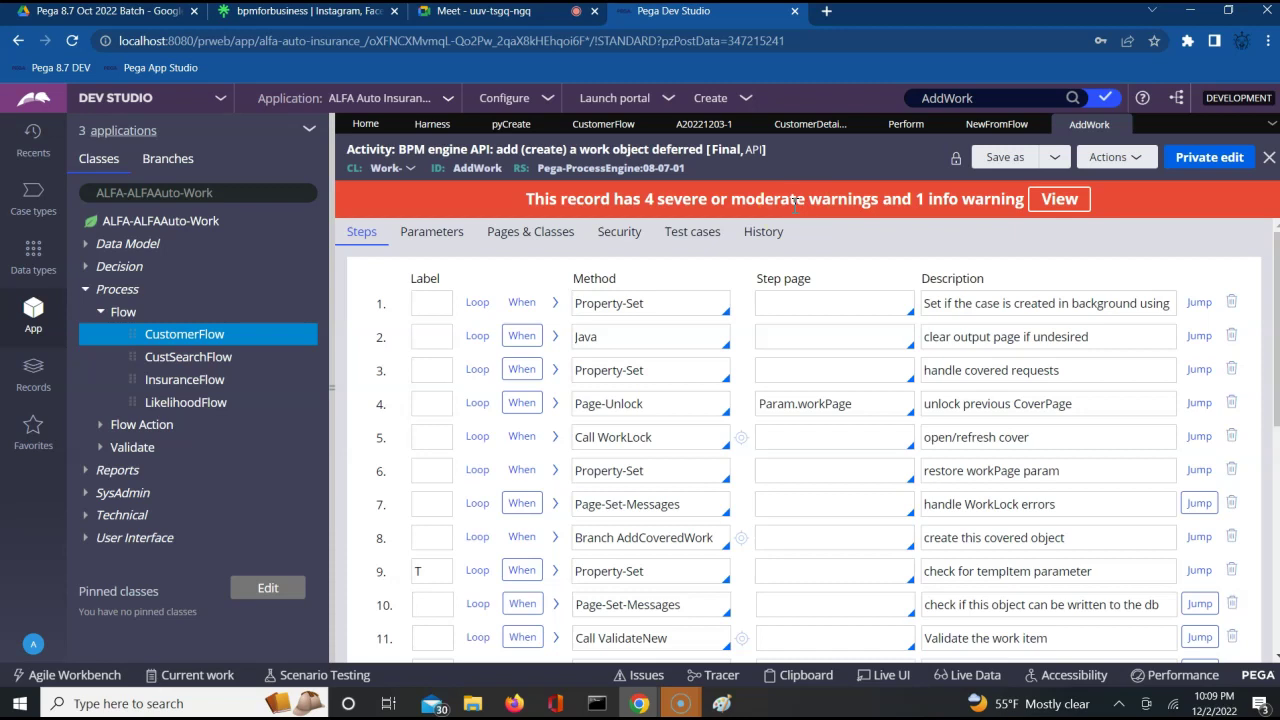
# Search the rules for GenerateID and open the GenerateID activity that applies to Work-
pyautogui.click(940, 96)
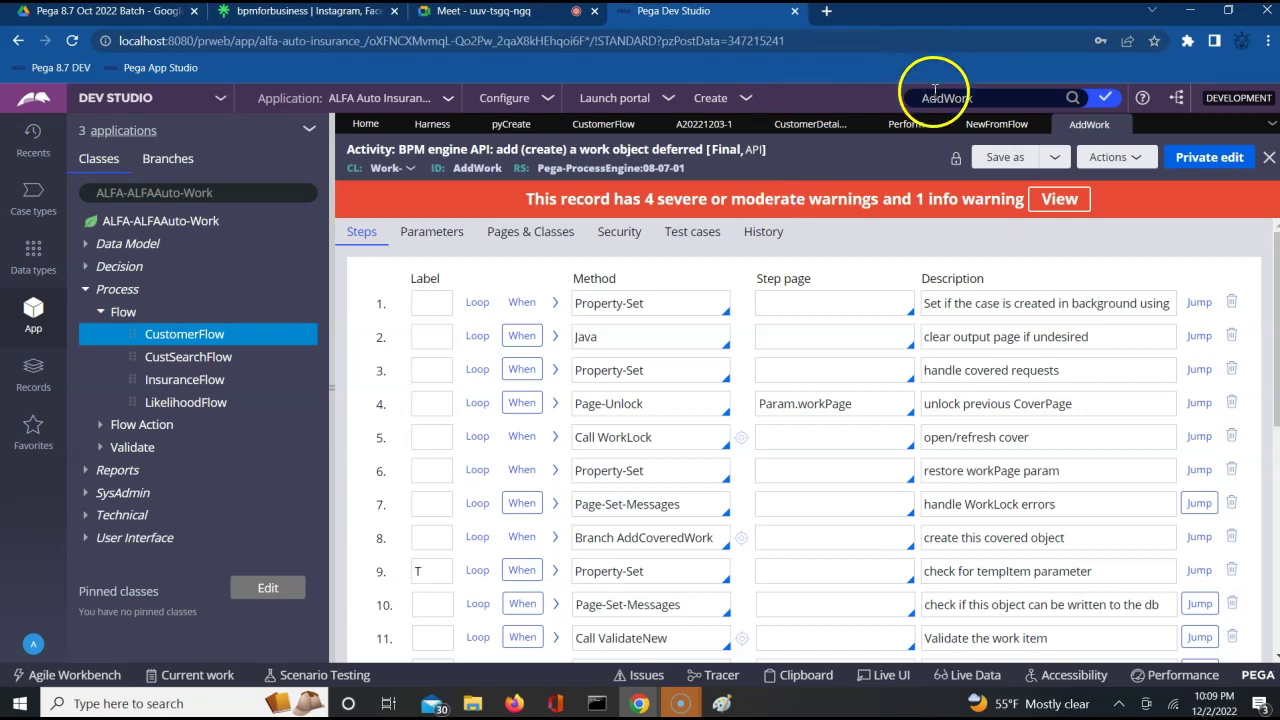
pyautogui.write('Ge')
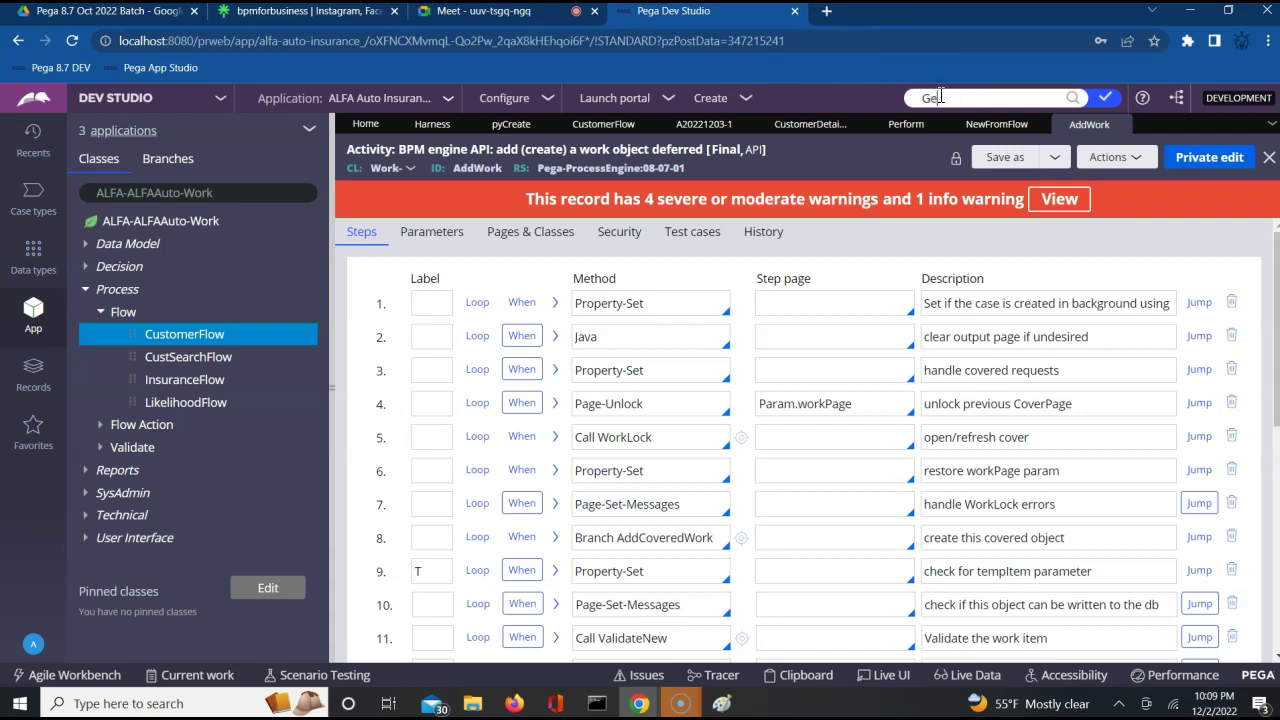
pyautogui.write('nerateID')
pyautogui.press('Return')
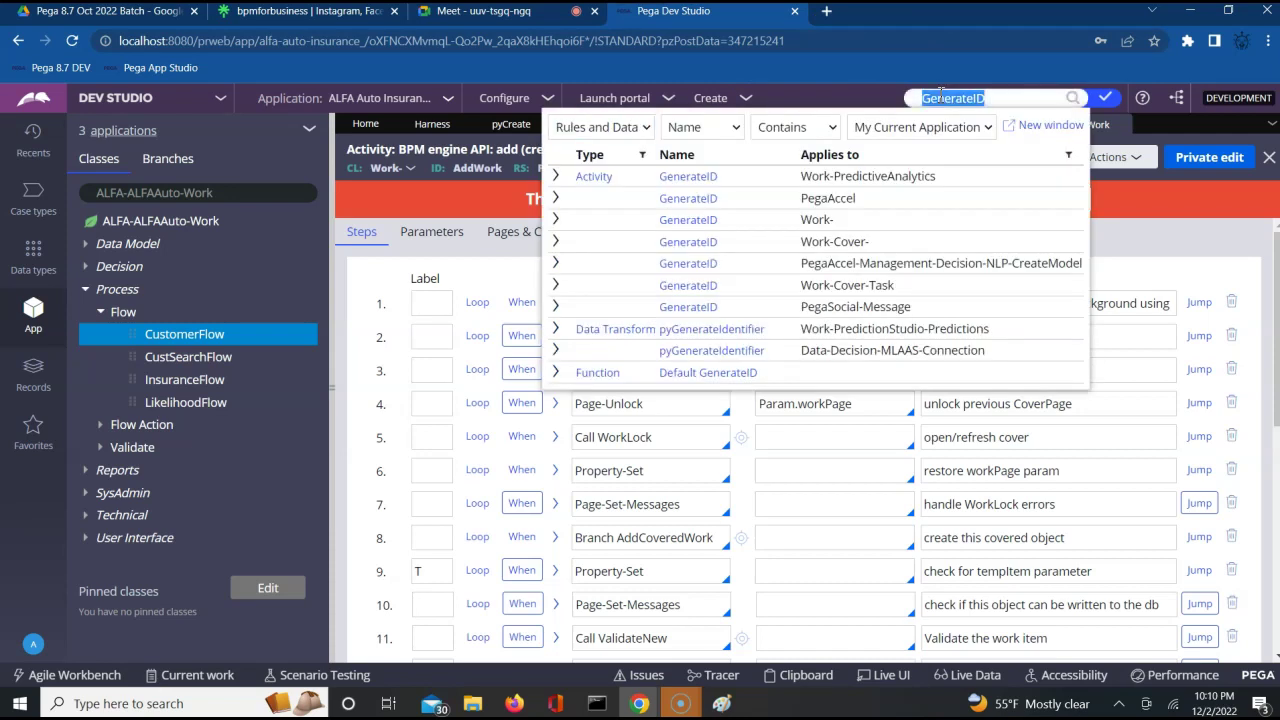
pyautogui.click(706, 222)
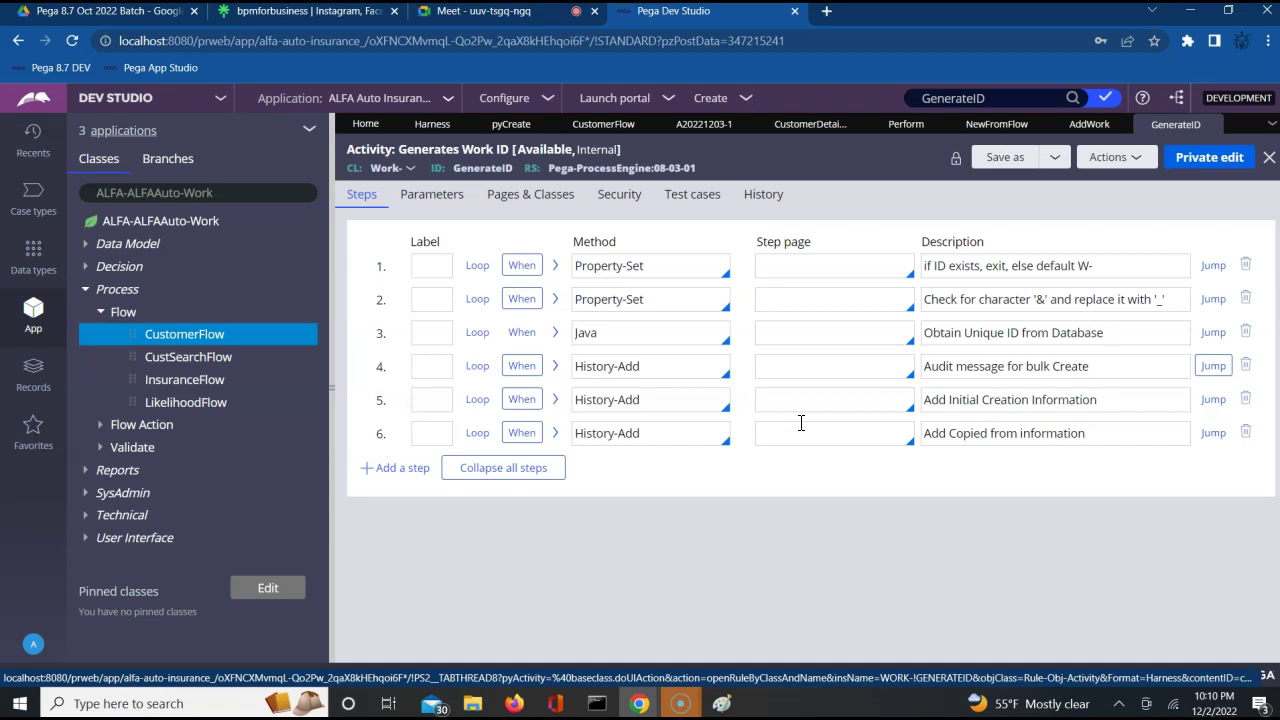
# Search the rules for SaveNew
pyautogui.doubleClick(952, 97)
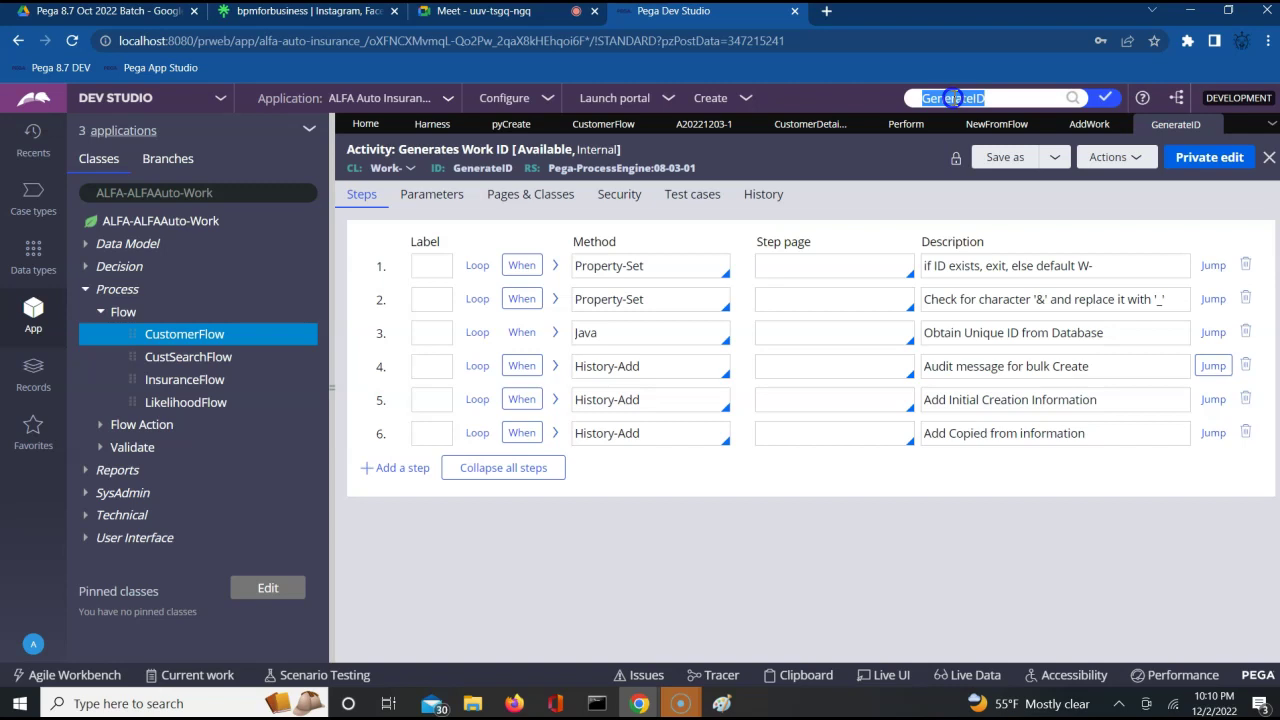
pyautogui.write('S')
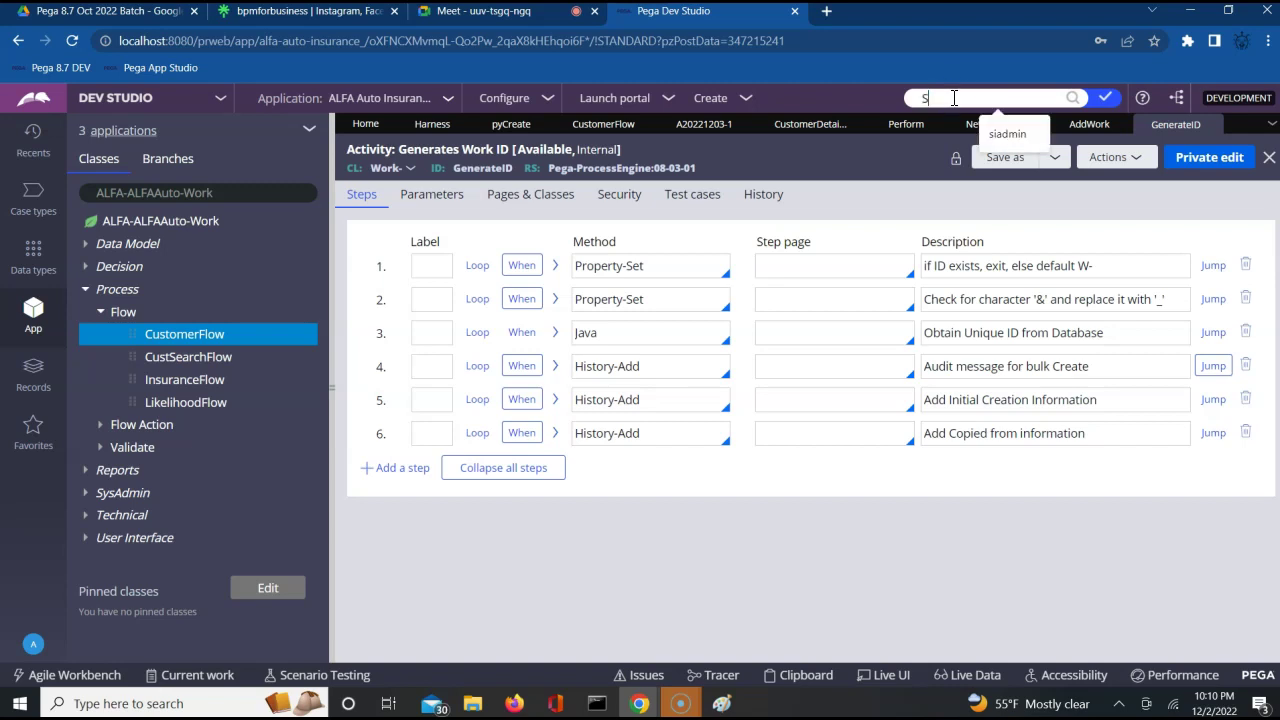
pyautogui.write('aveNew')
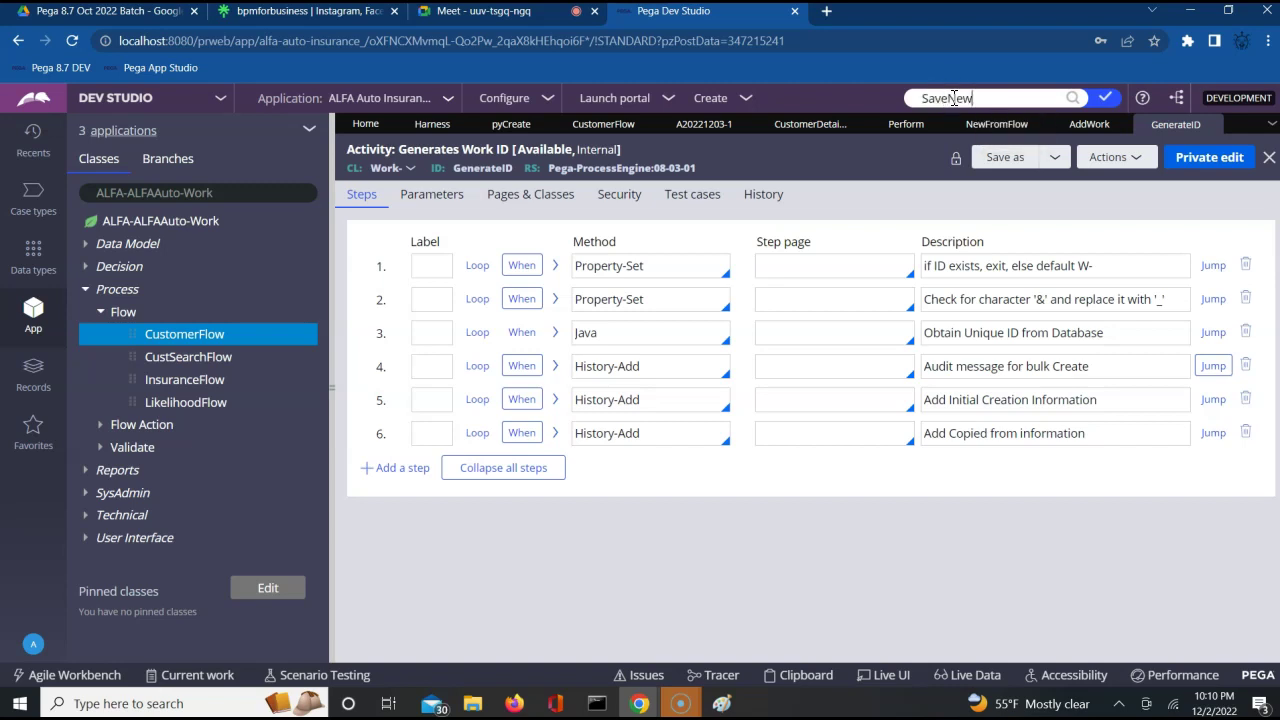
pyautogui.press('Return')
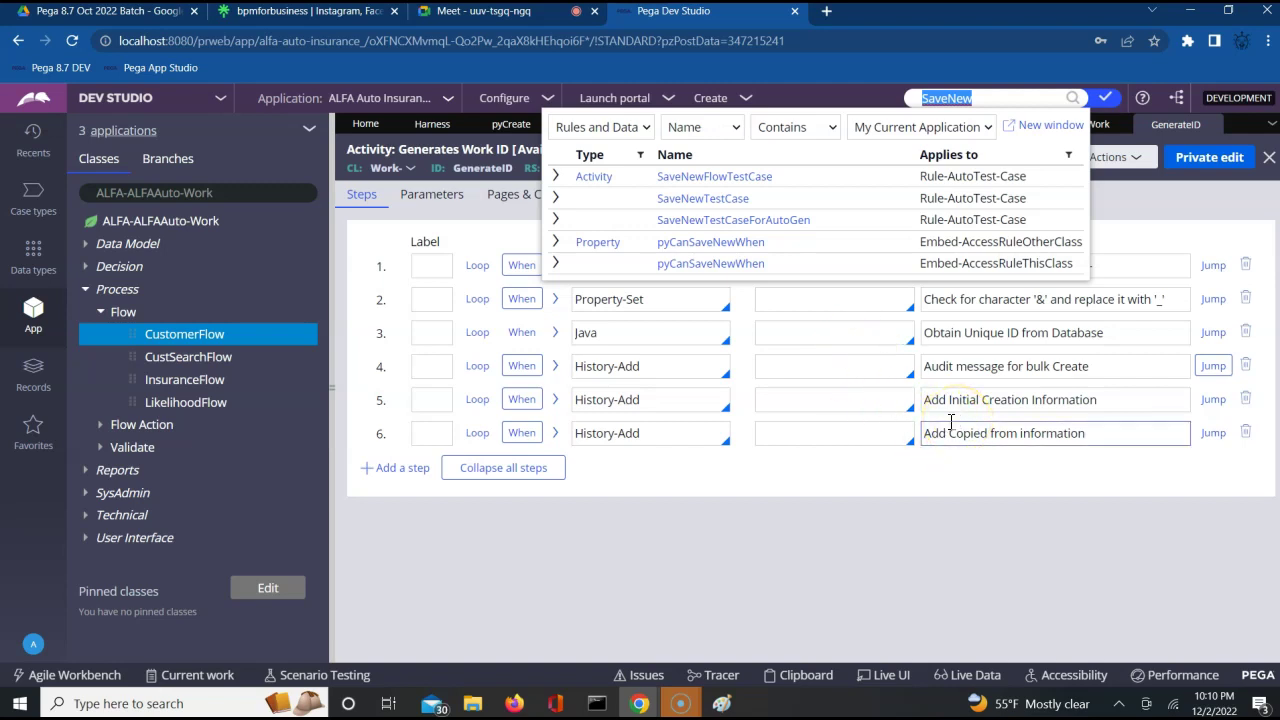
# Search the rules for WorkCommit, open the Pega-ScheduledTask version, and open the Work- WorkCommit activity called in its first step
pyautogui.write('W')
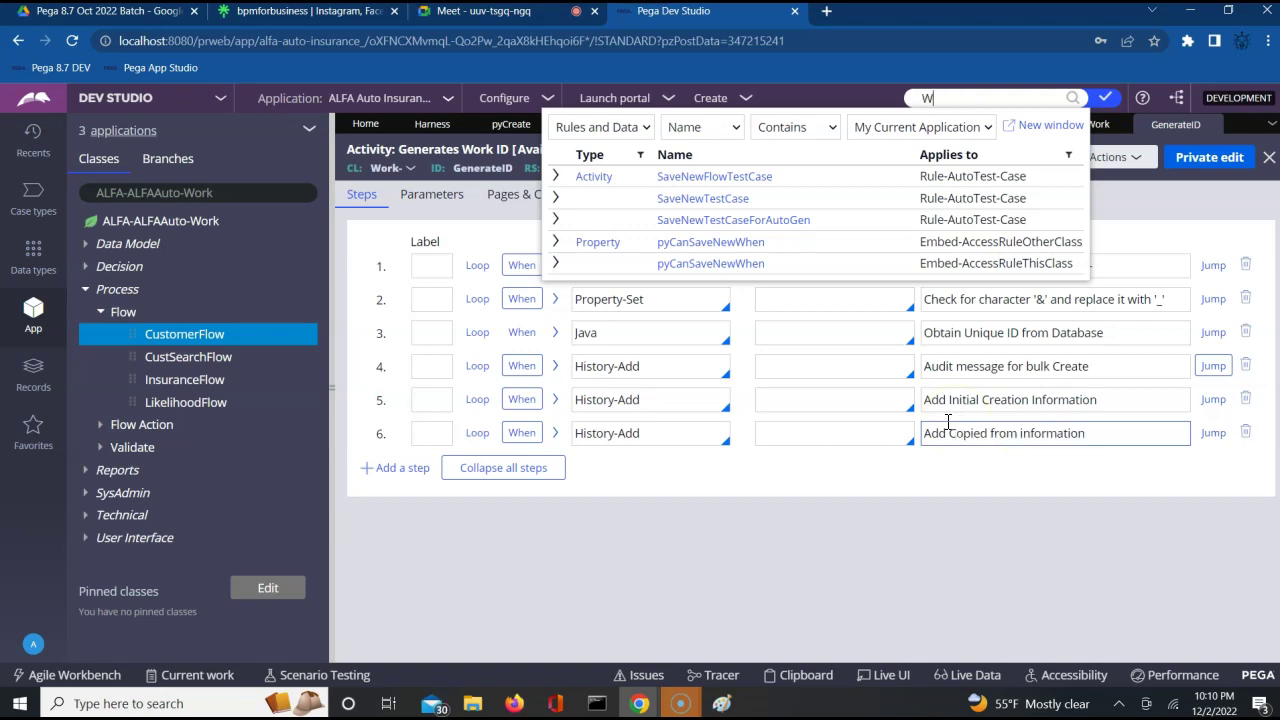
pyautogui.write('orkCommit')
pyautogui.press('Return')
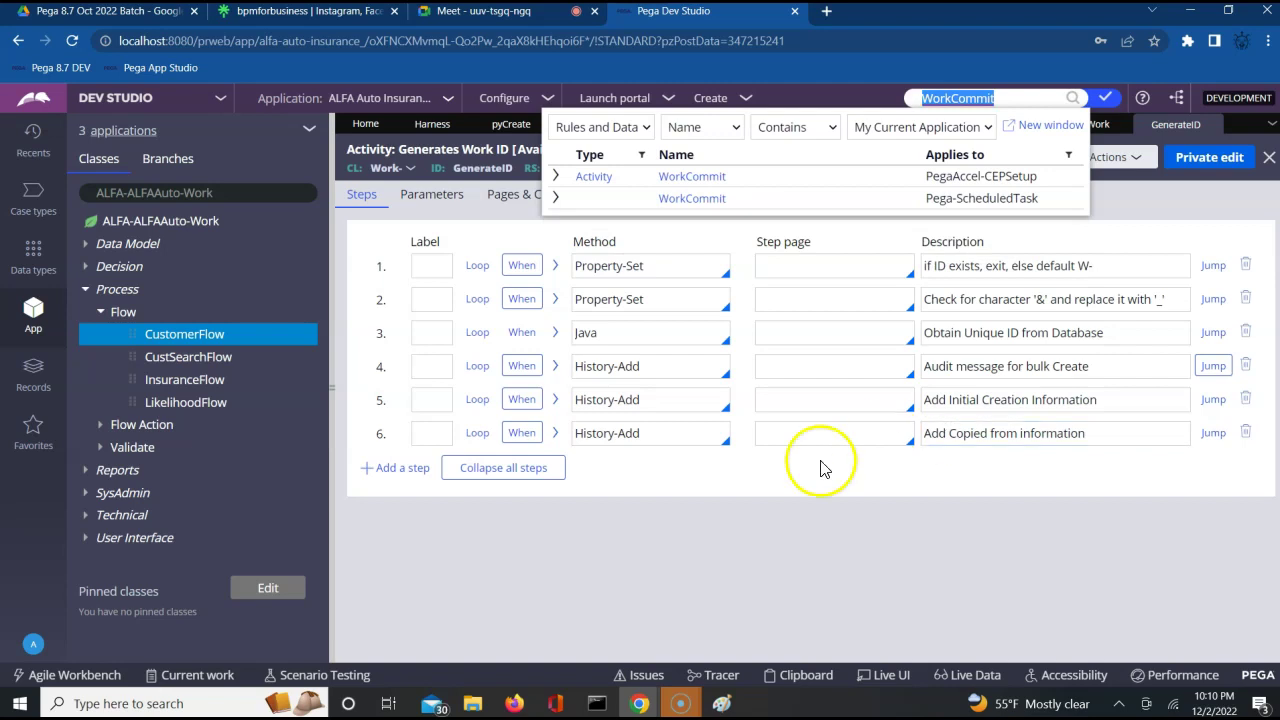
pyautogui.click(692, 198)
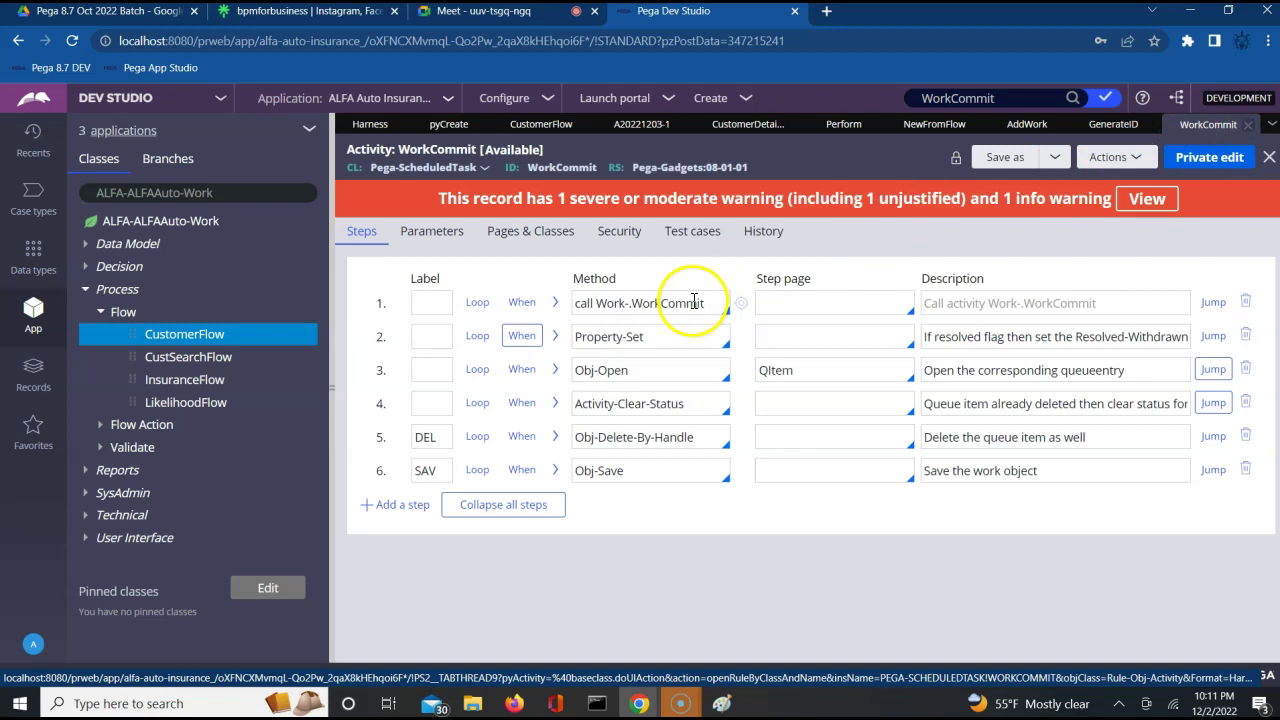
pyautogui.click(739, 308)
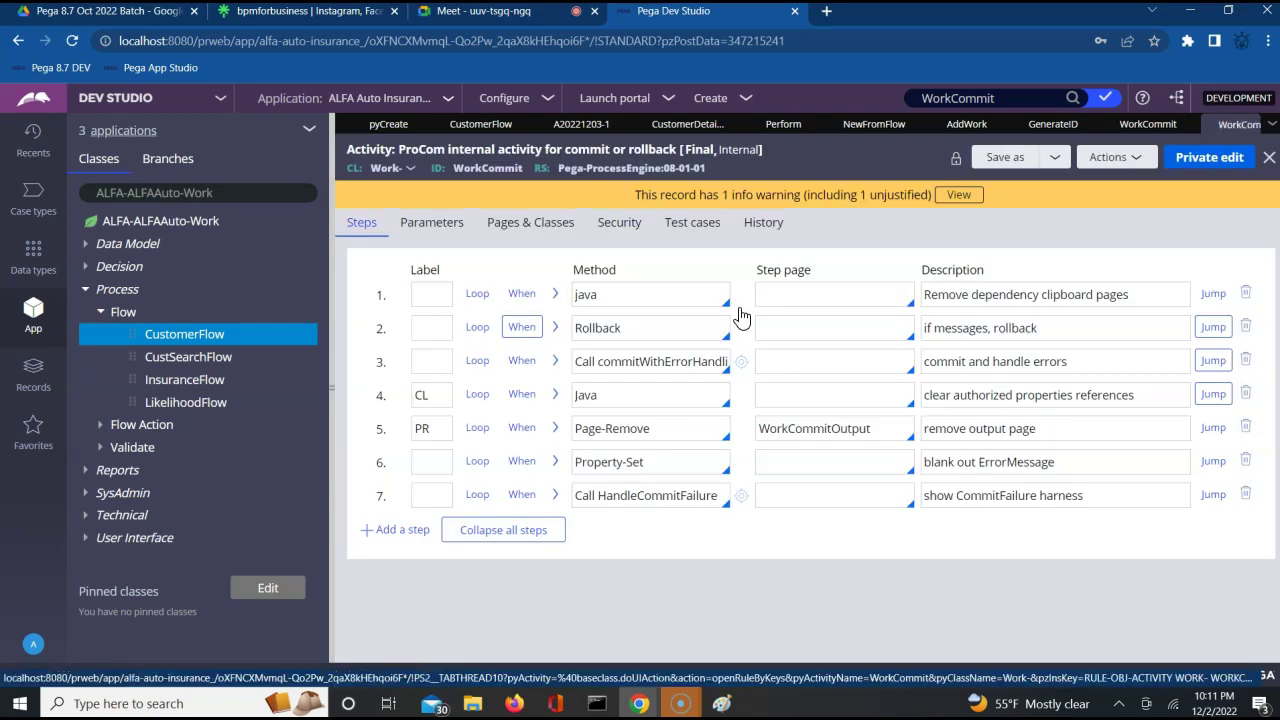
# Close both WorkCommit activities and the GenerateID, AddWork and NewFromFlow activities to return to the CustomerFlow rule
pyautogui.click(1270, 160)
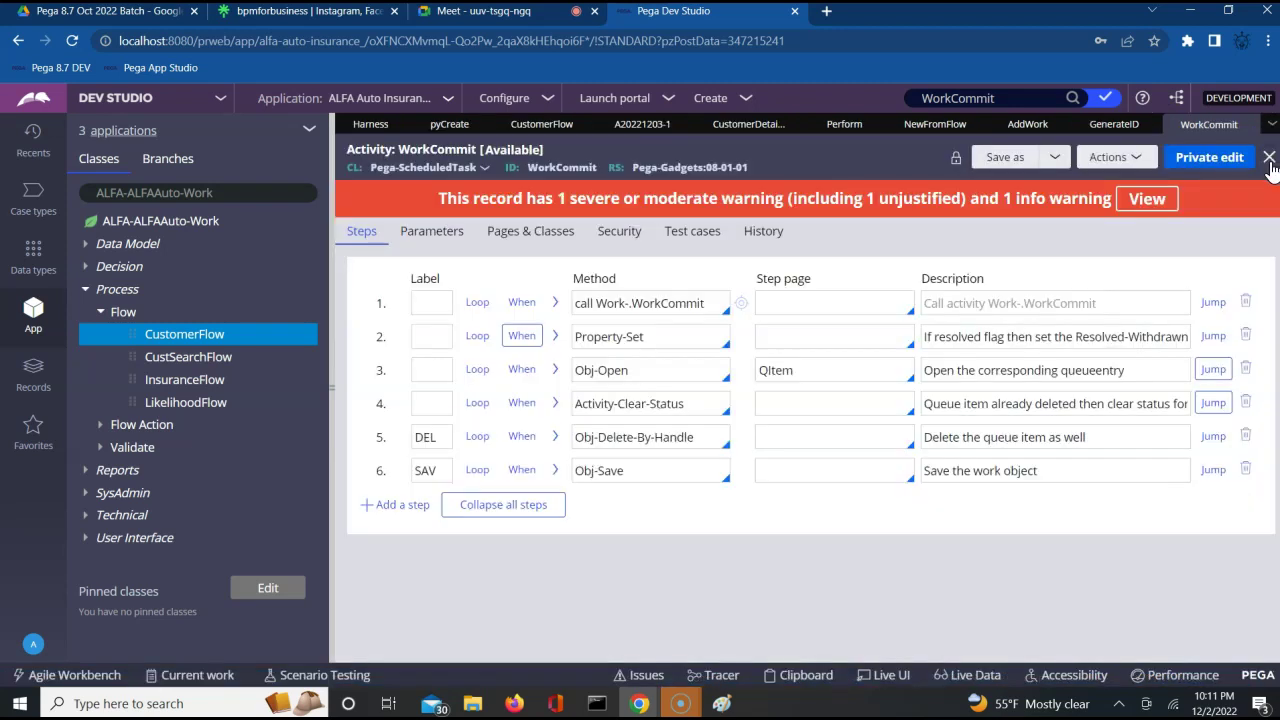
pyautogui.click(1269, 160)
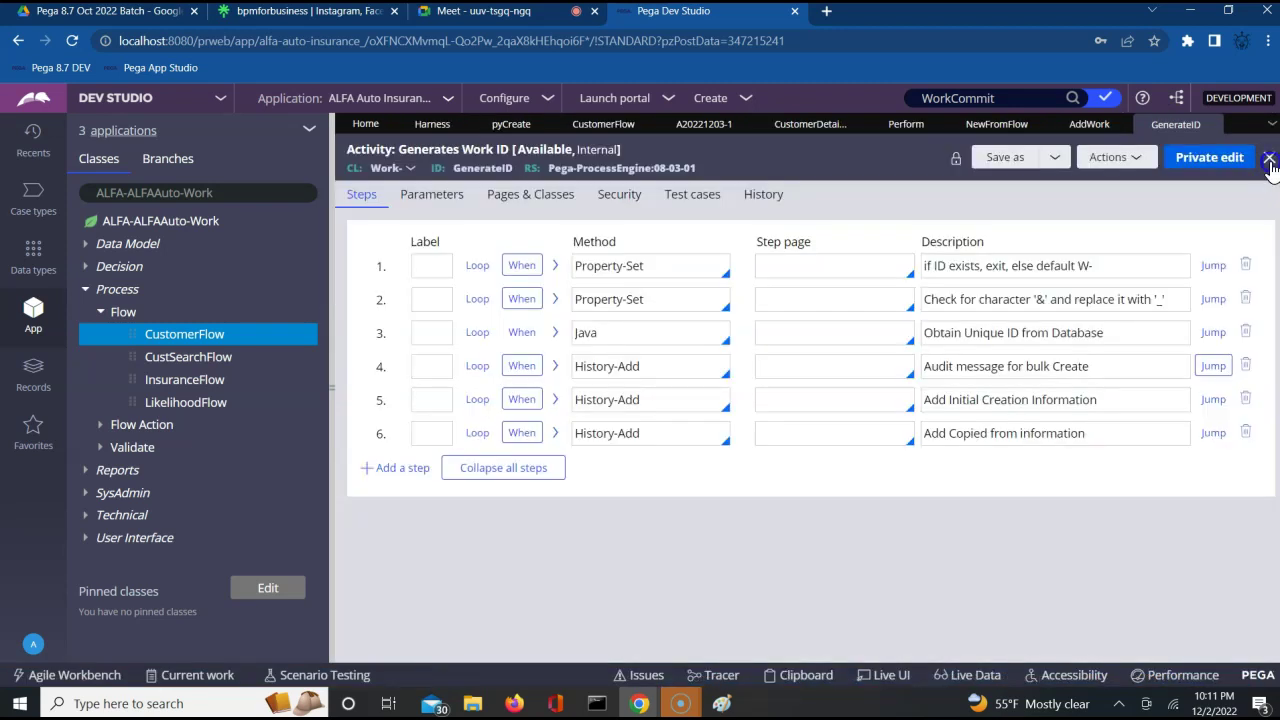
pyautogui.click(1269, 160)
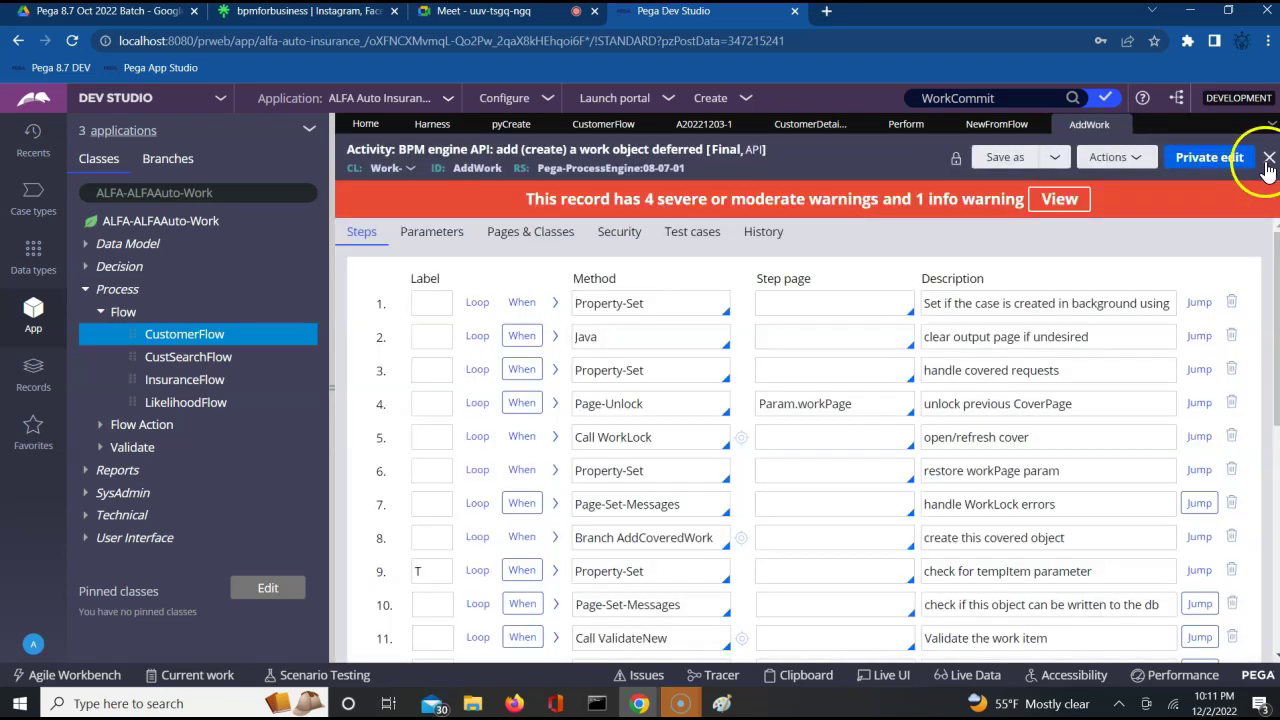
pyautogui.click(1269, 160)
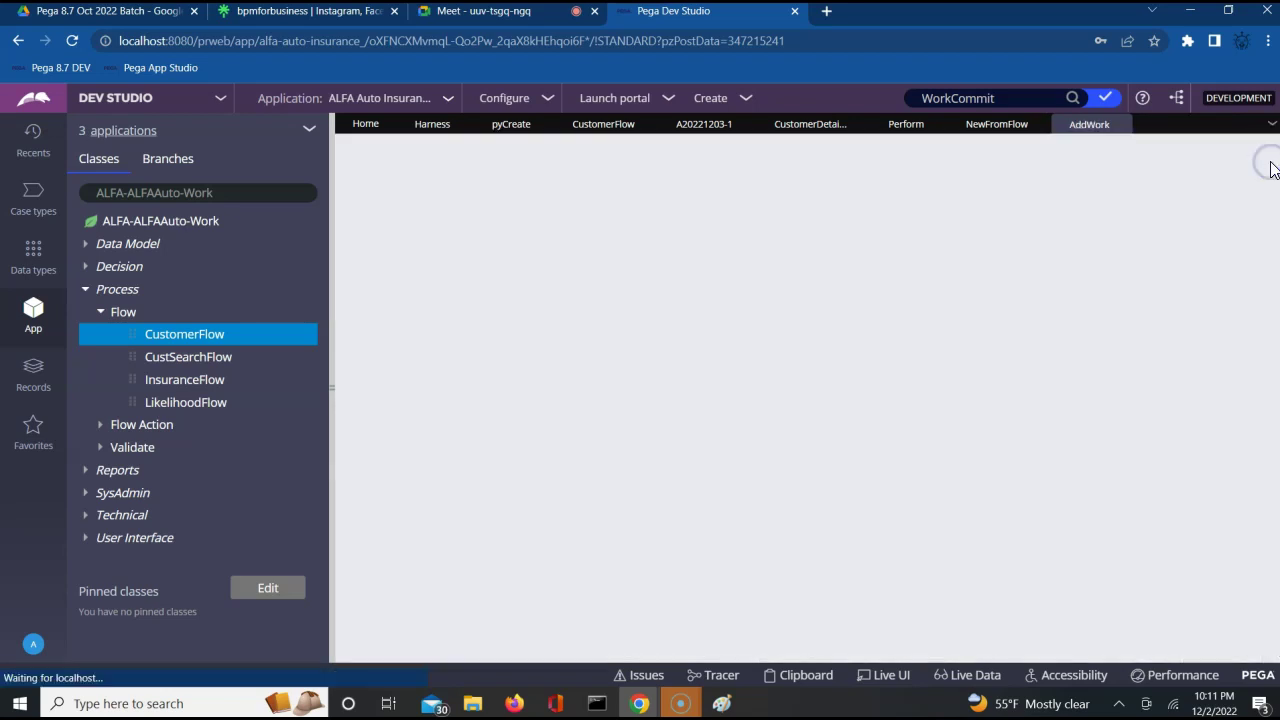
pyautogui.click(1269, 160)
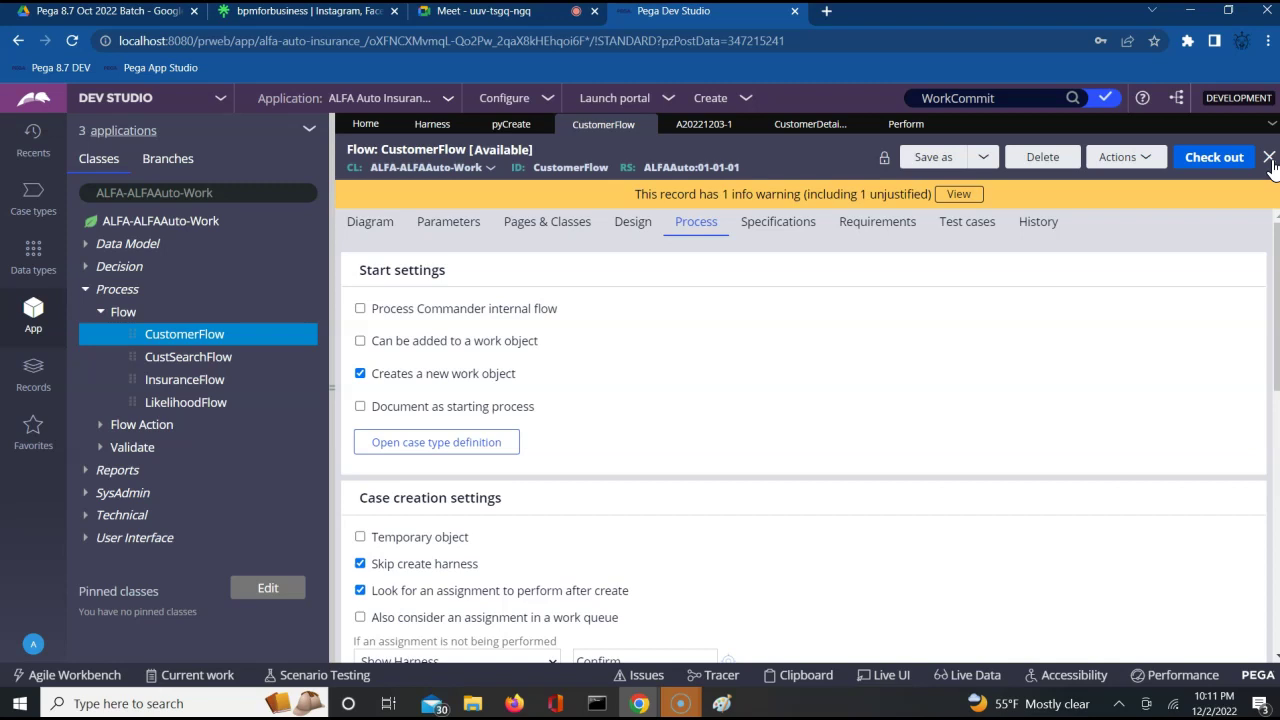
# Open the CustSearchFlow and InsuranceFlow rules to view their diagrams, and return to the diagram of CustomerFlow
pyautogui.click(165, 358)
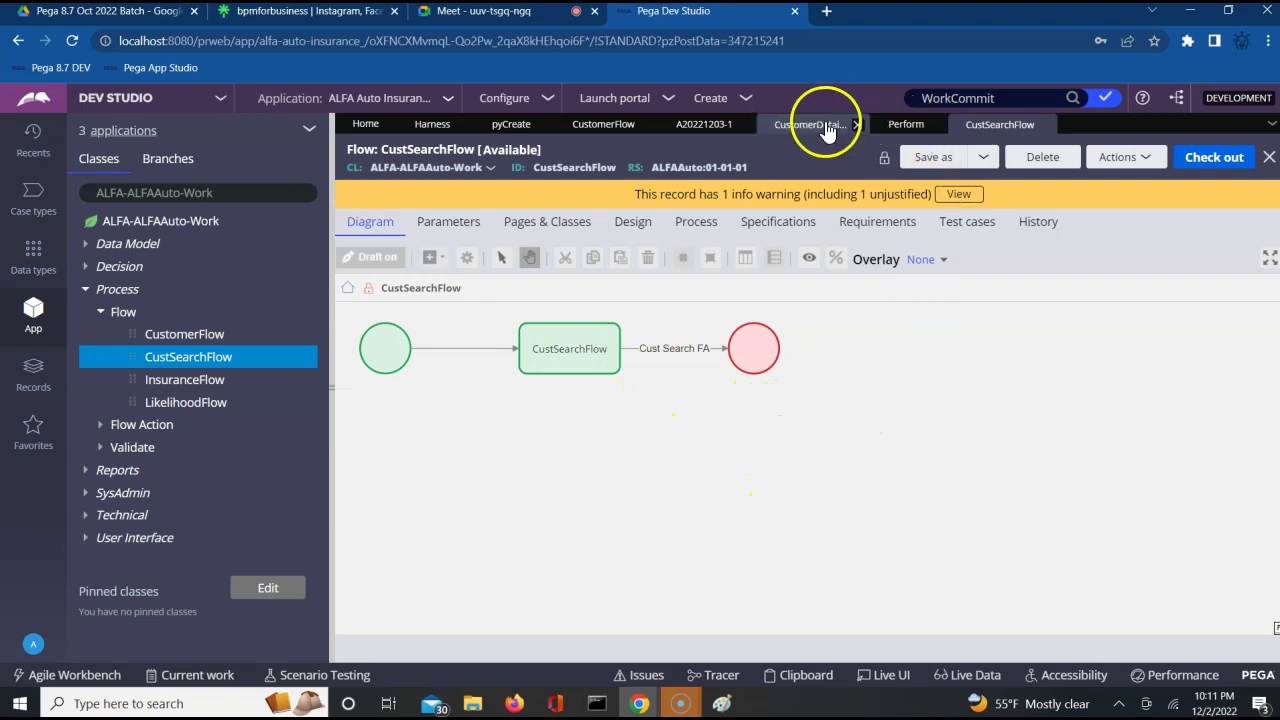
pyautogui.click(172, 386)
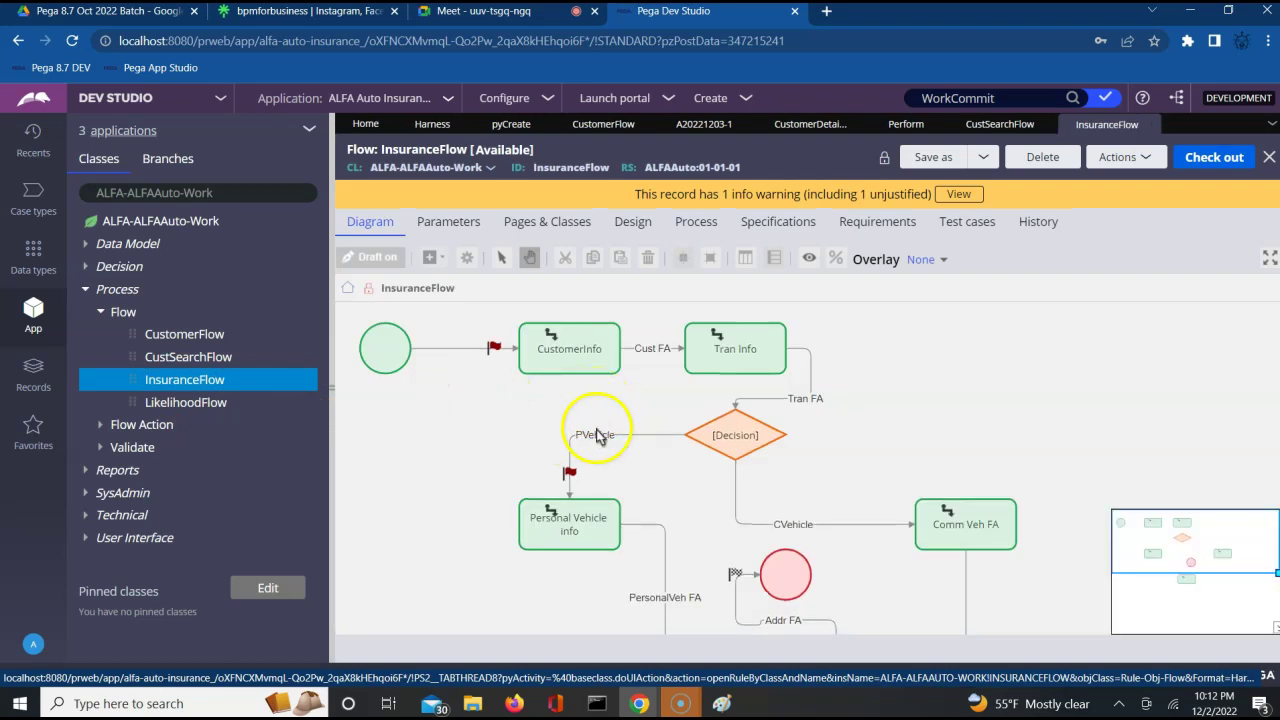
pyautogui.click(564, 340)
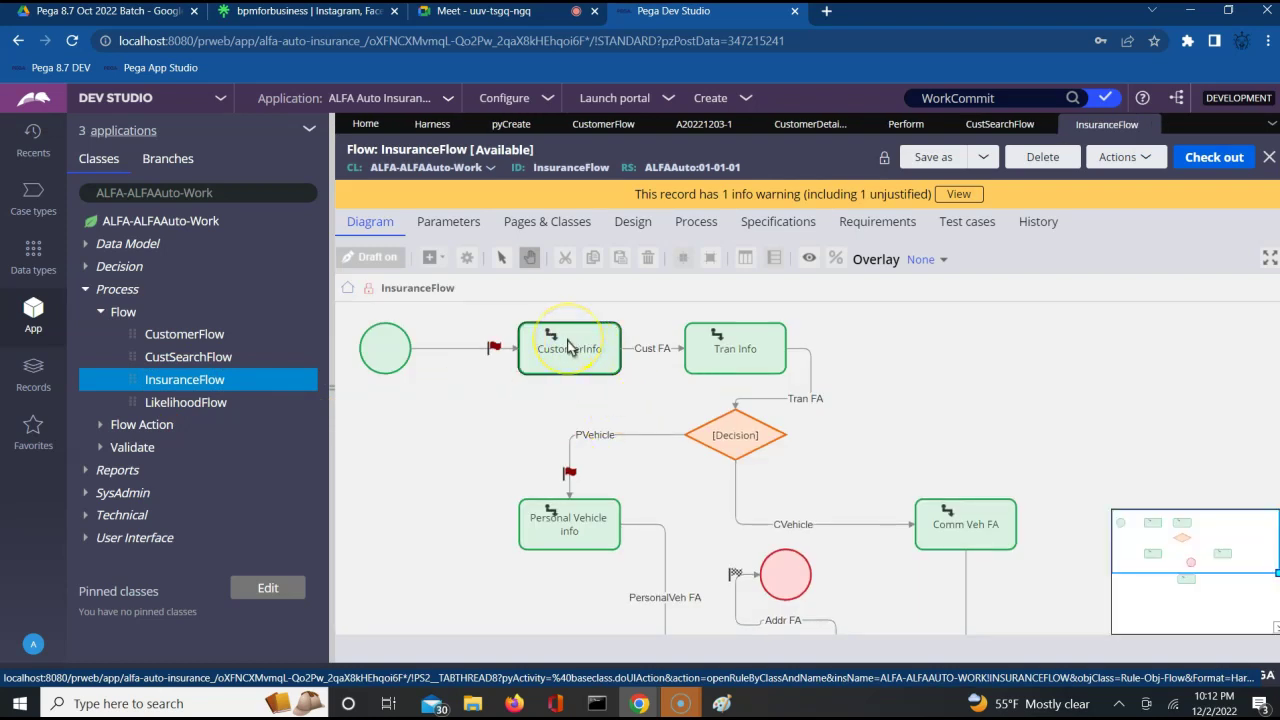
pyautogui.click(618, 125)
pyautogui.click(371, 227)
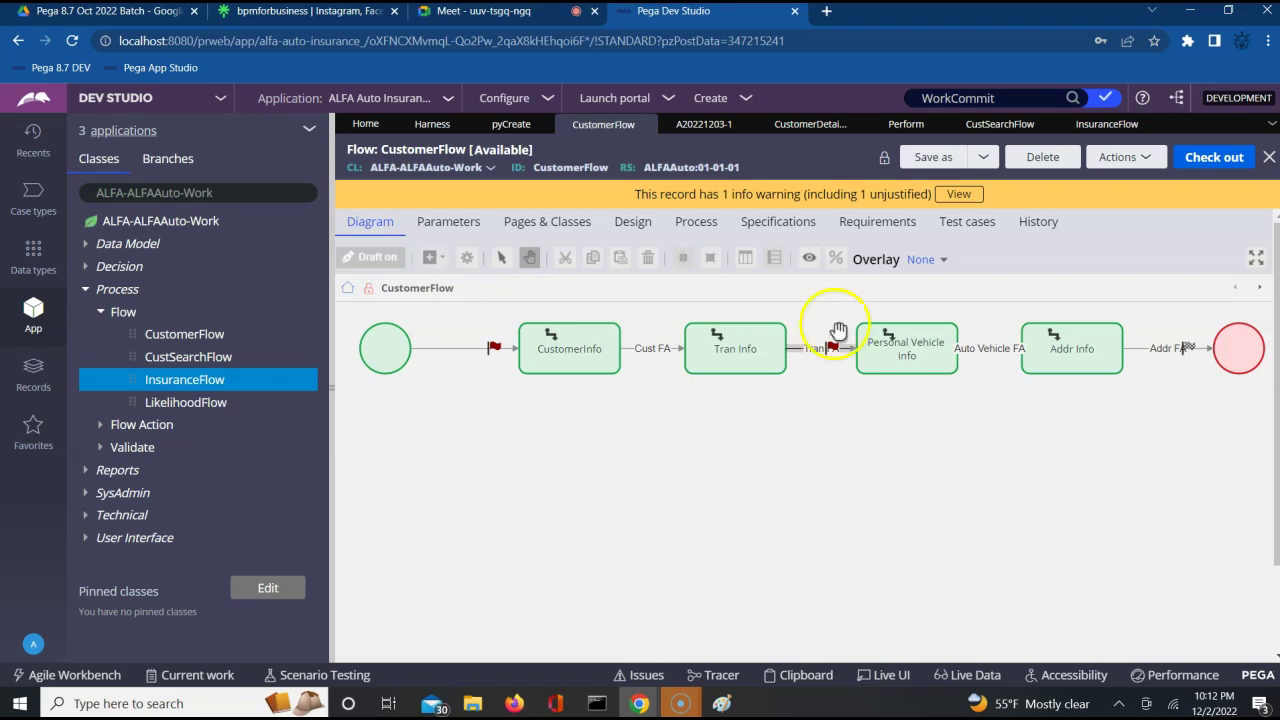
# View the open insurance case and display the locally stored records of the CustTable data type
pyautogui.click(705, 128)
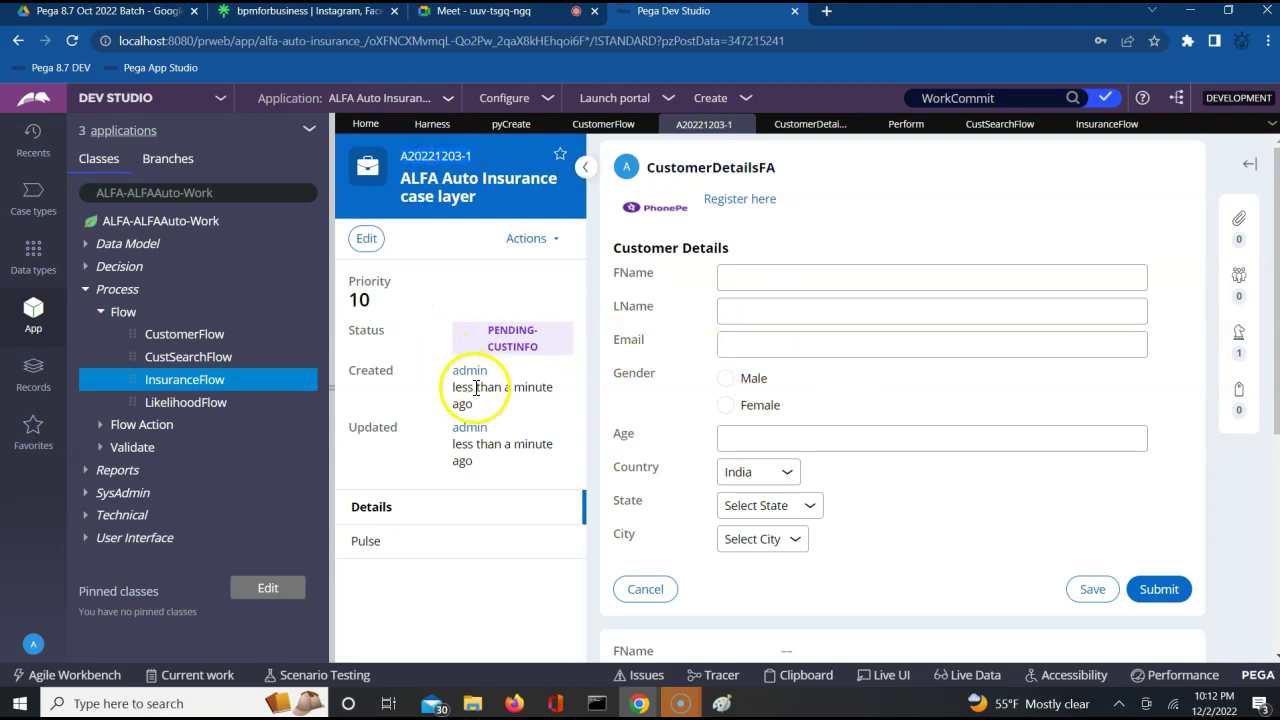
pyautogui.click(33, 252)
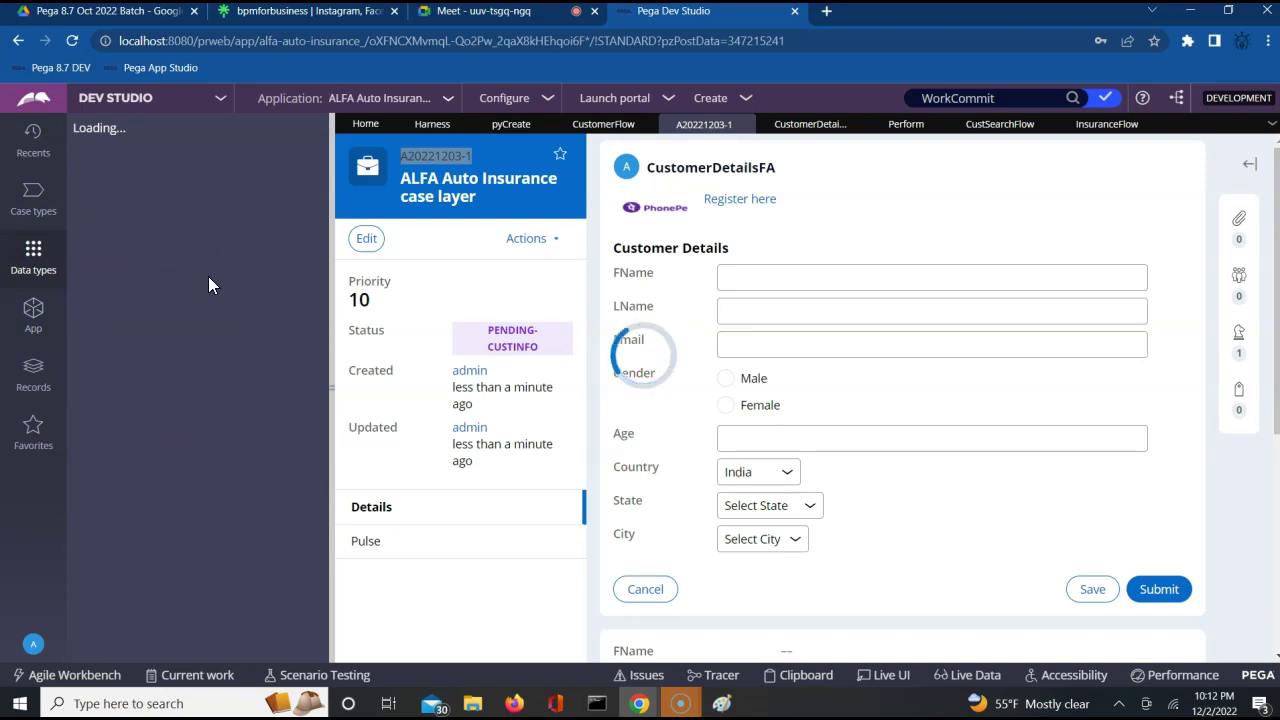
pyautogui.click(166, 252)
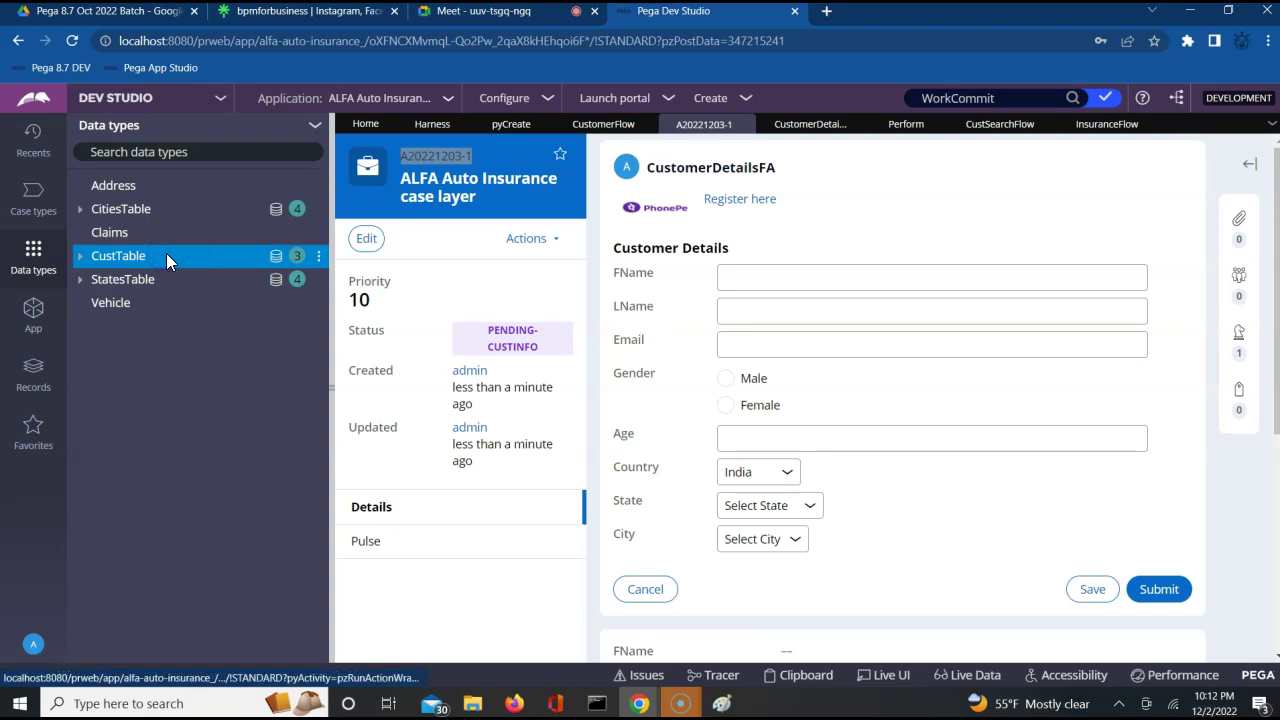
pyautogui.click(130, 258)
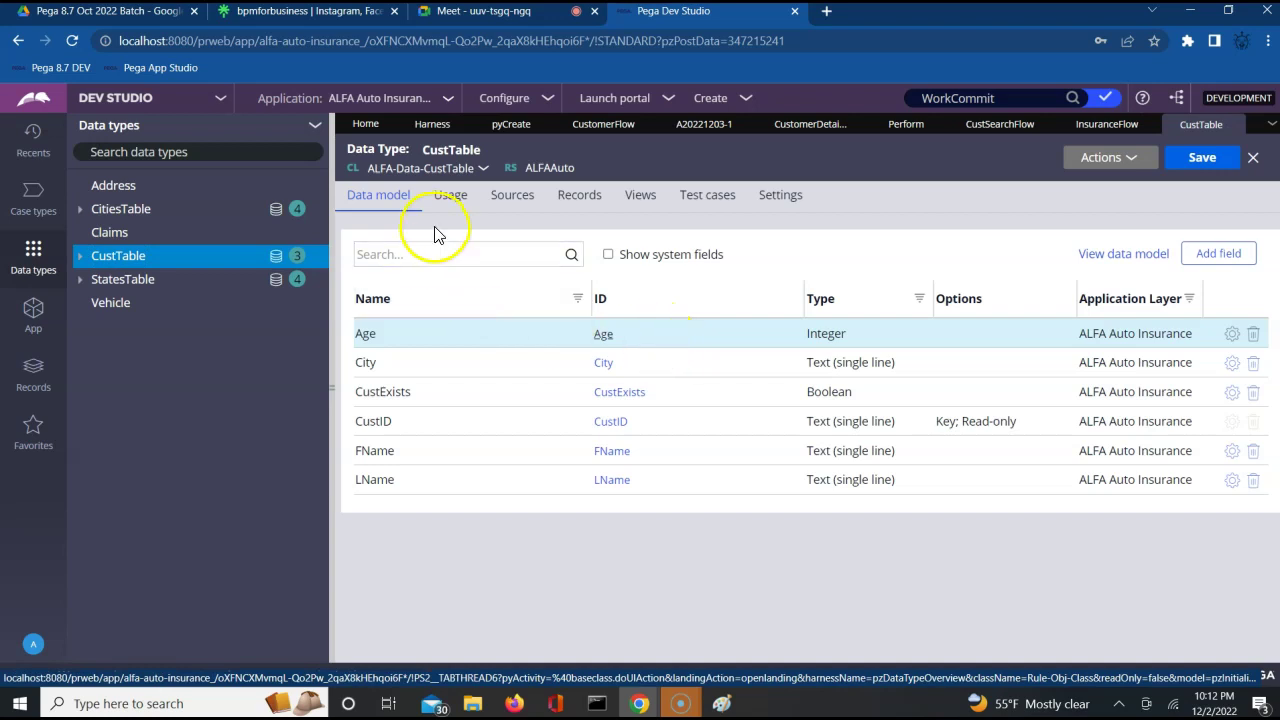
pyautogui.click(578, 204)
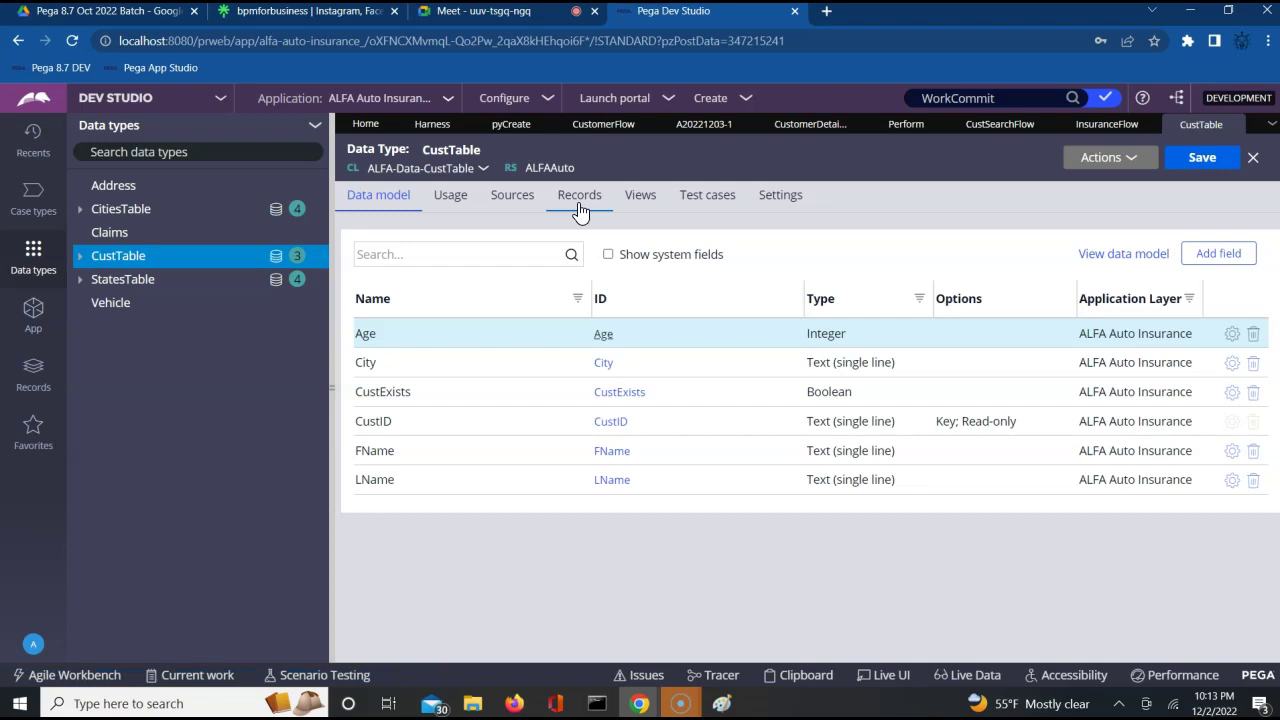
pyautogui.click(580, 205)
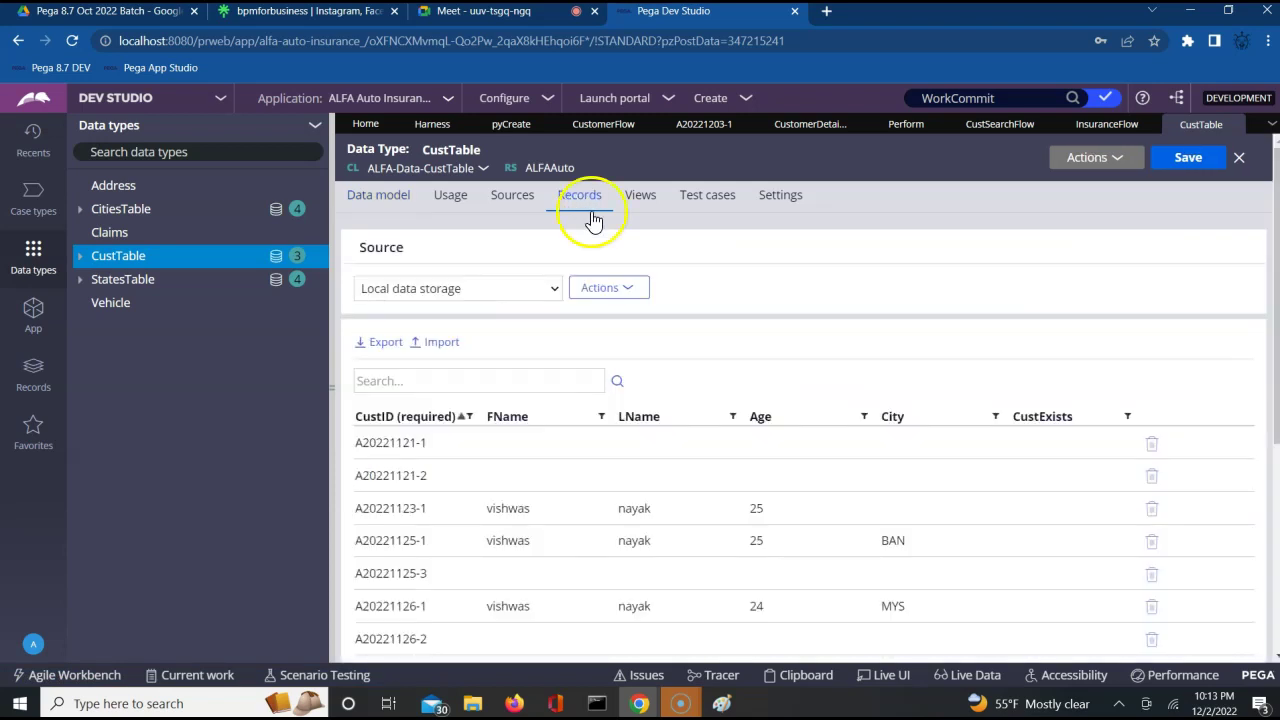
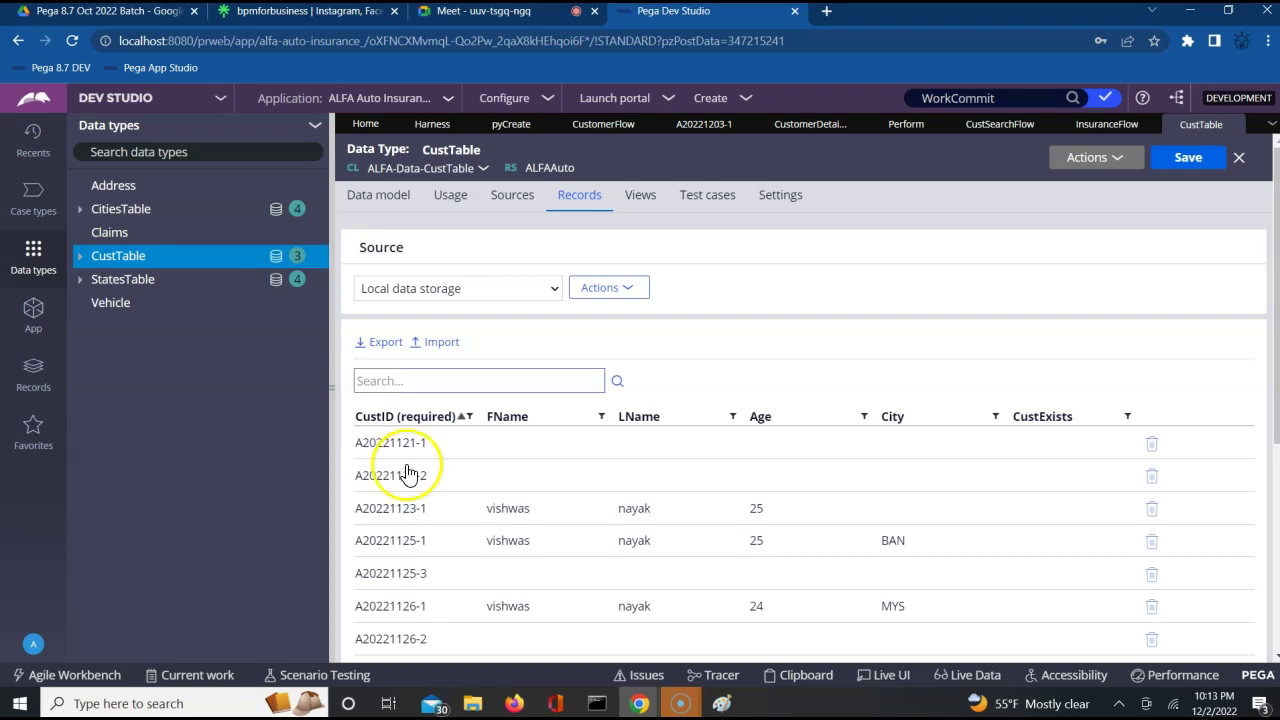
# Return to the insurance case and close the open customer details, Perform, CustSearchFlow and InsuranceFlow rules
pyautogui.click(703, 124)
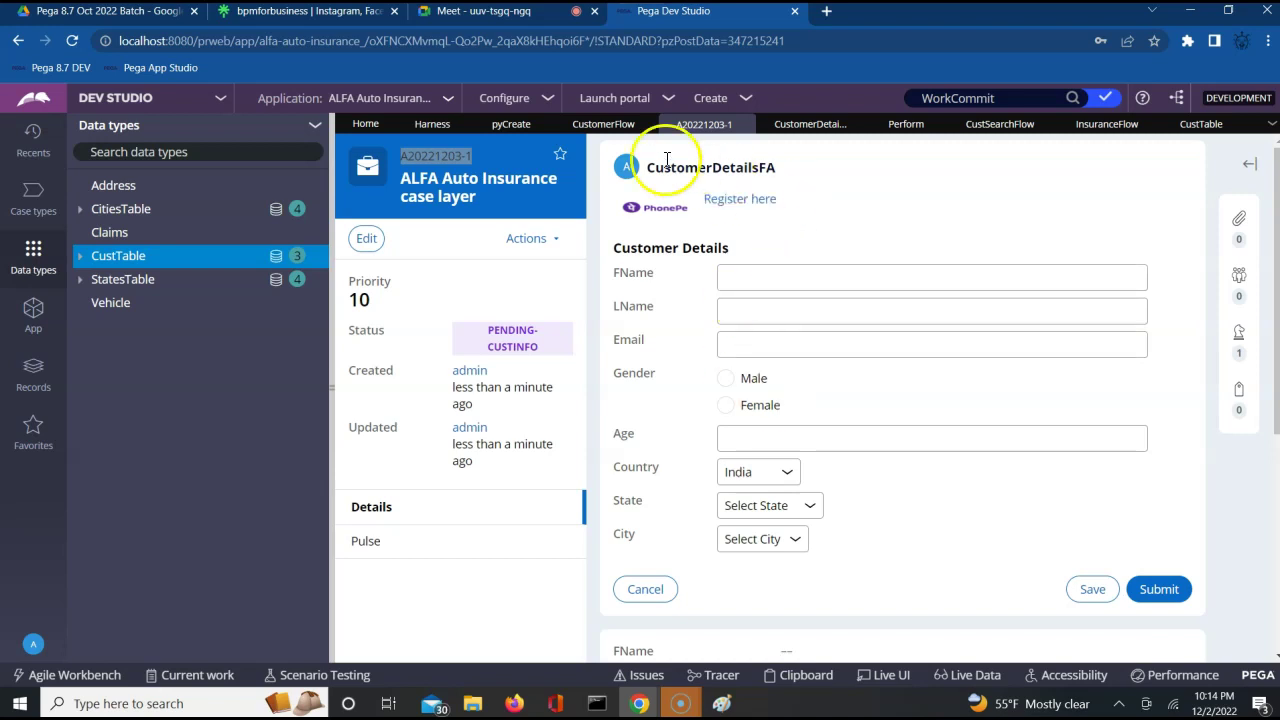
pyautogui.click(857, 124)
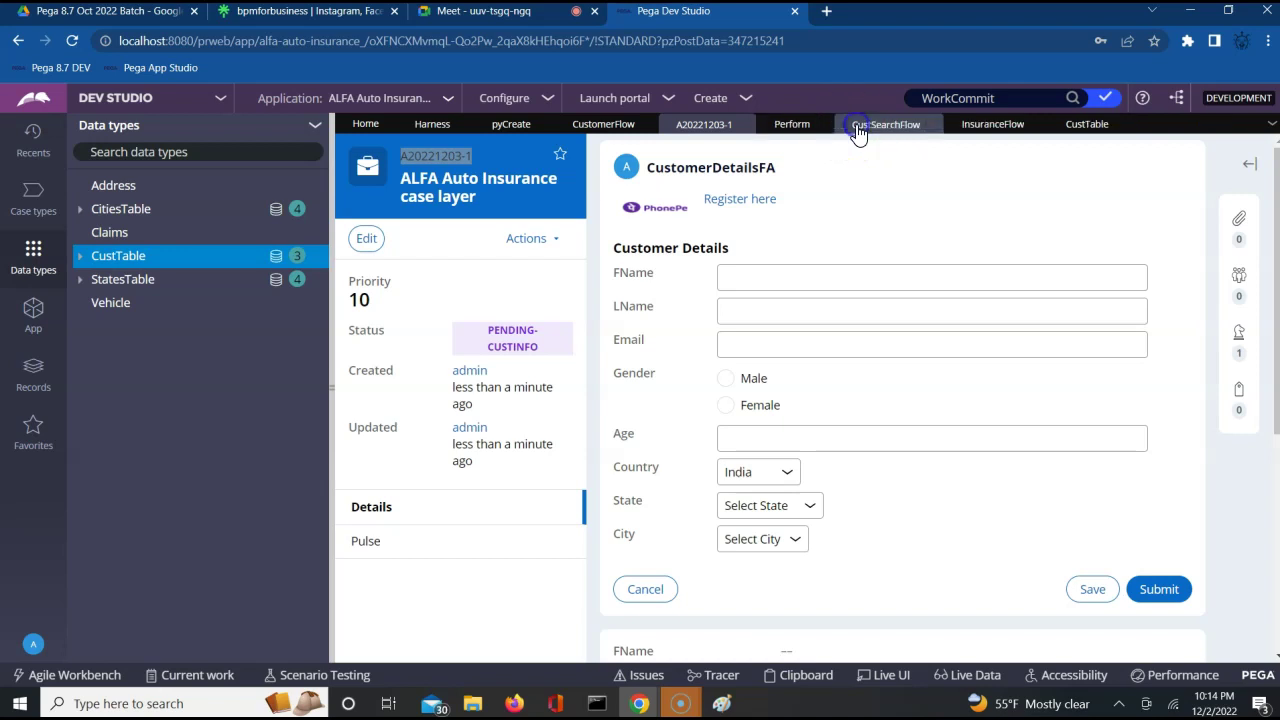
pyautogui.click(822, 125)
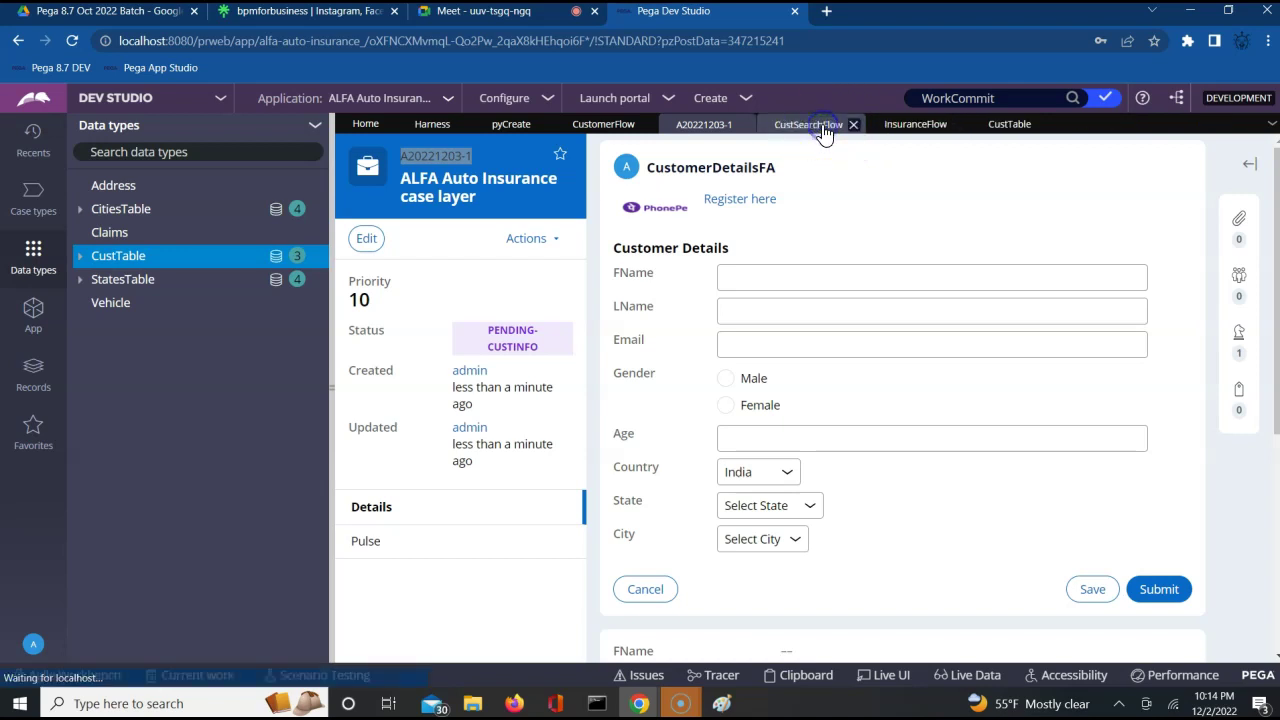
pyautogui.click(853, 125)
pyautogui.click(847, 125)
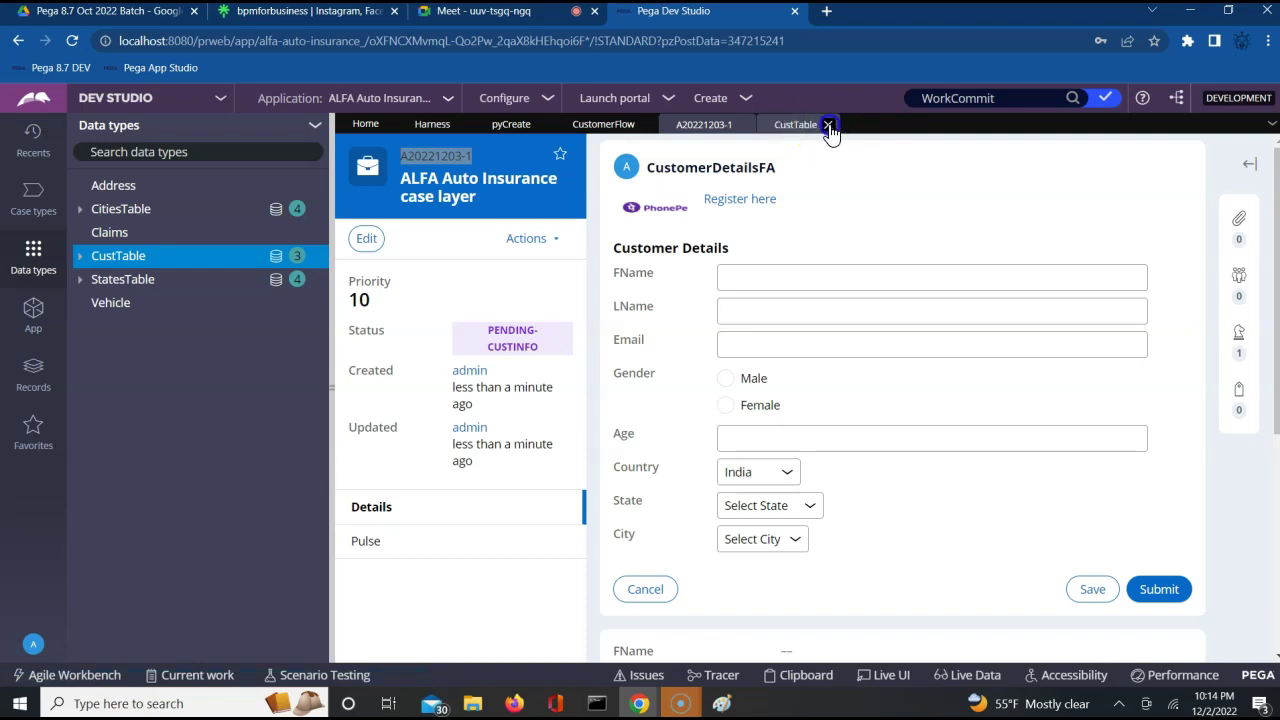
# Close the CustTable data type, return to the CustomerFlow rule and check it out for editing
pyautogui.click(828, 125)
pyautogui.click(578, 128)
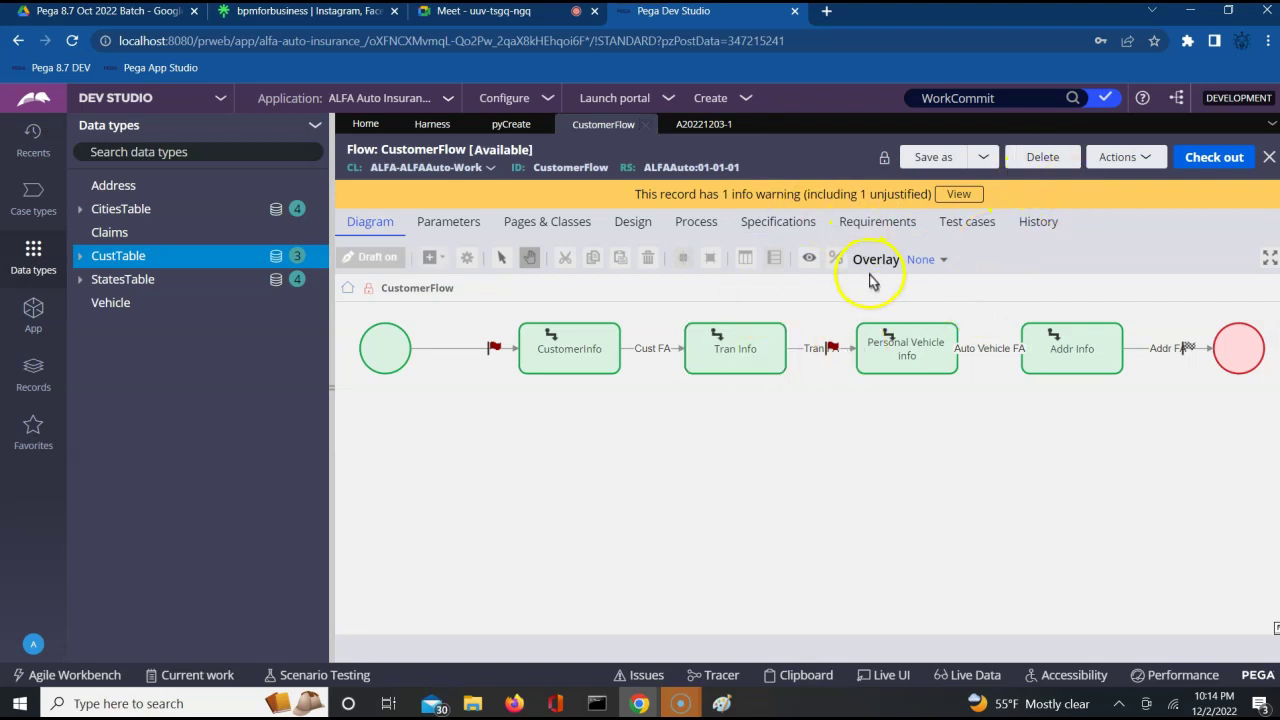
pyautogui.click(1216, 164)
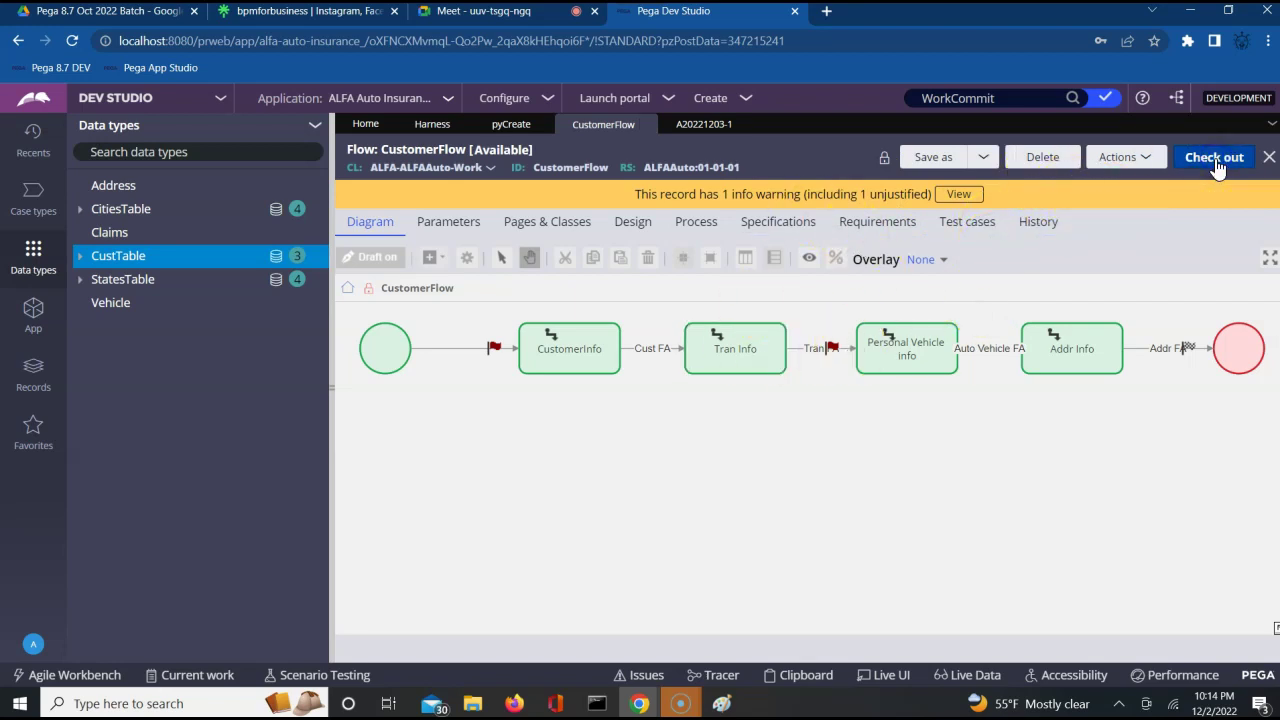
pyautogui.click(1216, 165)
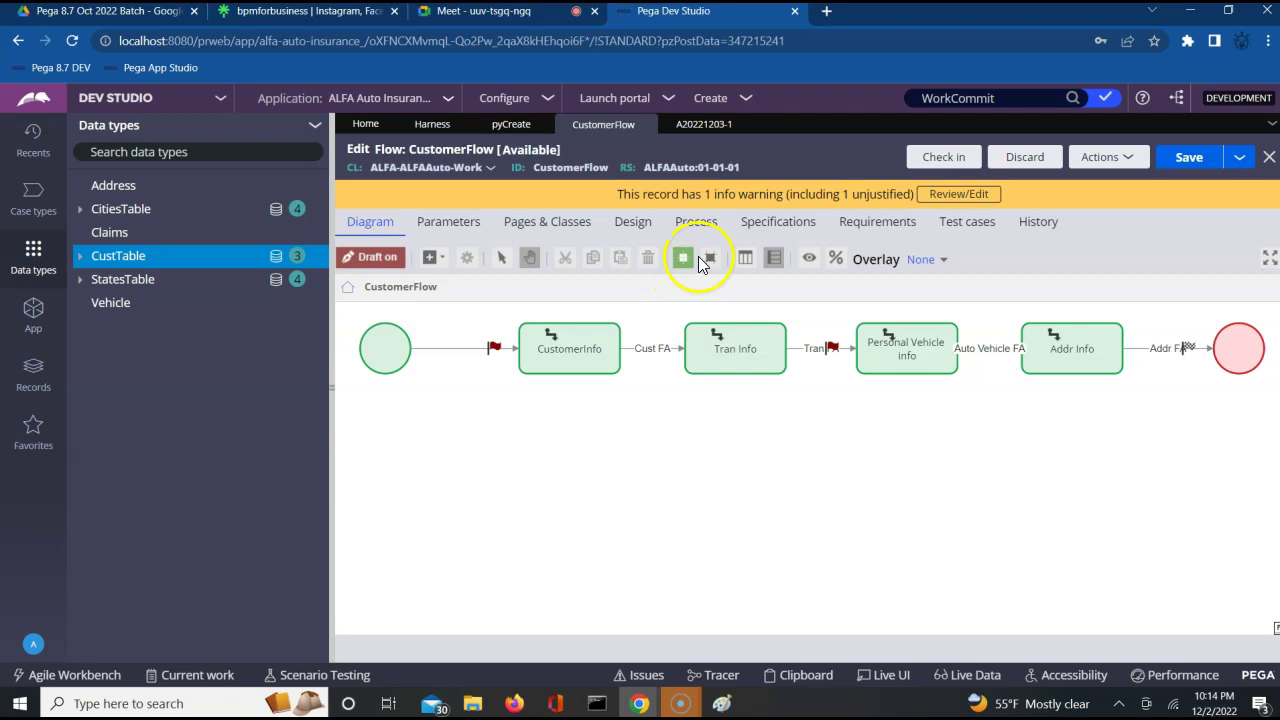
# Turn off Skip create harness in CustomerFlow's case creation settings and save the flow
pyautogui.click(700, 222)
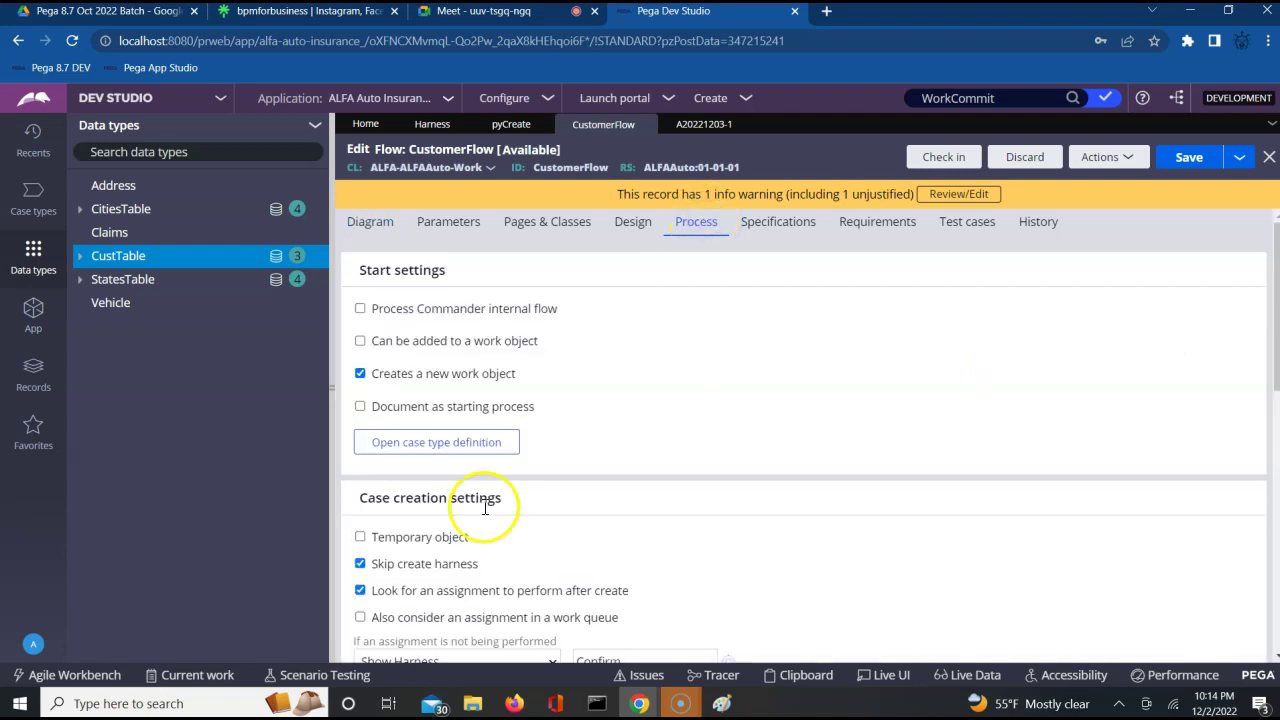
pyautogui.click(361, 564)
pyautogui.click(361, 564)
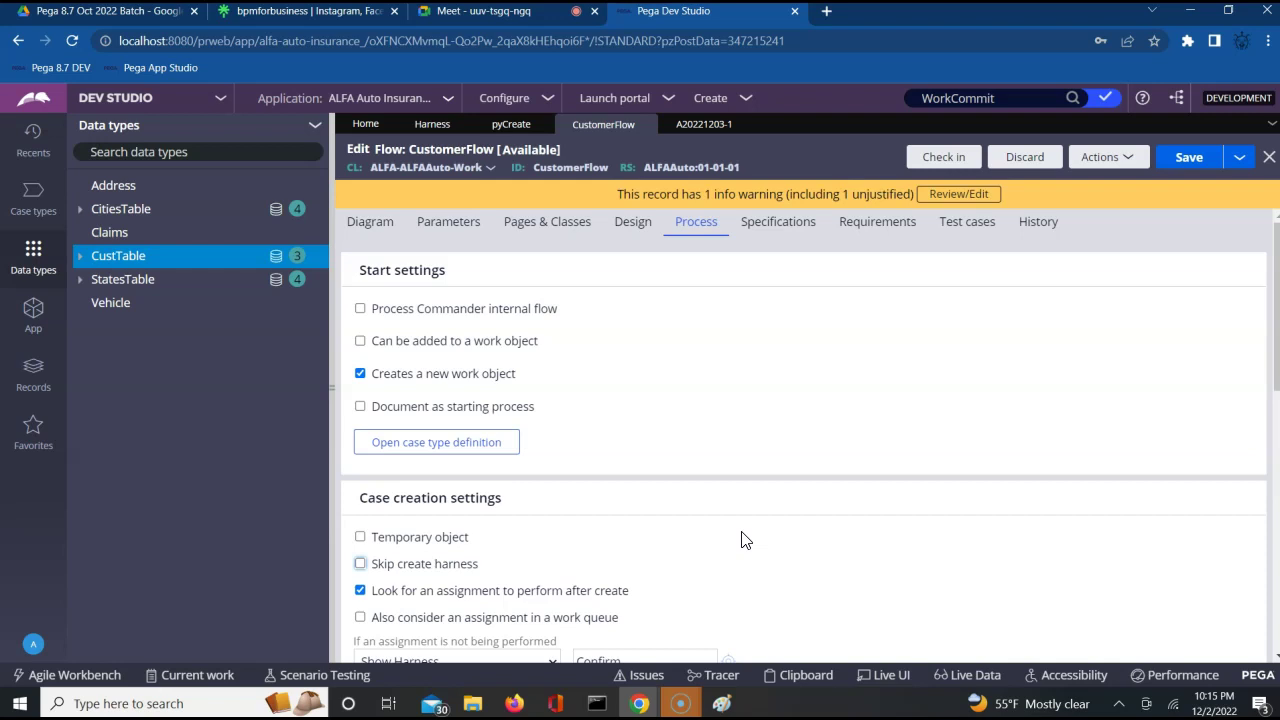
pyautogui.click(1187, 160)
# Open the New harness referenced in CustomerFlow's case creation settings and compare its design with the flow's harness setting
pyautogui.scroll(-3, 1033, 351)
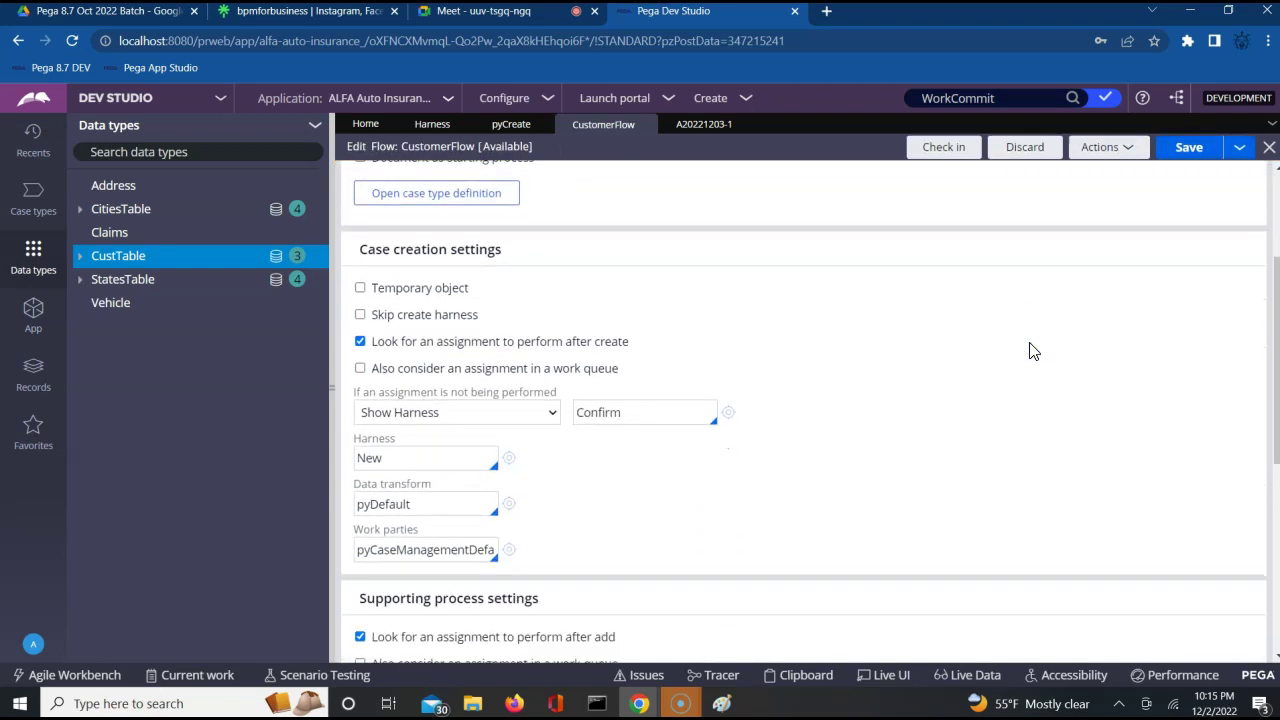
pyautogui.click(395, 463)
pyautogui.click(510, 460)
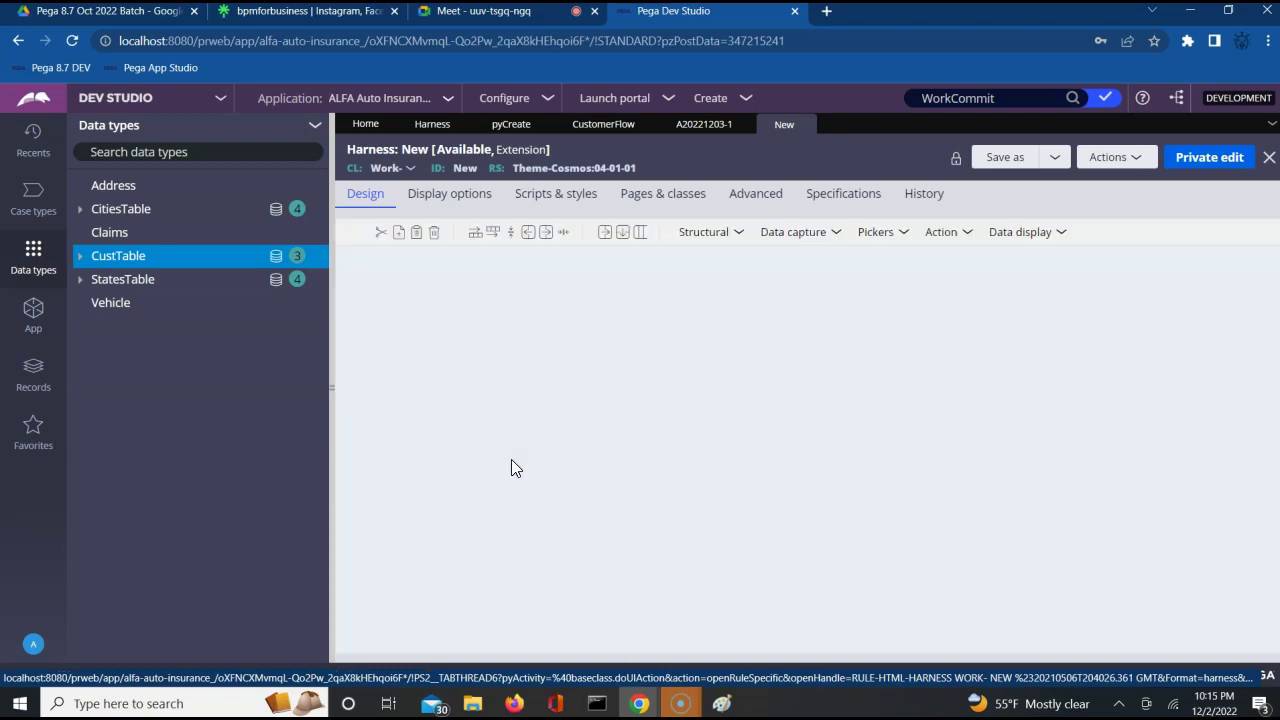
pyautogui.click(605, 125)
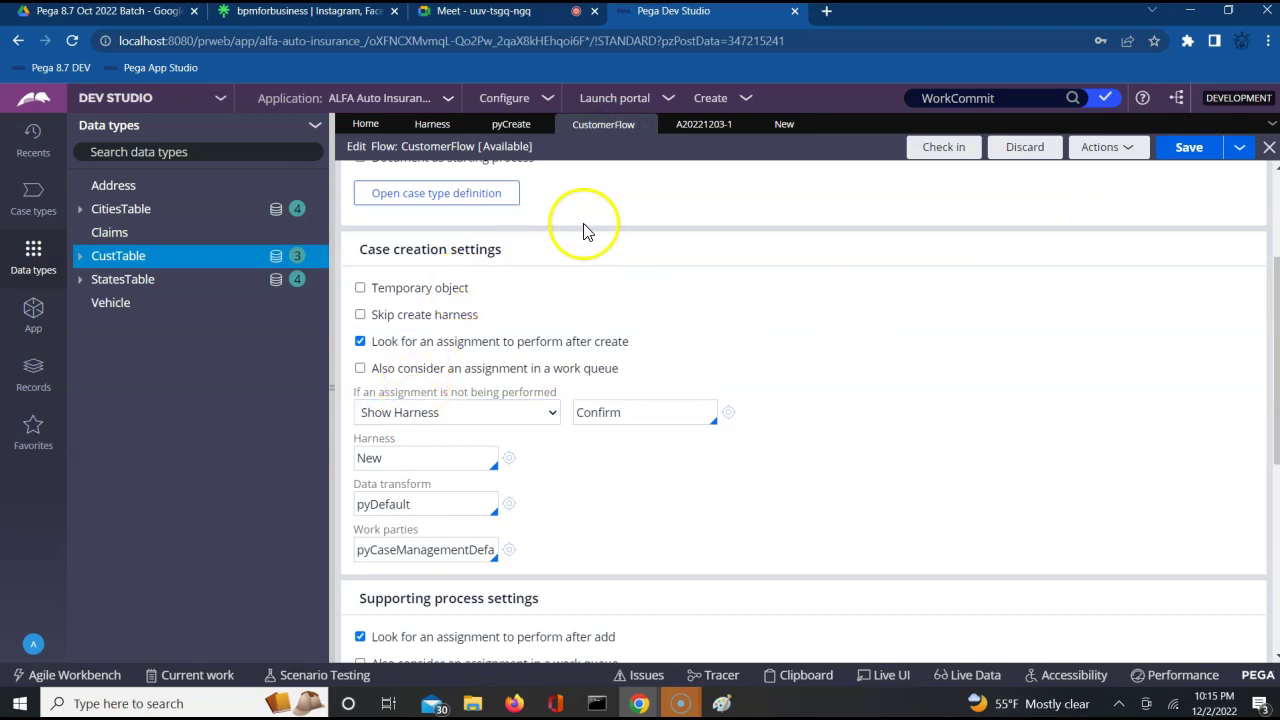
pyautogui.click(401, 461)
pyautogui.click(784, 124)
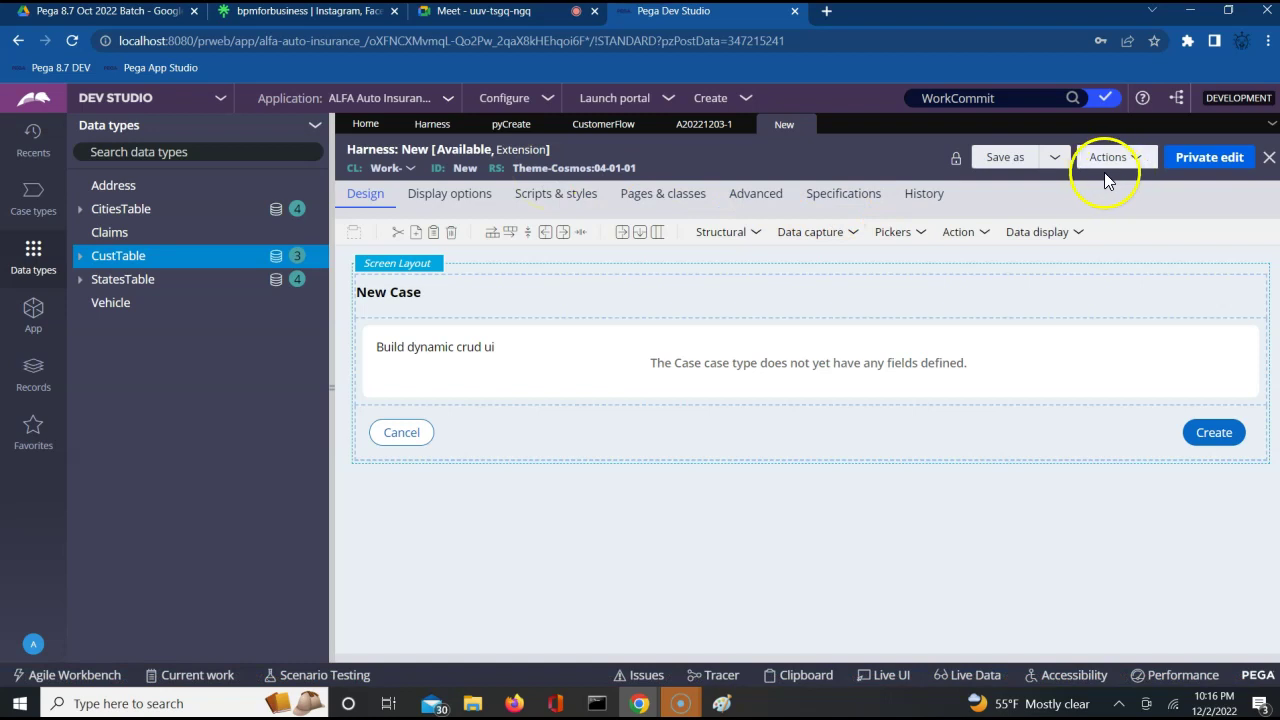
# Start a copy of the New harness, keeping its label, and replace the apply-to class with one starting with ALFA-A
pyautogui.click(998, 161)
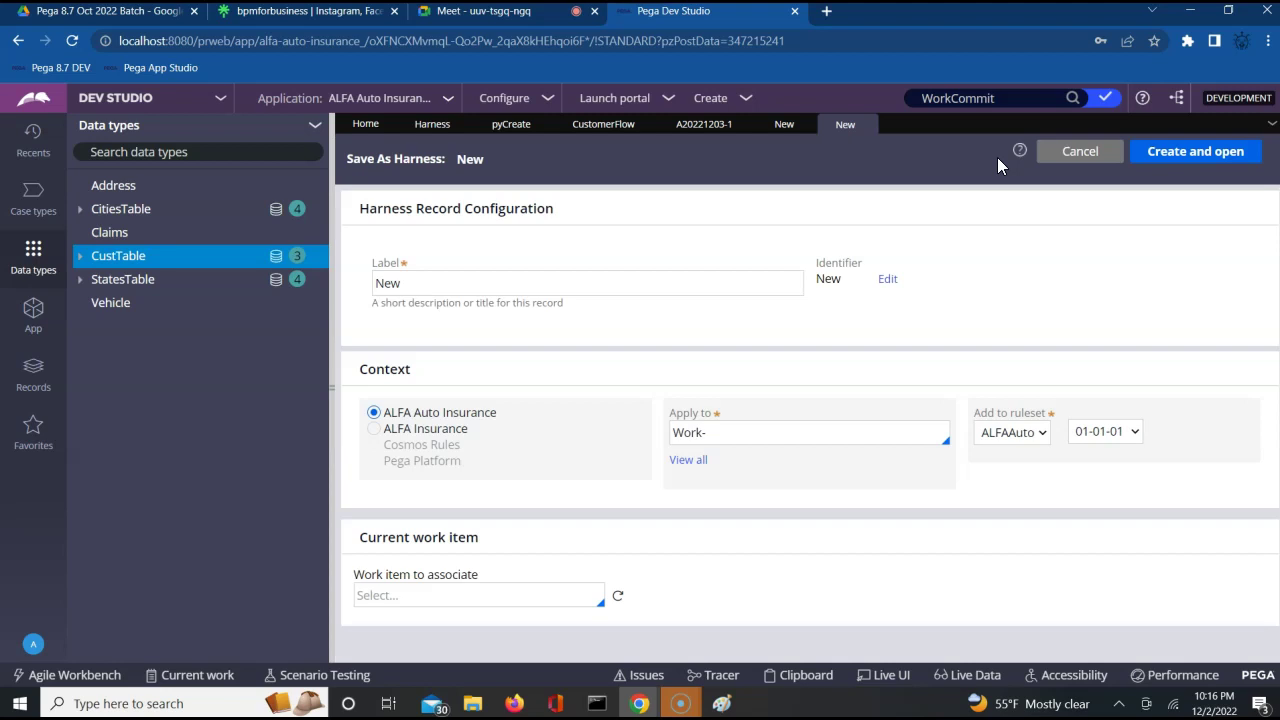
pyautogui.click(512, 288)
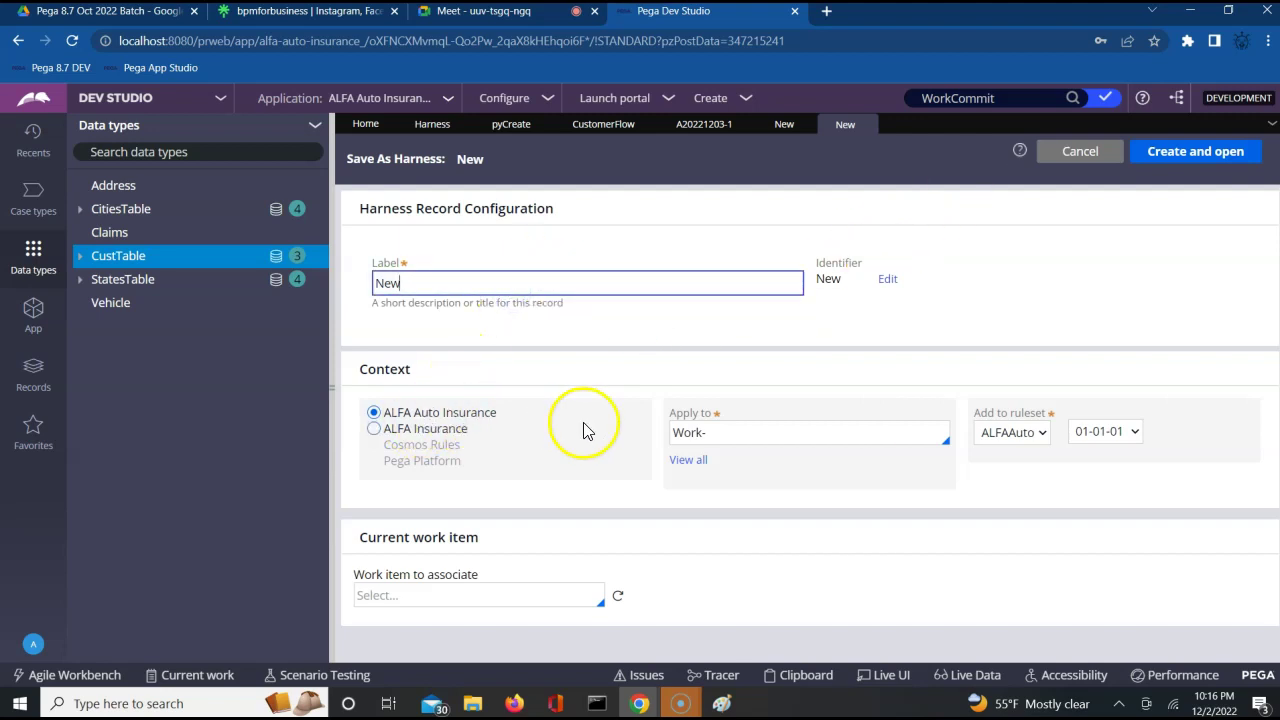
pyautogui.click(770, 436)
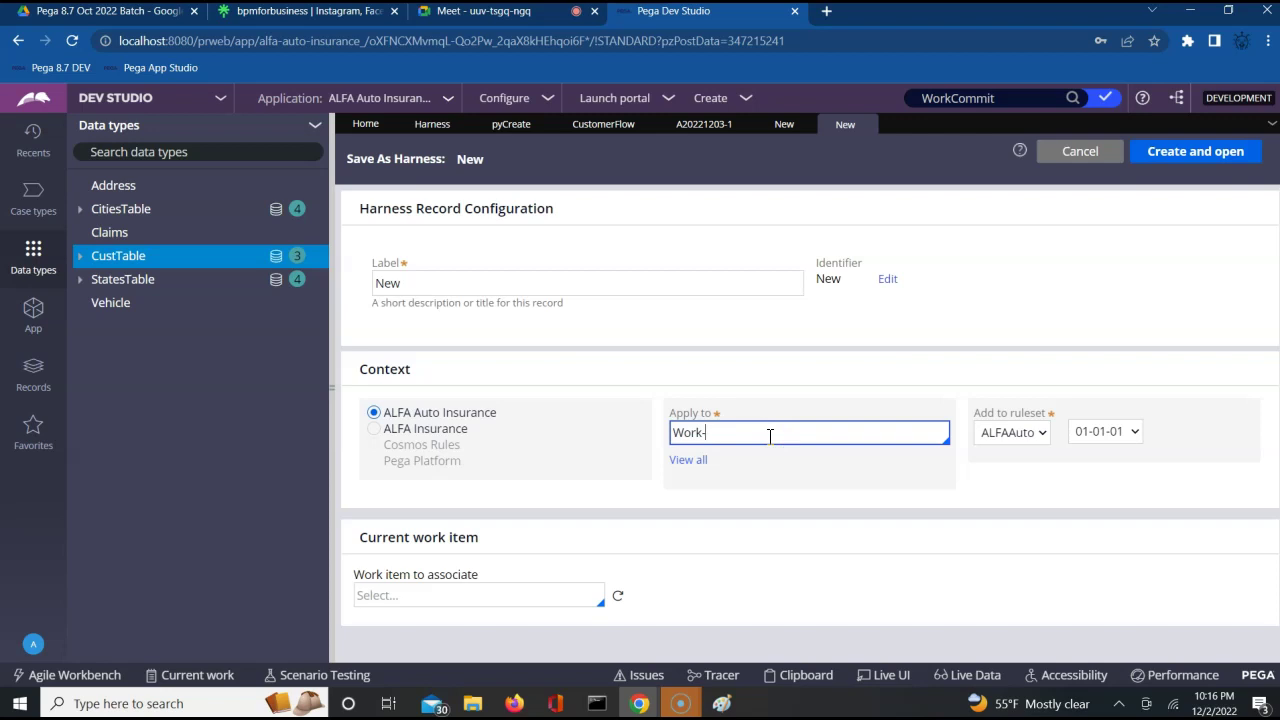
pyautogui.press('BackSpace')
pyautogui.press('BackSpace')
pyautogui.press('BackSpace')
pyautogui.press('BackSpace')
pyautogui.press('BackSpace')
pyautogui.press('Down')
pyautogui.press('Down')
pyautogui.press('Down')
pyautogui.press('Down')
pyautogui.press('Down')
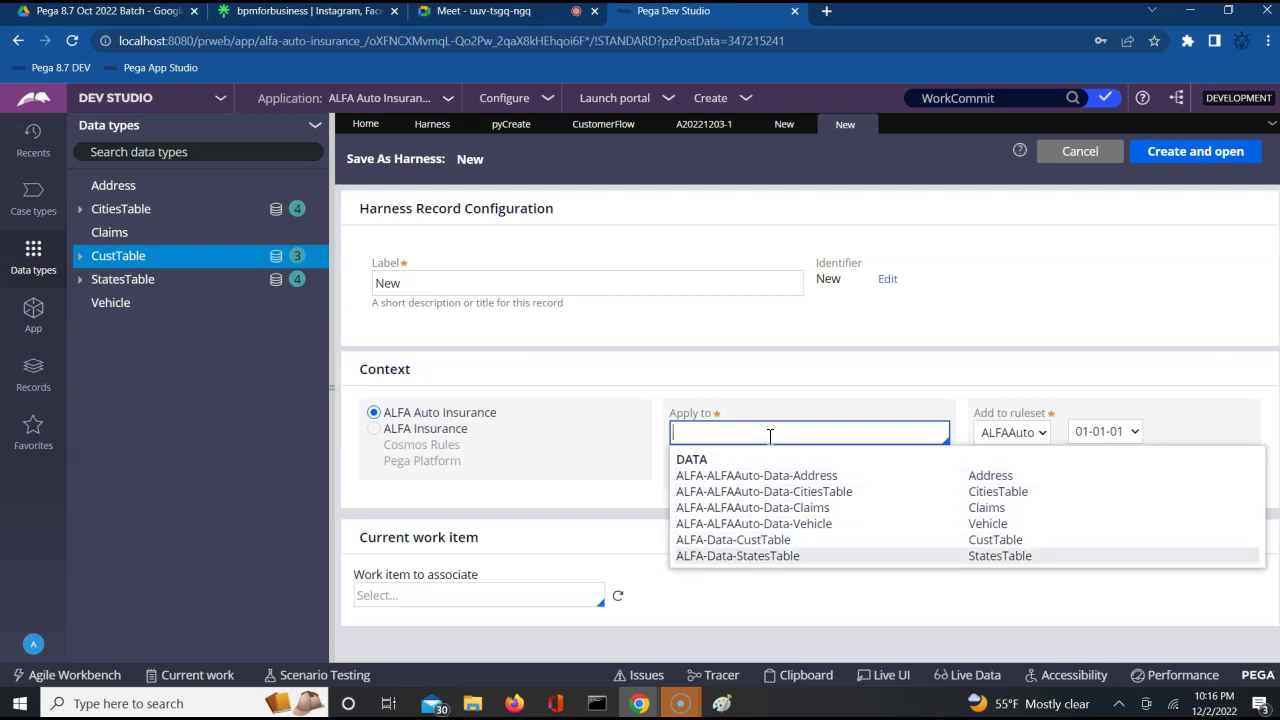
pyautogui.write('A')
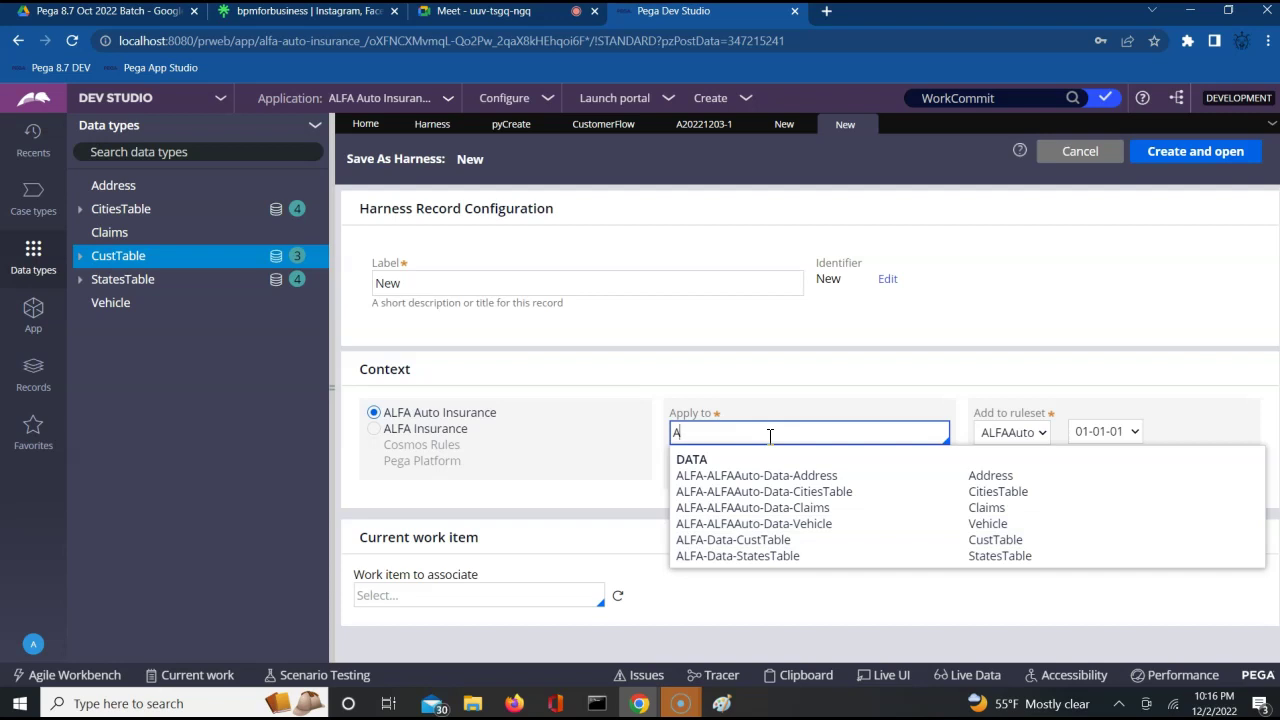
pyautogui.write('LFA-A')
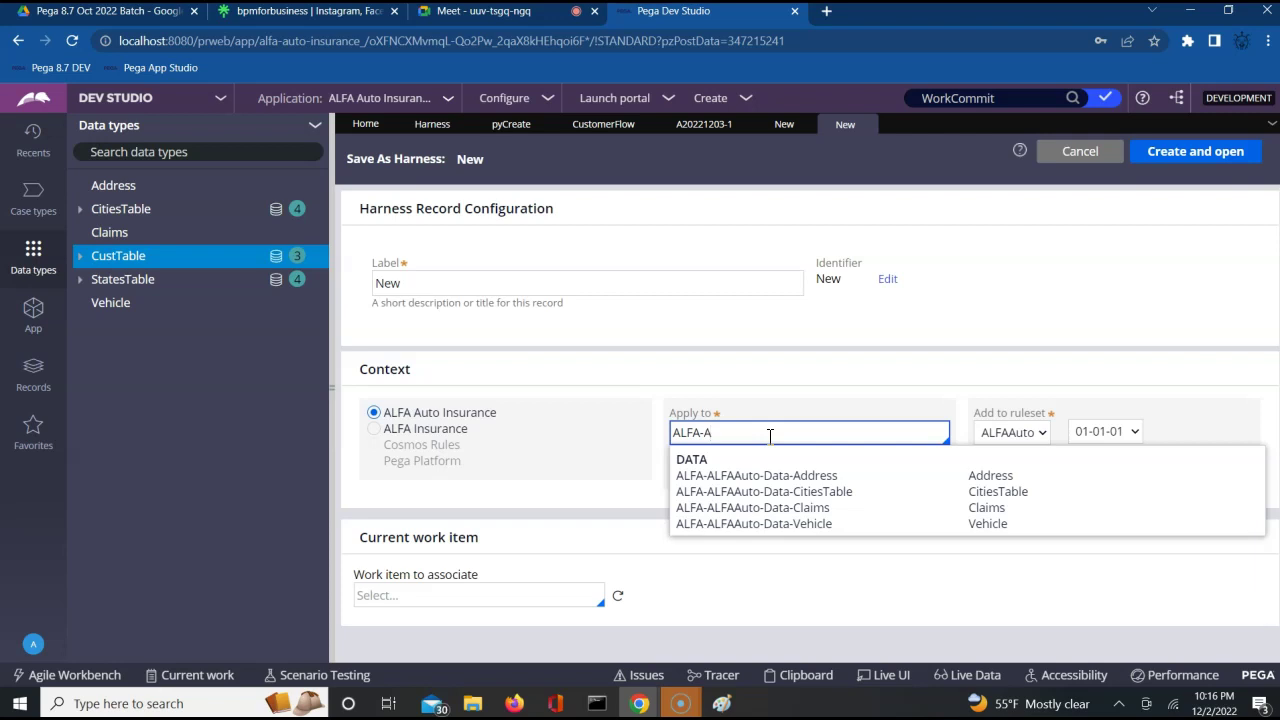
# Apply the New harness copy to class ALFA-ALFAAuto-Work and create it in the ALFAAuto ruleset
pyautogui.write('LFAAuto-Work')
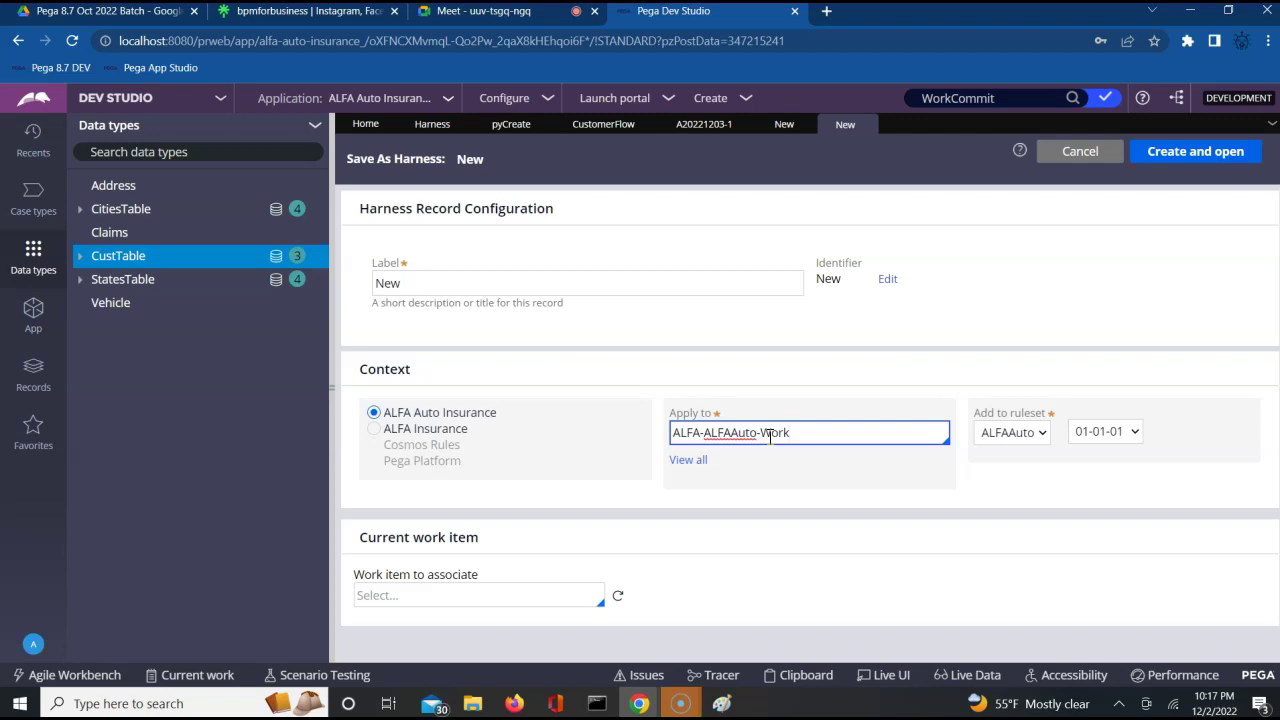
pyautogui.click(37, 323)
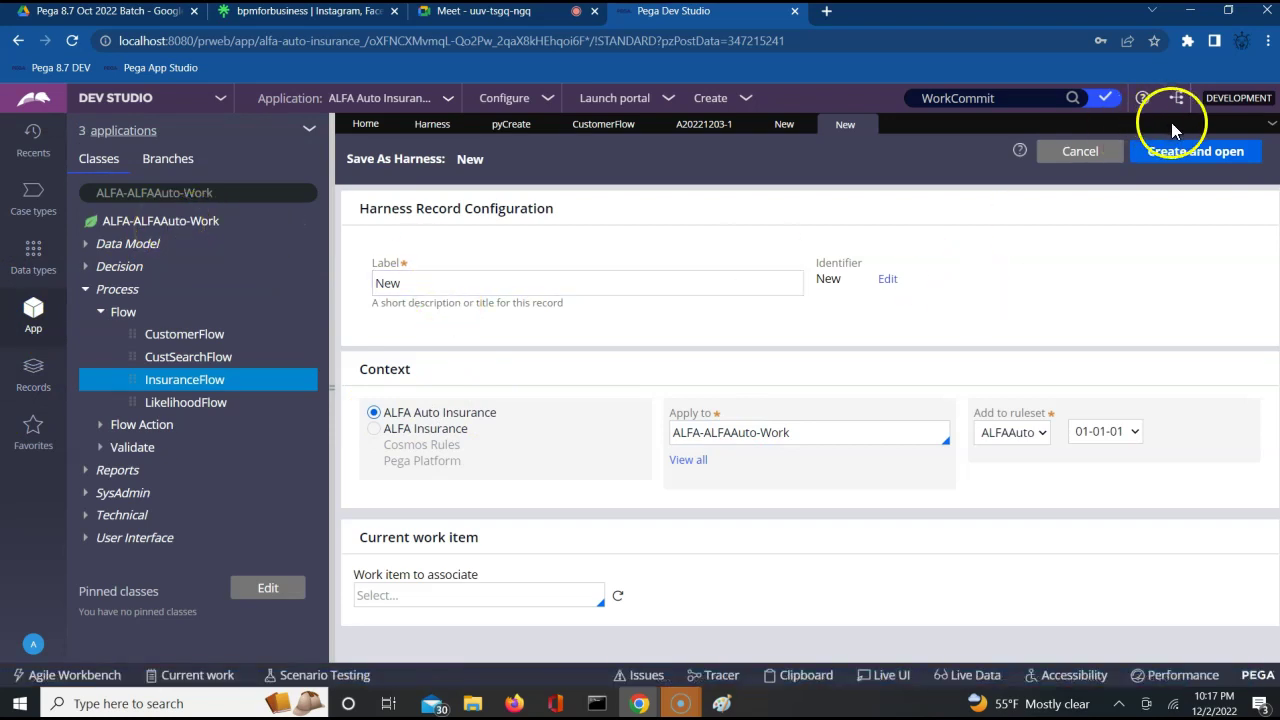
pyautogui.click(1174, 156)
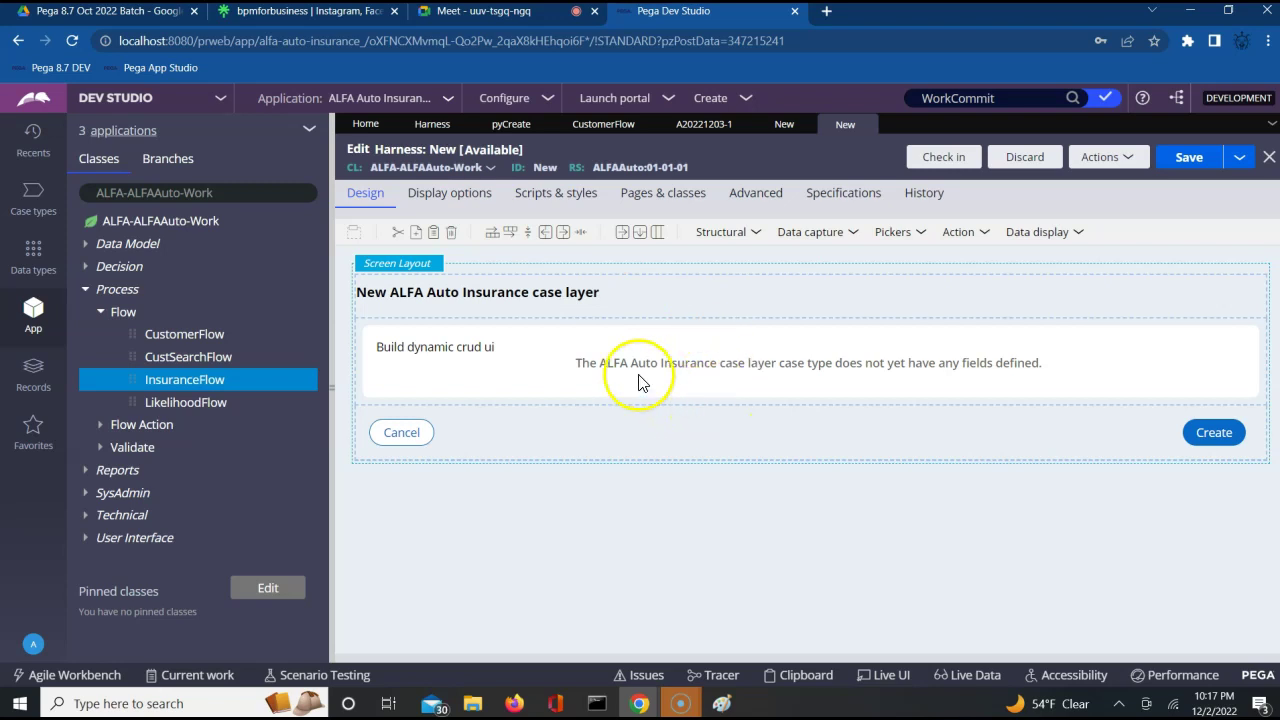
# Examine the header, main and footer panels of the New harness and check which section the main panel uses
pyautogui.click(588, 430)
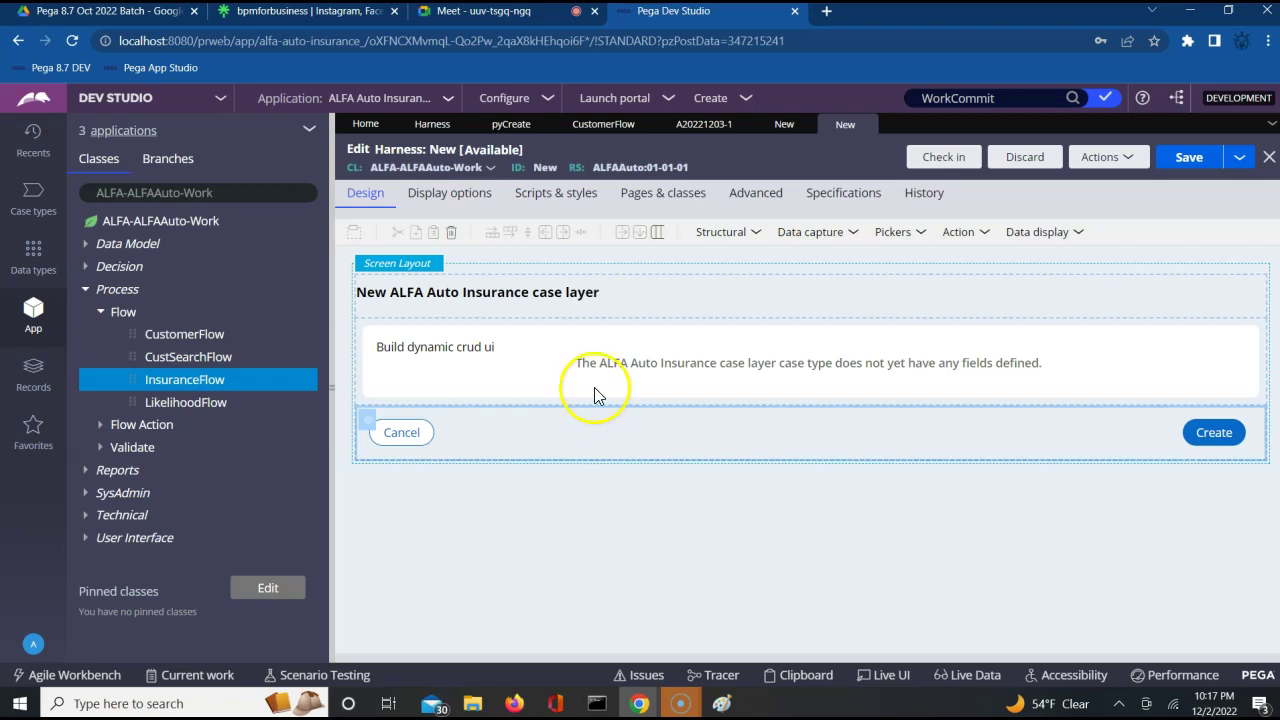
pyautogui.click(604, 388)
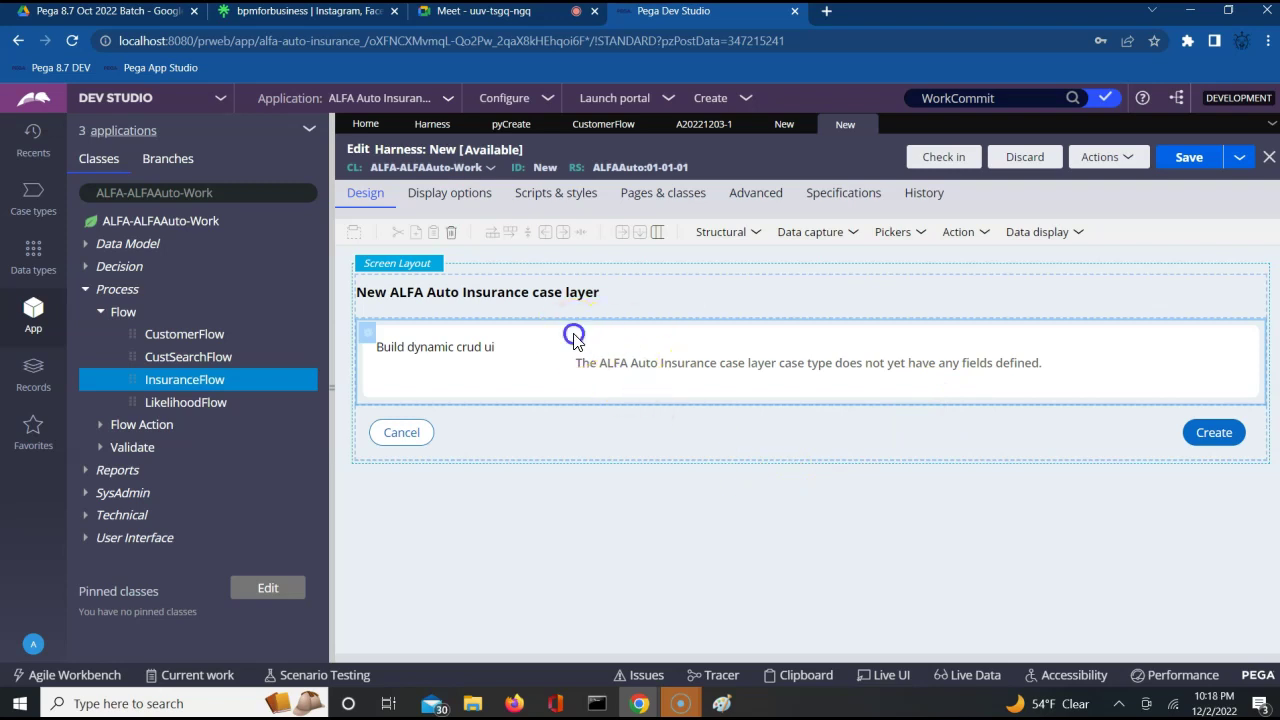
pyautogui.click(643, 298)
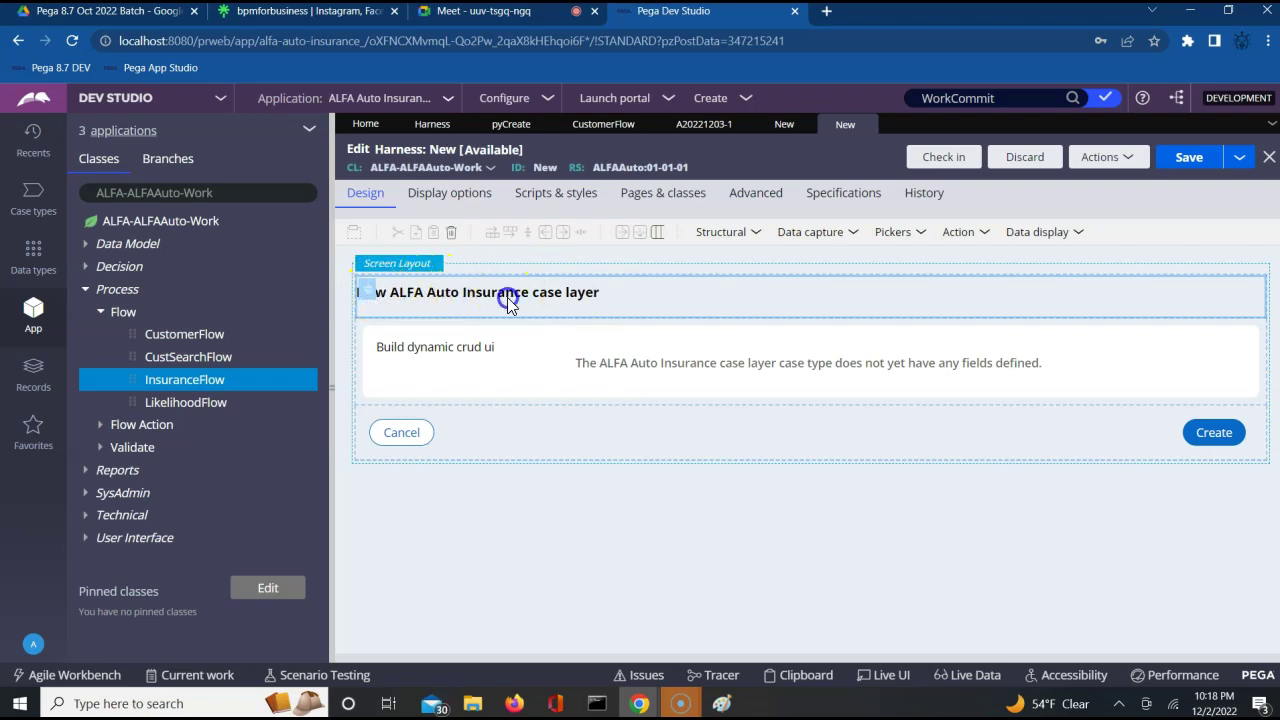
pyautogui.click(483, 344)
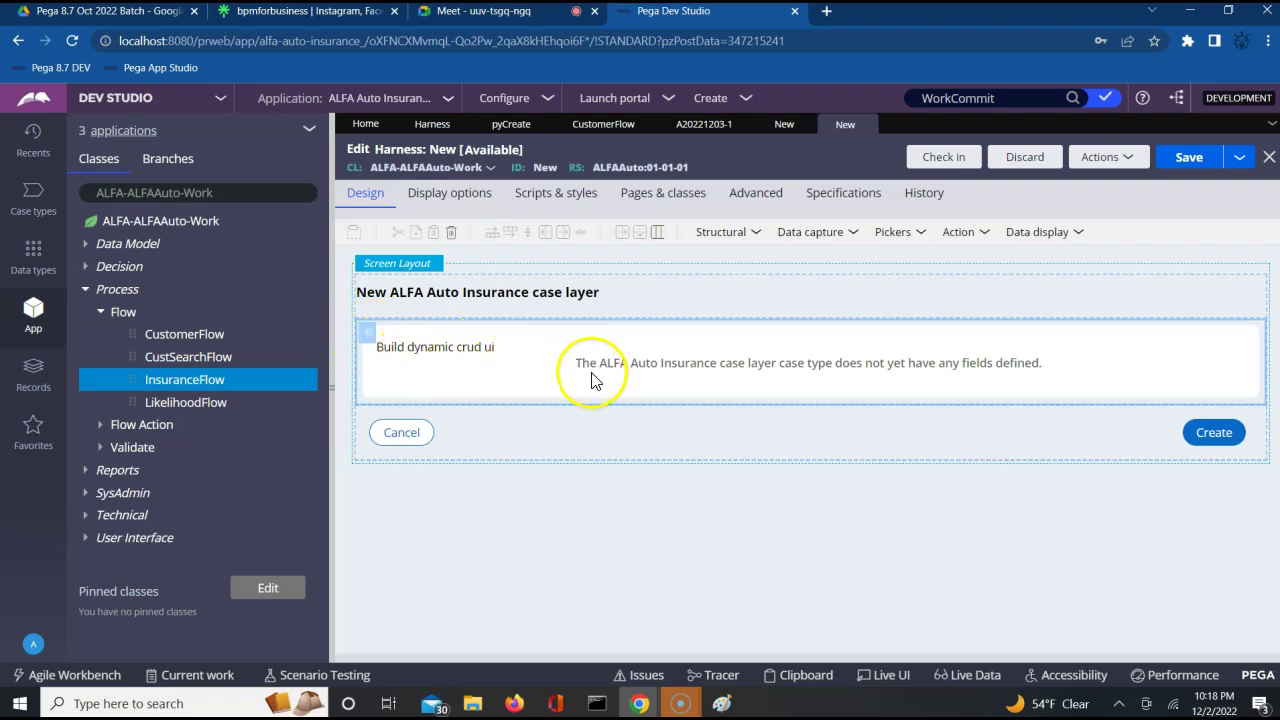
pyautogui.click(370, 335)
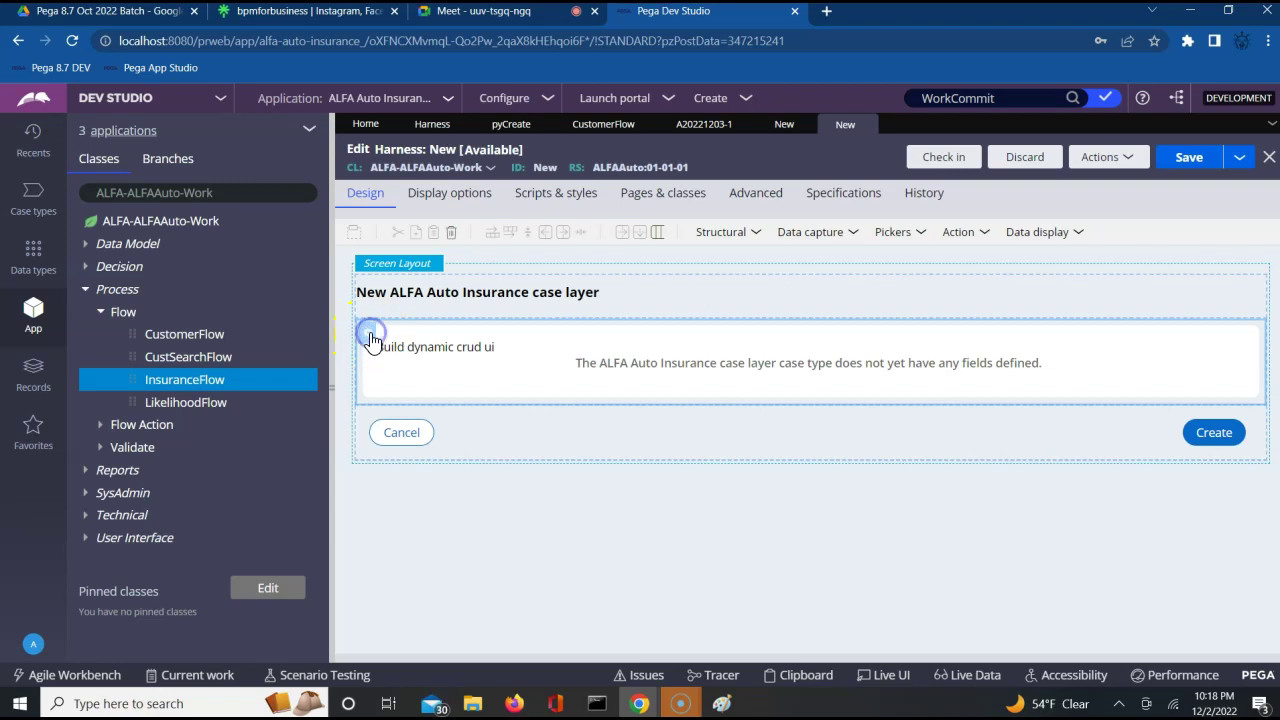
pyautogui.doubleClick(370, 340)
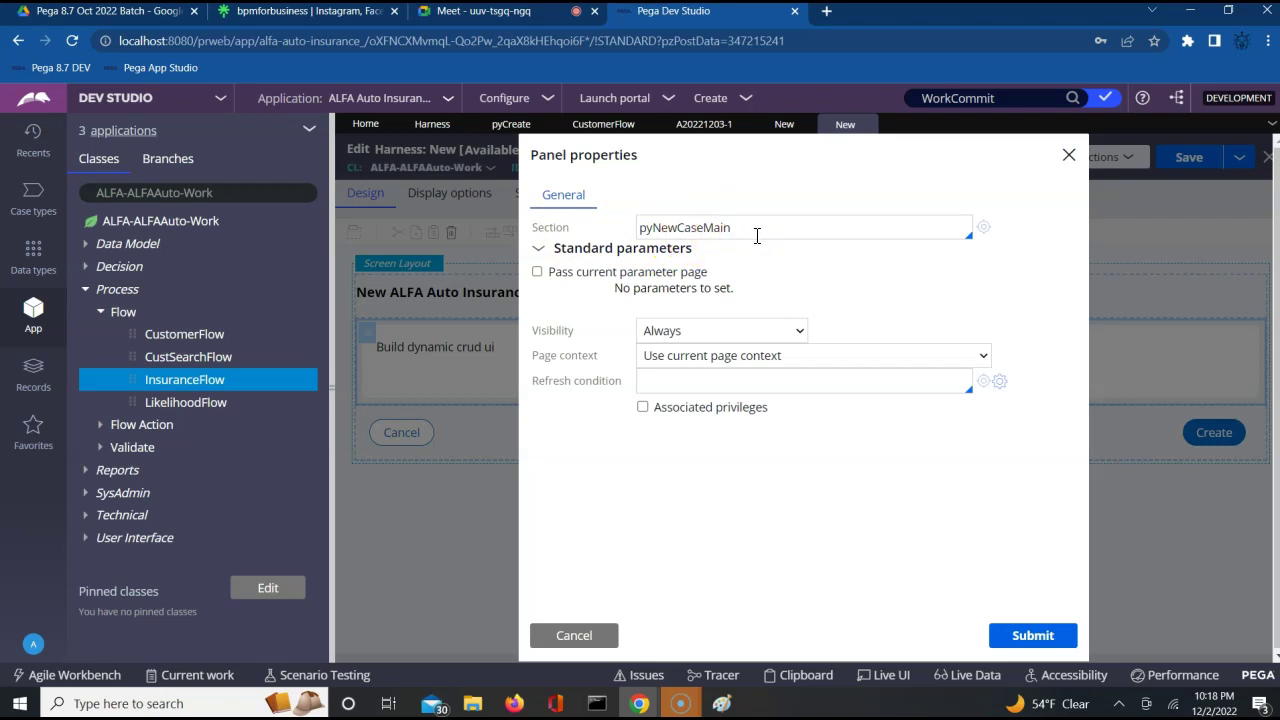
pyautogui.click(792, 232)
pyautogui.click(604, 636)
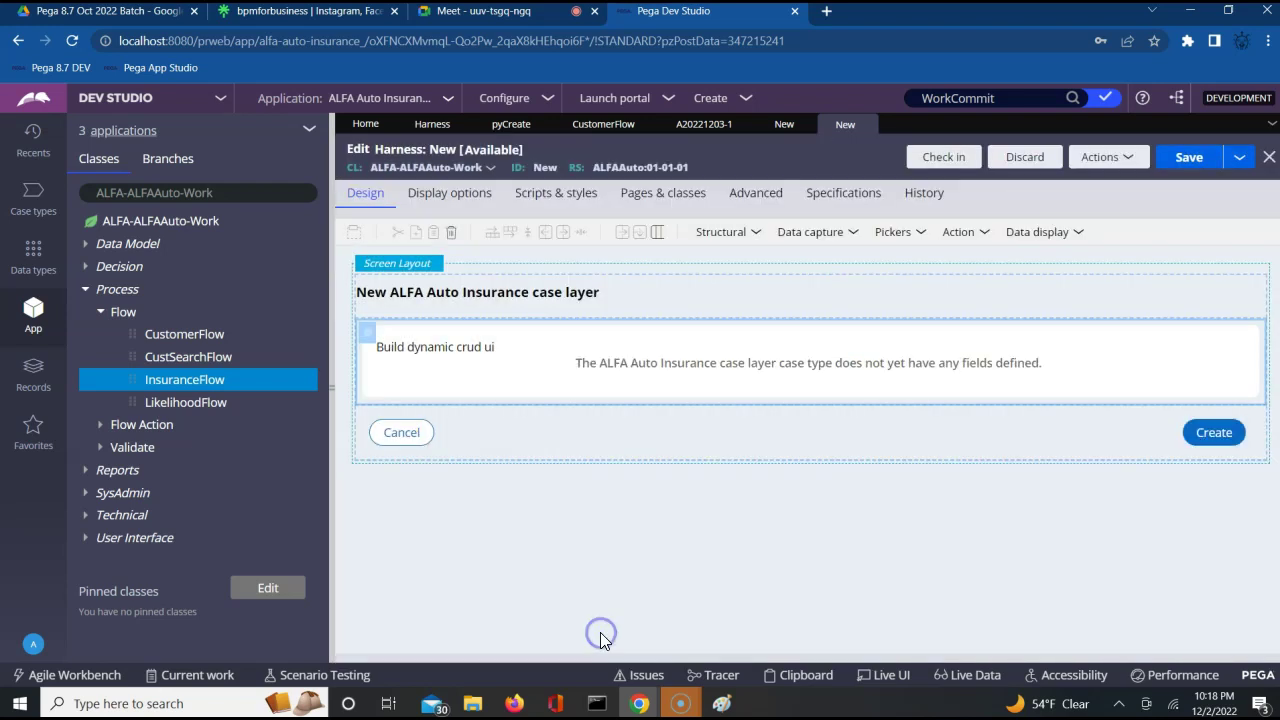
# Run the CustomerFlow flow to view its new-case form
pyautogui.click(605, 124)
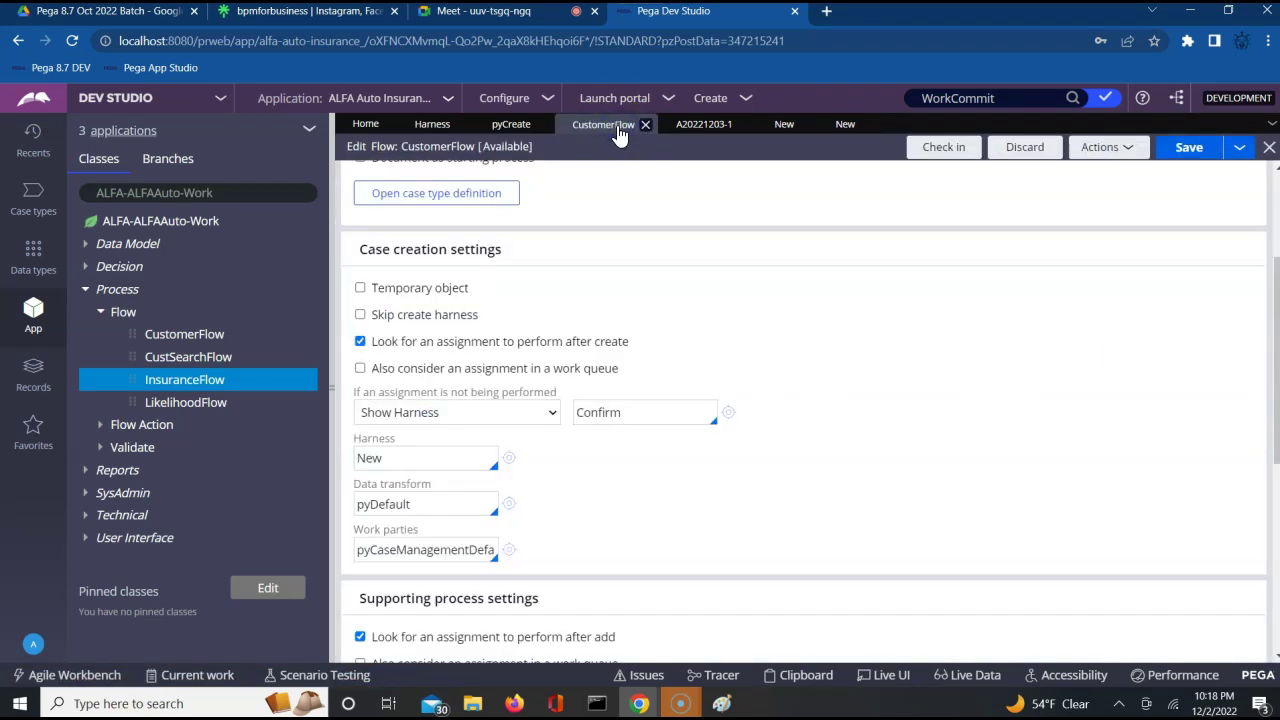
pyautogui.click(1130, 148)
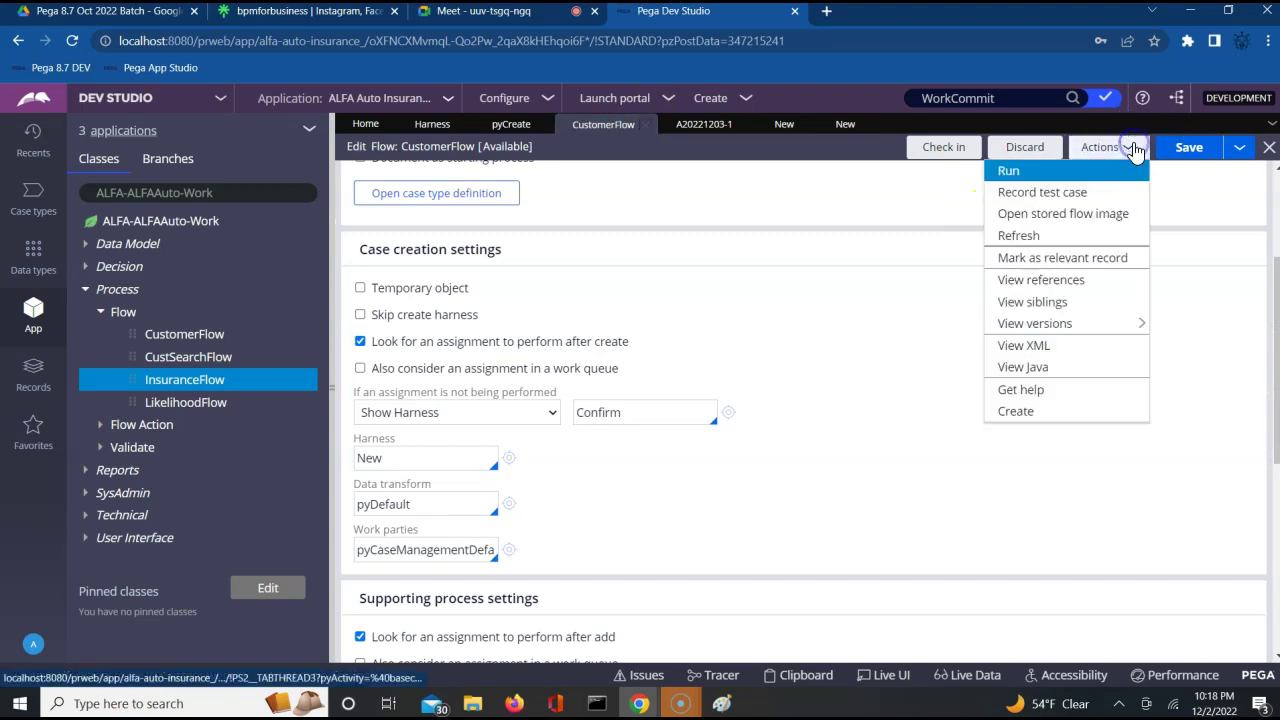
pyautogui.click(1067, 172)
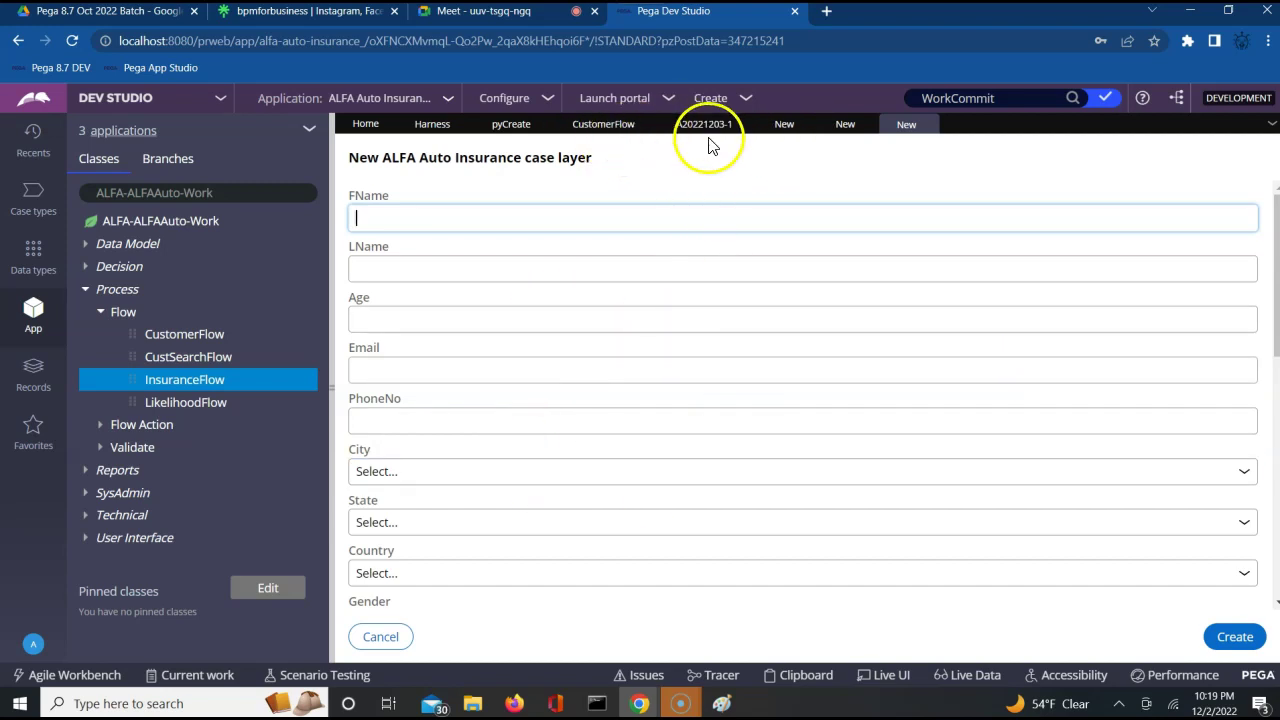
# Inspect the Country dropdown's parent sections and harness with Live UI, and close the test form
pyautogui.click(742, 630)
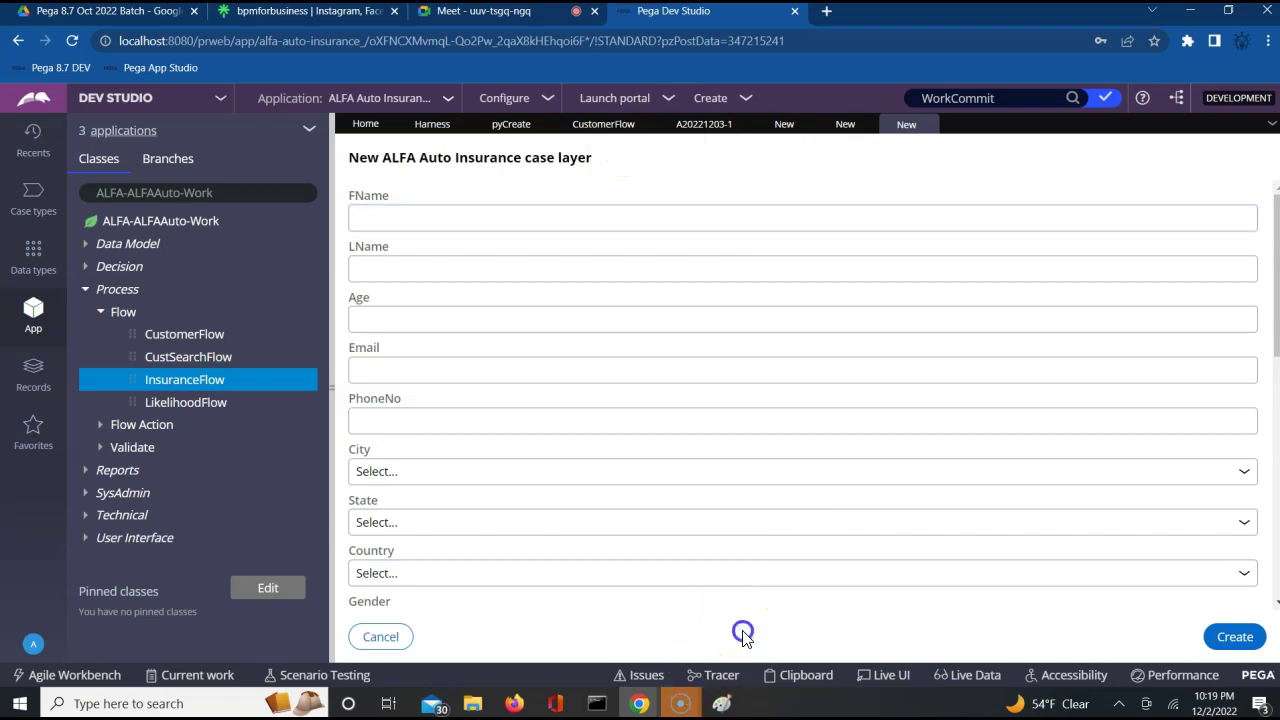
pyautogui.click(874, 678)
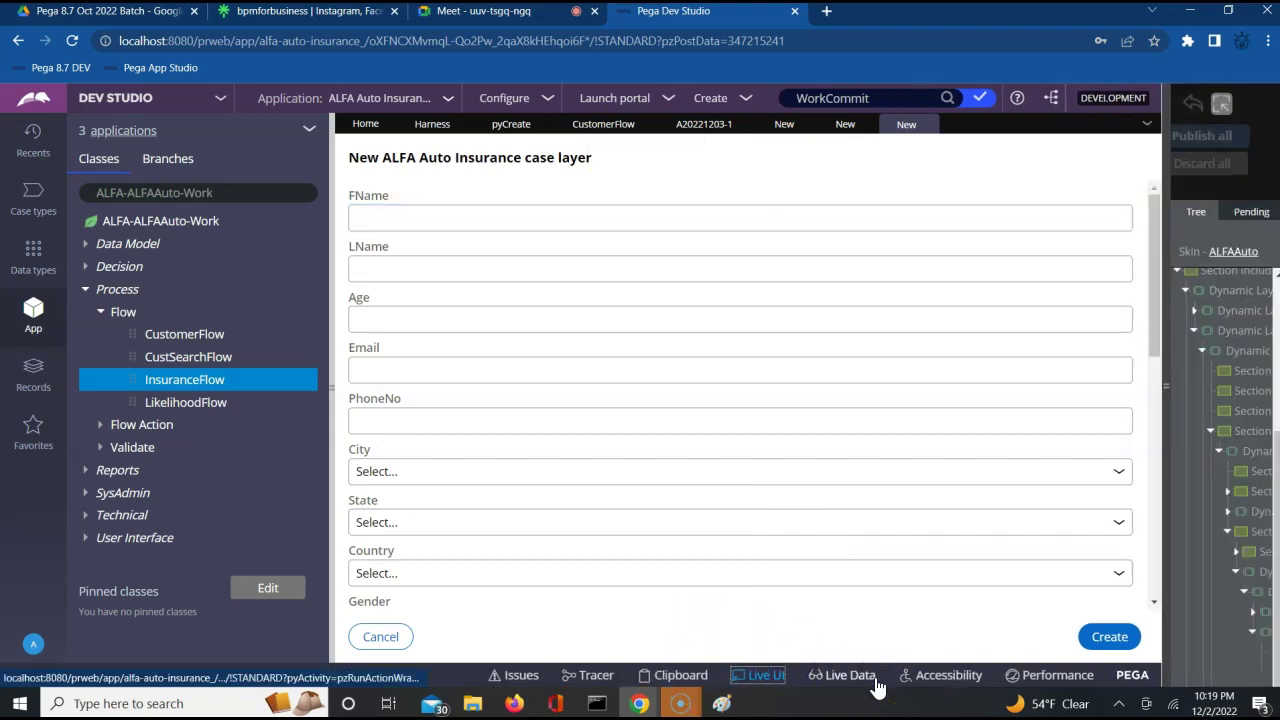
pyautogui.click(834, 587)
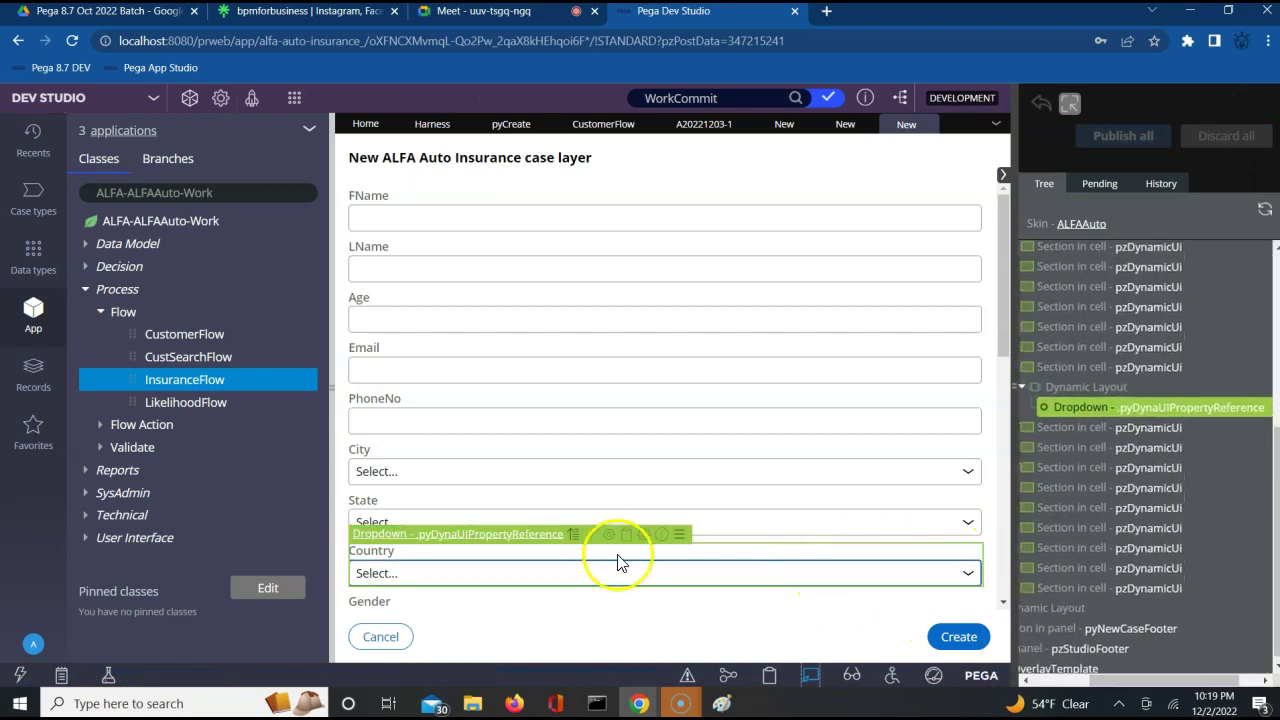
pyautogui.click(574, 536)
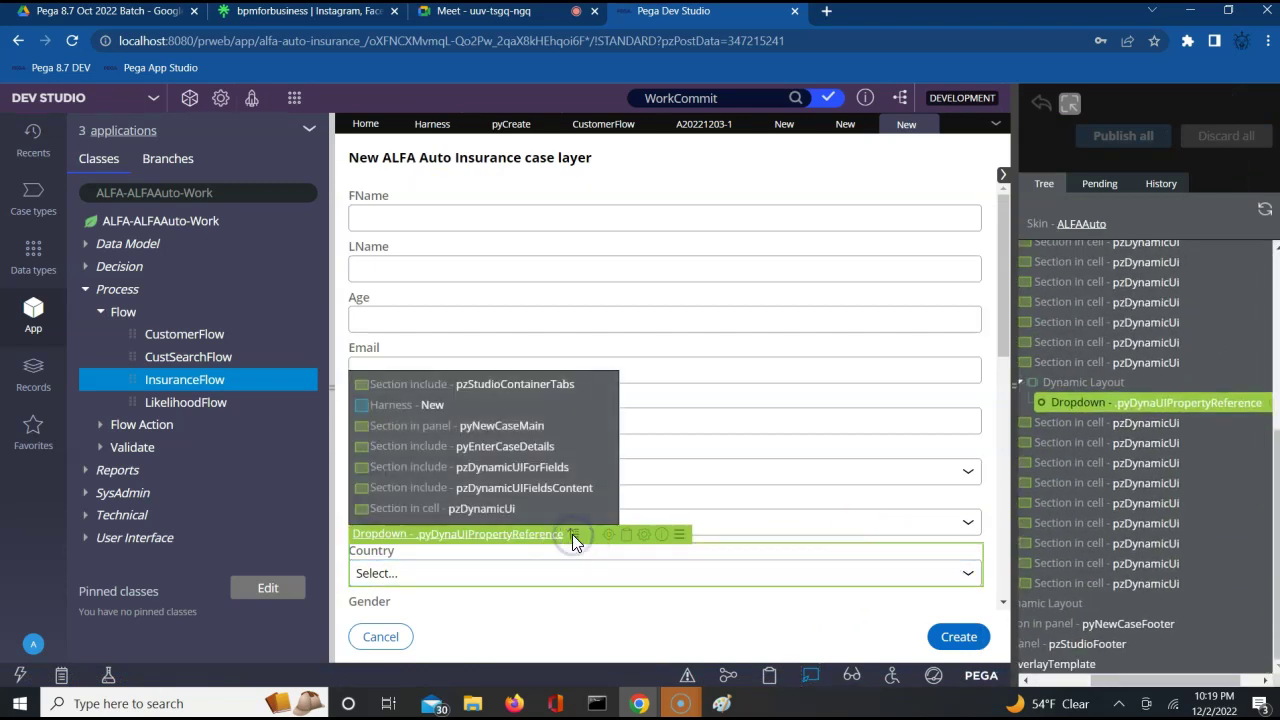
pyautogui.click(522, 437)
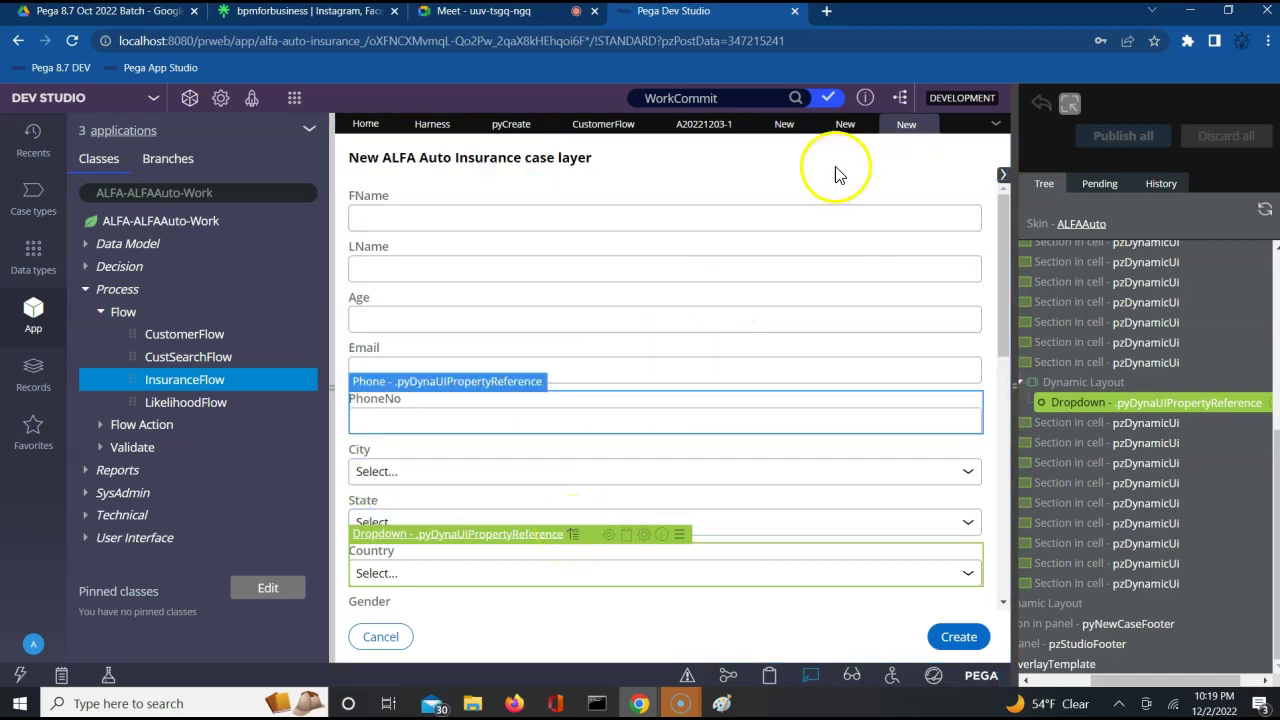
pyautogui.click(573, 534)
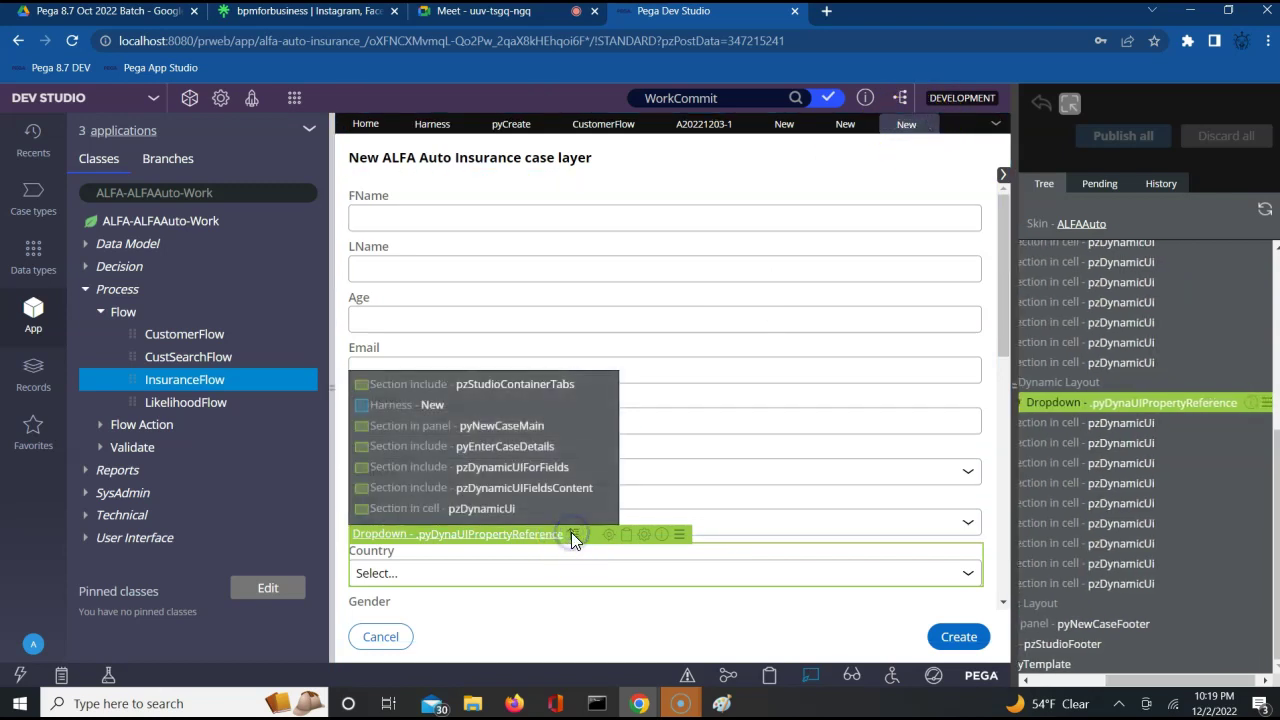
pyautogui.click(443, 405)
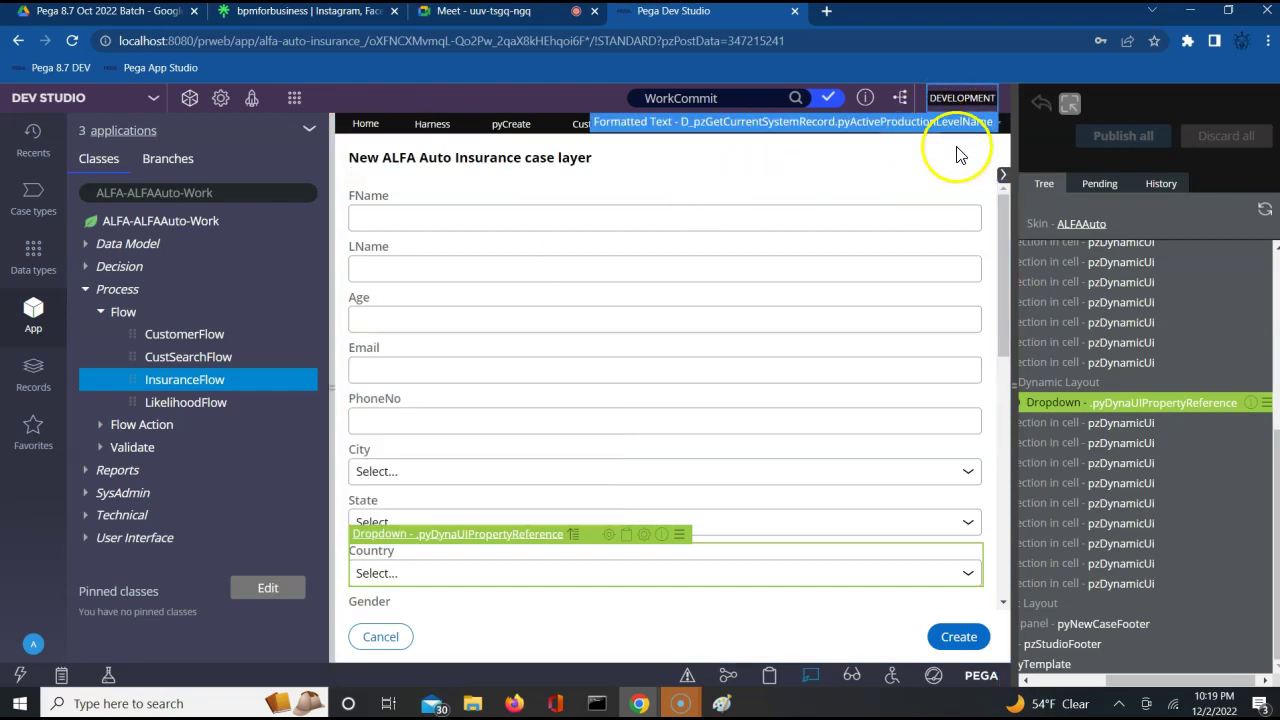
pyautogui.click(913, 443)
pyautogui.click(810, 676)
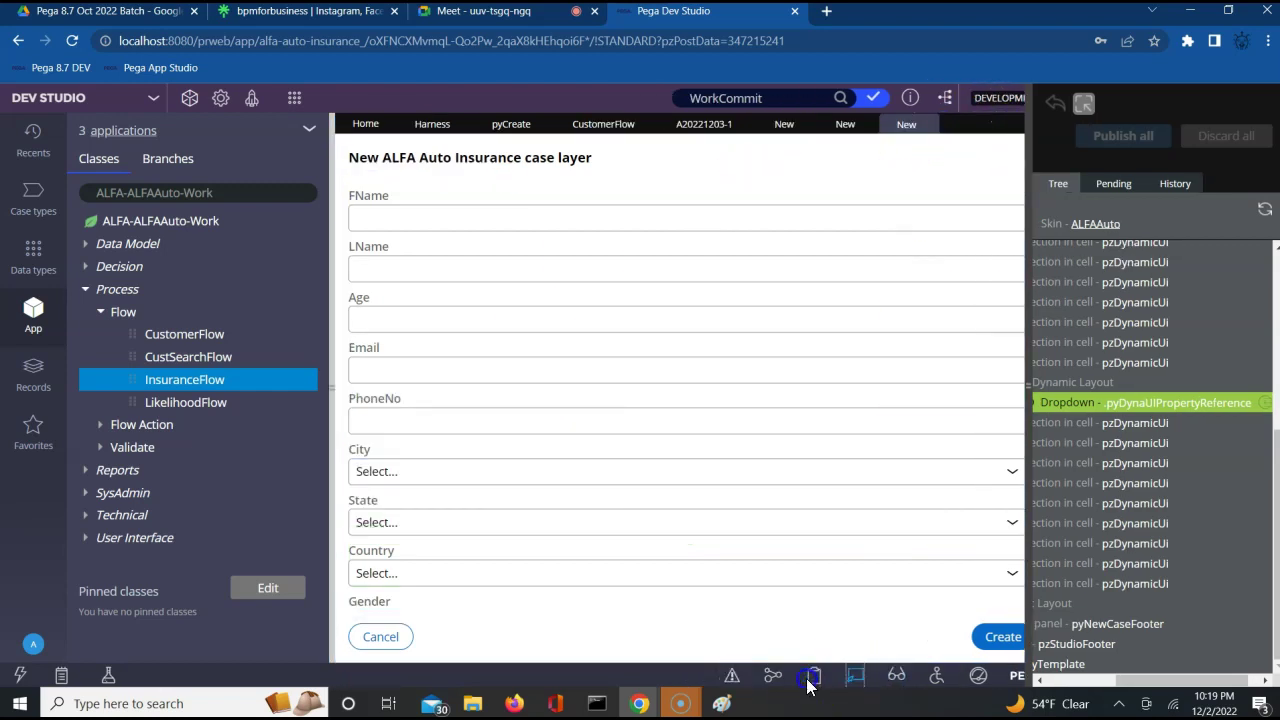
pyautogui.click(928, 126)
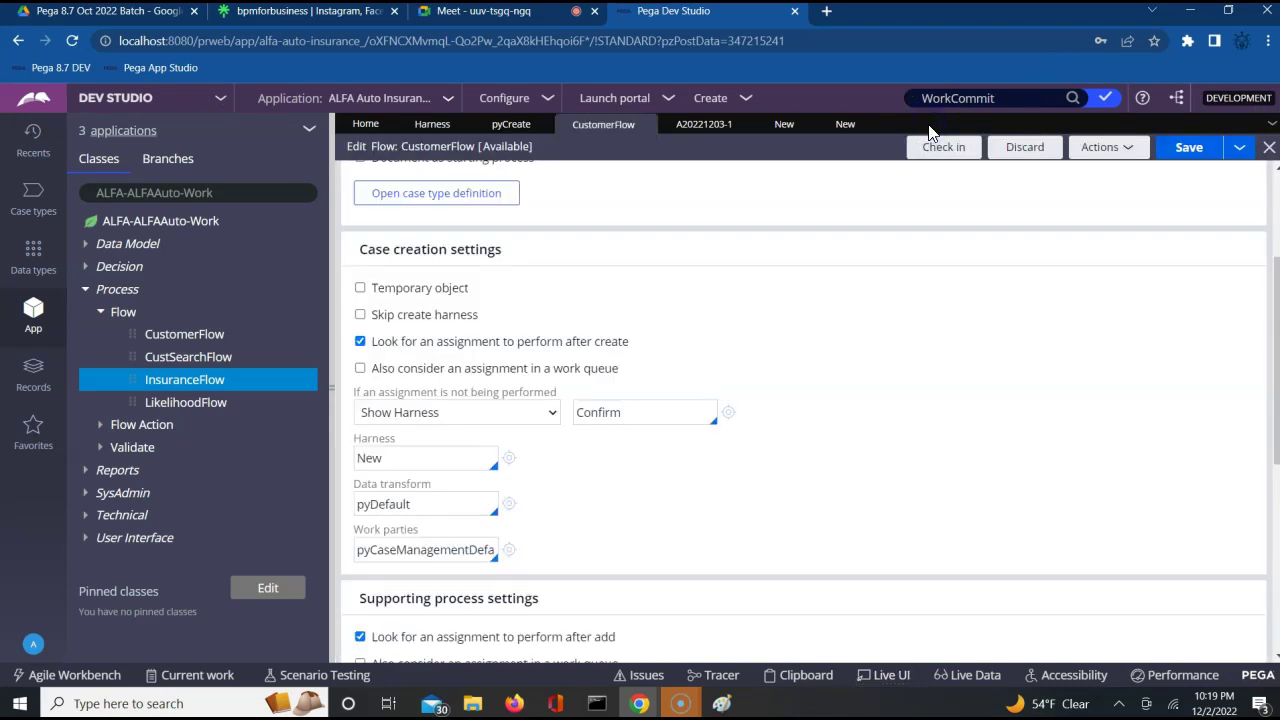
# Try CustSearchSection as the section of the New harness's main panel
pyautogui.click(845, 130)
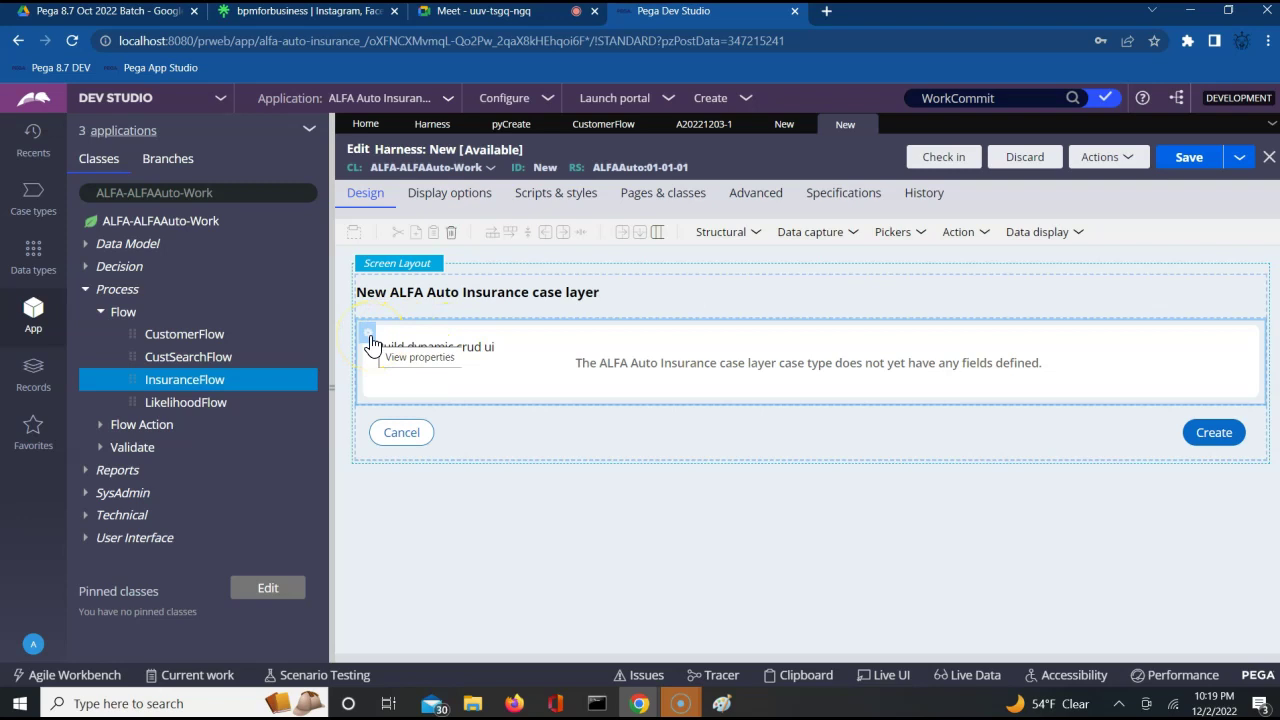
pyautogui.click(370, 340)
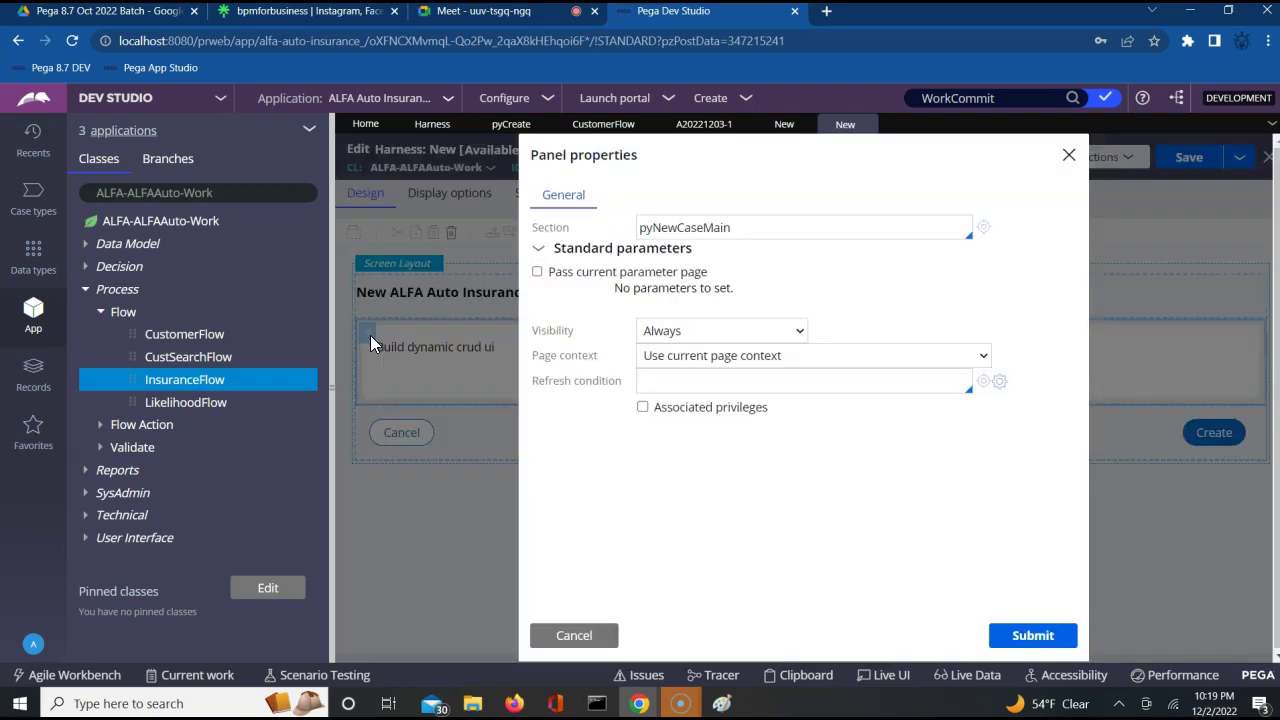
pyautogui.click(743, 229)
pyautogui.press('BackSpace')
pyautogui.press('BackSpace')
pyautogui.press('BackSpace')
pyautogui.press('BackSpace')
pyautogui.press('BackSpace')
pyautogui.press('BackSpace')
pyautogui.press('BackSpace')
pyautogui.press('BackSpace')
pyautogui.press('BackSpace')
pyautogui.press('BackSpace')
pyautogui.press('BackSpace')
pyautogui.press('BackSpace')
pyautogui.press('BackSpace')
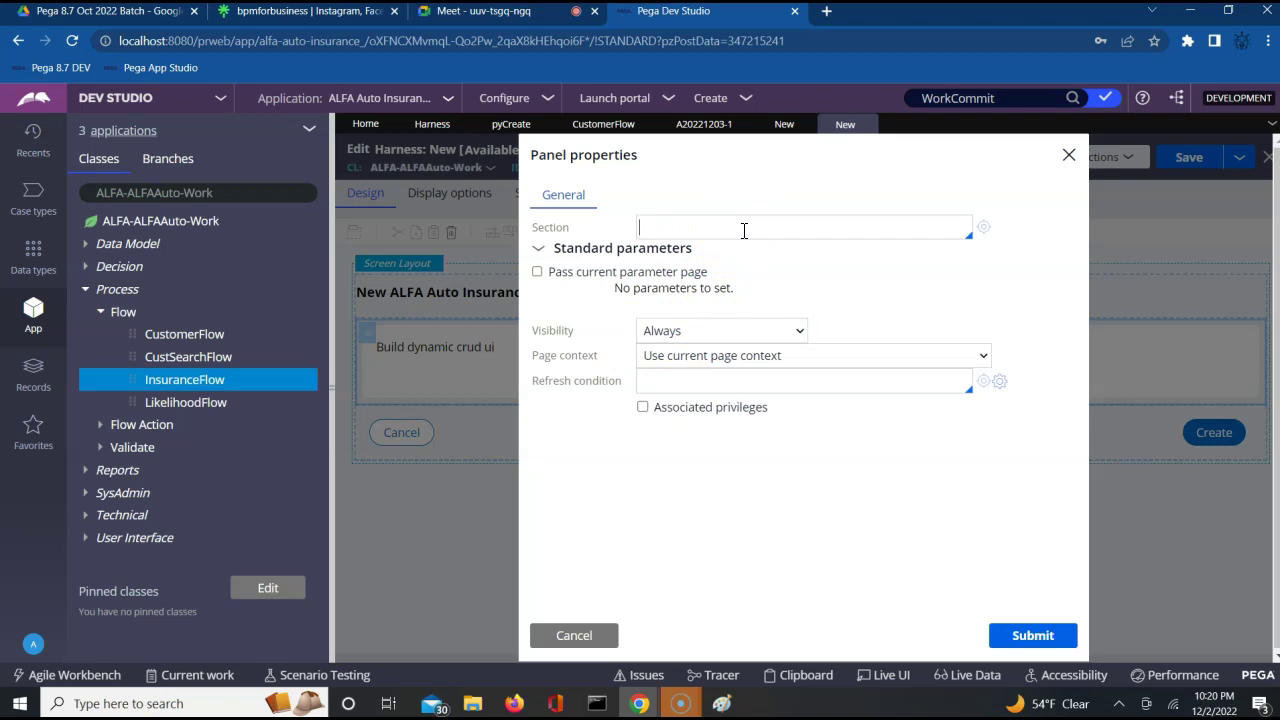
pyautogui.press('Down')
pyautogui.press('Down')
pyautogui.press('Down')
pyautogui.press('Down')
pyautogui.press('Down')
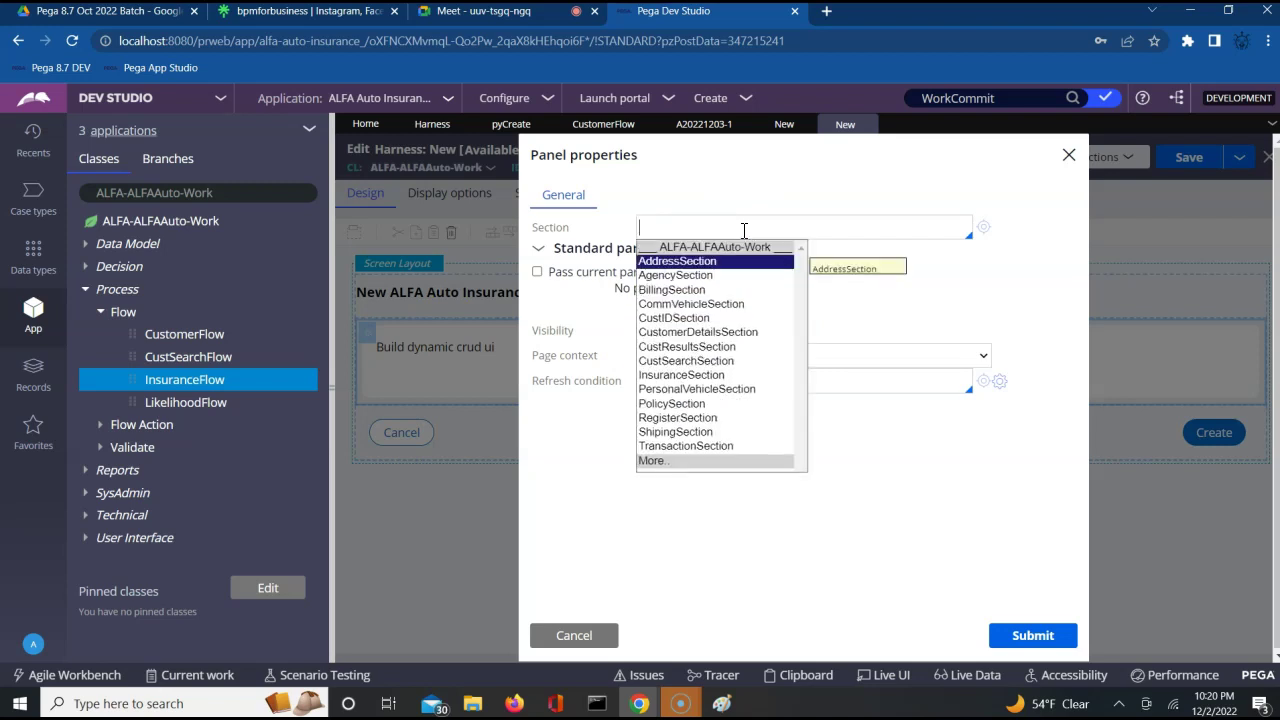
pyautogui.press('Down')
pyautogui.press('Down')
pyautogui.press('Down')
pyautogui.press('Down')
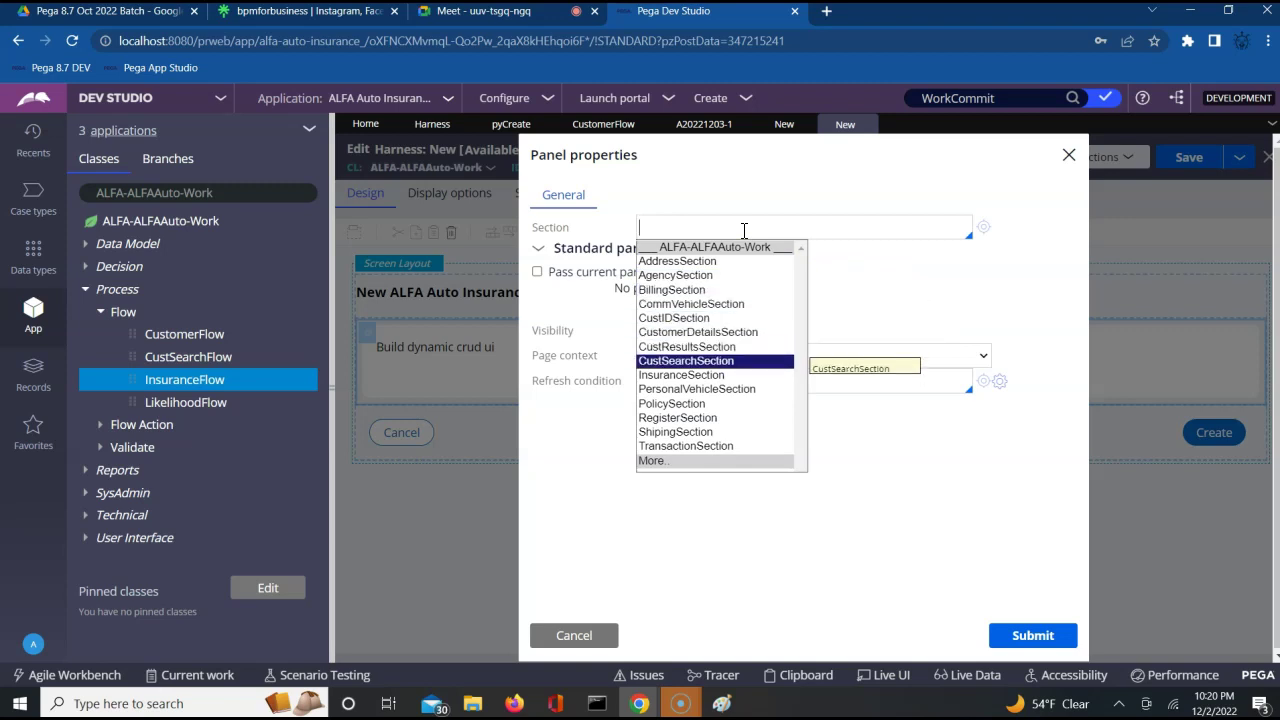
pyautogui.press('Return')
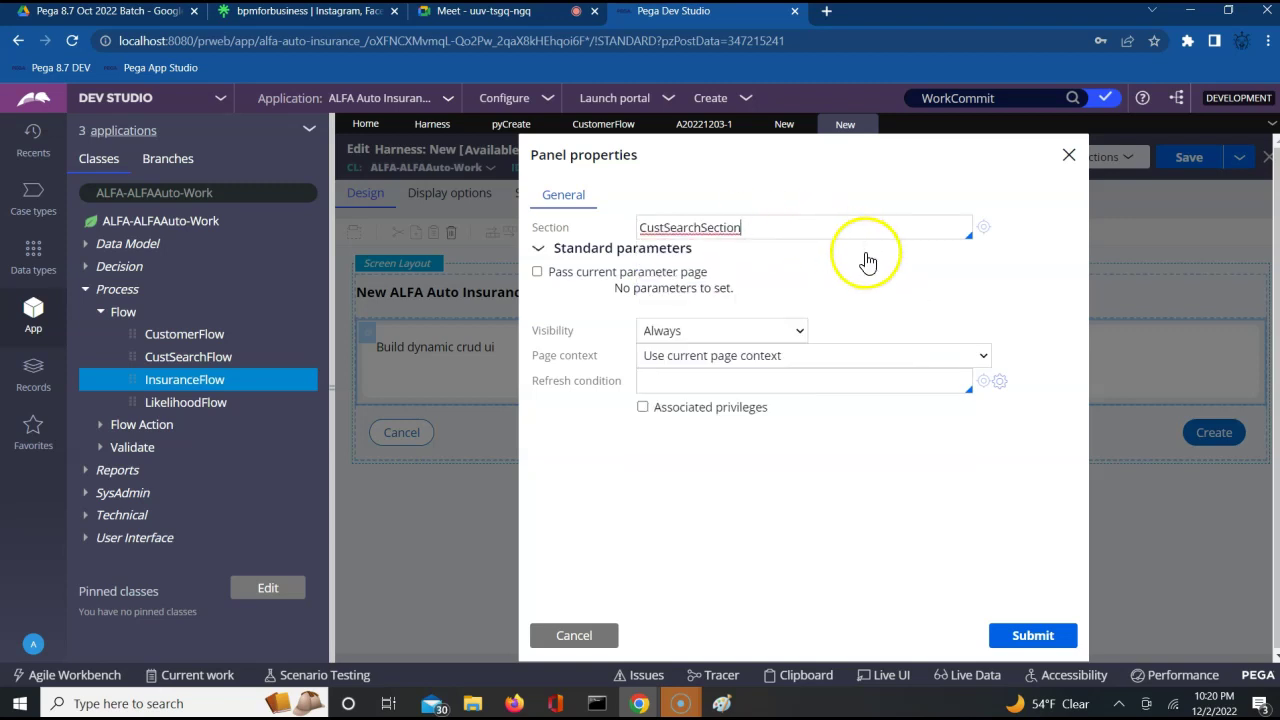
# Open the CustSearchSection rule to examine its layout, and return to the harness and cancel the panel properties
pyautogui.click(986, 228)
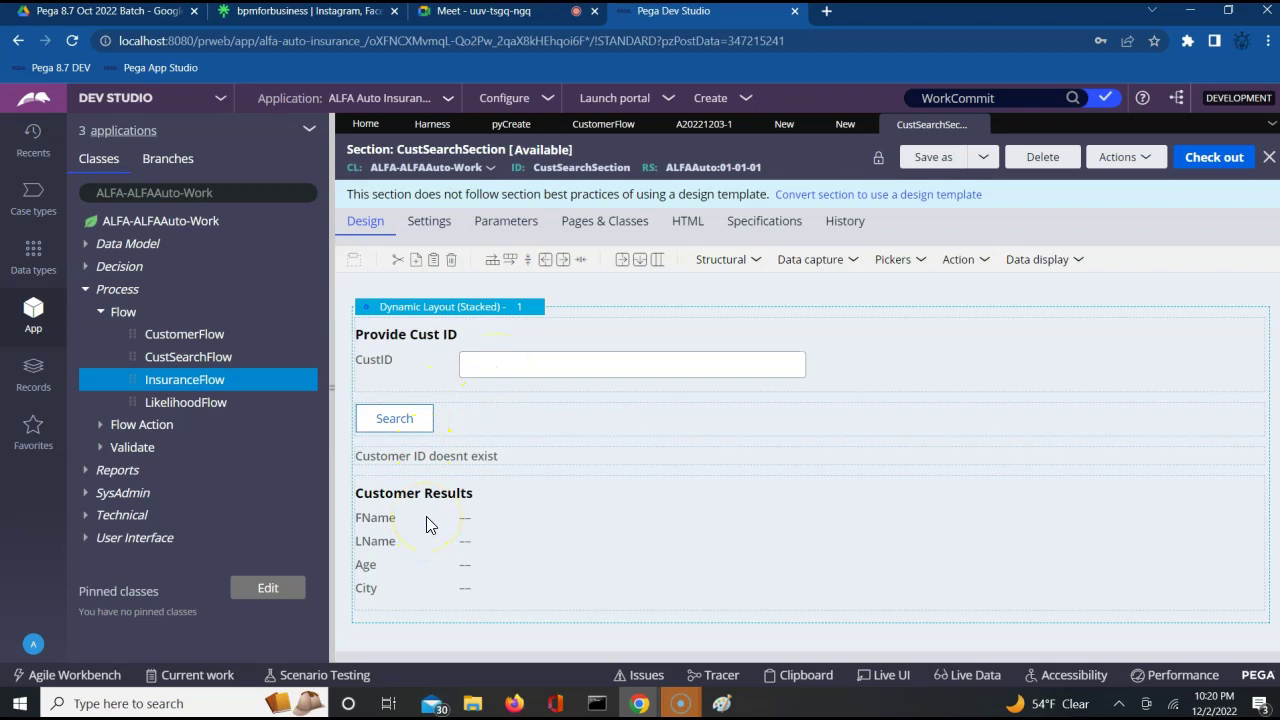
pyautogui.click(843, 128)
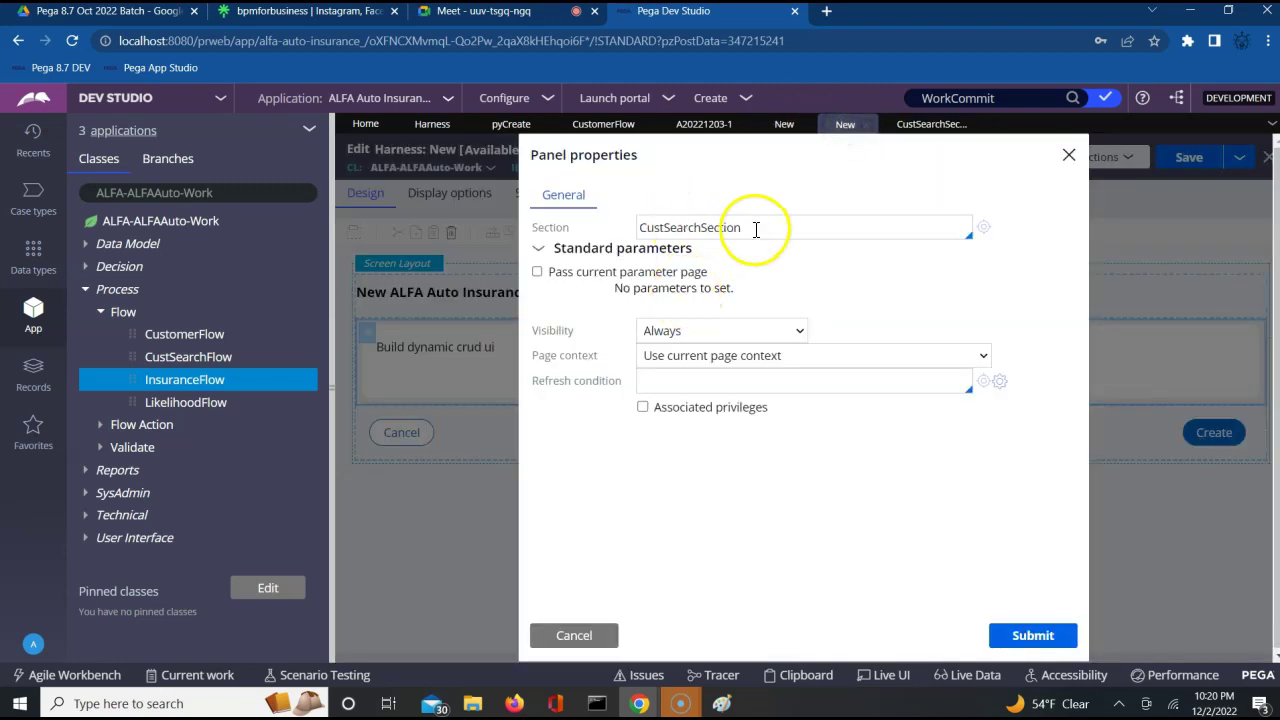
pyautogui.click(577, 643)
# Replace the section in the New harness's main panel with CustSearchSection and apply the panel properties
pyautogui.click(547, 520)
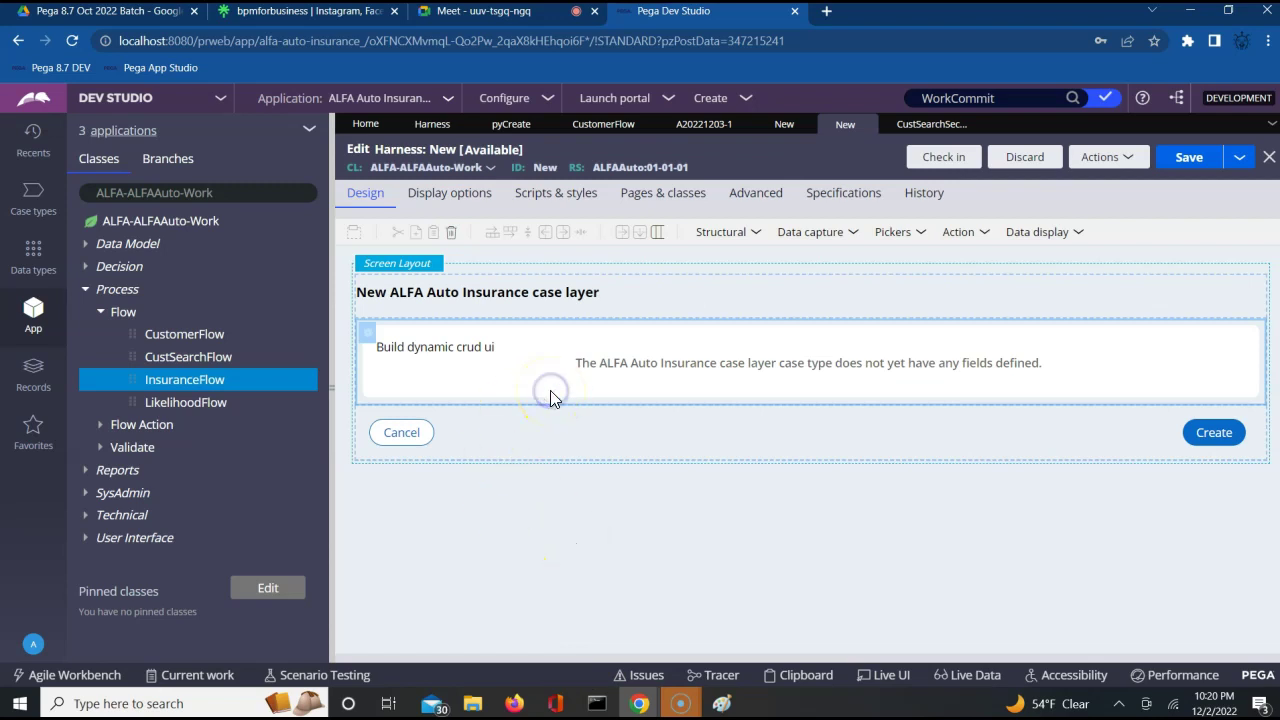
pyautogui.click(455, 378)
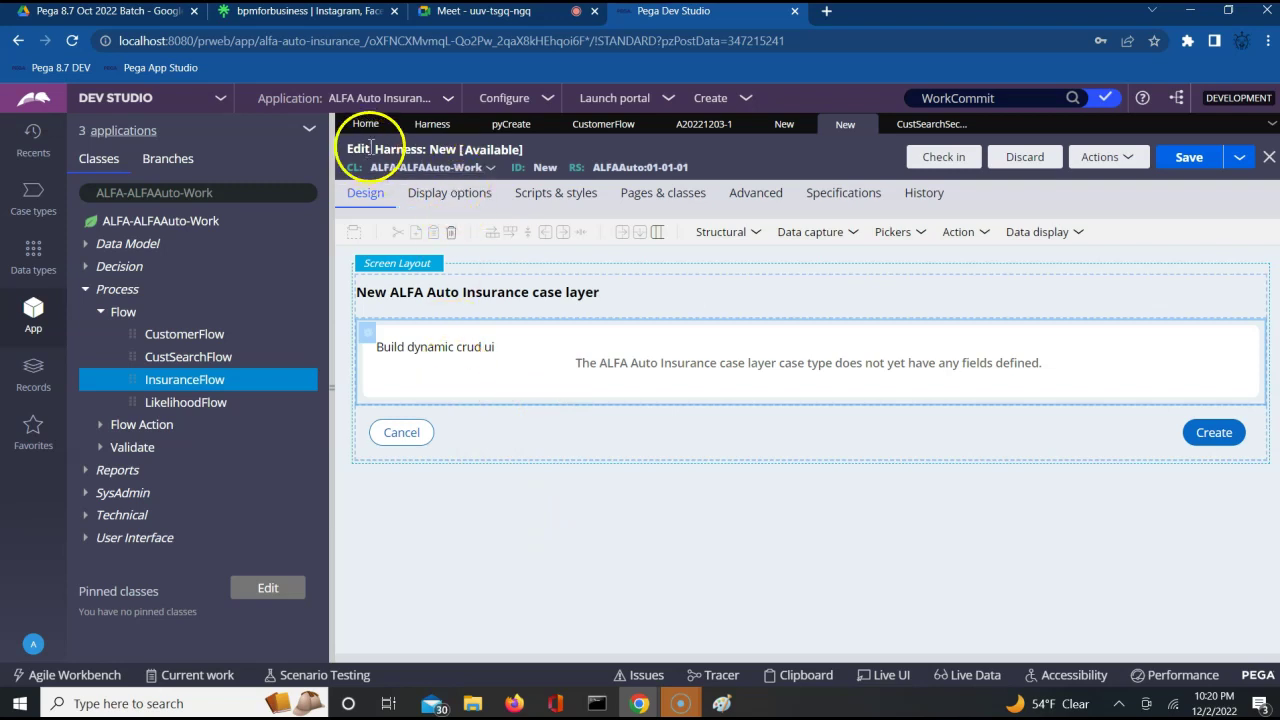
pyautogui.doubleClick(367, 343)
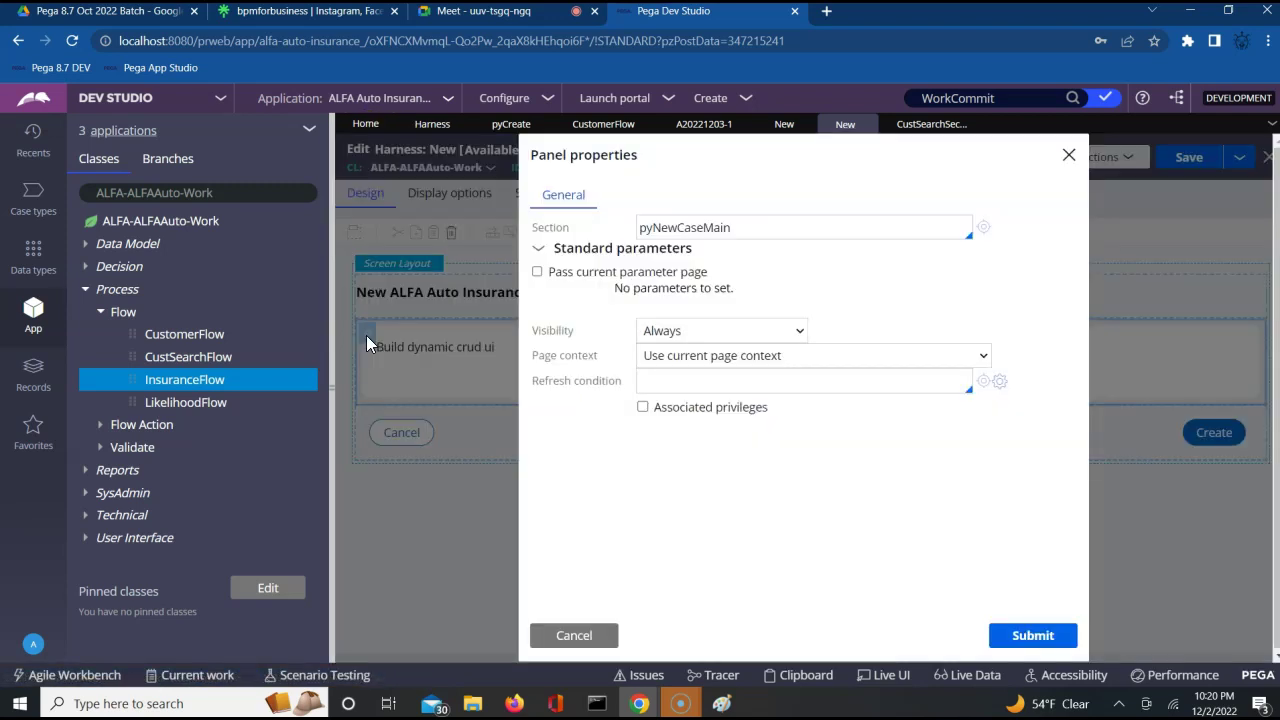
pyautogui.doubleClick(710, 228)
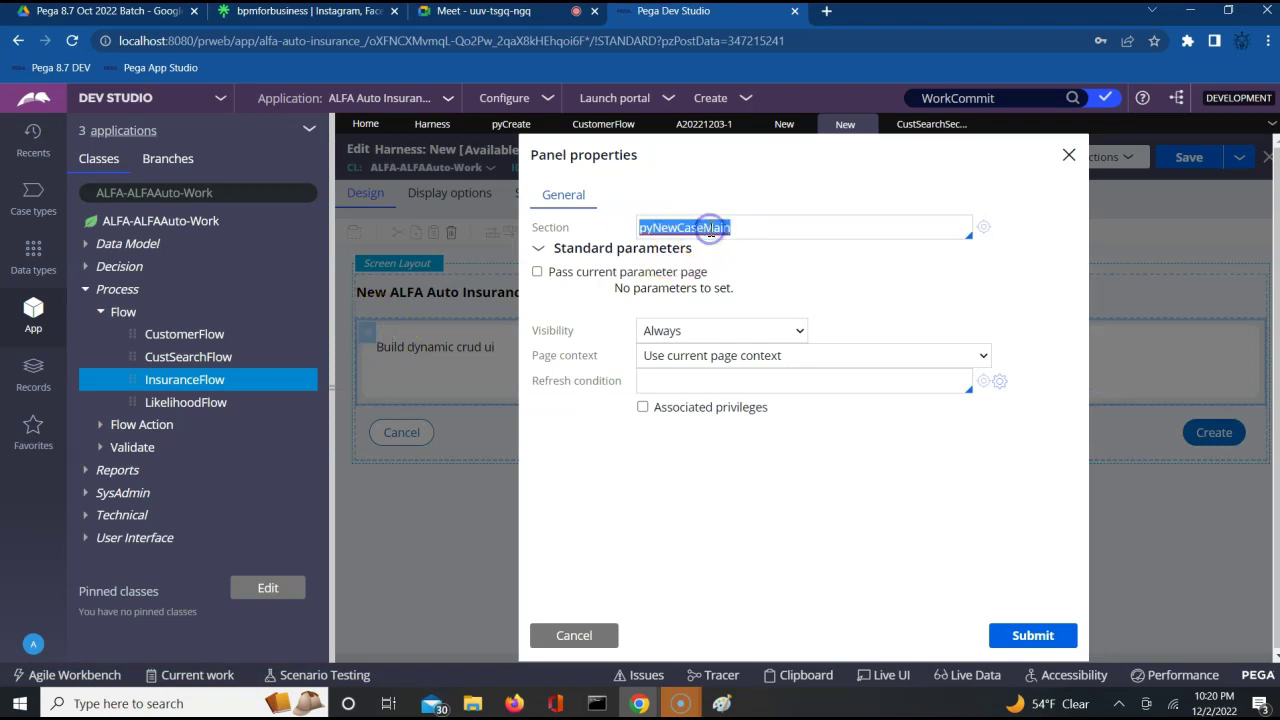
pyautogui.press('BackSpace')
pyautogui.press('Down')
pyautogui.press('Down')
pyautogui.press('Down')
pyautogui.press('Down')
pyautogui.press('Down')
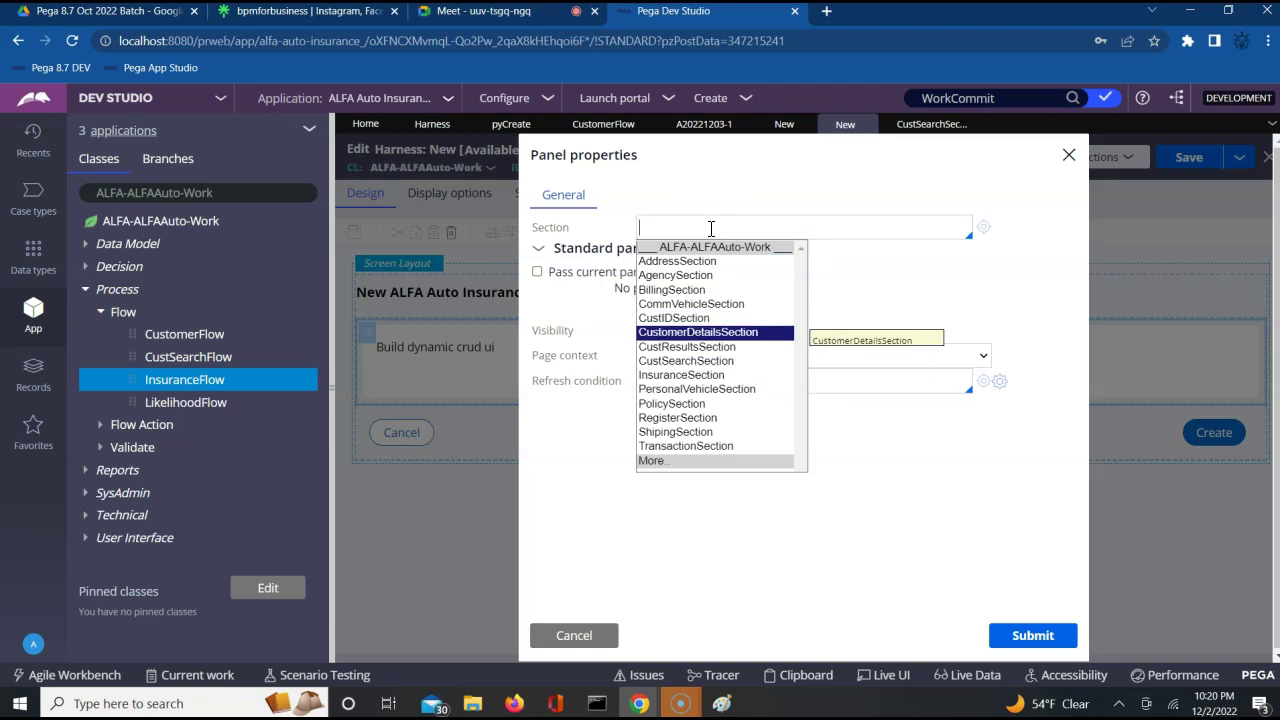
pyautogui.press('Down')
pyautogui.press('Down')
pyautogui.press('Return')
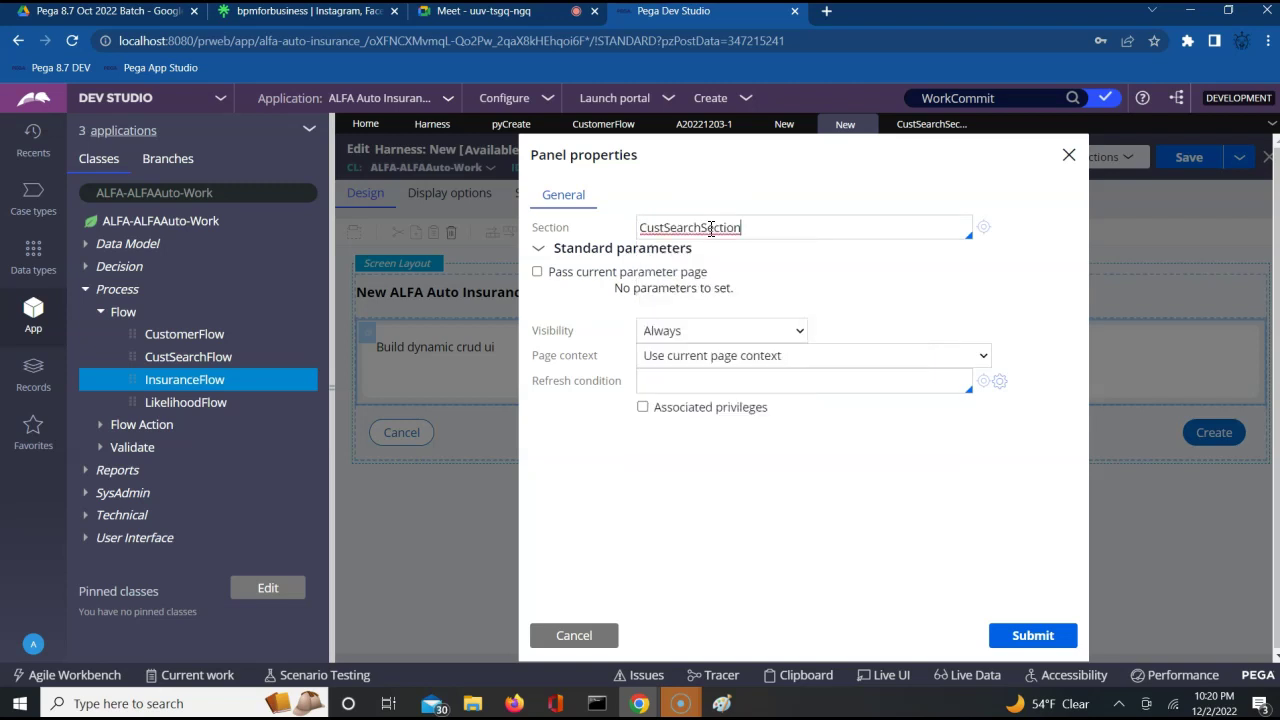
pyautogui.click(1038, 634)
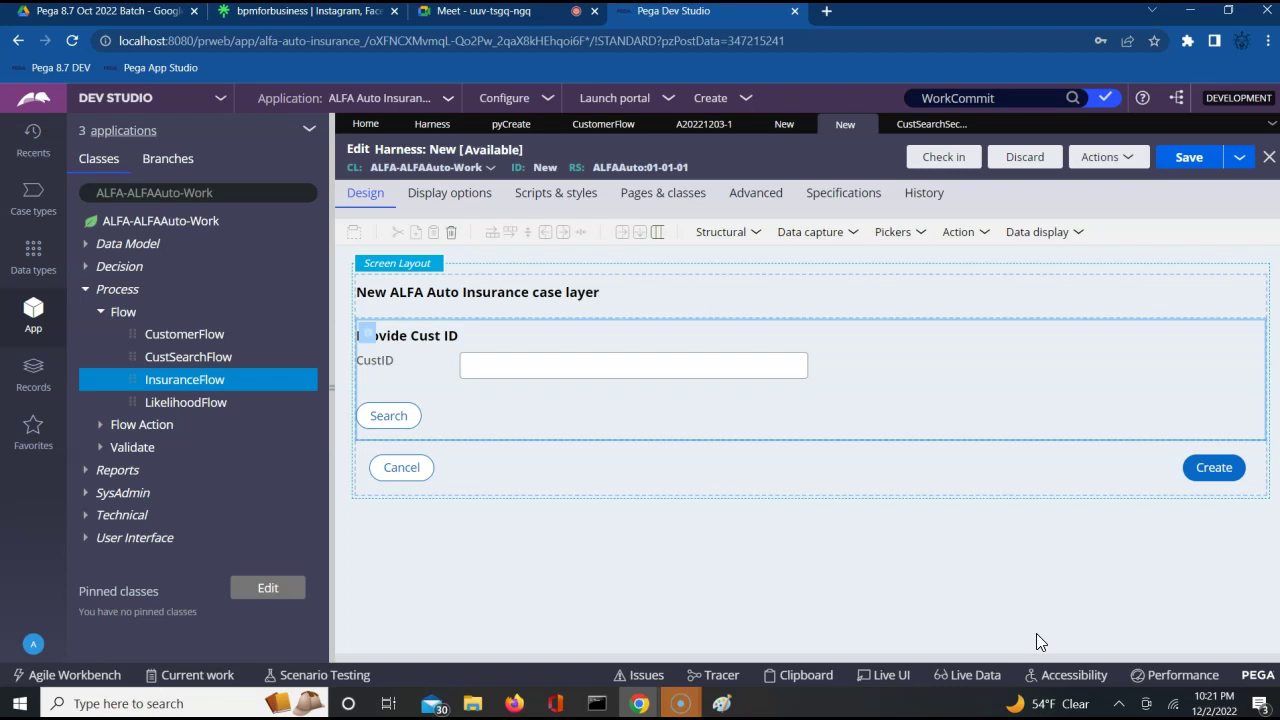
# Examine the sequence from Start through CustomerInfo to Tran Info in the CustomerFlow diagram
pyautogui.click(604, 125)
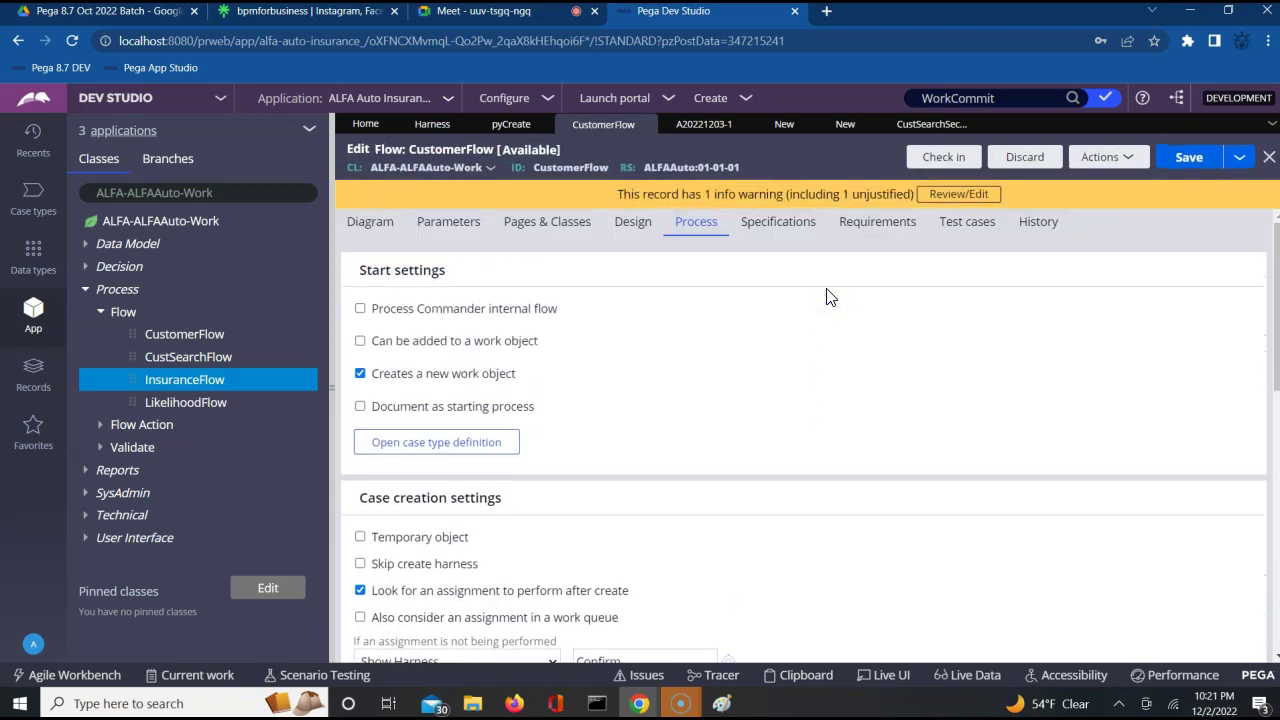
pyautogui.click(370, 226)
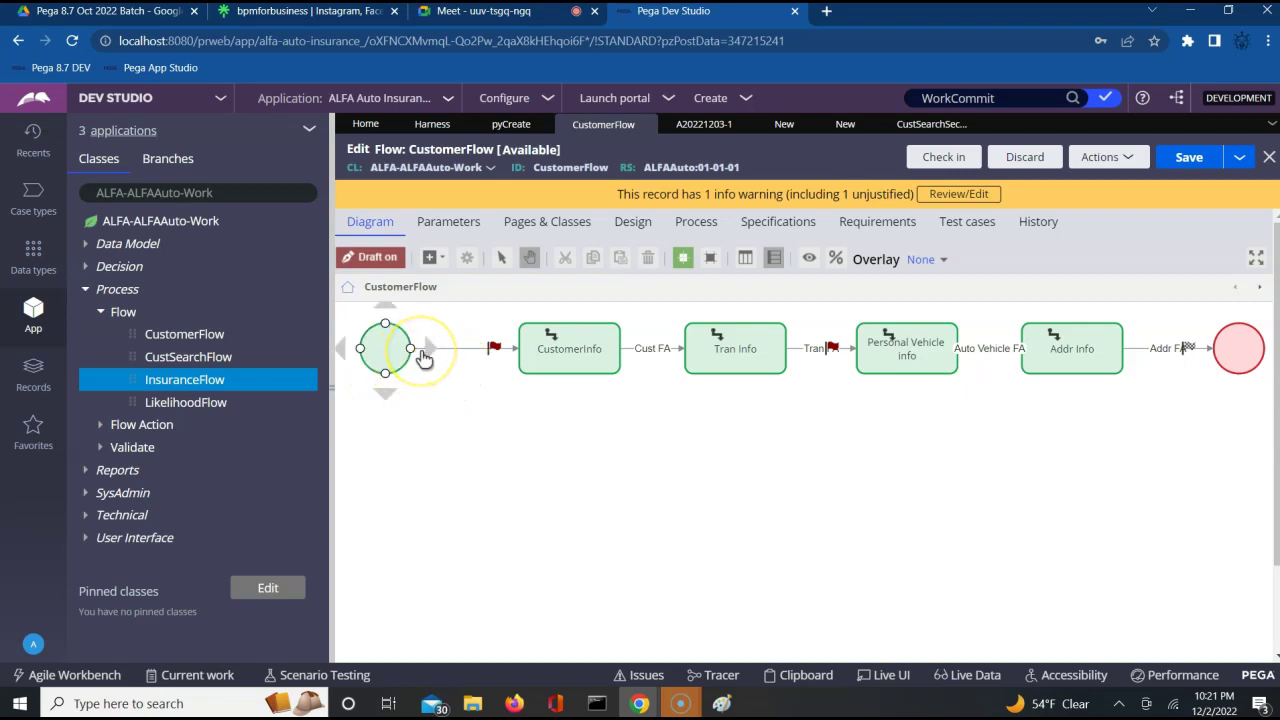
pyautogui.moveTo(428, 350); pyautogui.dragTo(540, 356)
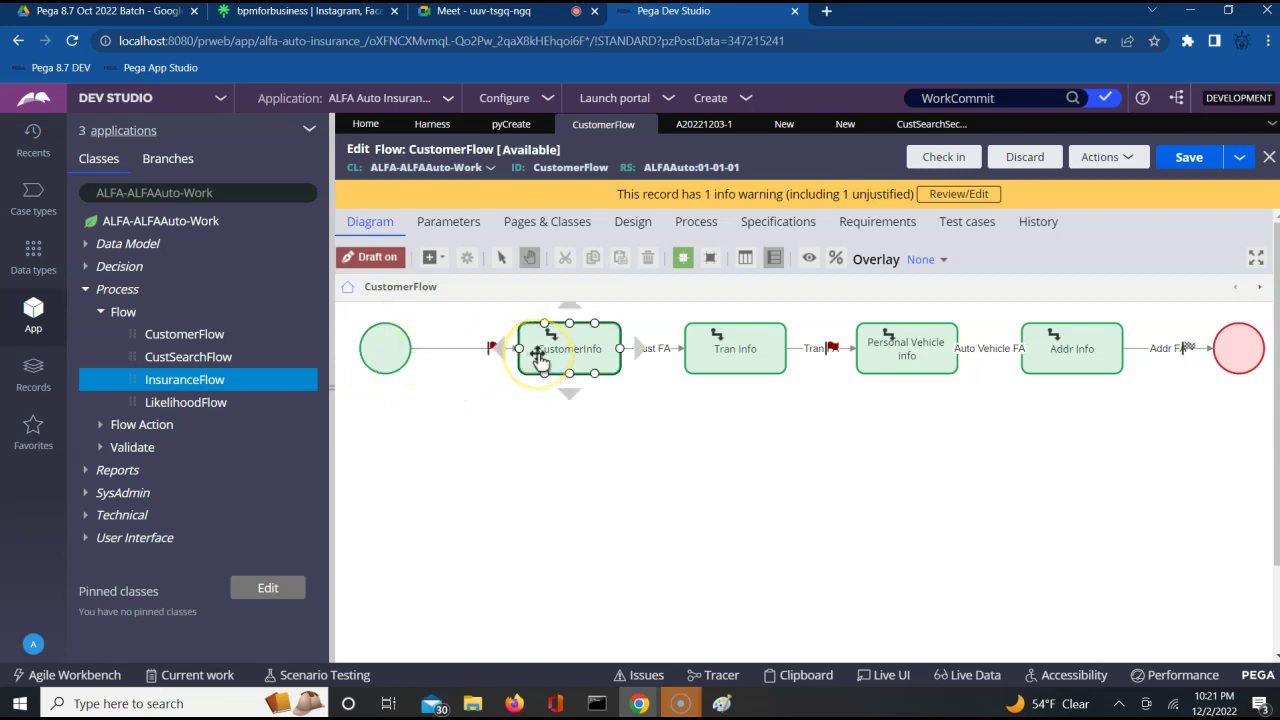
pyautogui.click(735, 350)
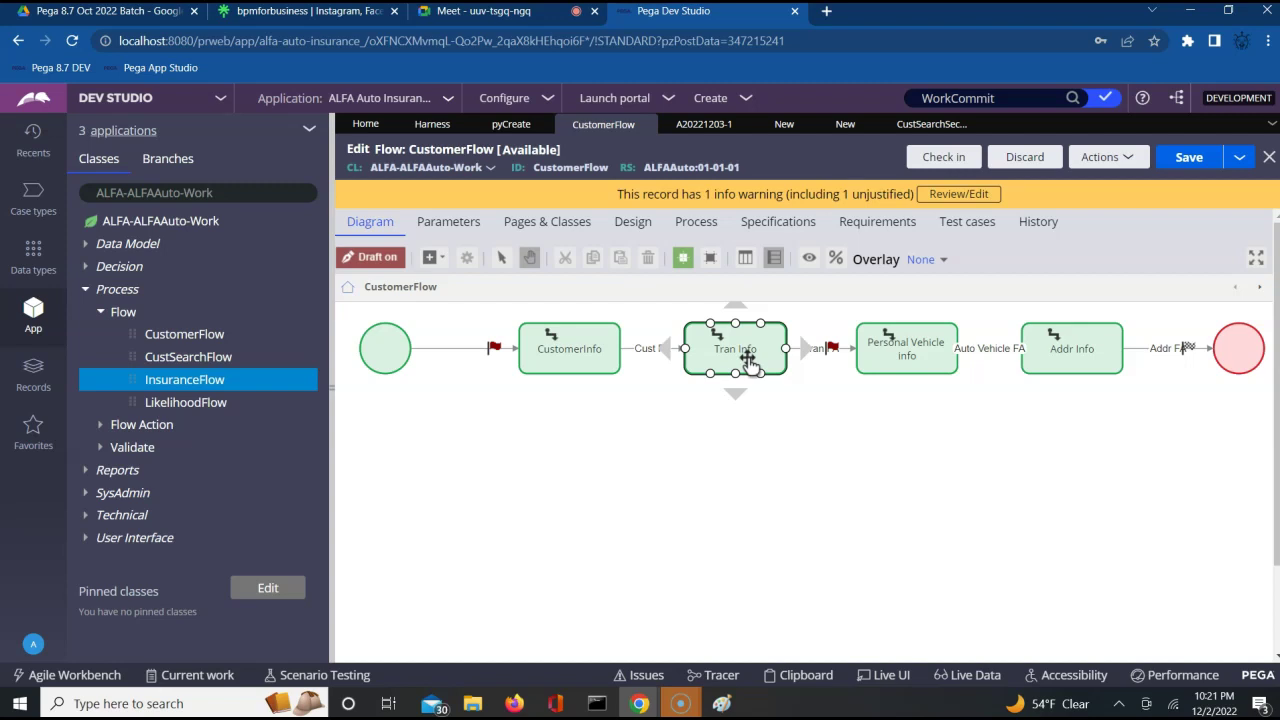
pyautogui.click(565, 350)
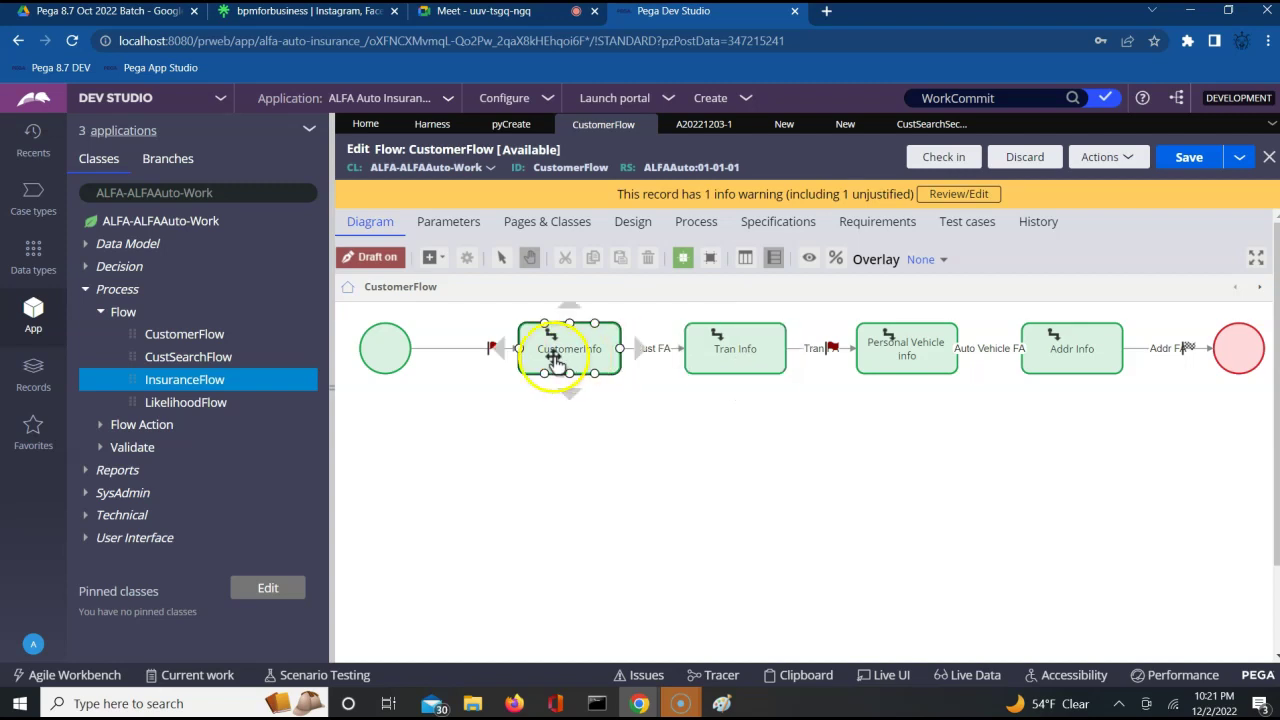
pyautogui.click(736, 364)
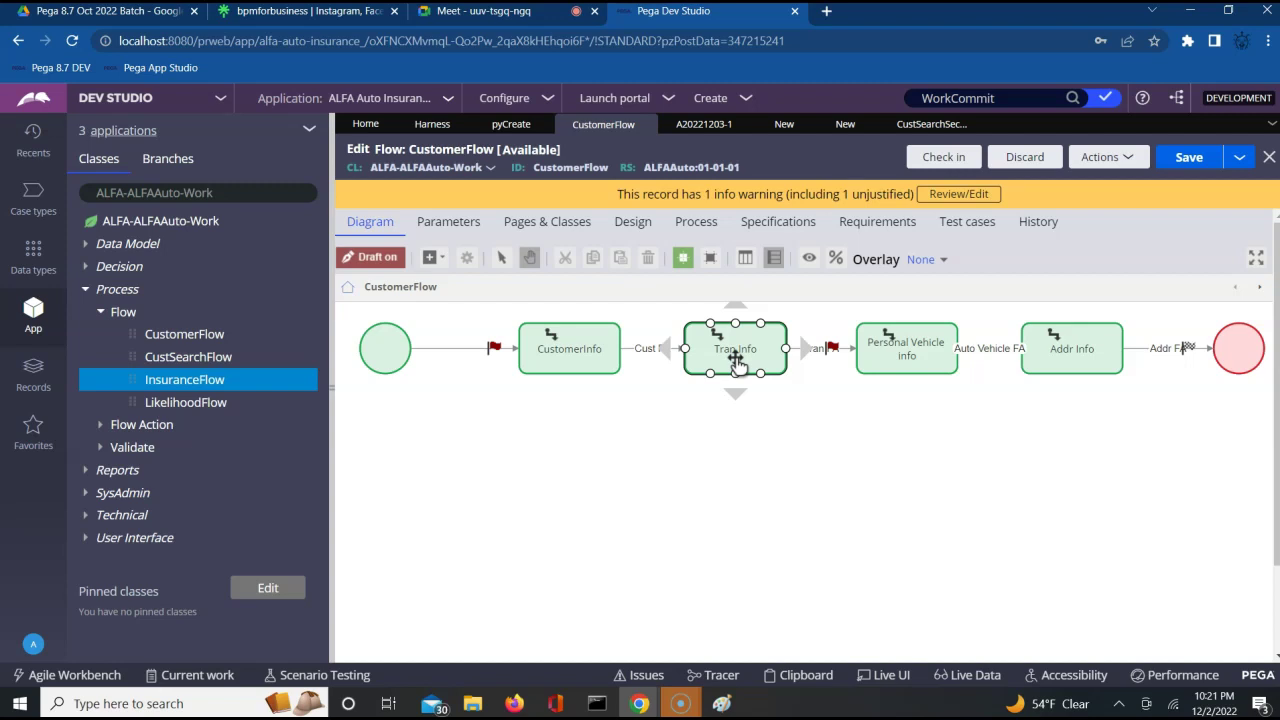
# Save the New harness and check it in with the comment "wip"
pyautogui.click(838, 124)
pyautogui.click(1184, 157)
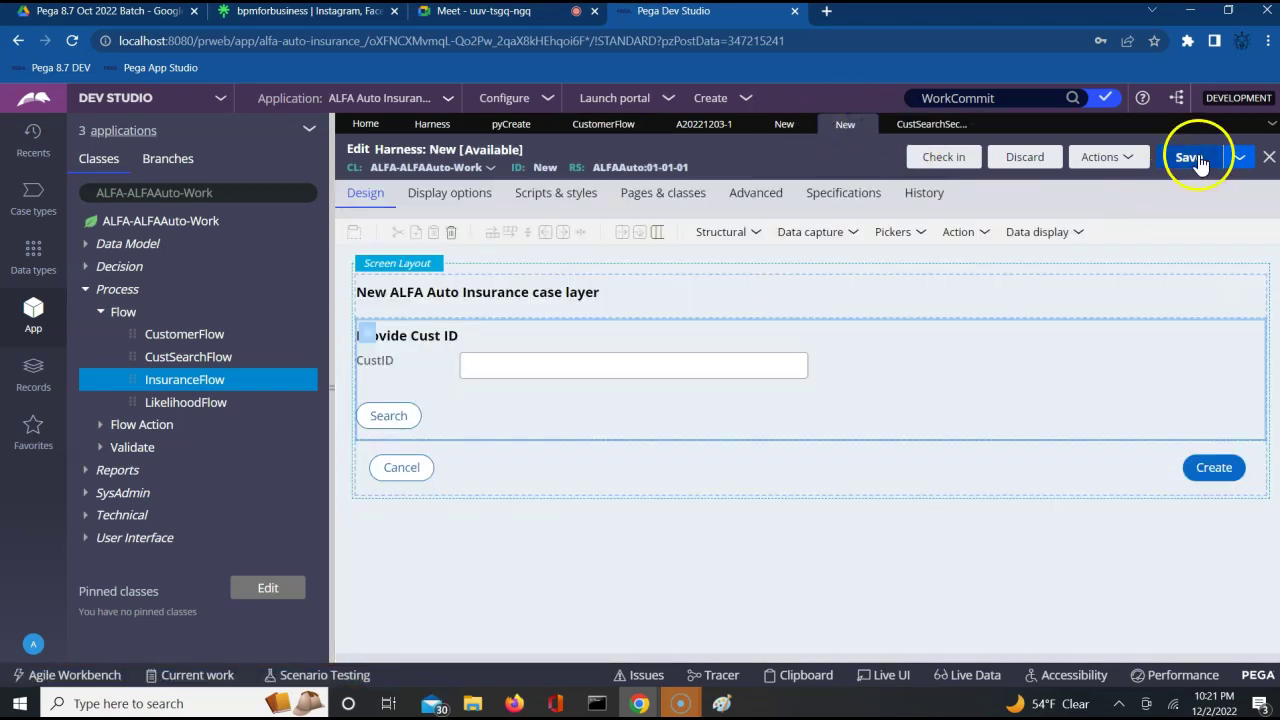
pyautogui.click(948, 163)
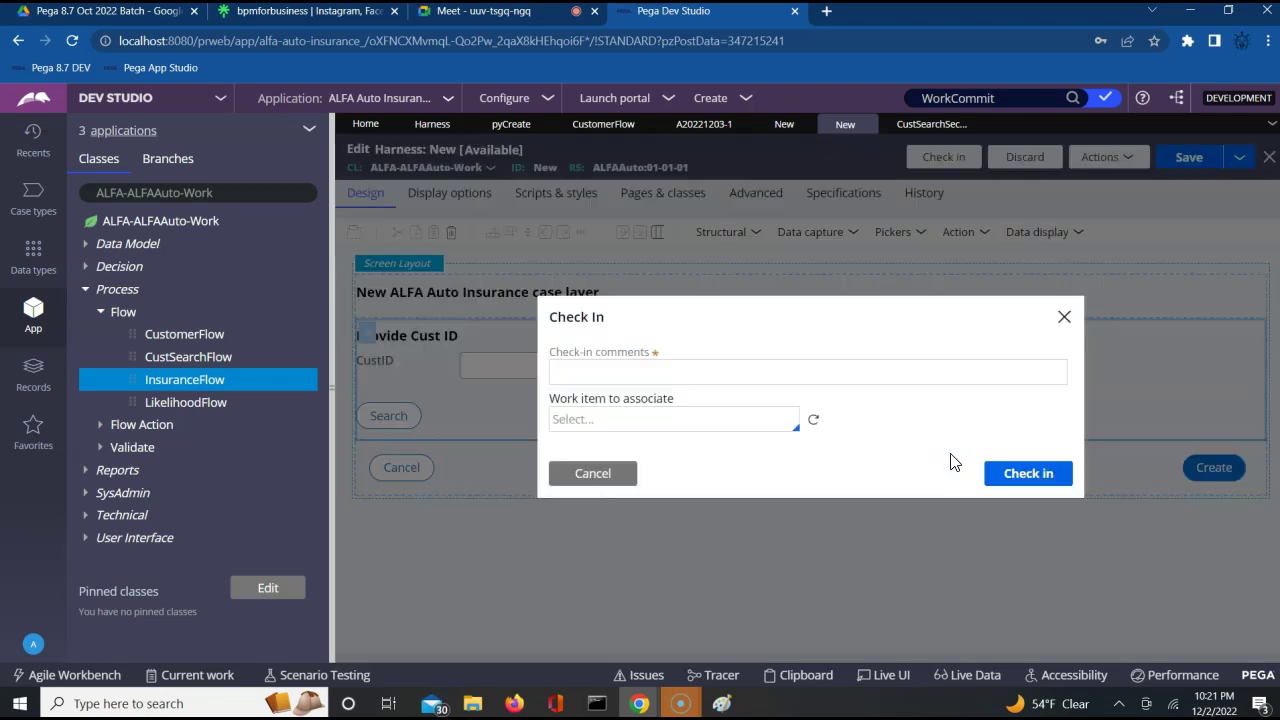
pyautogui.click(911, 378)
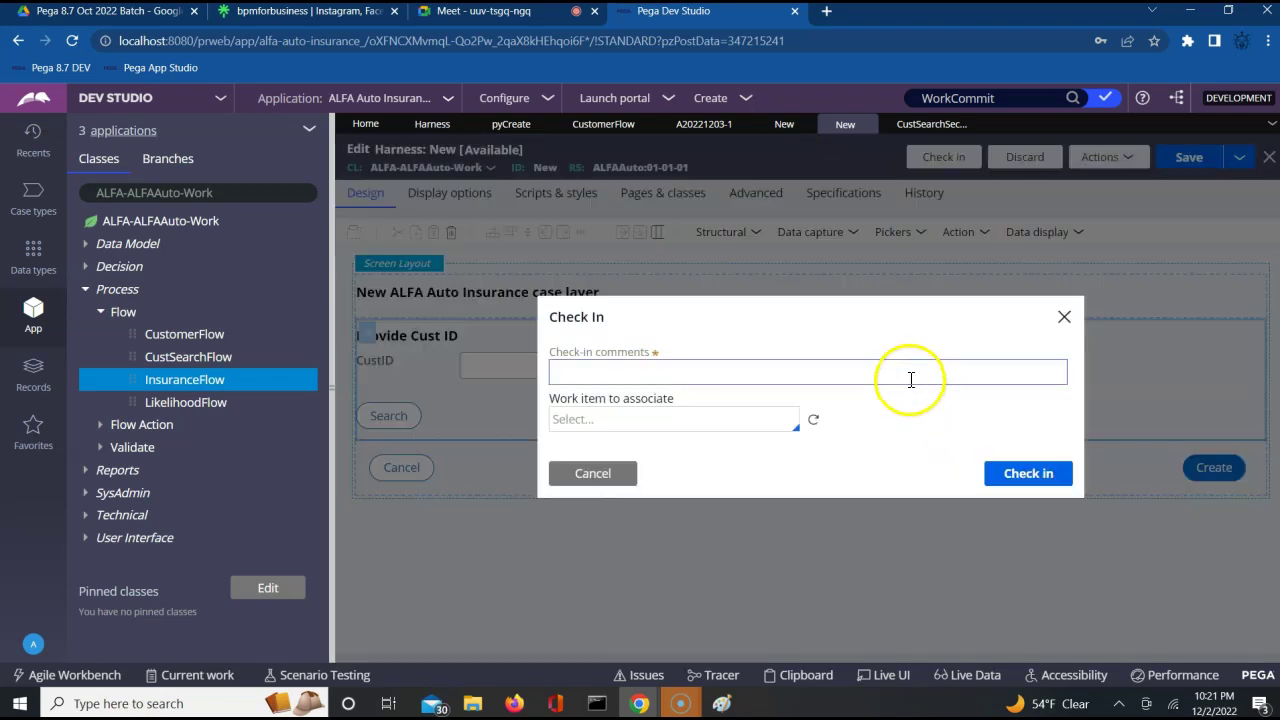
pyautogui.write('wip')
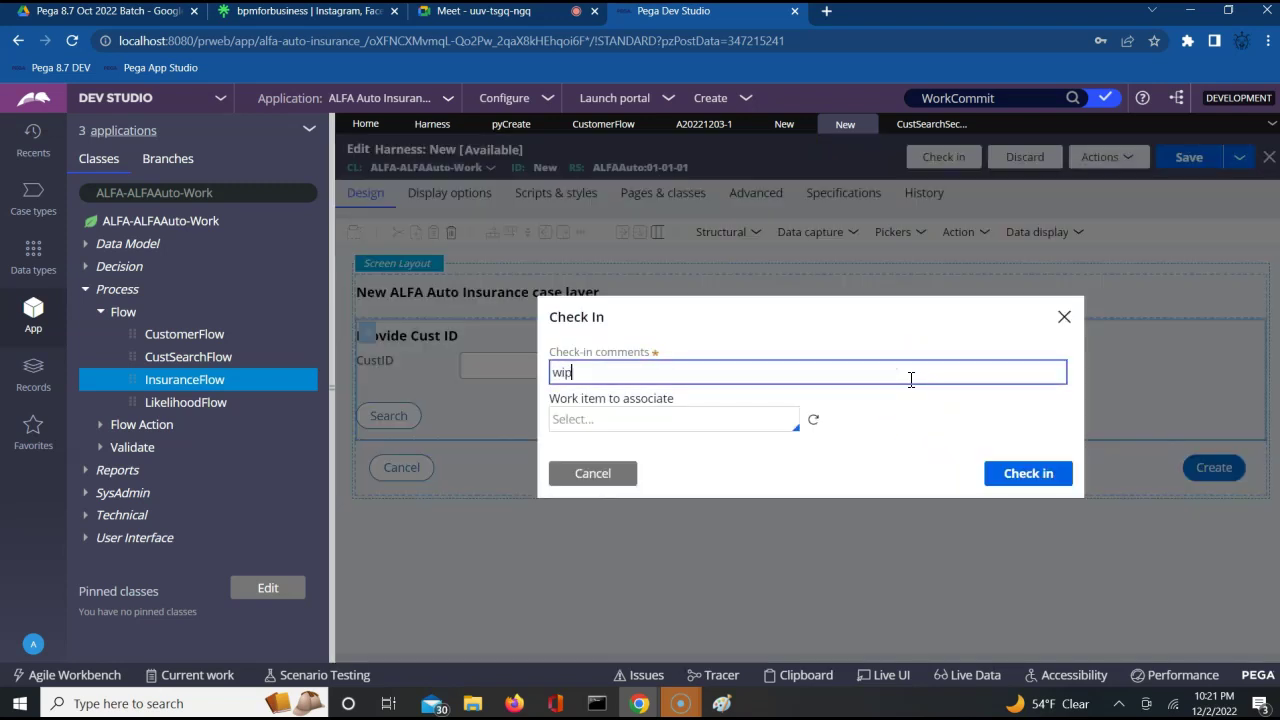
pyautogui.click(1040, 465)
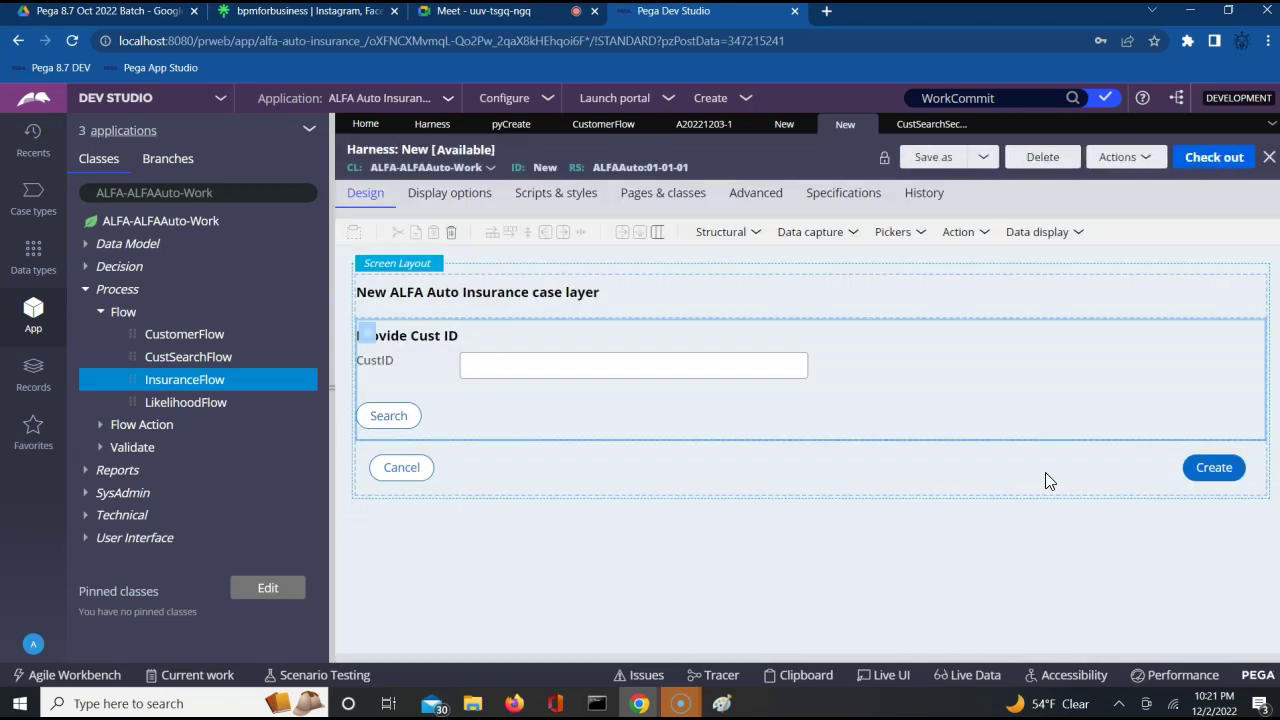
# Add a Decision shape to the CustomerFlow diagram and place it just below the CustomerInfo assignment
pyautogui.click(588, 133)
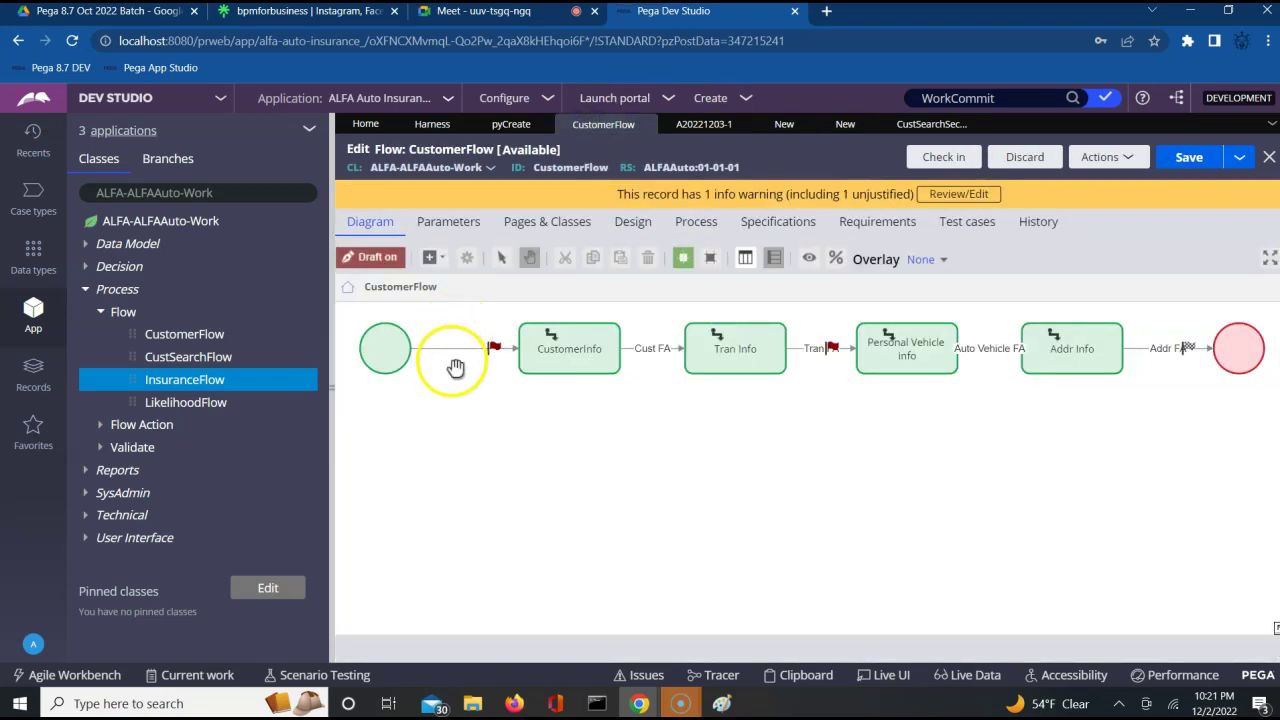
pyautogui.click(570, 352)
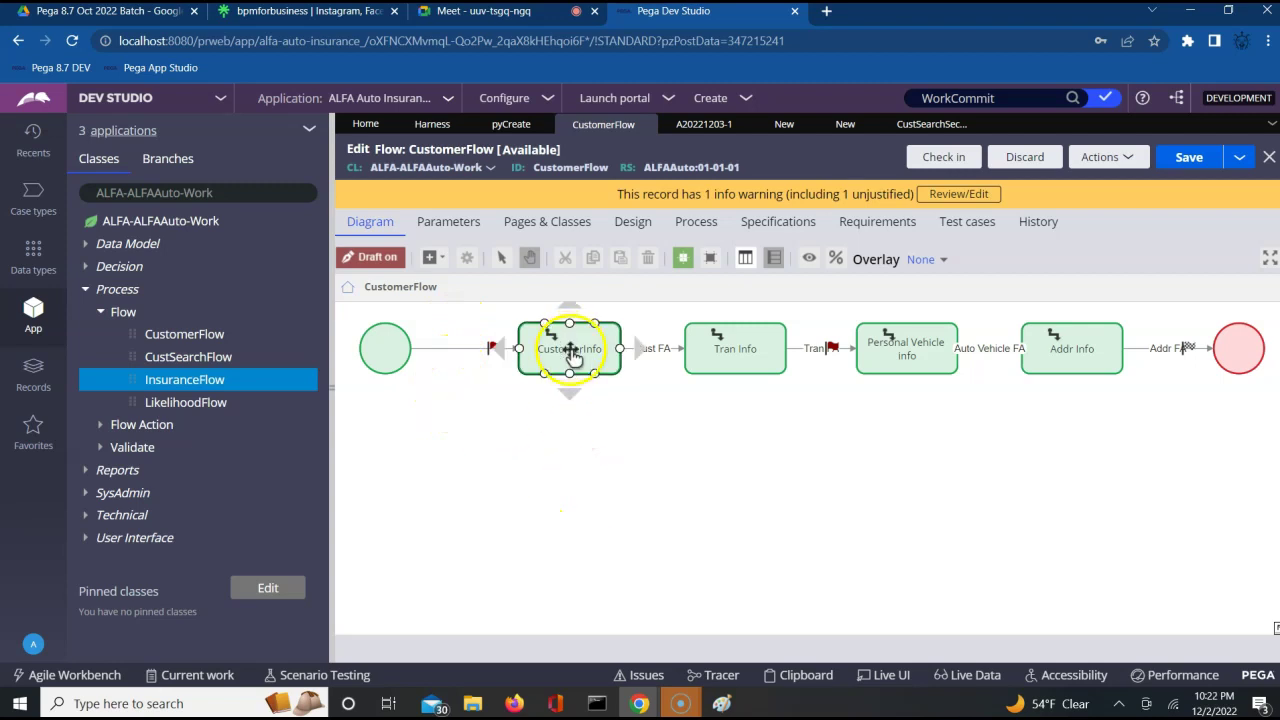
pyautogui.click(716, 345)
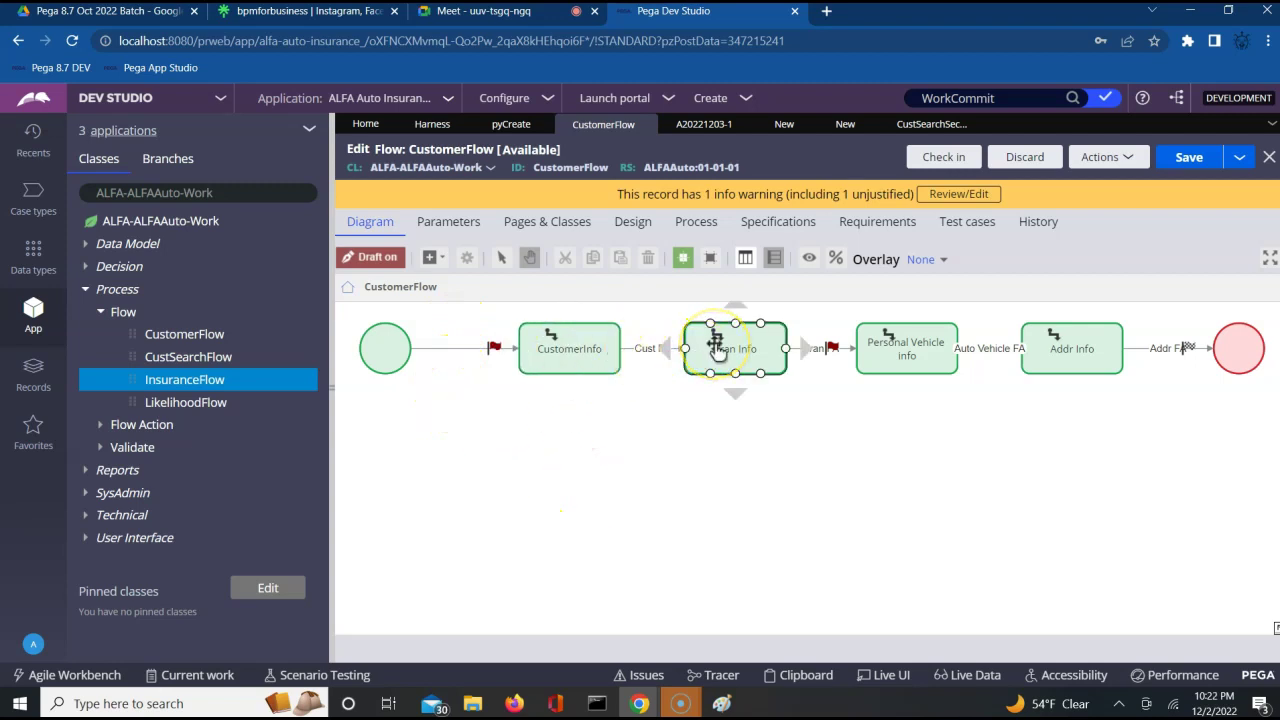
pyautogui.click(640, 318)
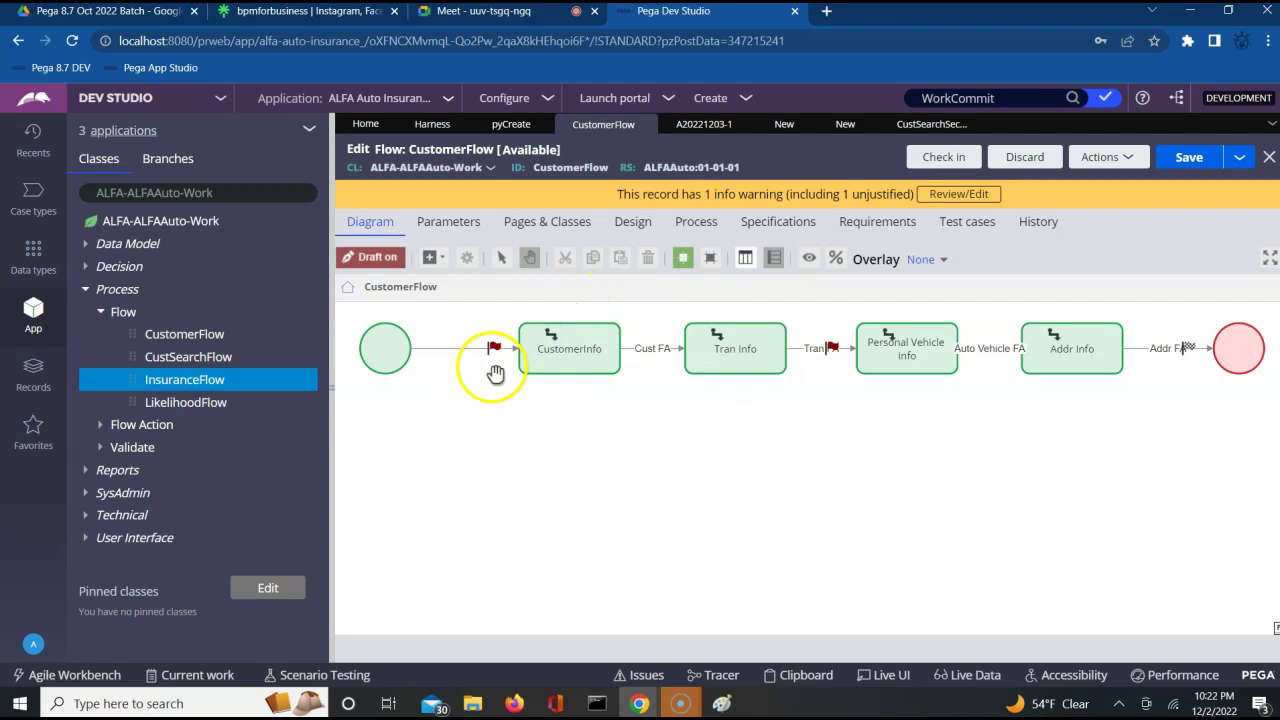
pyautogui.click(434, 257)
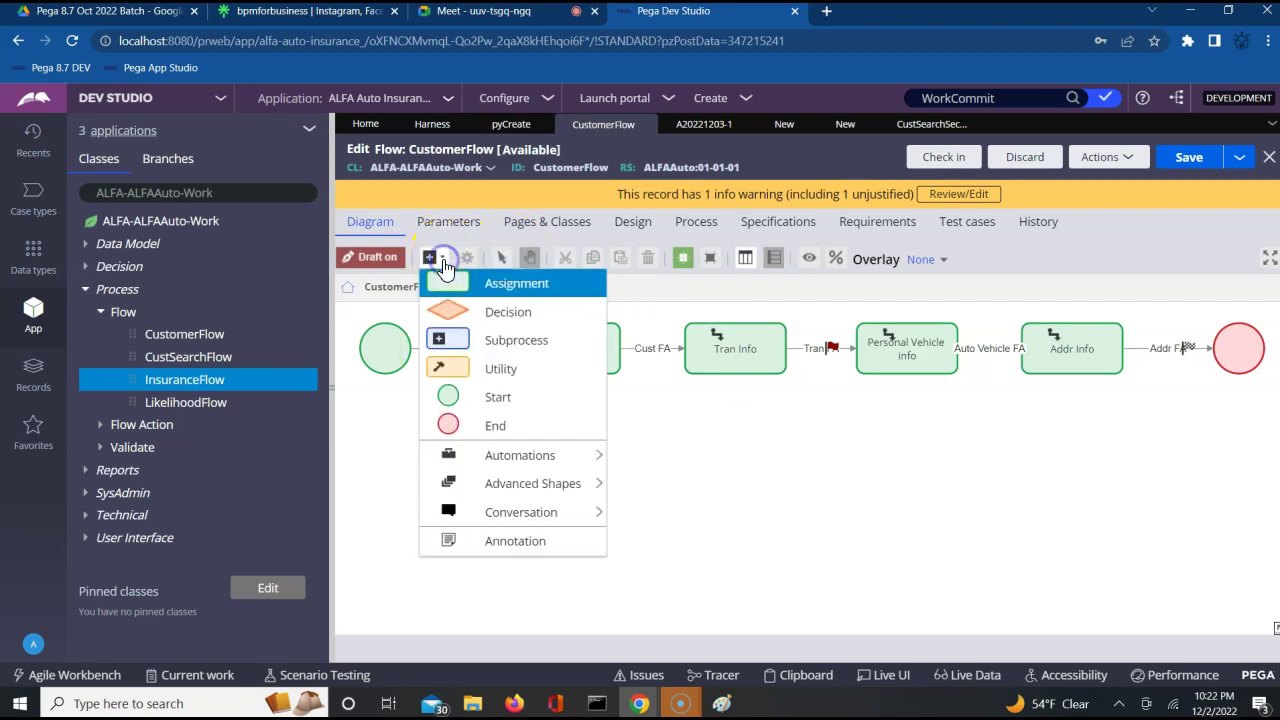
pyautogui.click(510, 311)
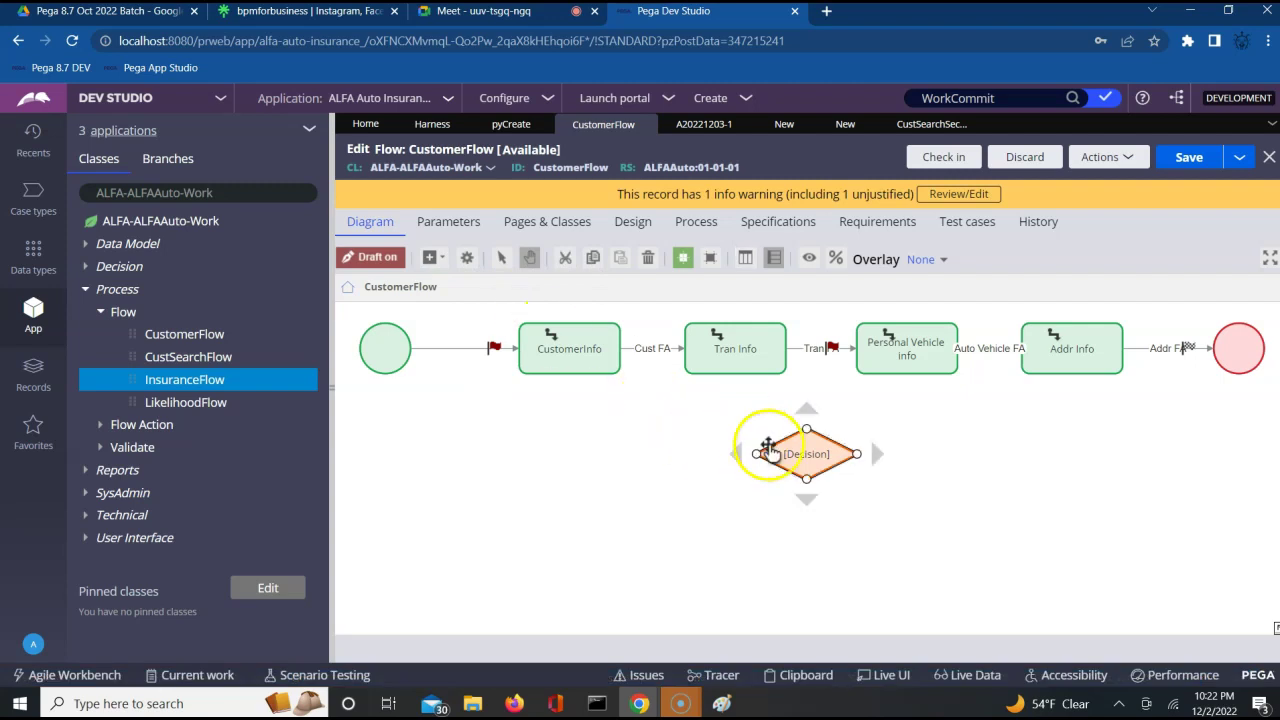
pyautogui.moveTo(768, 447); pyautogui.dragTo(481, 408)
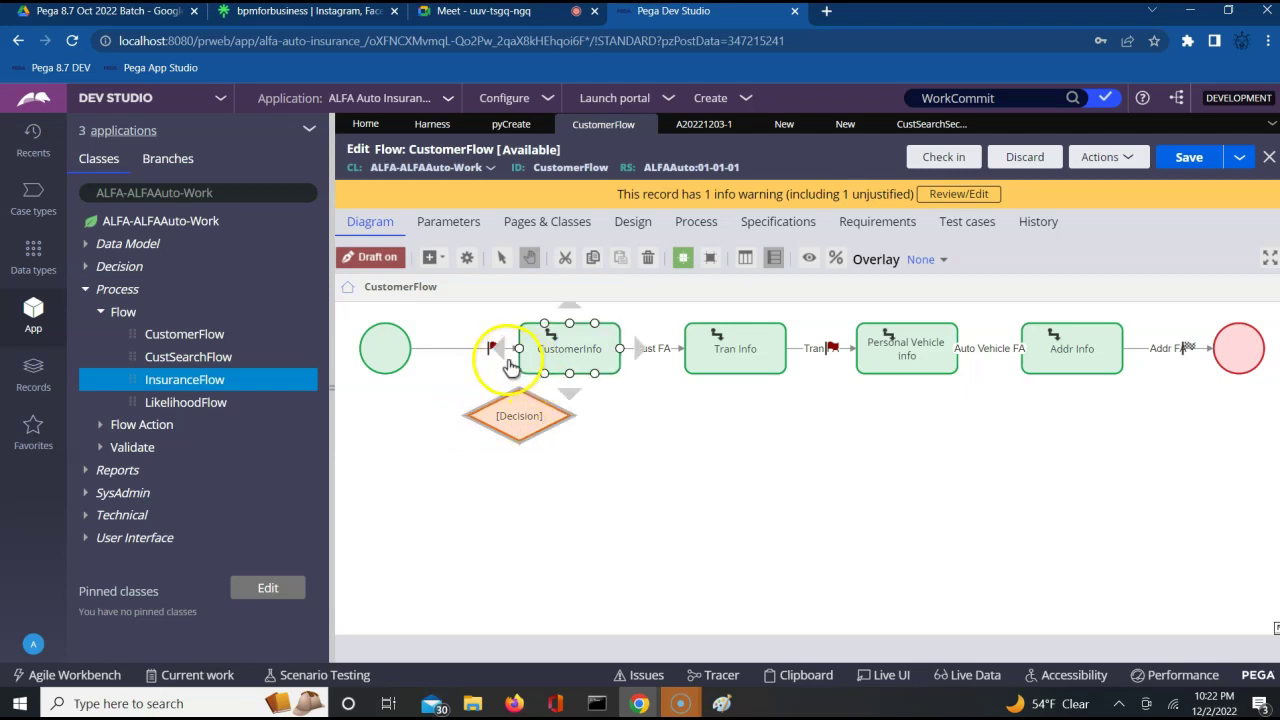
# Reroute the connector leaving the Start shape from CustomerInfo to the Decision shape
pyautogui.click(460, 349)
pyautogui.click(519, 349)
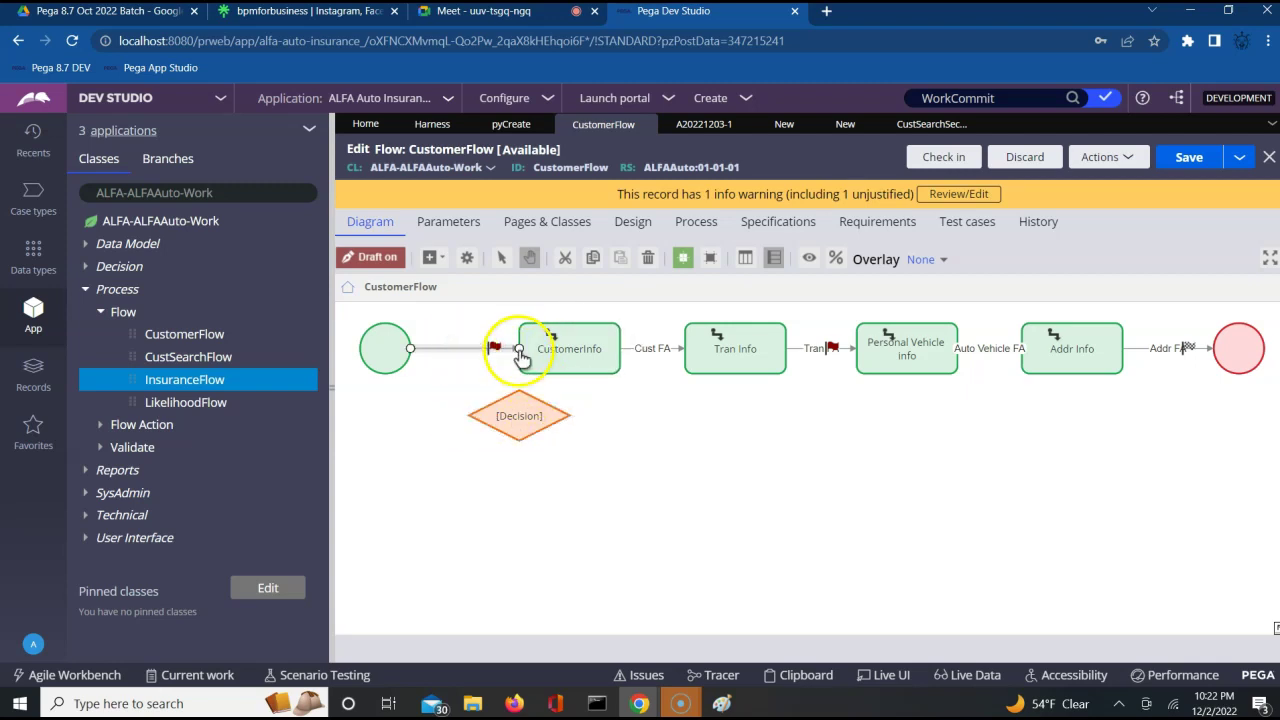
pyautogui.moveTo(520, 356); pyautogui.dragTo(469, 418)
pyautogui.click(493, 424)
# Rearrange the flow so the Decision shape sits in line with Start and CustomerInfo lies directly beneath the Decision
pyautogui.click(572, 346)
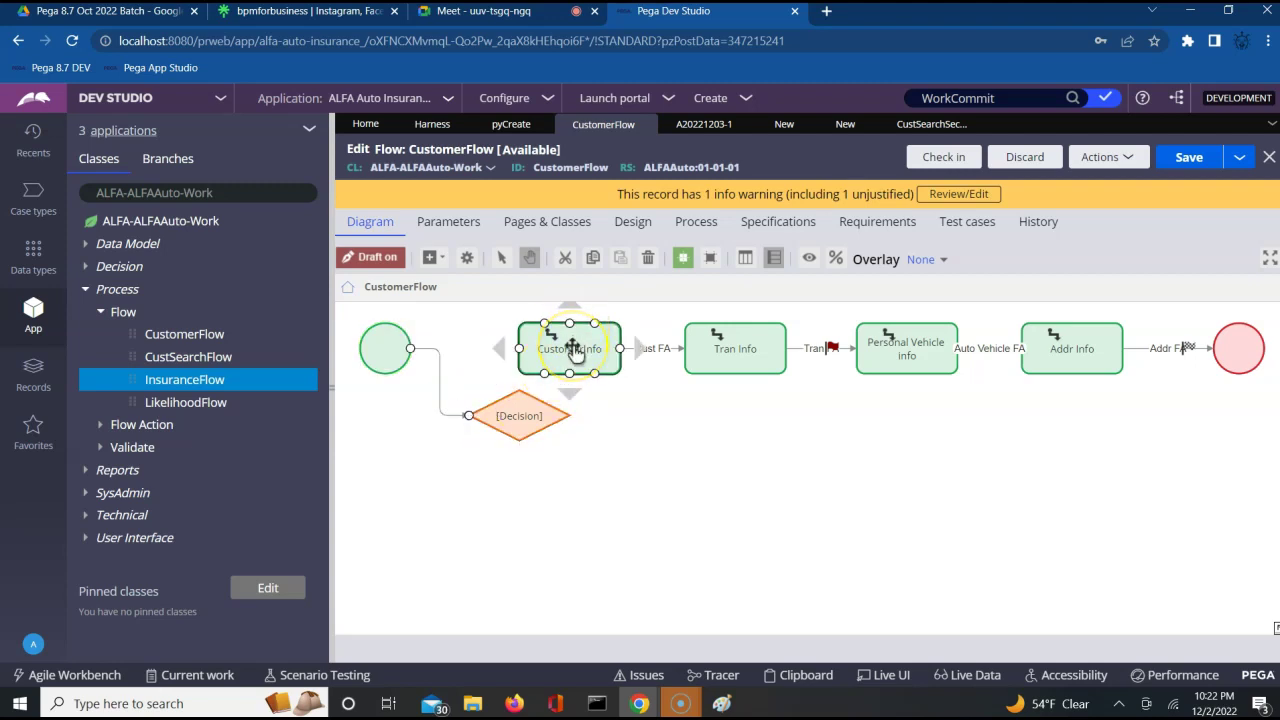
pyautogui.moveTo(572, 346); pyautogui.dragTo(508, 383)
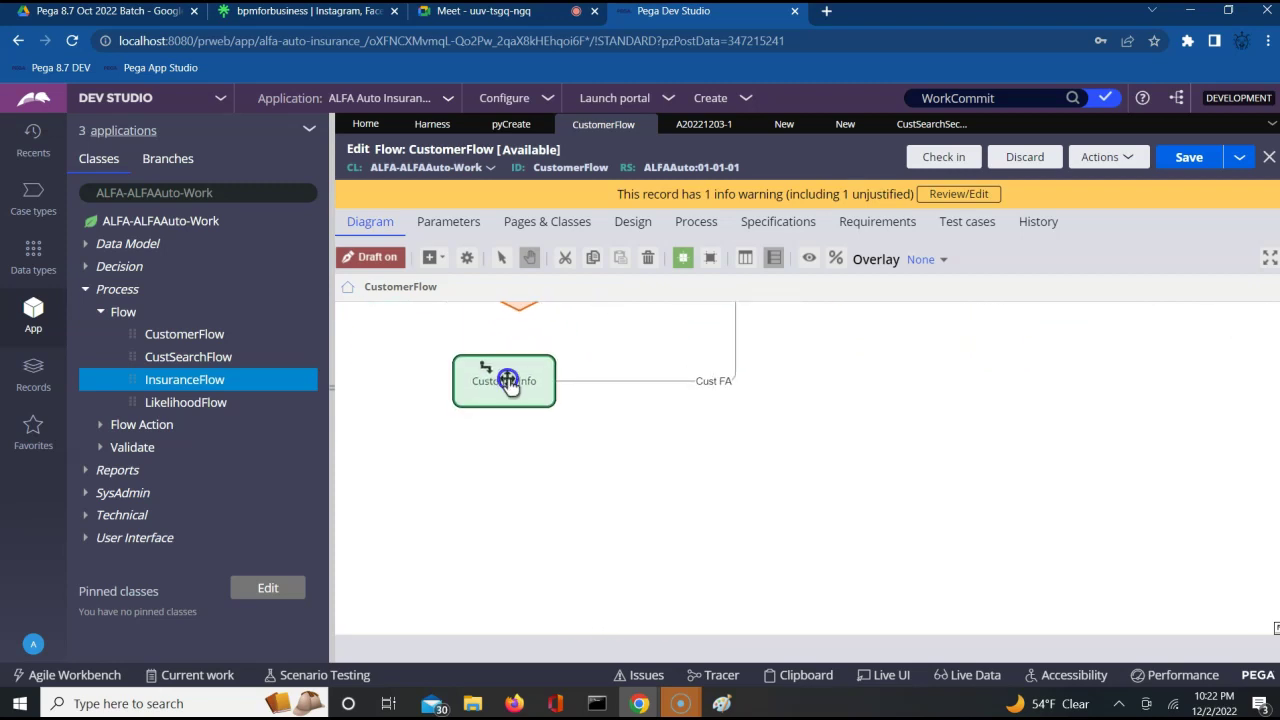
pyautogui.click(903, 406)
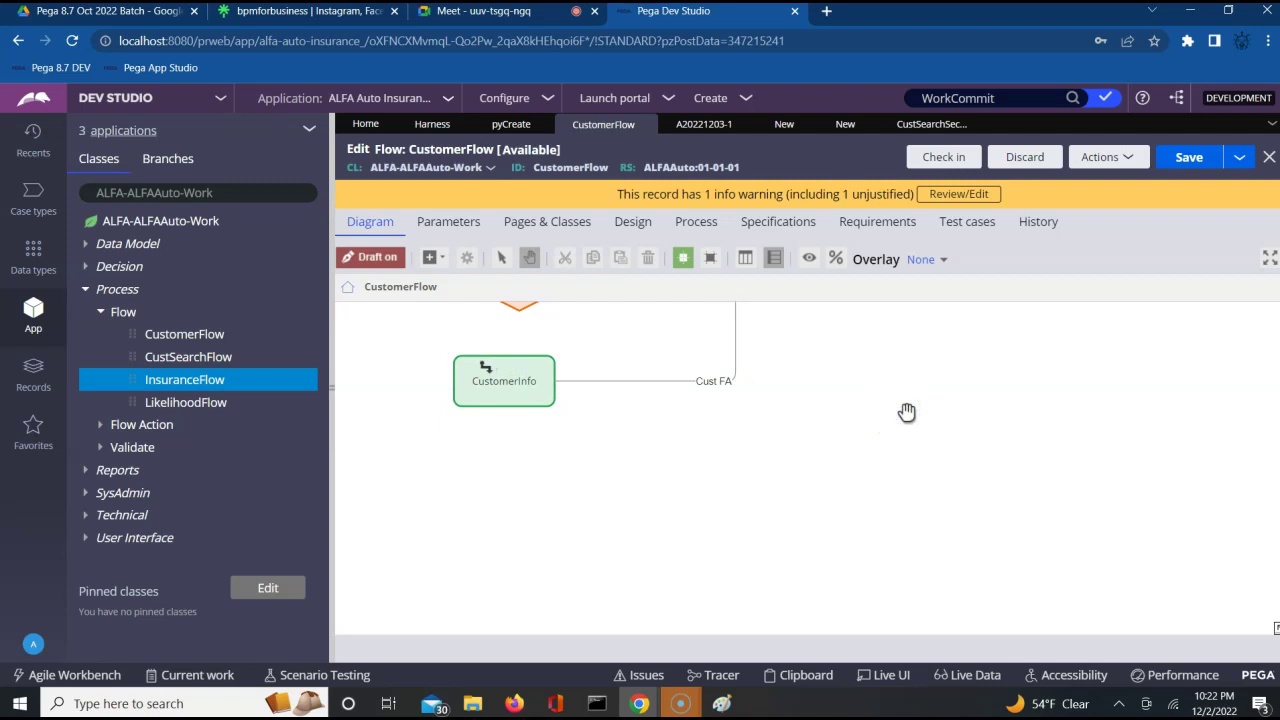
pyautogui.moveTo(907, 412); pyautogui.dragTo(917, 543)
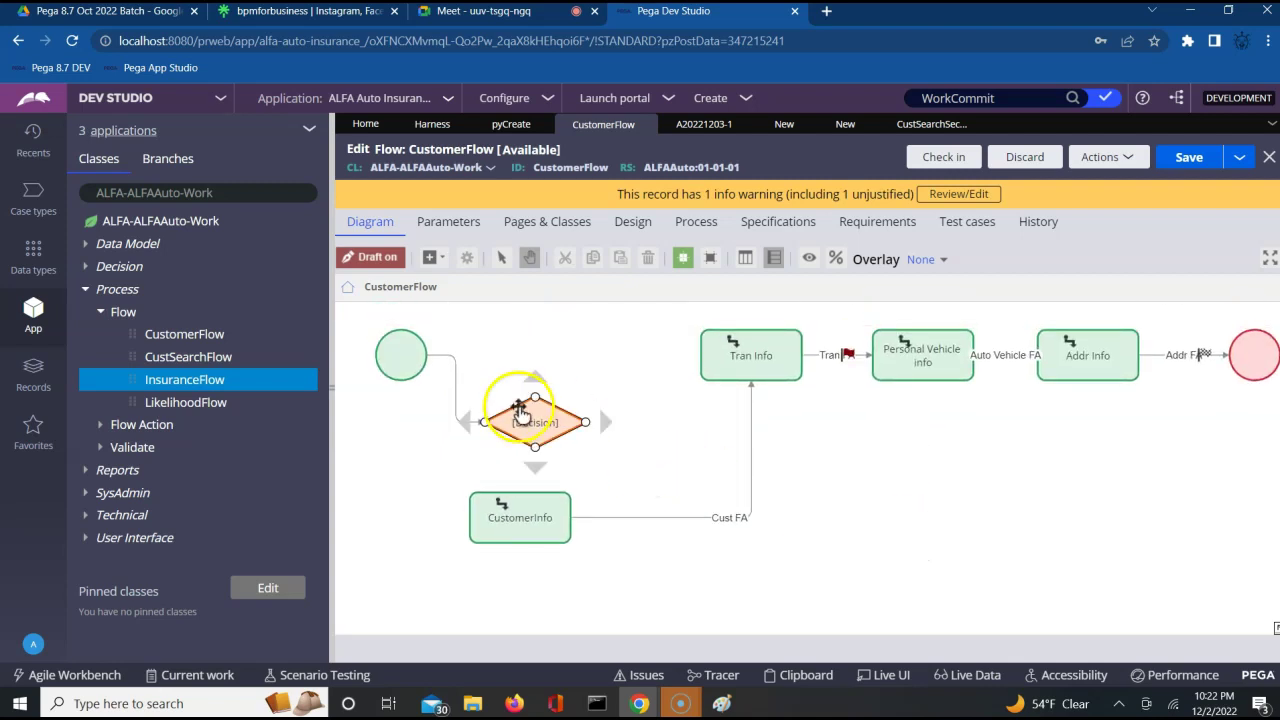
pyautogui.moveTo(529, 427); pyautogui.dragTo(537, 358)
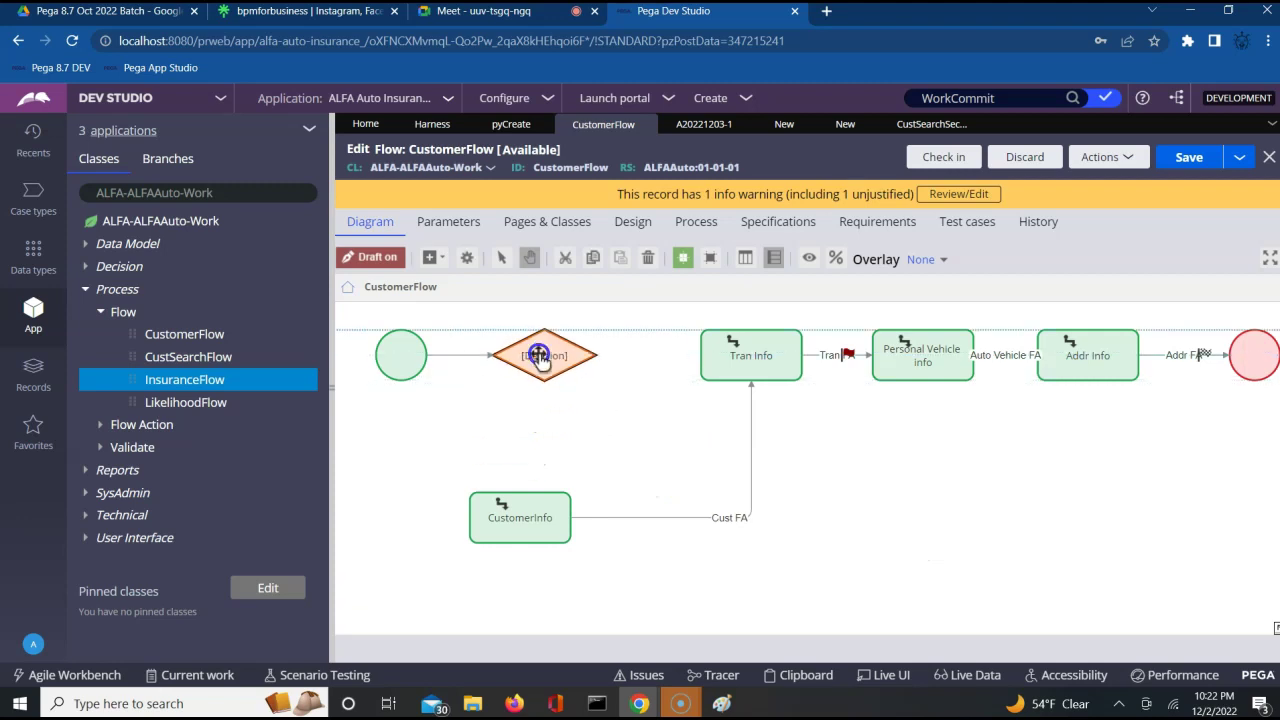
pyautogui.click(533, 512)
pyautogui.moveTo(533, 512); pyautogui.dragTo(564, 485)
pyautogui.click(558, 338)
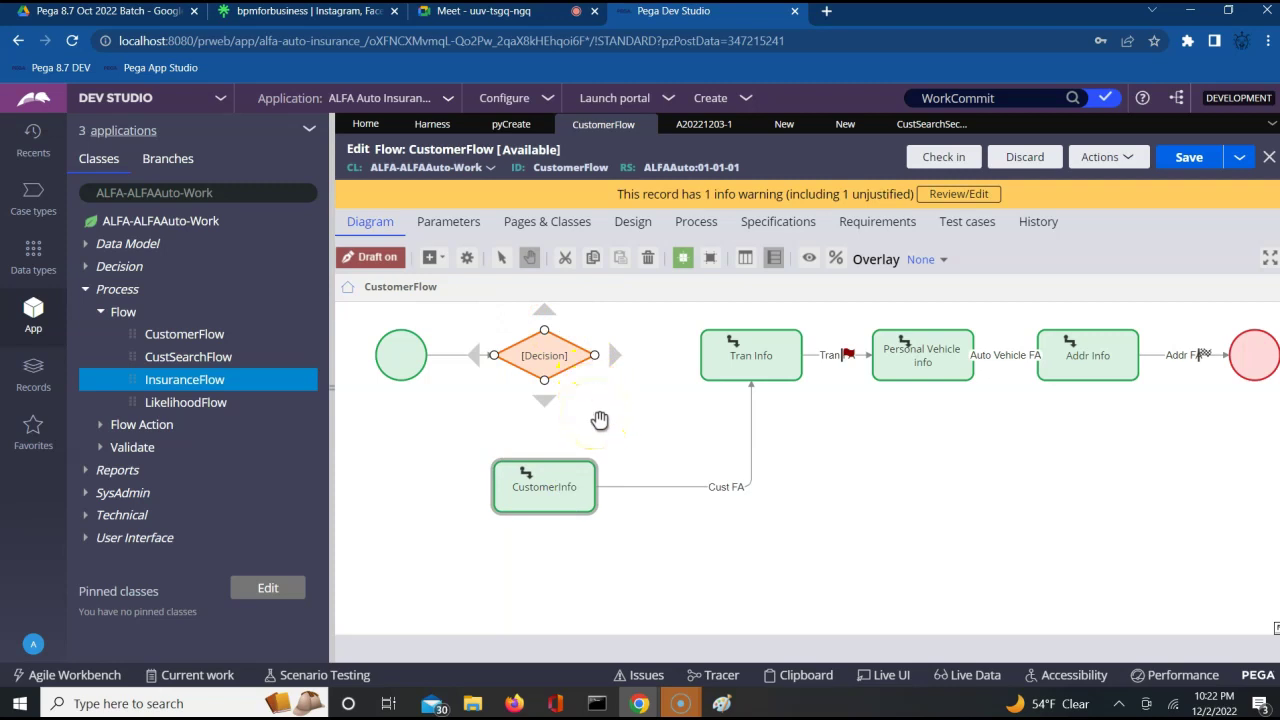
pyautogui.click(599, 414)
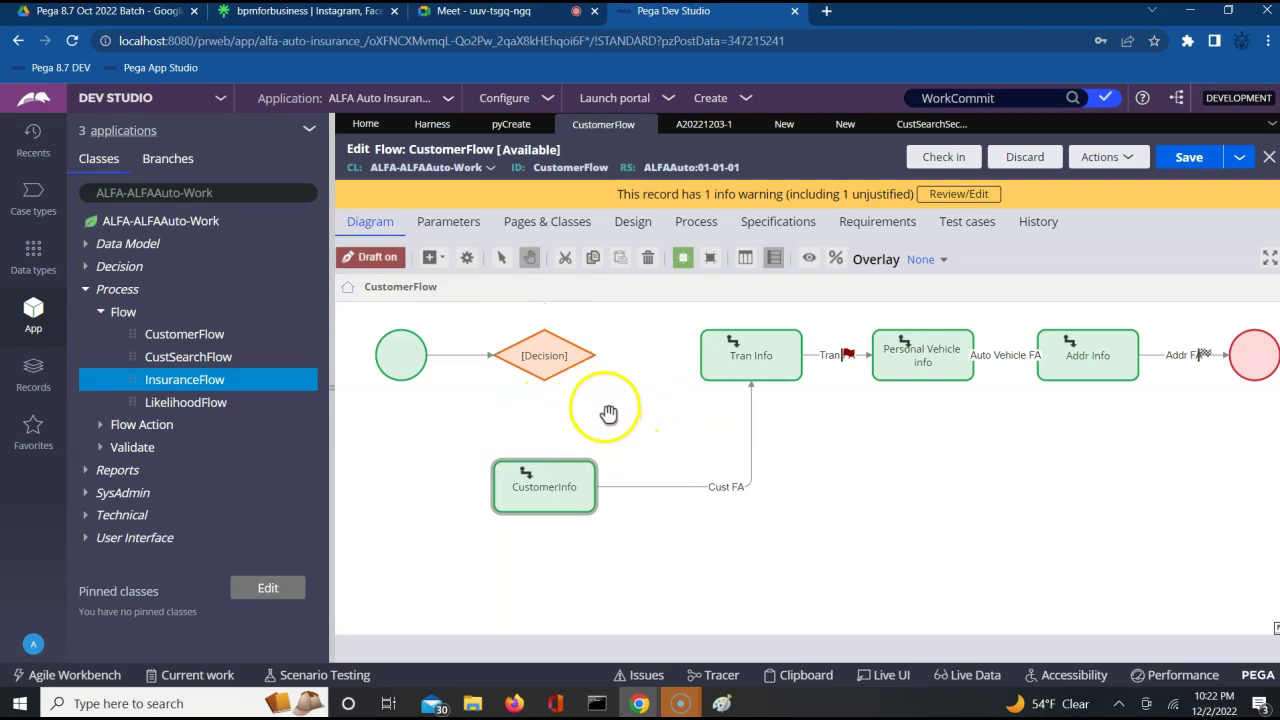
pyautogui.click(528, 414)
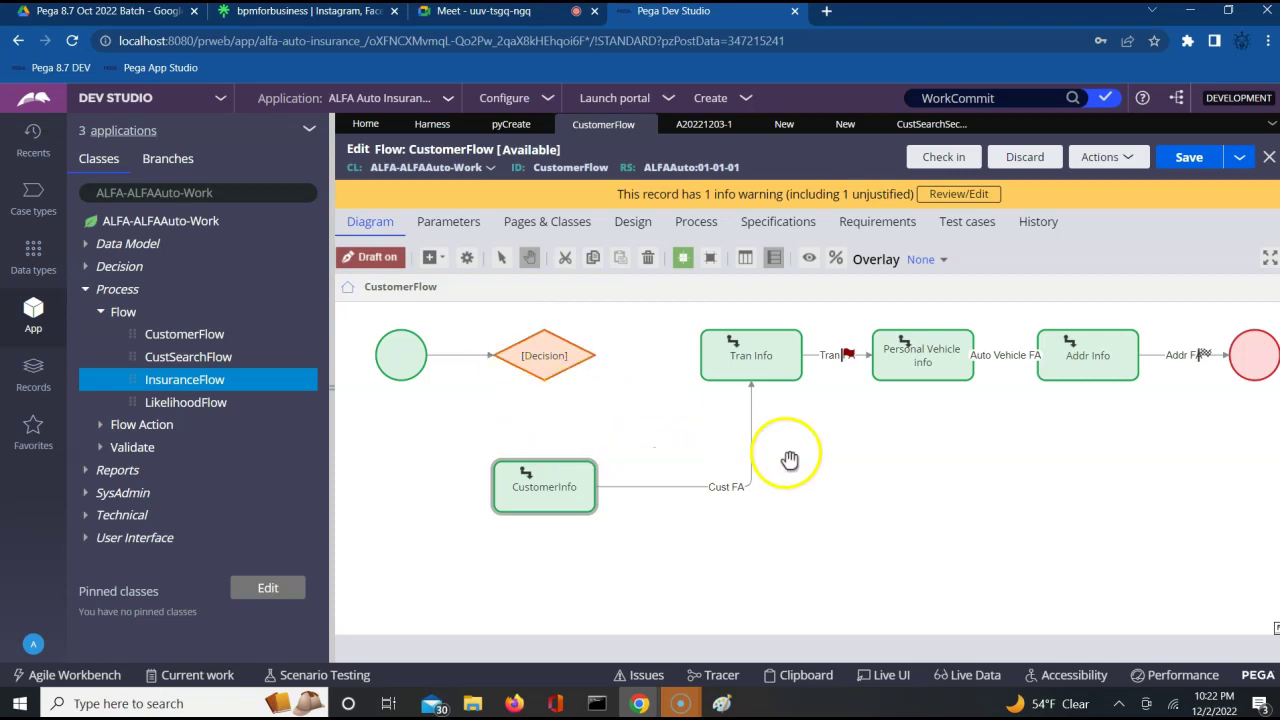
pyautogui.click(541, 370)
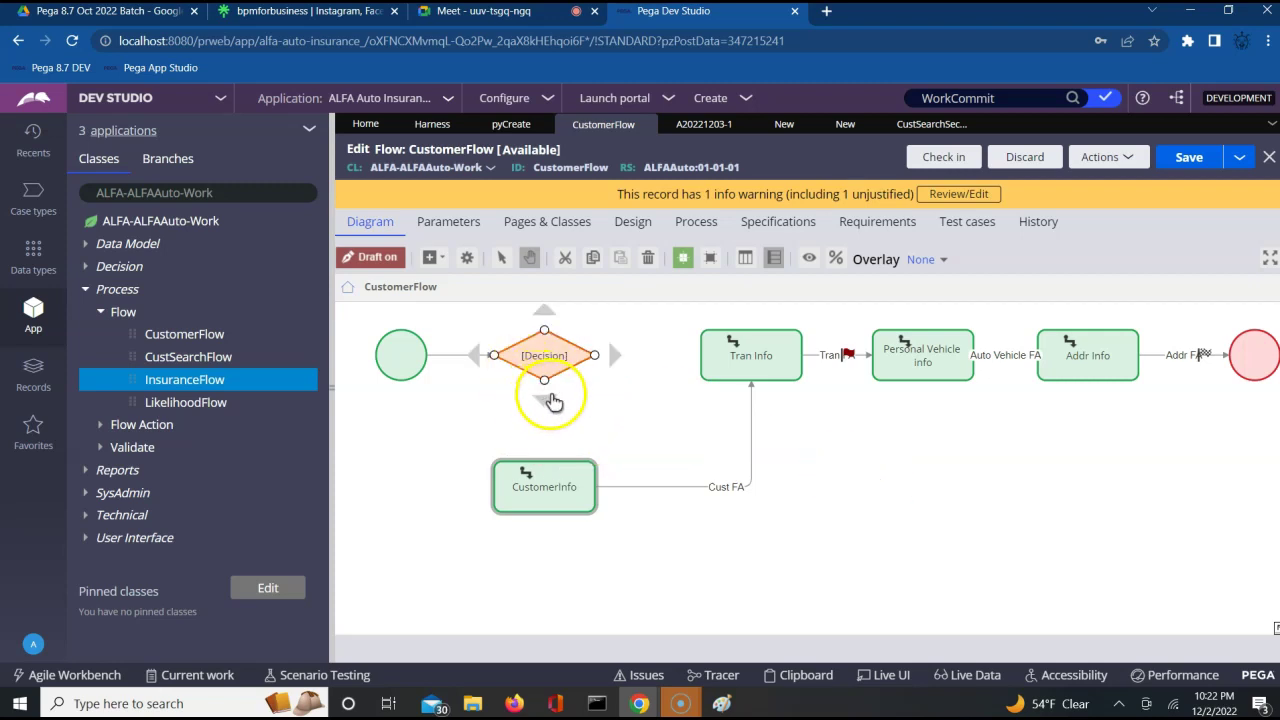
pyautogui.click(663, 371)
pyautogui.click(749, 378)
pyautogui.click(558, 497)
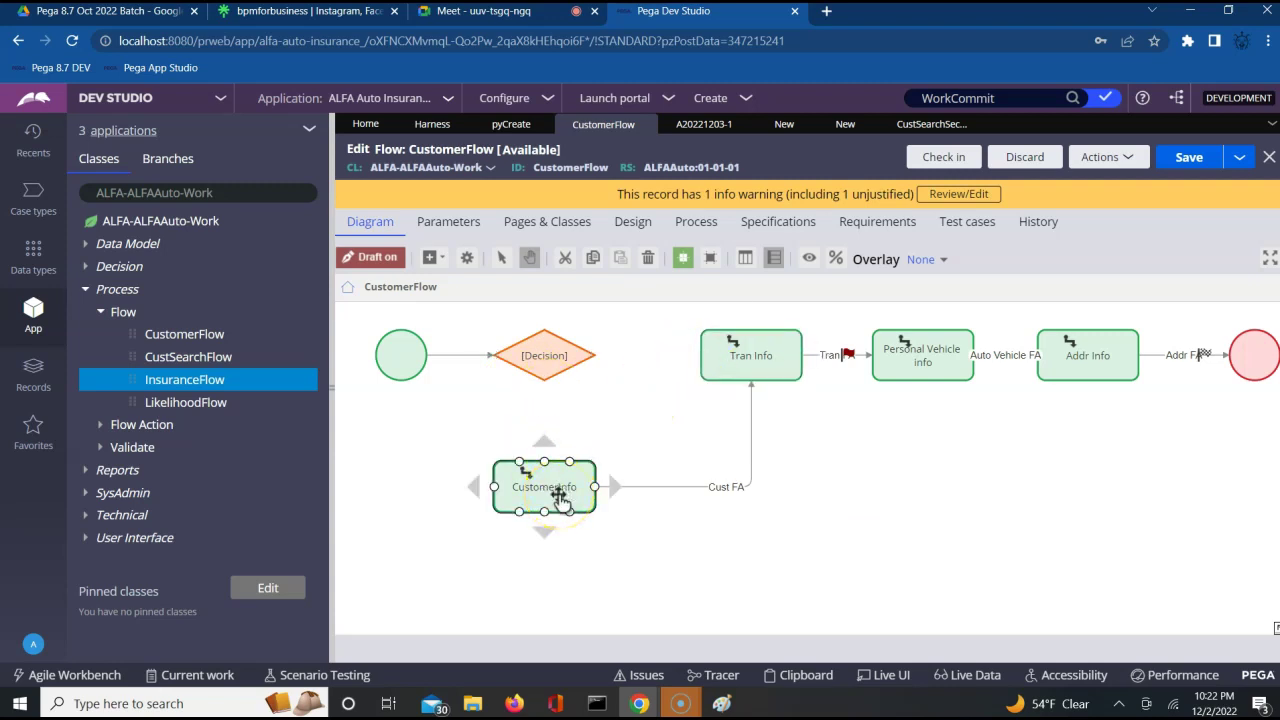
pyautogui.click(571, 386)
pyautogui.click(671, 377)
pyautogui.click(729, 380)
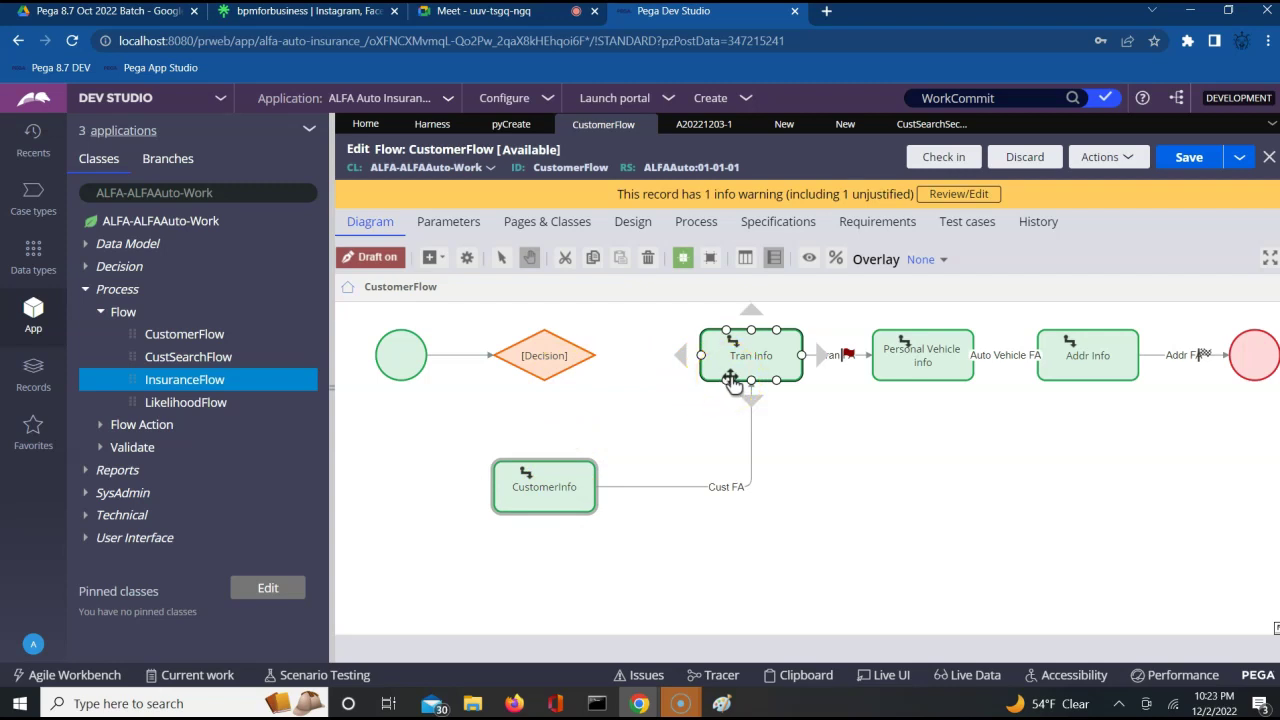
pyautogui.click(576, 366)
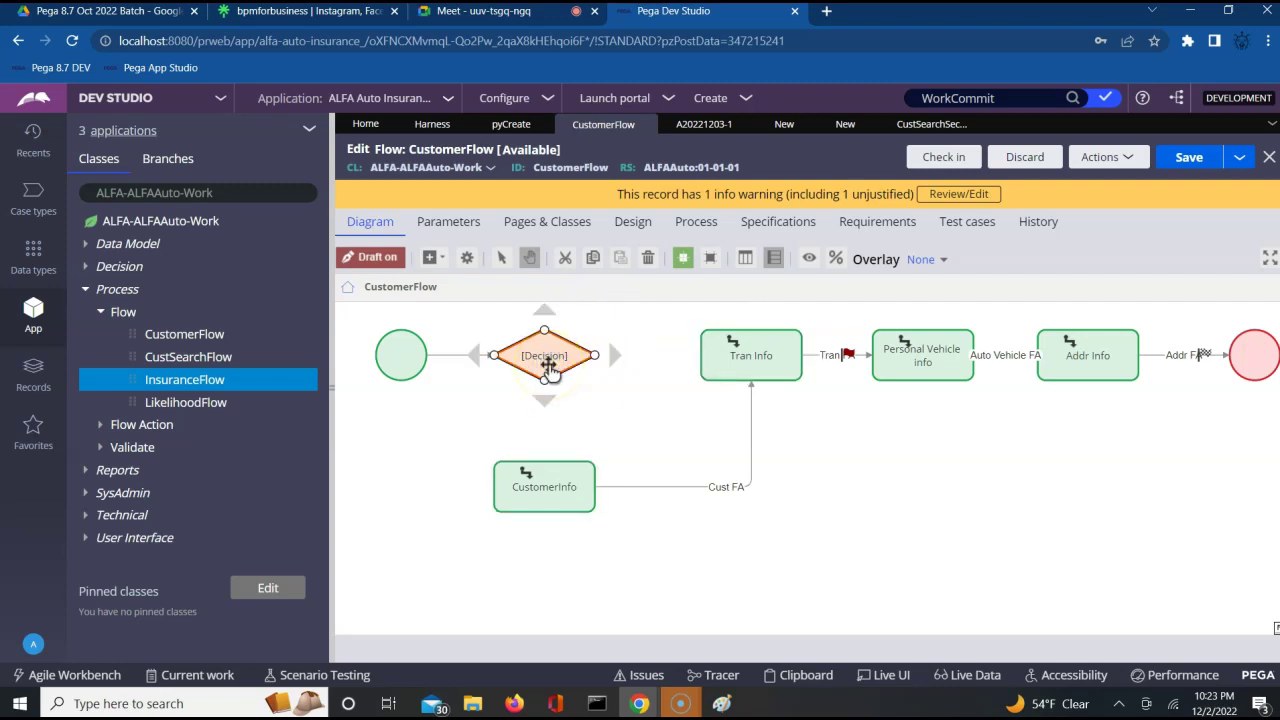
pyautogui.doubleClick(553, 358)
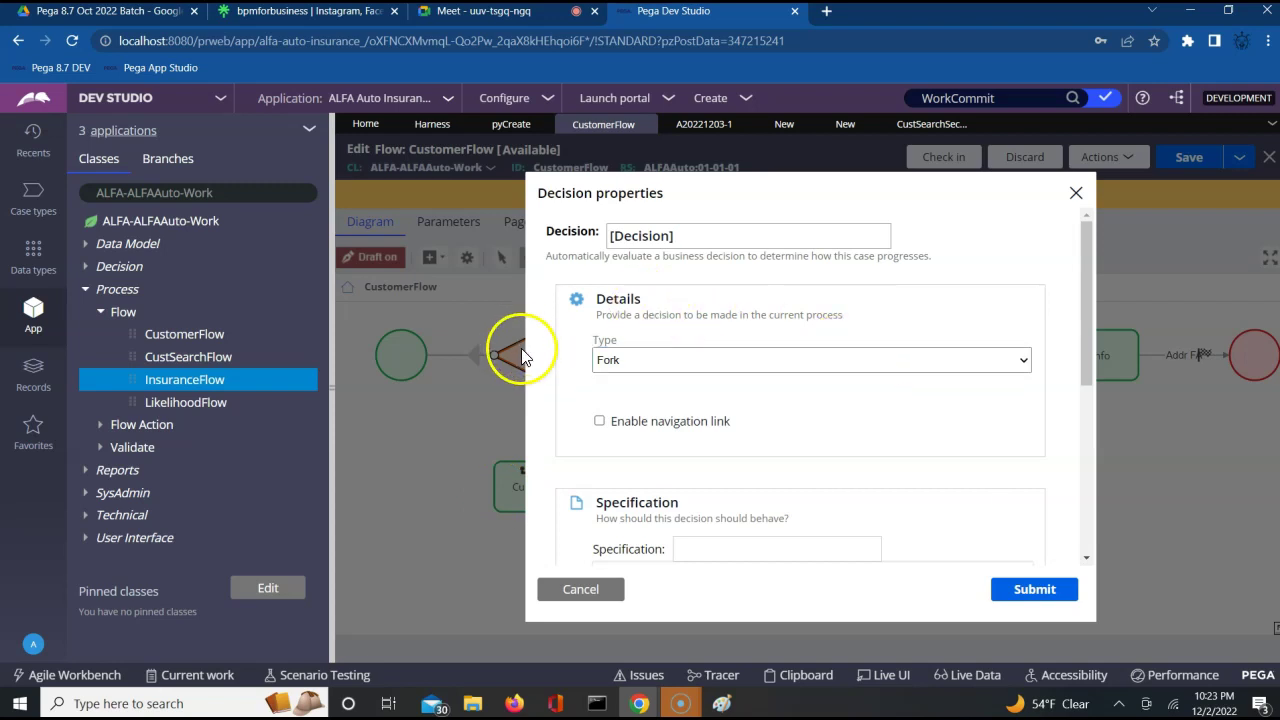
pyautogui.click(689, 362)
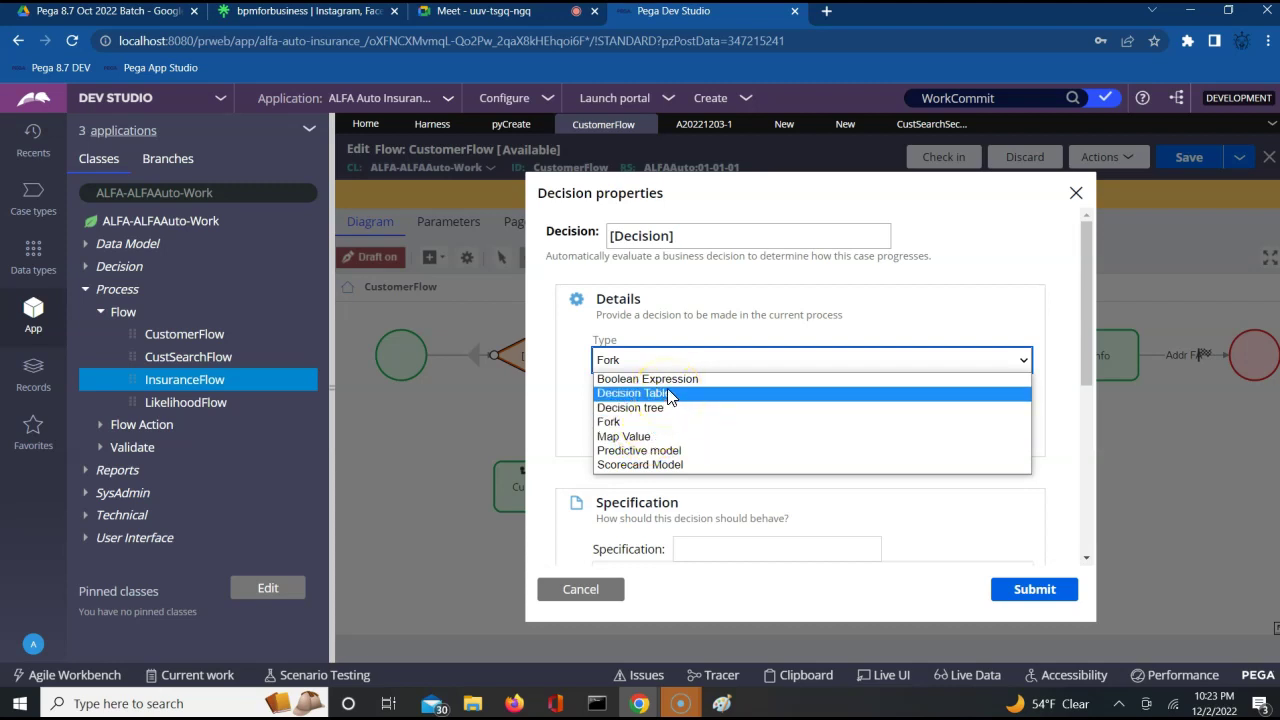
pyautogui.click(674, 379)
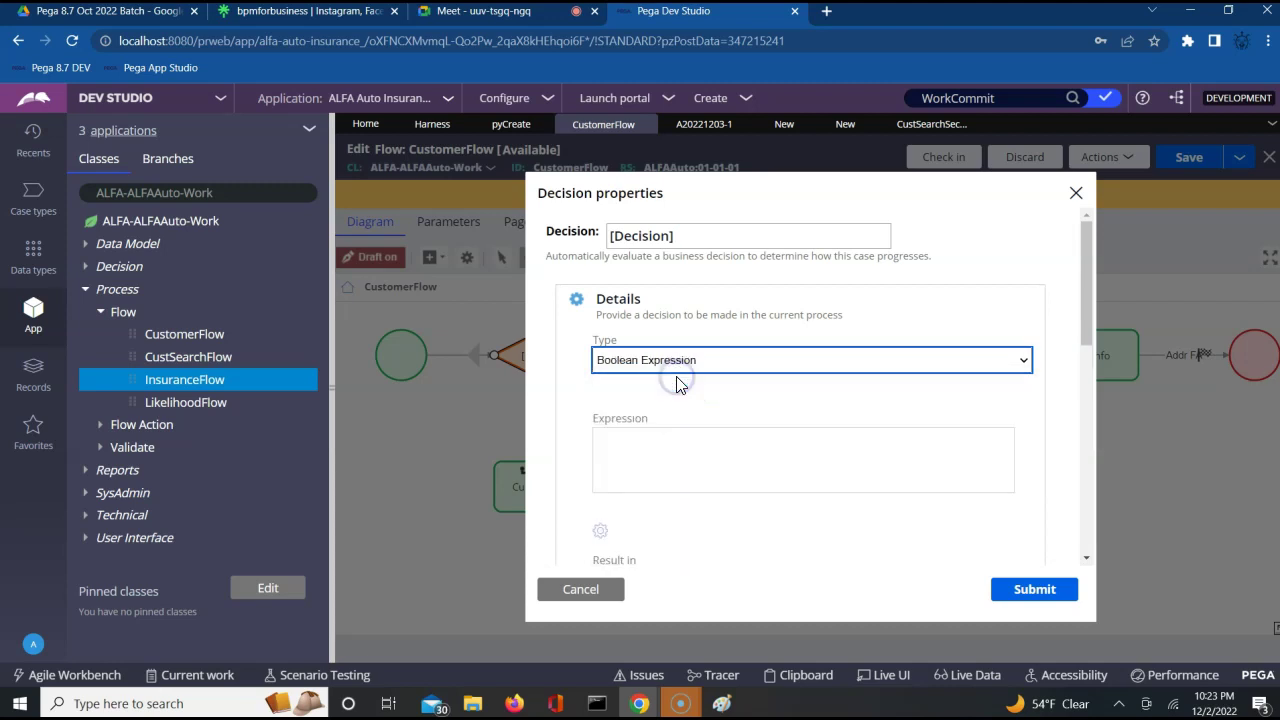
pyautogui.click(649, 447)
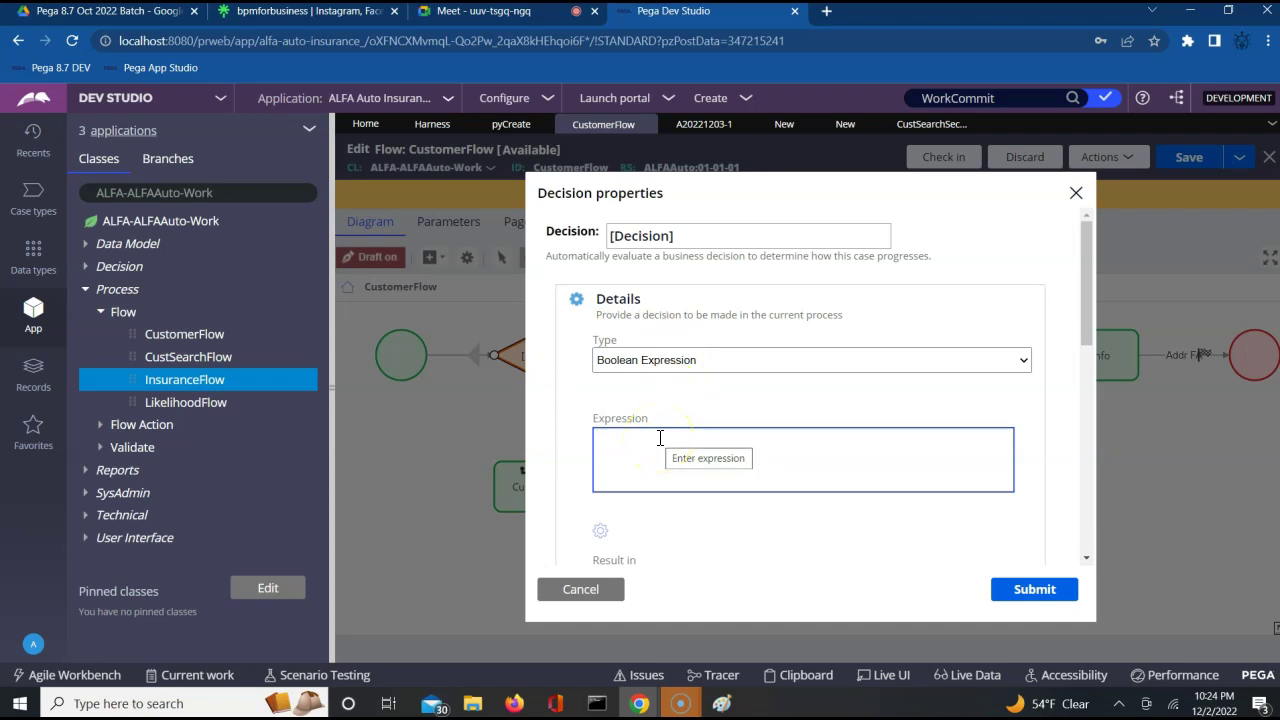
pyautogui.click(661, 365)
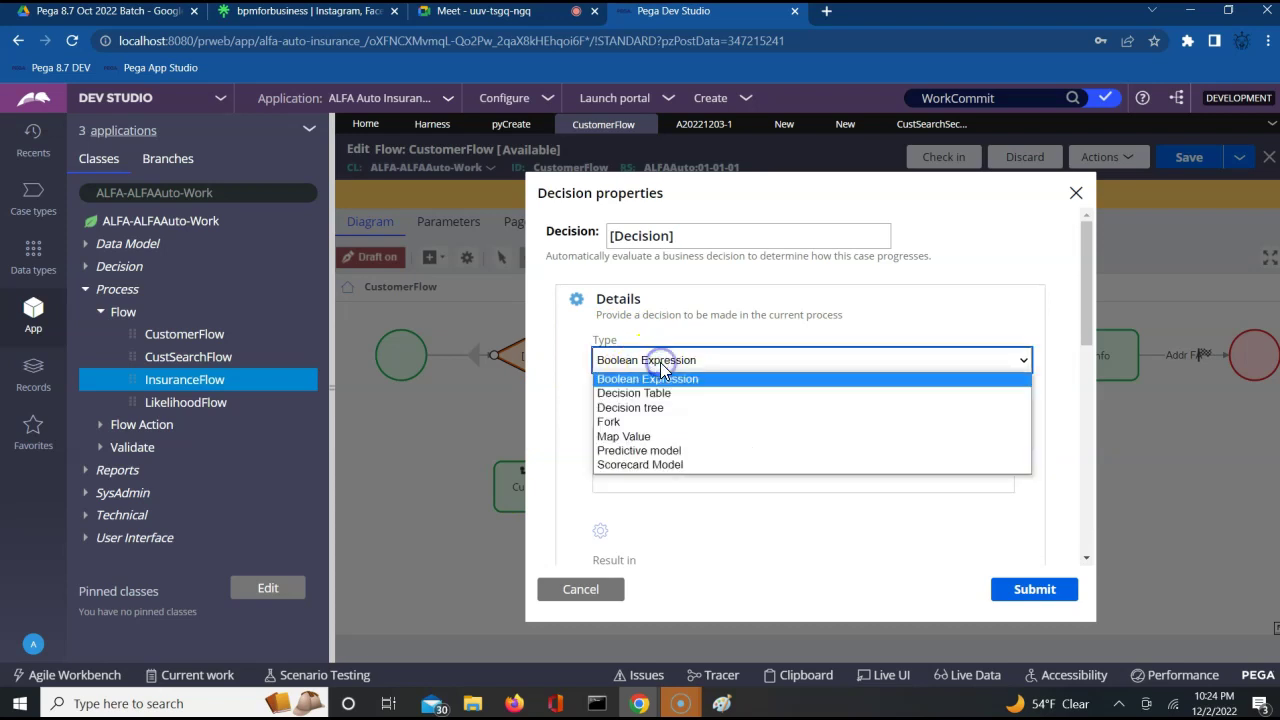
pyautogui.click(557, 590)
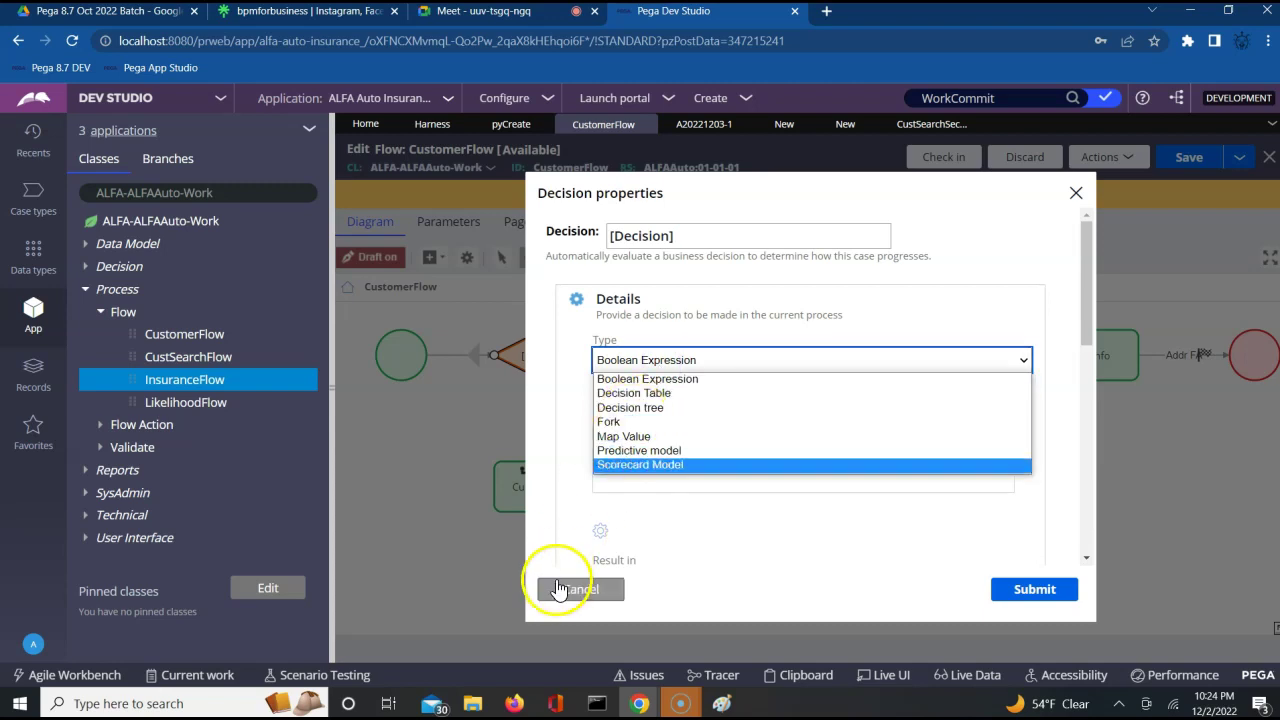
pyautogui.click(557, 590)
# Open the properties of the Decision shape in CustomerFlow and set its type to Boolean Expression
pyautogui.click(535, 355)
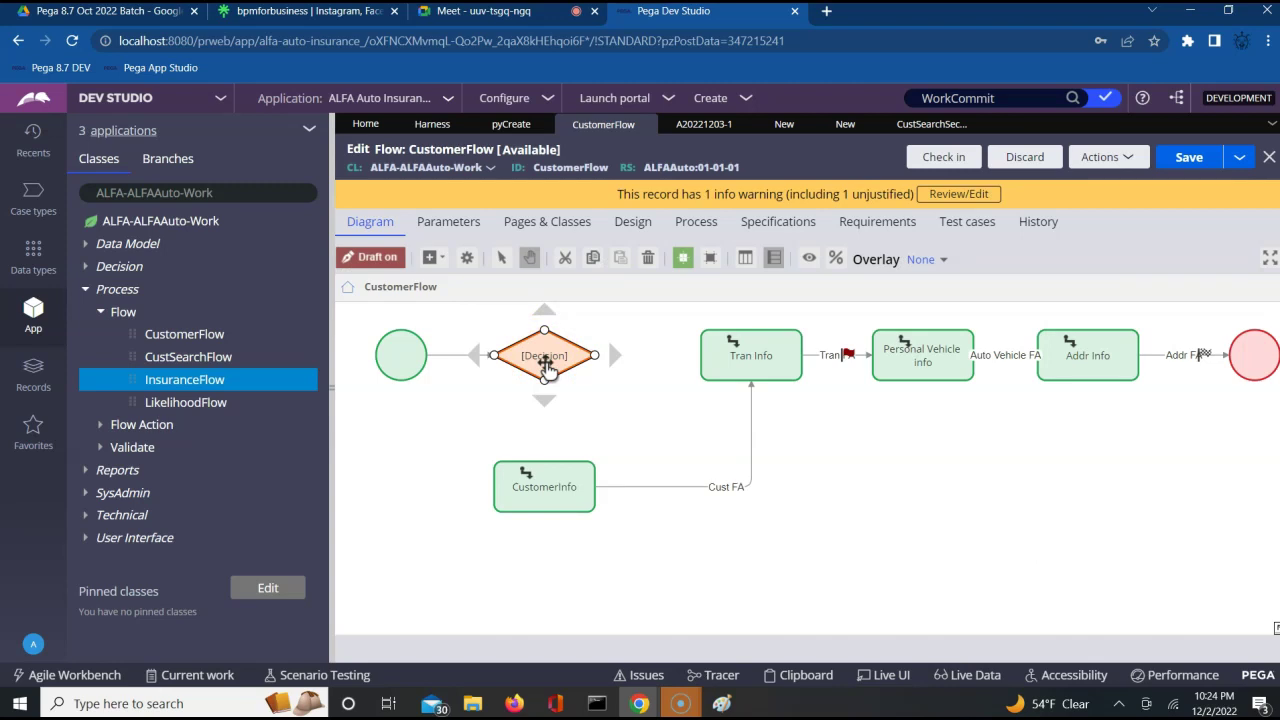
pyautogui.doubleClick(547, 368)
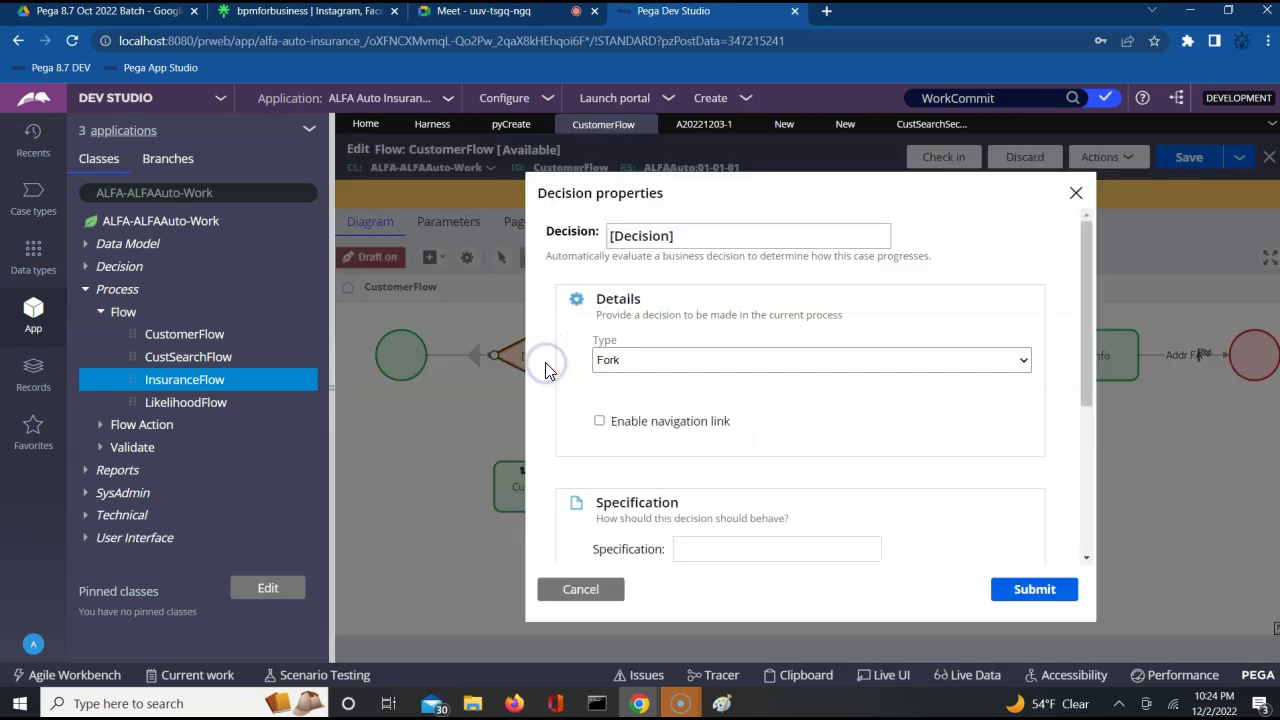
pyautogui.click(660, 376)
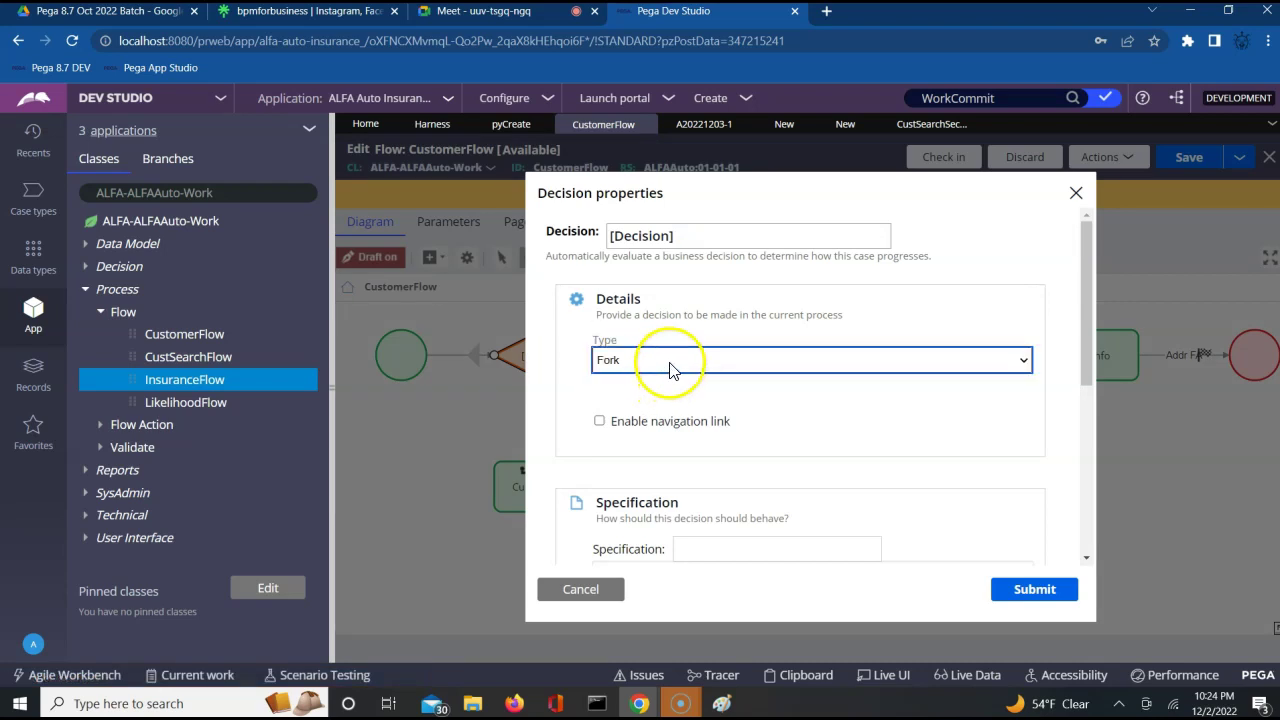
pyautogui.click(672, 364)
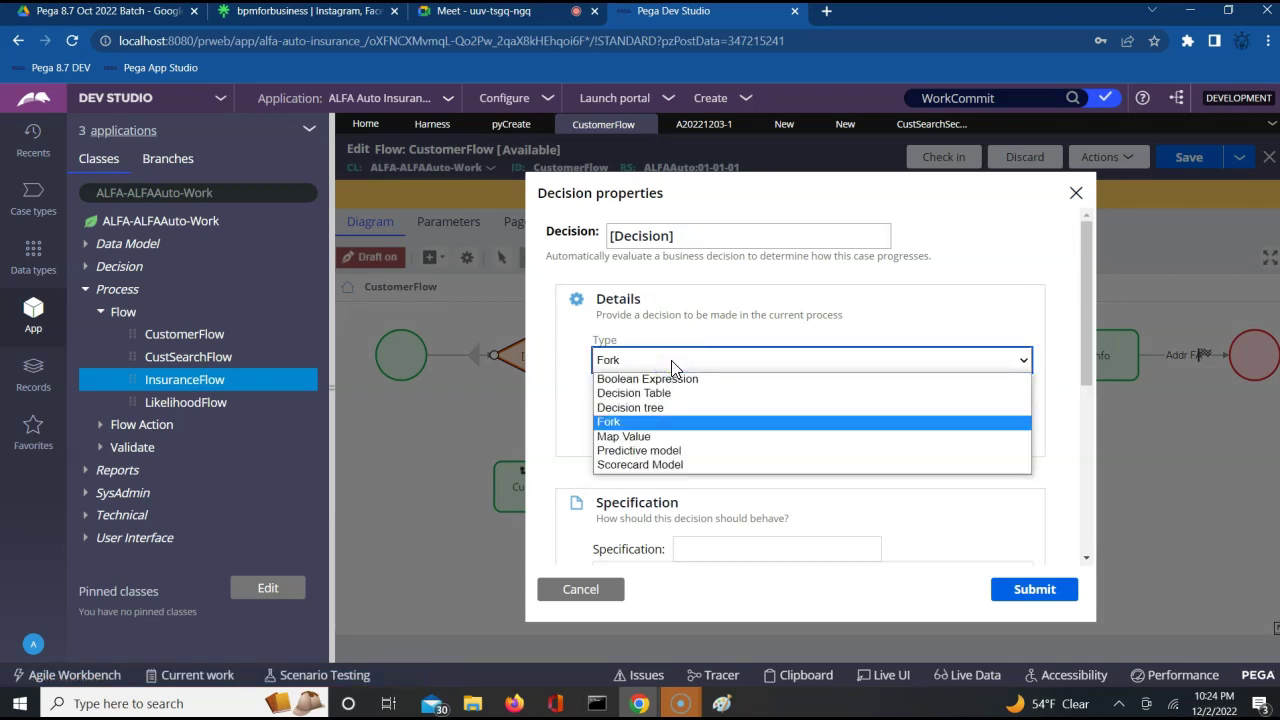
pyautogui.click(646, 382)
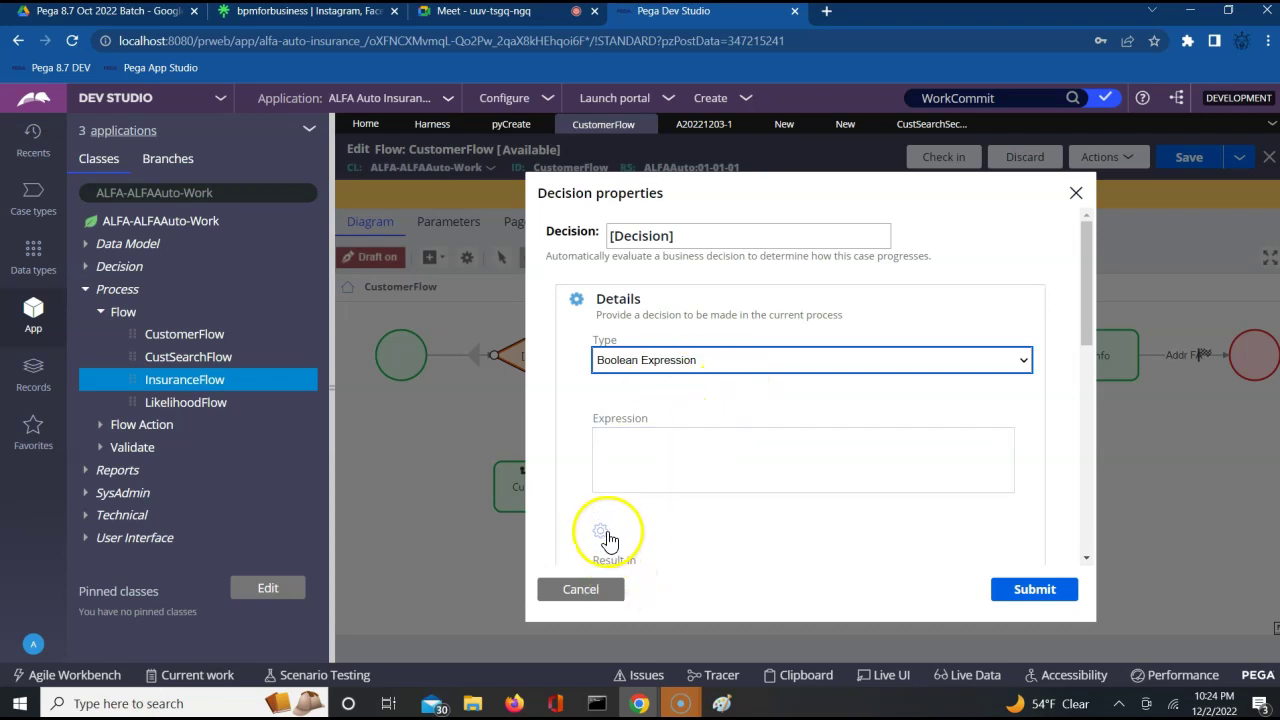
pyautogui.click(637, 455)
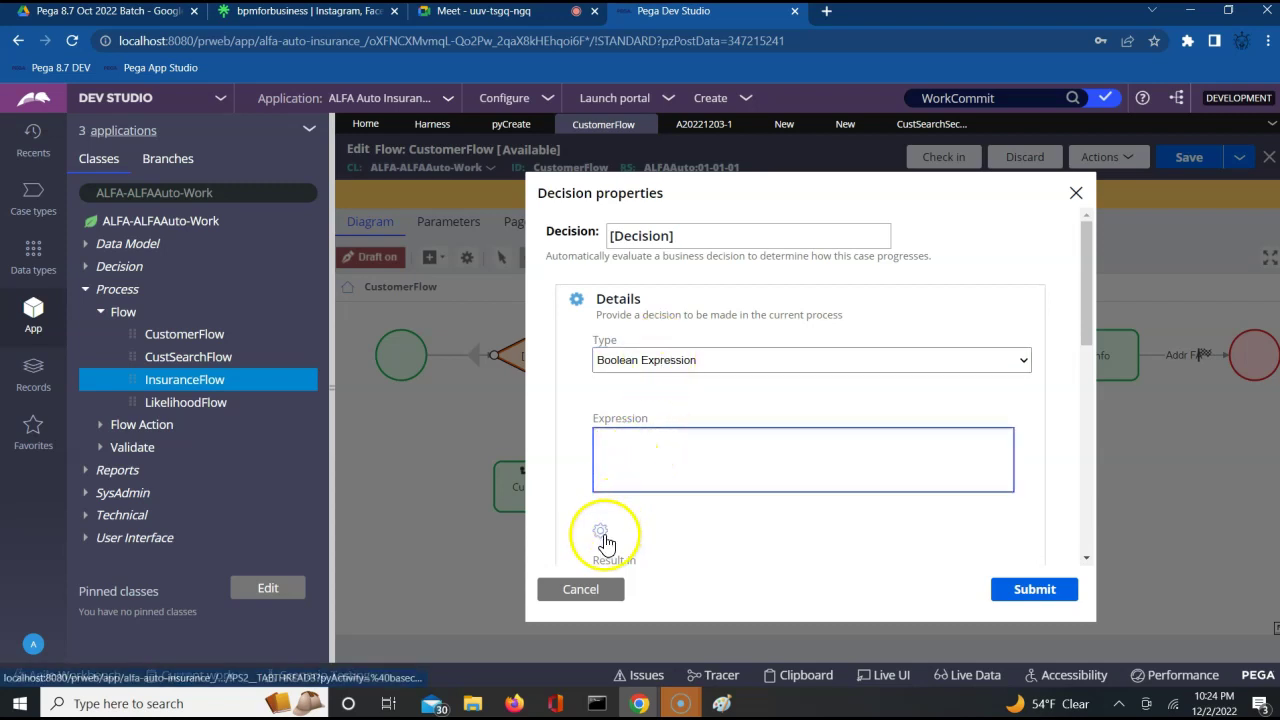
pyautogui.click(666, 362)
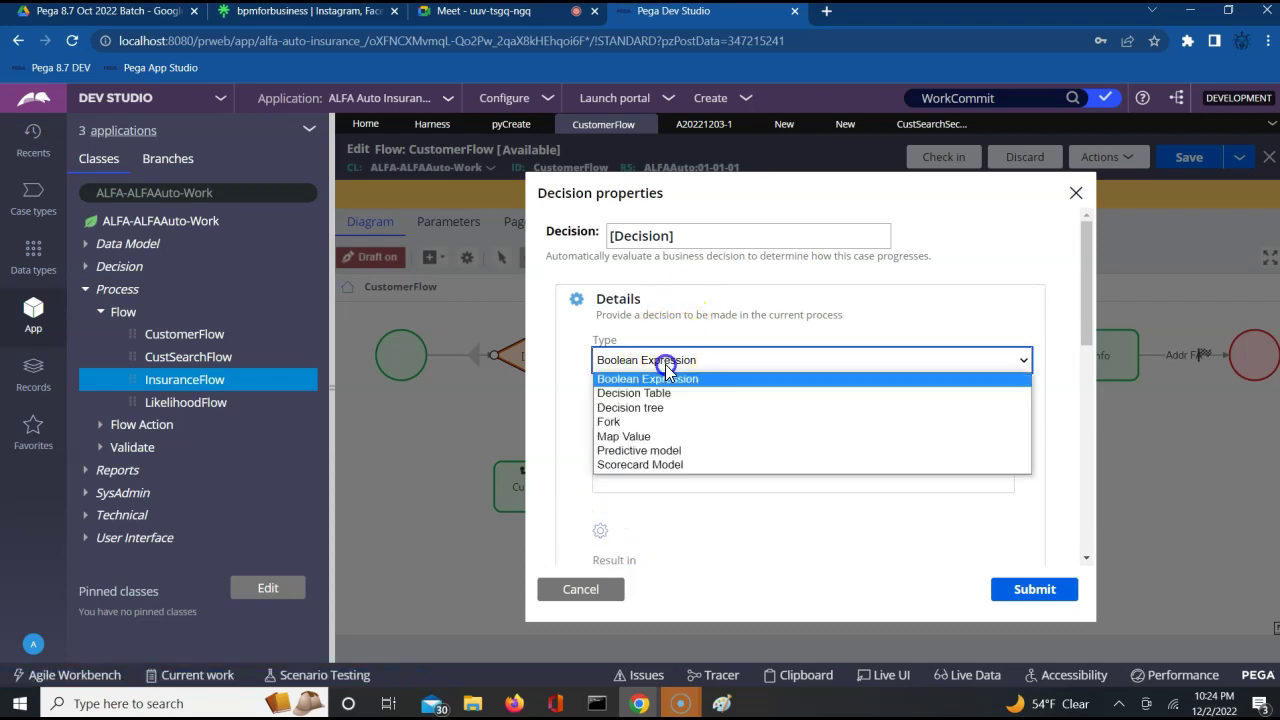
pyautogui.click(626, 422)
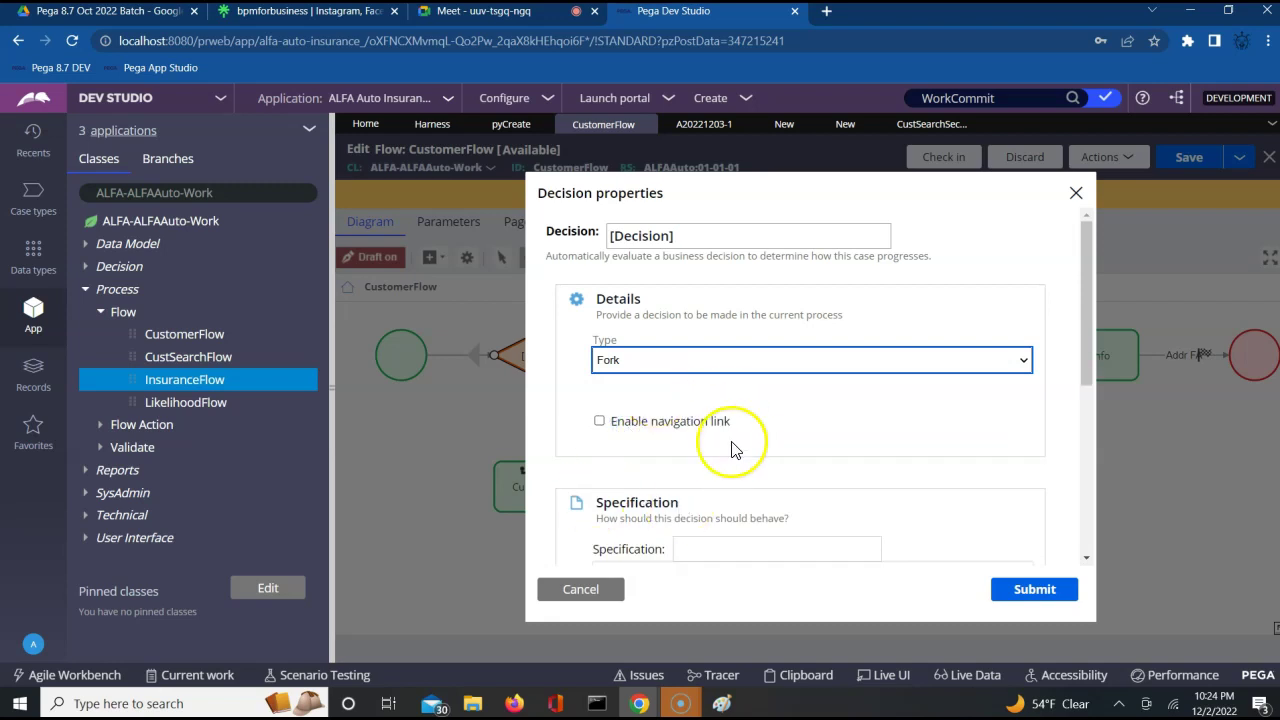
pyautogui.click(657, 364)
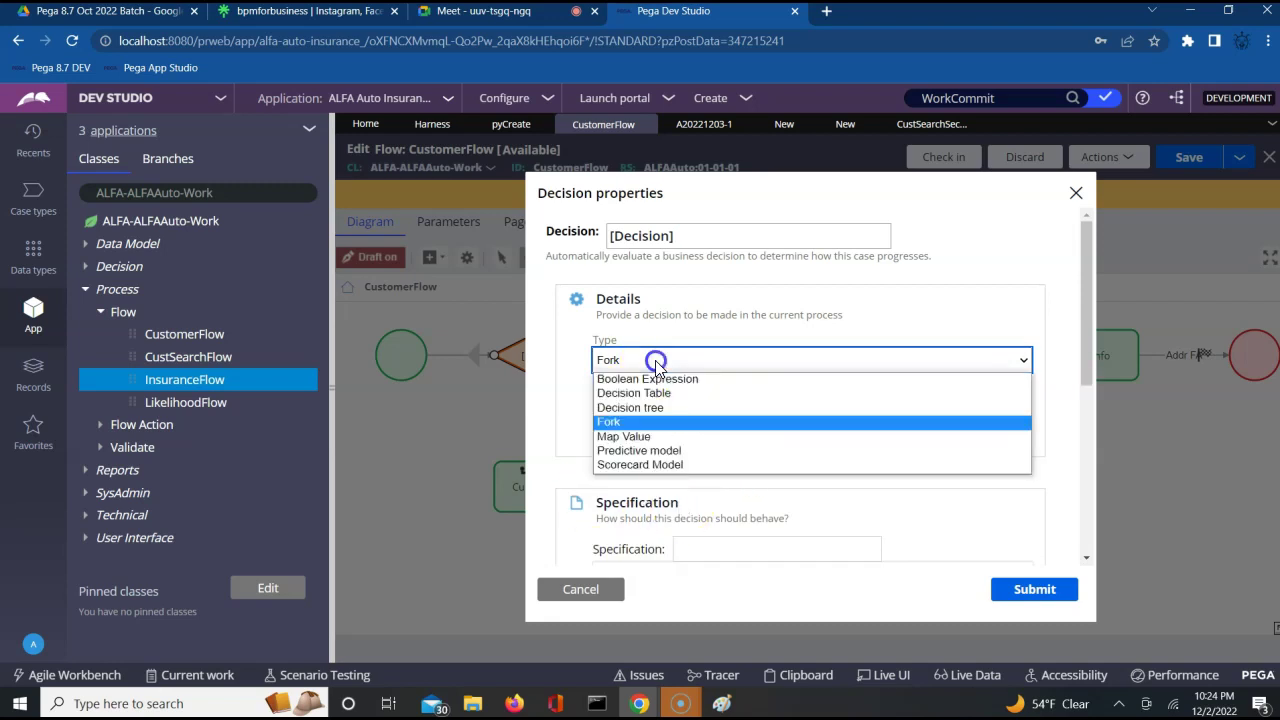
pyautogui.click(637, 380)
pyautogui.click(623, 443)
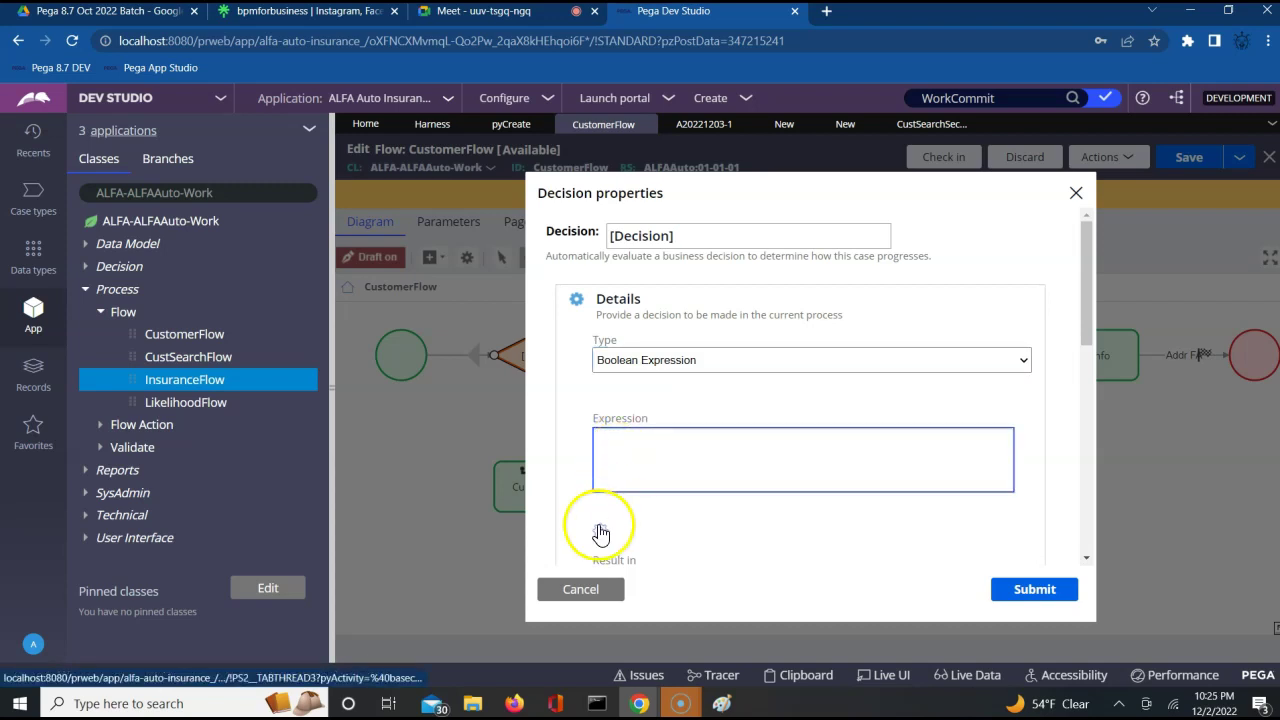
# Open the expression builder for the decision, search its functions for "equals" and insert equalsIgnoreCase into the expression
pyautogui.click(599, 529)
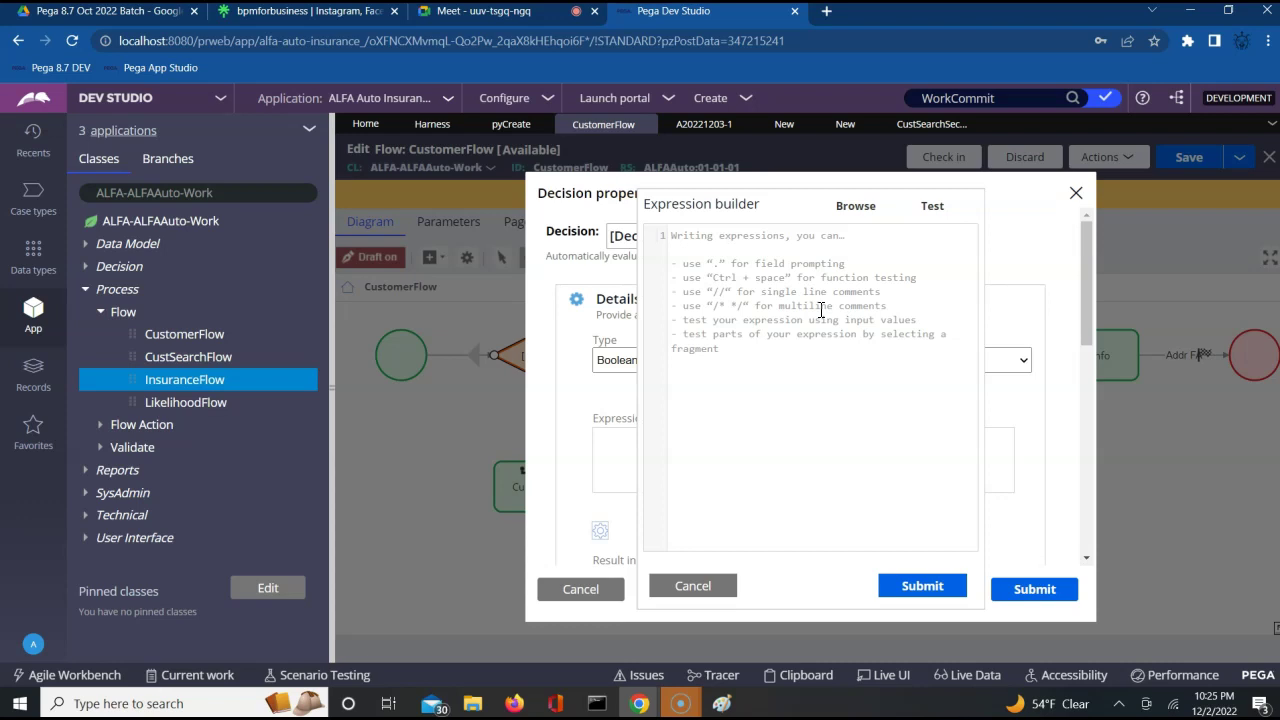
pyautogui.click(881, 214)
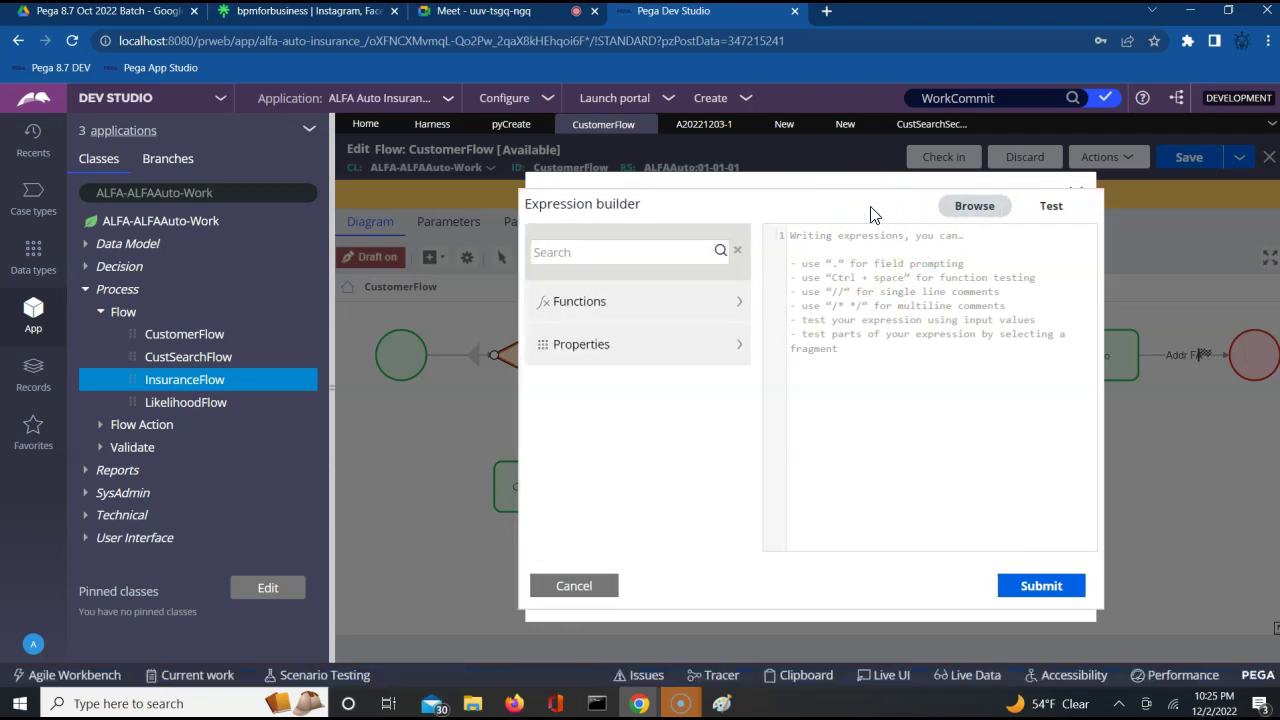
pyautogui.click(636, 259)
pyautogui.write('equals')
pyautogui.click(721, 251)
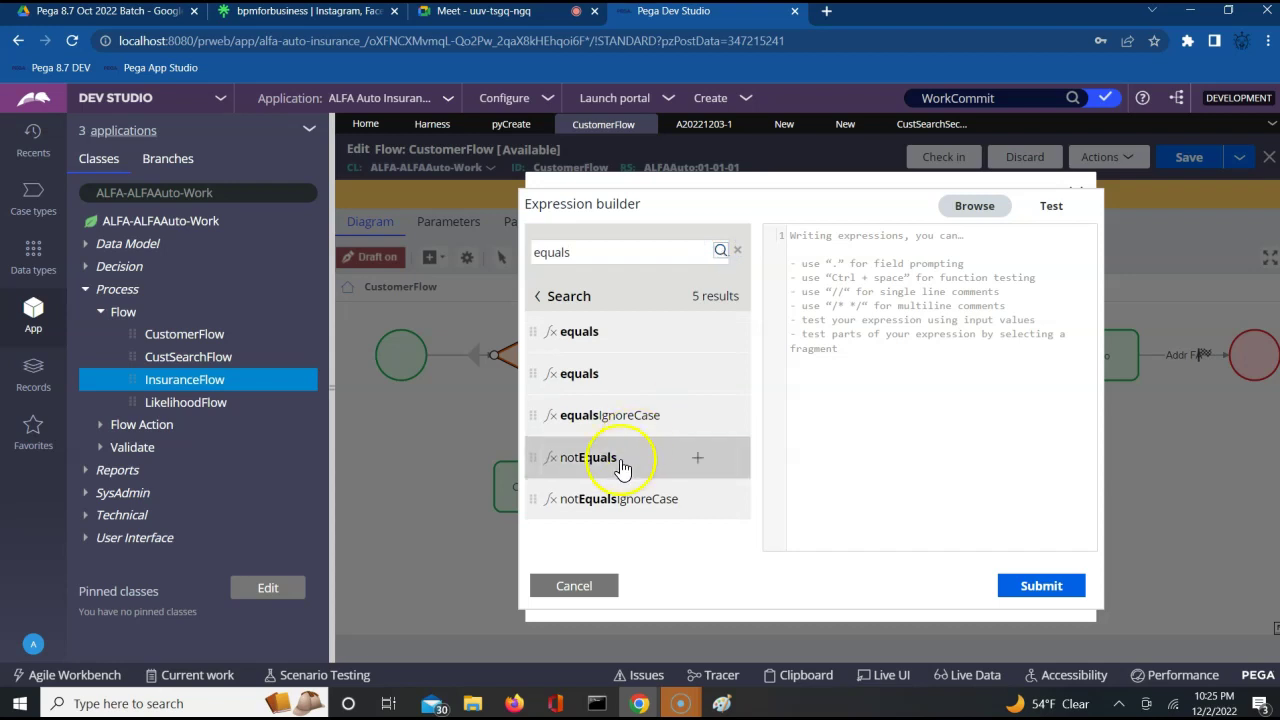
pyautogui.moveTo(620, 432)
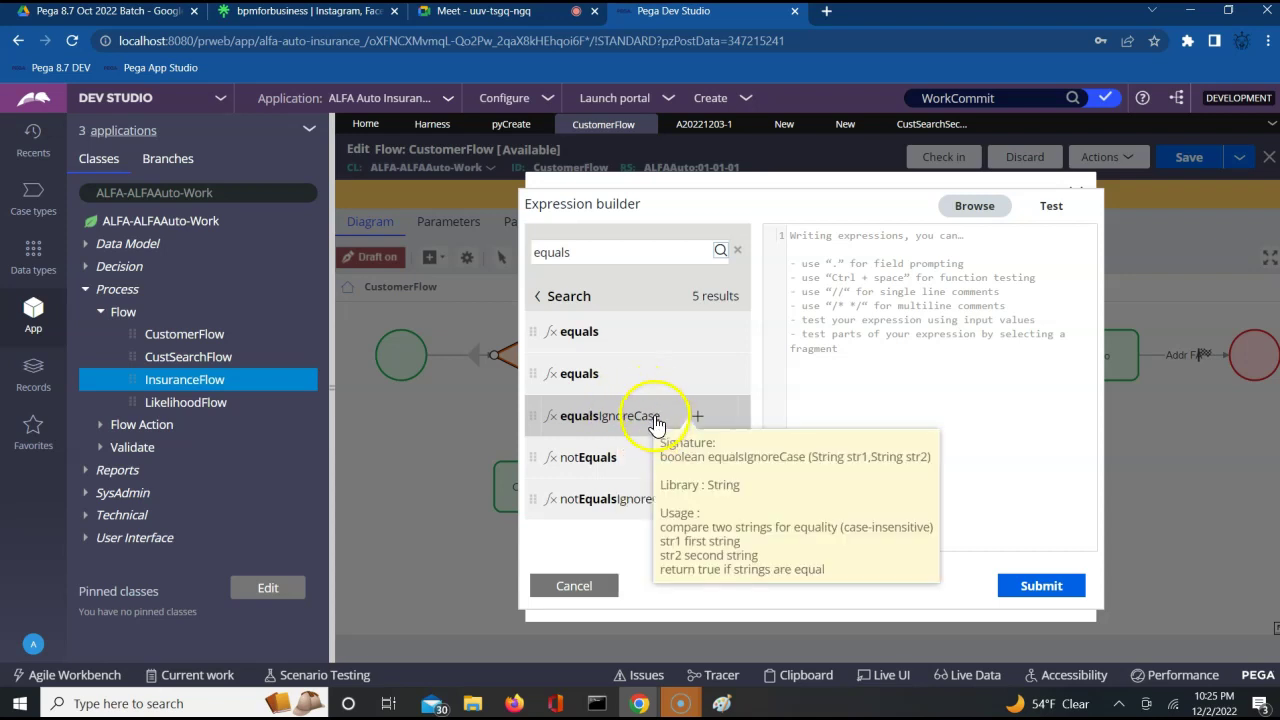
pyautogui.click(698, 420)
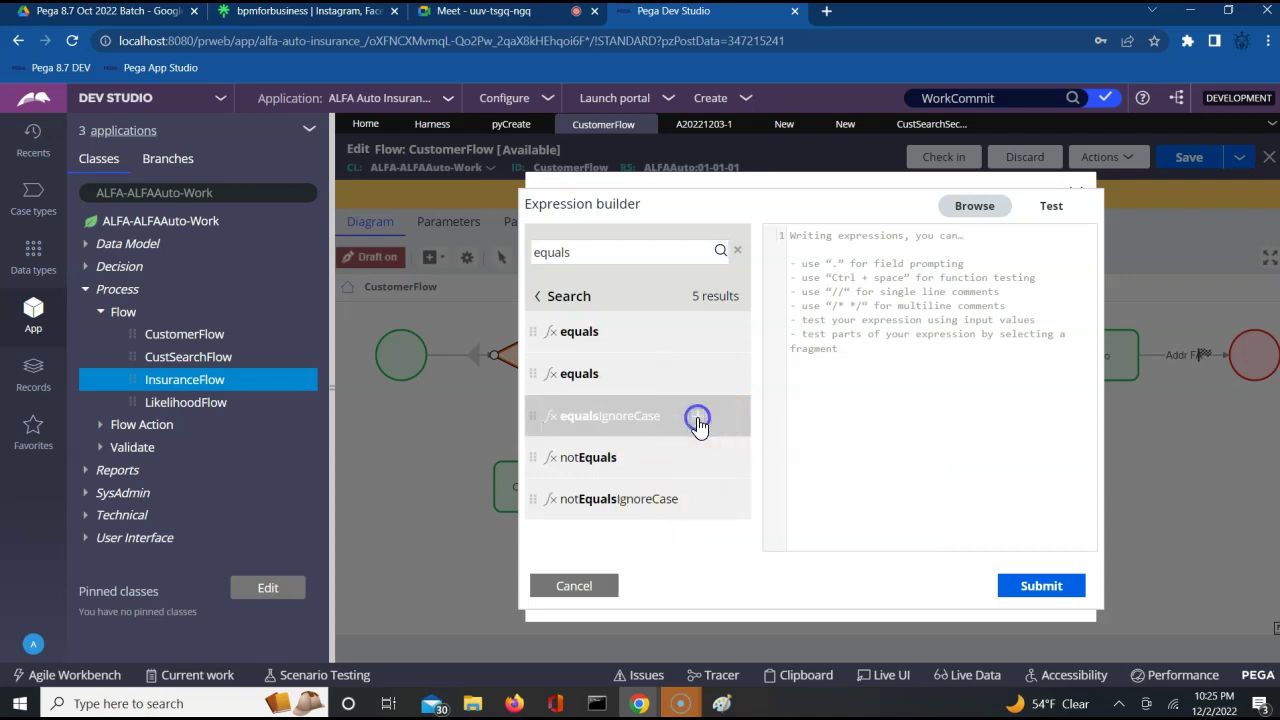
pyautogui.click(889, 256)
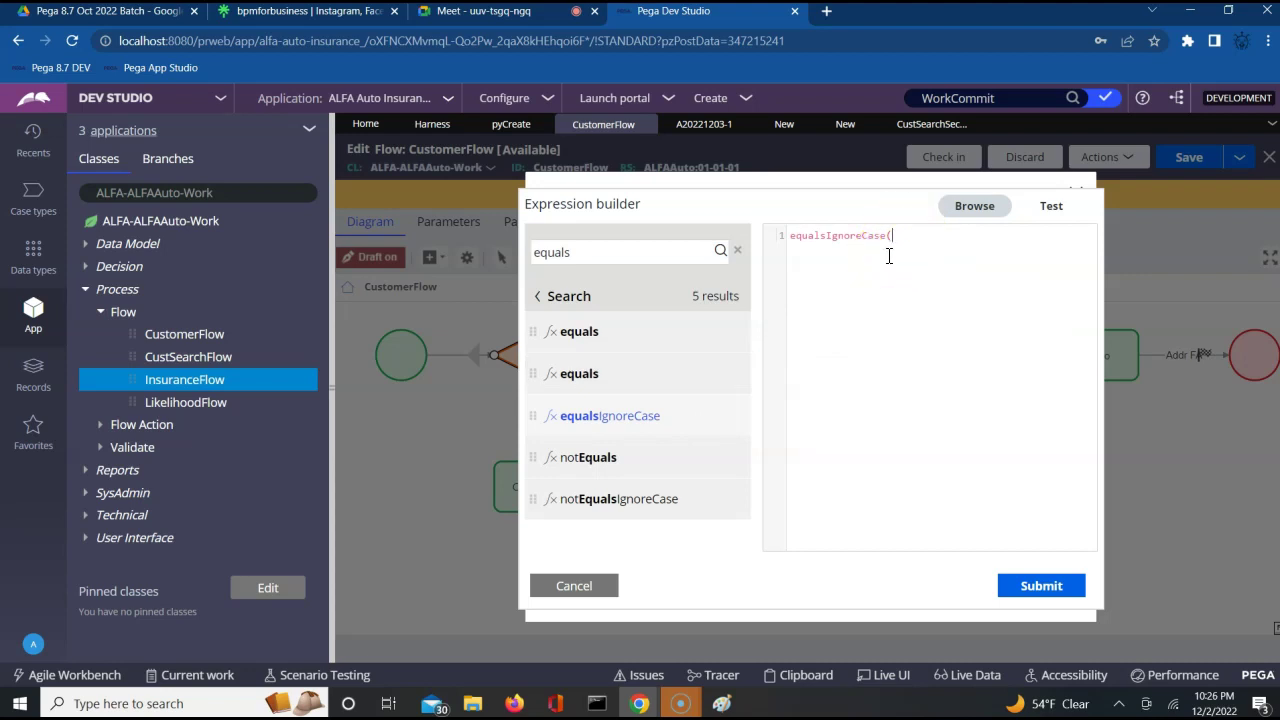
pyautogui.click(927, 244)
# View the ALFA-ALFAAuto-Work class in the data designer and examine its data model for fields usable in the decision expression
pyautogui.click(196, 222)
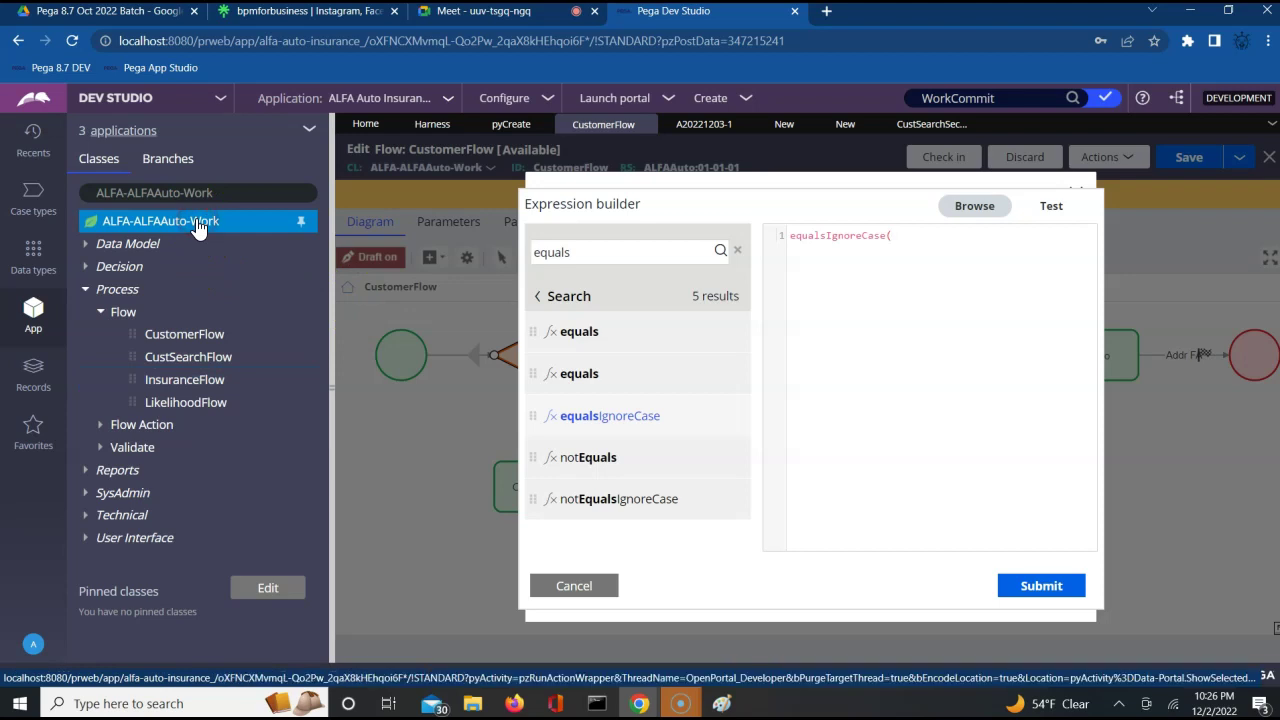
pyautogui.rightClick(198, 228)
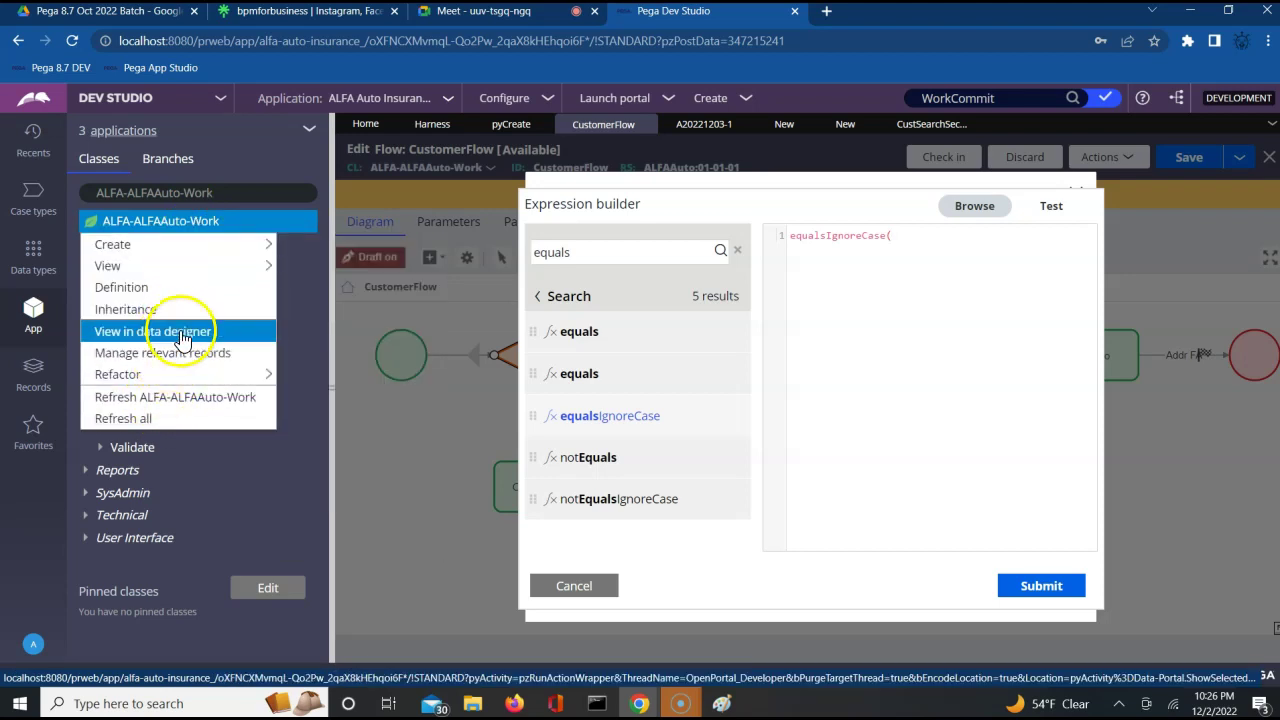
pyautogui.click(178, 331)
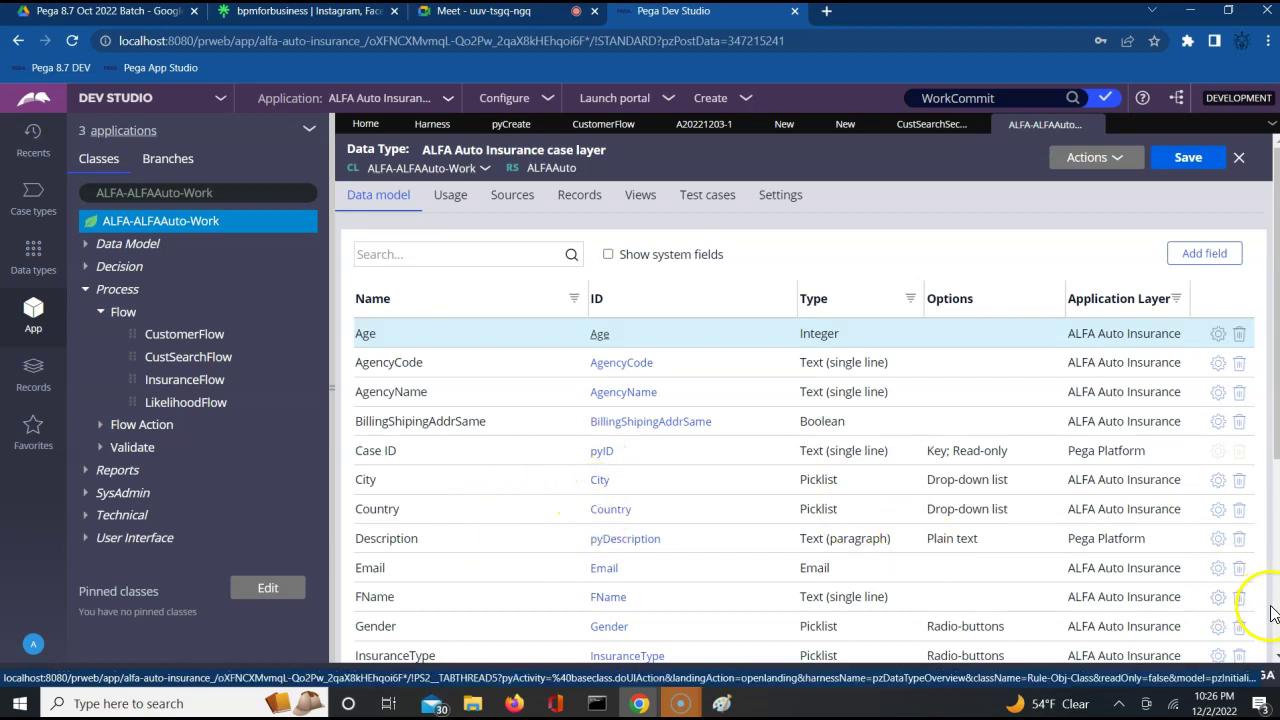
pyautogui.scroll(-4, 1273, 620)
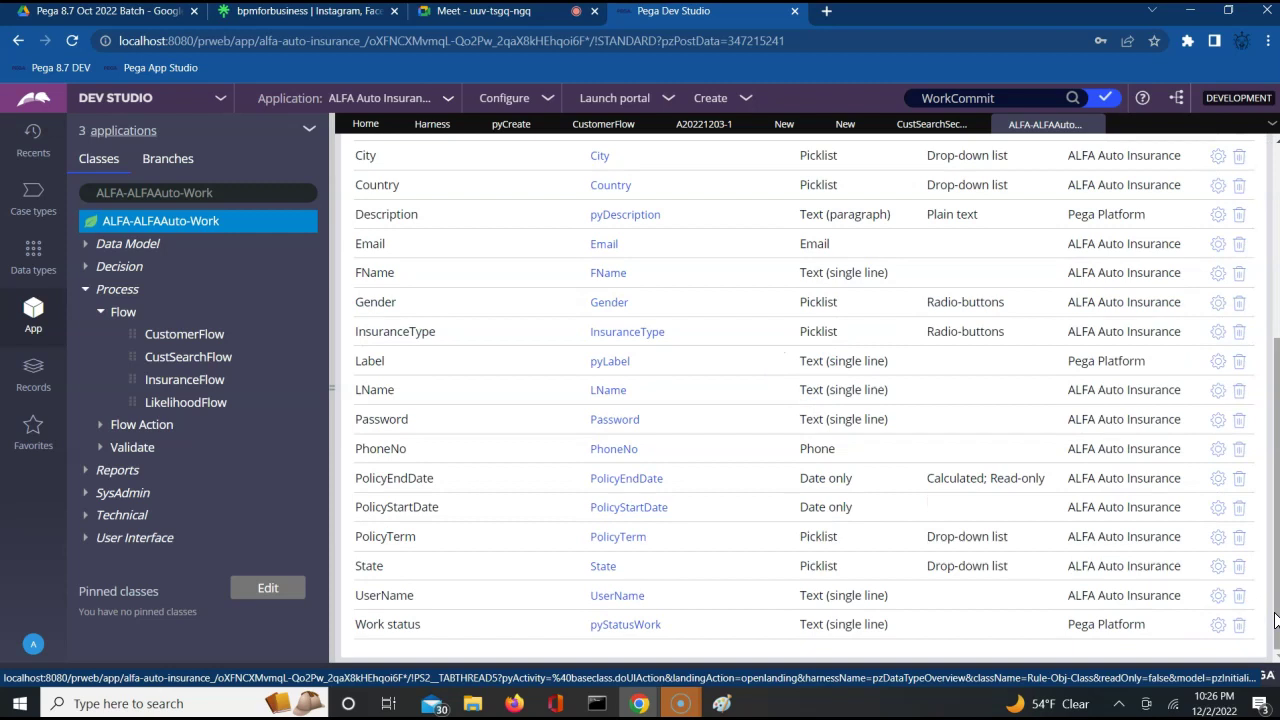
pyautogui.scroll(2, 1273, 620)
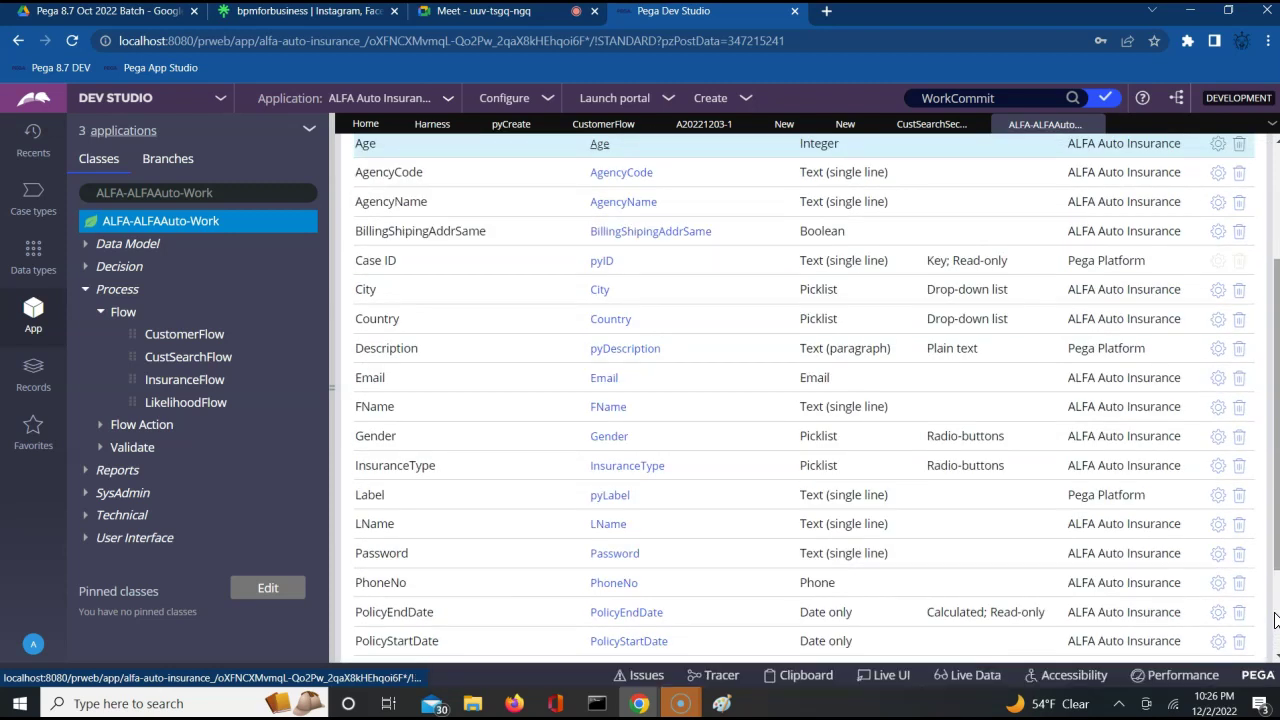
pyautogui.scroll(3, 1274, 620)
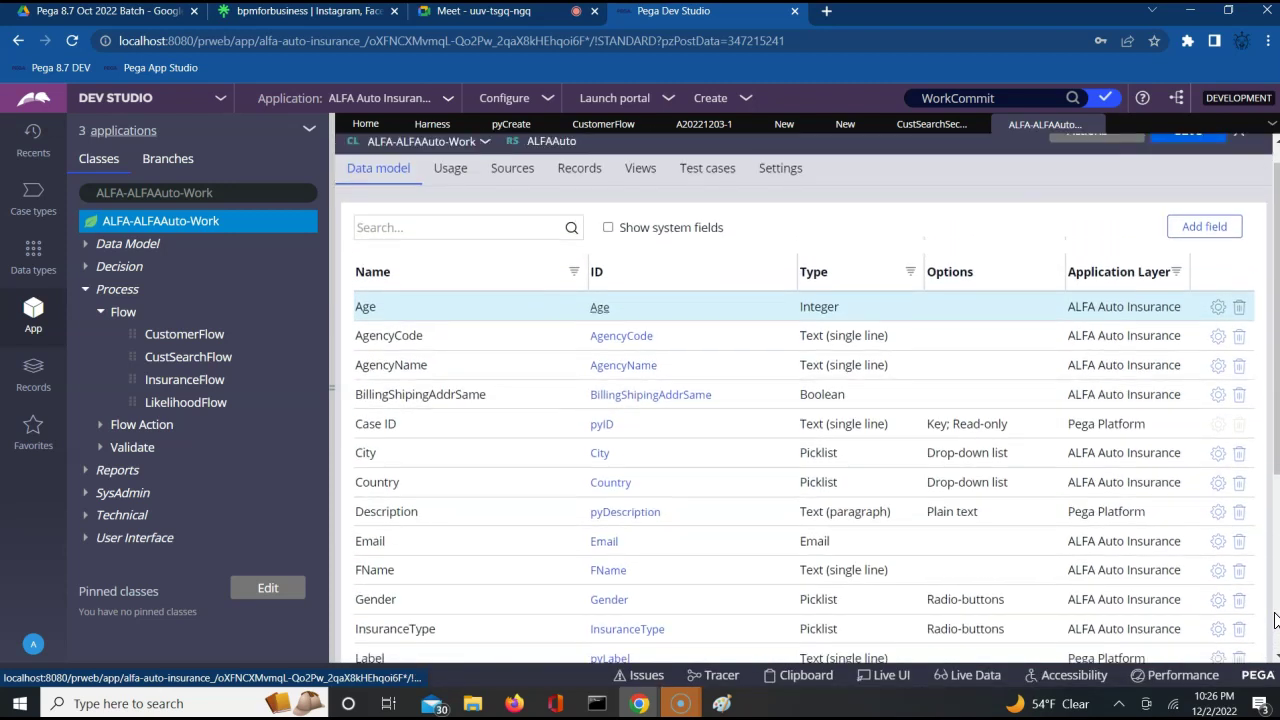
pyautogui.scroll(-5, 1274, 620)
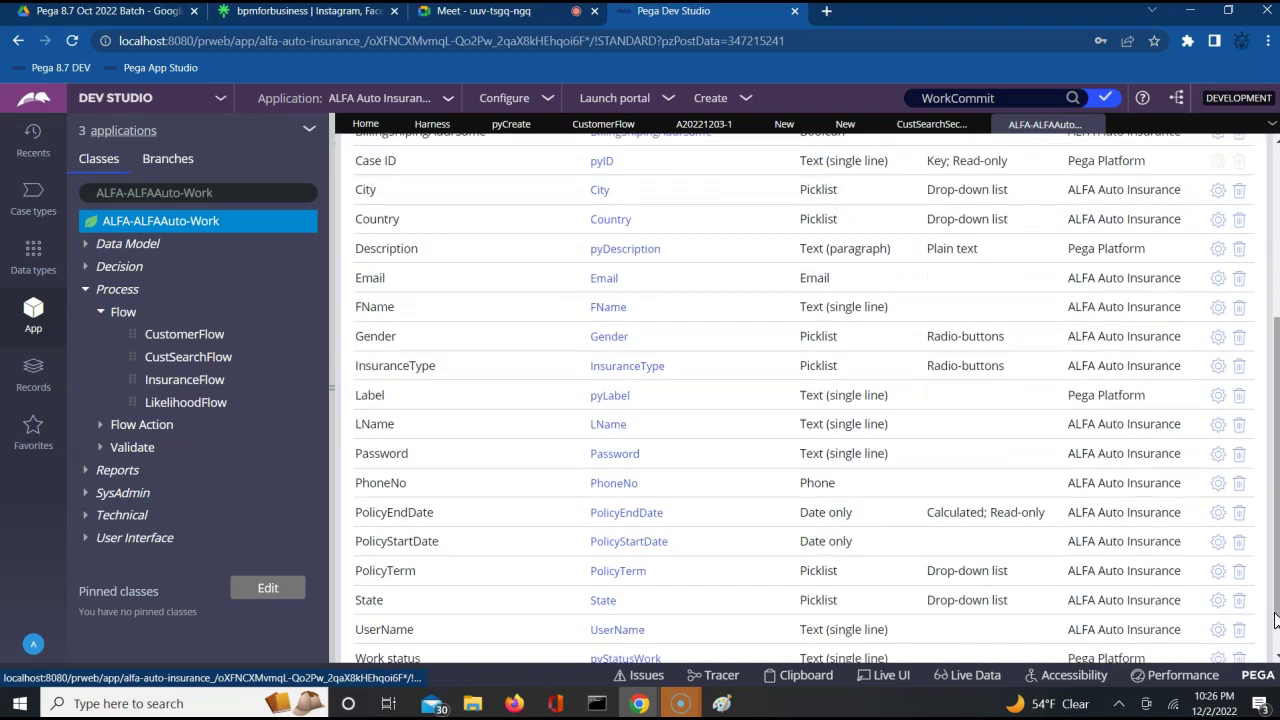
pyautogui.scroll(5, 1274, 620)
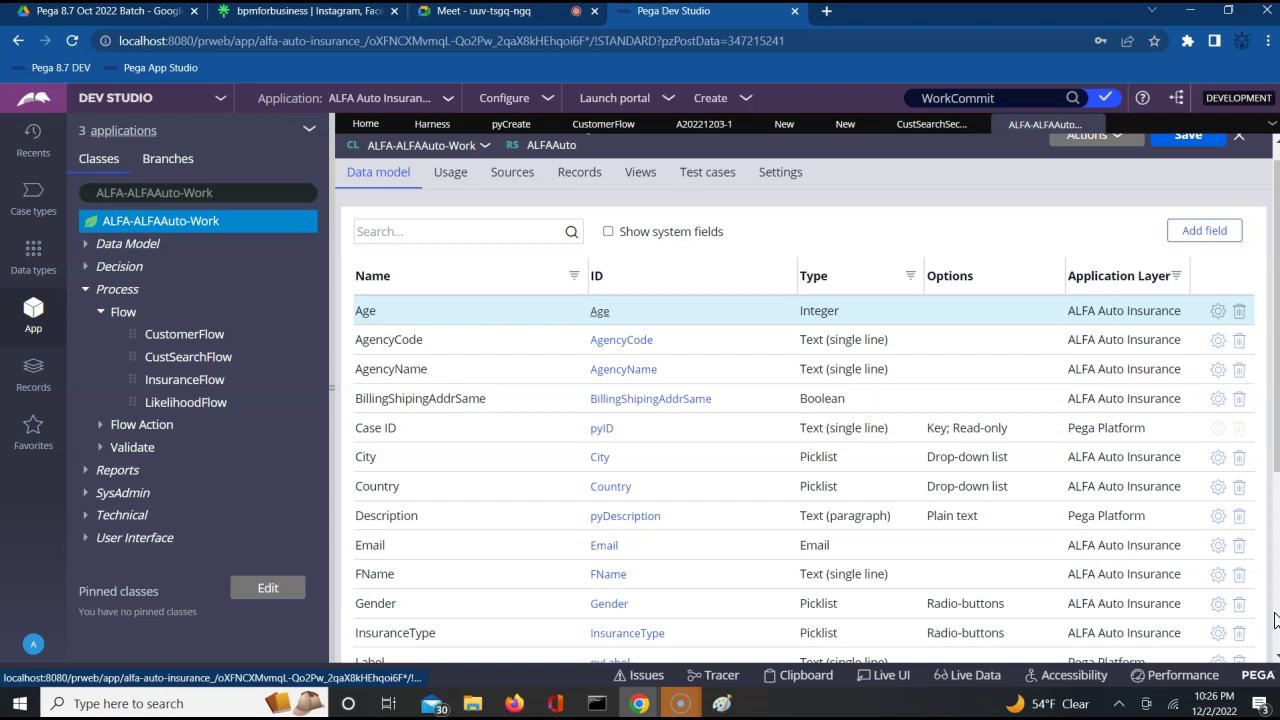
pyautogui.scroll(-3, 1275, 620)
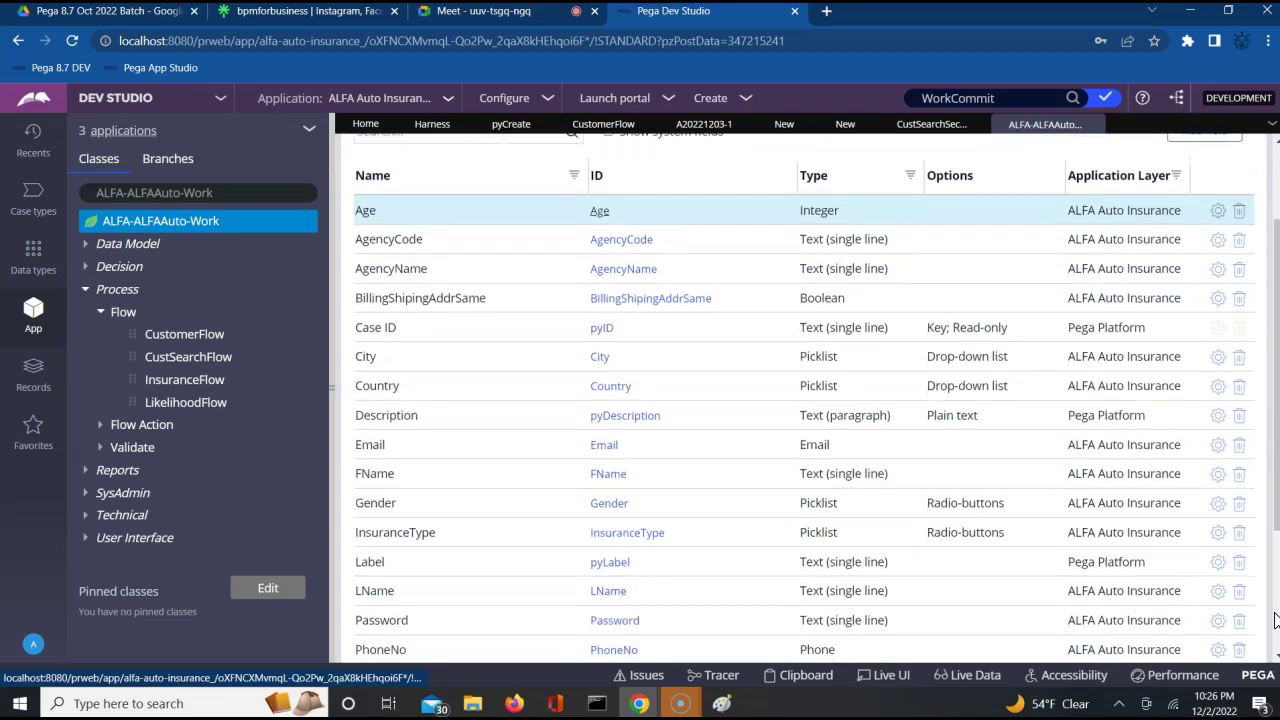
pyautogui.scroll(3, 1275, 620)
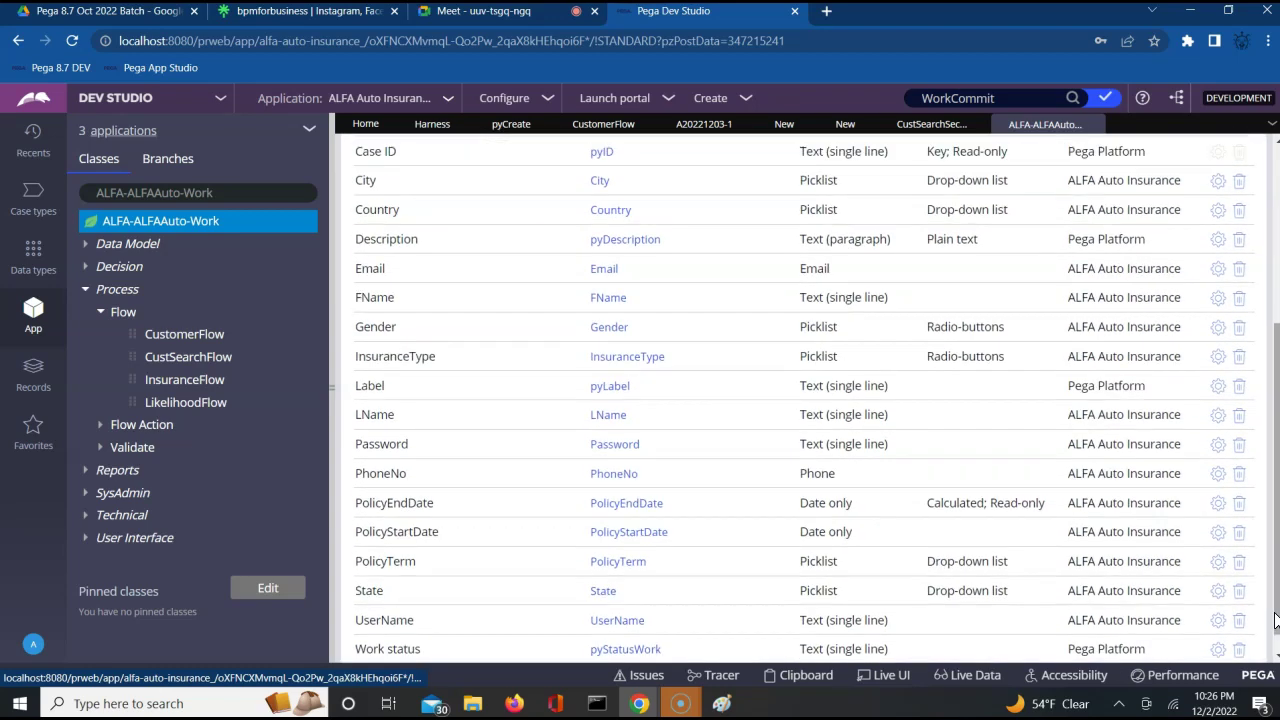
# Review the complete list of fields in the ALFA-ALFAAuto-Work data model
pyautogui.scroll(2, 1275, 620)
pyautogui.scroll(-2, 1275, 620)
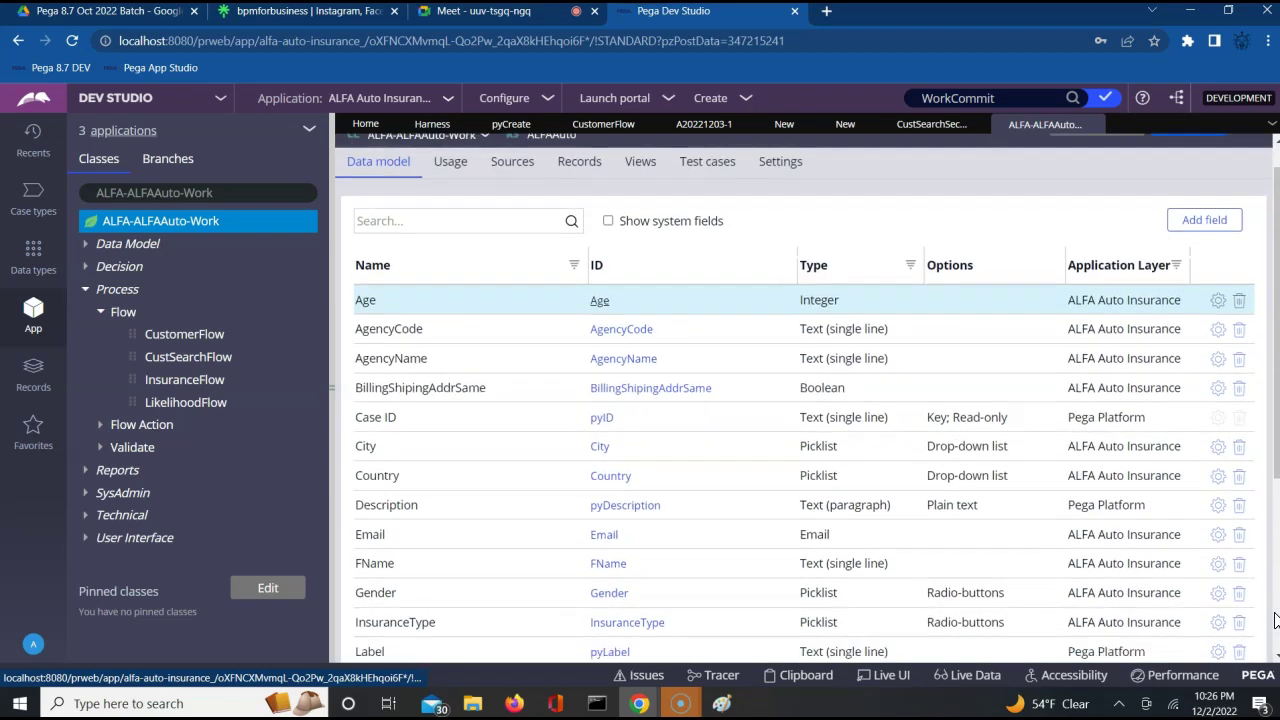
pyautogui.scroll(-3, 1275, 620)
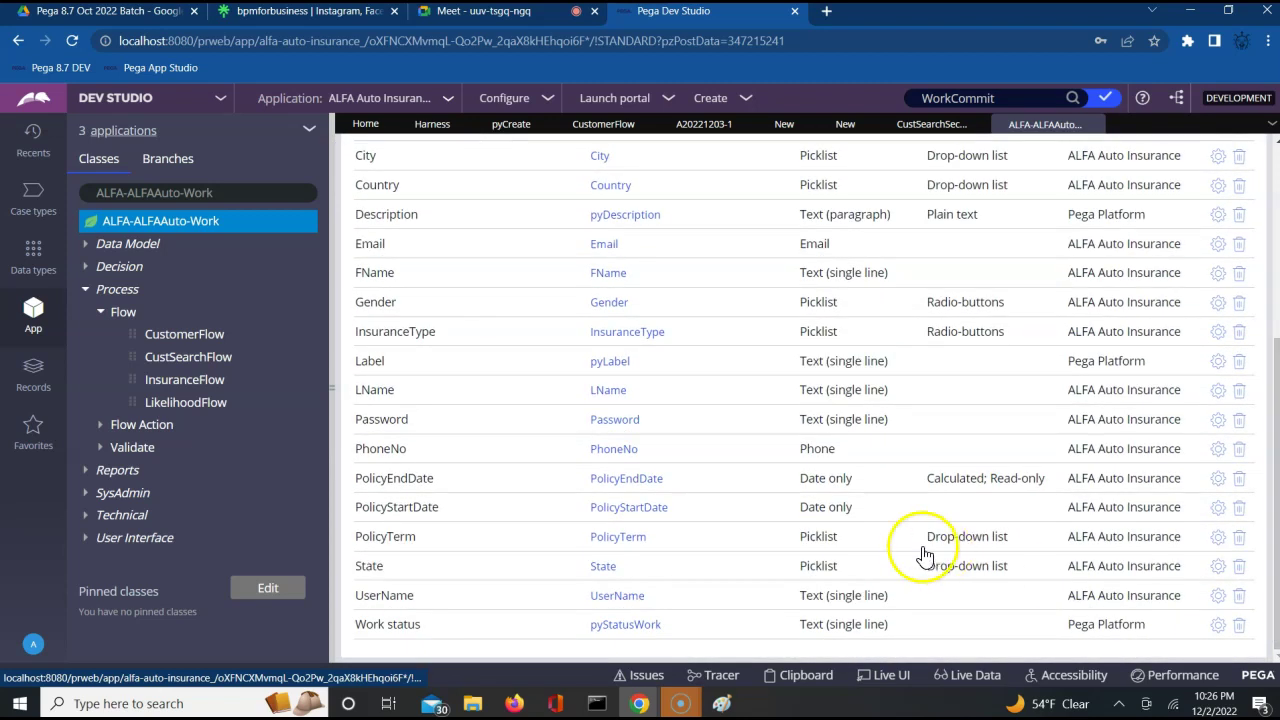
# Open the CustSearchFlow rule of ALFA-ALFAAuto-Work and display its diagram
pyautogui.click(190, 360)
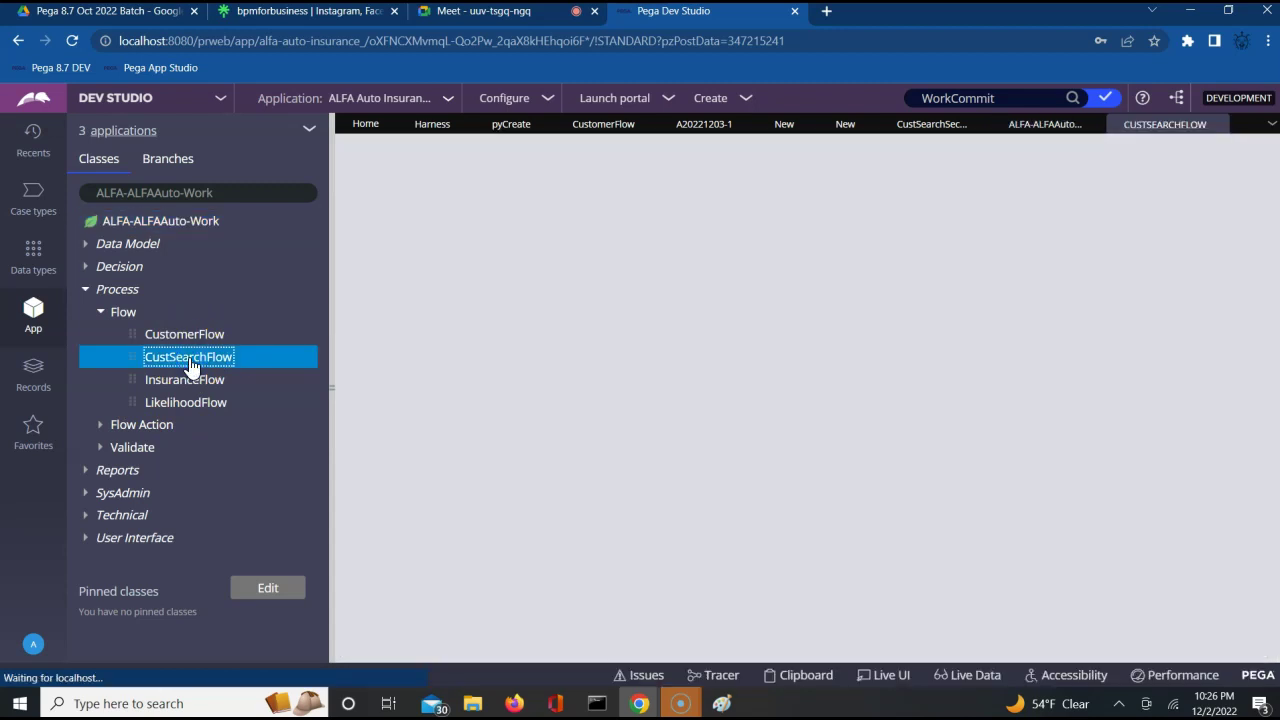
pyautogui.click(190, 361)
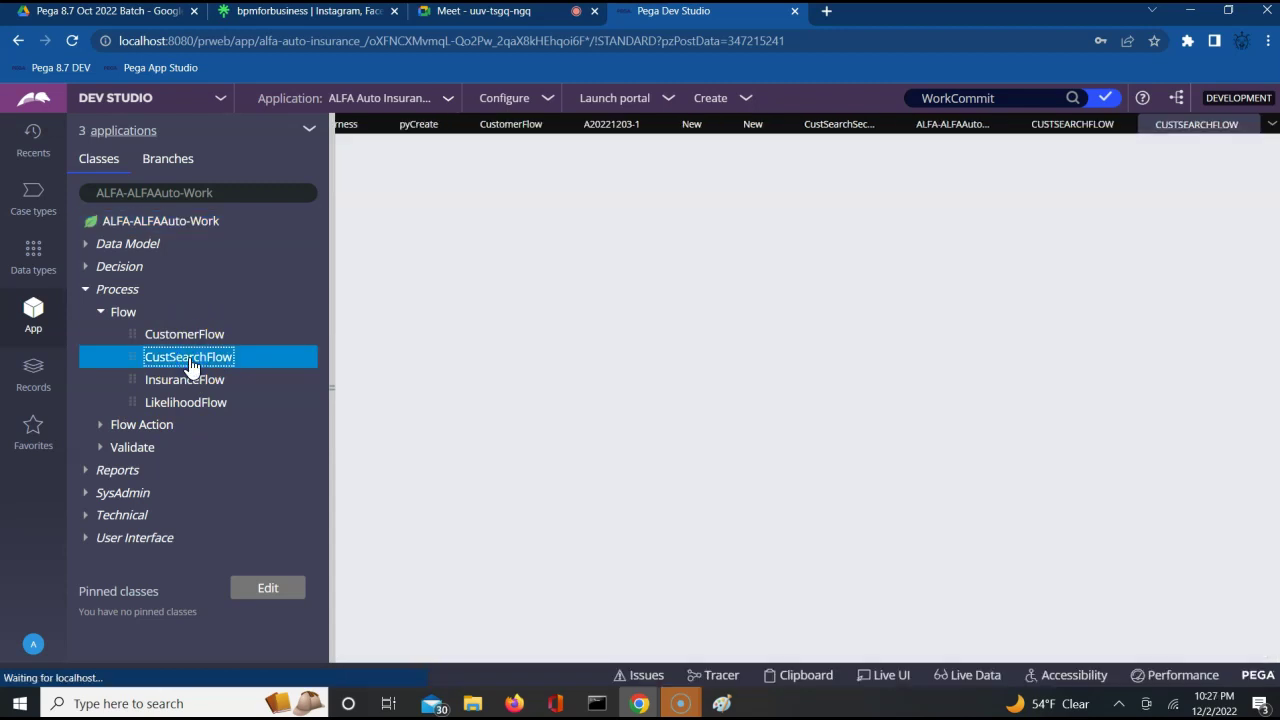
pyautogui.click(658, 320)
pyautogui.click(823, 124)
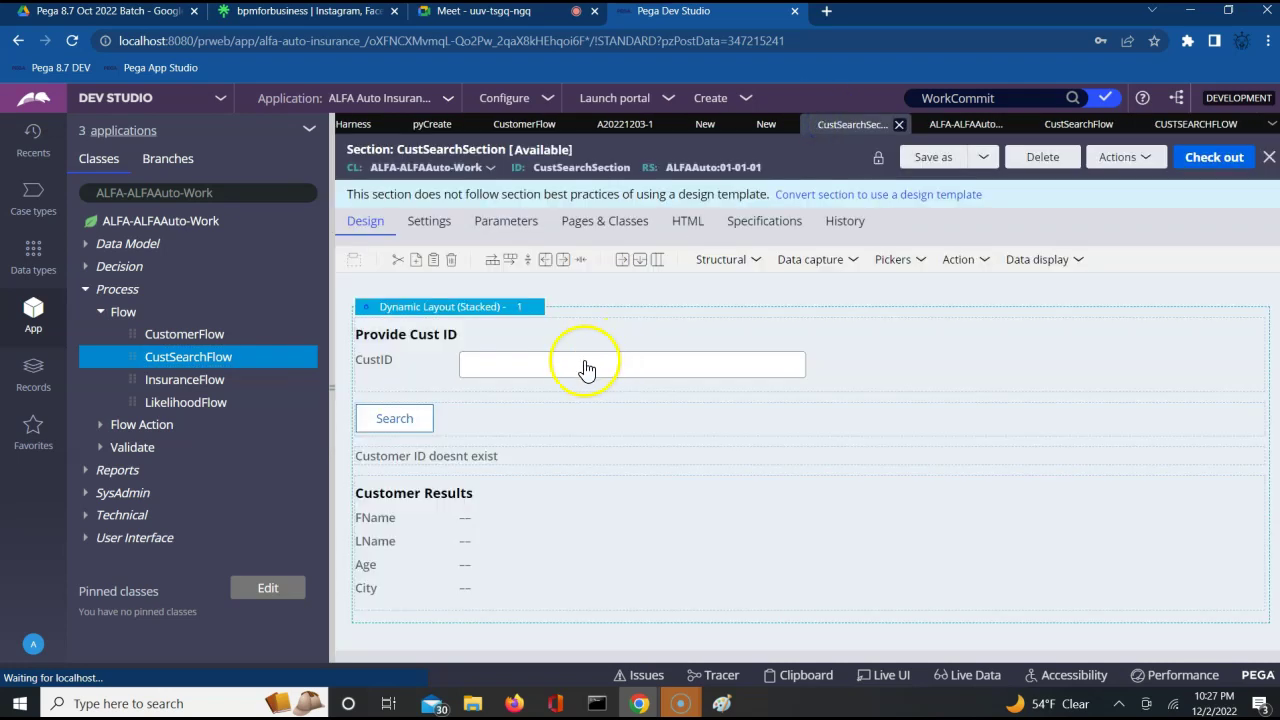
pyautogui.click(572, 367)
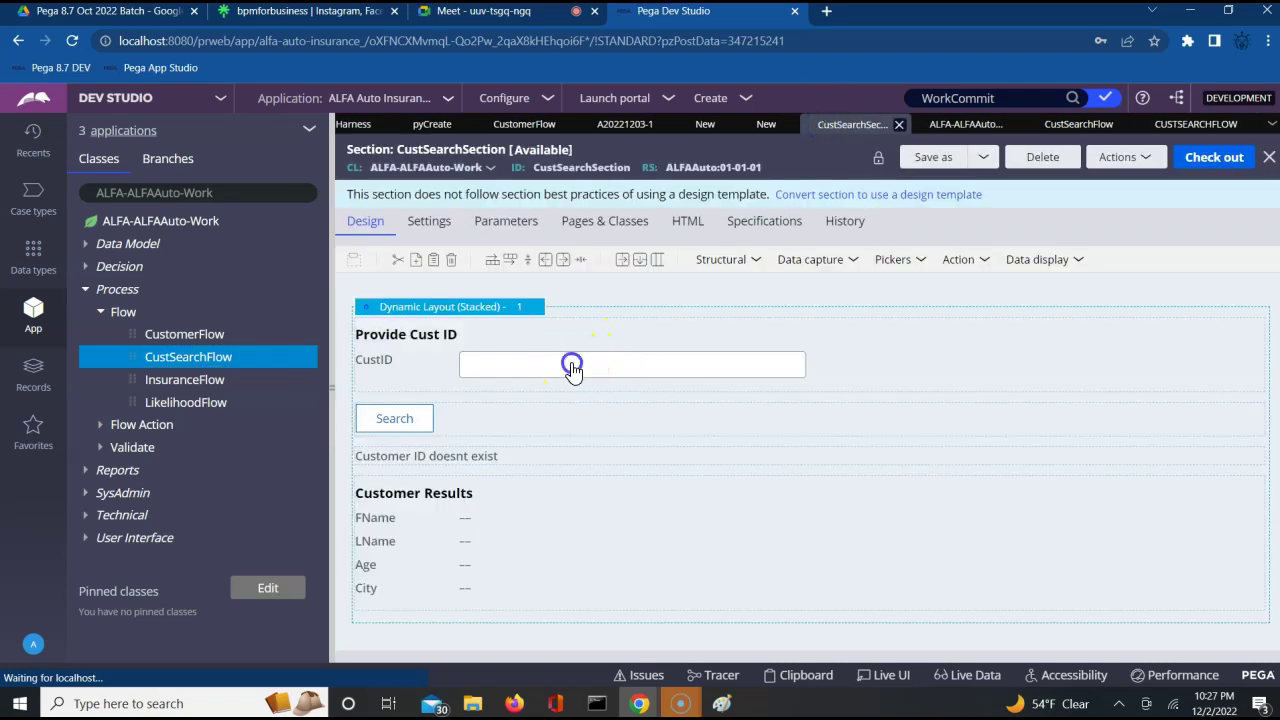
pyautogui.click(793, 368)
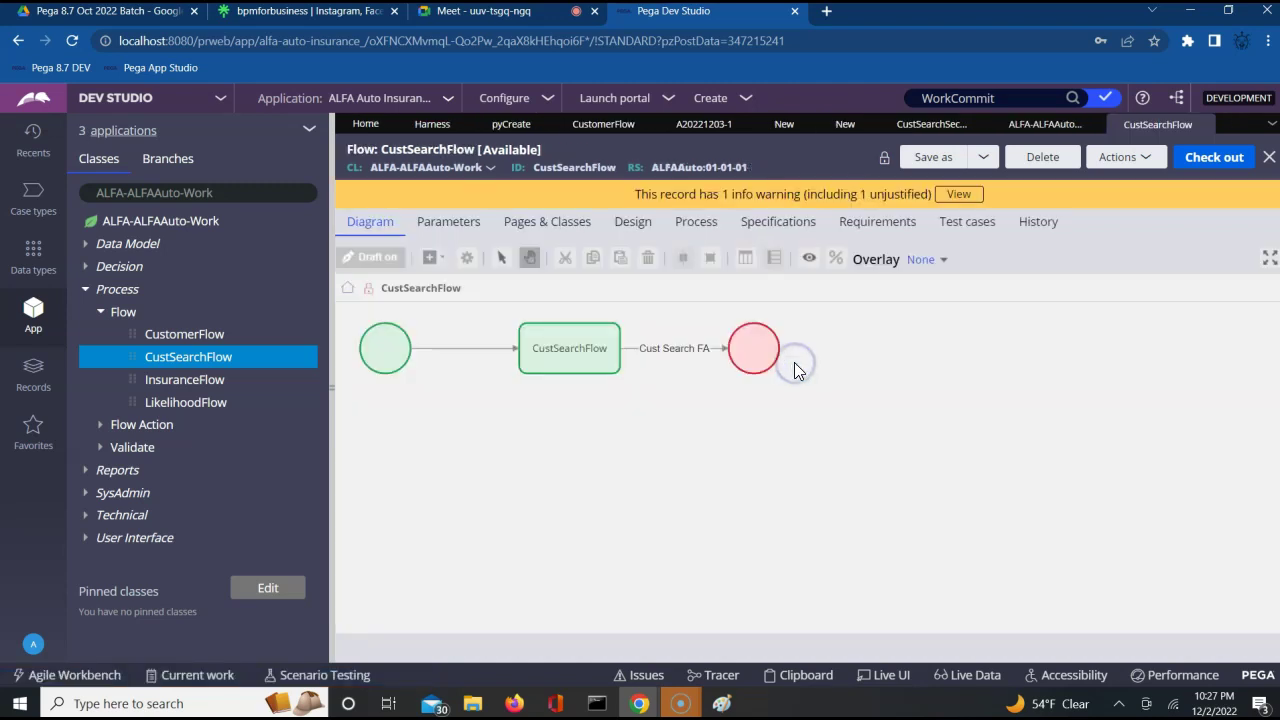
# Trace the Cust Search FA connector in CustSearchFlow through its flow action CustSearchFA to the section it uses
pyautogui.click(672, 348)
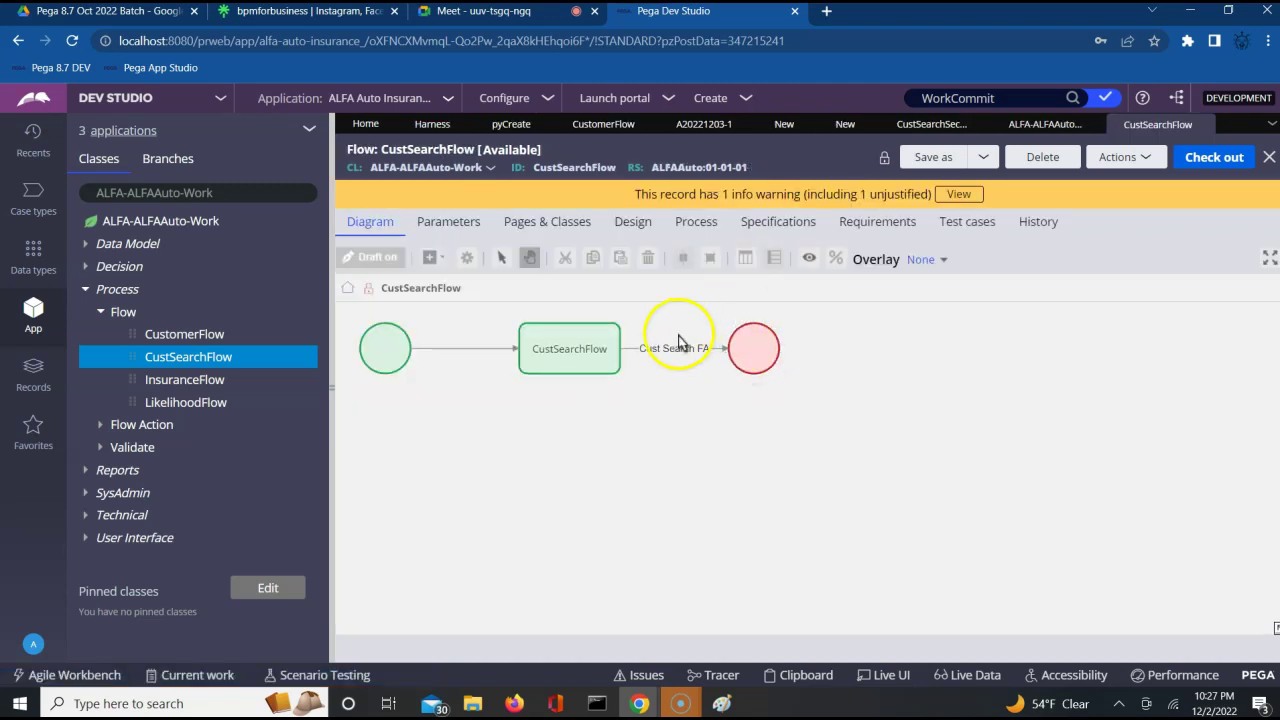
pyautogui.click(668, 346)
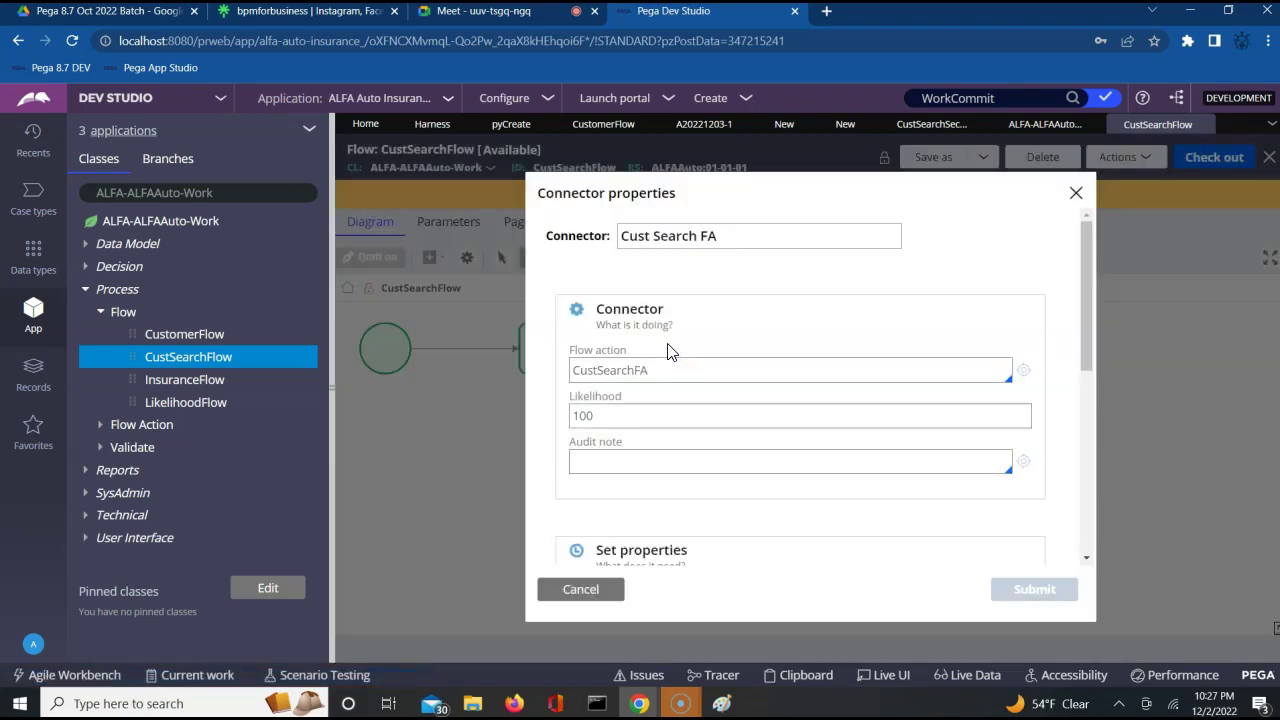
pyautogui.click(1023, 373)
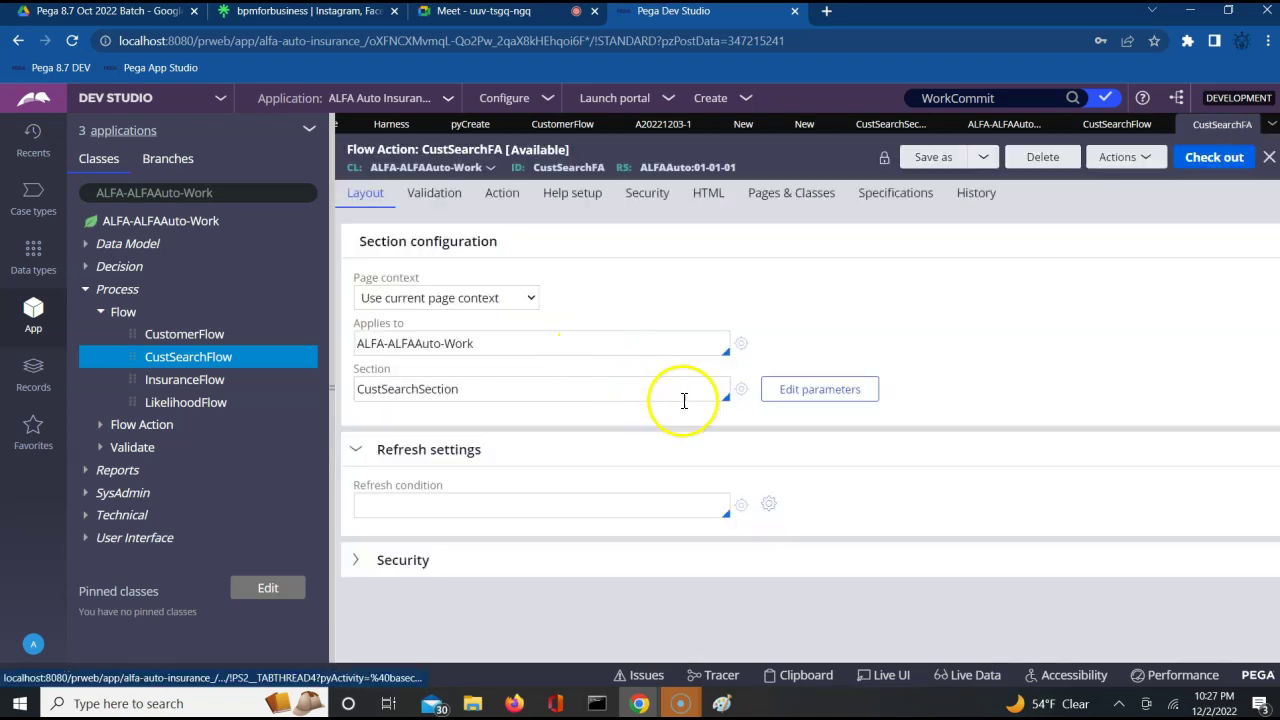
pyautogui.click(741, 389)
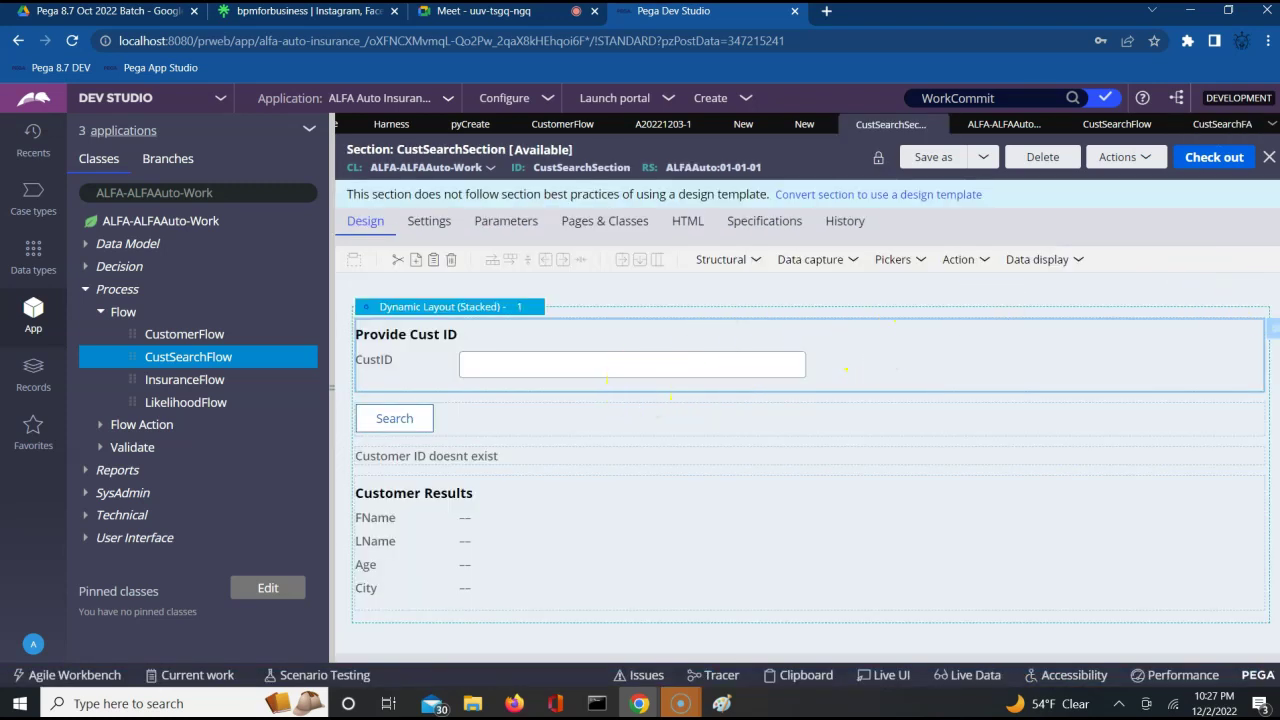
# Open the section embedded under Provide Cust ID, inspect which property its CustID input uses, and return to CustSearchSection without changes
pyautogui.click(1275, 340)
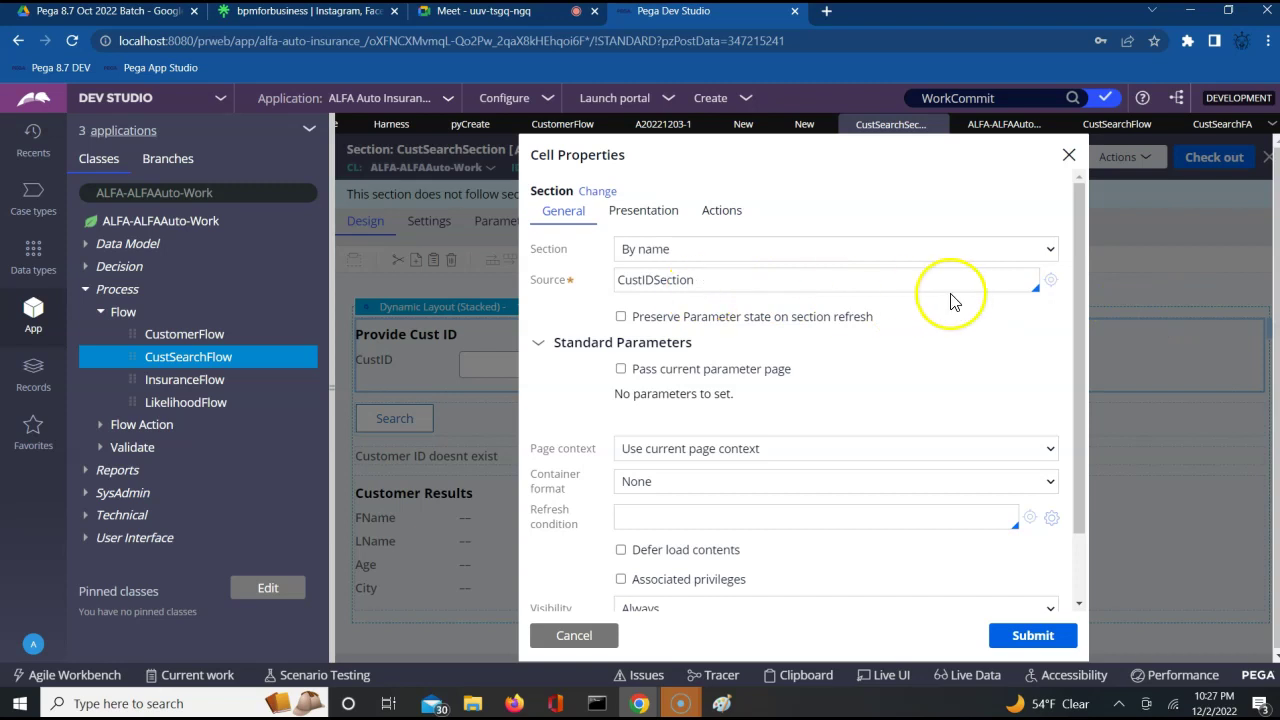
pyautogui.rightClick(1057, 289)
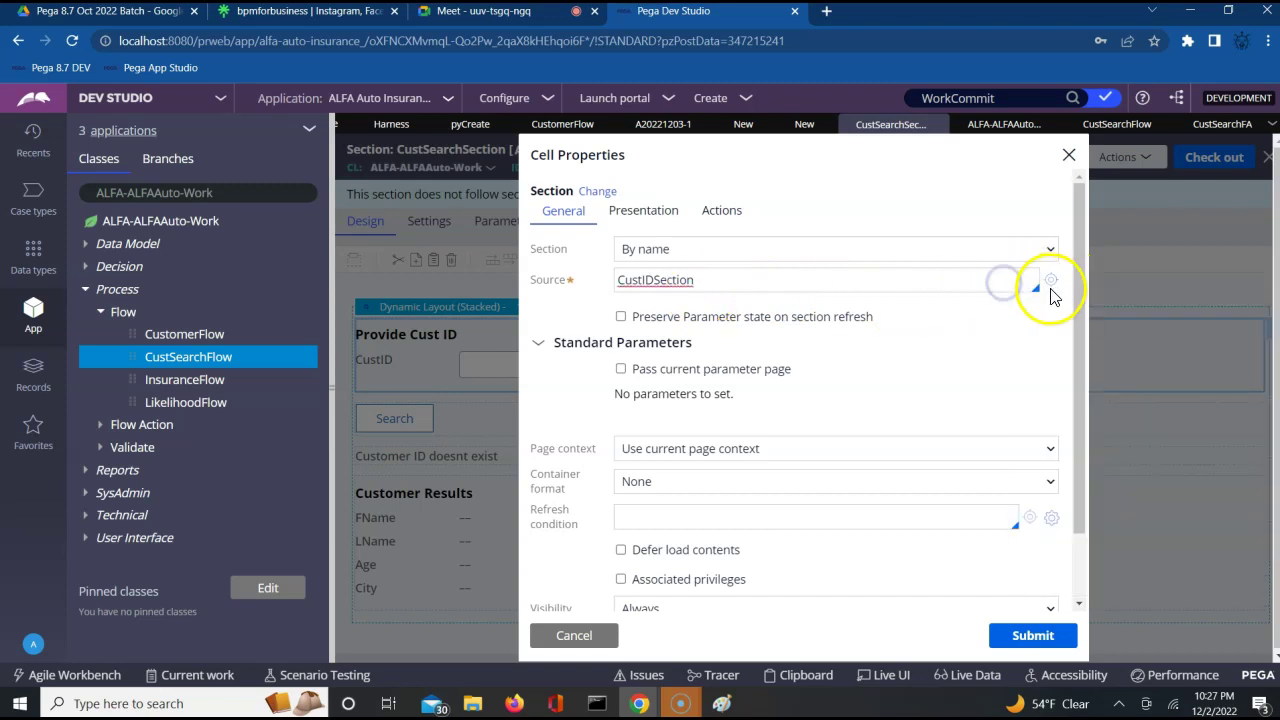
pyautogui.click(1050, 281)
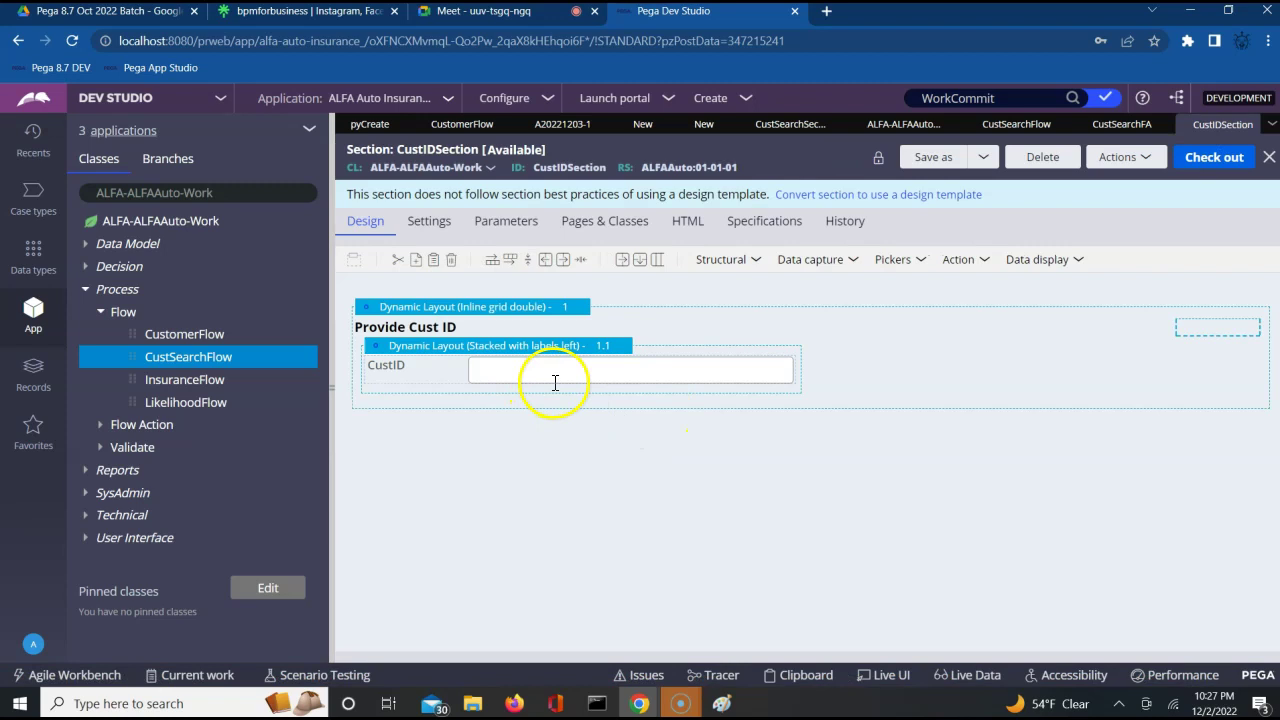
pyautogui.click(555, 381)
pyautogui.click(809, 371)
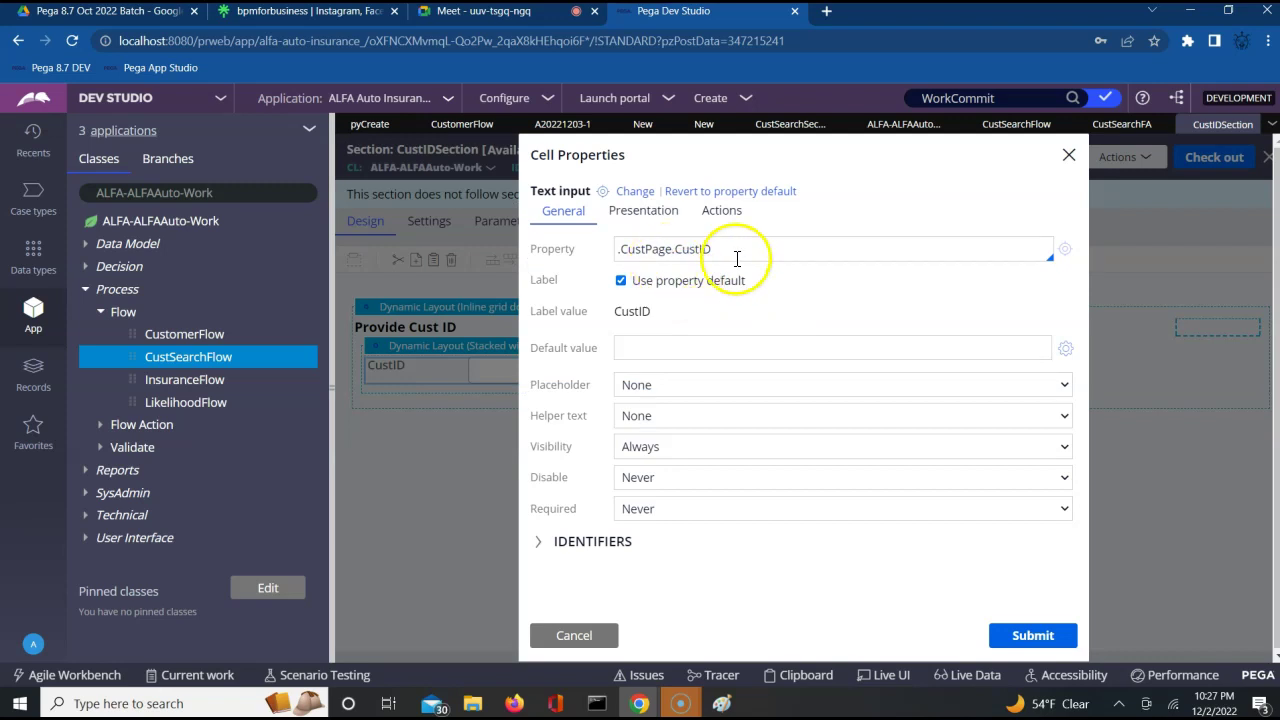
pyautogui.click(594, 637)
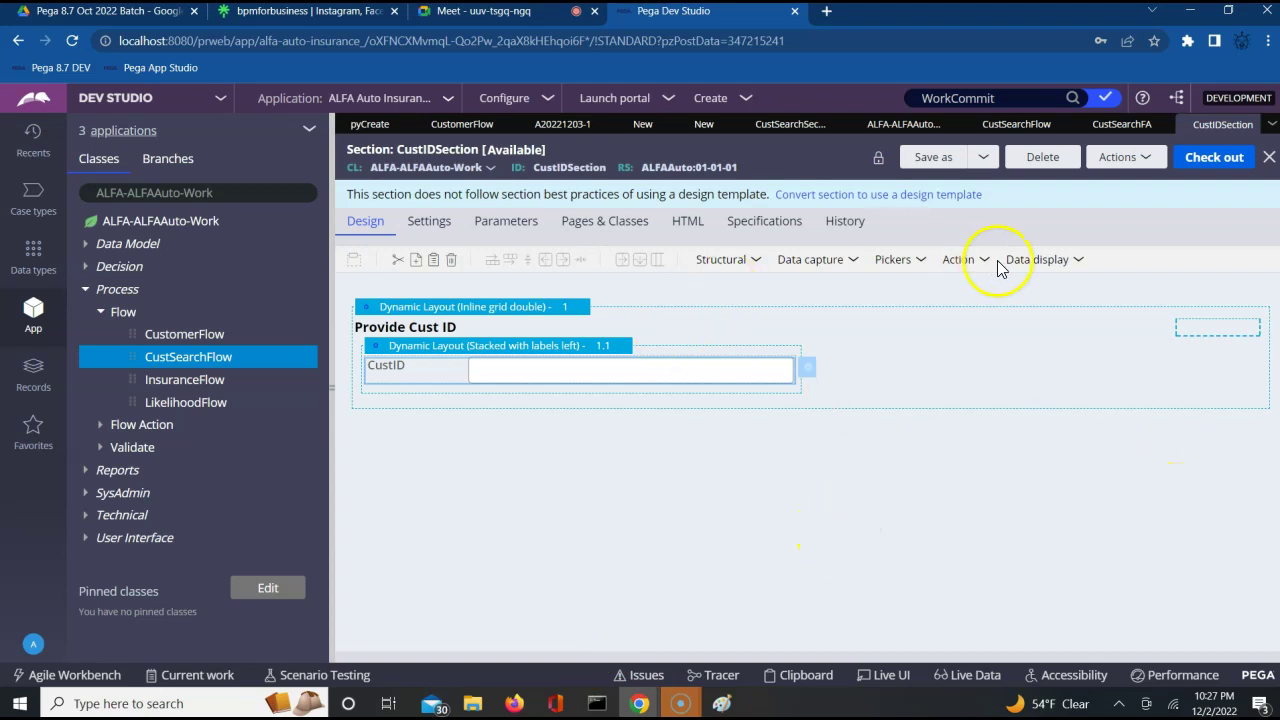
pyautogui.click(1269, 157)
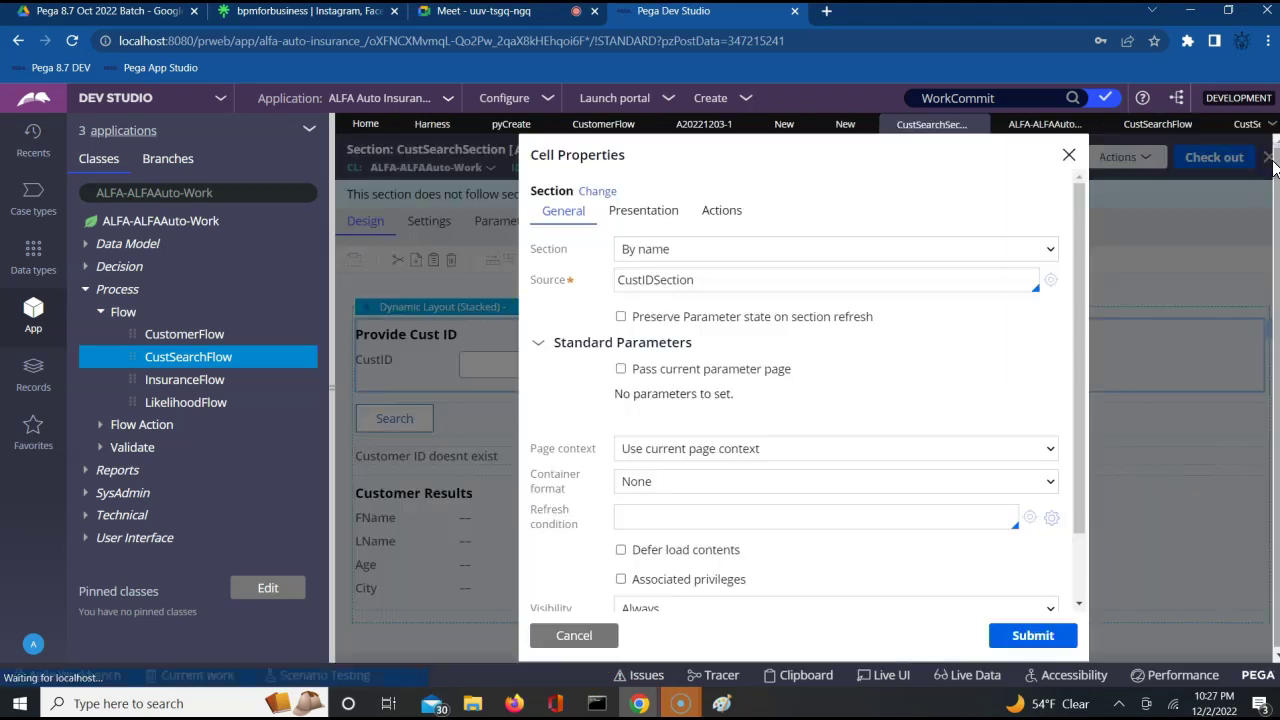
pyautogui.click(1069, 156)
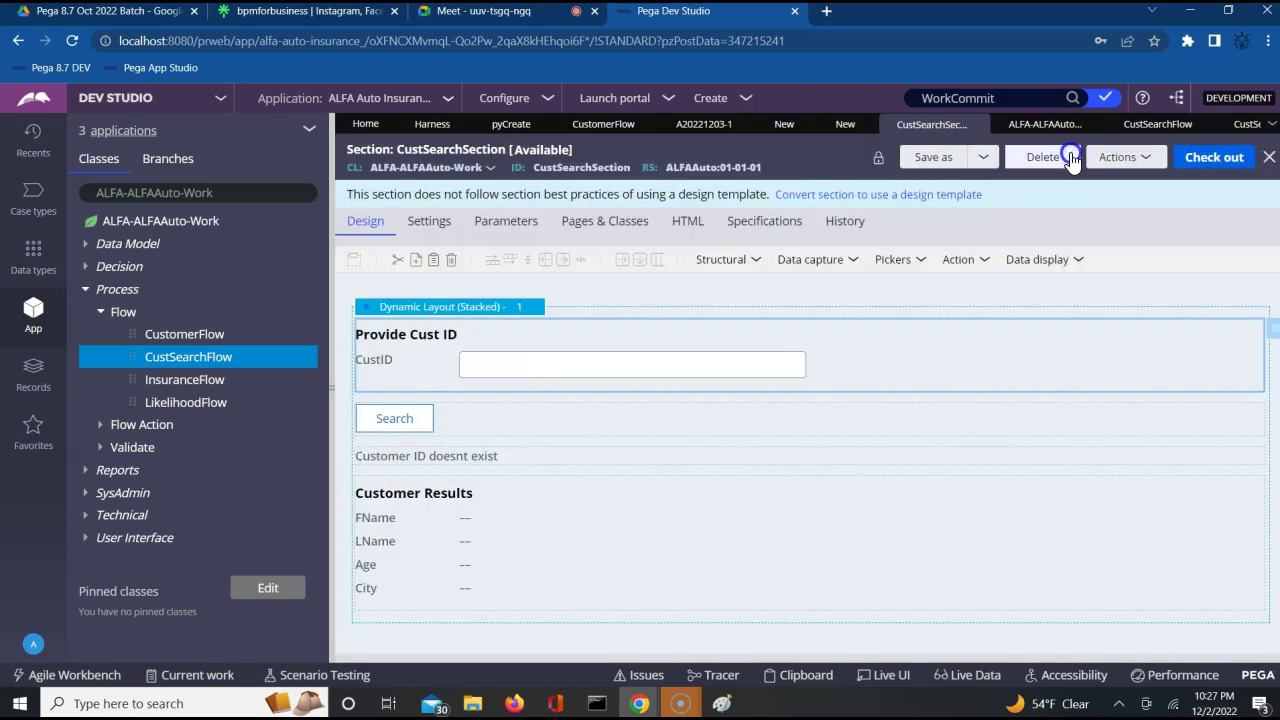
# Check the visibility condition of the embedded Customer Results section, and look at the Pages & Classes of CustSearchSection
pyautogui.click(511, 490)
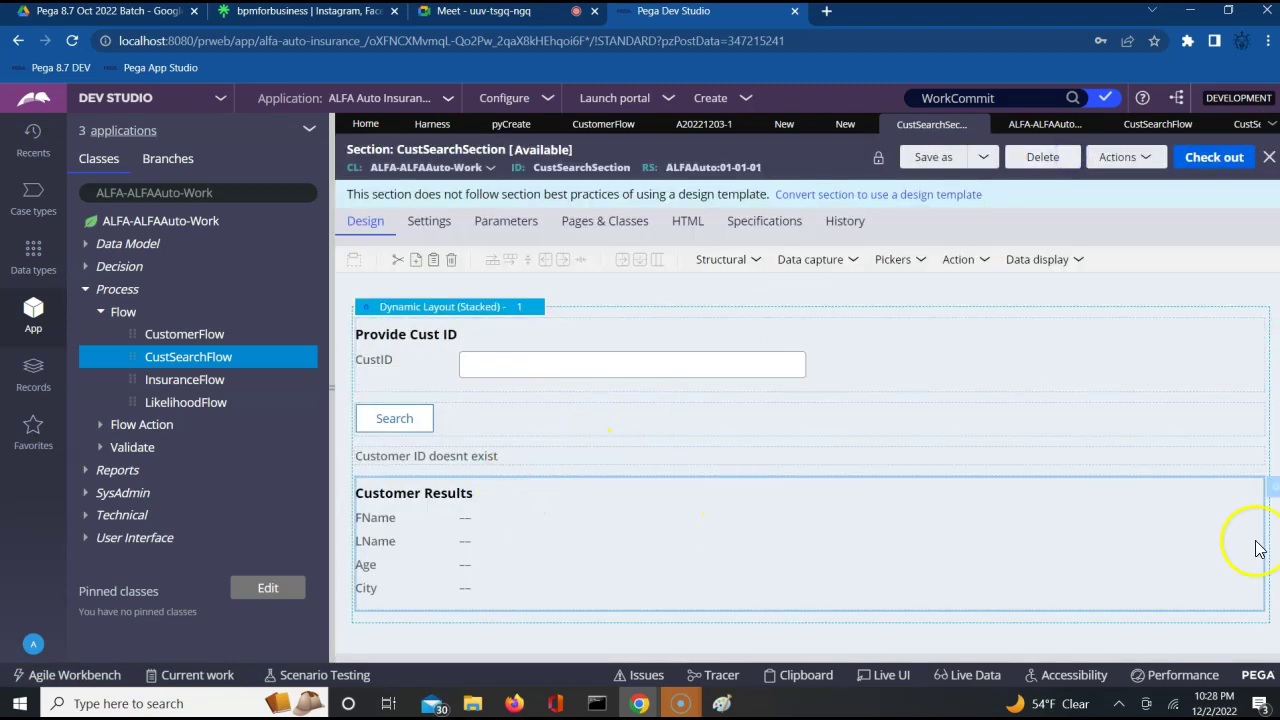
pyautogui.click(1274, 495)
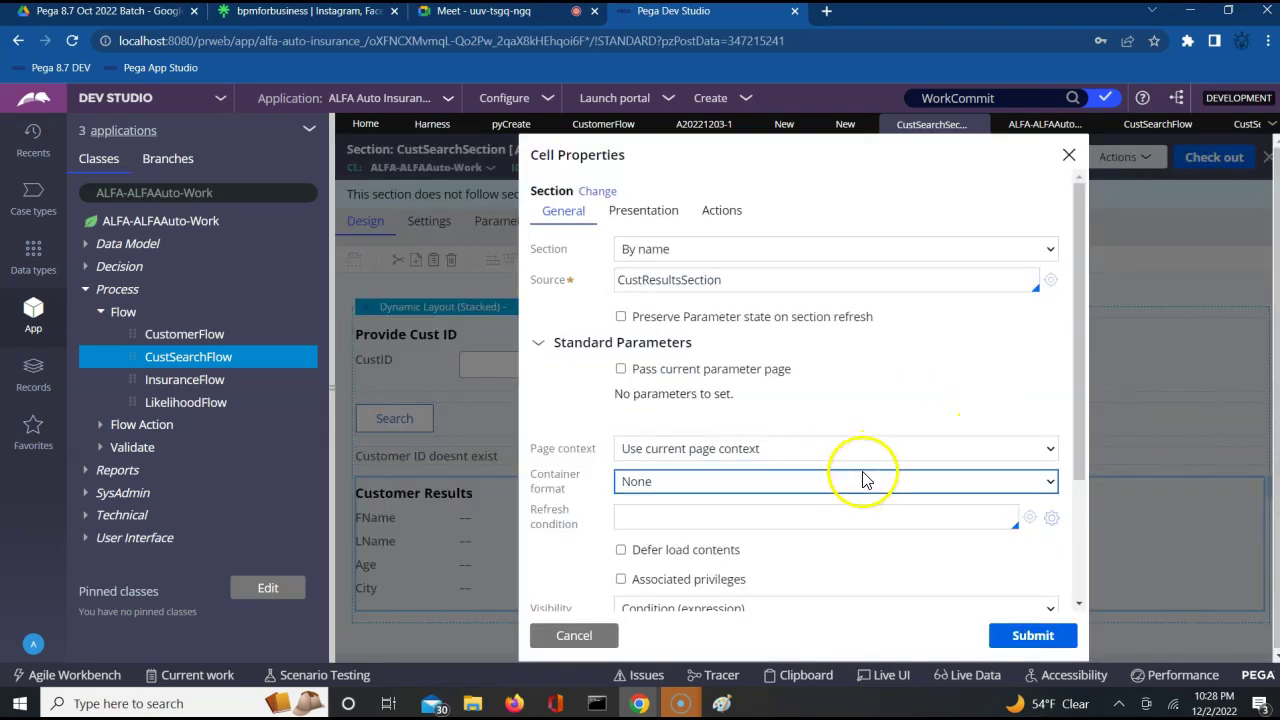
pyautogui.click(1077, 603)
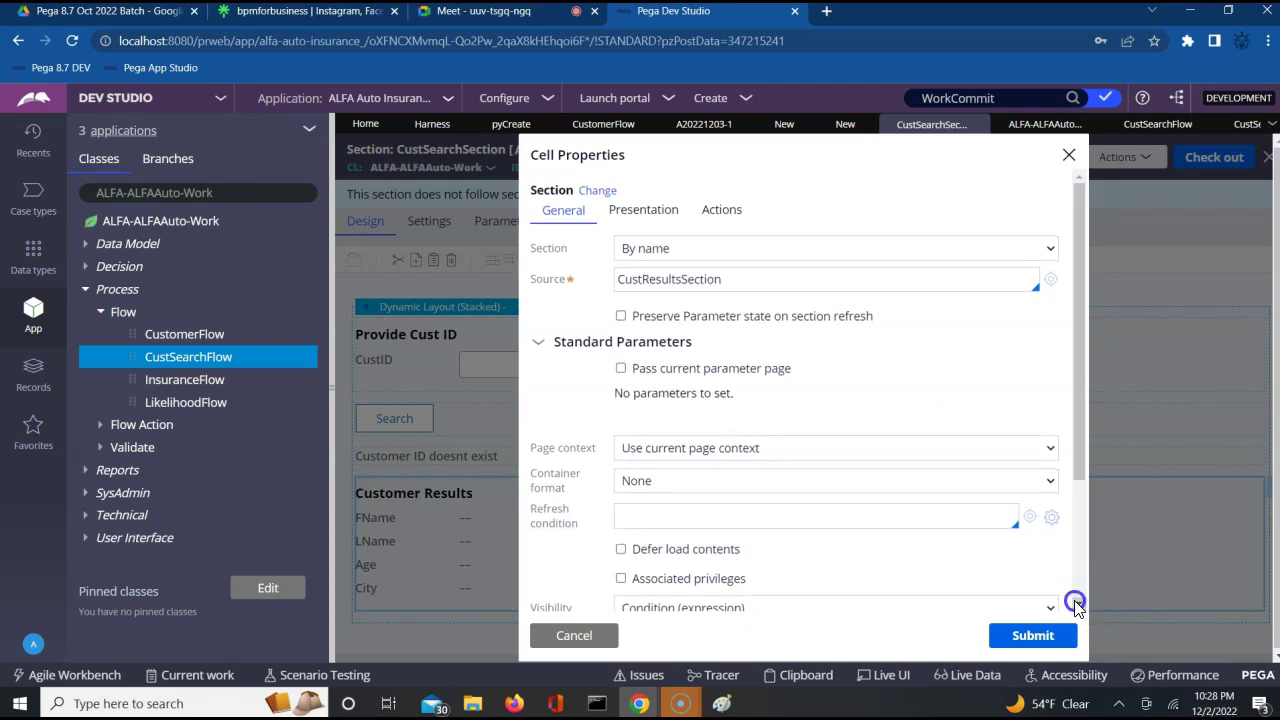
pyautogui.click(1077, 603)
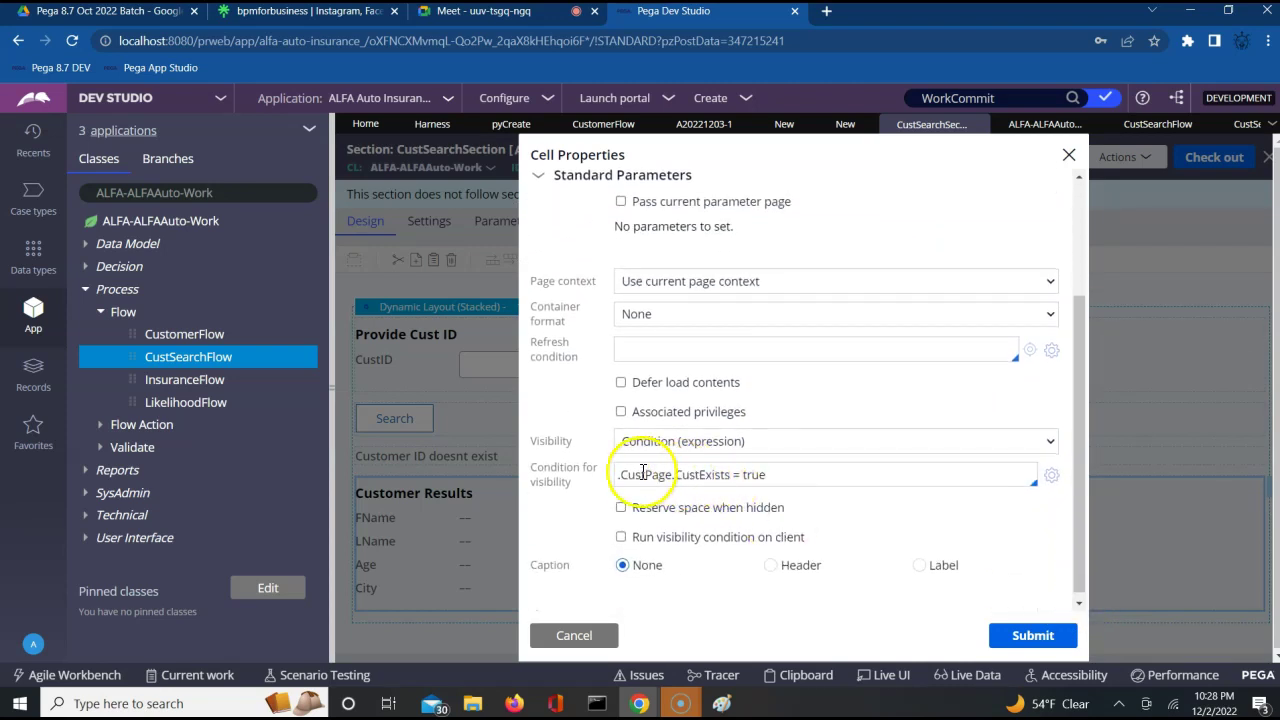
pyautogui.click(572, 636)
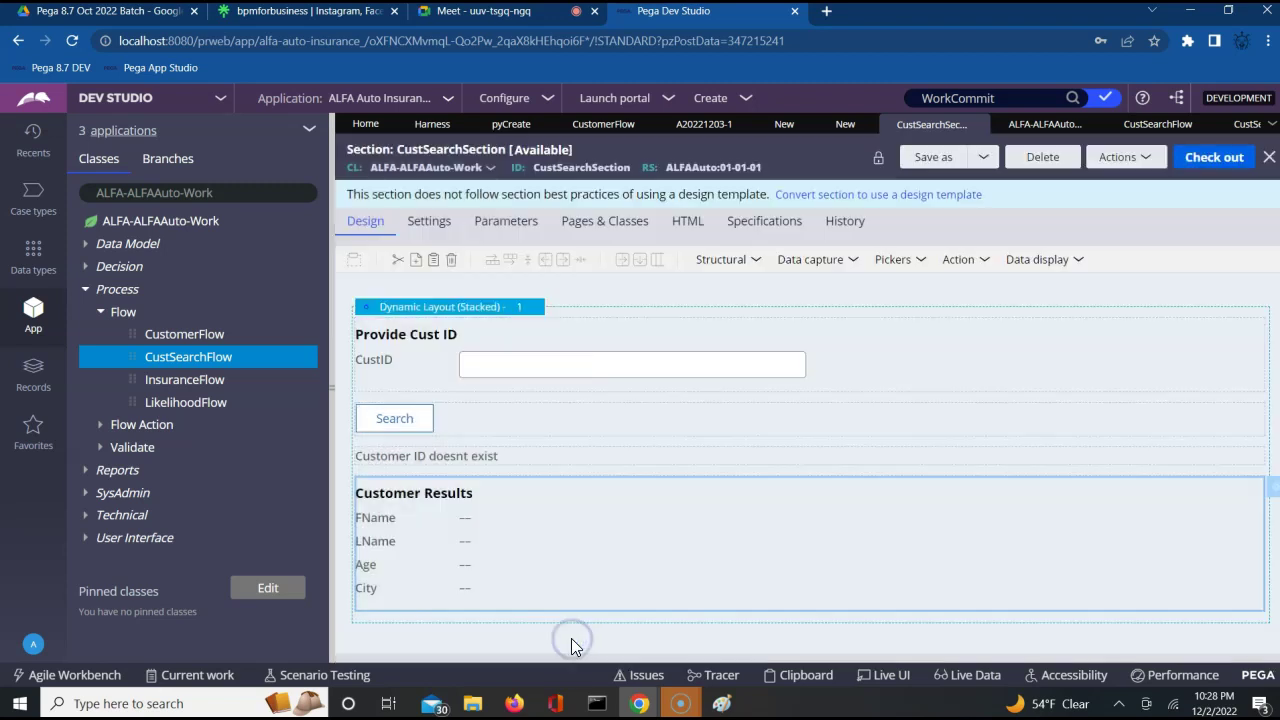
pyautogui.click(589, 230)
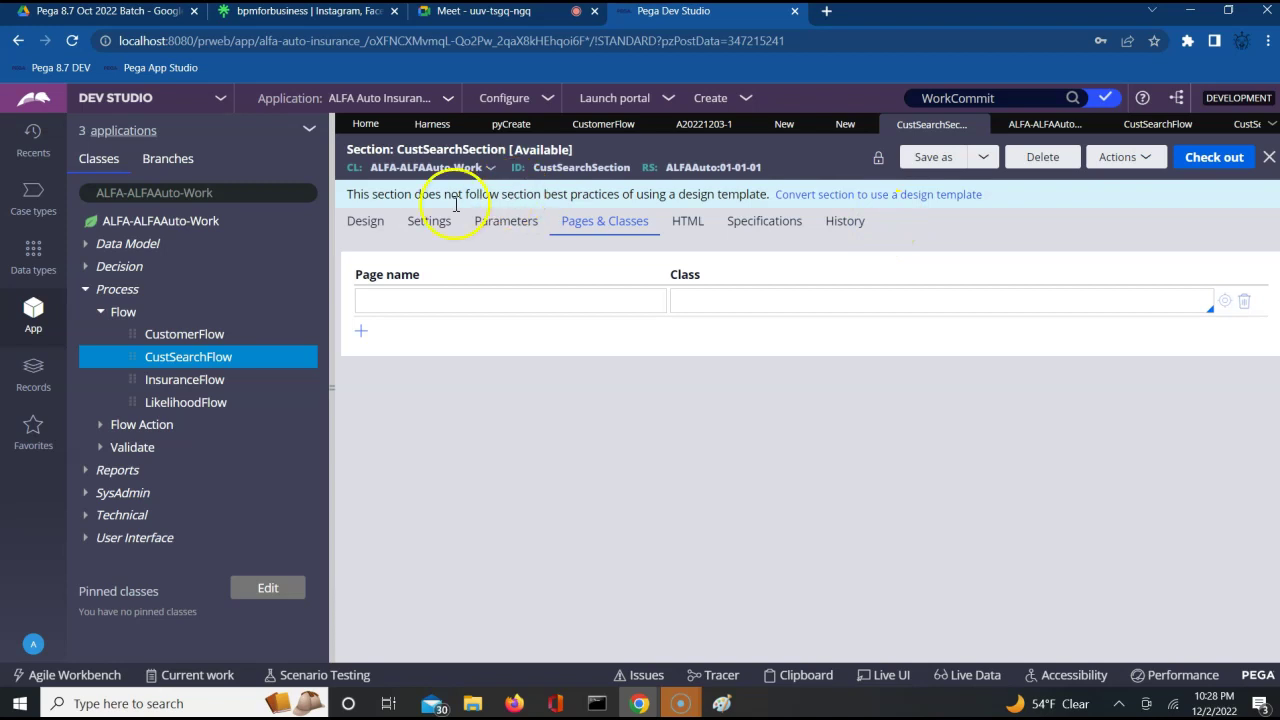
pyautogui.click(370, 229)
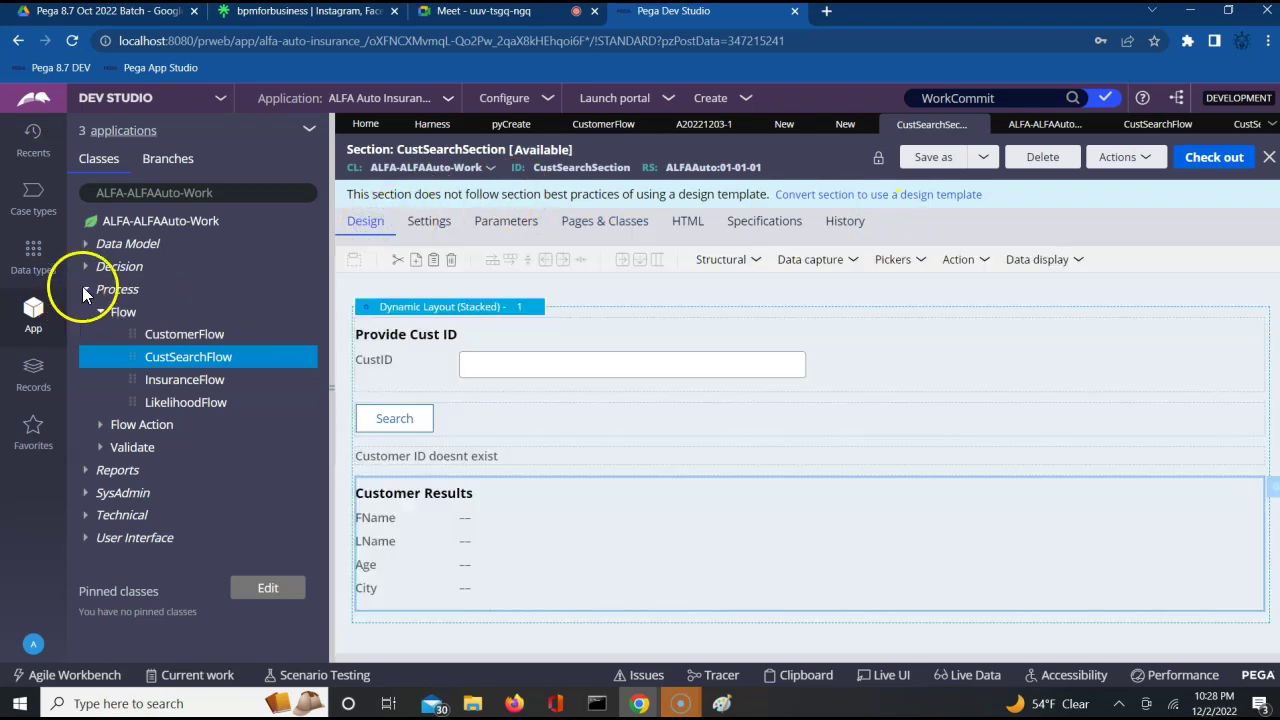
# Expand the data model properties of ALFA-ALFAAuto-Work down to the fields of CustPage and open the CustPage property rule
pyautogui.click(86, 246)
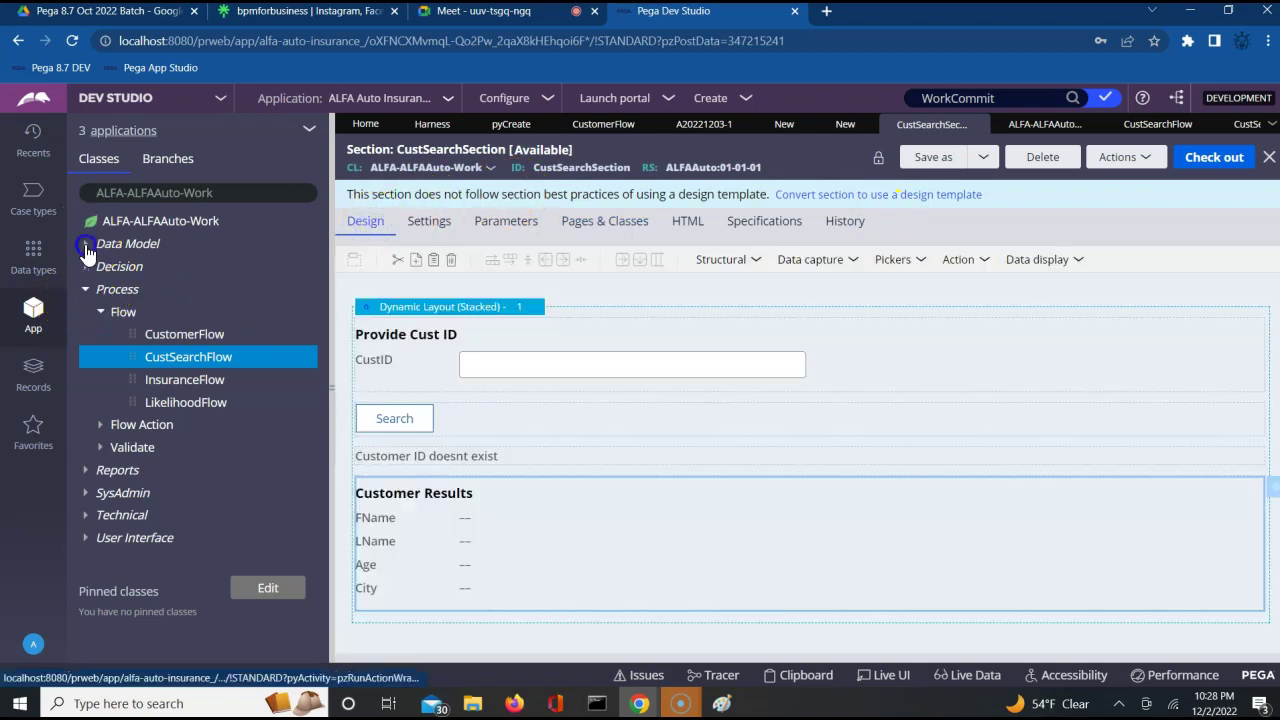
pyautogui.click(87, 247)
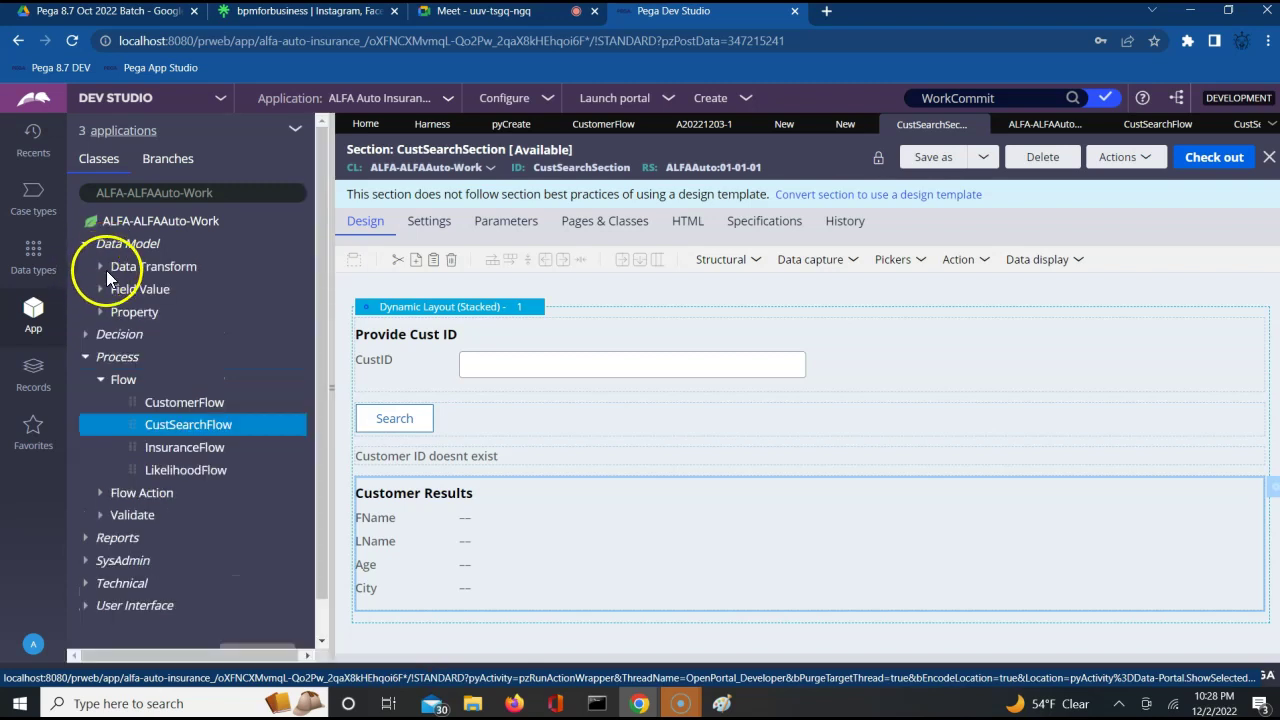
pyautogui.click(100, 291)
pyautogui.click(102, 385)
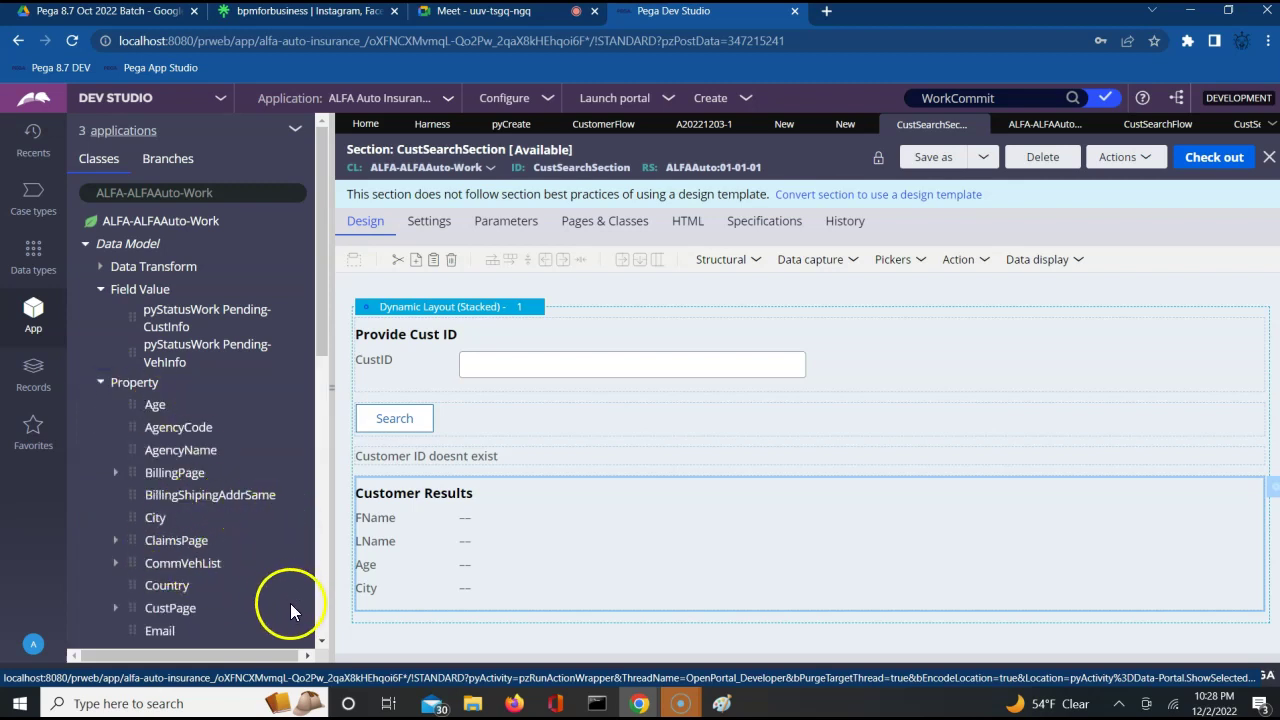
pyautogui.click(116, 609)
pyautogui.click(320, 641)
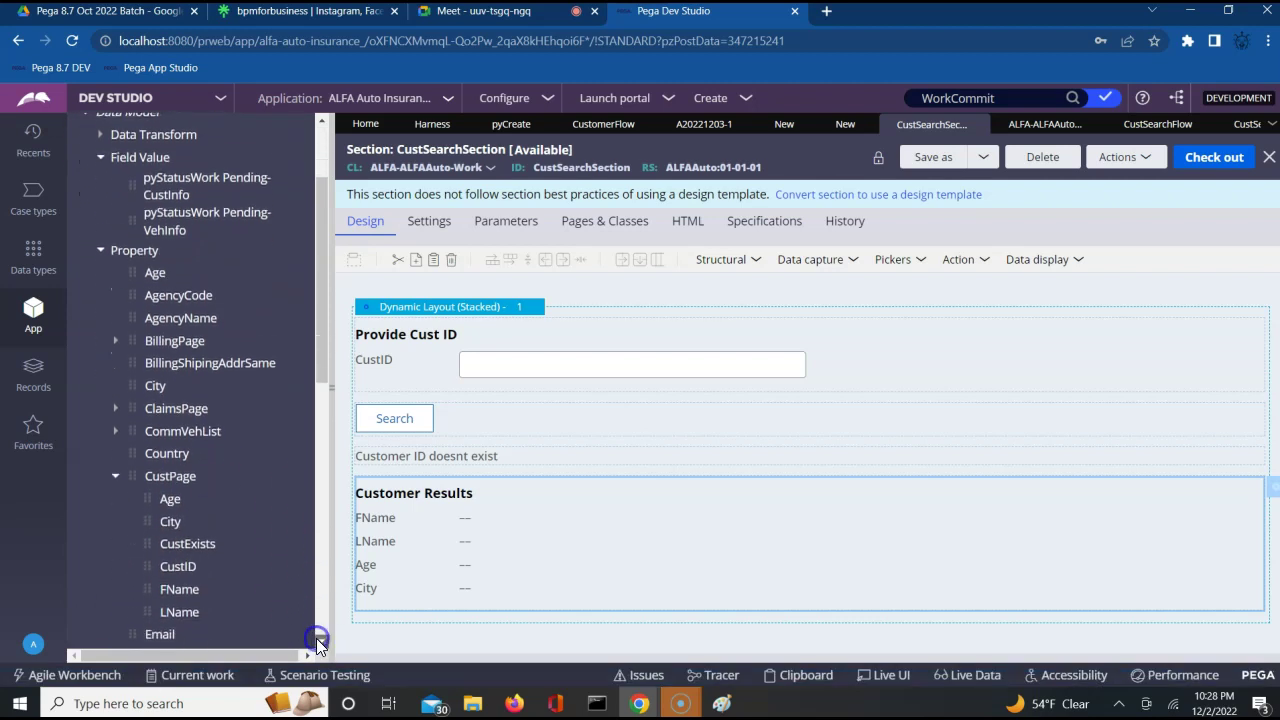
pyautogui.click(316, 638)
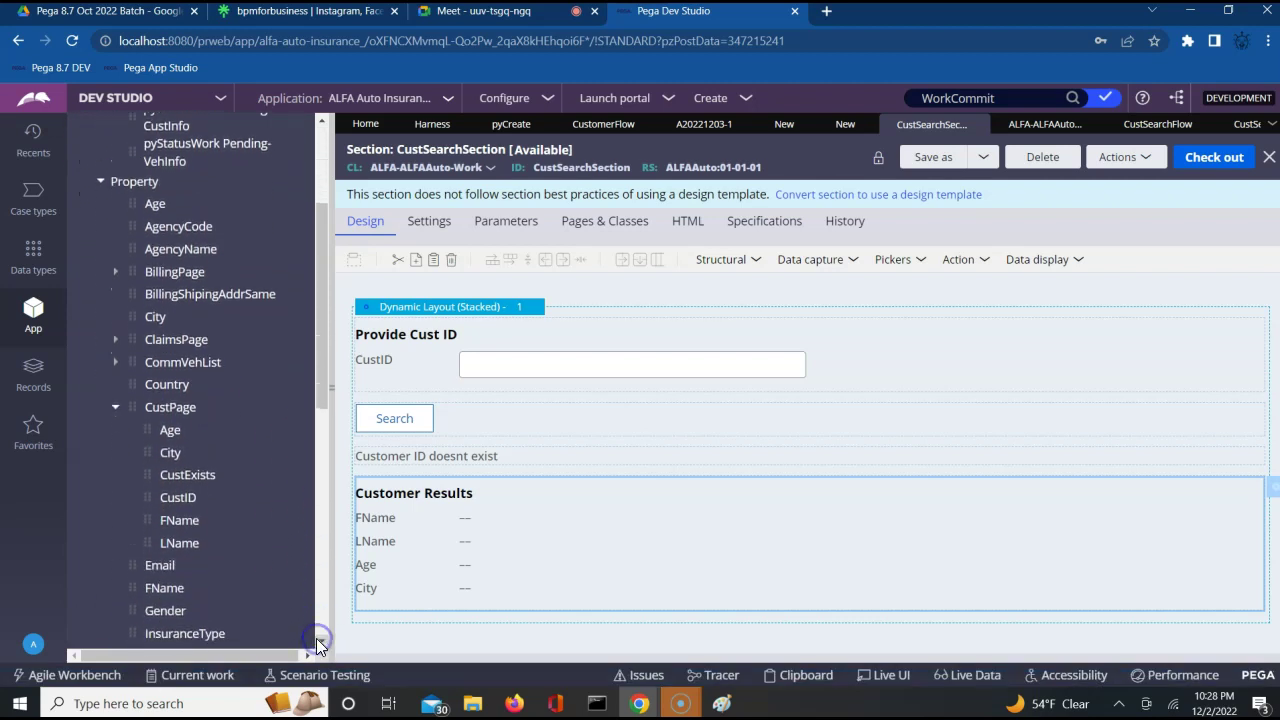
pyautogui.click(168, 418)
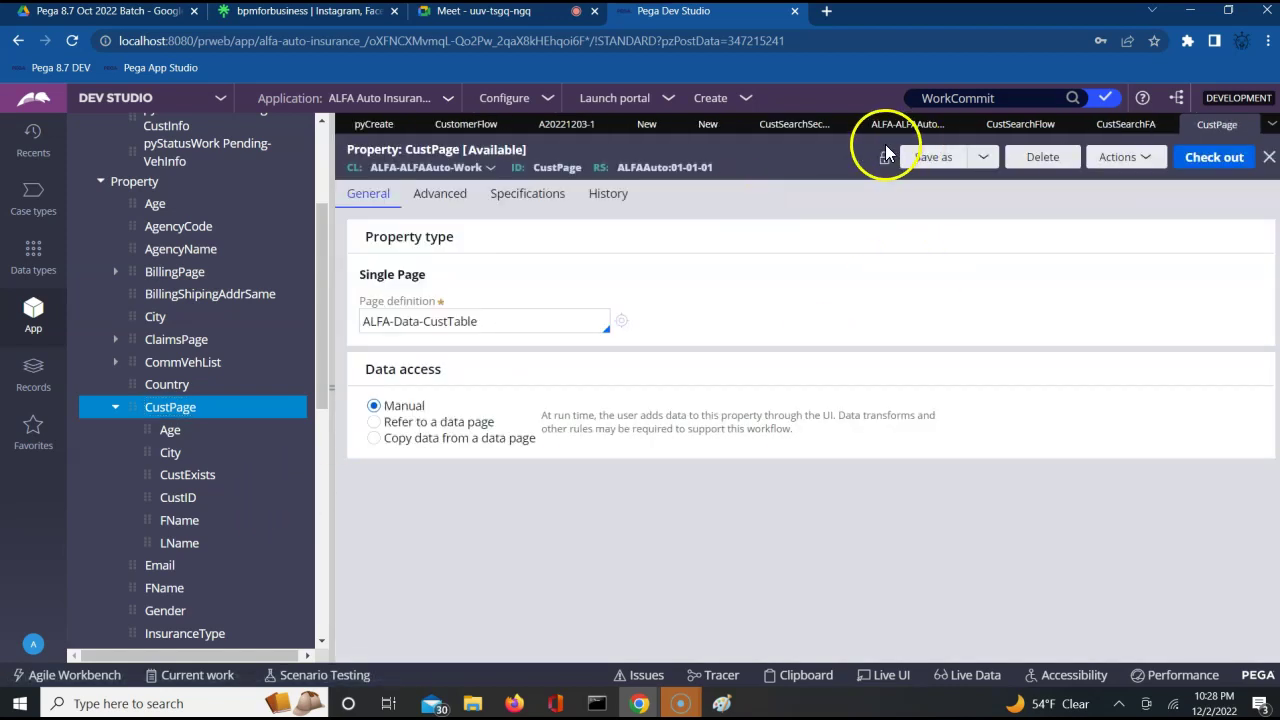
# Close the open CustSearchFlow, ALFA-ALFAAuto-Work, CustSearchFA and CustPage rules to return to CustSearchSection
pyautogui.click(1013, 130)
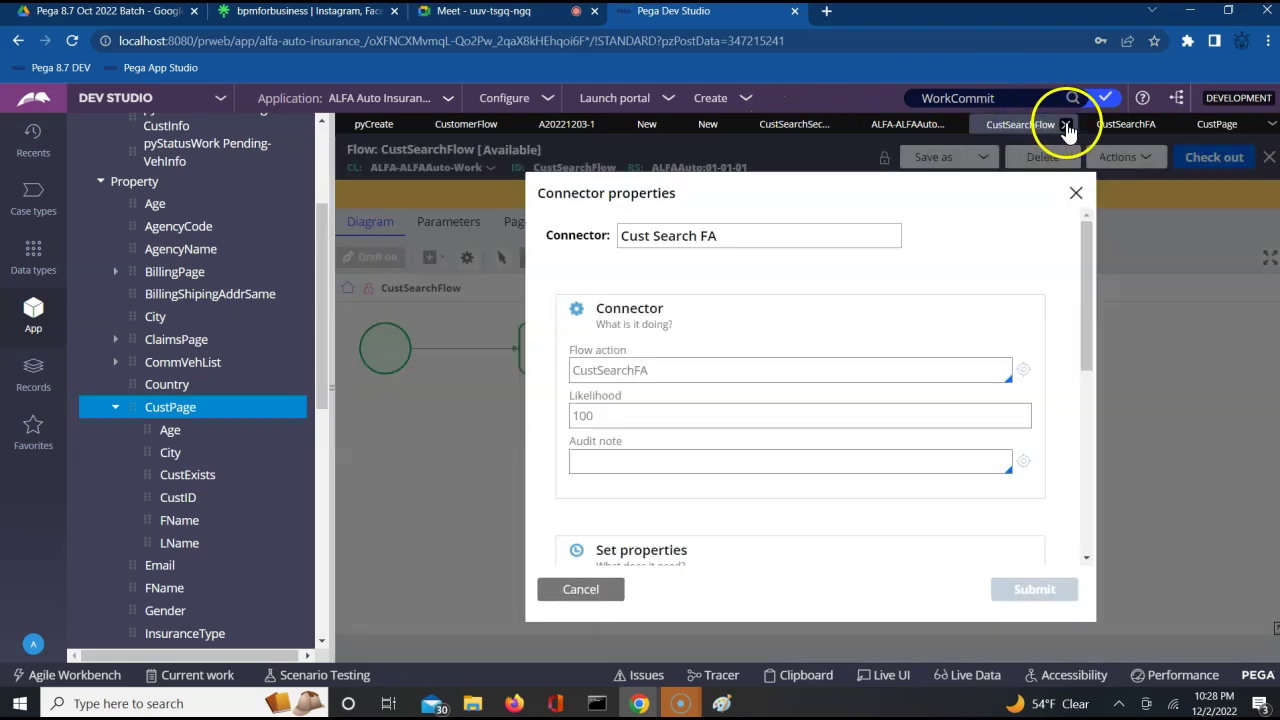
pyautogui.click(1066, 127)
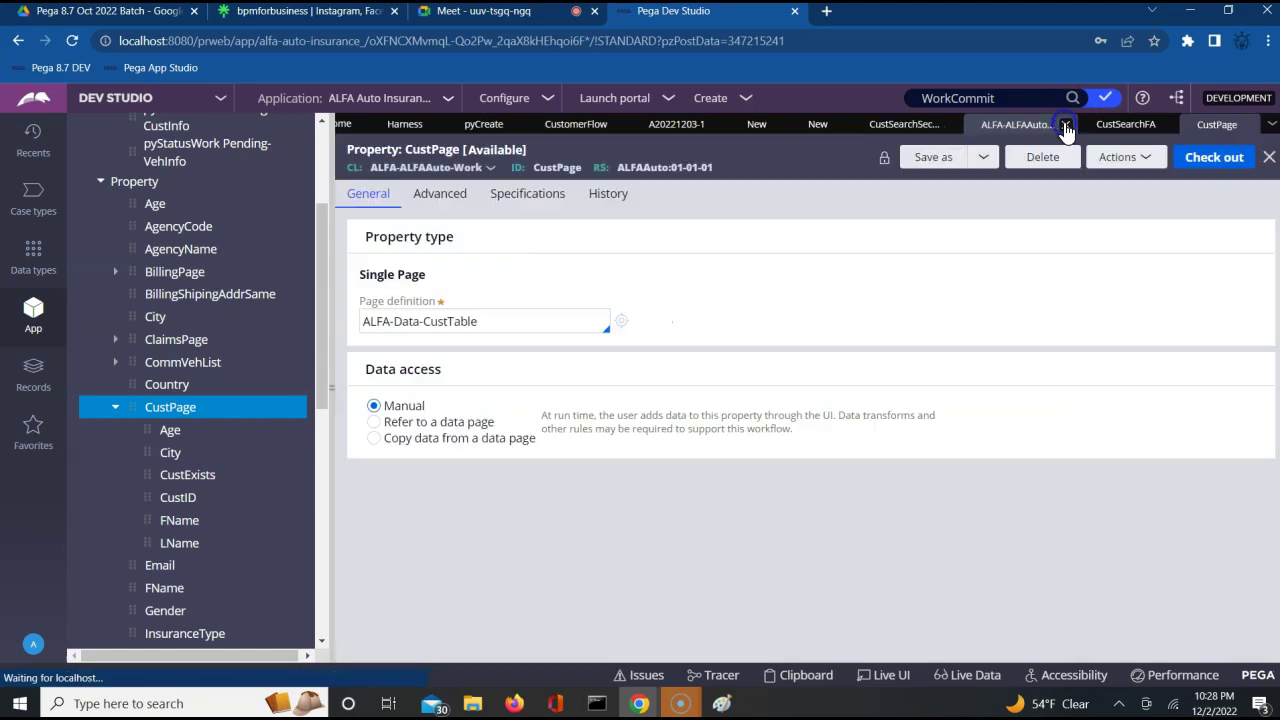
pyautogui.click(1064, 127)
pyautogui.click(1078, 127)
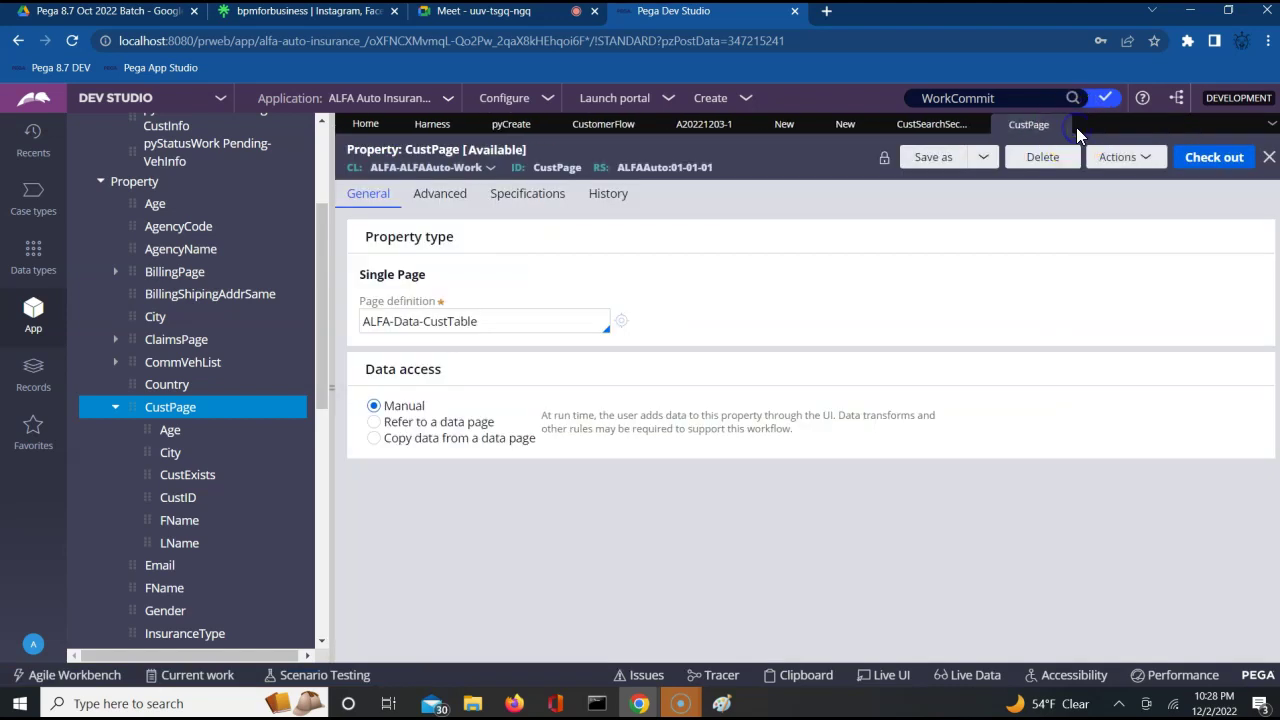
pyautogui.click(1076, 127)
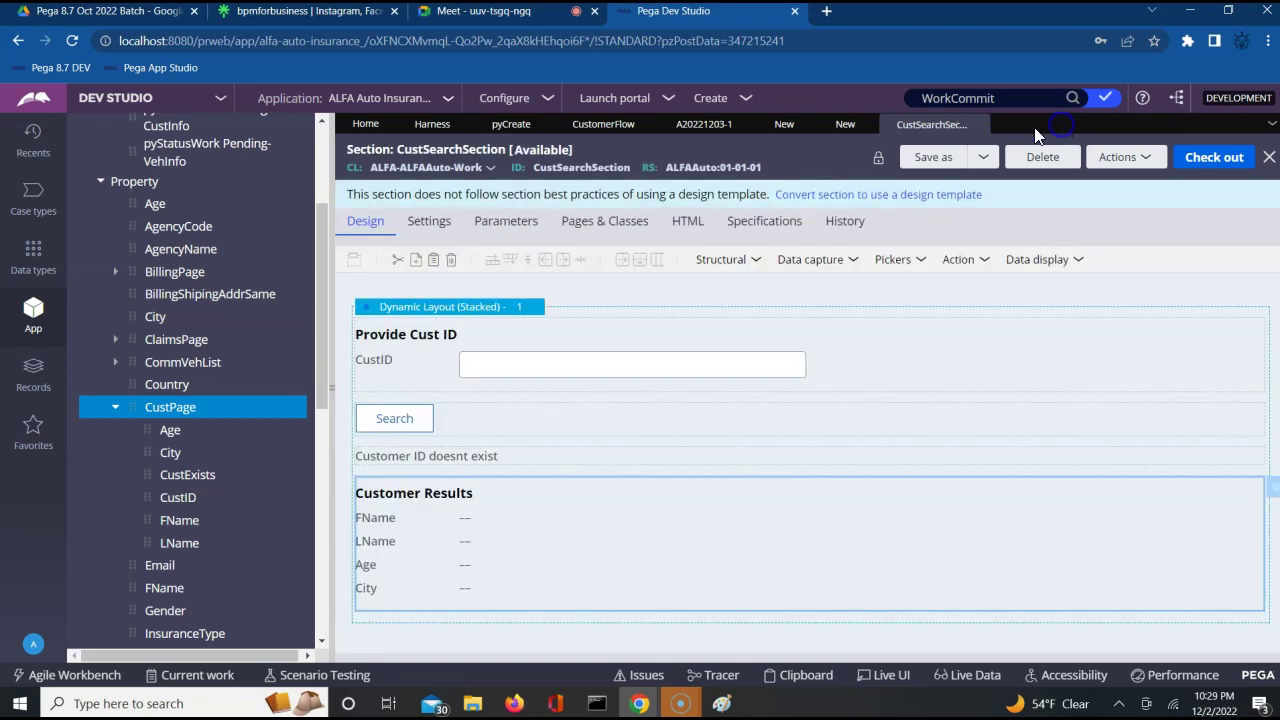
# Return to CustomerFlow, complete the decision expression as equalsIgnoreCase(.CustExists,"true") and test it
pyautogui.click(593, 124)
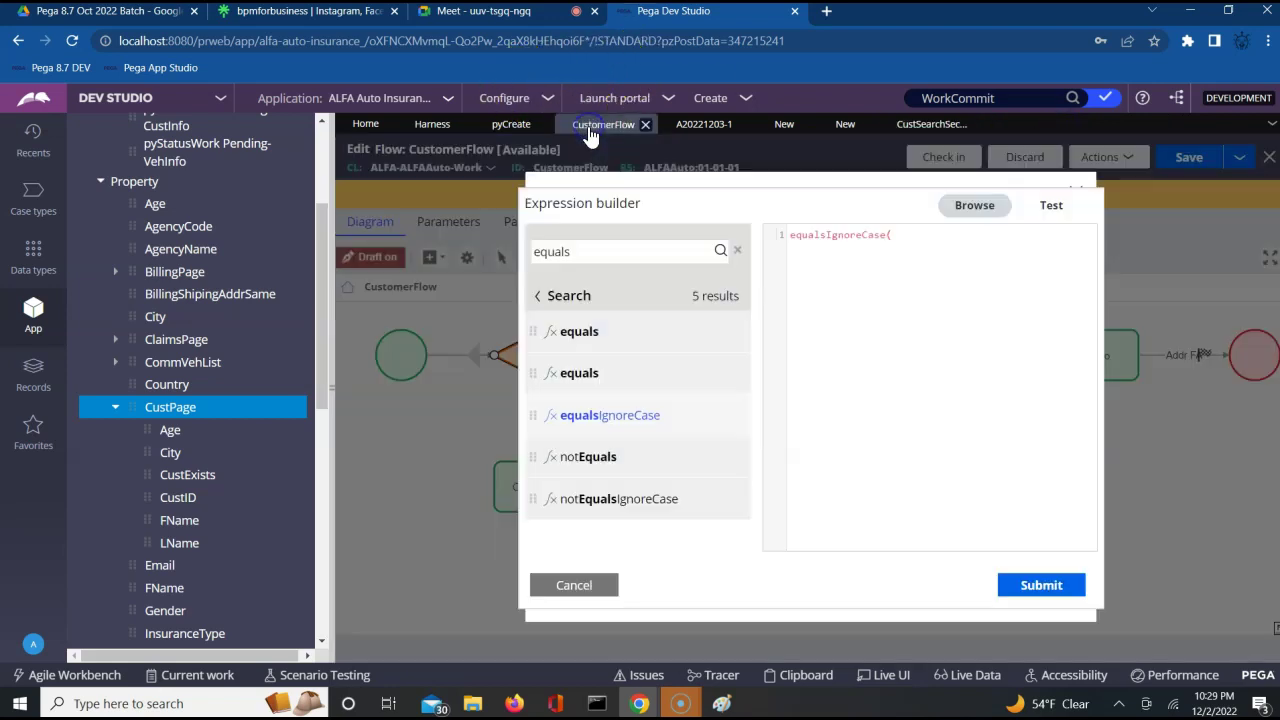
pyautogui.click(910, 244)
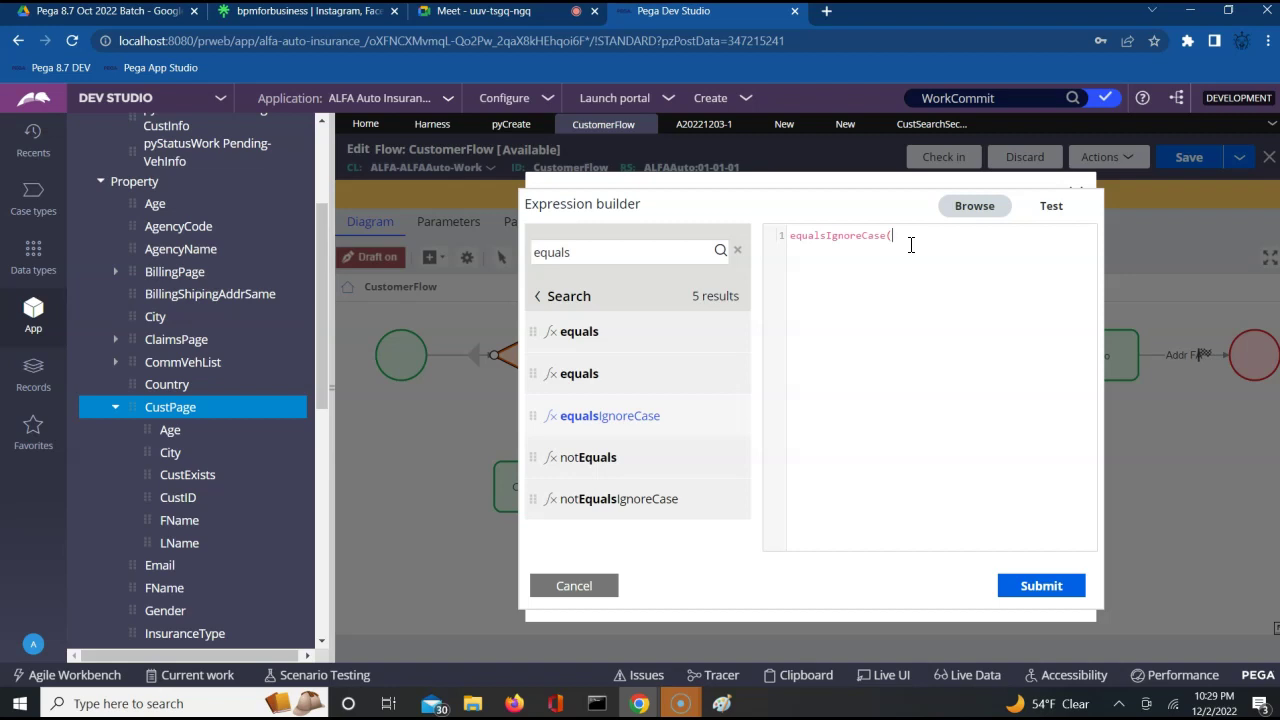
pyautogui.write('.')
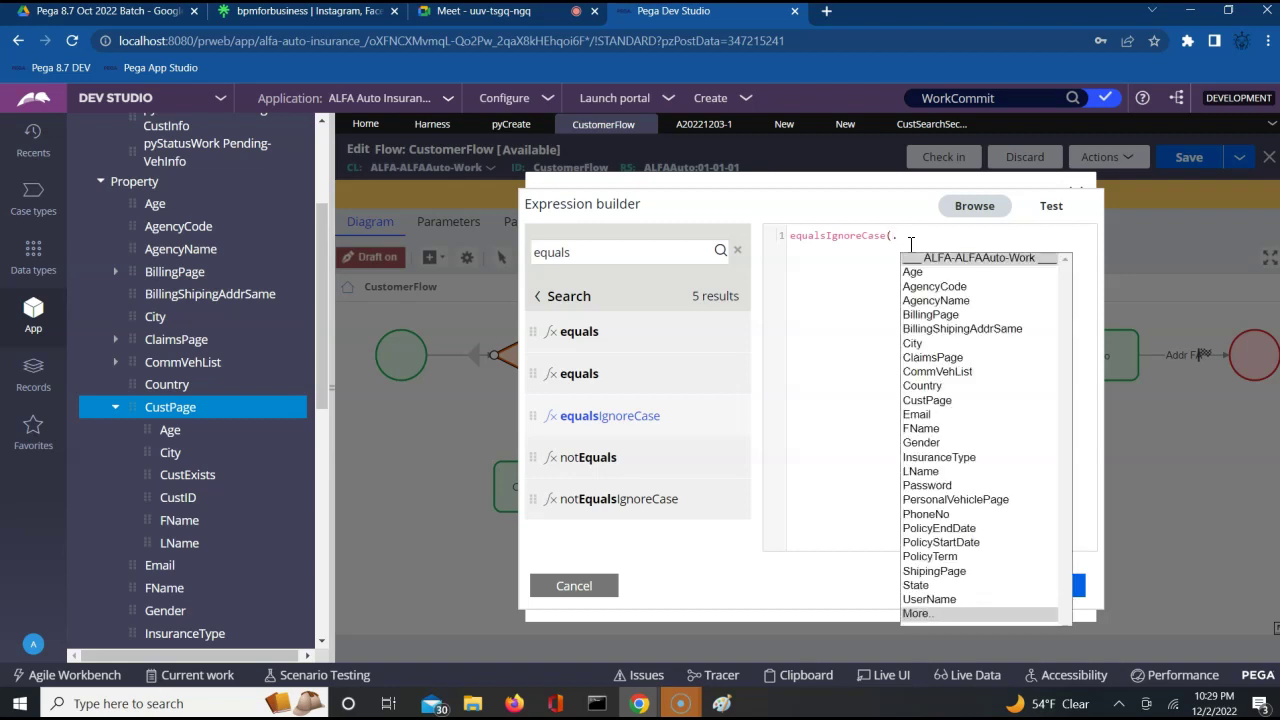
pyautogui.write('Cu')
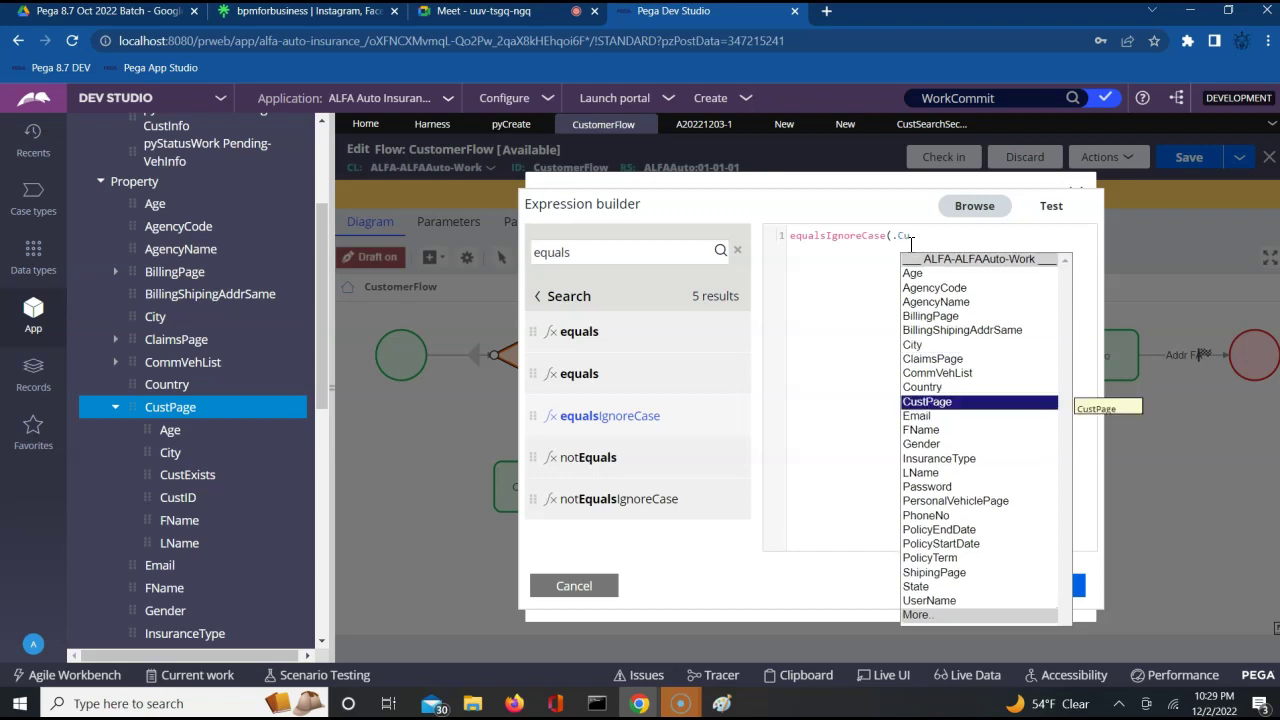
pyautogui.write('stExi')
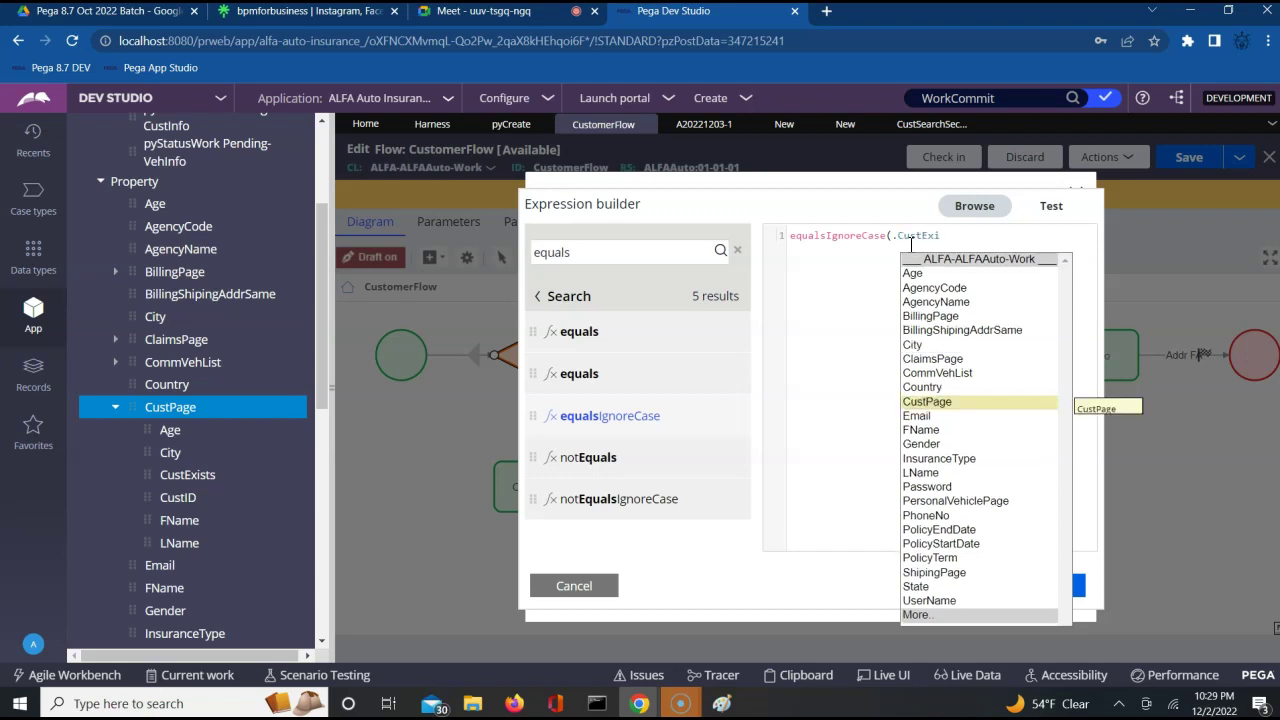
pyautogui.write('sts,')
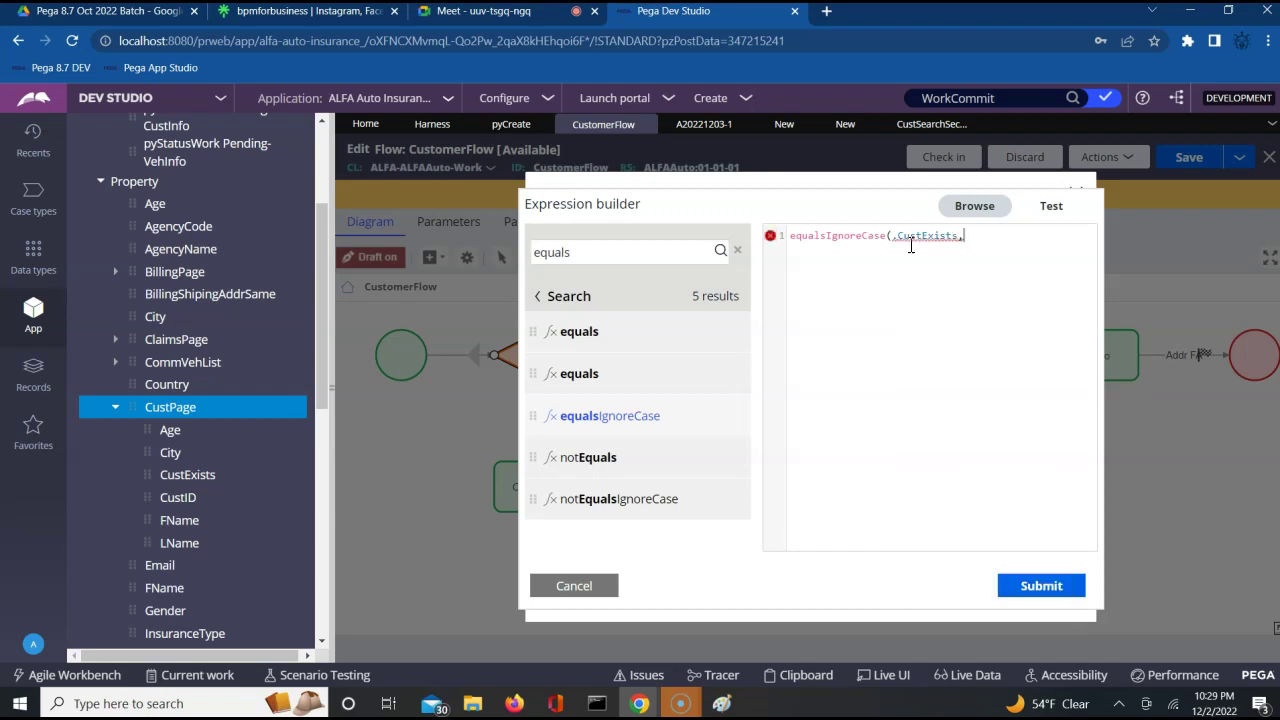
pyautogui.write('"true')
pyautogui.click(912, 236)
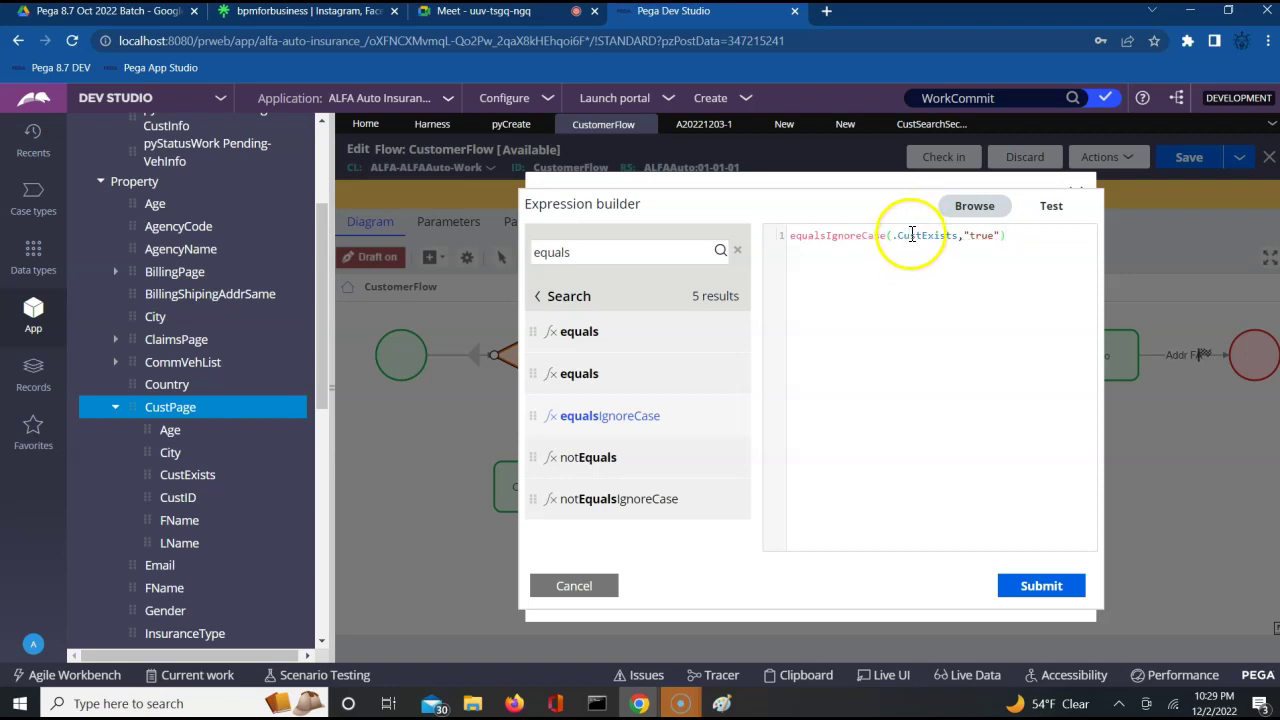
pyautogui.click(1052, 208)
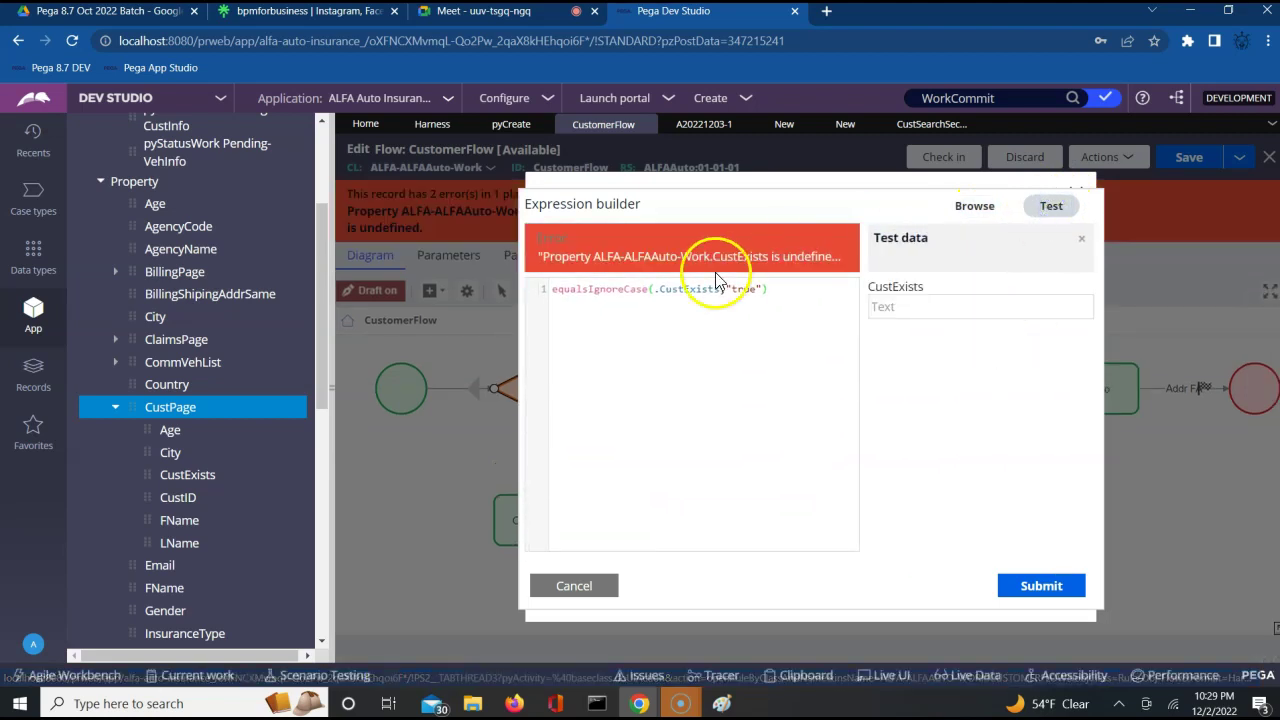
# Qualify the CustExists property with .CustPage, making the expression equalsIgnoreCase(.CustPage.CustExists,"true")
pyautogui.click(654, 290)
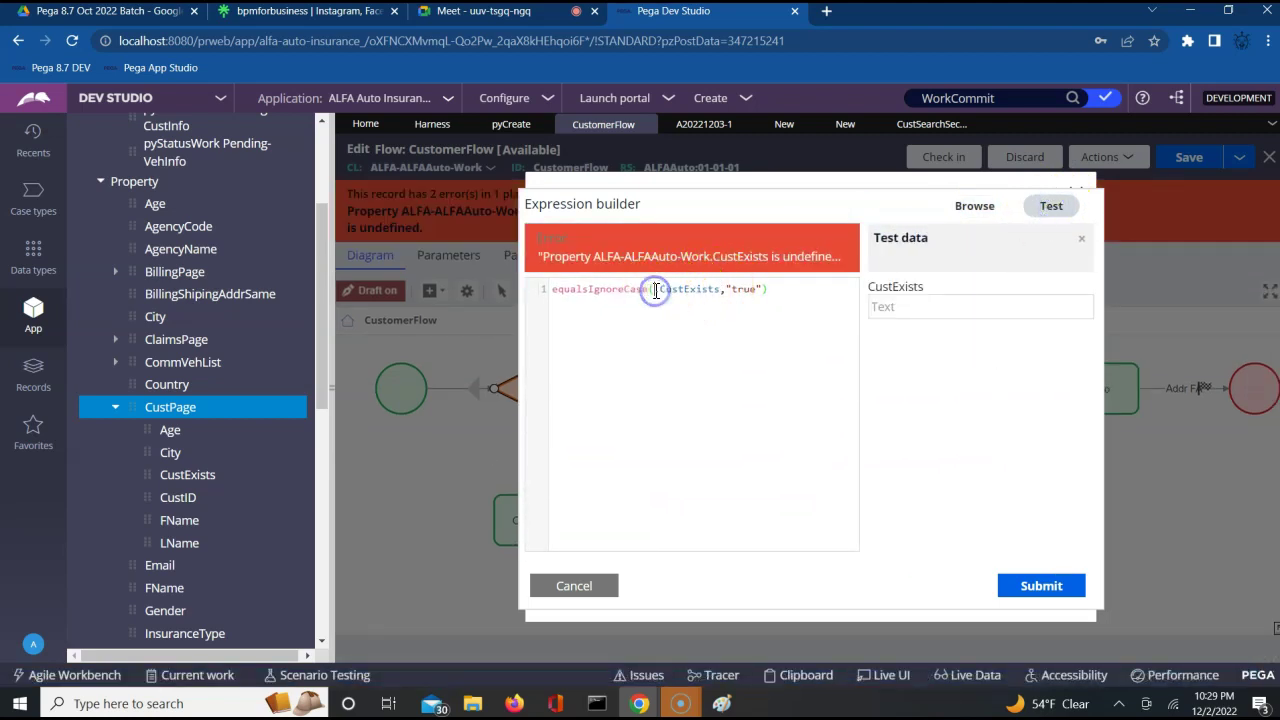
pyautogui.write('.')
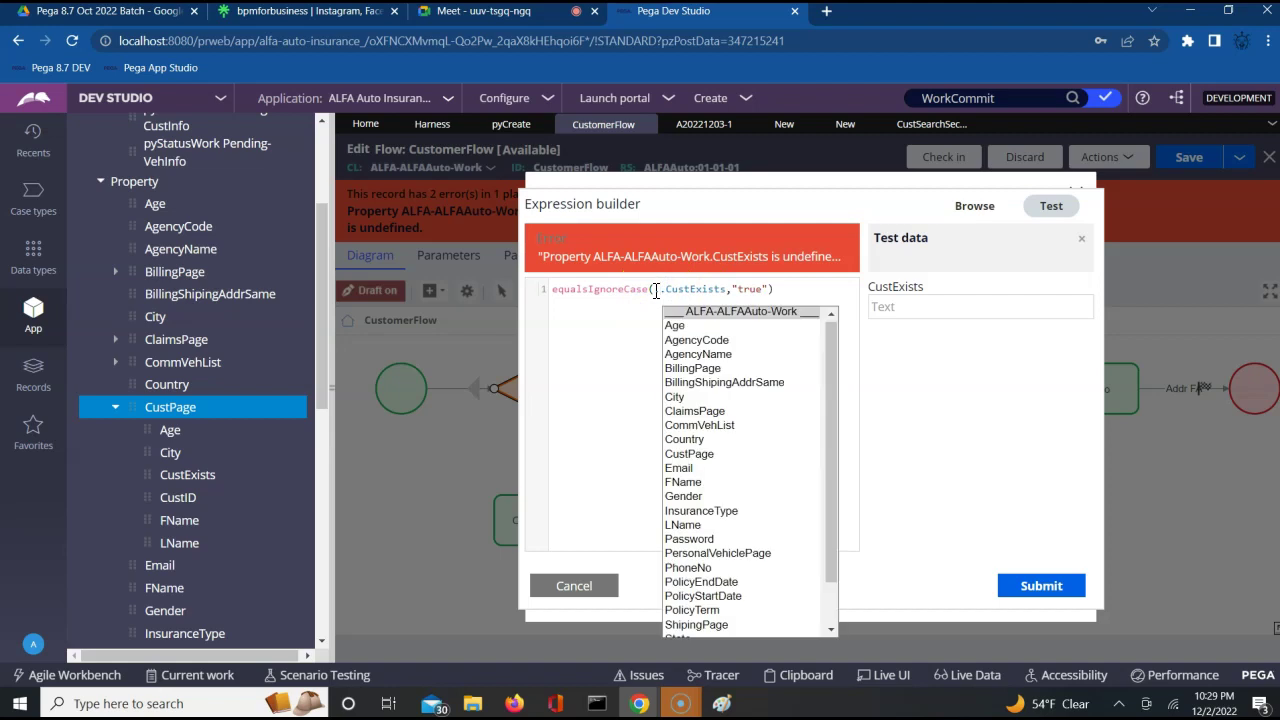
pyautogui.write('C')
pyautogui.press('Down')
pyautogui.press('Down')
pyautogui.press('Down')
pyautogui.press('Down')
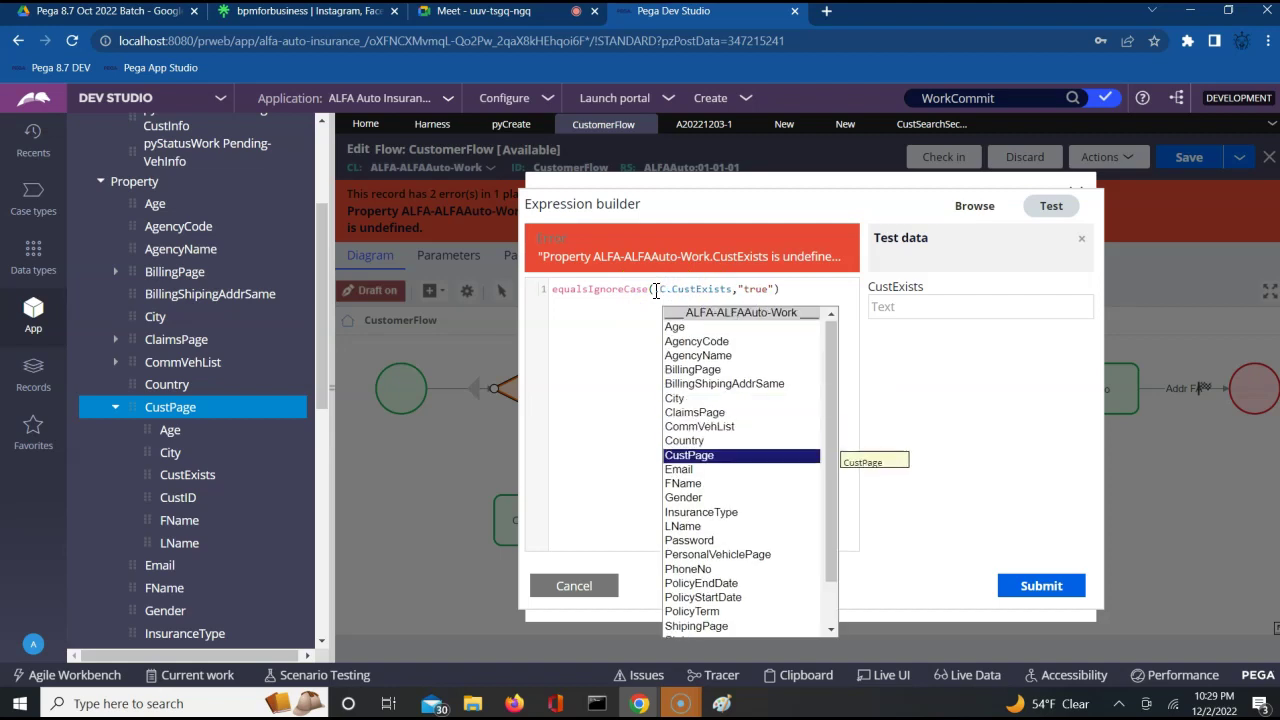
pyautogui.press('Return')
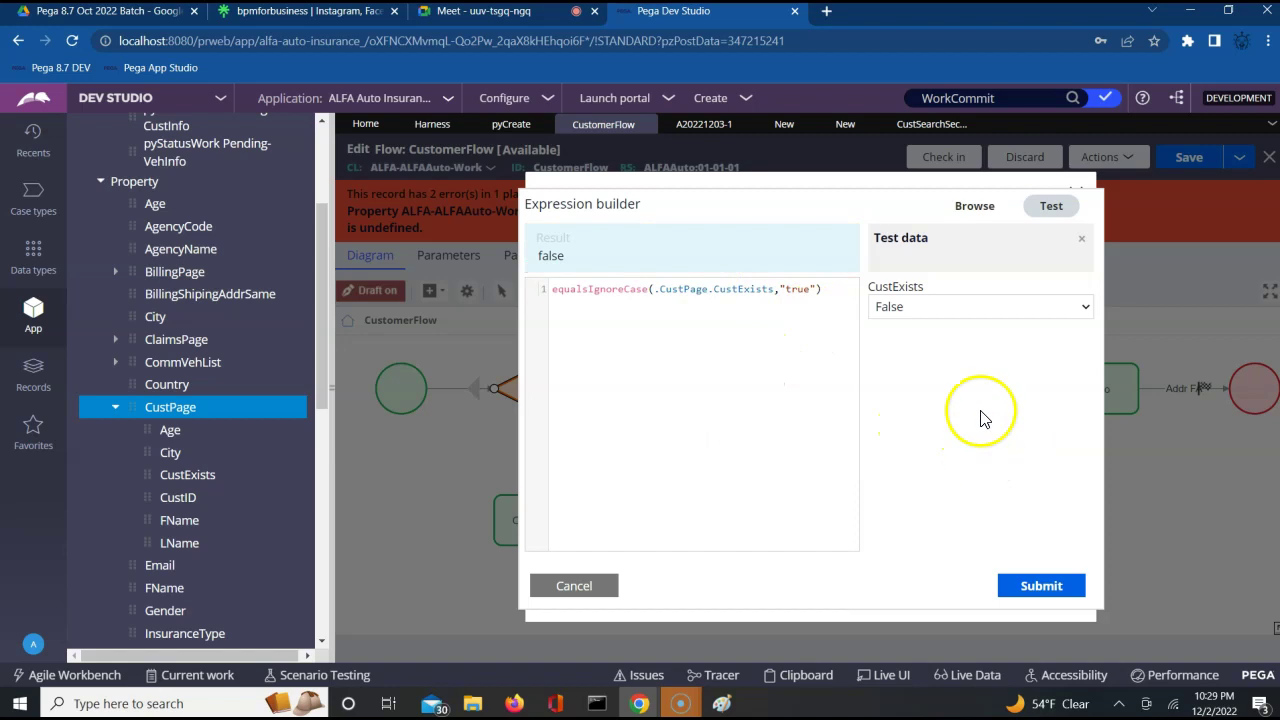
# Evaluate the whole expression and its .CustPage.CustExists argument in test mode, and submit the expression and the decision properties
pyautogui.click(1050, 208)
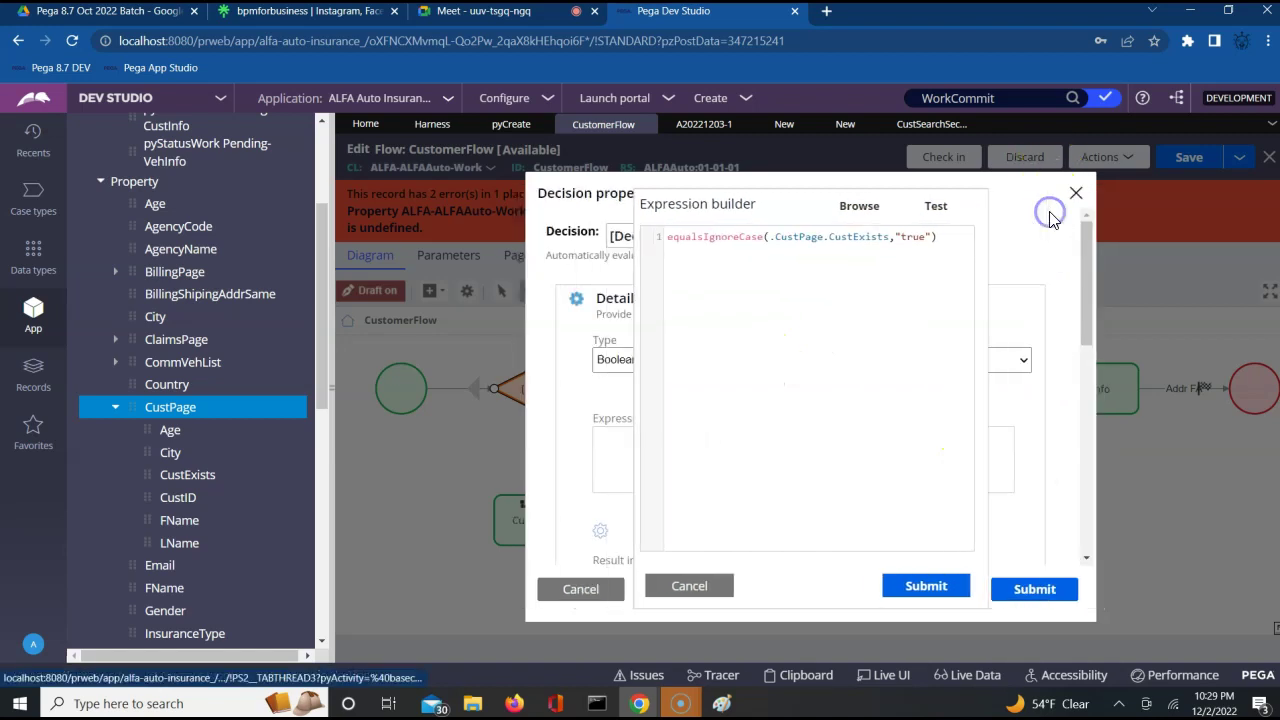
pyautogui.click(938, 213)
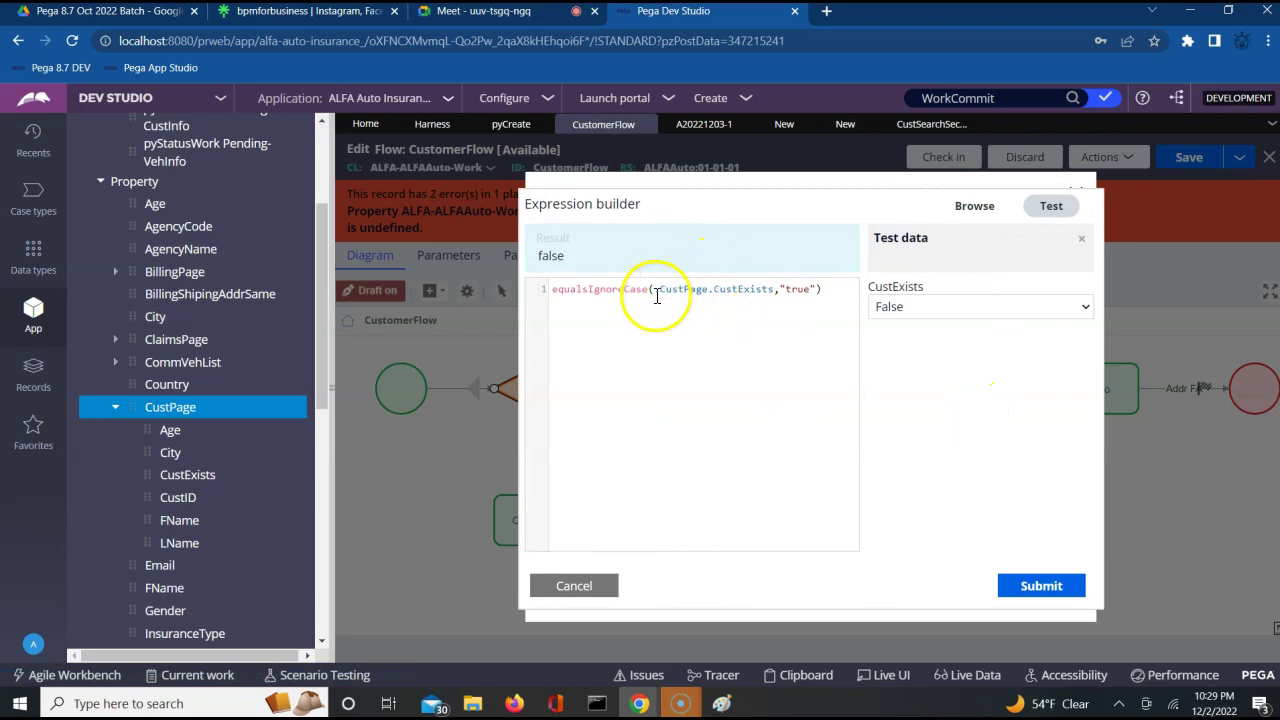
pyautogui.tripleClick(733, 290)
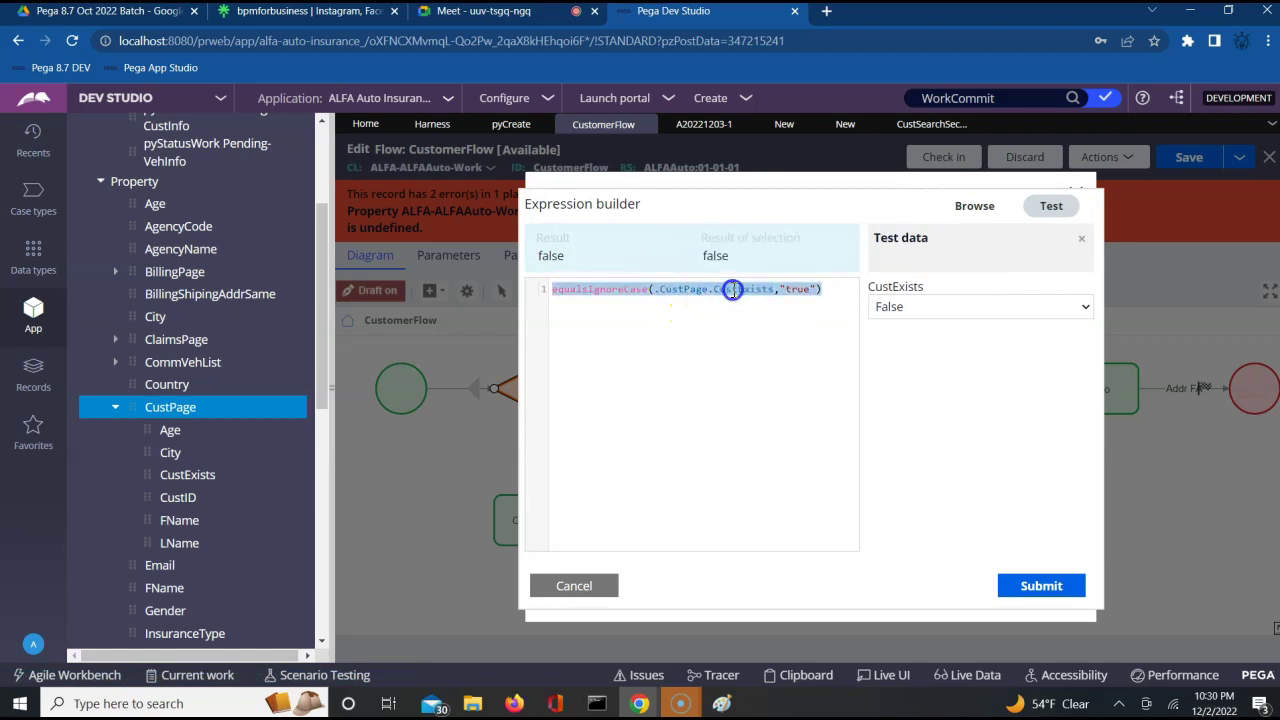
pyautogui.click(733, 290)
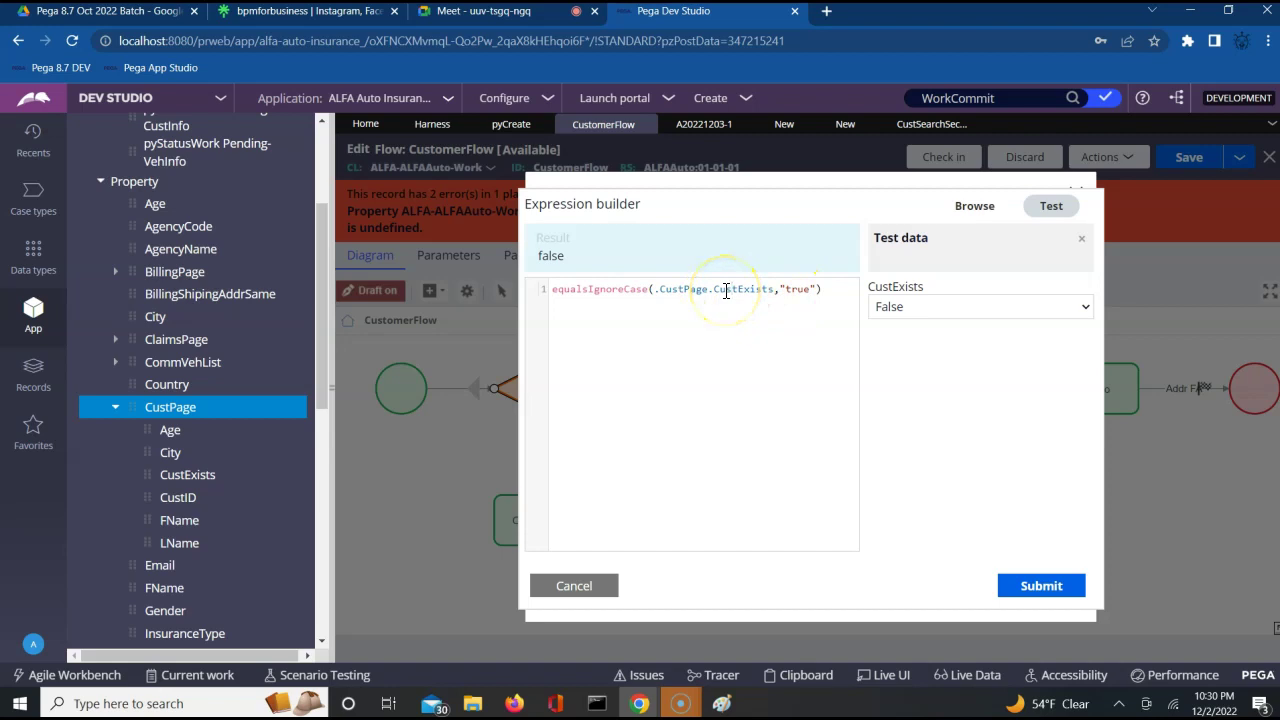
pyautogui.doubleClick(726, 290)
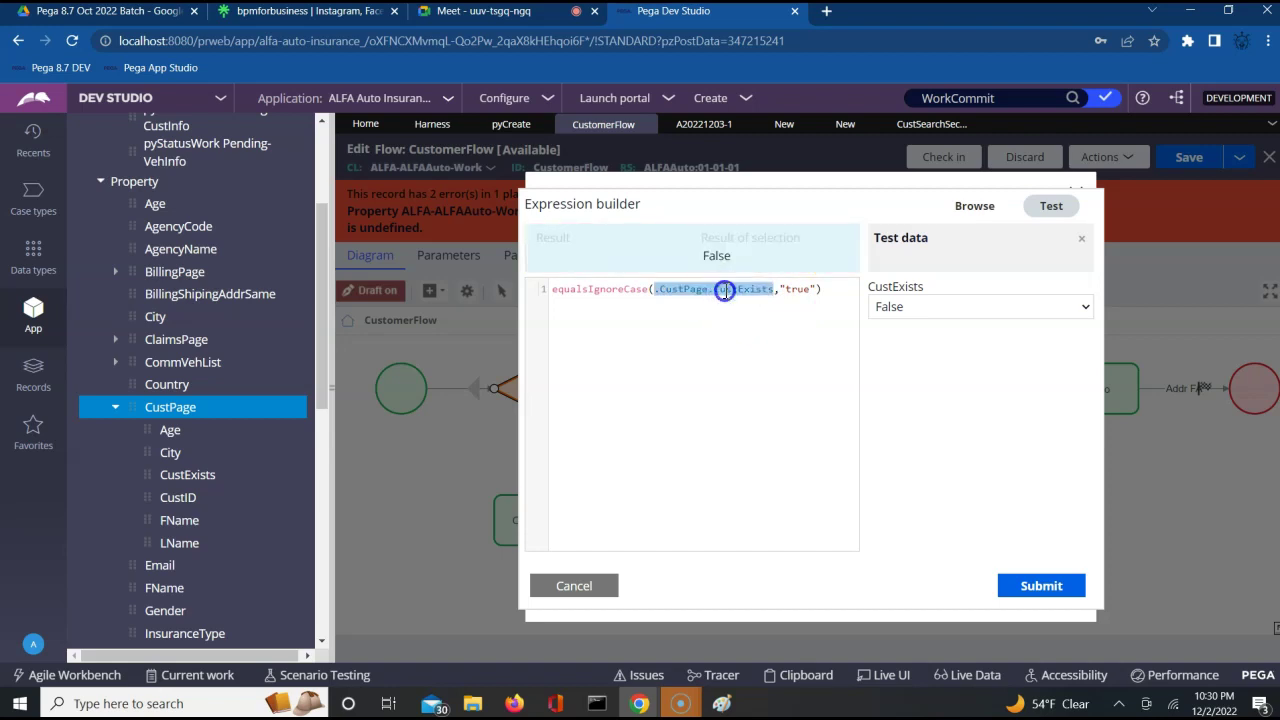
pyautogui.click(726, 291)
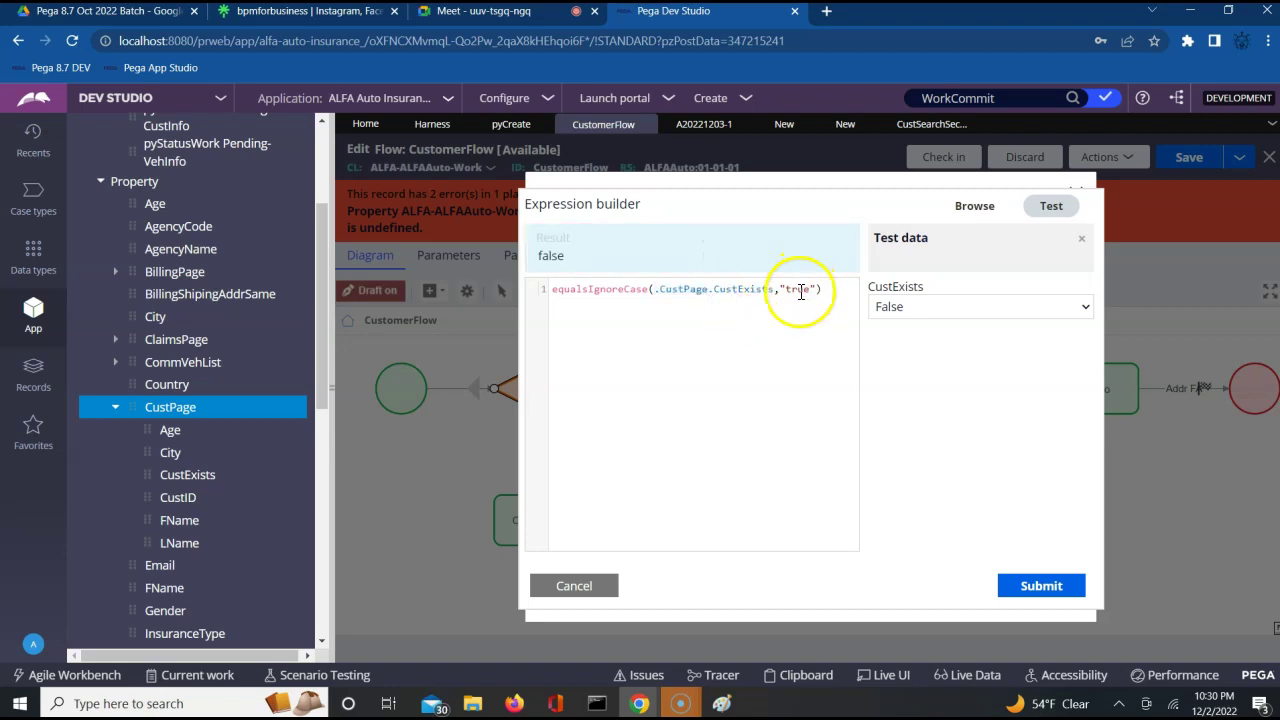
pyautogui.tripleClick(701, 290)
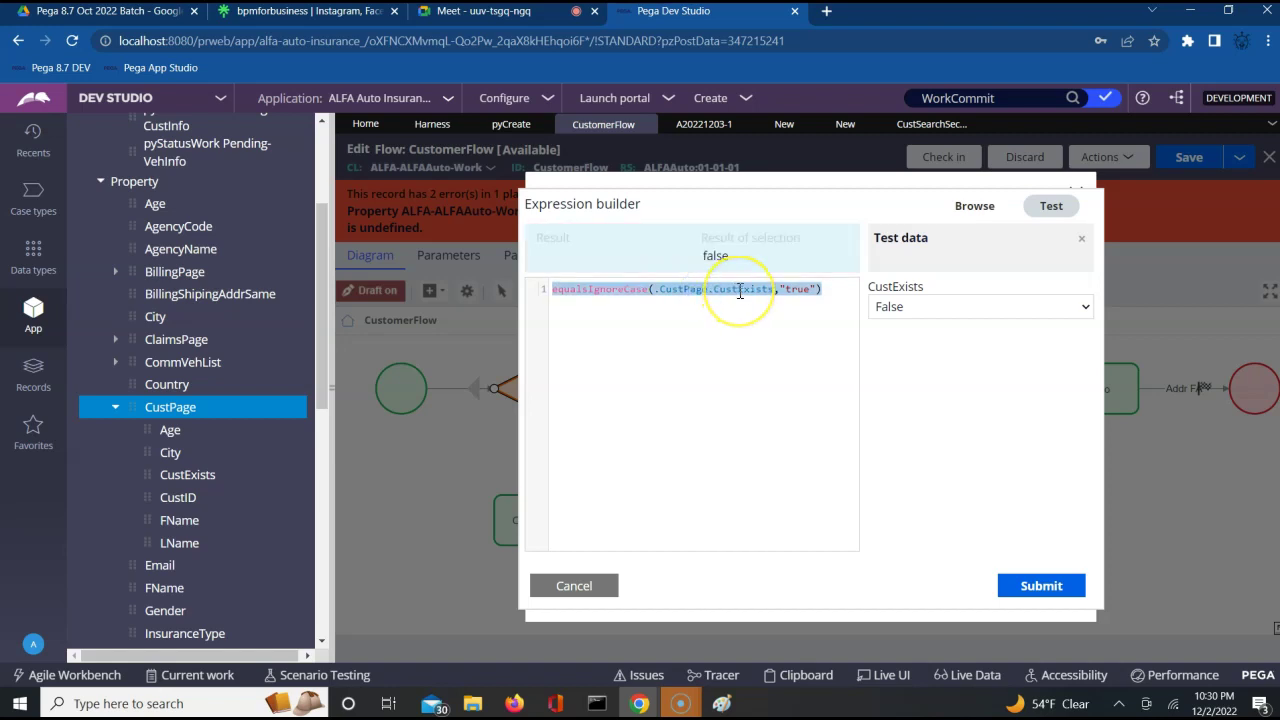
pyautogui.click(797, 287)
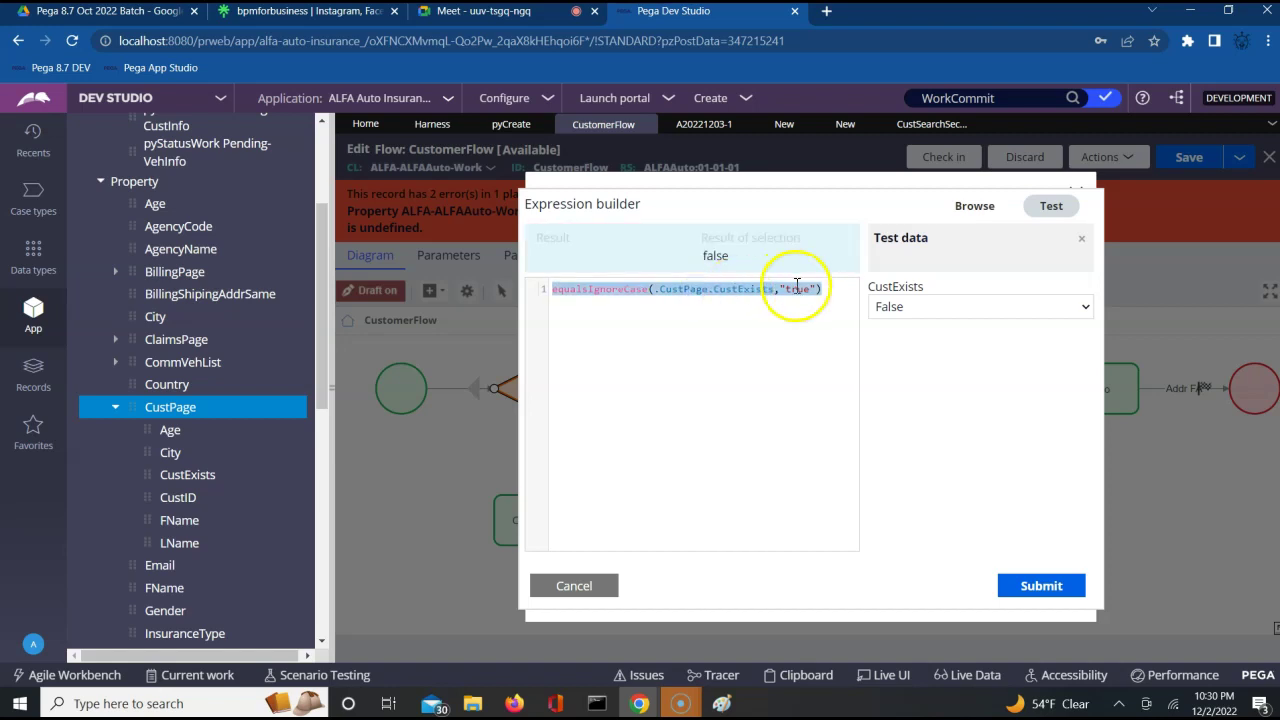
pyautogui.click(808, 289)
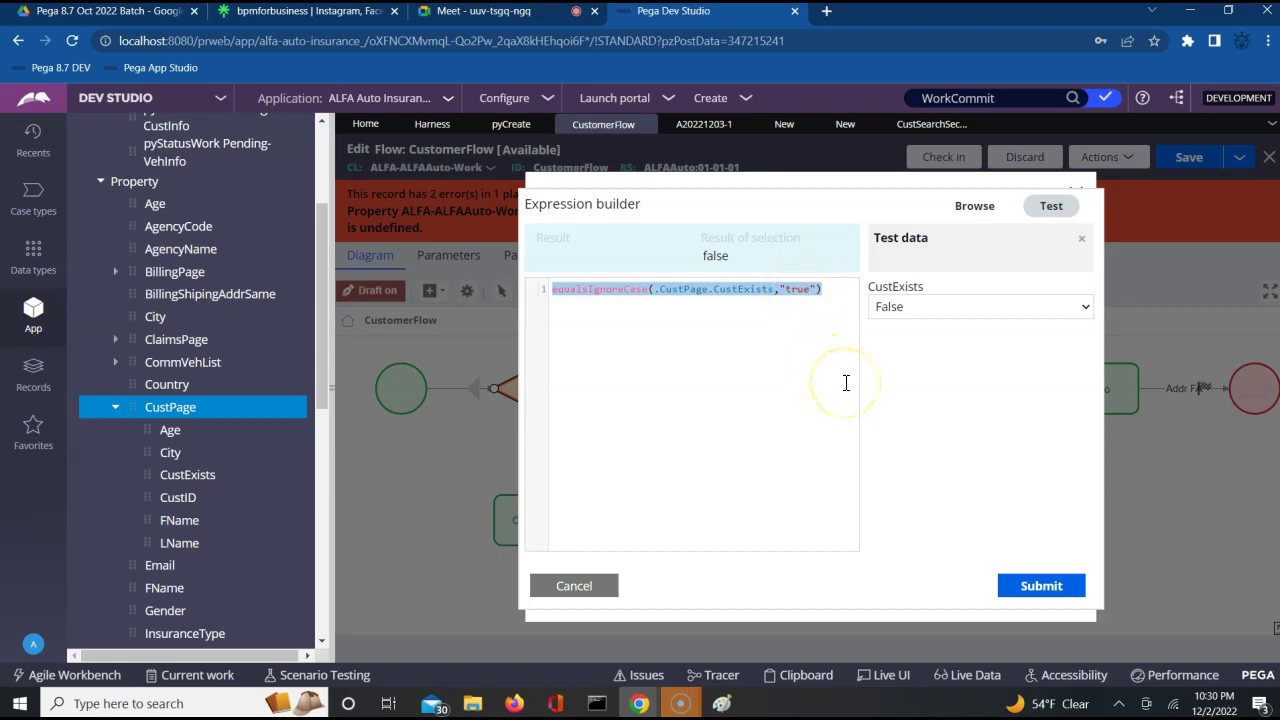
pyautogui.click(1024, 590)
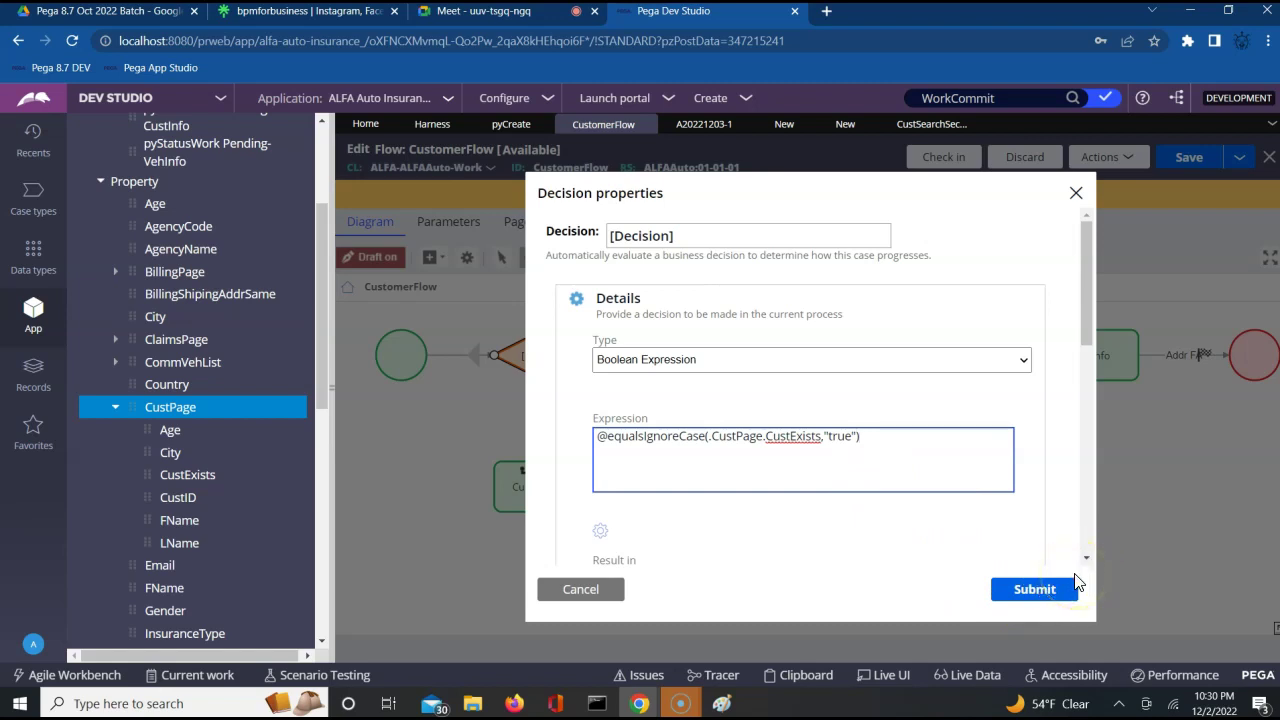
pyautogui.click(1044, 592)
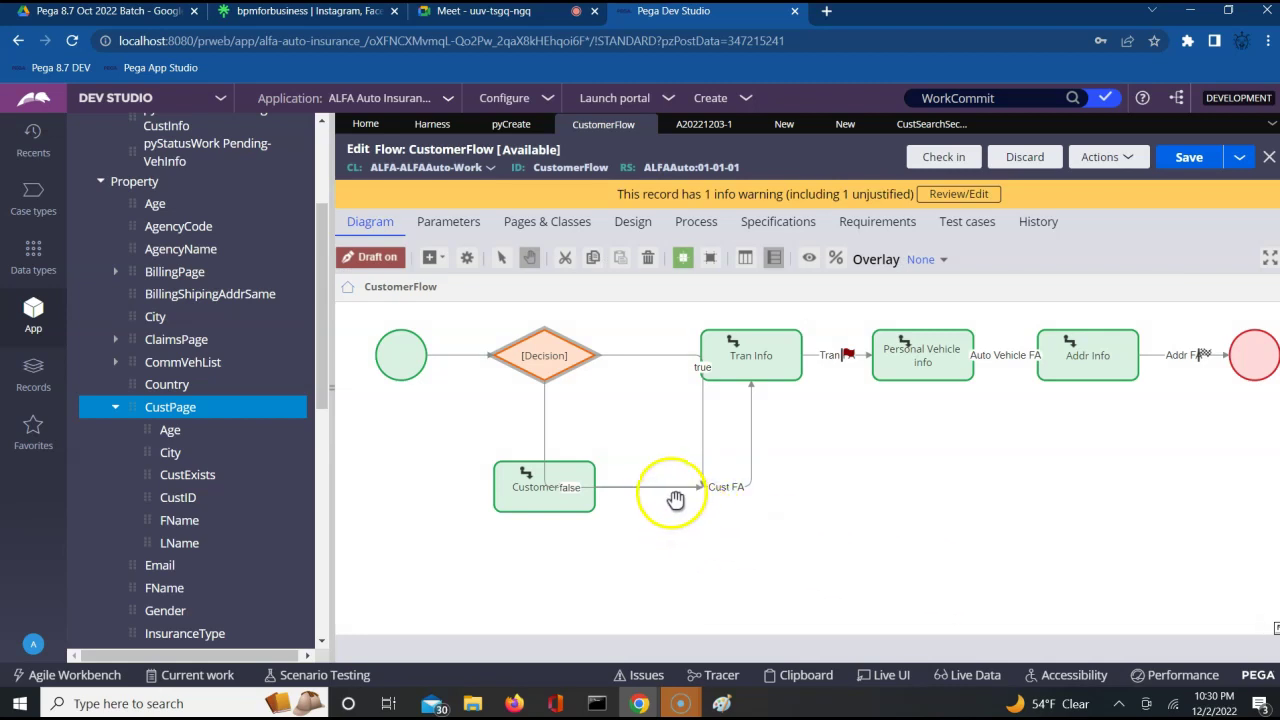
# Reconnect the decision's false connector so it ends directly on the CustomerInfo shape
pyautogui.click(737, 365)
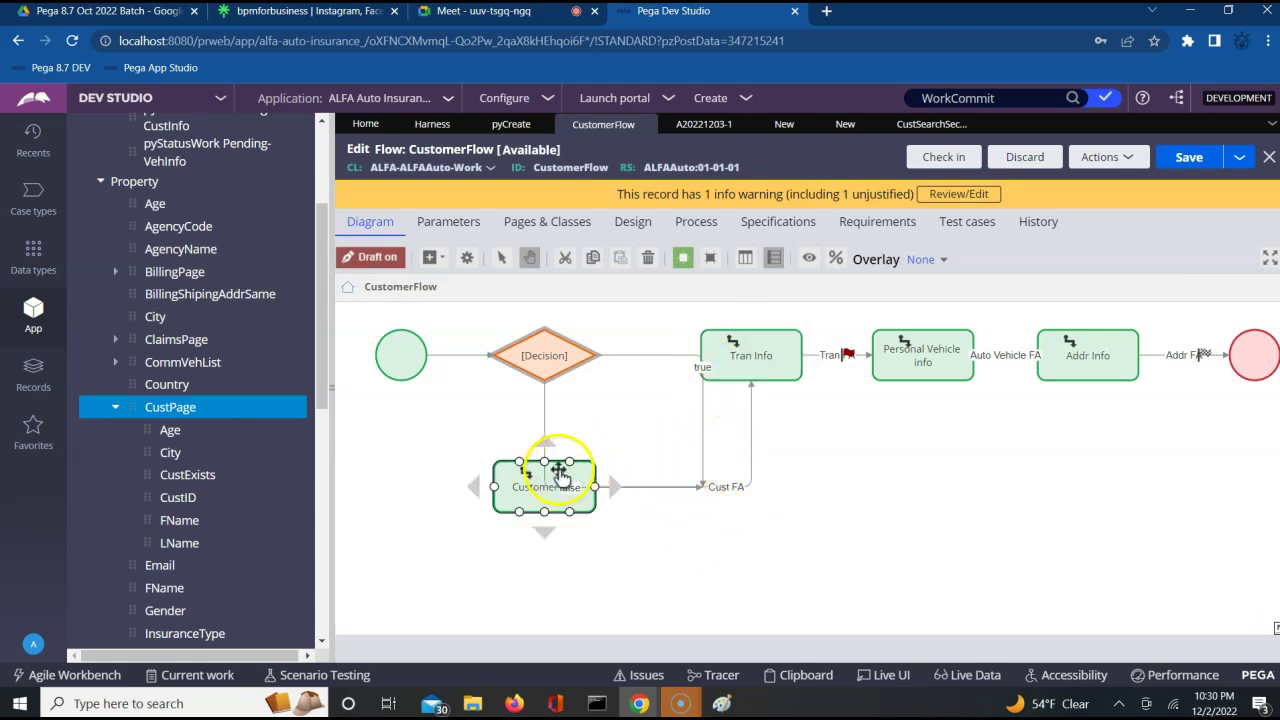
pyautogui.click(543, 403)
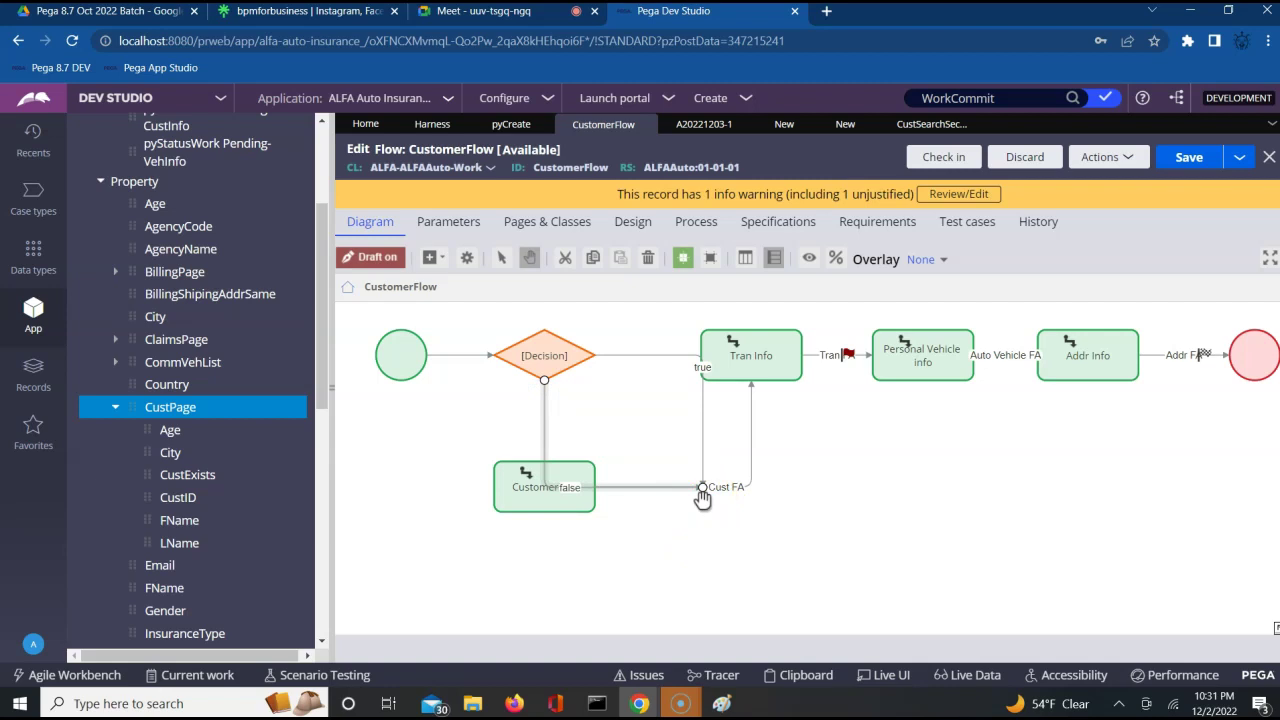
pyautogui.moveTo(702, 499); pyautogui.dragTo(620, 507)
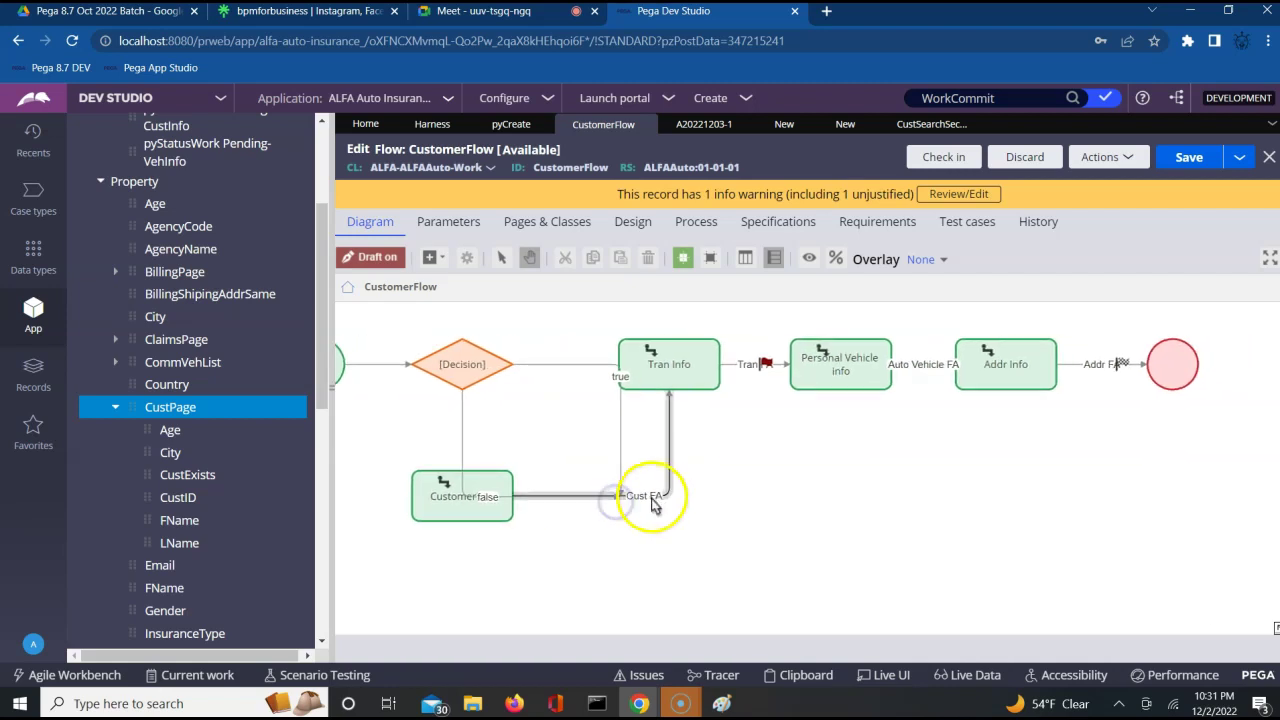
pyautogui.click(461, 436)
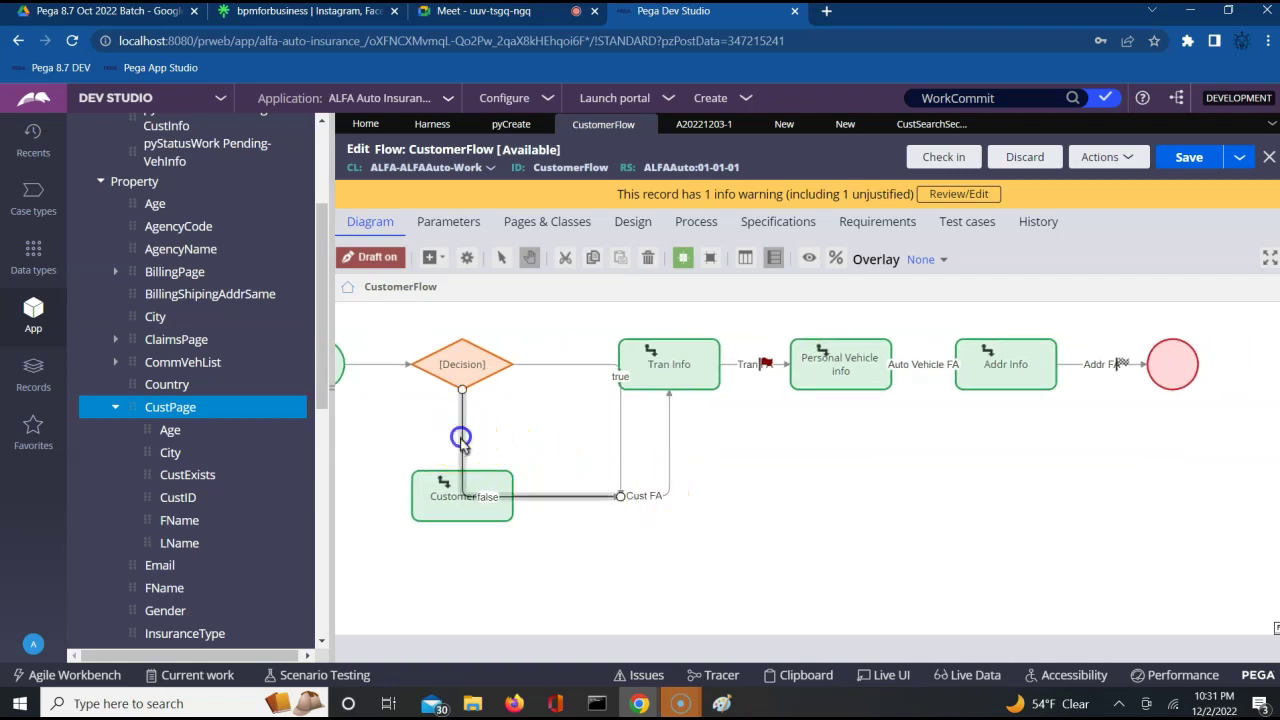
pyautogui.moveTo(622, 507); pyautogui.dragTo(534, 491)
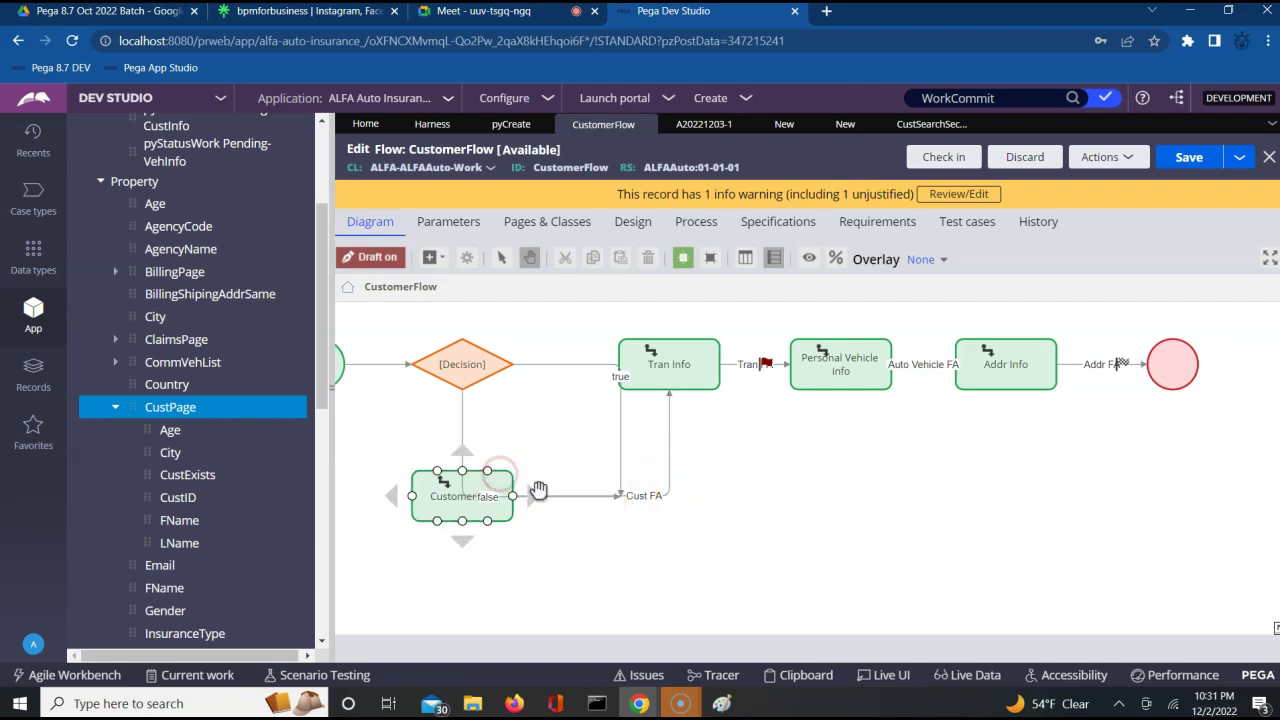
pyautogui.click(474, 431)
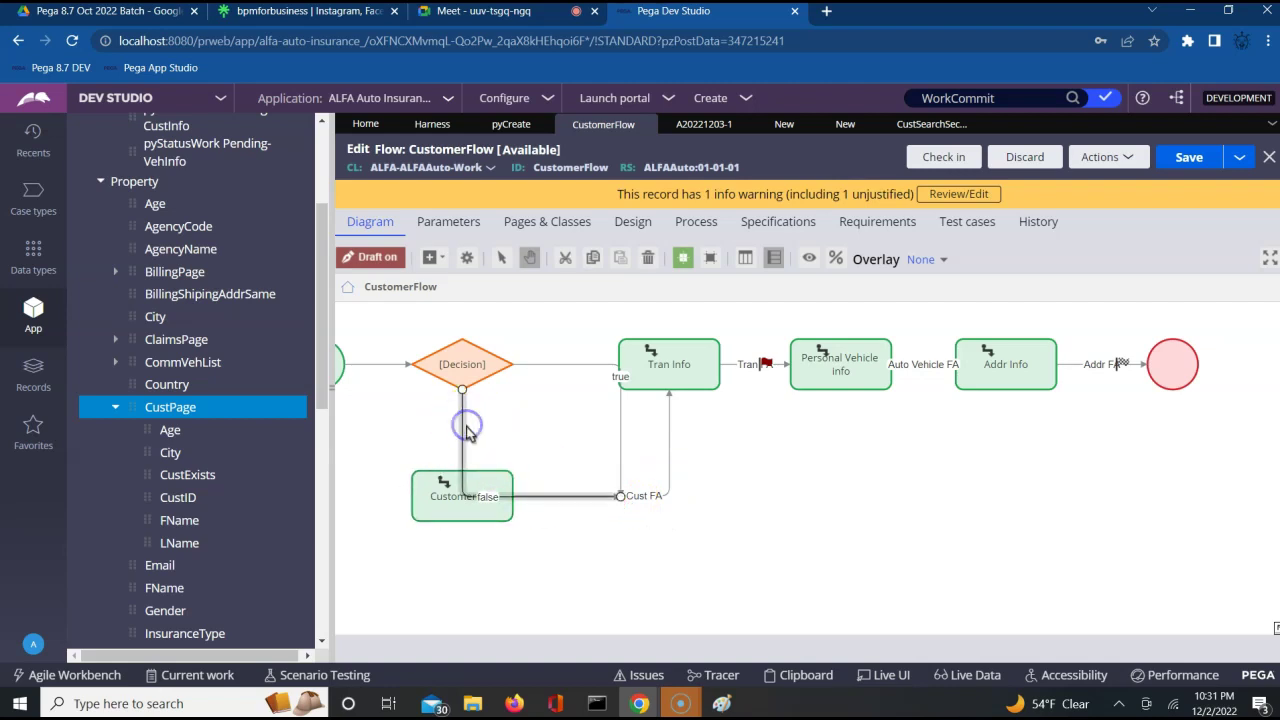
pyautogui.moveTo(621, 506); pyautogui.dragTo(474, 488)
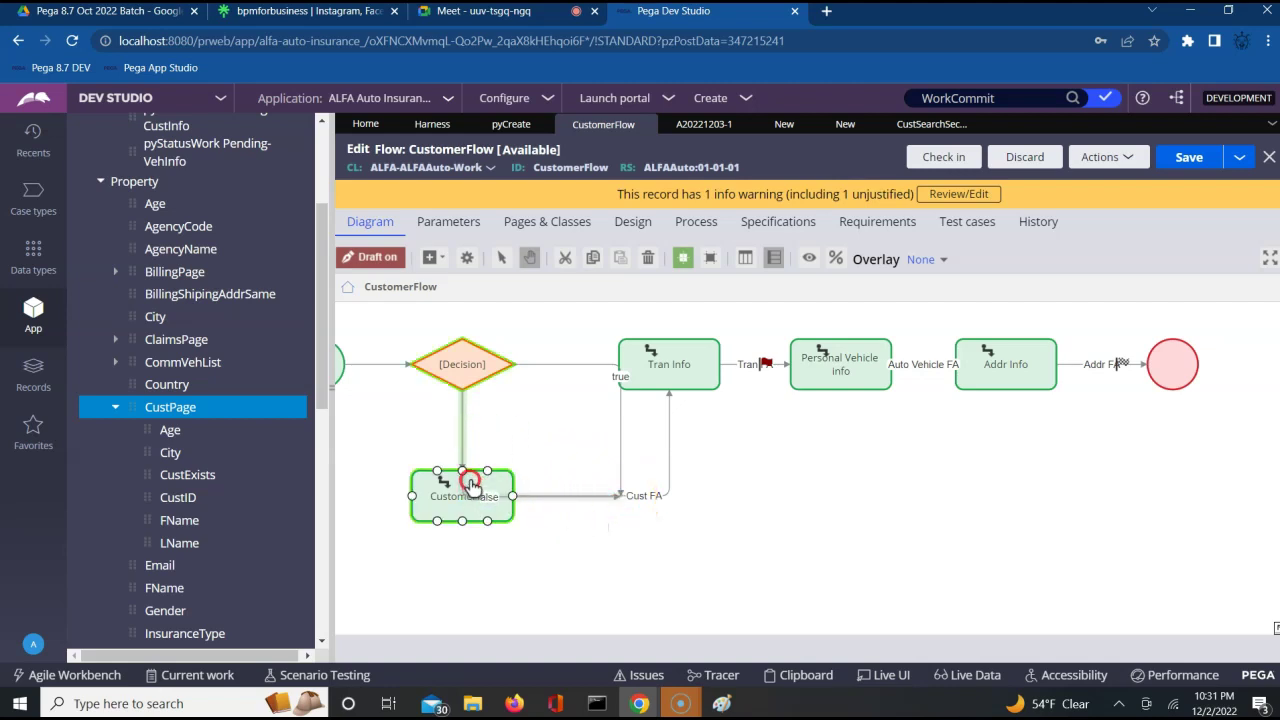
pyautogui.rightClick(469, 481)
pyautogui.click(589, 530)
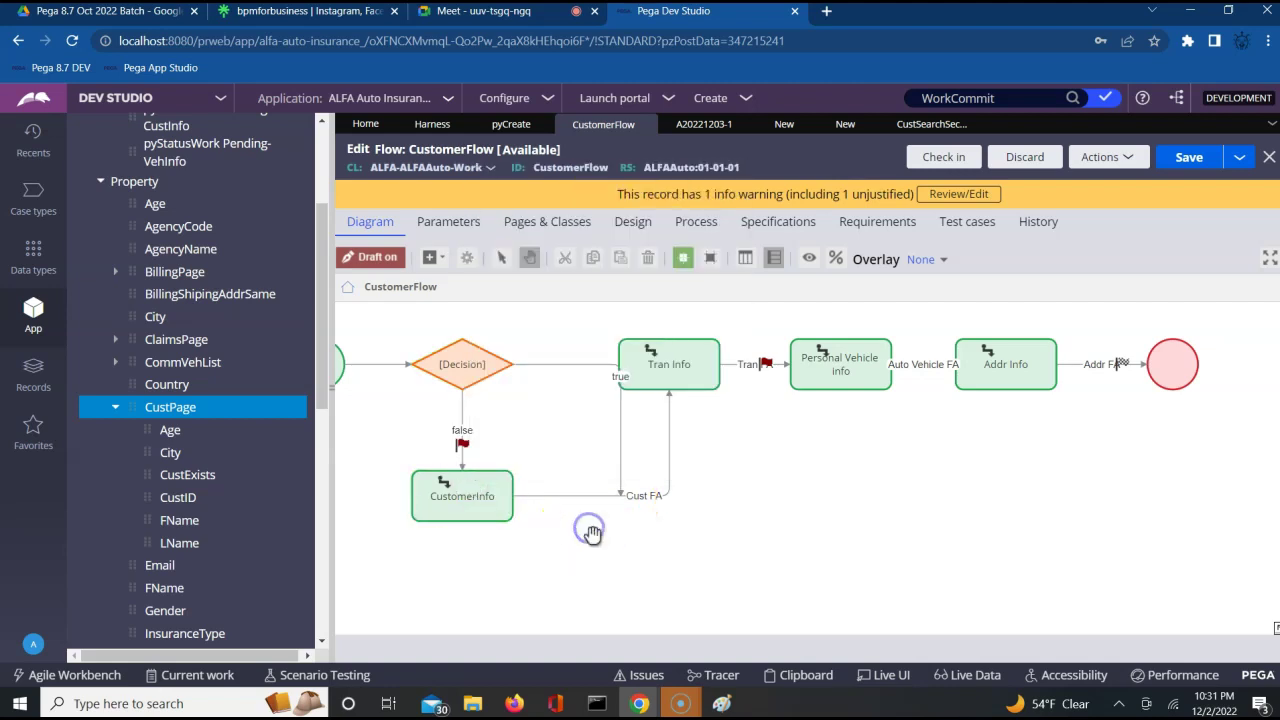
# Reconnect the decision's true connector so it runs straight to the Tran Info shape
pyautogui.click(621, 449)
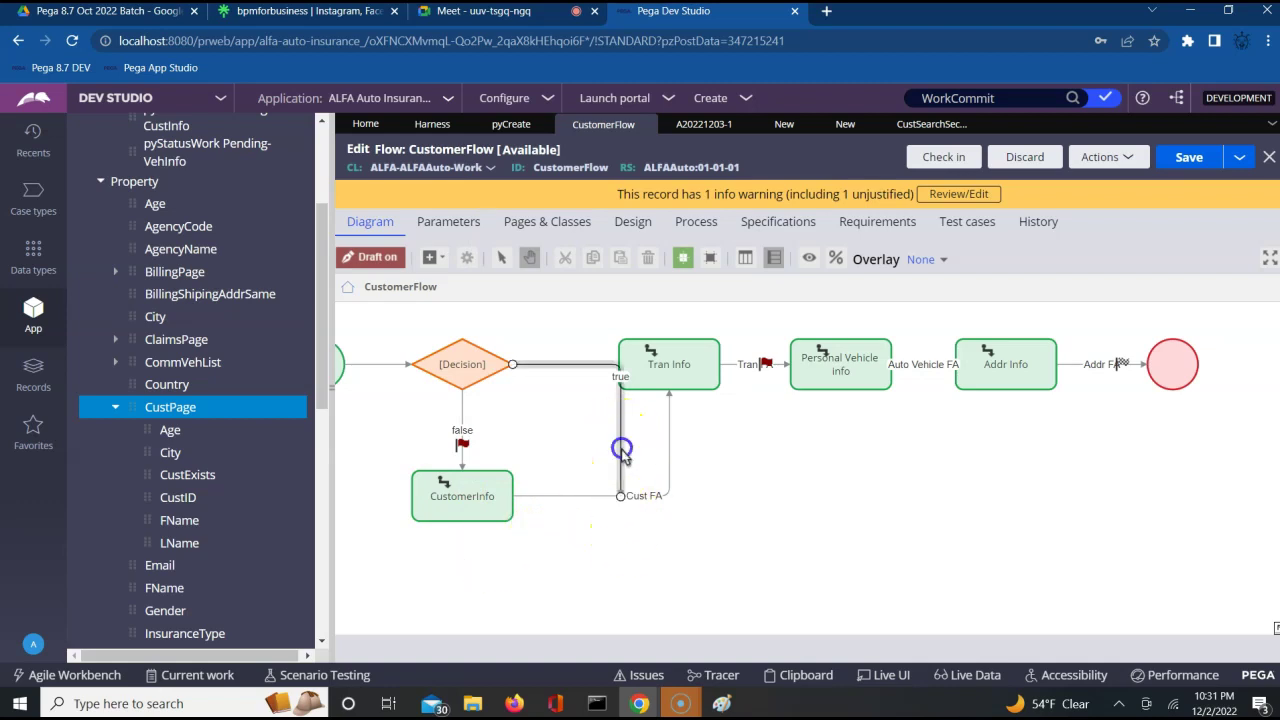
pyautogui.moveTo(621, 496); pyautogui.dragTo(621, 366)
pyautogui.rightClick(570, 357)
pyautogui.click(590, 407)
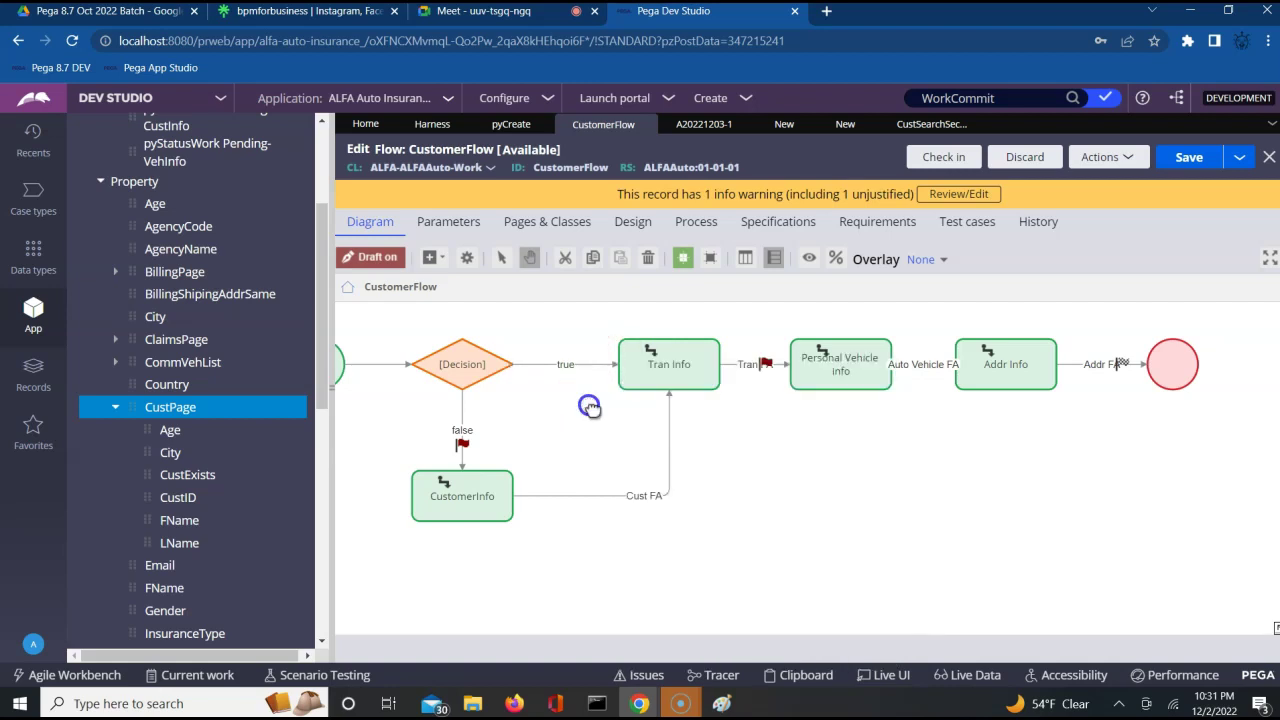
pyautogui.click(670, 374)
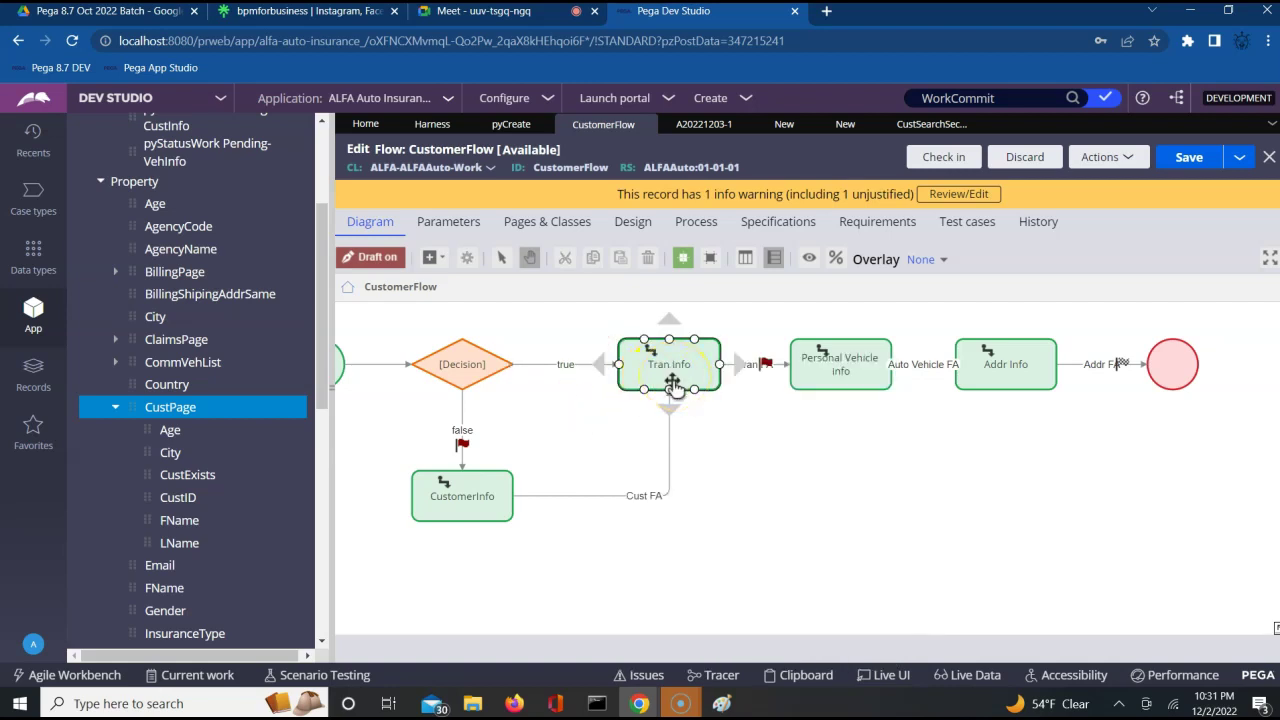
pyautogui.click(471, 527)
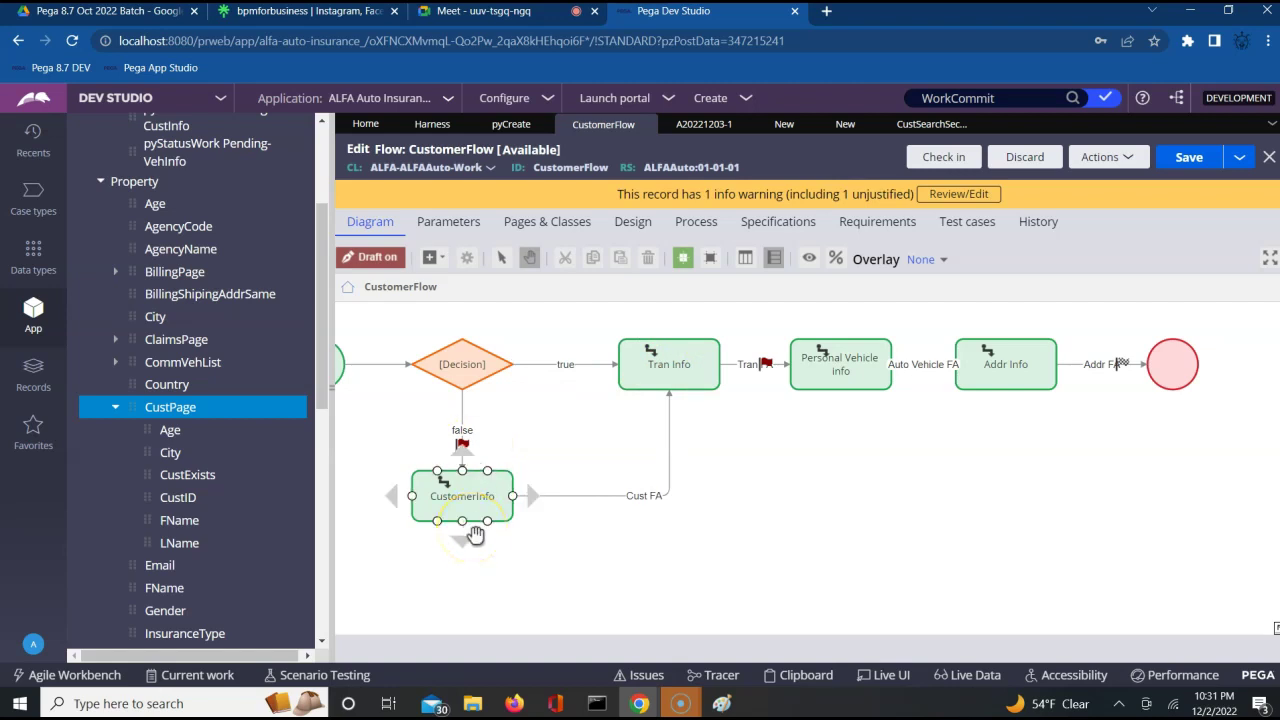
# Check and submit the properties of the decision's true and false connectors, and save the CustomerFlow rule
pyautogui.click(557, 368)
pyautogui.click(557, 368)
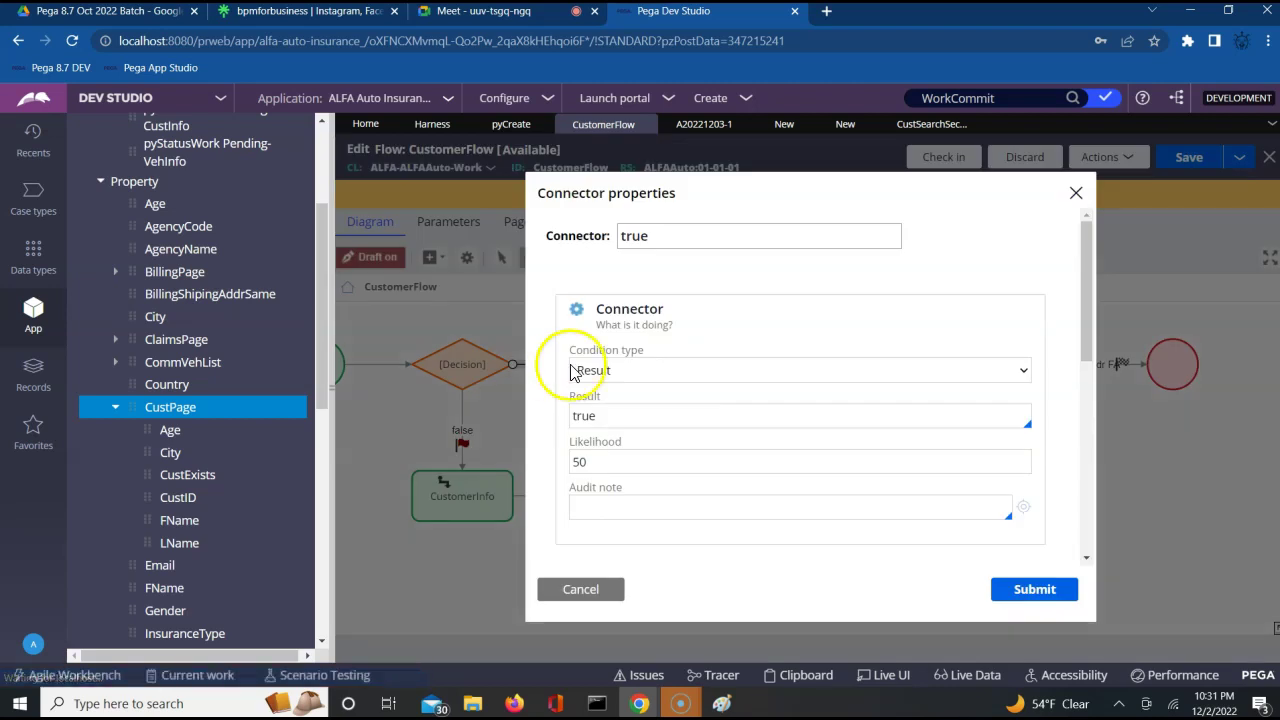
pyautogui.click(1029, 598)
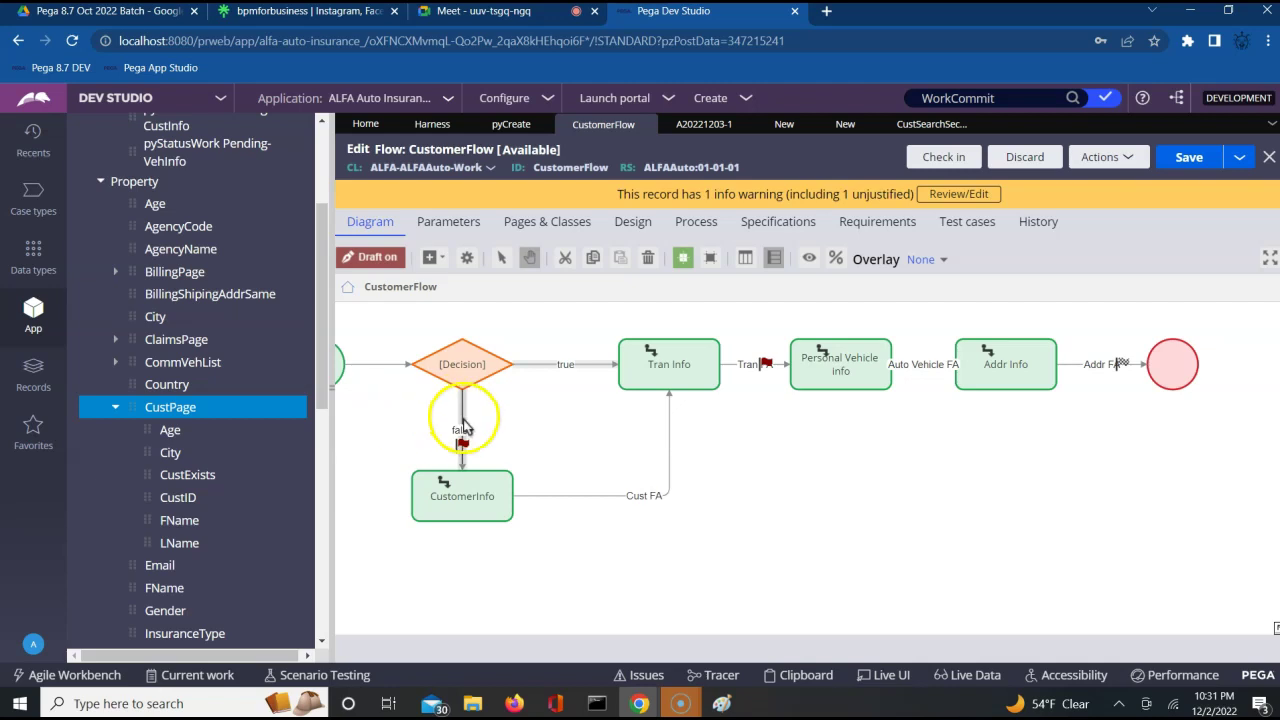
pyautogui.doubleClick(463, 427)
pyautogui.click(1045, 590)
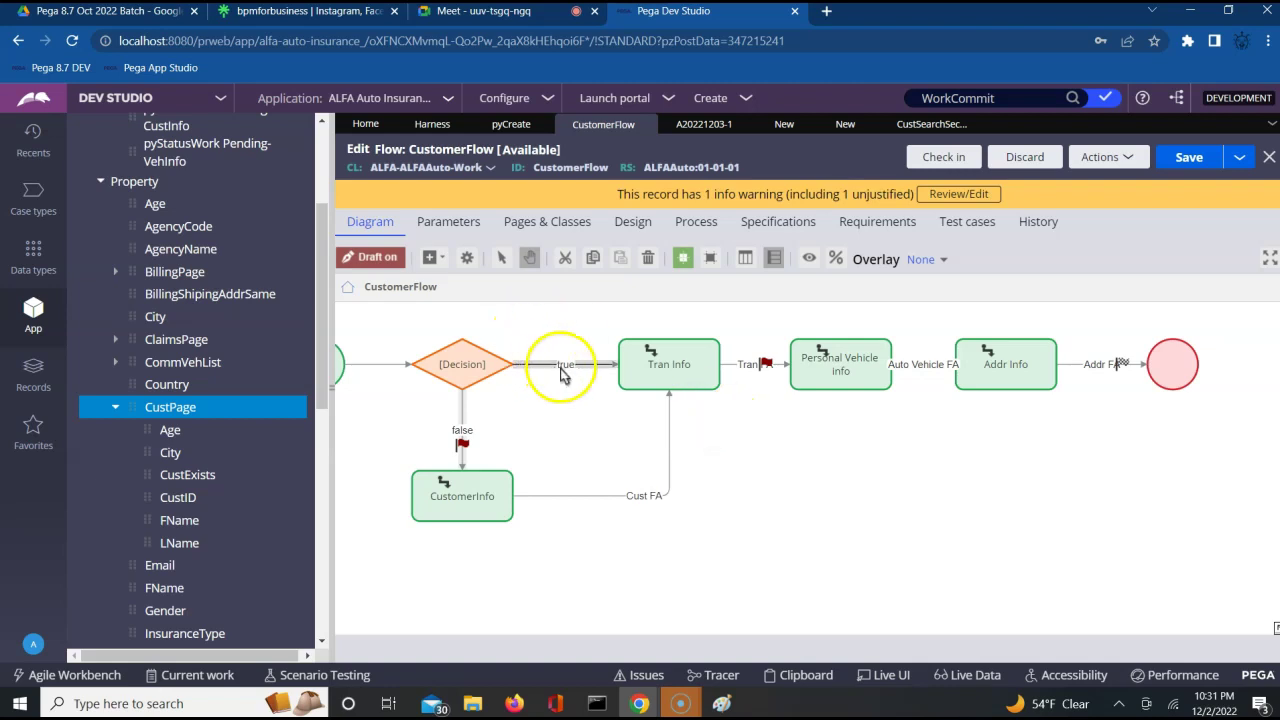
pyautogui.click(592, 430)
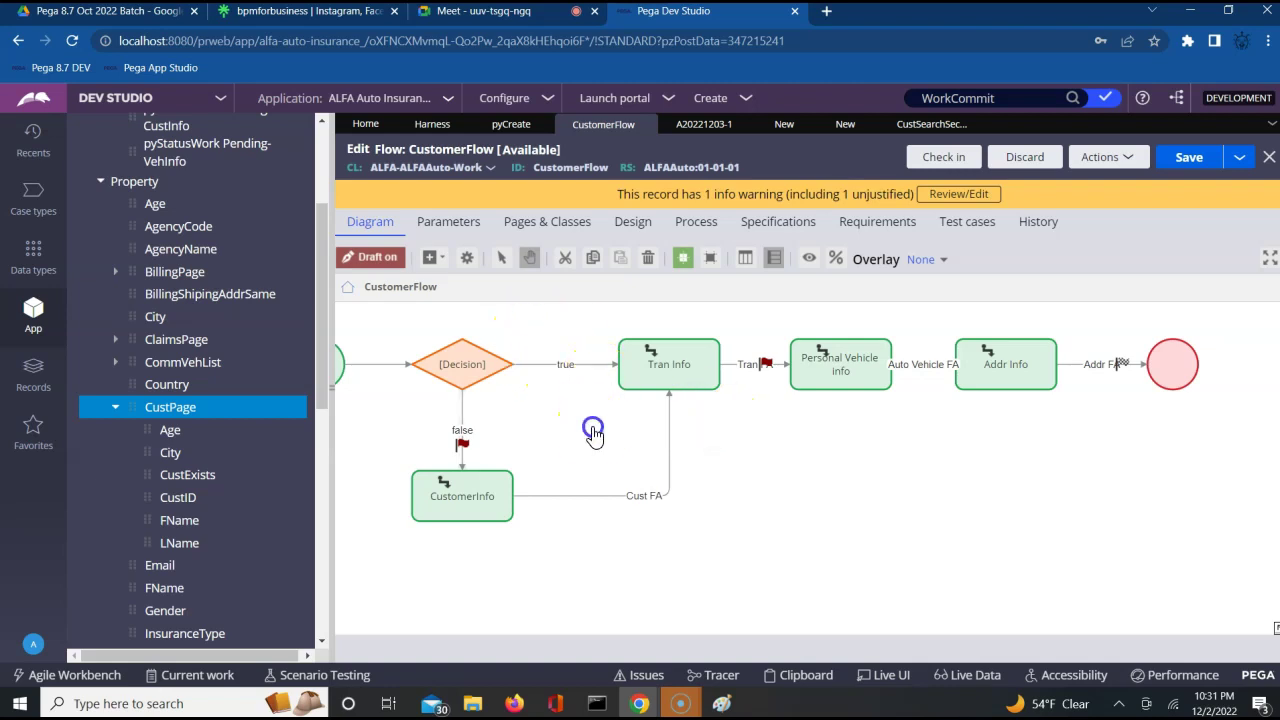
pyautogui.moveTo(597, 394)
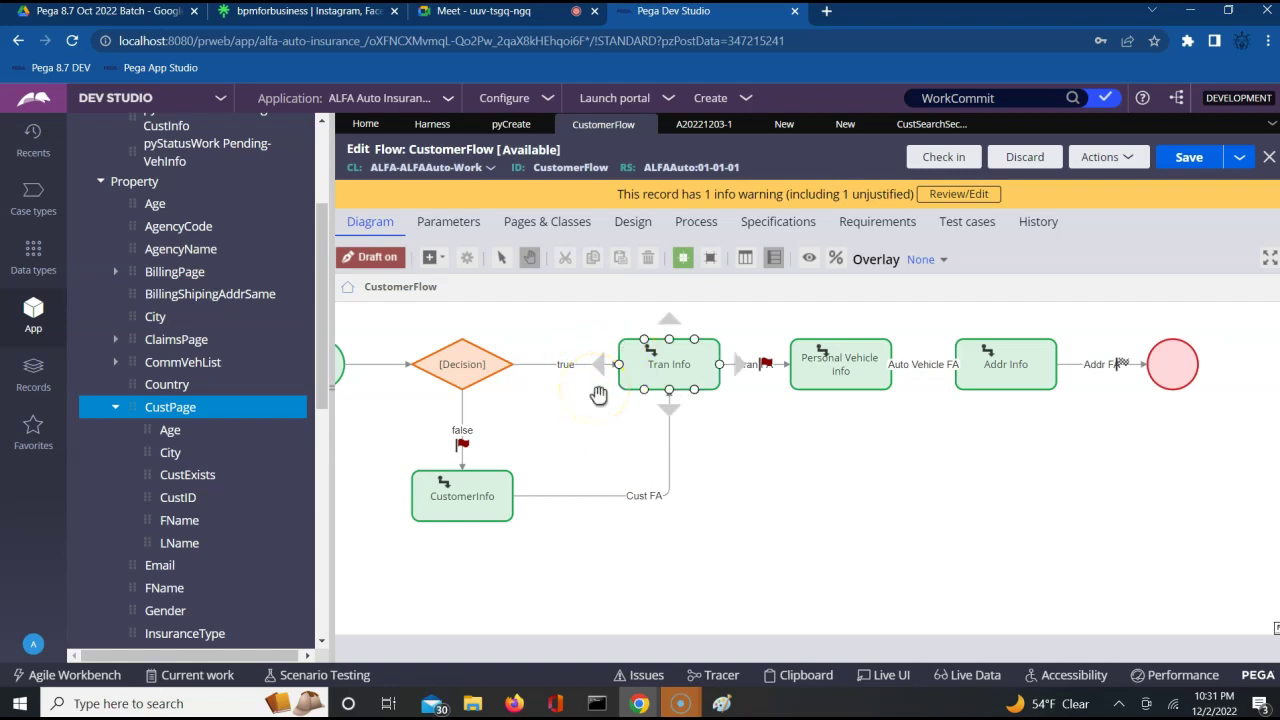
pyautogui.click(1189, 162)
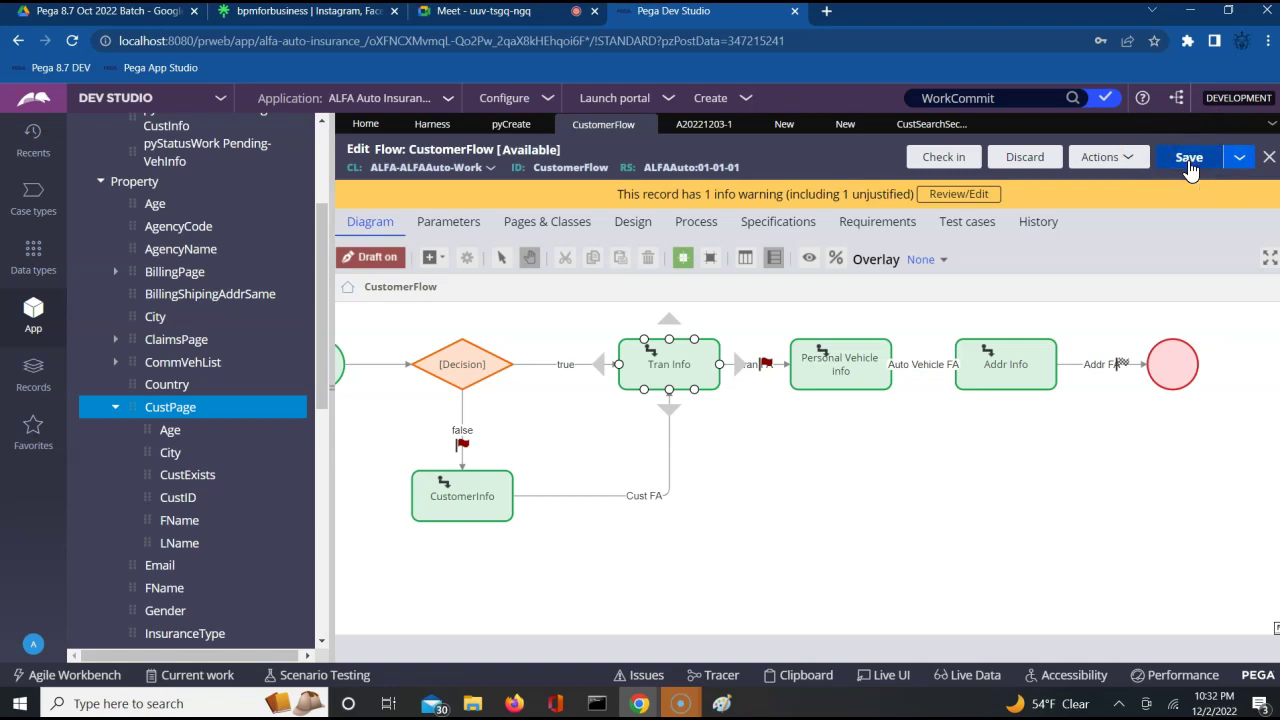
pyautogui.click(1189, 160)
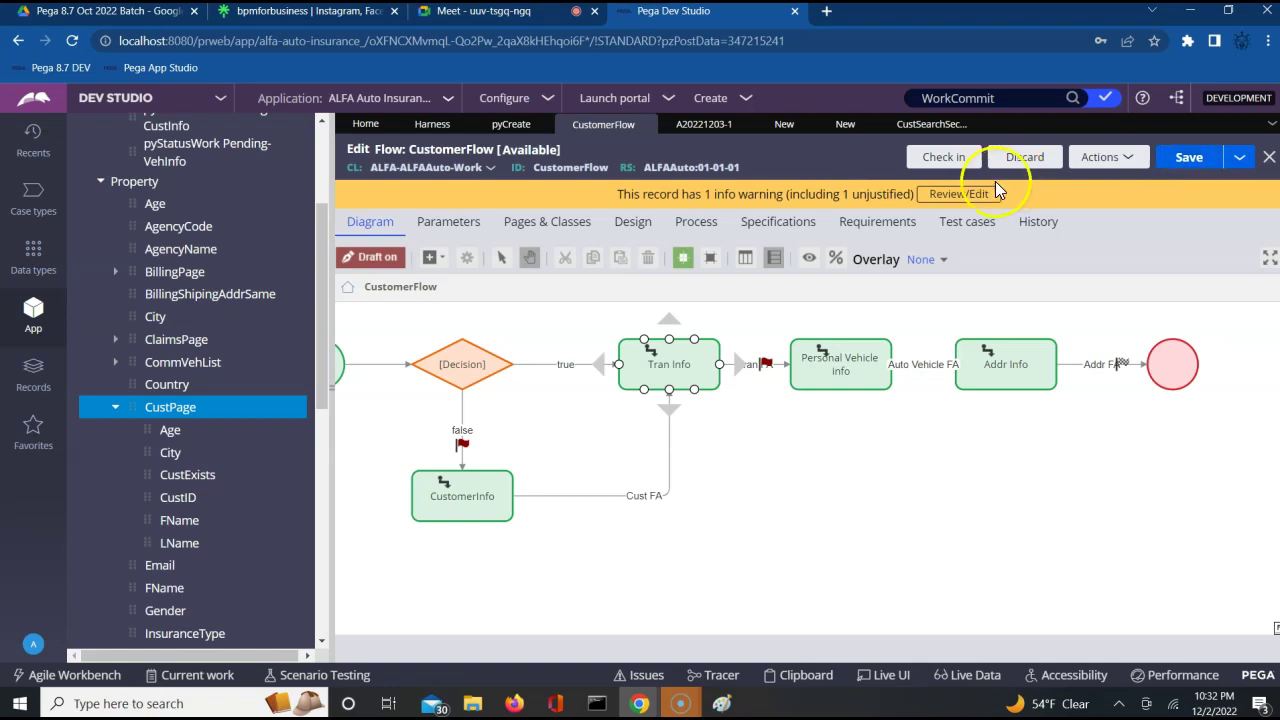
# Set the condition type of the decision's false connector to Else and submit its properties
pyautogui.click(462, 440)
pyautogui.doubleClick(464, 436)
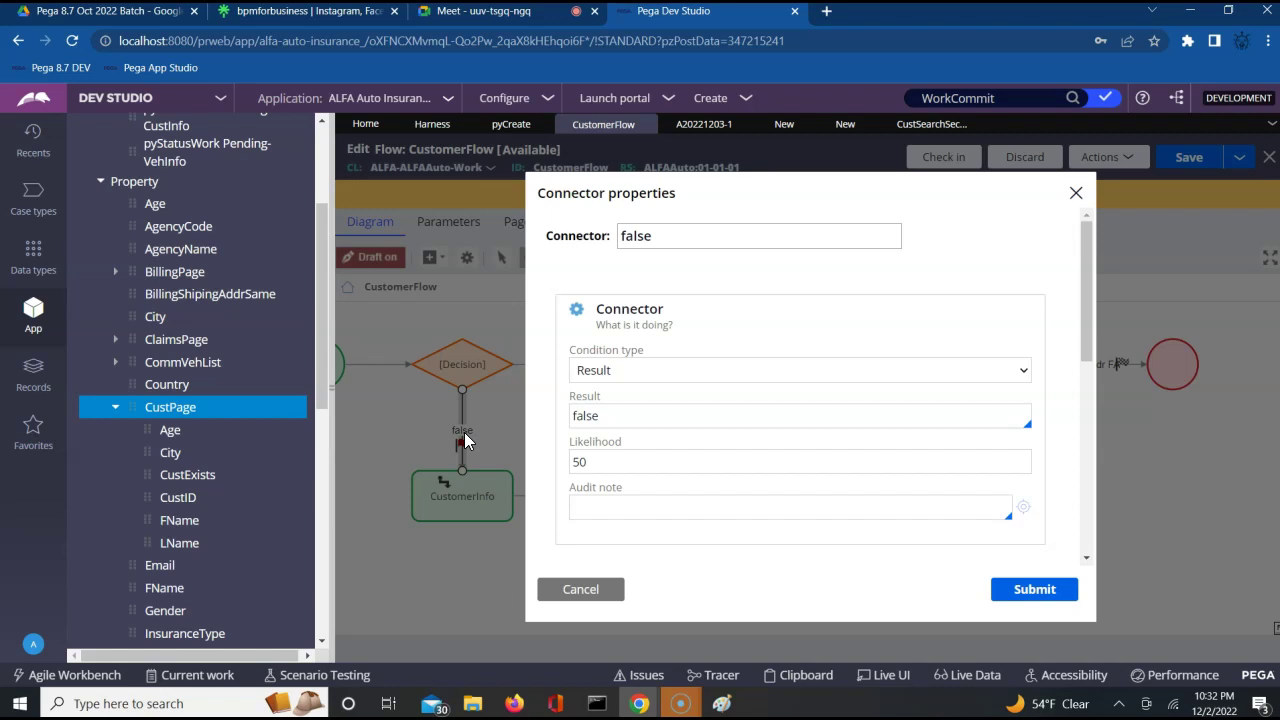
pyautogui.click(799, 370)
pyautogui.click(708, 409)
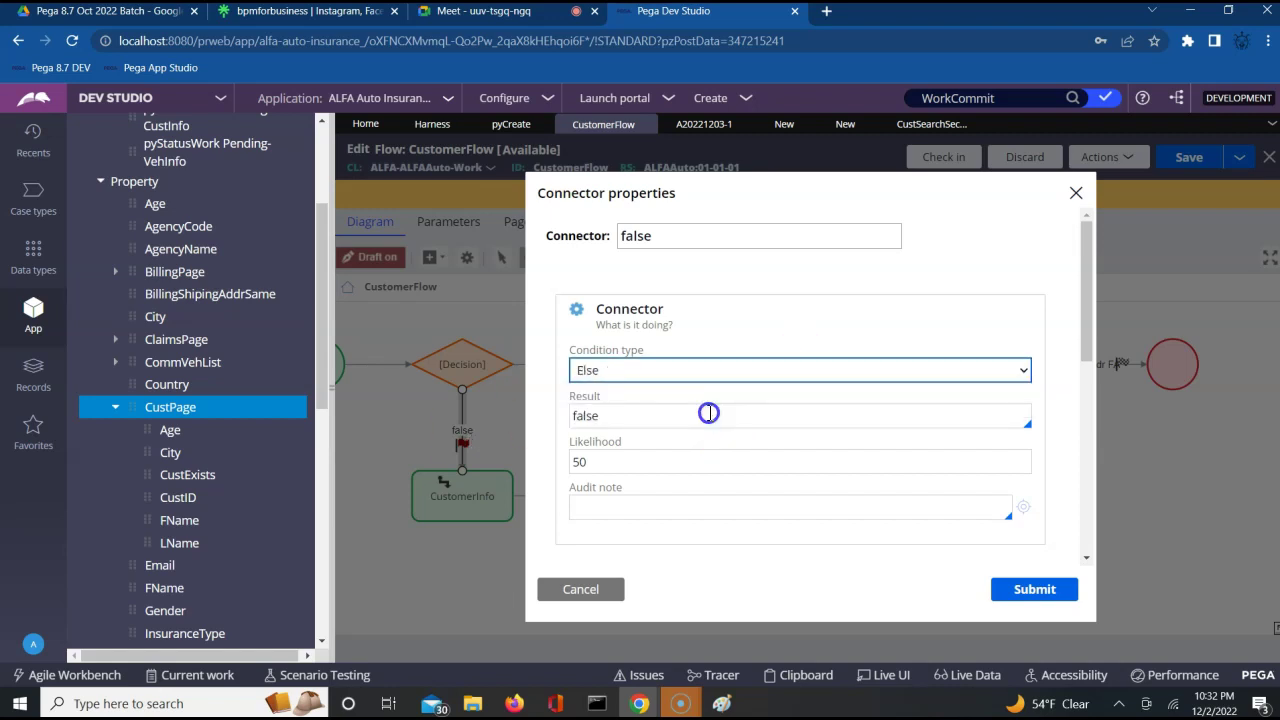
pyautogui.click(1033, 593)
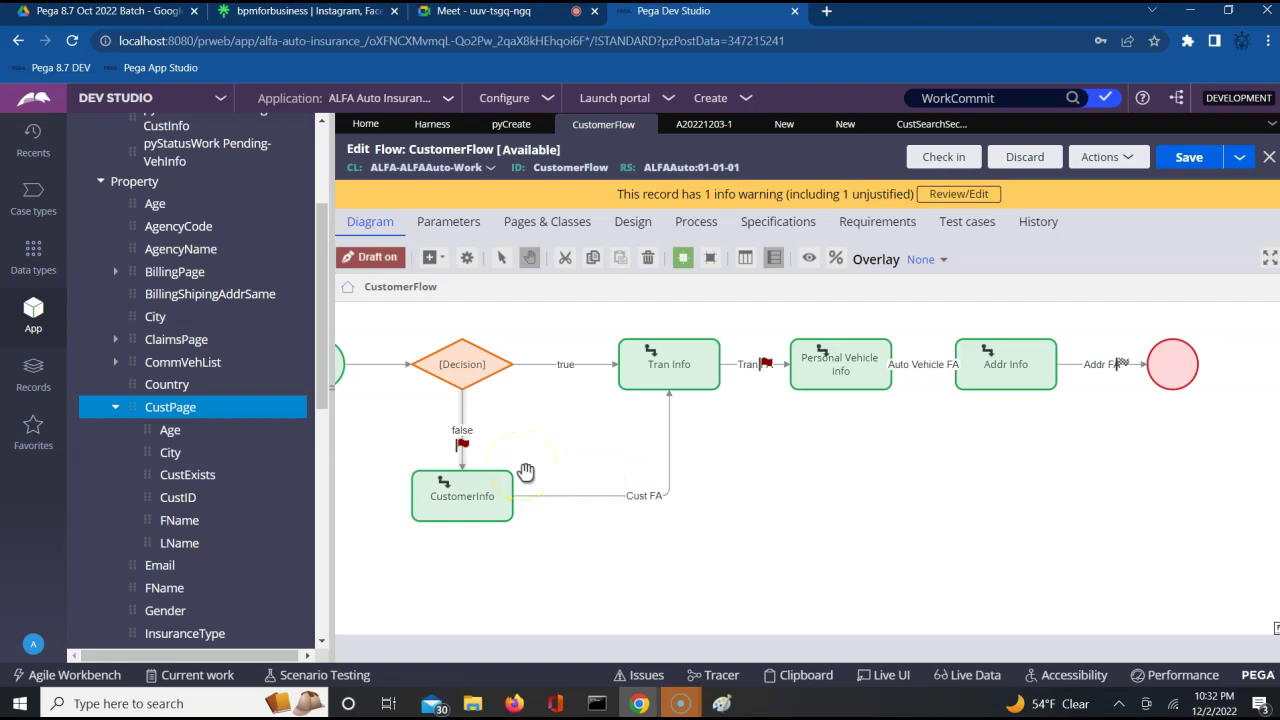
# Check that the true connector uses the Result condition, submit its properties, and save the flow
pyautogui.click(558, 366)
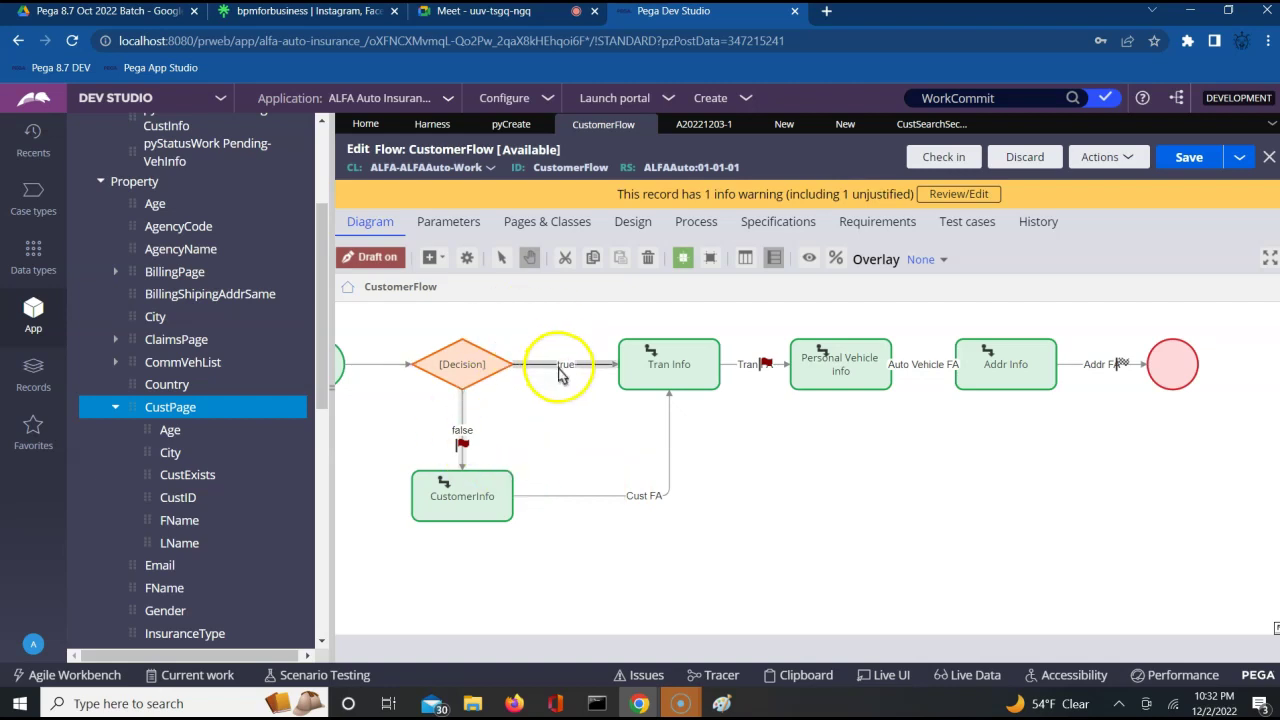
pyautogui.doubleClick(559, 368)
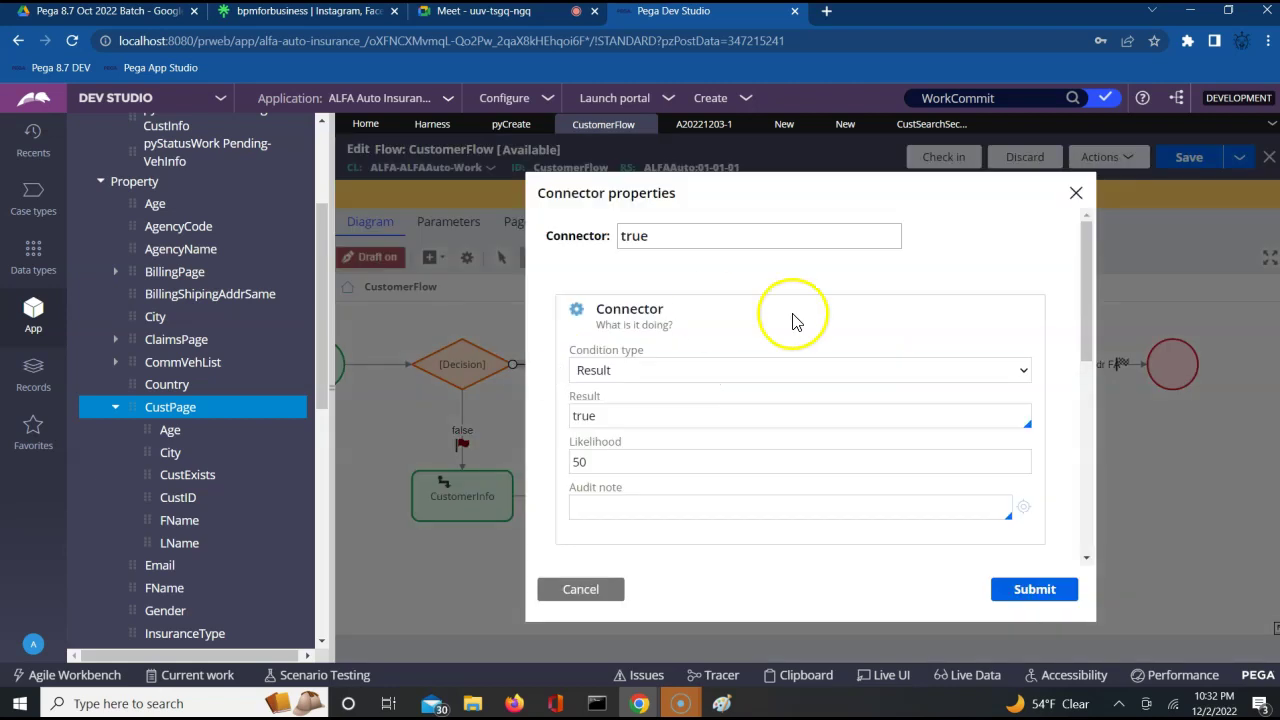
pyautogui.click(1045, 595)
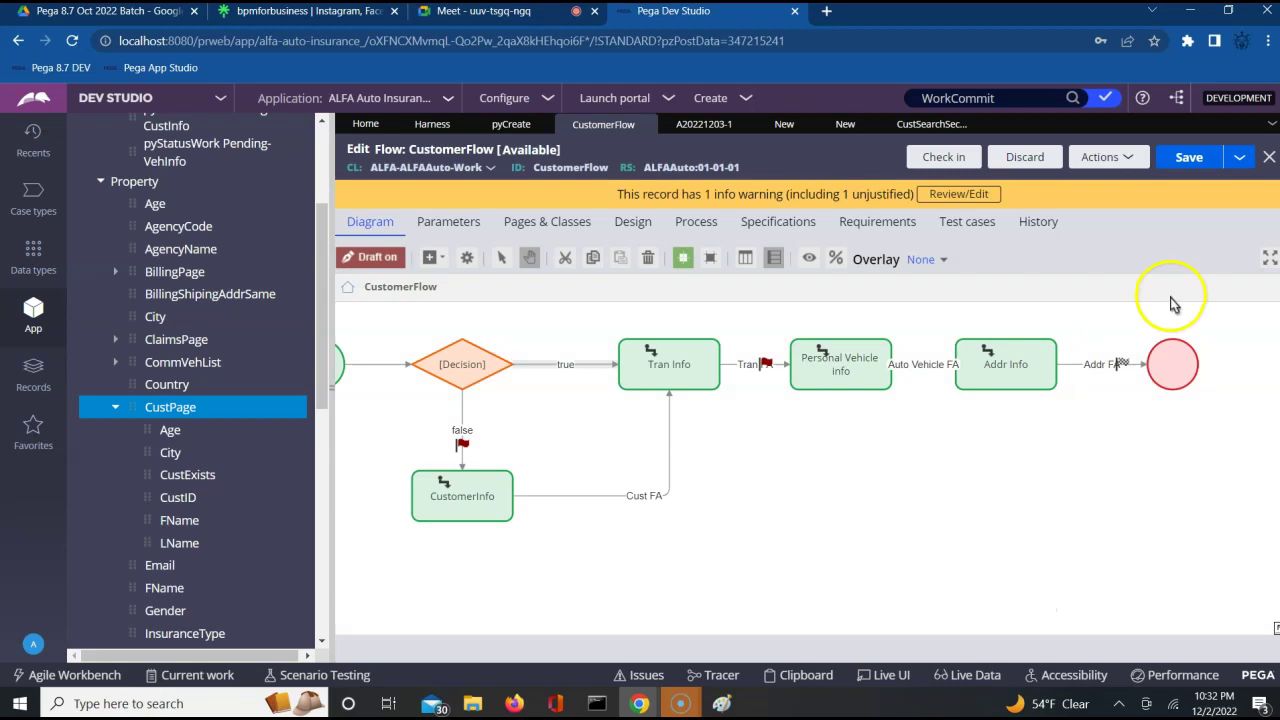
pyautogui.click(1181, 160)
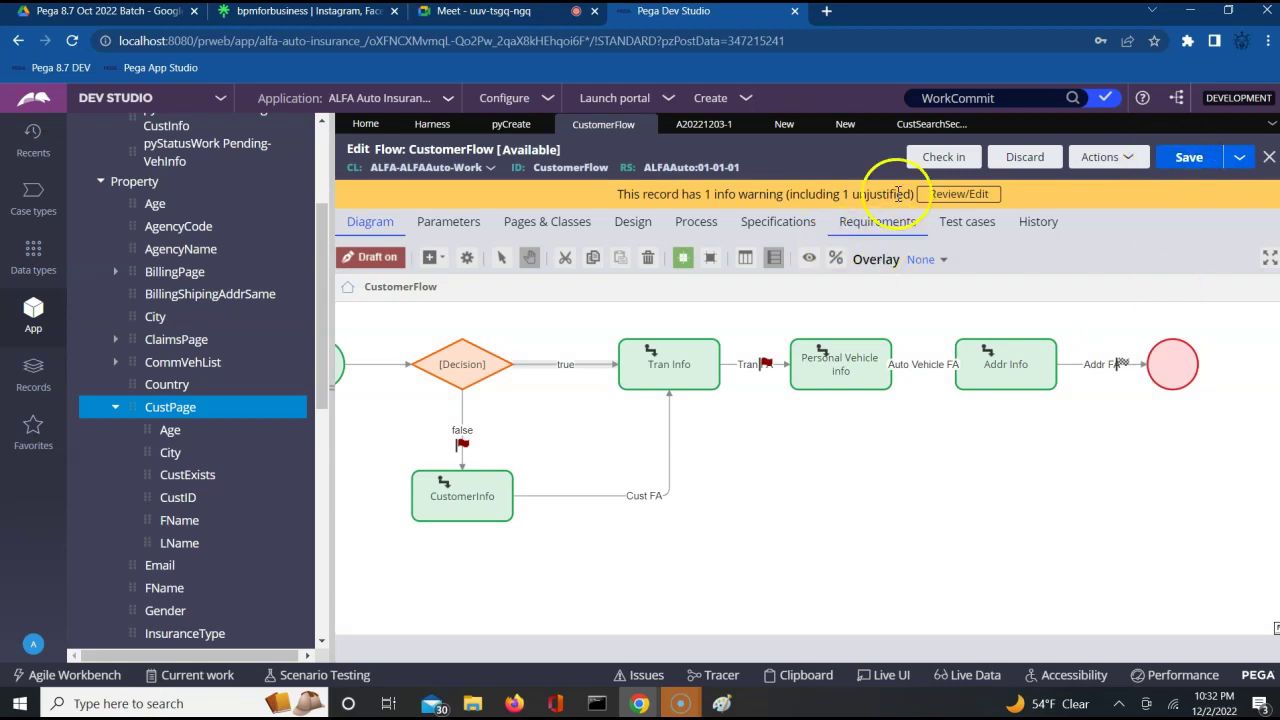
# Run CustomerFlow, inspect the CustID input of the new case form with Live UI, and open its parent New harness rule
pyautogui.click(1108, 158)
pyautogui.click(1020, 184)
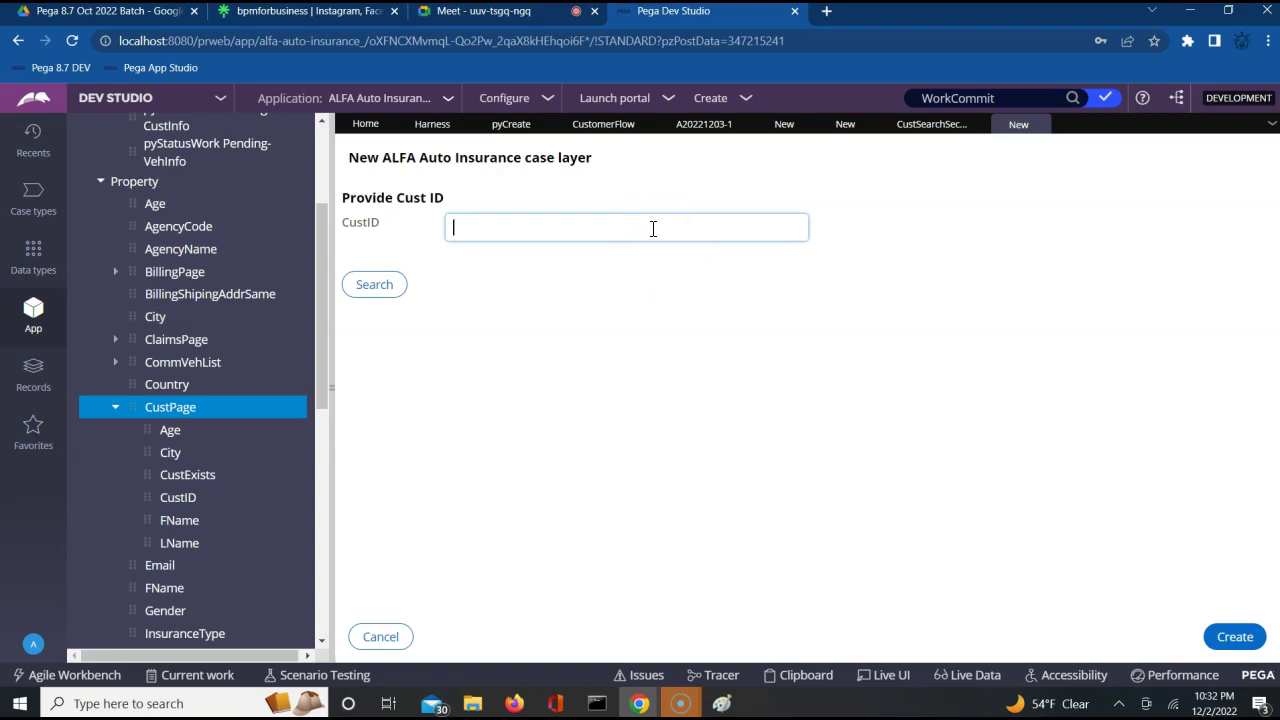
pyautogui.click(889, 676)
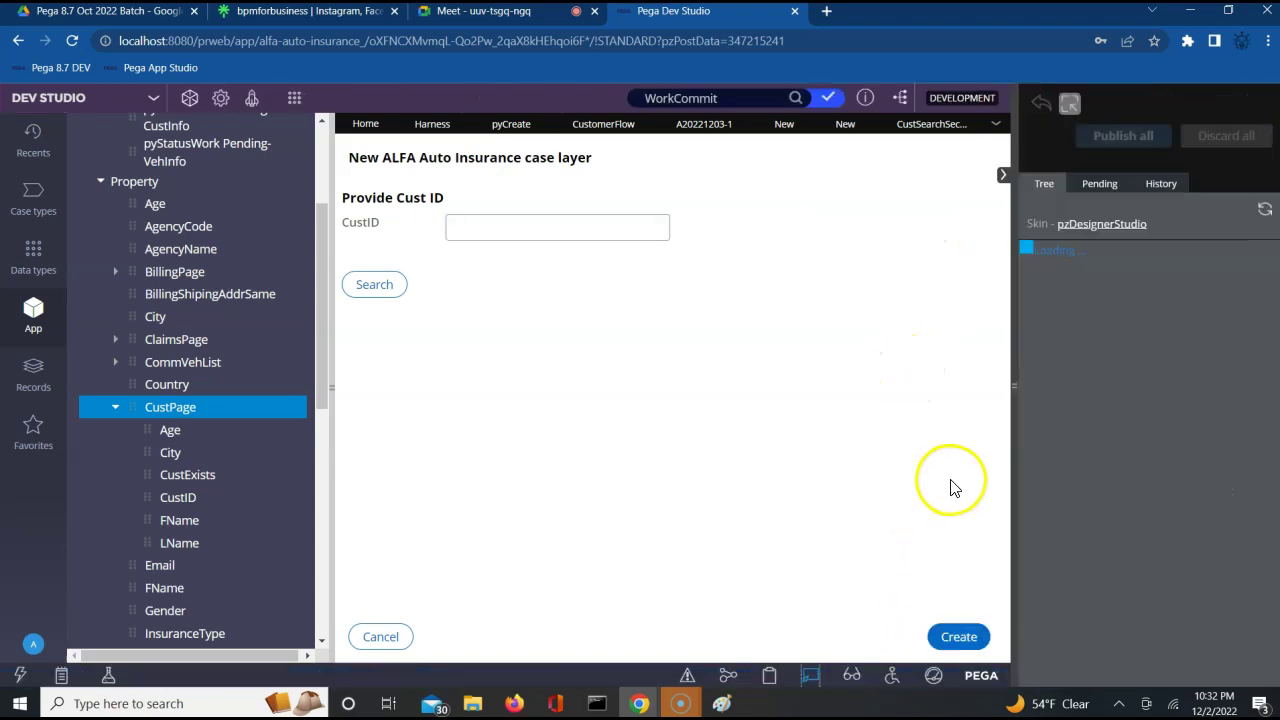
pyautogui.click(621, 233)
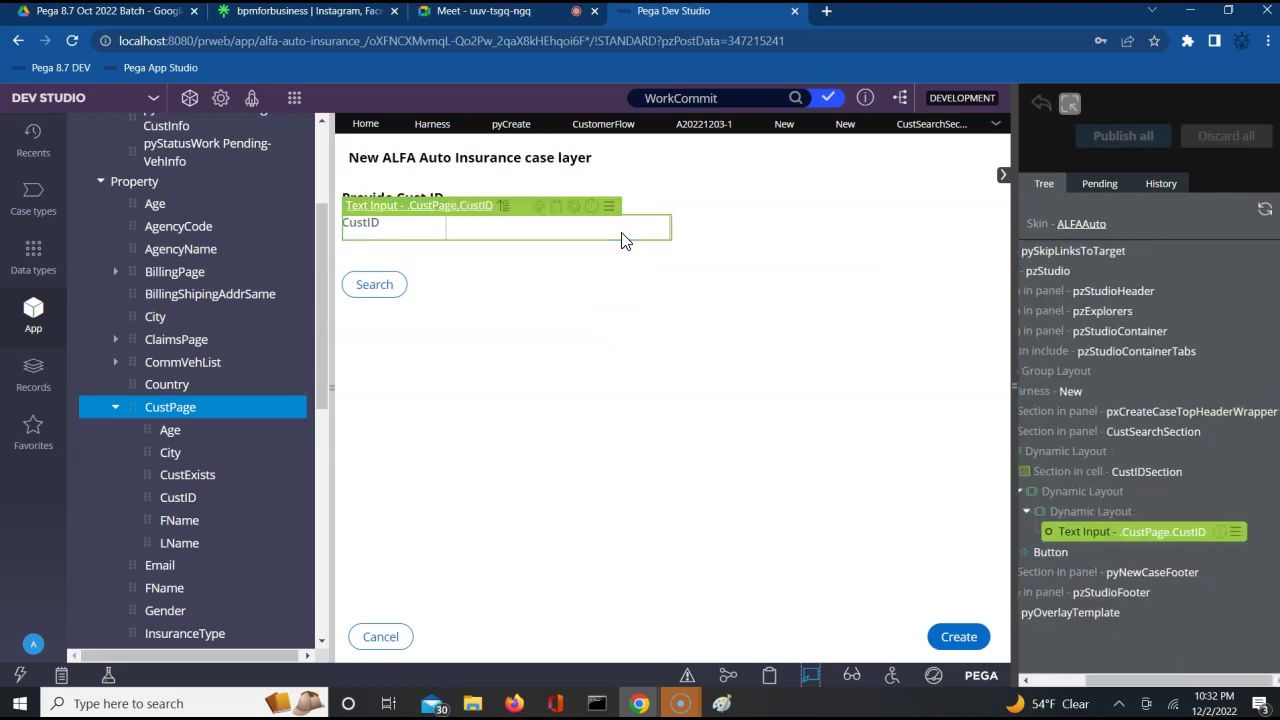
pyautogui.click(495, 205)
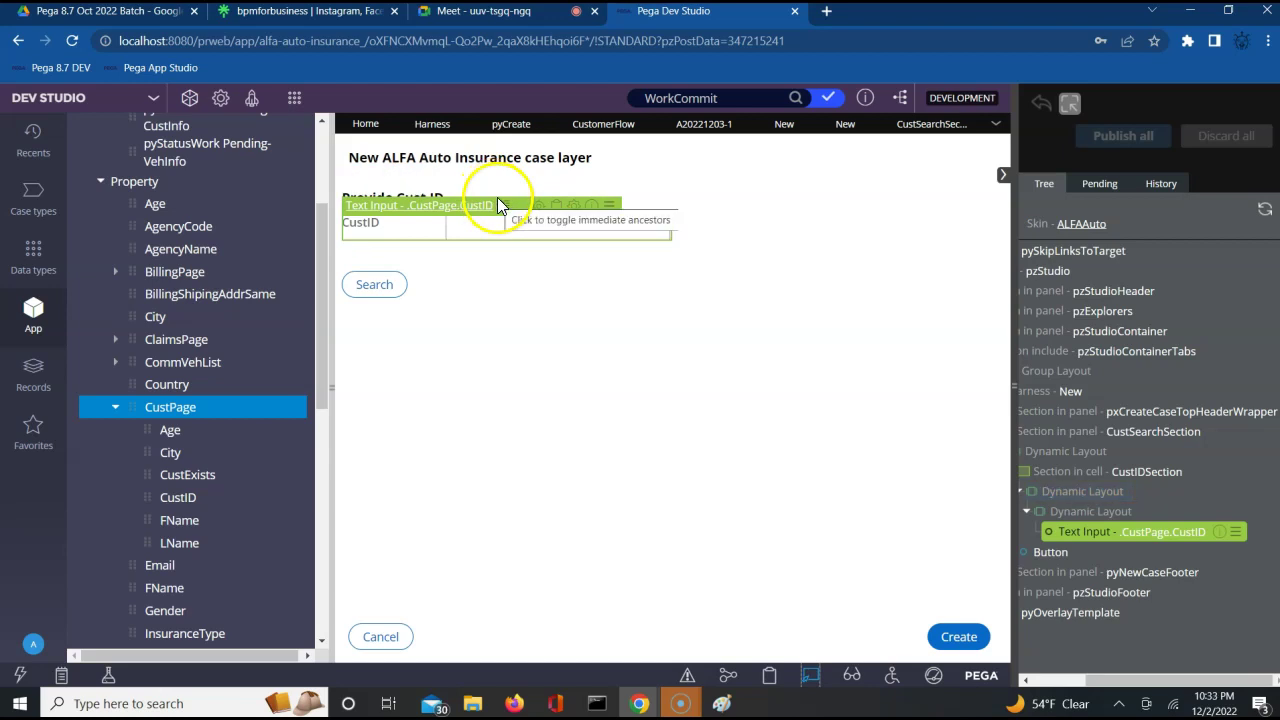
pyautogui.click(503, 207)
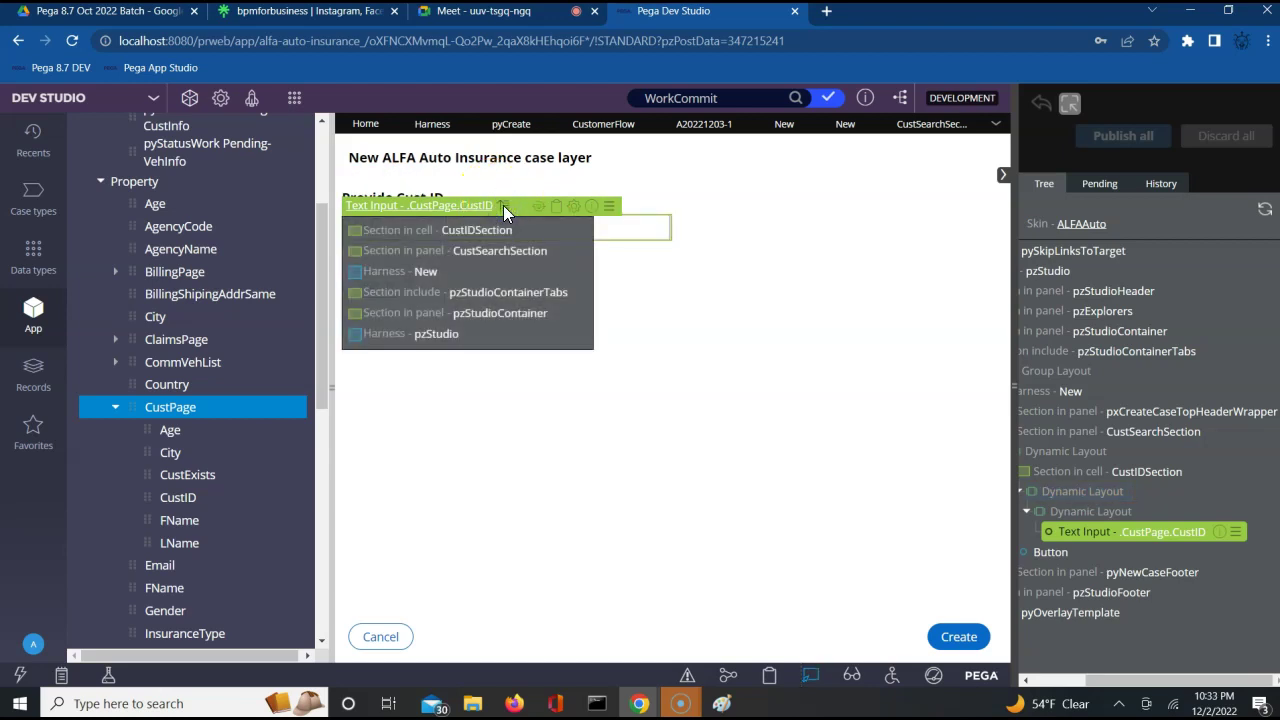
pyautogui.click(449, 275)
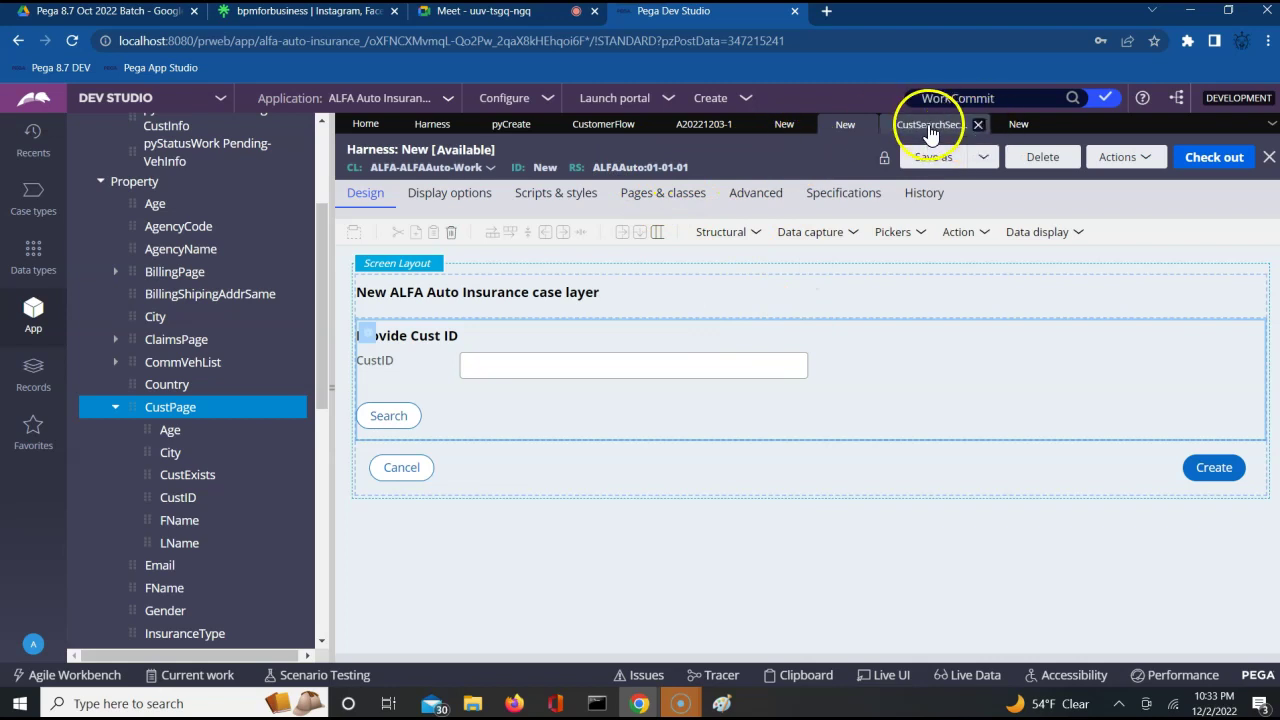
# Return to the running new case form, enter a short test customer ID in CustID, and search for it
pyautogui.click(1015, 124)
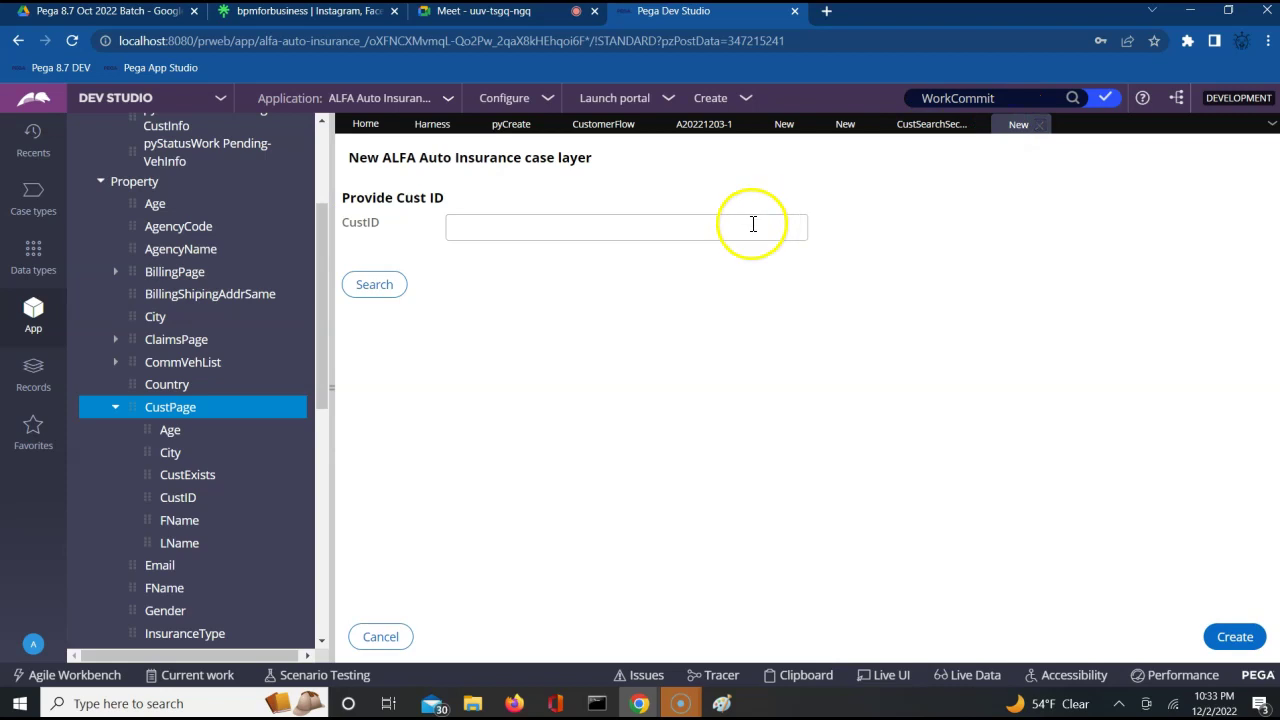
pyautogui.click(672, 232)
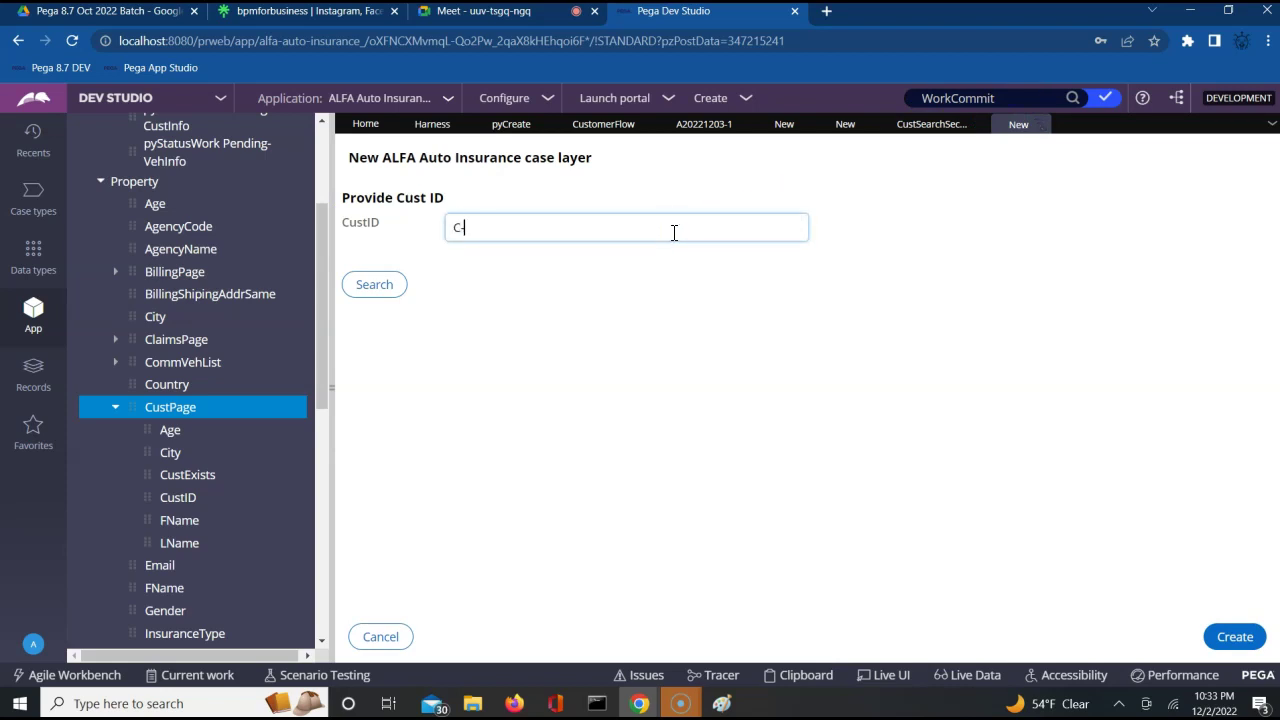
pyautogui.click(376, 285)
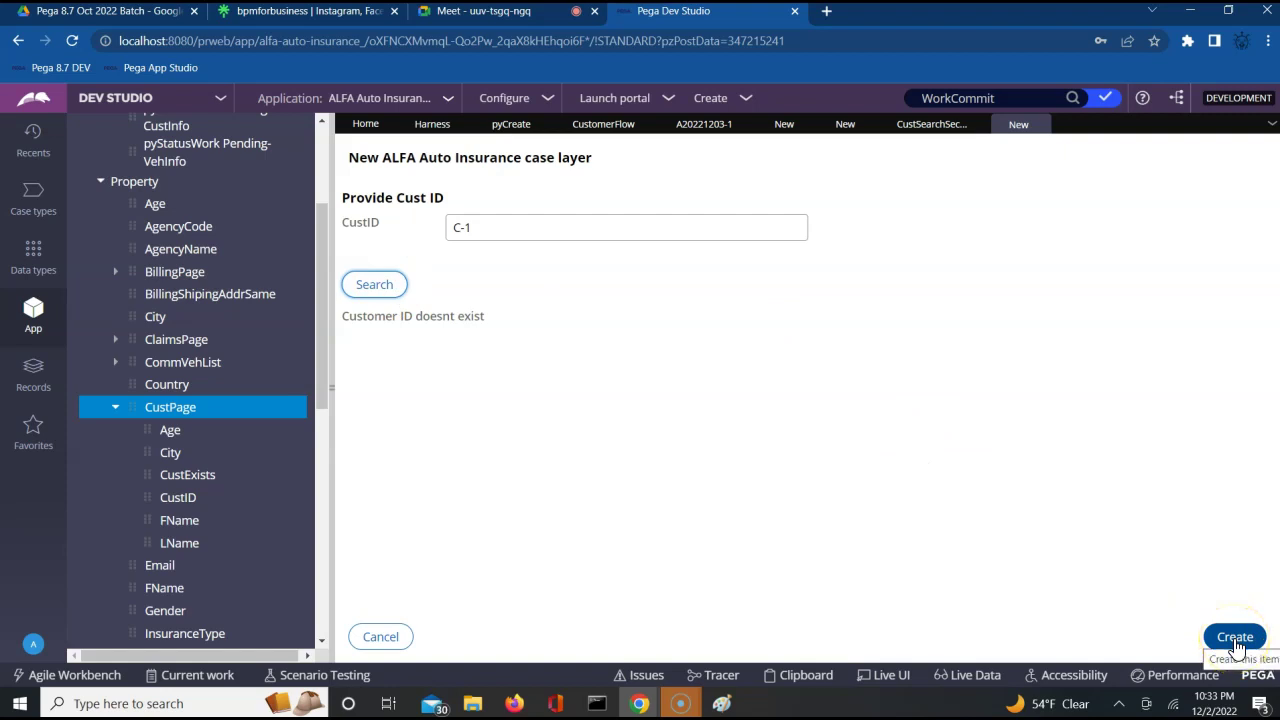
# Open the records of the CustTable data type and copy the CustID value of the third record
pyautogui.click(42, 190)
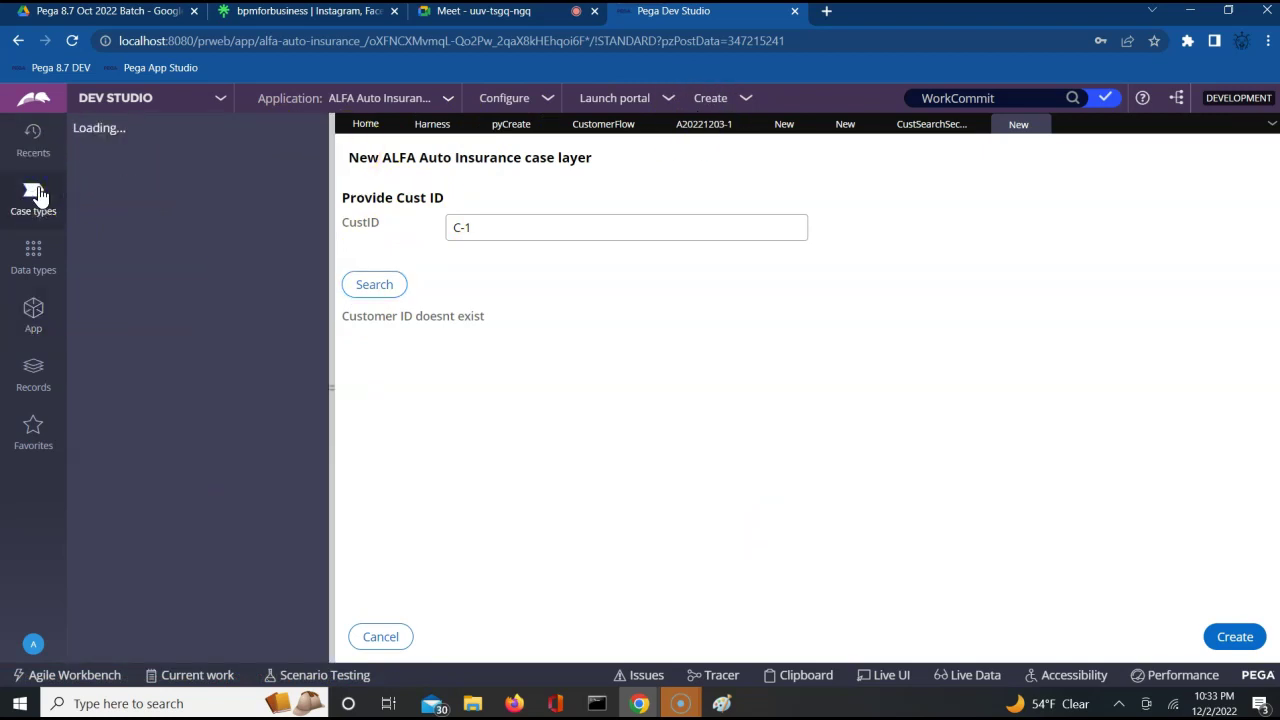
pyautogui.click(28, 272)
pyautogui.click(125, 260)
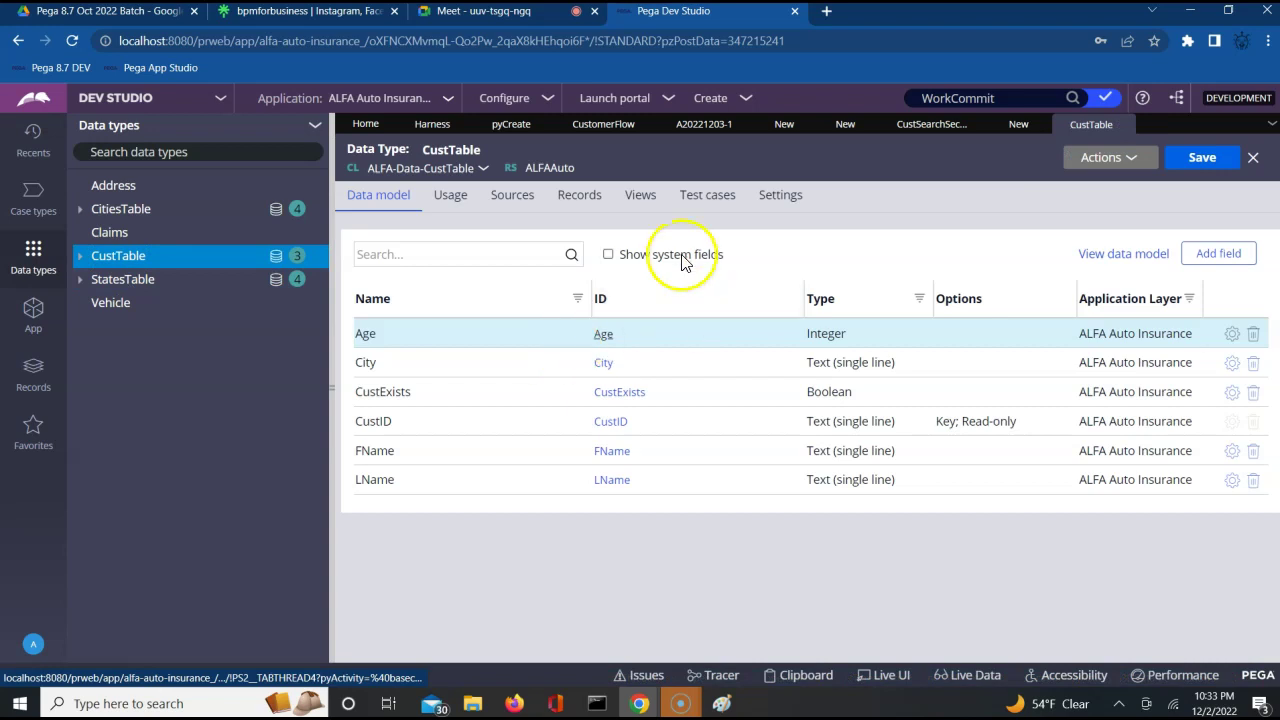
pyautogui.click(582, 195)
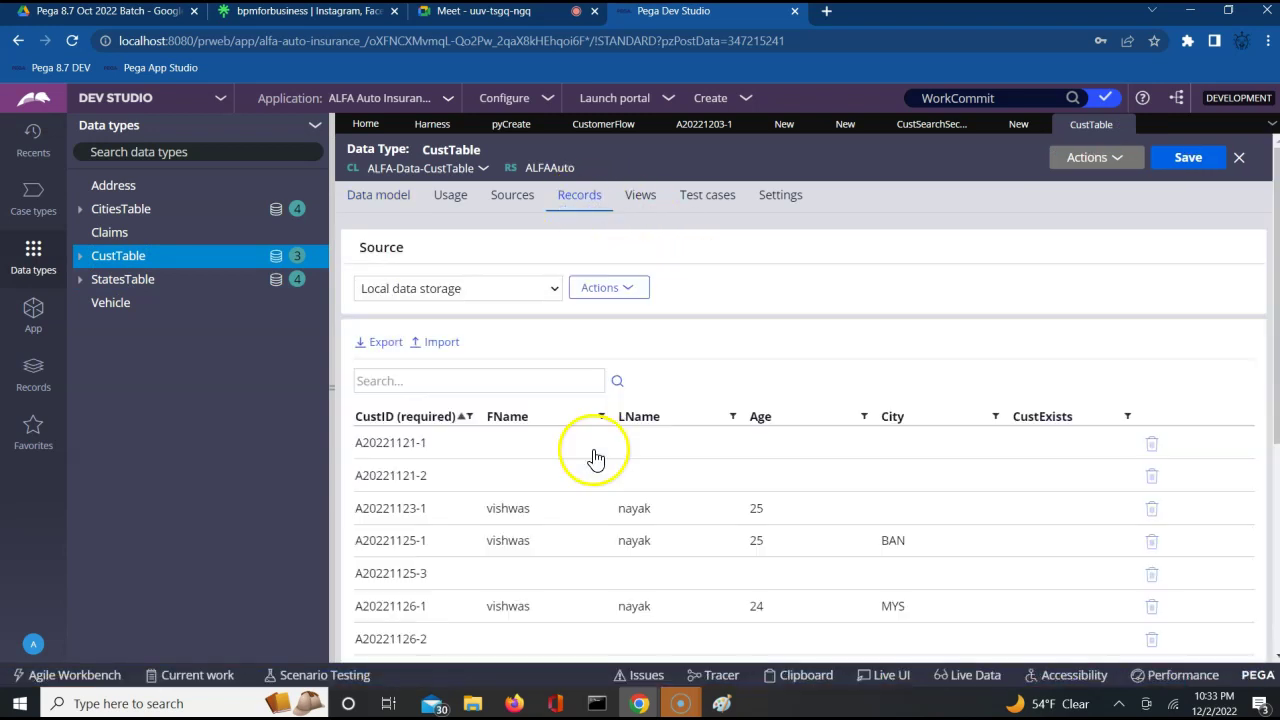
pyautogui.click(434, 516)
pyautogui.moveTo(434, 516); pyautogui.dragTo(361, 520)
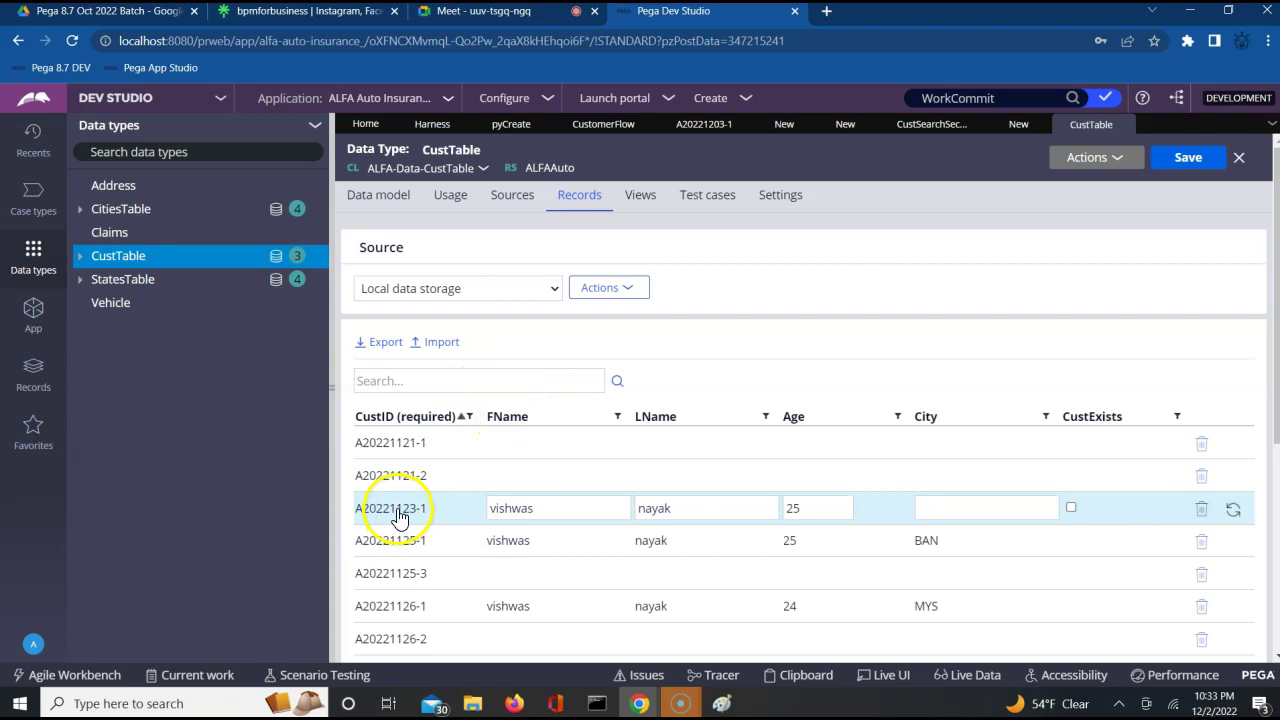
pyautogui.moveTo(351, 509); pyautogui.dragTo(399, 518)
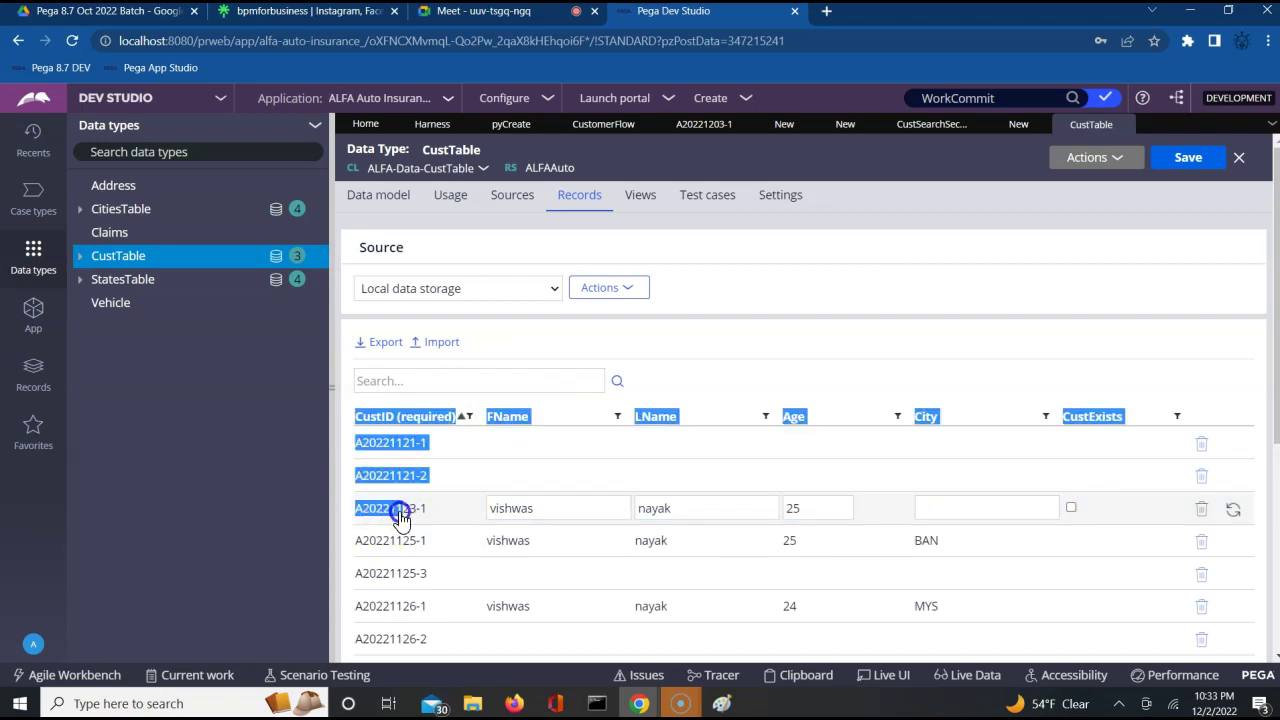
pyautogui.click(447, 517)
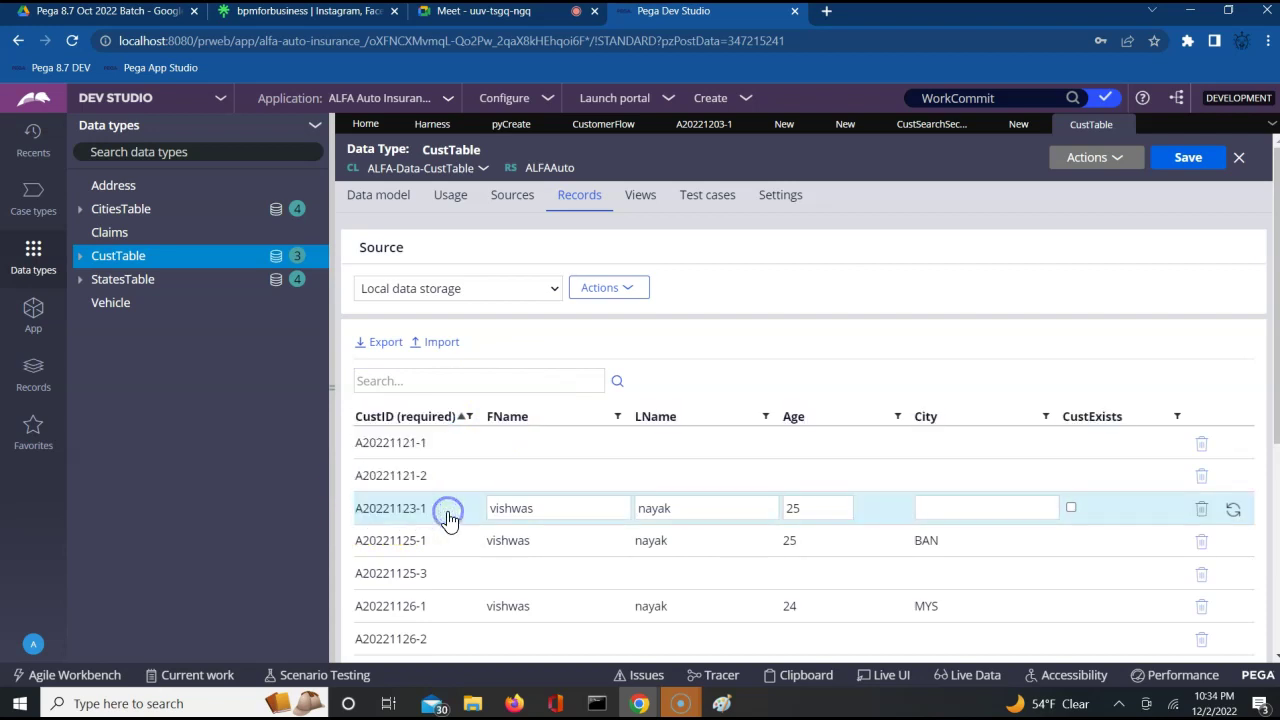
pyautogui.moveTo(447, 517); pyautogui.dragTo(360, 520)
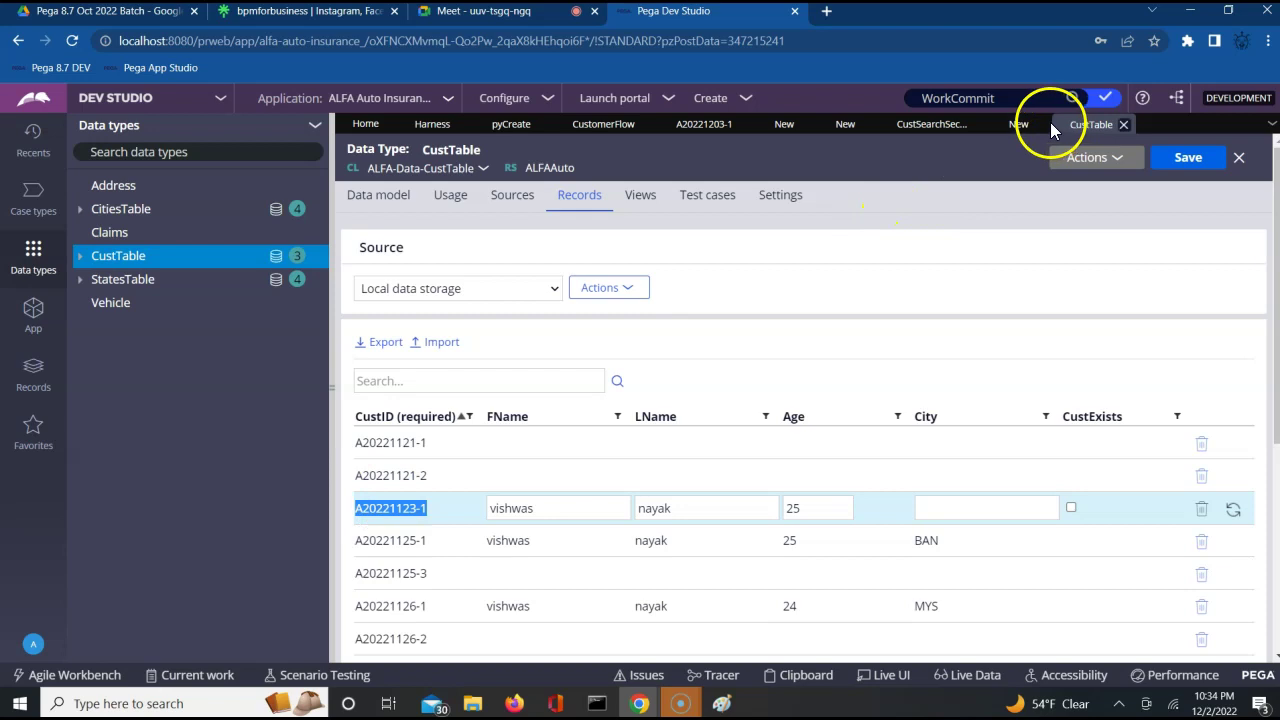
# Replace the CustID on the new case form with the copied customer ID, search for it, and create the case
pyautogui.click(1016, 124)
pyautogui.click(488, 228)
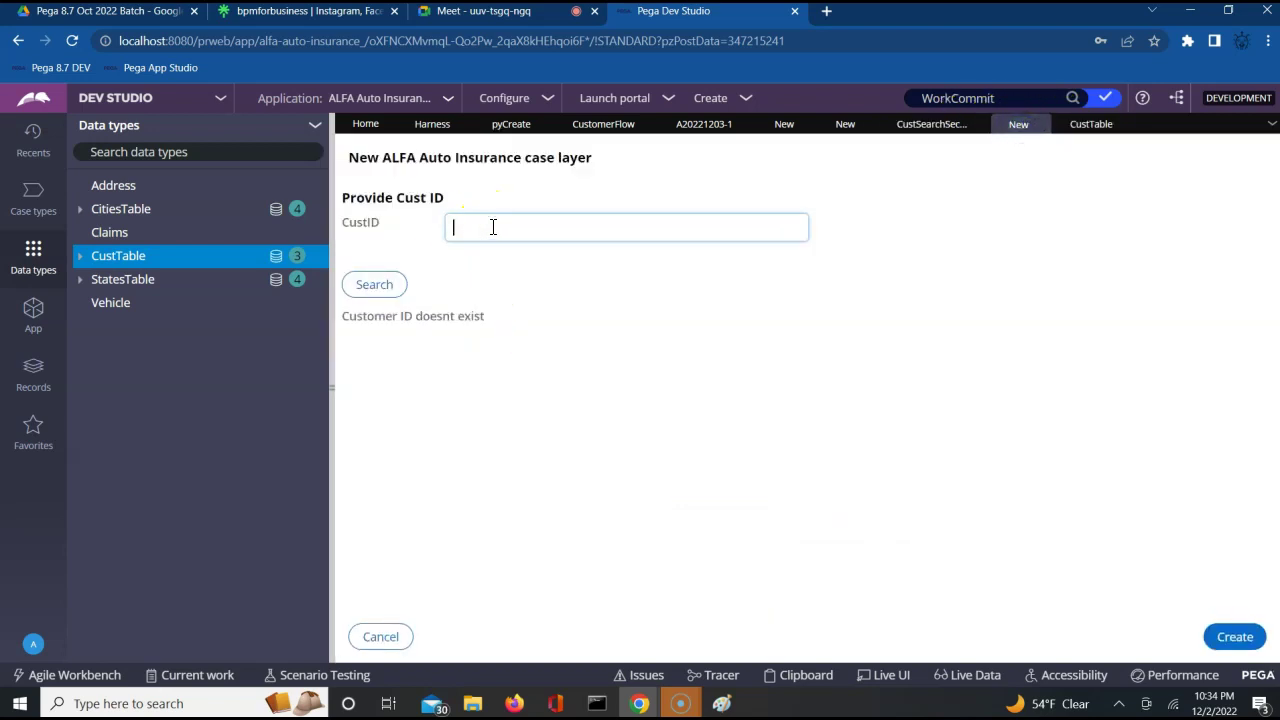
pyautogui.click(372, 287)
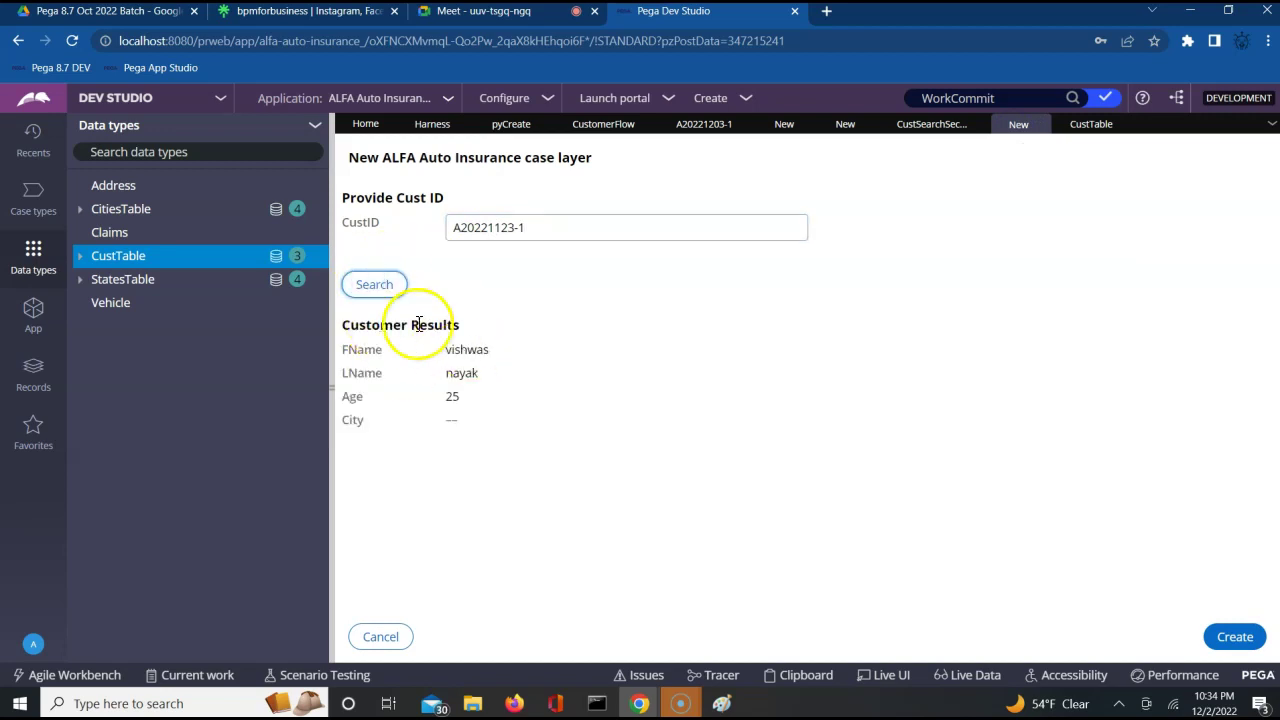
pyautogui.click(1236, 641)
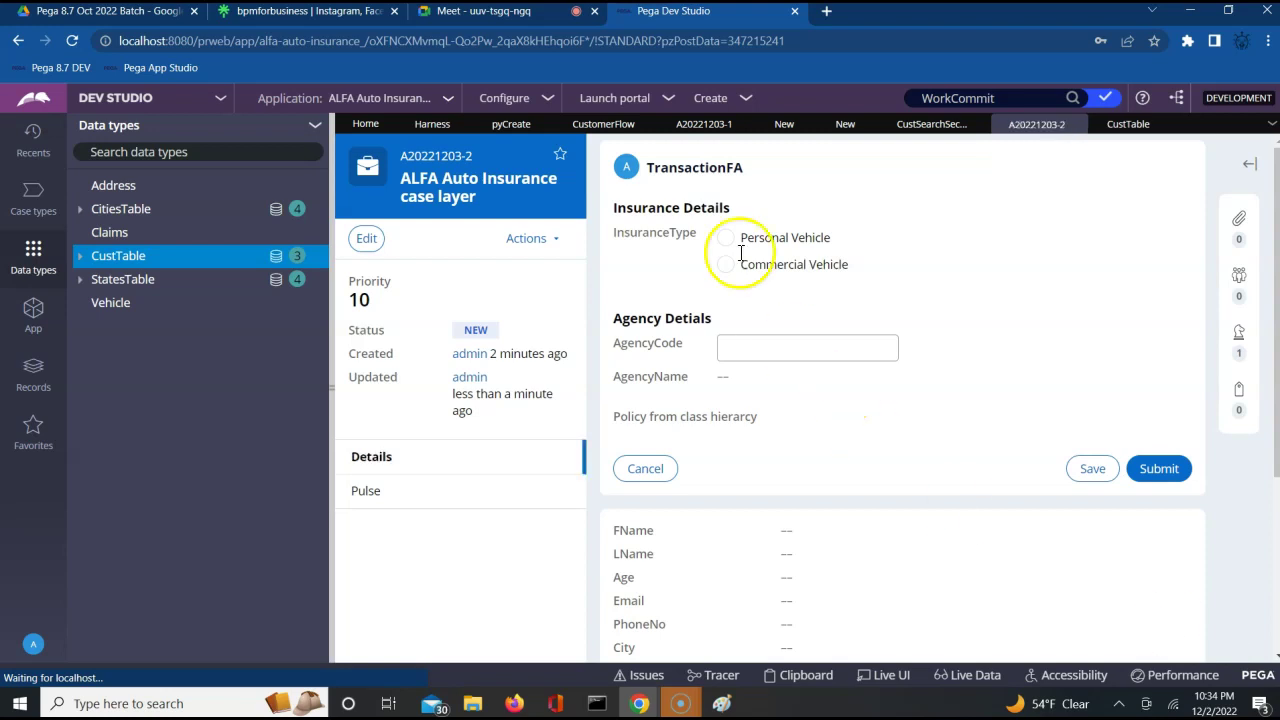
# Check the created case's TransactionFA assignment against the routing in the CustomerFlow diagram
pyautogui.doubleClick(680, 168)
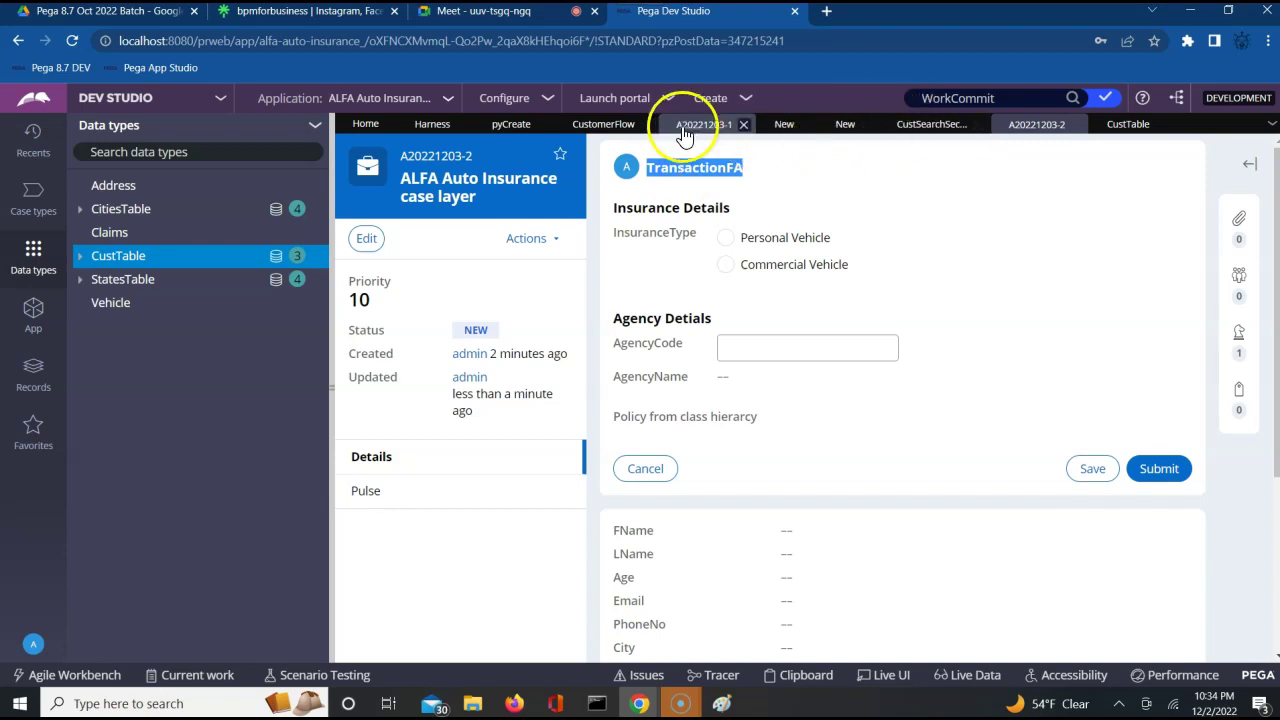
pyautogui.click(575, 130)
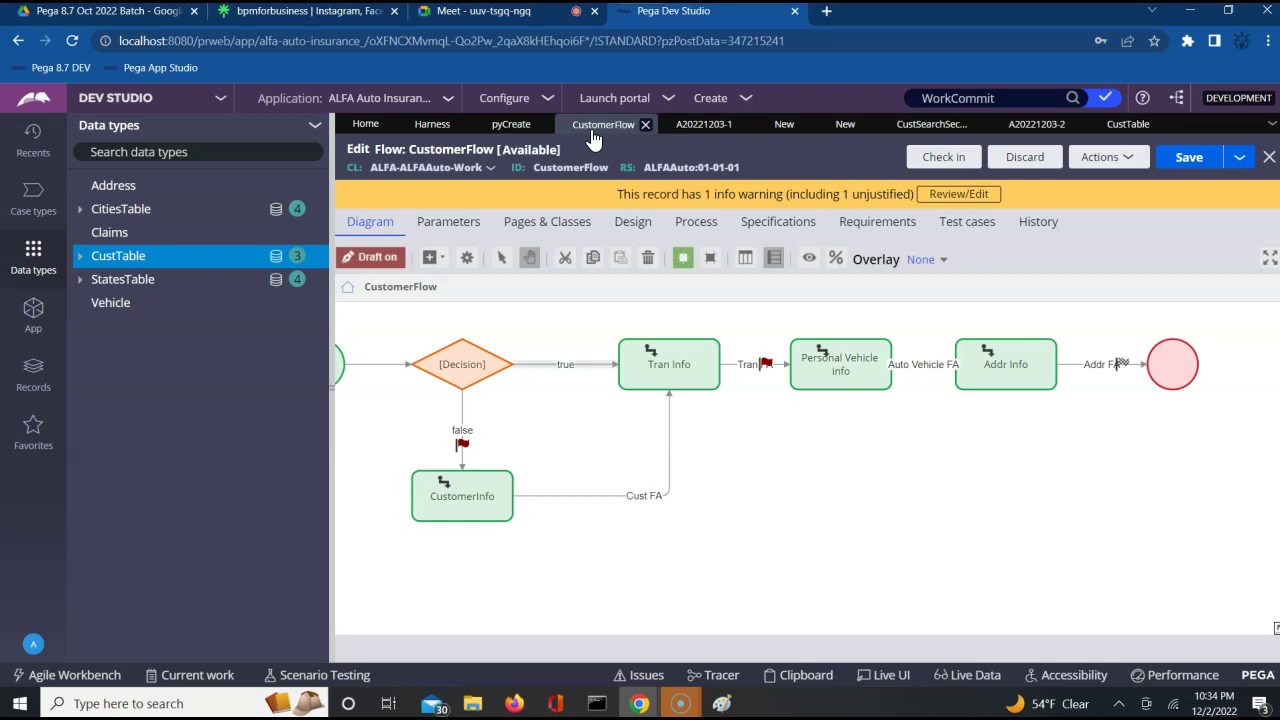
# Run CustomerFlow again, enter a short test customer ID in CustID, search for it, and create the case
pyautogui.click(1121, 159)
pyautogui.click(1040, 190)
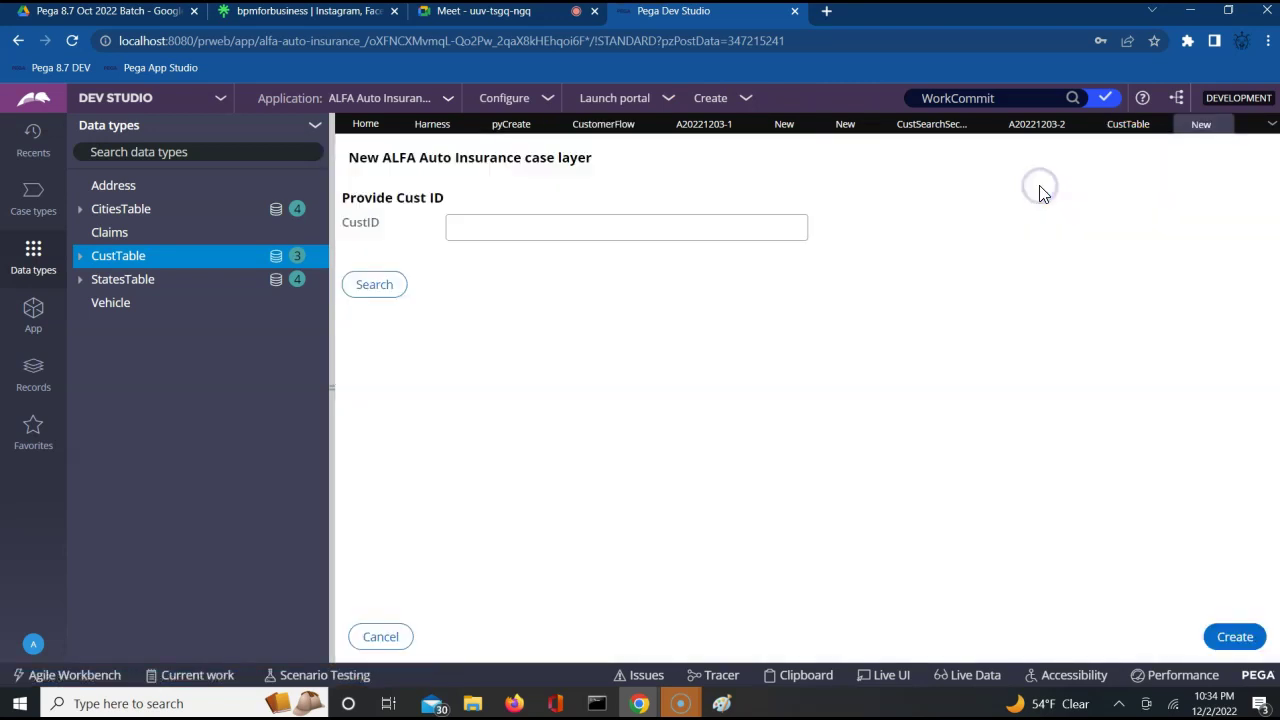
pyautogui.click(773, 238)
pyautogui.write('C-1')
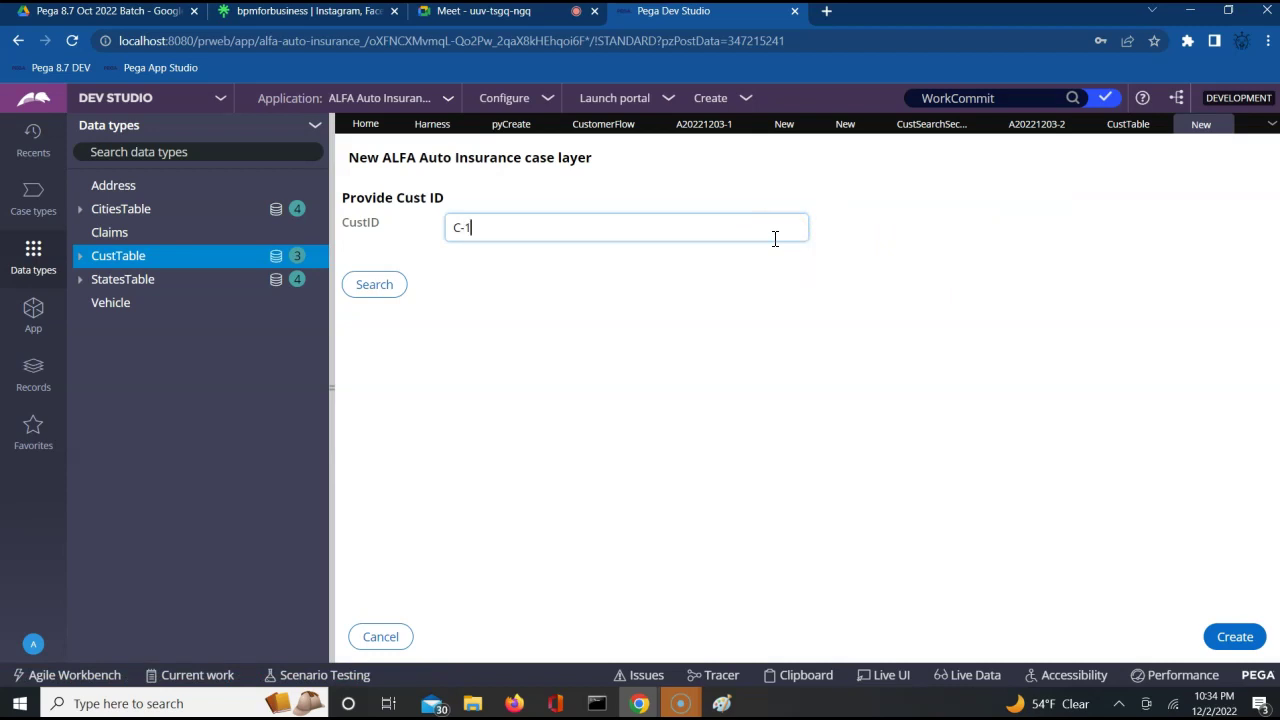
pyautogui.click(369, 283)
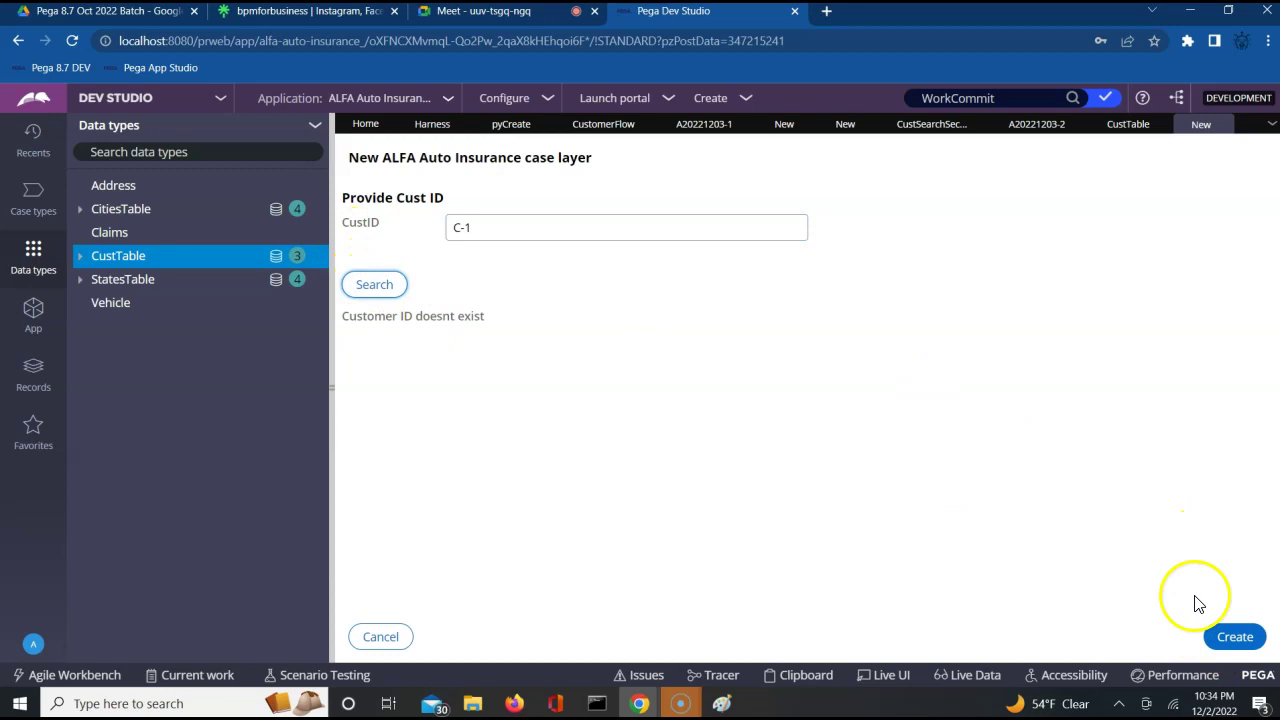
pyautogui.click(1230, 638)
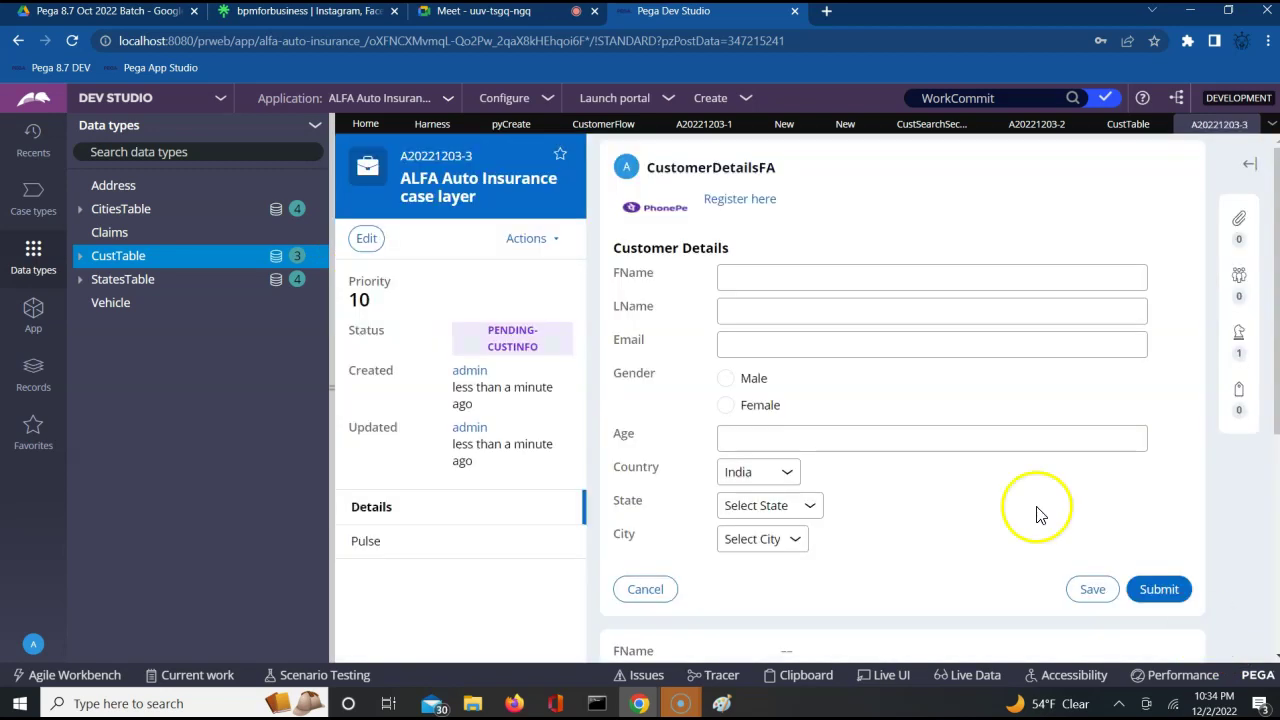
# Check the created case's ID and its CustomerDetailsFA assignment with the Customer Details form
pyautogui.doubleClick(703, 170)
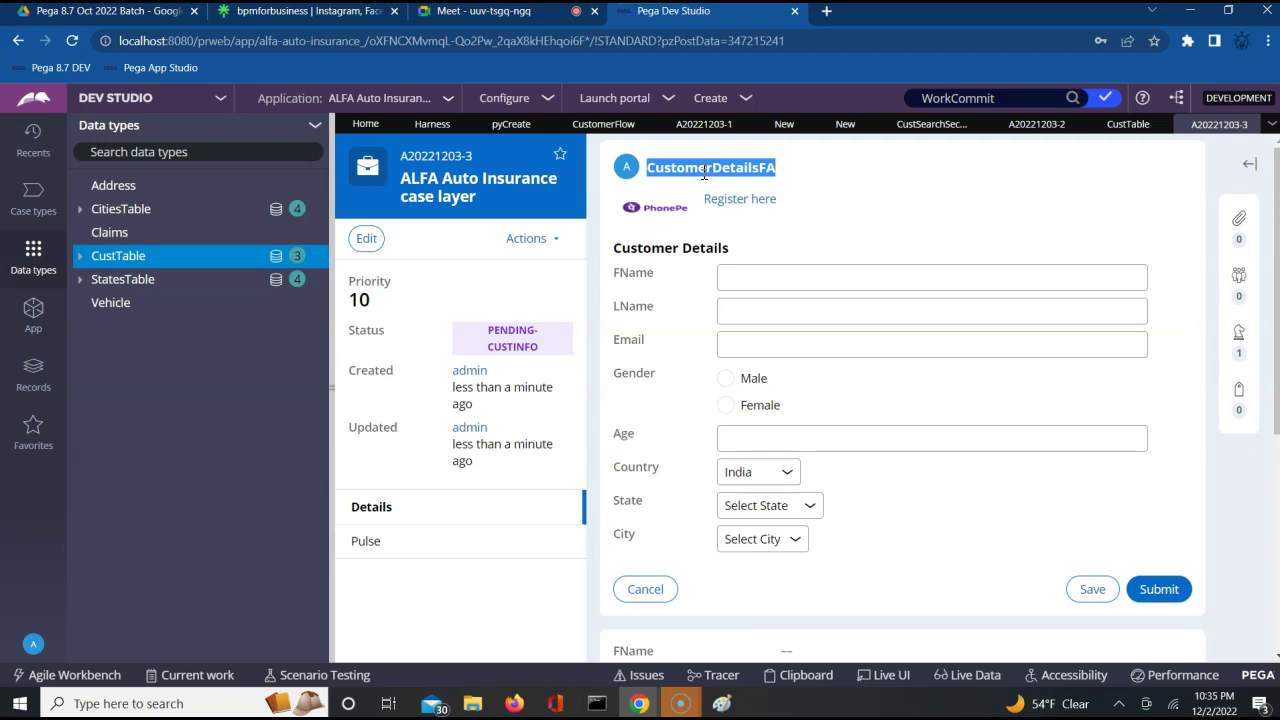
pyautogui.click(828, 296)
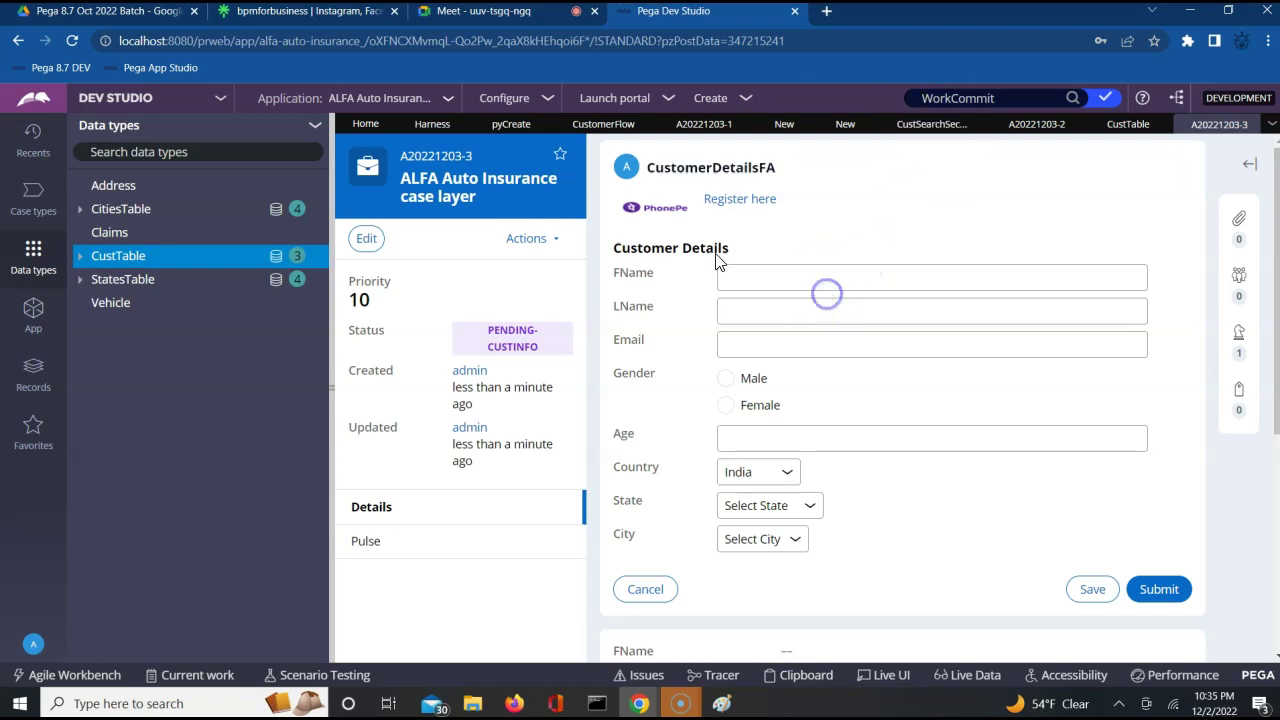
pyautogui.click(440, 159)
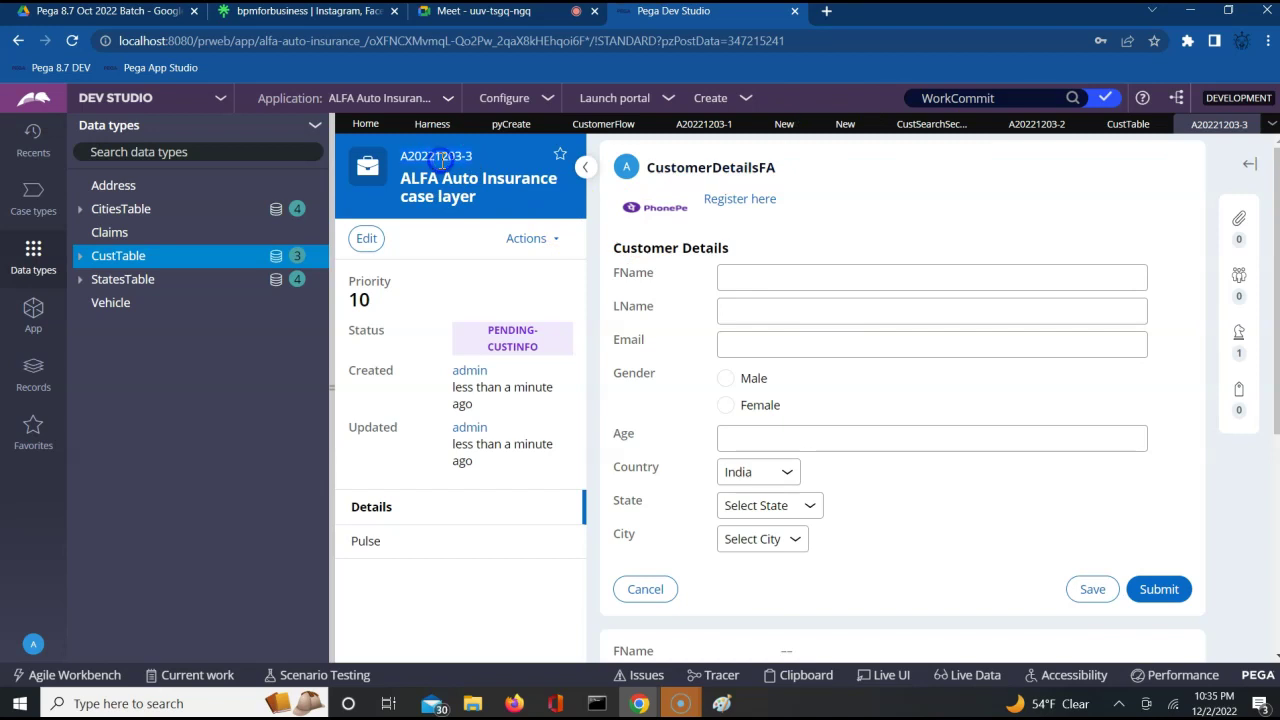
pyautogui.click(826, 312)
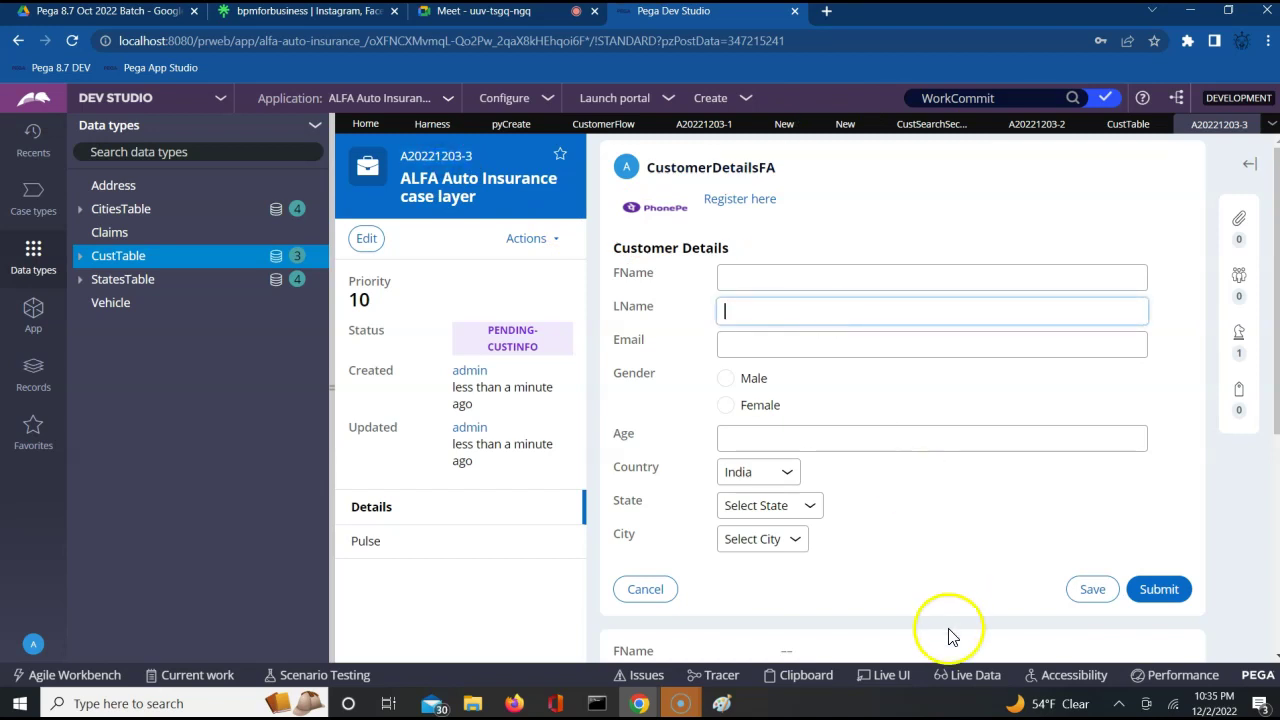
# Use Live UI to inspect the Email field and its place in the CustomerDetailsFA form's structure
pyautogui.click(884, 675)
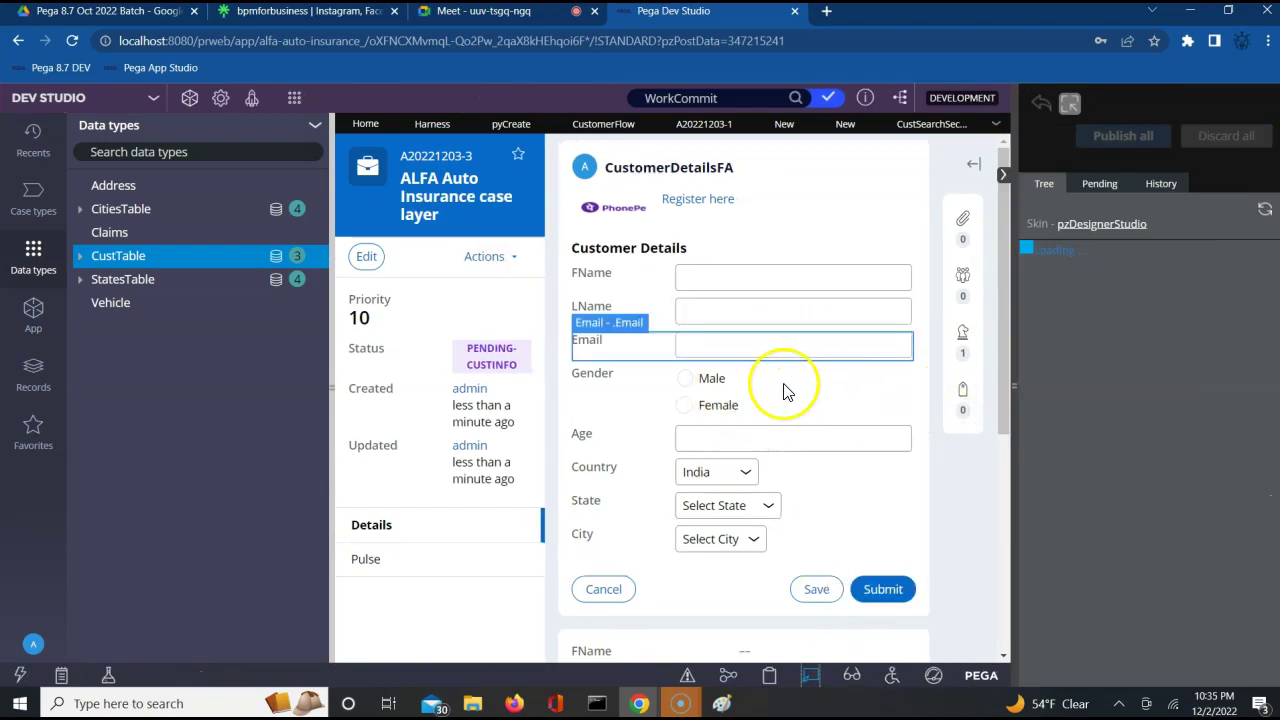
pyautogui.click(718, 343)
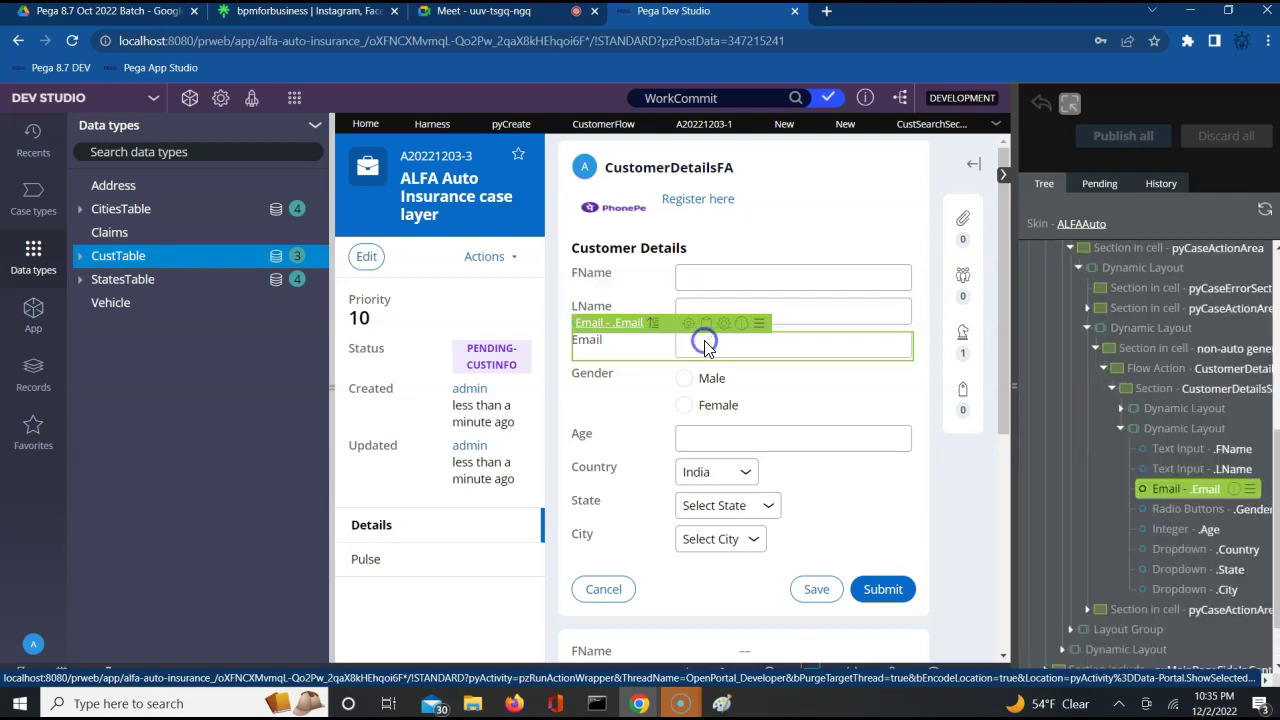
pyautogui.moveTo(651, 323)
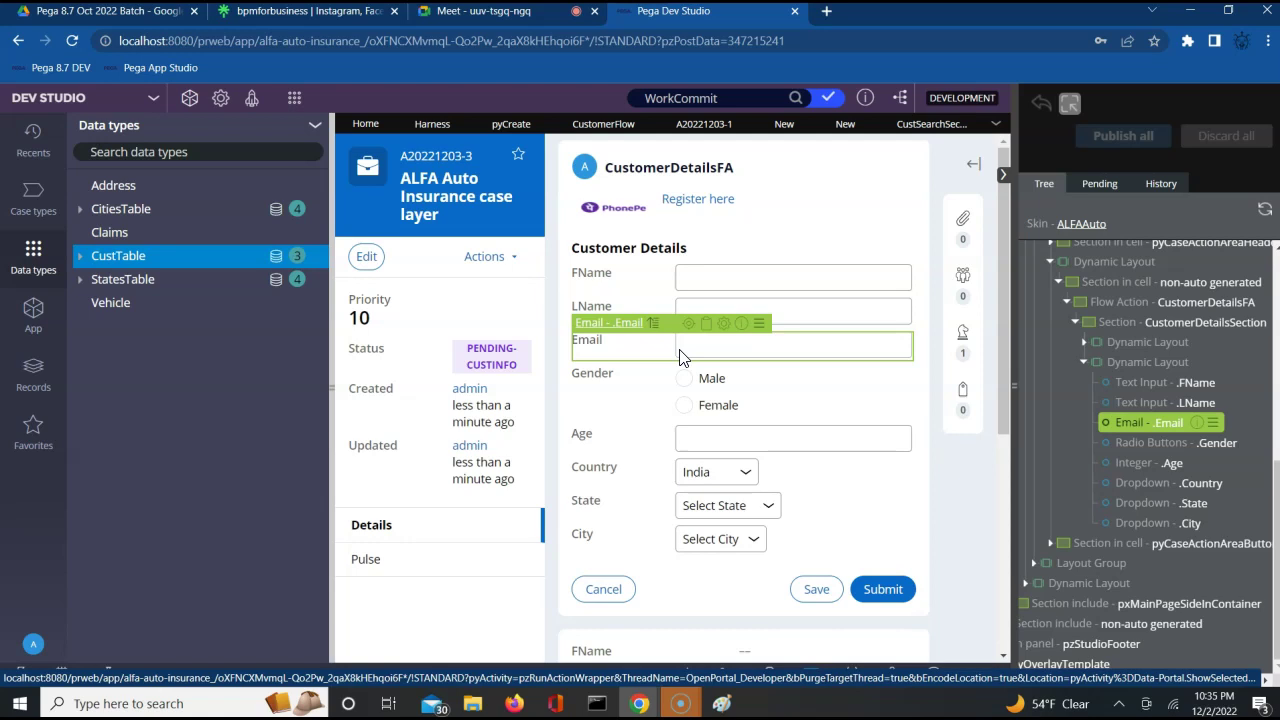
pyautogui.click(600, 122)
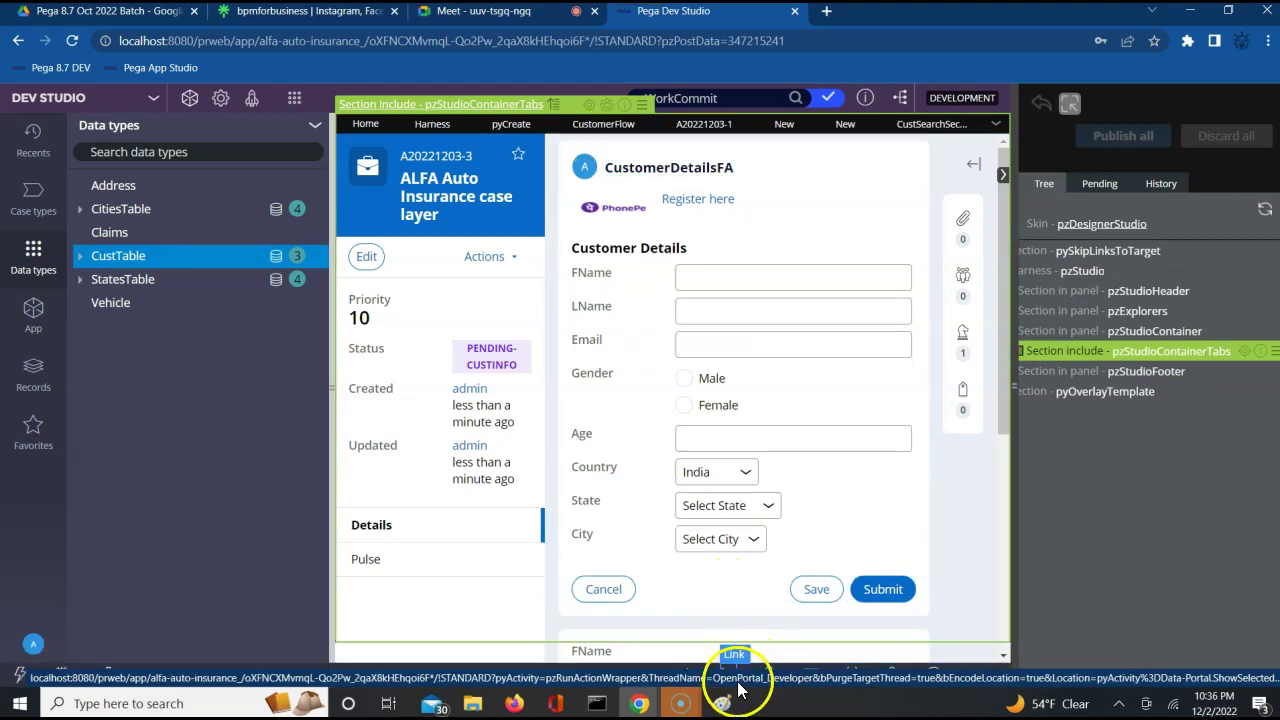
pyautogui.click(922, 630)
pyautogui.click(812, 680)
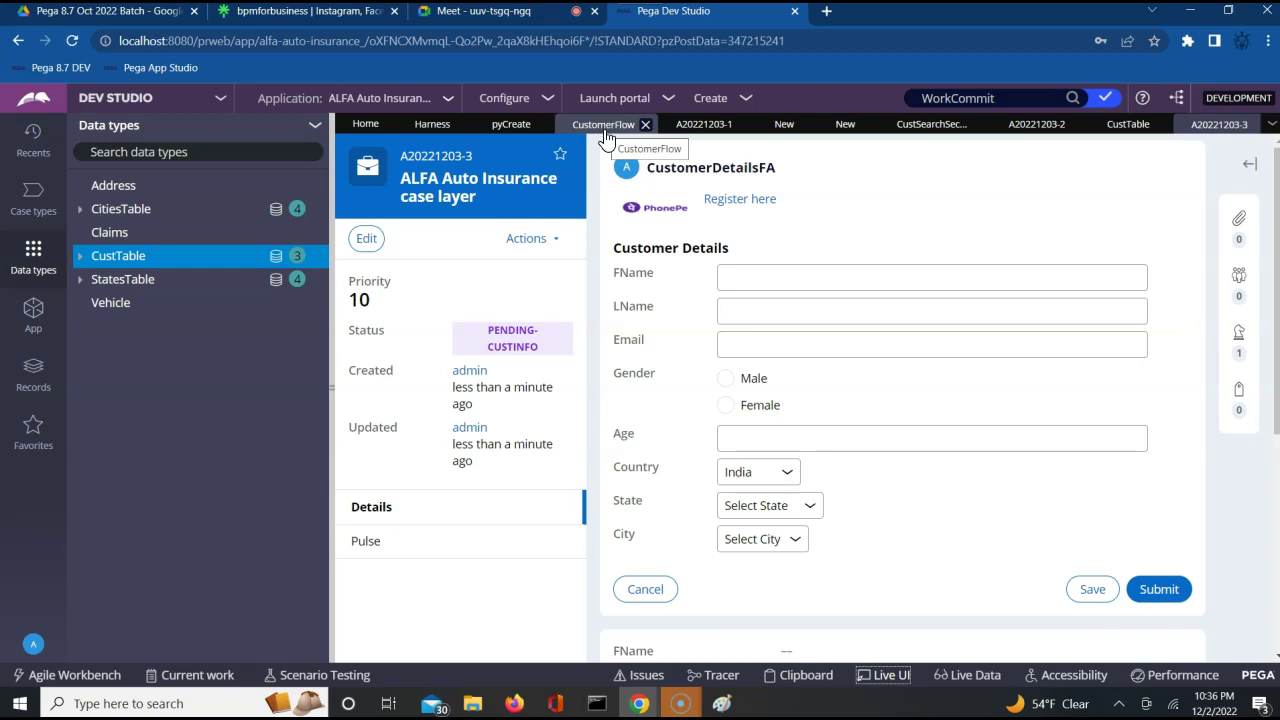
pyautogui.click(877, 684)
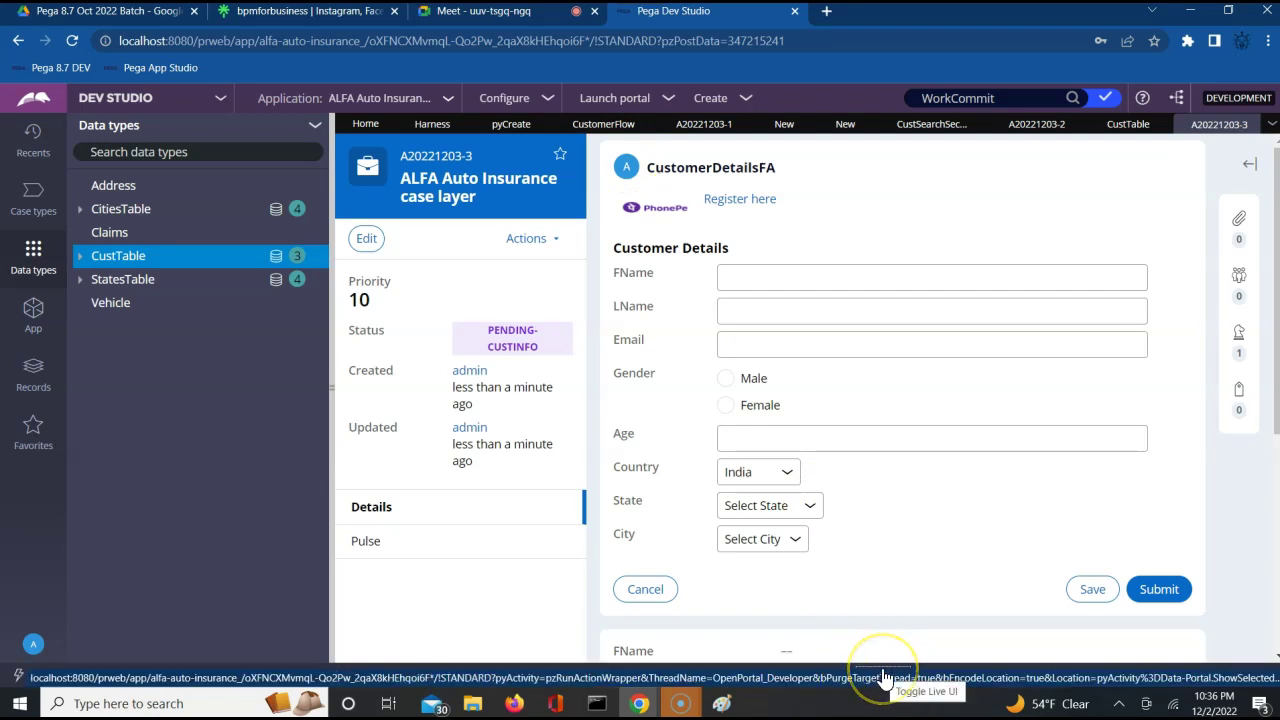